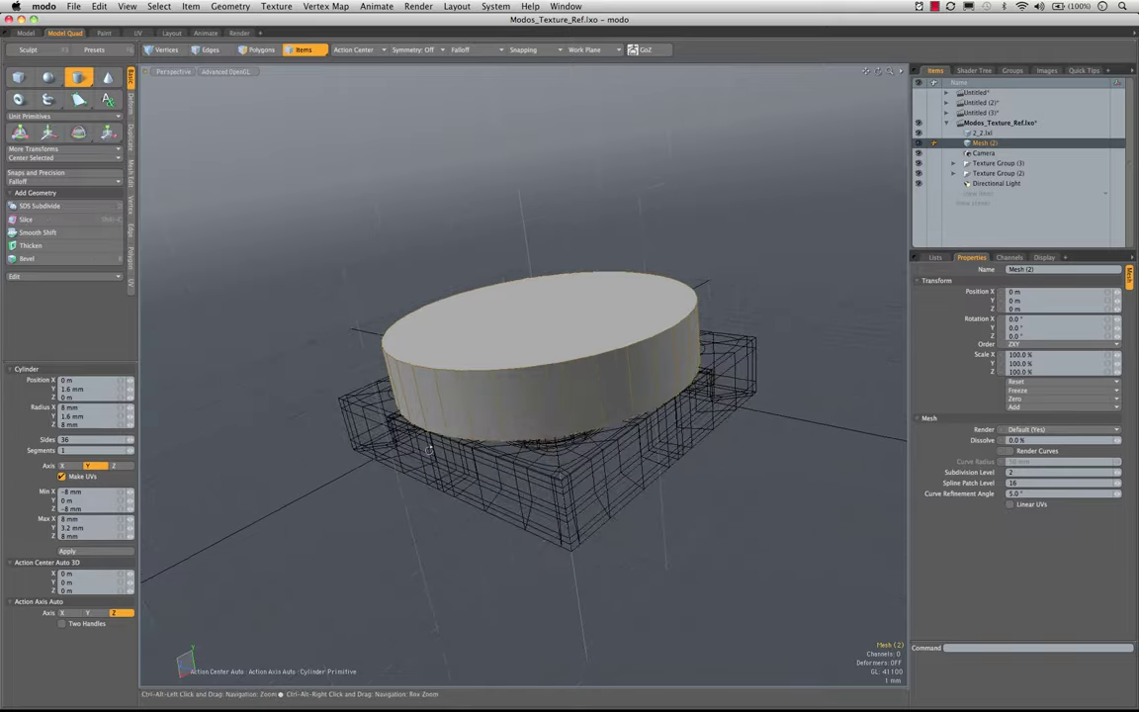
- Finish the cylinder primitive and examine how it sits over the four studs of the 2_2 reference brick
left_click_drag(489, 389, 590, 346, "alt")
scroll(502, 373, "up", 3)
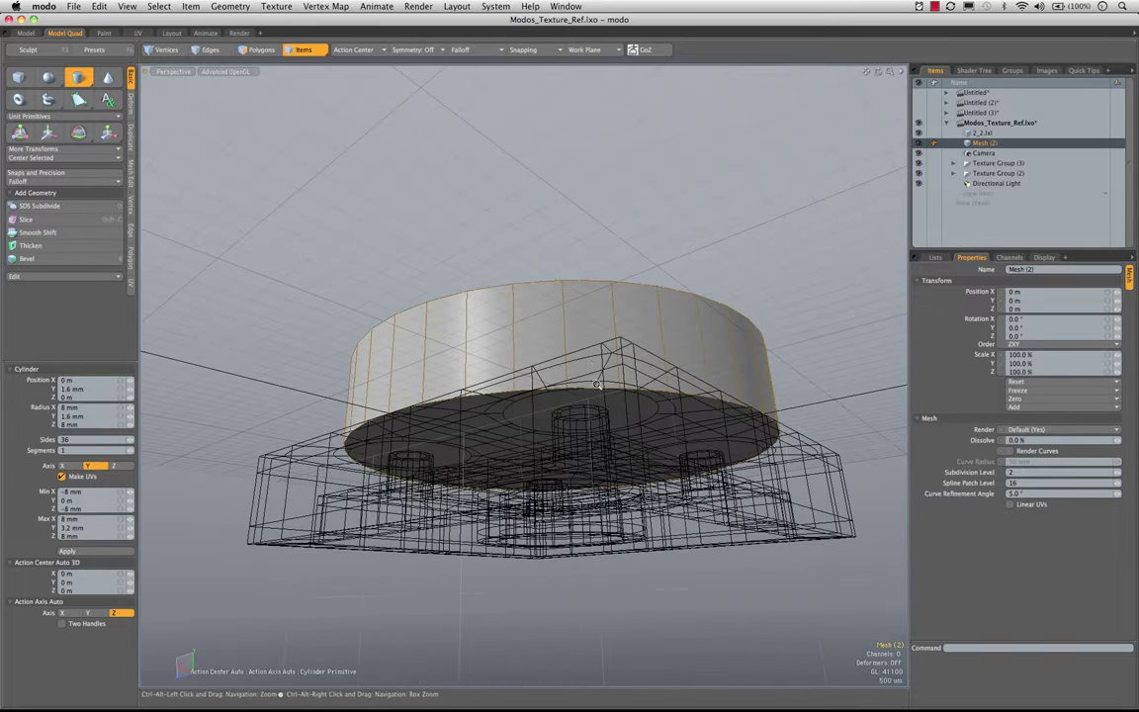
scroll(595, 366, "up", 3)
left_click_drag(605, 435, 586, 356, "alt")
key("q")
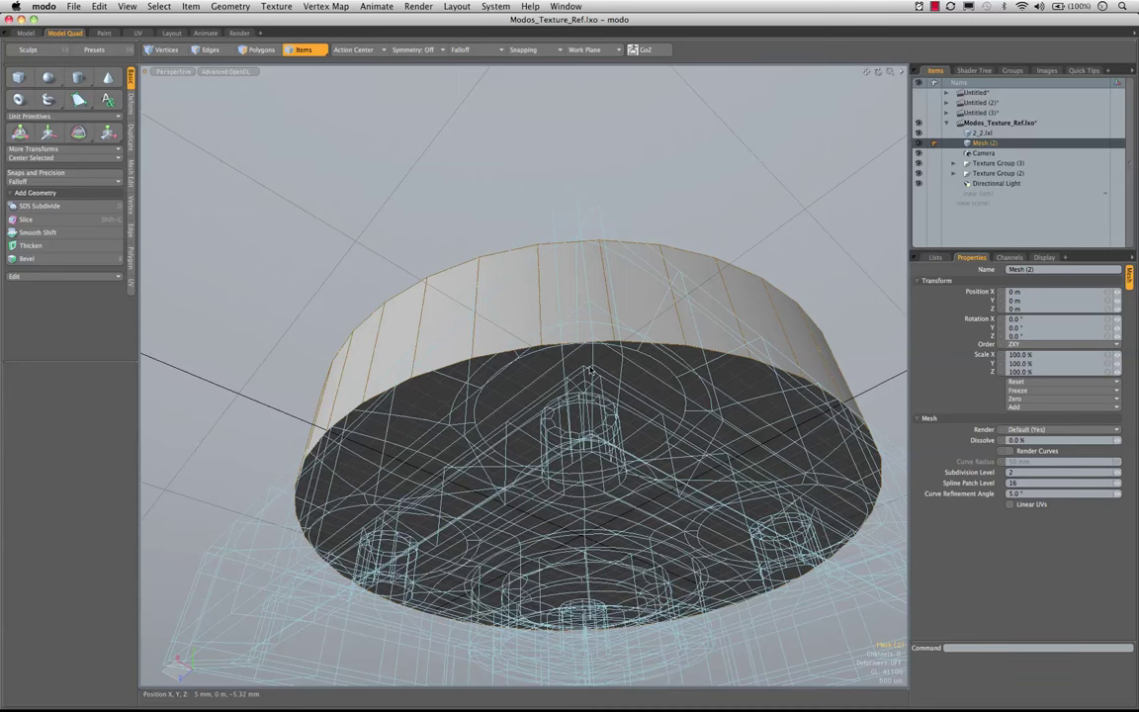
left_click(591, 373)
left_click_drag(601, 391, 638, 484, "alt")
left_click_drag(512, 465, 428, 513, "alt")
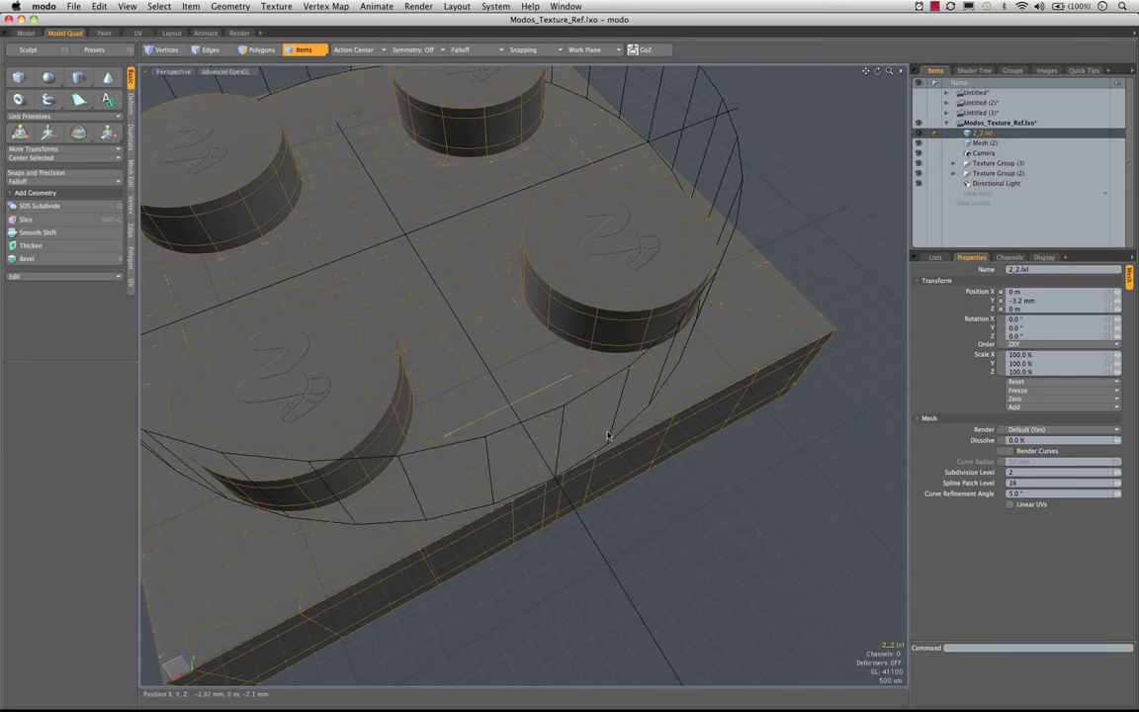
left_click_drag(597, 478, 731, 322, "alt")
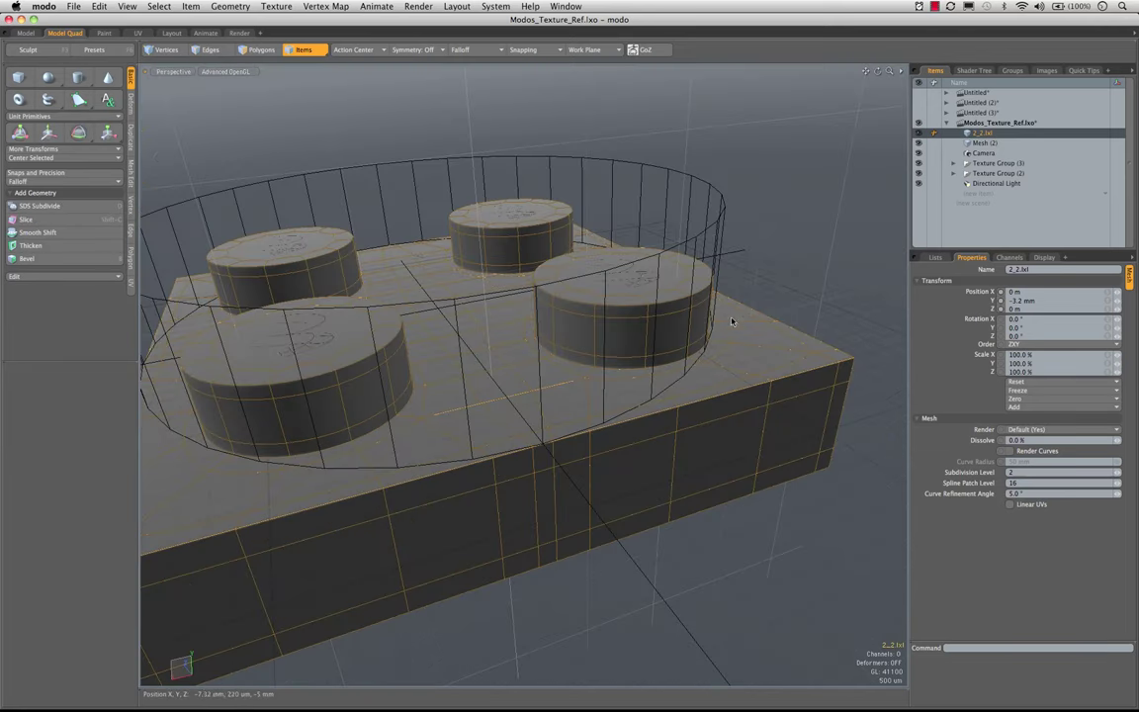
left_click_drag(387, 441, 580, 264, "alt")
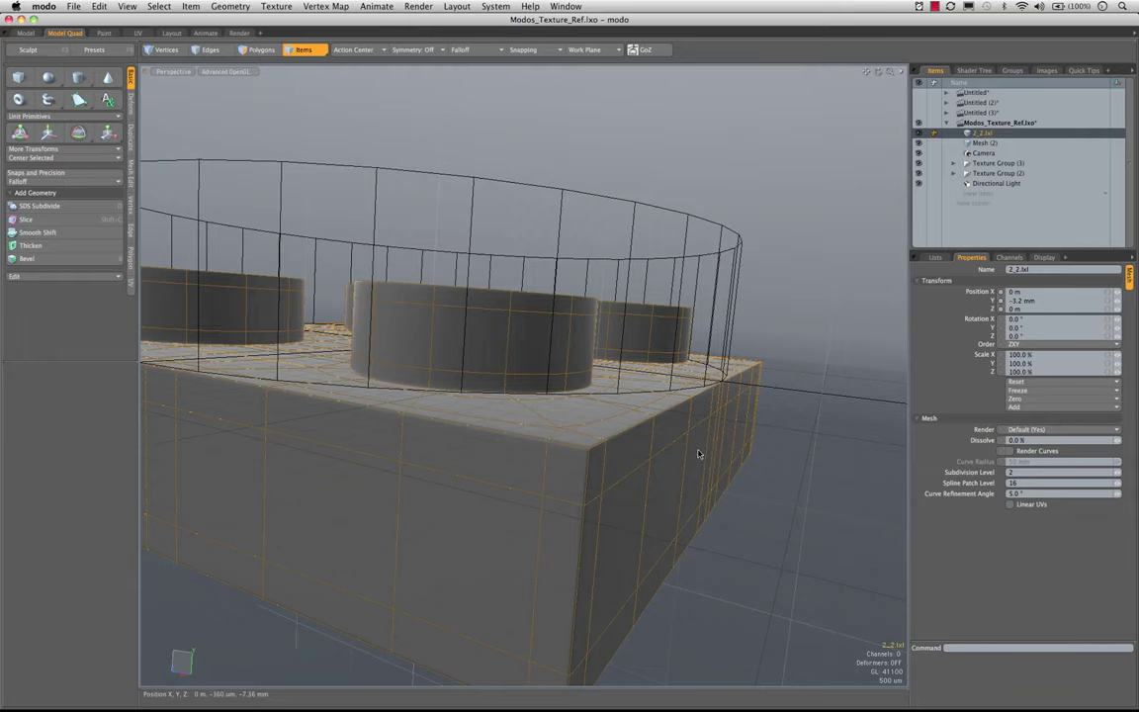
left_click_drag(542, 317, 545, 264, "alt")
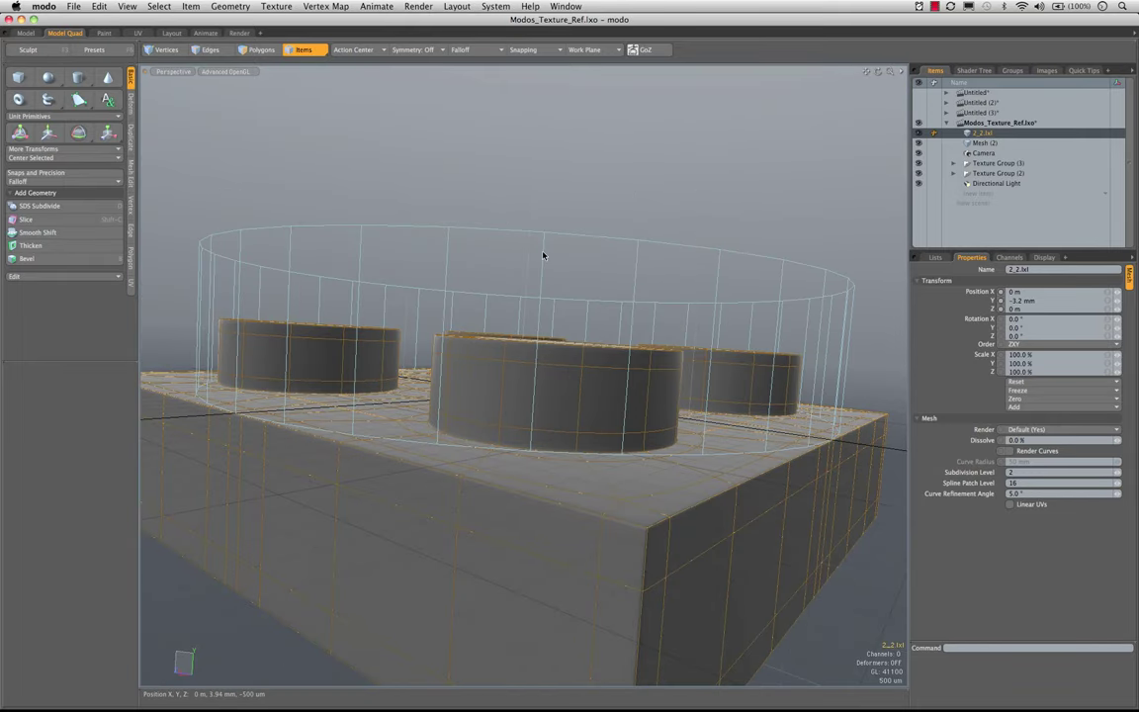
- Inset the cylinder's bottom polygon by 1.602 mm with Bevel, matching the rim to the reference brick seen from the top
left_click(543, 255)
key("3")
left_click_drag(522, 434, 536, 346, "alt")
left_click(536, 355)
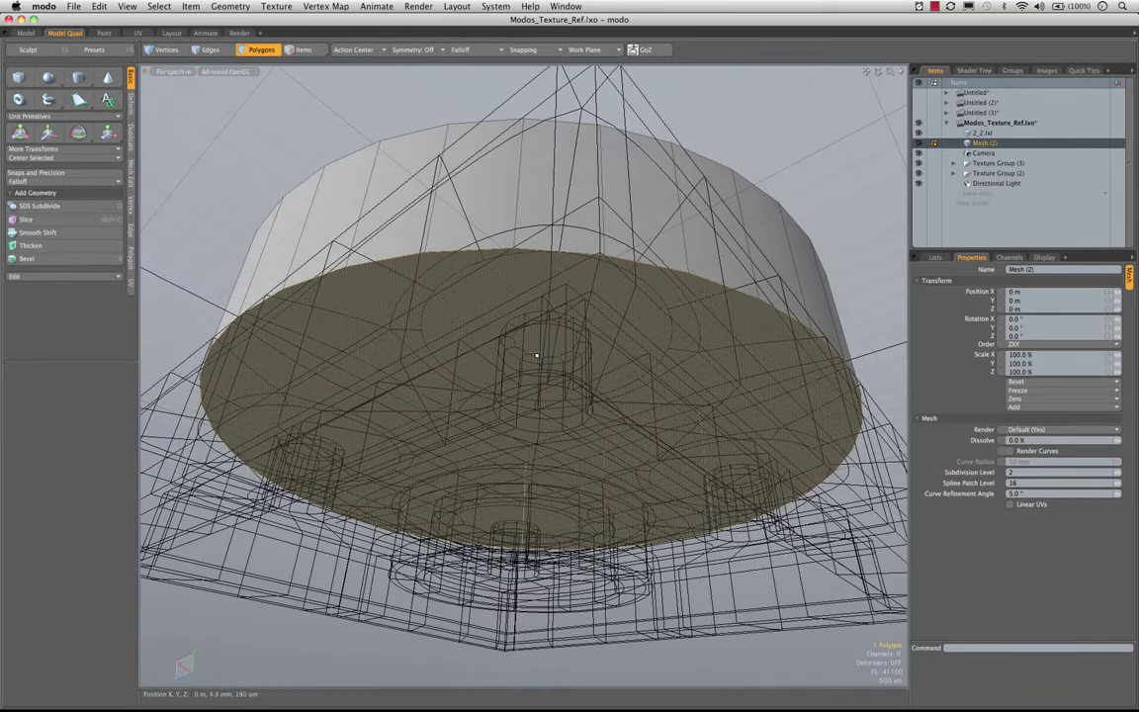
key("KP_0")
left_click_drag(404, 207, 376, 211, "ctrl+alt")
left_click_drag(377, 211, 411, 228, "alt")
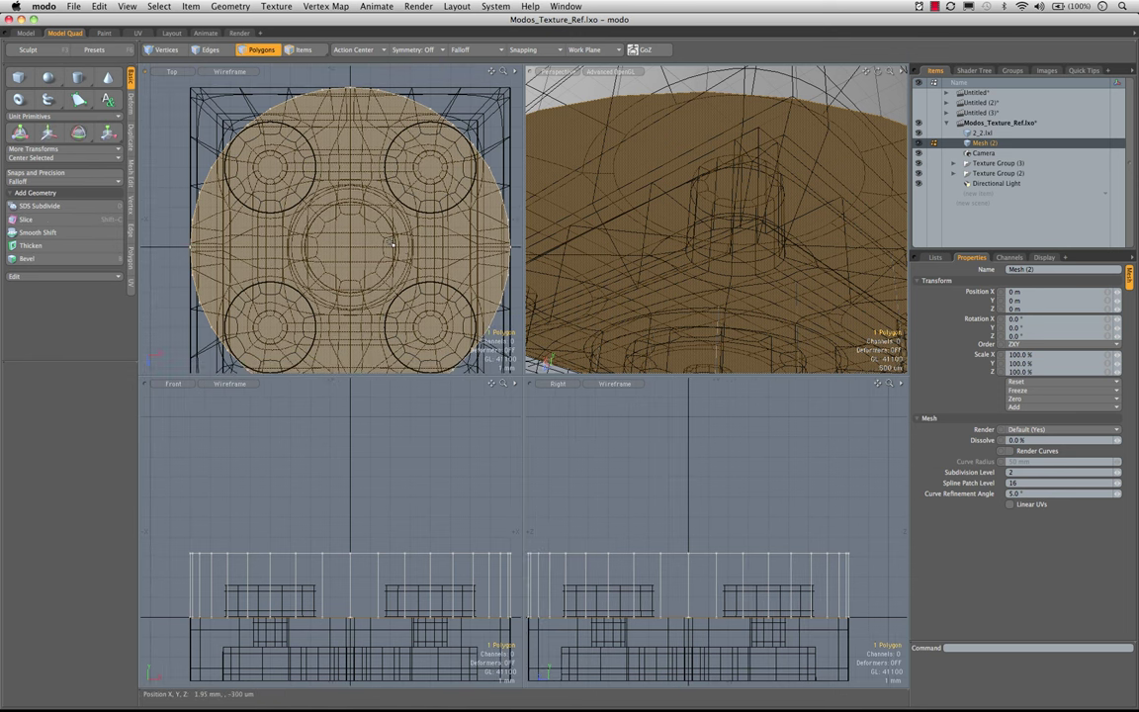
key("b")
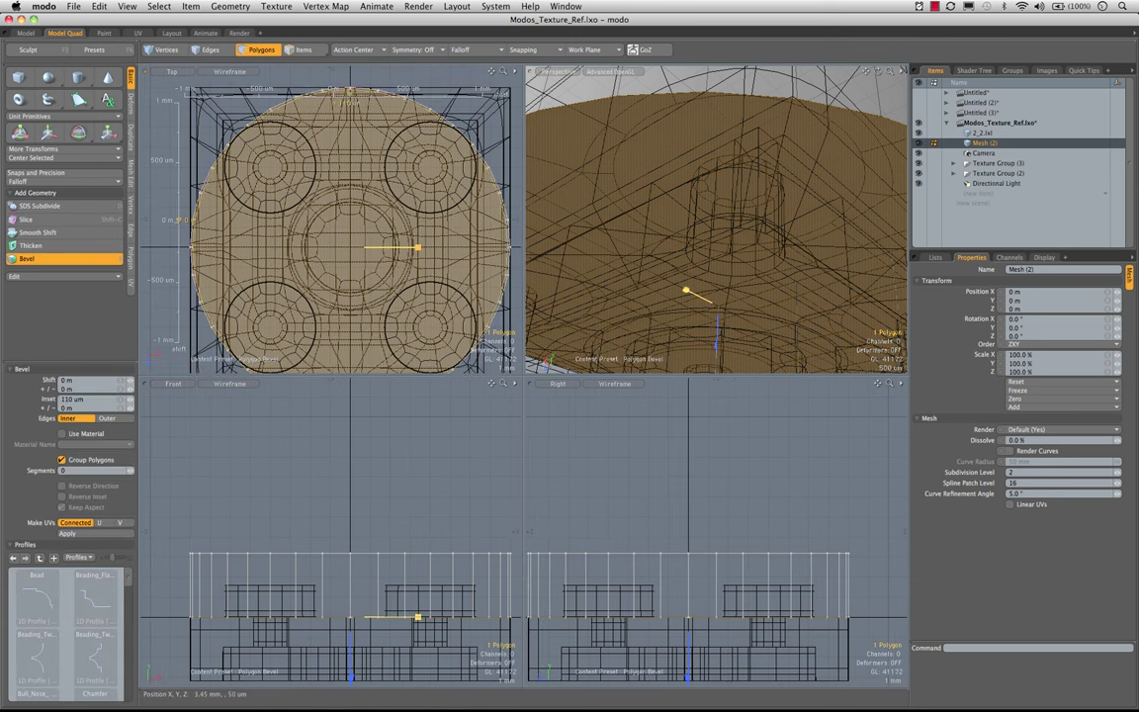
left_click_drag(429, 247, 556, 247)
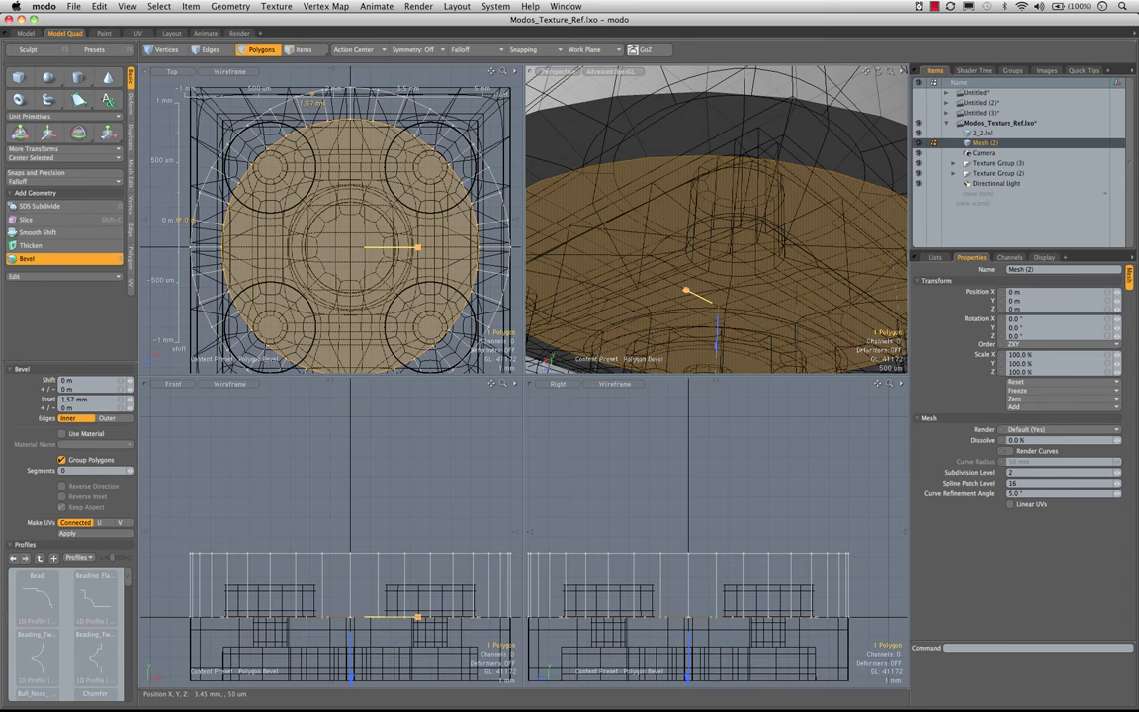
key("KP_0")
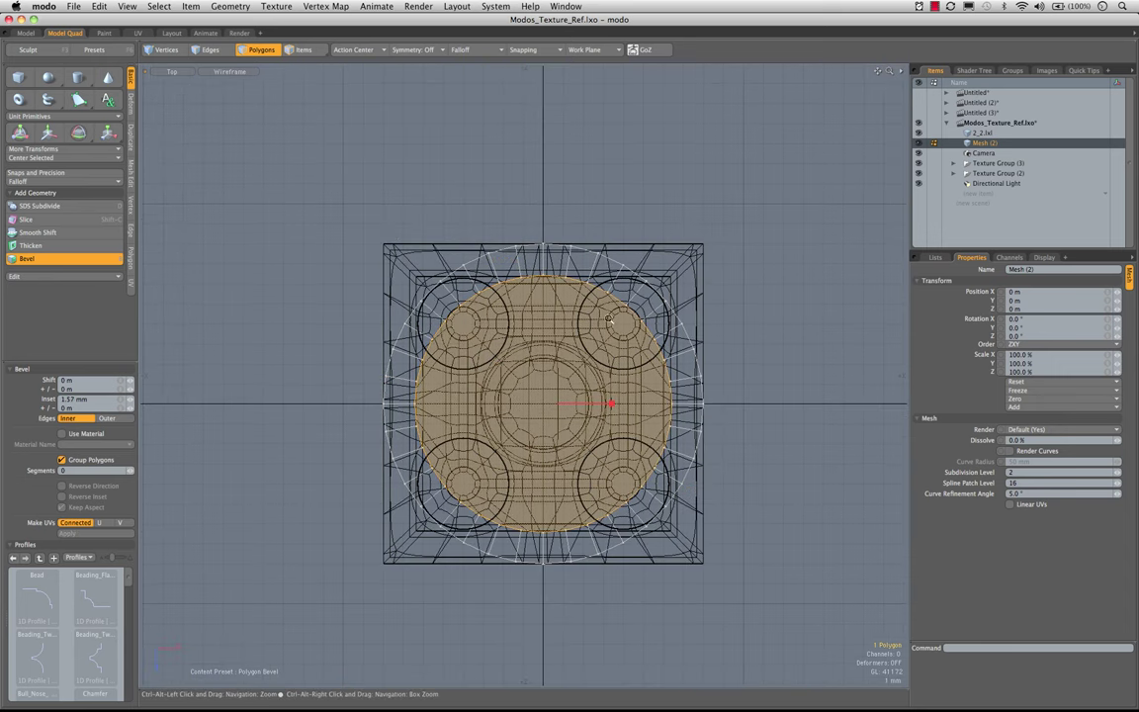
left_click_drag(558, 321, 605, 292, "ctrl+alt")
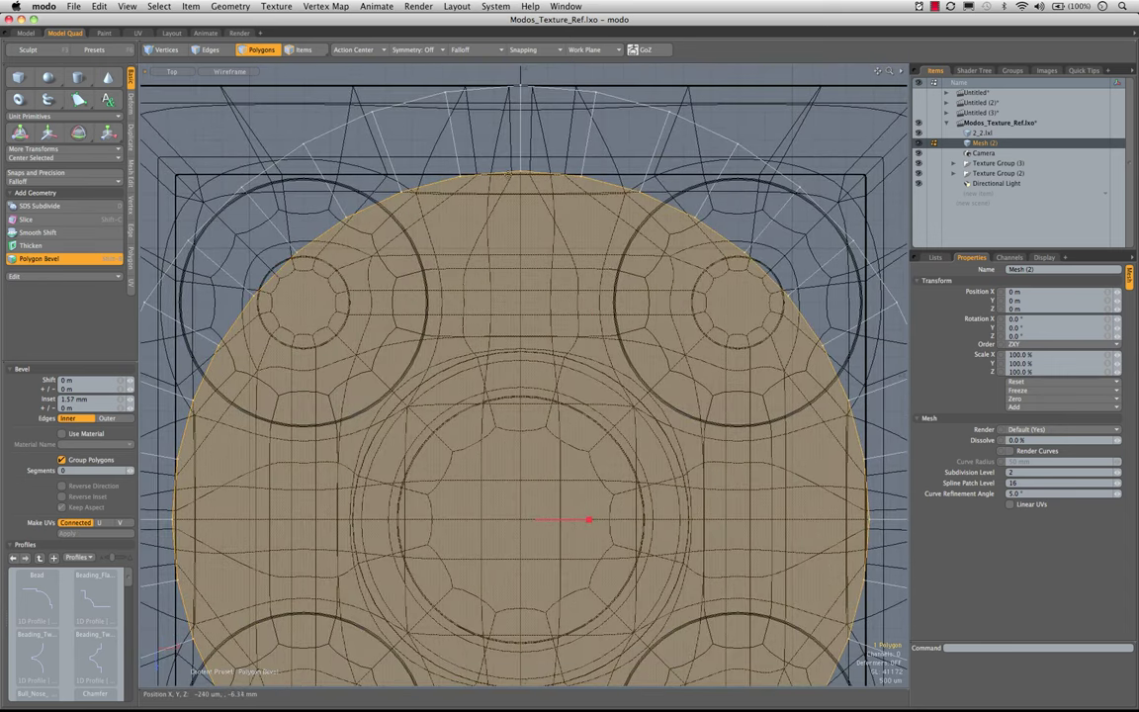
left_click_drag(700, 472, 647, 405, "ctrl+alt")
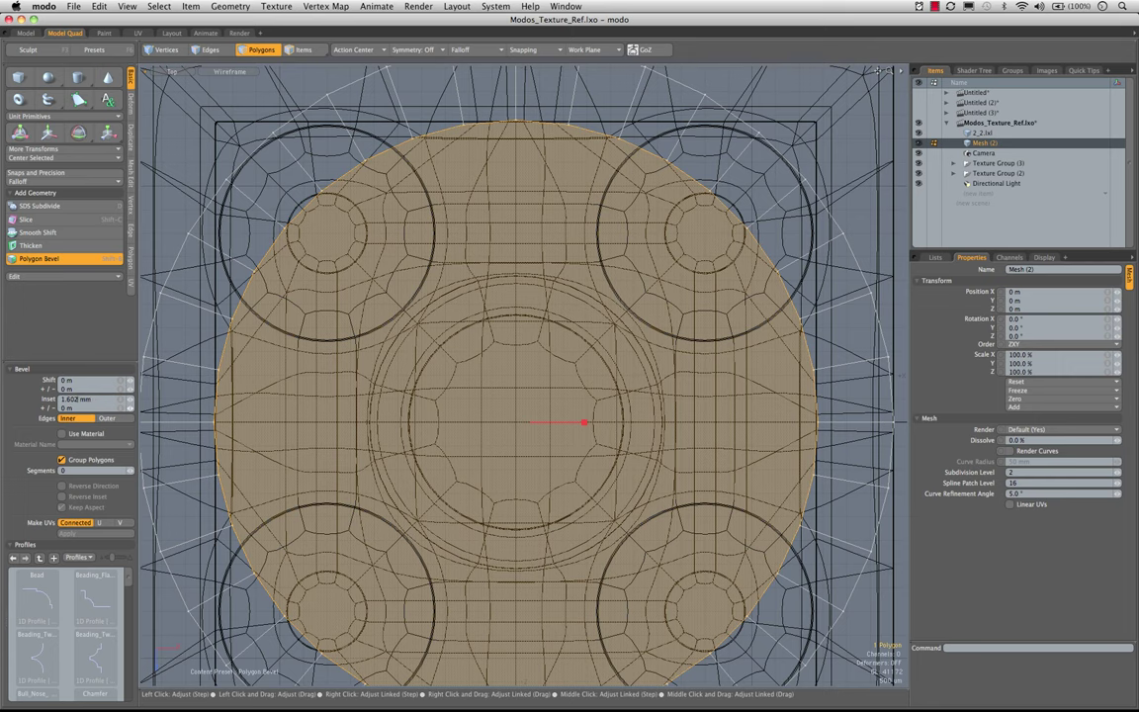
- Start a second bevel on the inset bottom polygon and recess it into the cylinder with a shift of -1.7 mm
scroll(549, 267, "down", 3)
left_click_drag(699, 269, 700, 243, "alt+shift")
key("KP_0")
left_click(730, 332, "shift")
left_click_drag(720, 351, 728, 296)
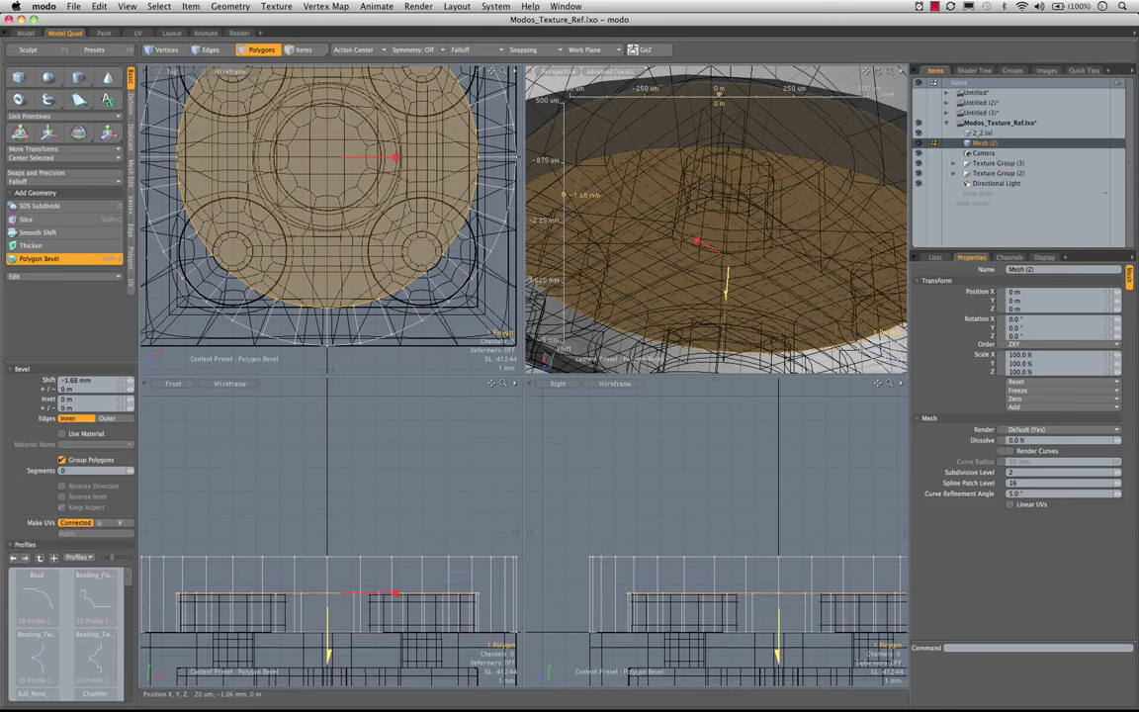
left_click_drag(728, 294, 704, 213)
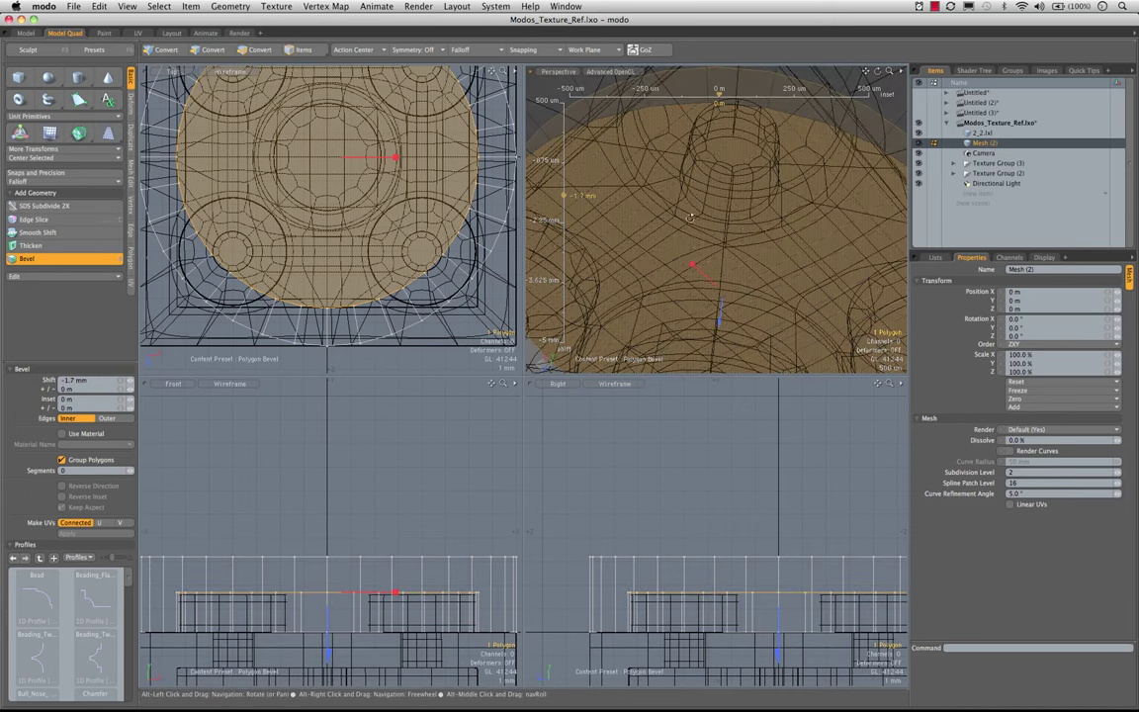
scroll(698, 99, "down", 5)
left_click_drag(698, 89, 702, 245, "alt")
key("q")
left_click(692, 138)
- Loop slice the cylinder's outer side wall with a single uniform cut at 50%
left_click_drag(702, 245, 737, 163, "alt")
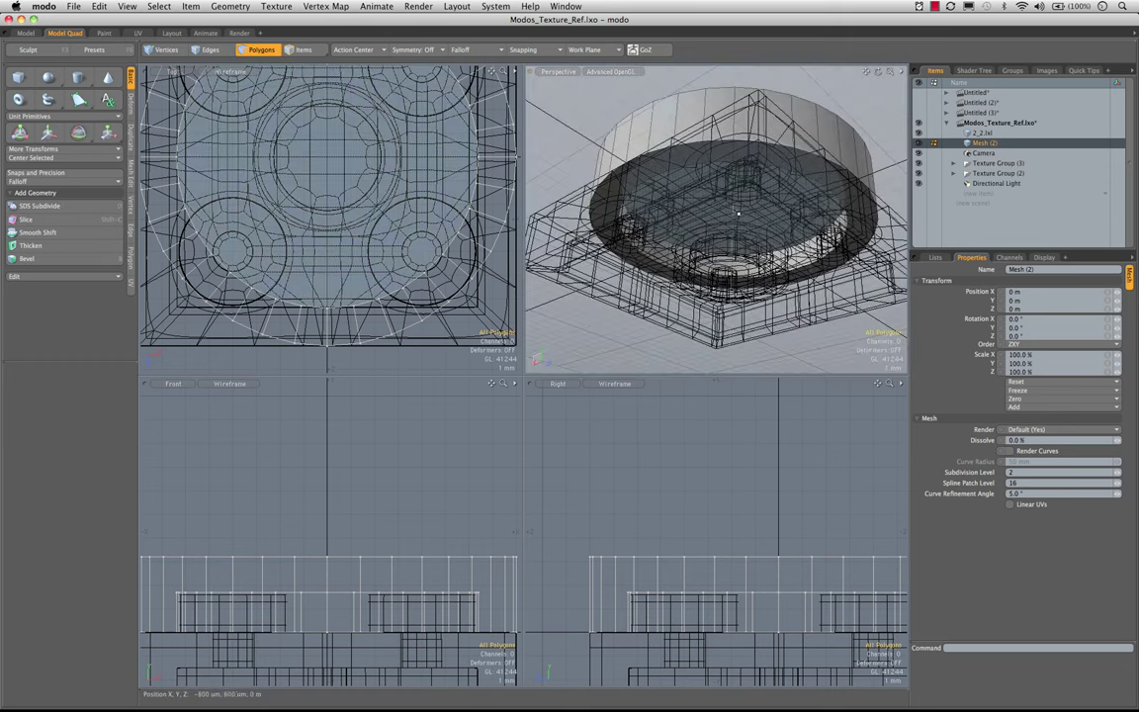
left_click_drag(747, 210, 741, 239, "alt")
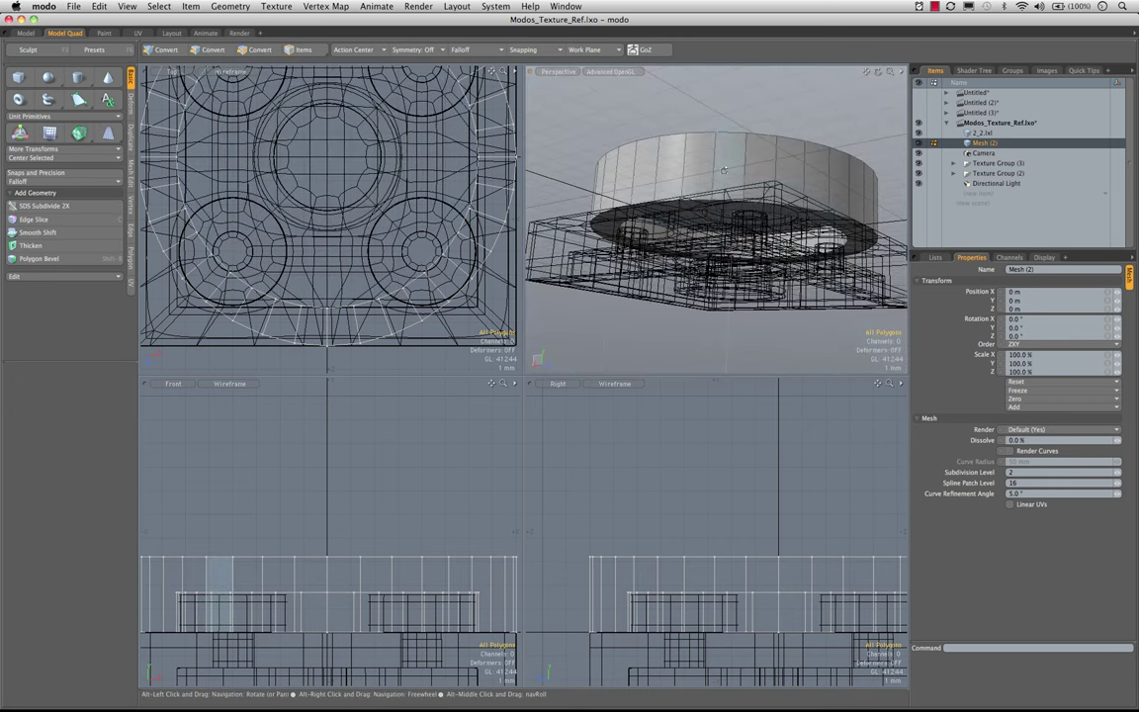
left_click_drag(719, 182, 682, 267, "alt")
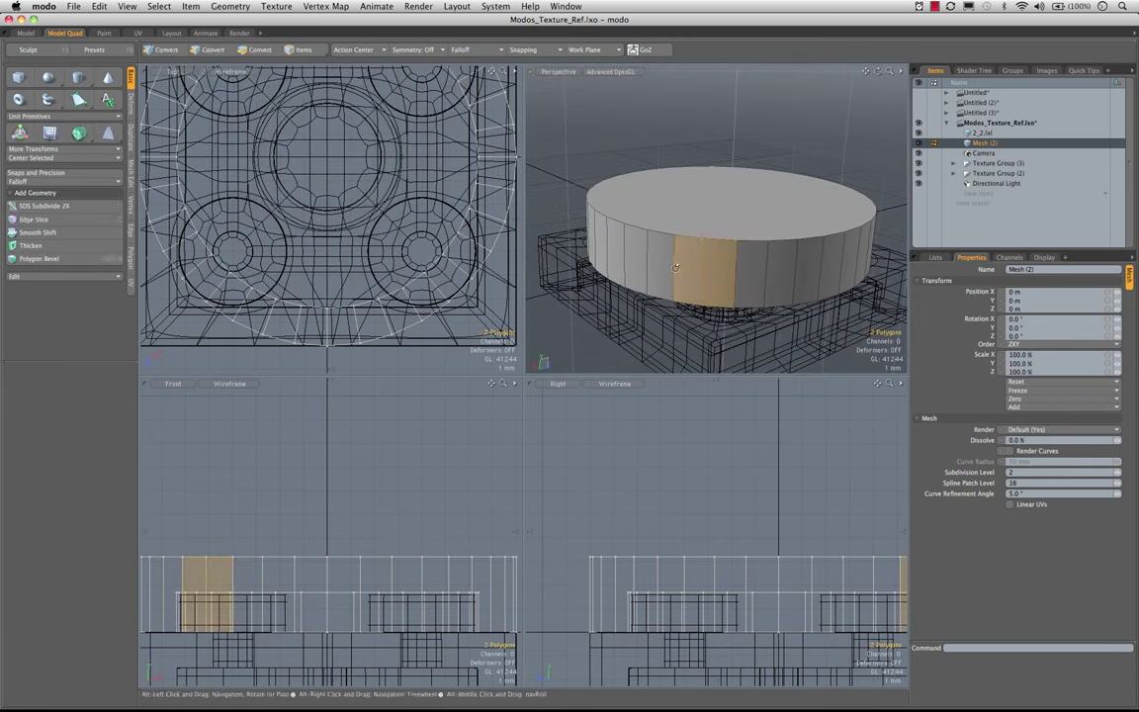
key("alt+c")
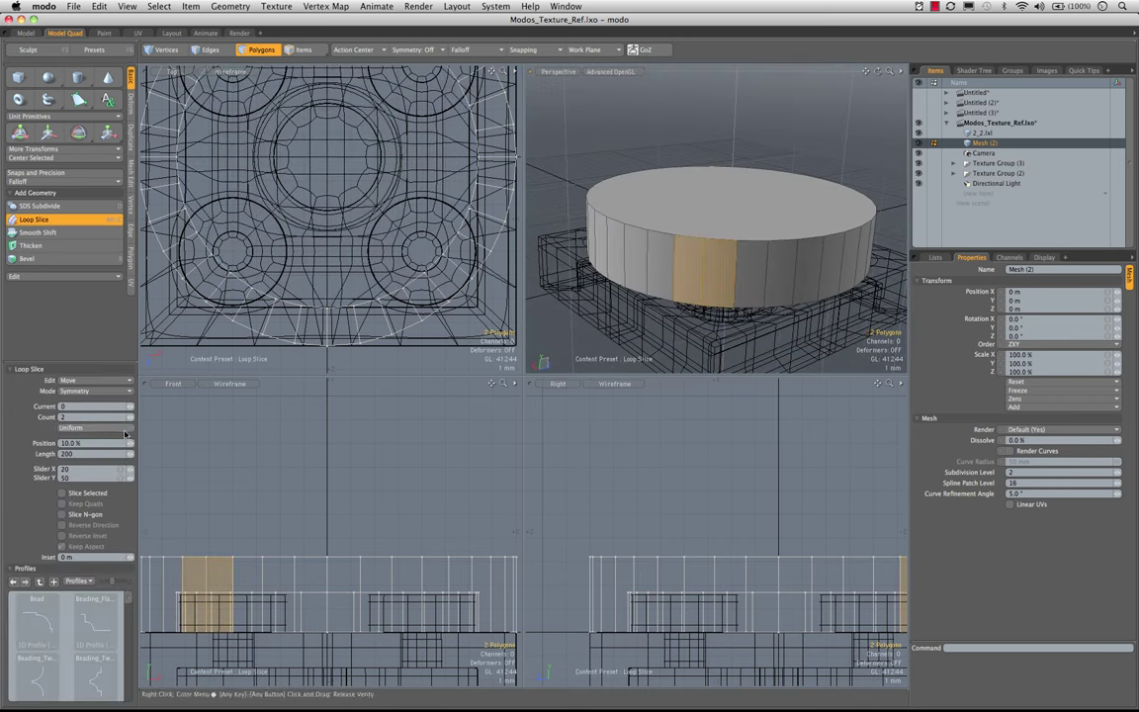
left_click(696, 271)
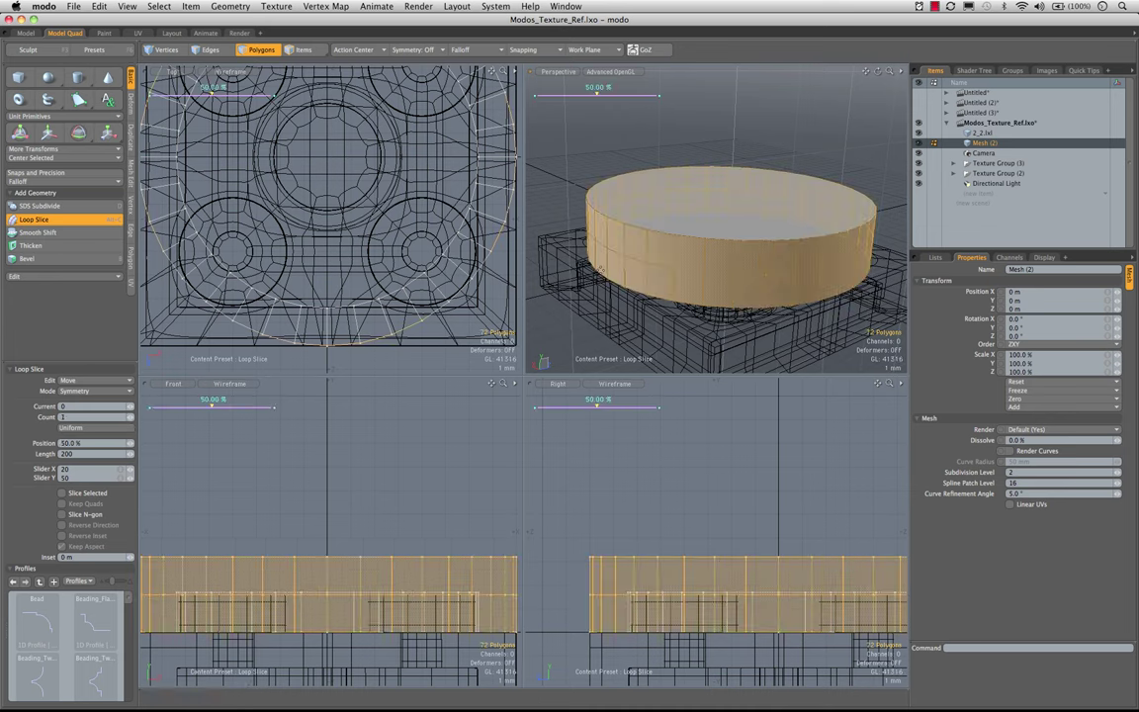
left_click_drag(696, 270, 665, 226, "alt")
- Scale the new edge loop along the recessed face's normal, with the action center set to Element on that face, to level both
key("1")
key("2")
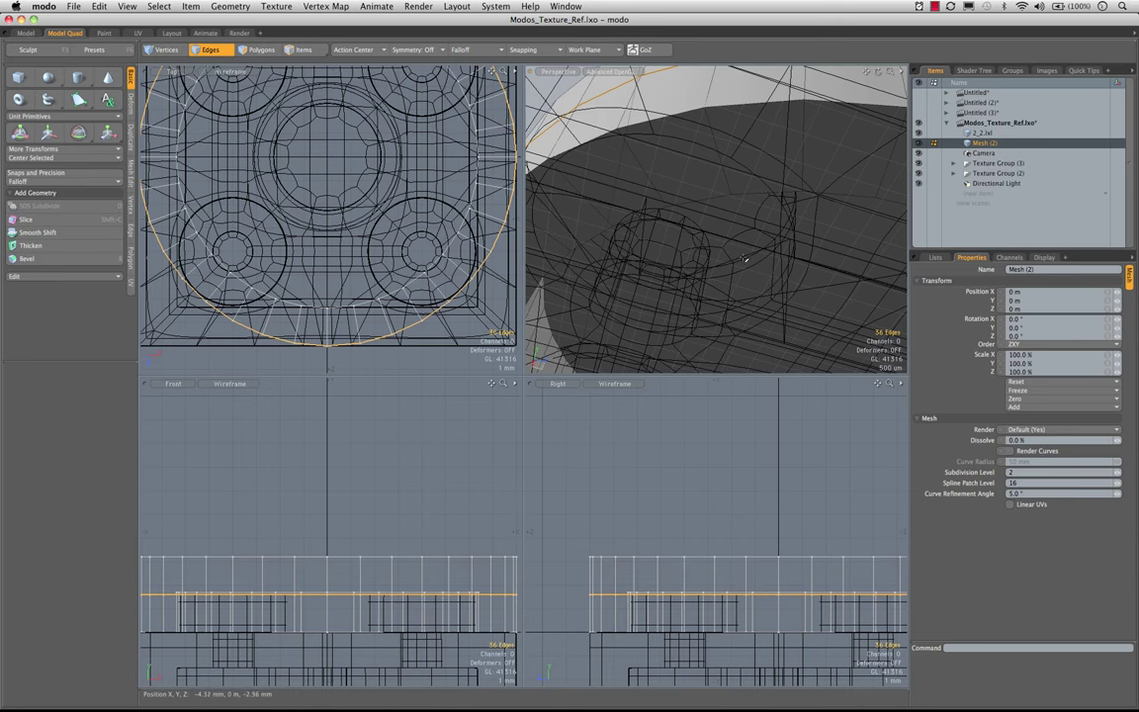
key("0")
left_click_drag(615, 313, 611, 328, "alt")
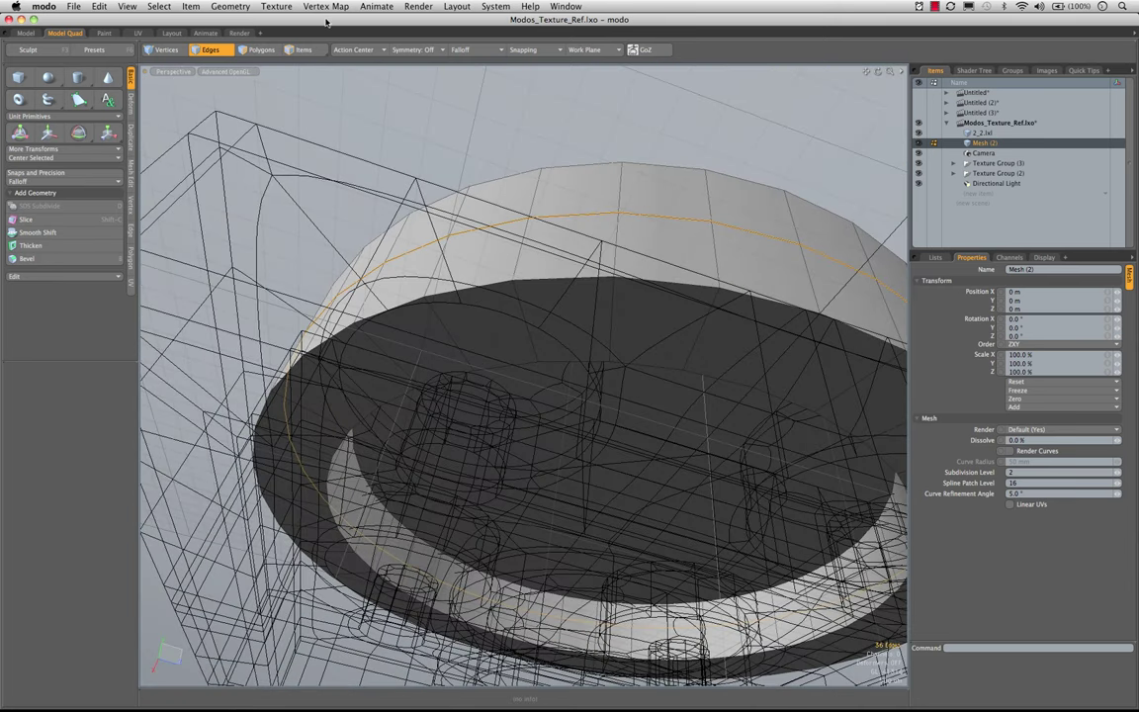
left_click(370, 49)
left_click(351, 80)
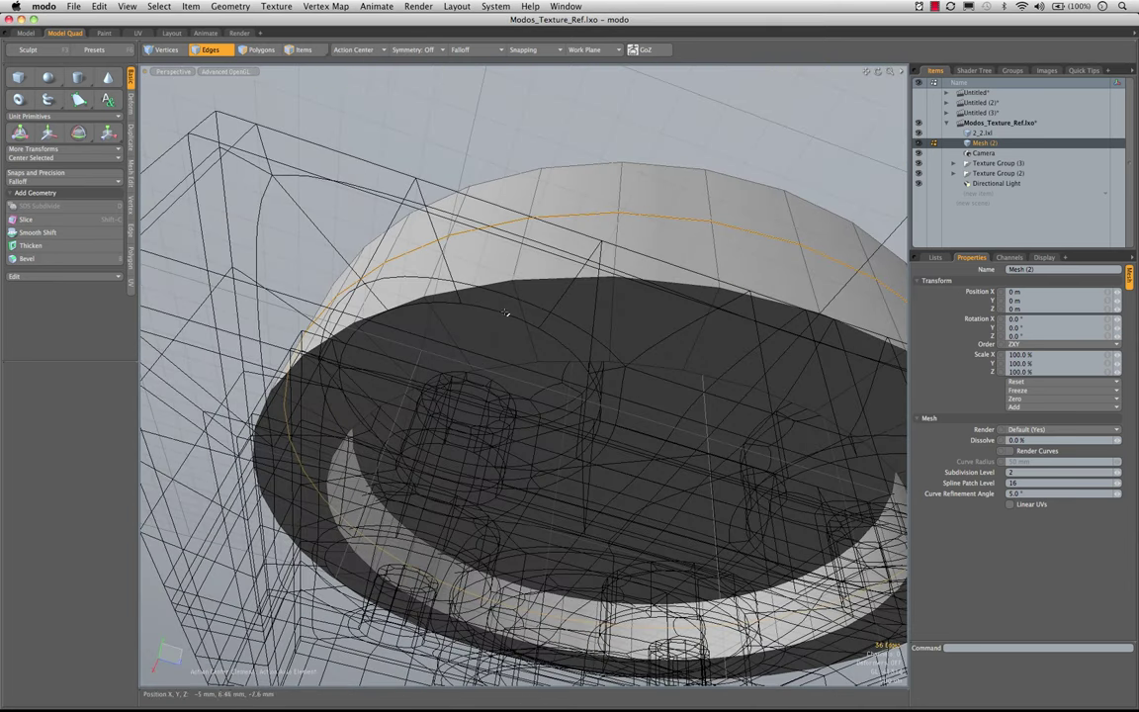
key("r")
left_click(631, 464)
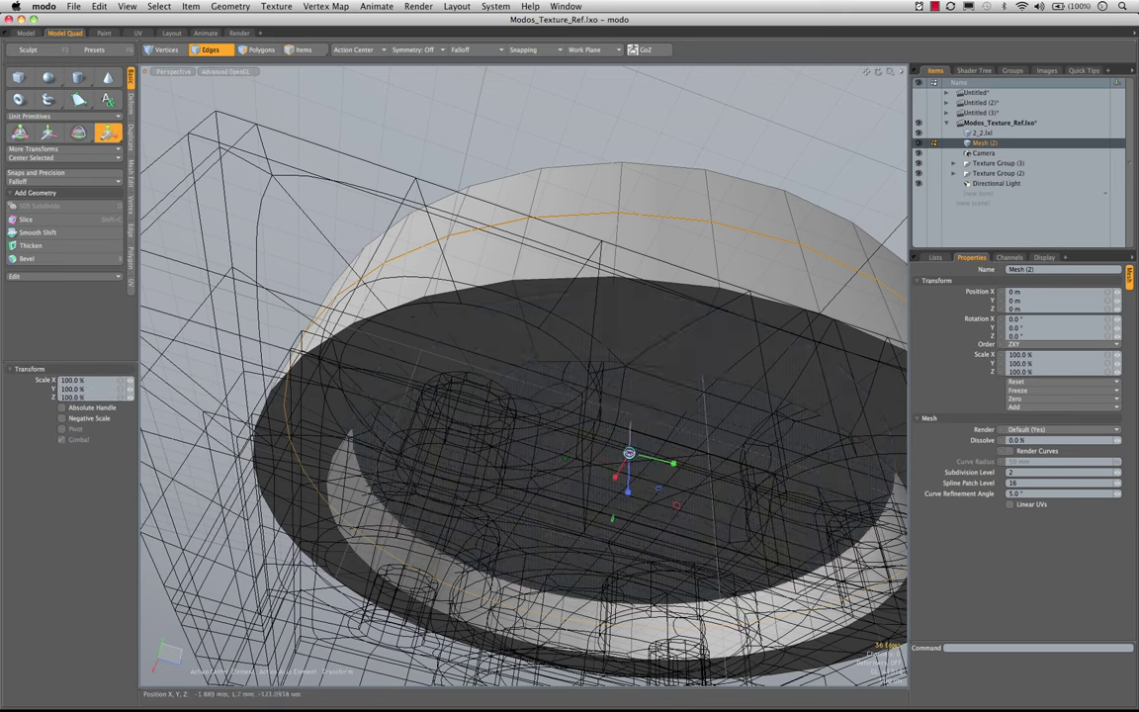
left_click_drag(628, 492, 503, 419)
left_click_drag(534, 328, 579, 429, "alt")
key("q")
key("Escape")
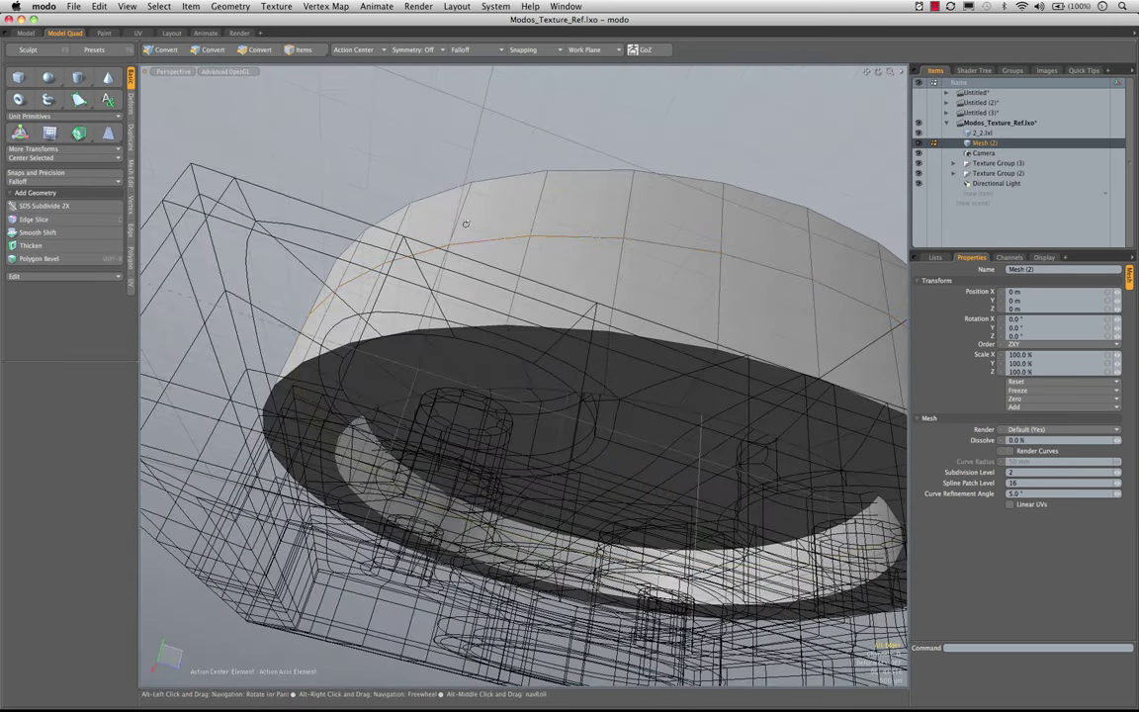
left_click_drag(464, 223, 527, 195, "alt")
key("3")
left_click(490, 431)
left_click(509, 338, "shift")
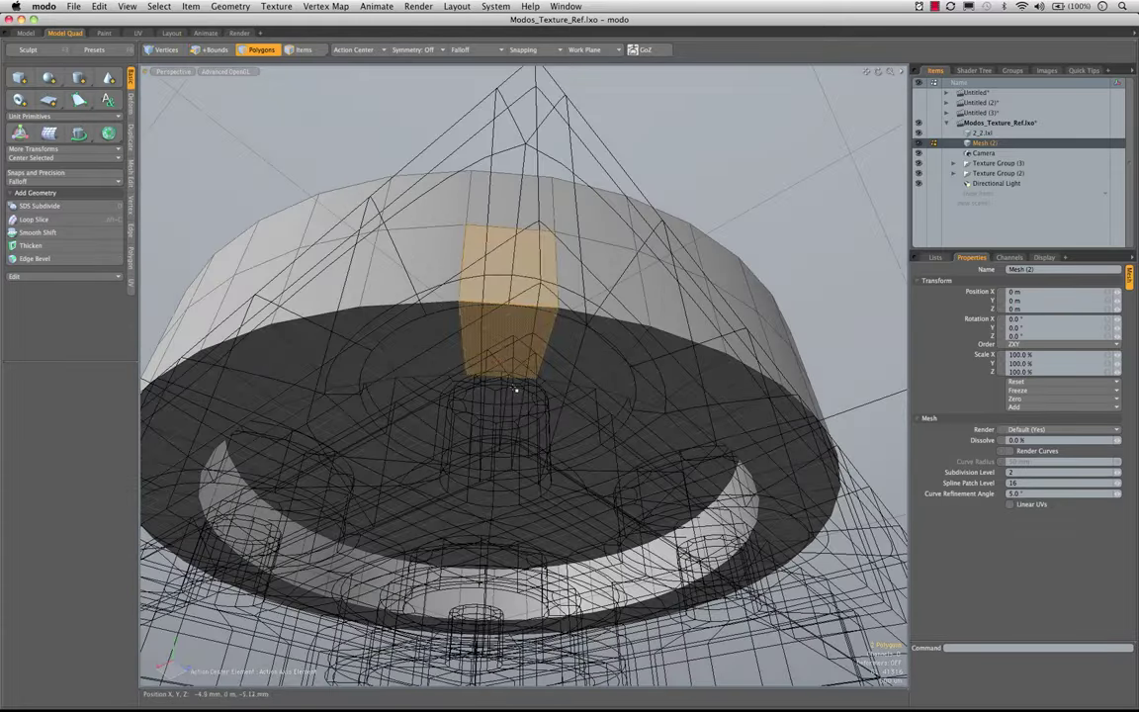
left_click_drag(515, 386, 504, 267, "alt")
left_click(498, 310, "shift")
left_click(458, 309, "shift")
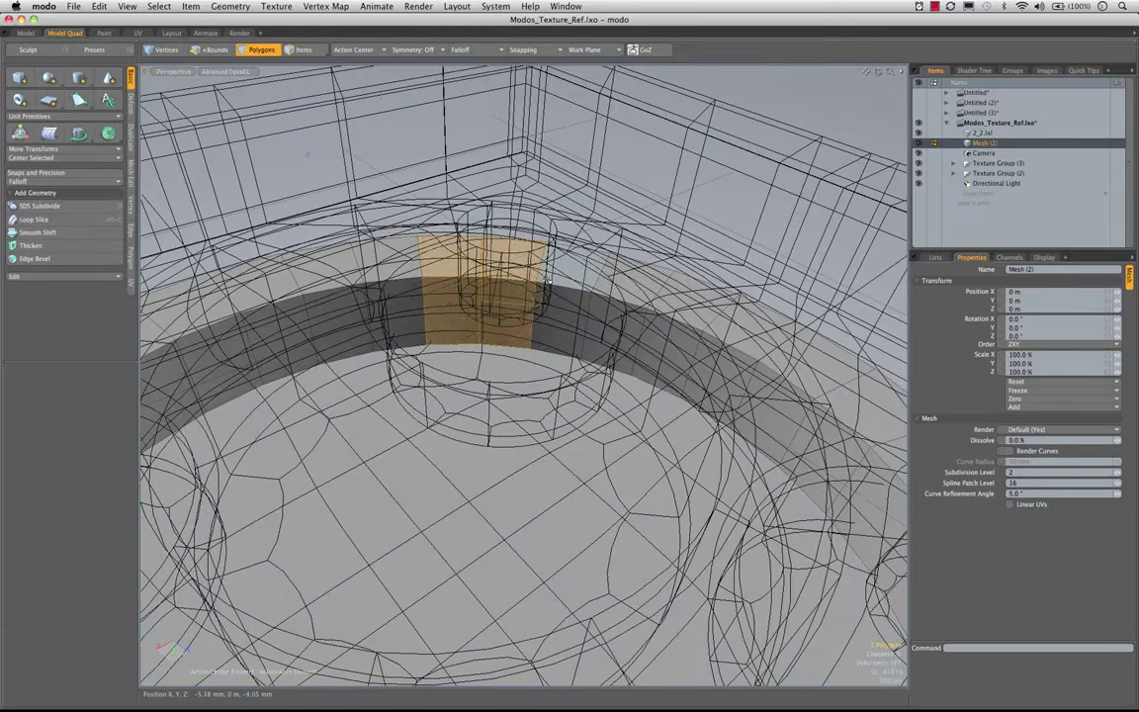
- Select one polygon on the underside rim at each of the four studs and expand the selection to the surrounding polygons
left_click(511, 256)
left_click_drag(510, 278, 630, 304, "alt")
key("shift+Up")
key("shift+Down")
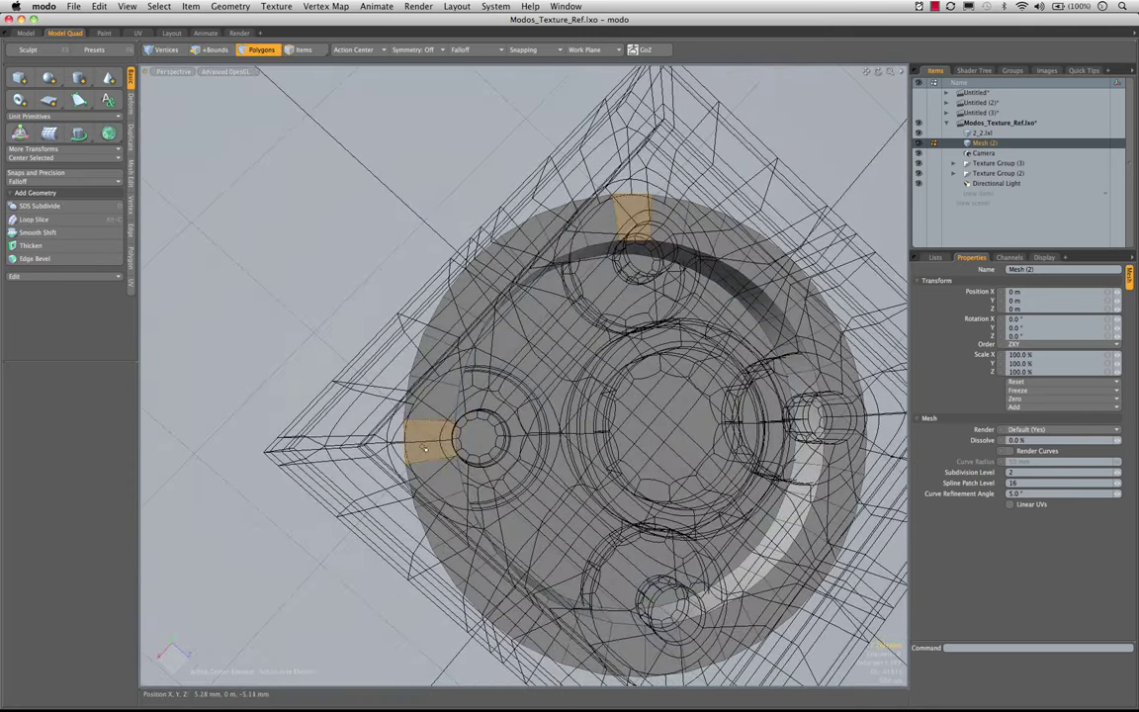
left_click_drag(797, 492, 489, 454, "alt+shift")
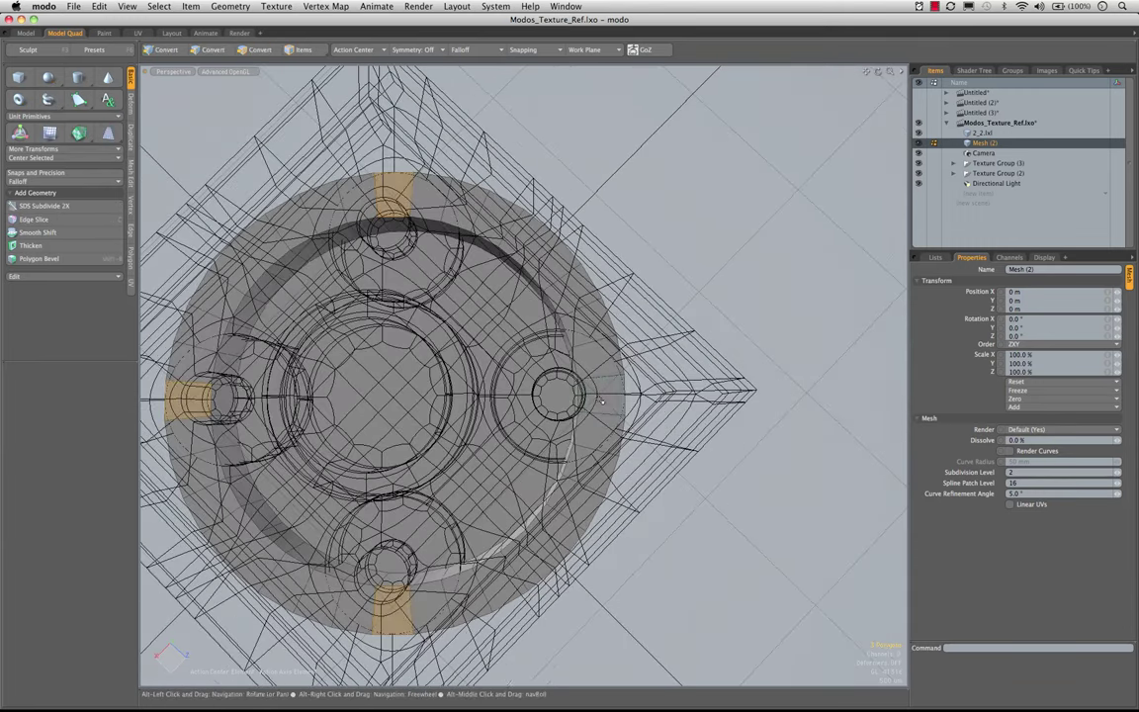
left_click(598, 397, "shift")
left_click_drag(554, 371, 440, 344, "alt")
key("shift+Up")
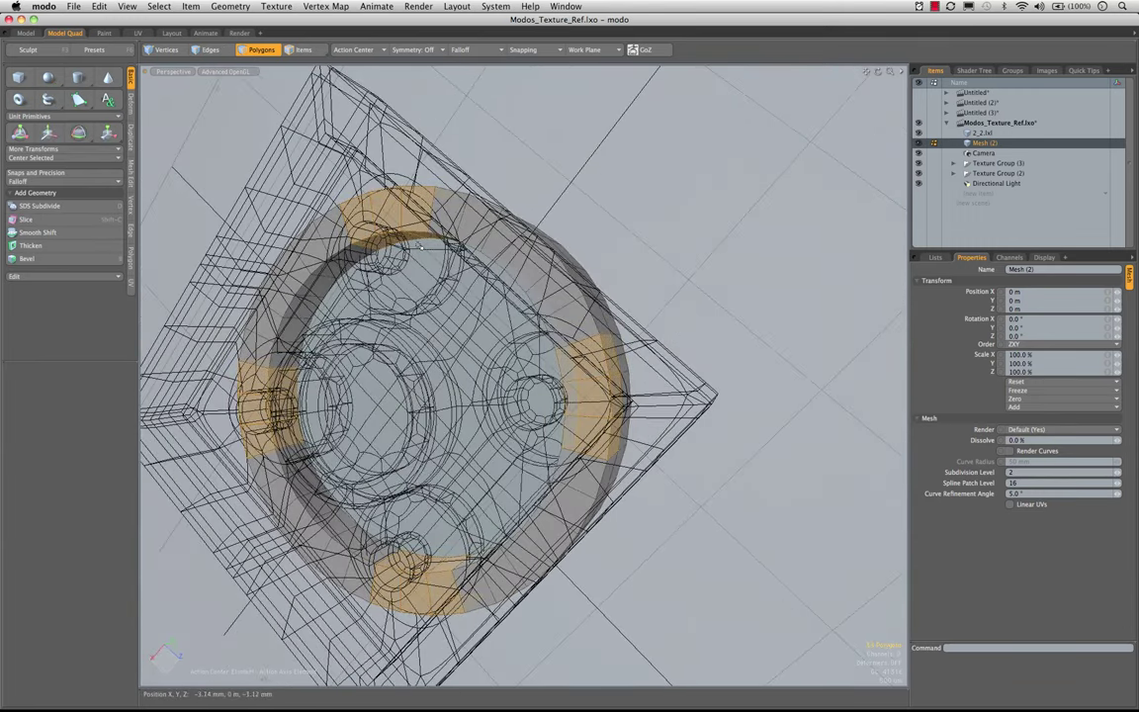
- Try deleting the selected wall and rim polygons at the four studs, and undo the deletion
key("Delete")
left_click_drag(409, 95, 530, 168, "alt")
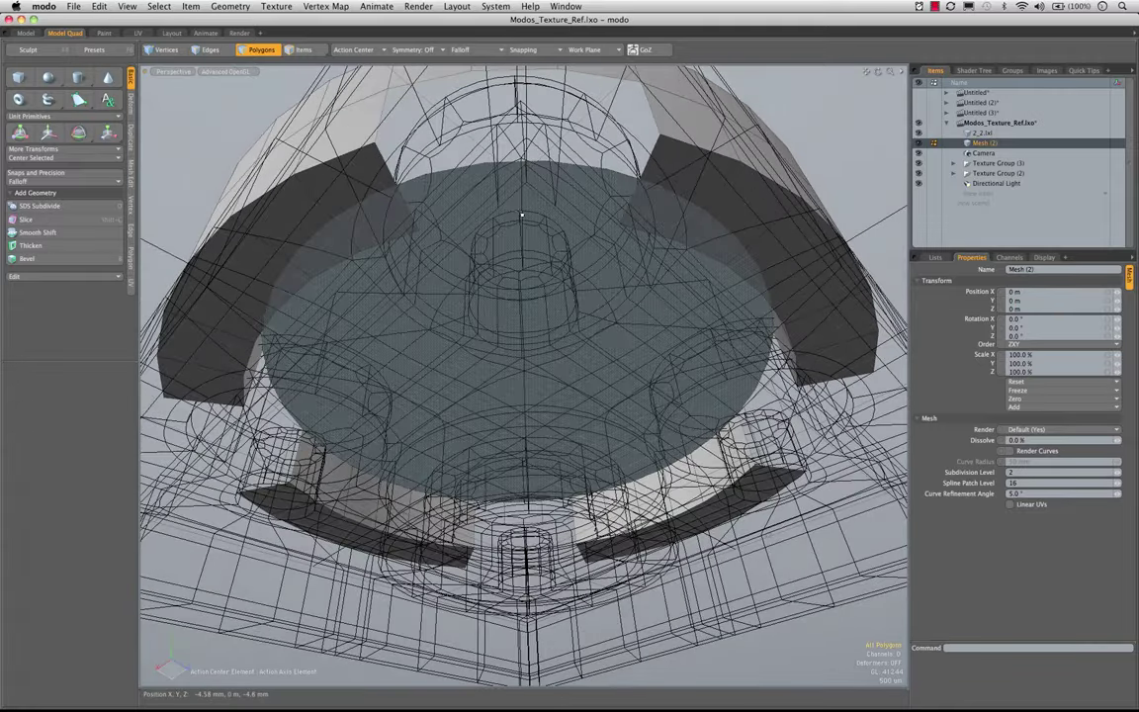
key("super+z")
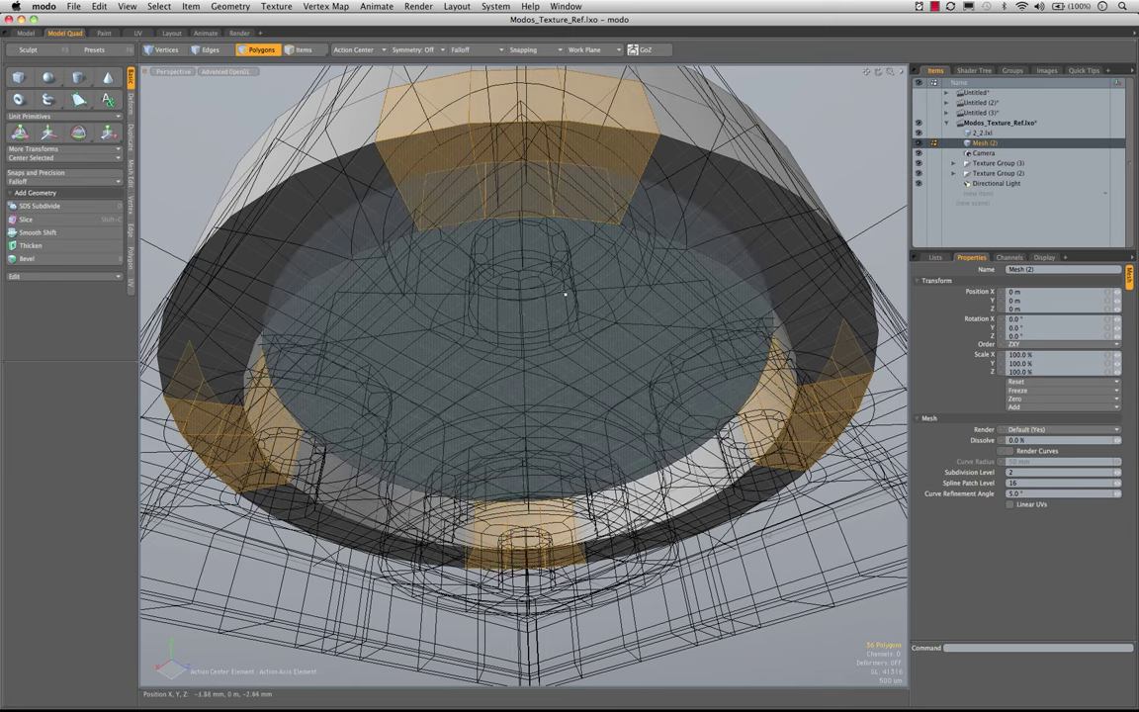
- Drop the polygon selection in favour of edge selection and set symmetry to the X axis
left_click_drag(445, 223, 459, 196, "alt")
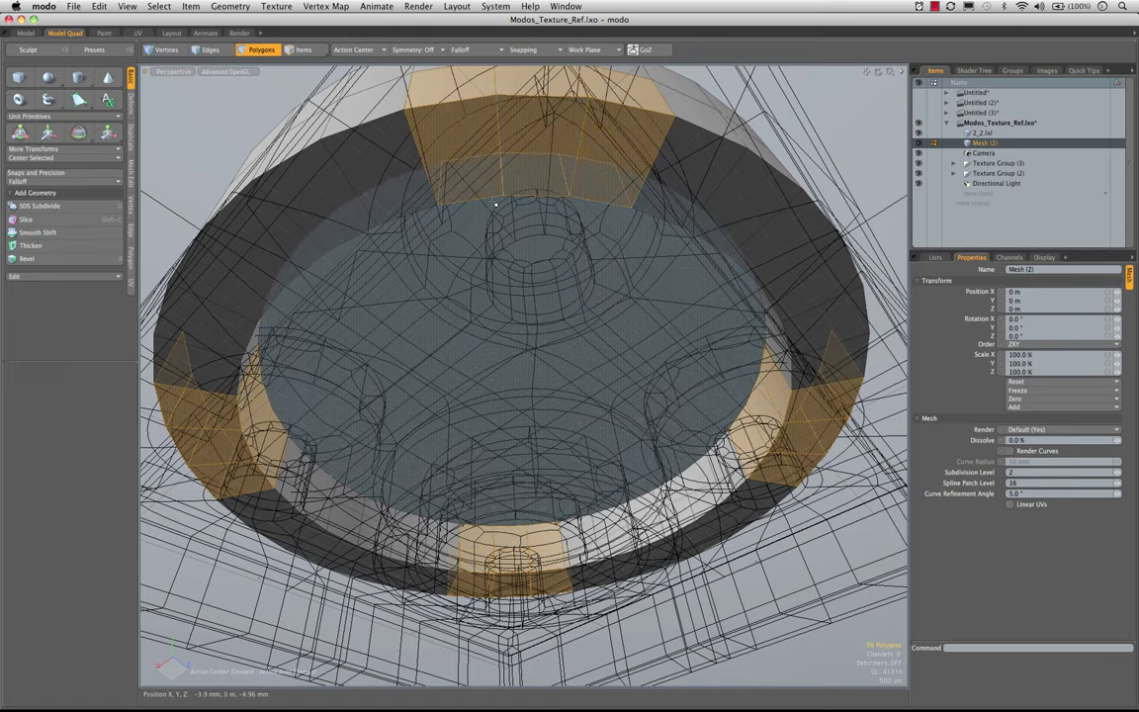
left_click_drag(600, 173, 553, 252, "alt")
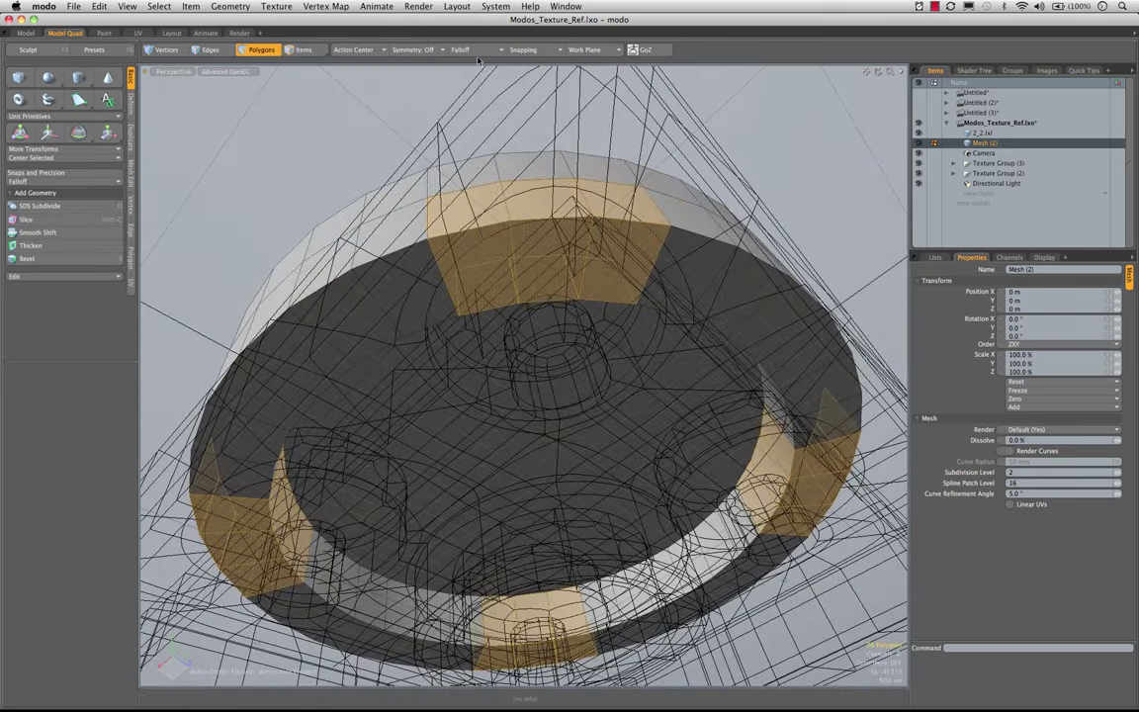
key("space")
key("space")
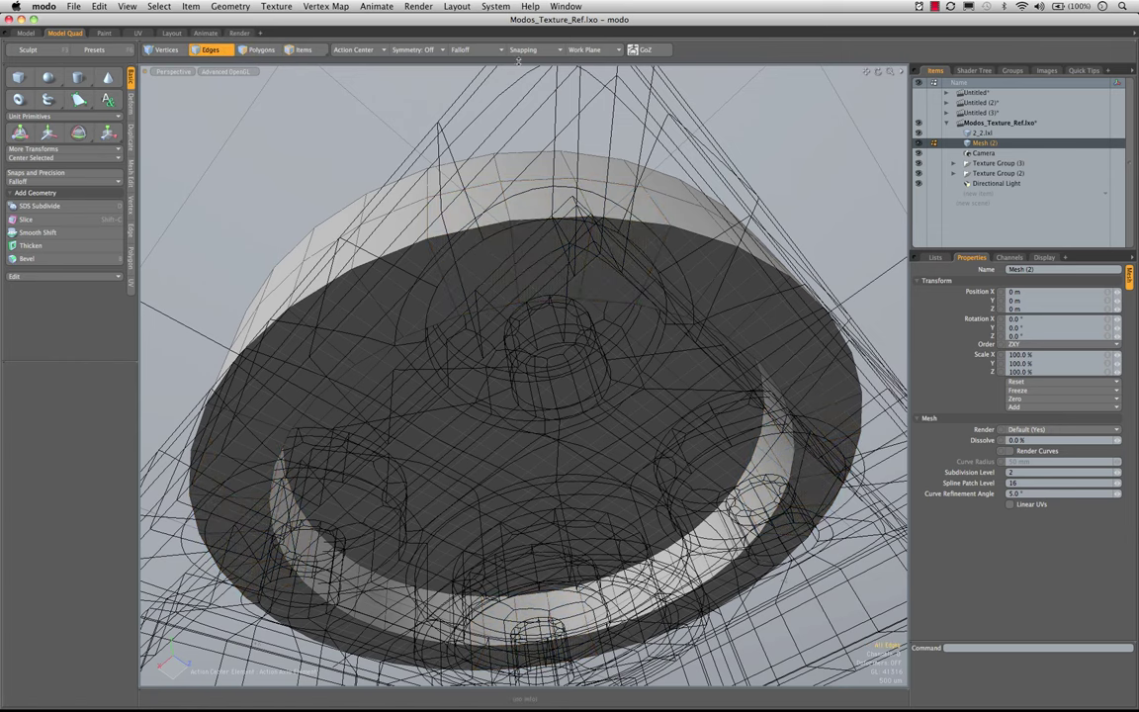
left_click(411, 51)
left_click(414, 61)
- Select the mirrored inner-wall edges beside the studs and slide them 60% to meet the stud's outer circle
left_click_drag(448, 314, 573, 273, "alt")
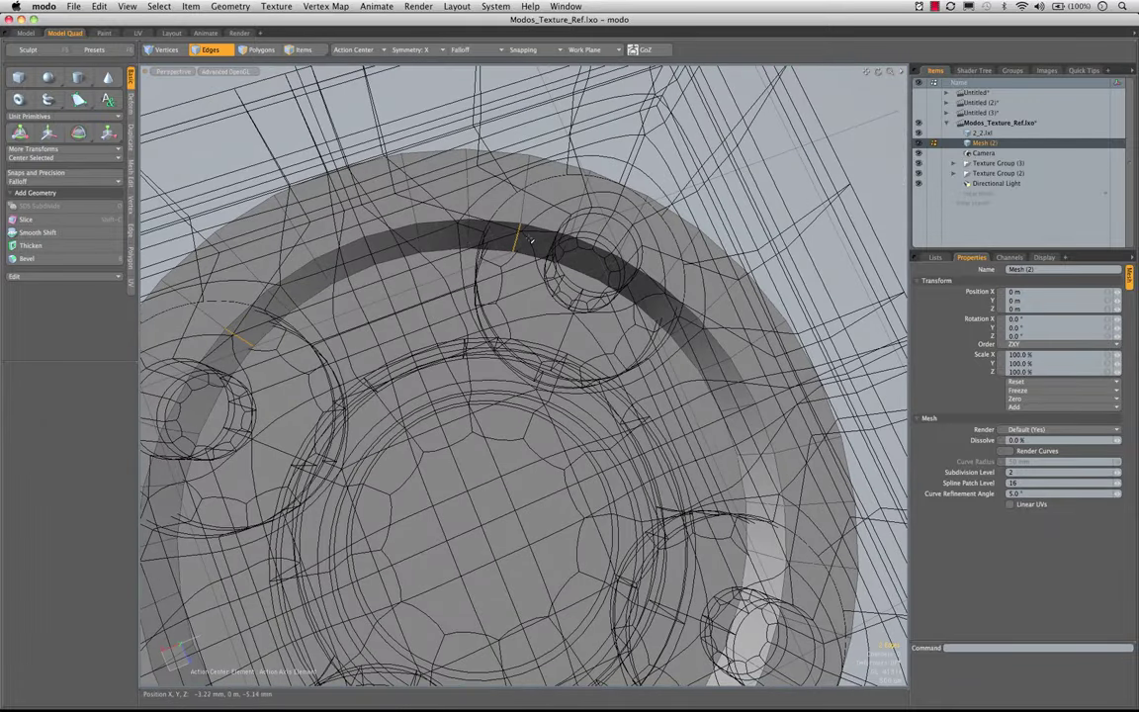
key("KP_0")
left_click_drag(228, 269, 263, 265, "alt")
scroll(265, 261, "up", 3)
scroll(264, 261, "down", 4)
key("shift+g")
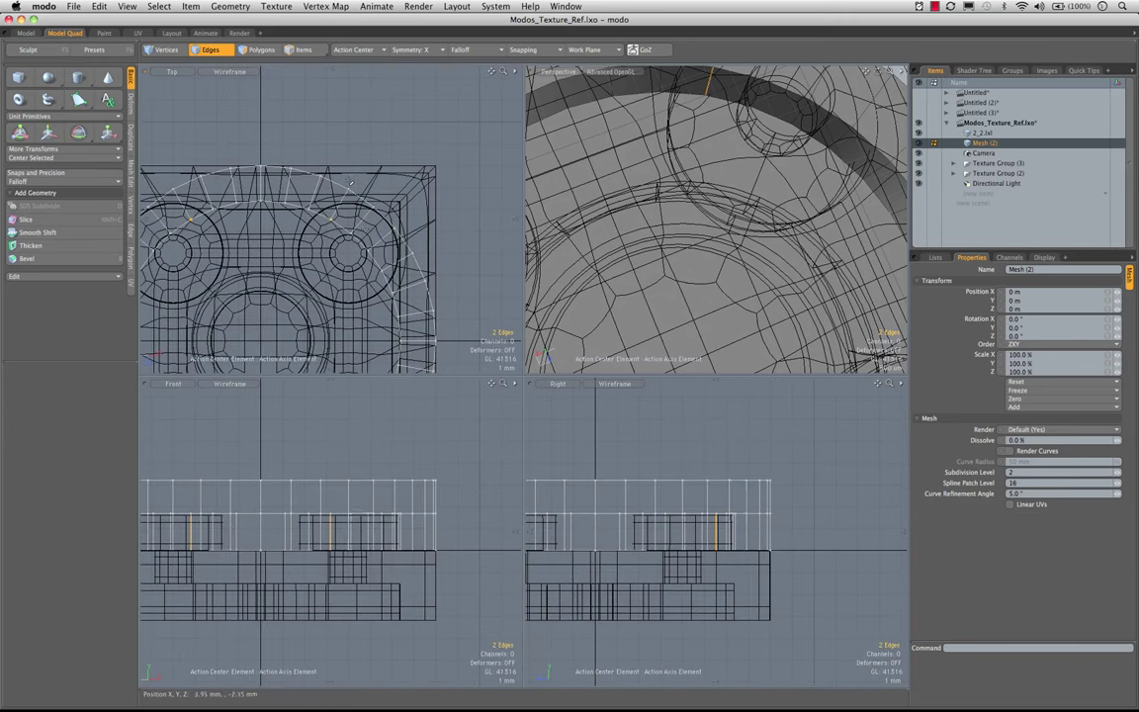
left_click_drag(344, 221, 371, 228, "ctrl+alt")
left_click_drag(371, 227, 374, 227, "ctrl+alt")
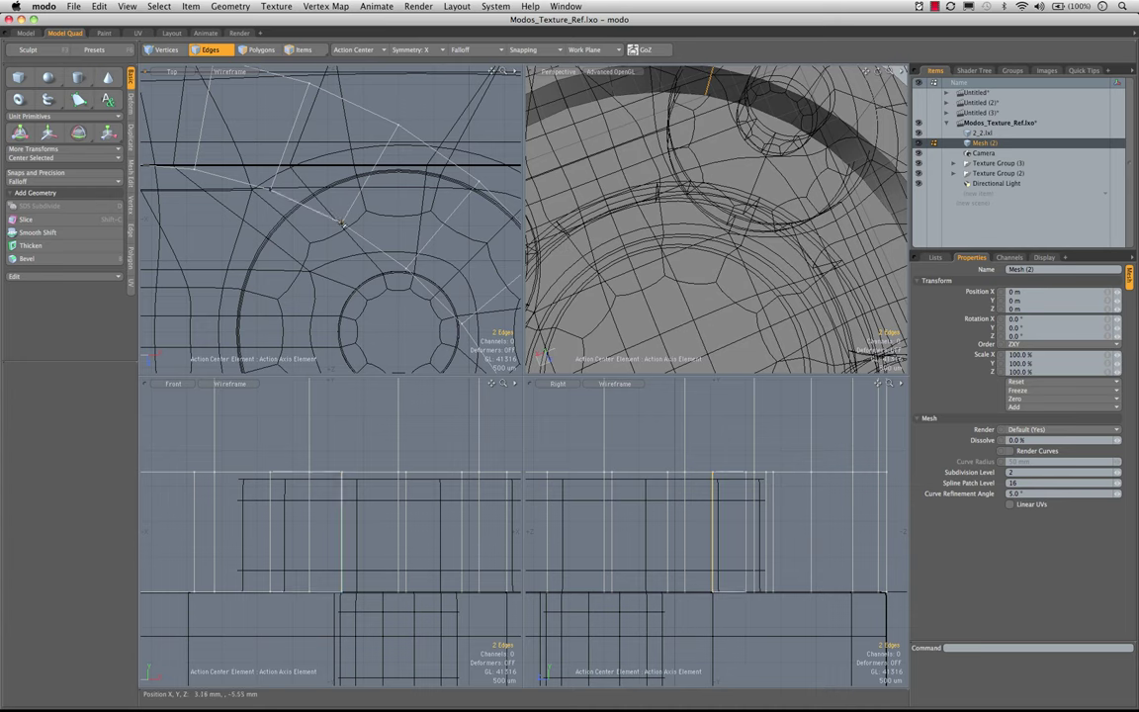
right_click(712, 87)
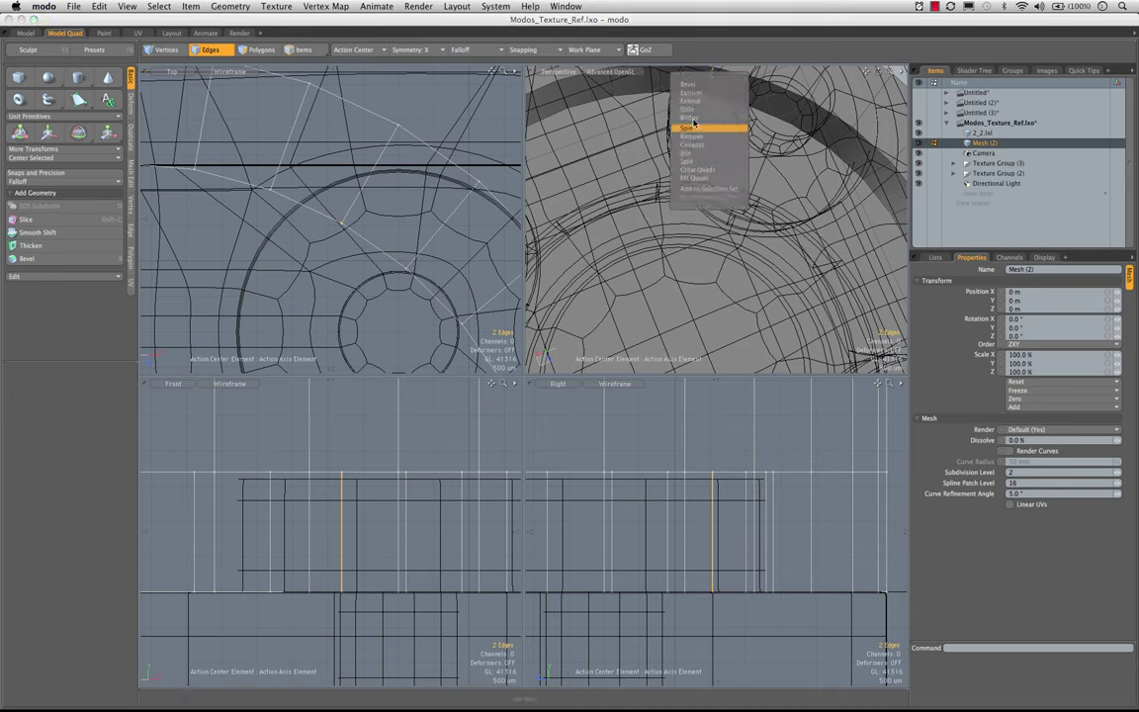
left_click(695, 126)
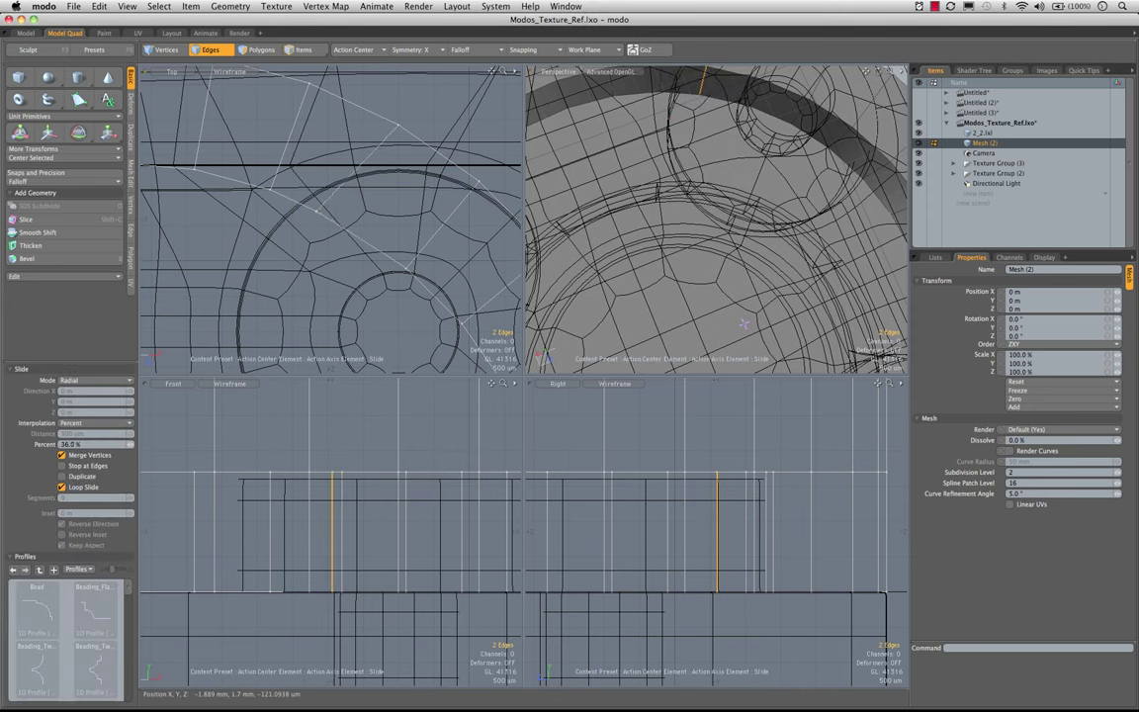
left_click_drag(743, 323, 743, 324)
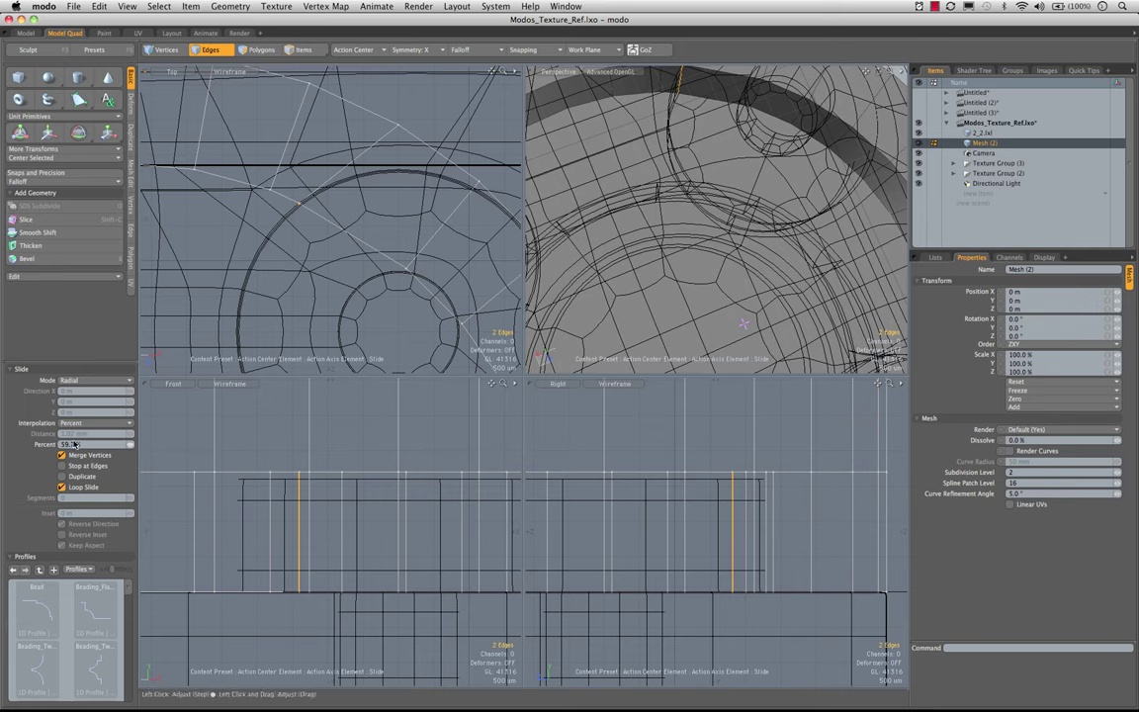
key("Return")
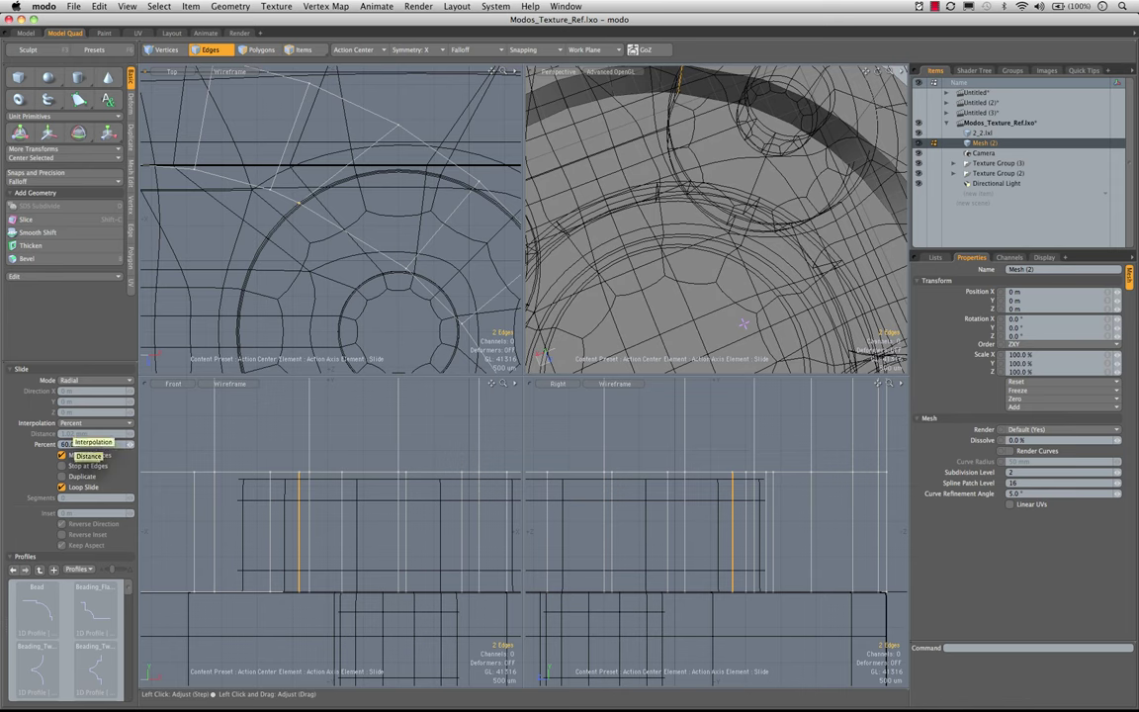
mouse_move(769, 193)
left_mouse_down("alt")
mouse_move(873, 159)
mouse_move(771, 296)
mouse_move(826, 256)
left_mouse_up("alt")
key("q")
- Try to slide the mirrored inner-wall edges that lie inside the stud's outline, and undo the slide
mouse_move(700, 309)
left_mouse_down("alt")
mouse_move(794, 193)
mouse_move(786, 181)
left_mouse_up("alt")
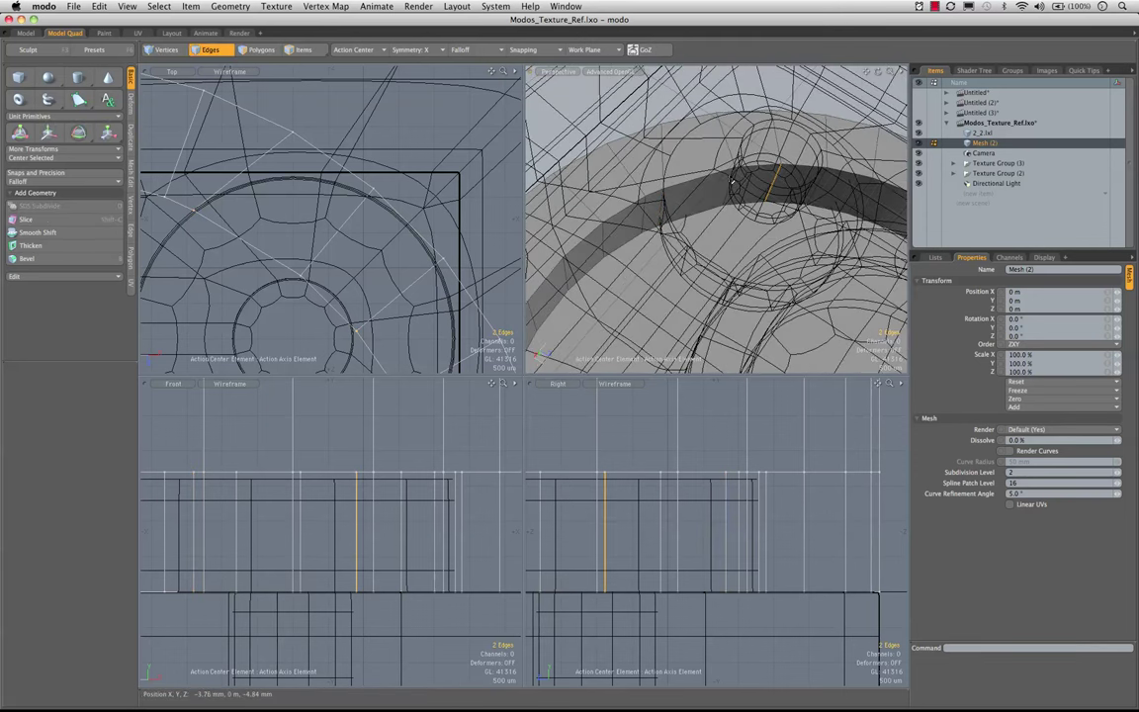
left_click_drag(379, 255, 361, 174, "alt")
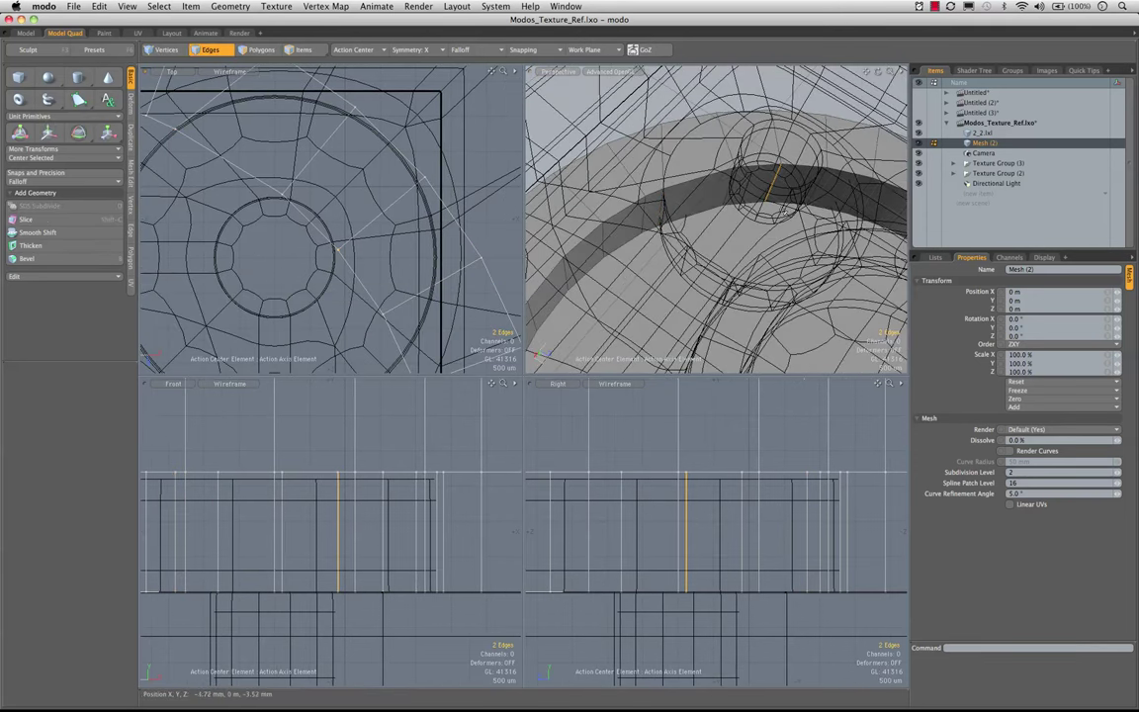
right_click(778, 181)
left_click(767, 204)
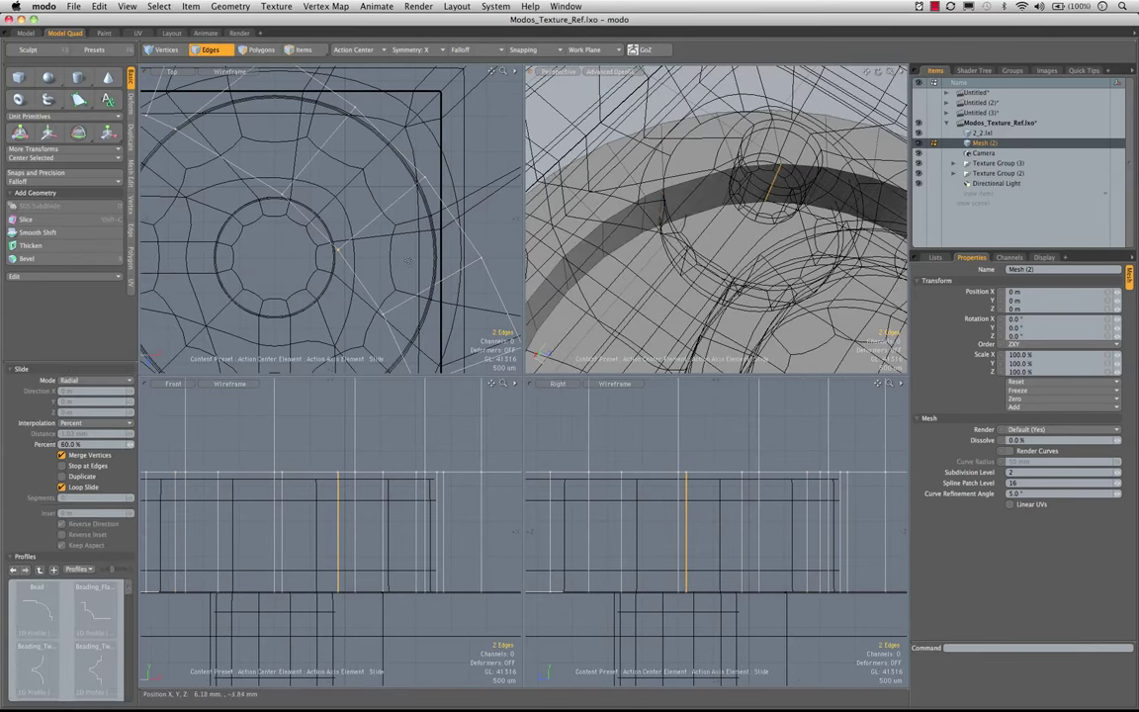
mouse_move(769, 198)
left_mouse_down()
mouse_move(759, 198)
mouse_move(789, 205)
mouse_move(769, 210)
left_mouse_up()
key("super+z")
key("space")
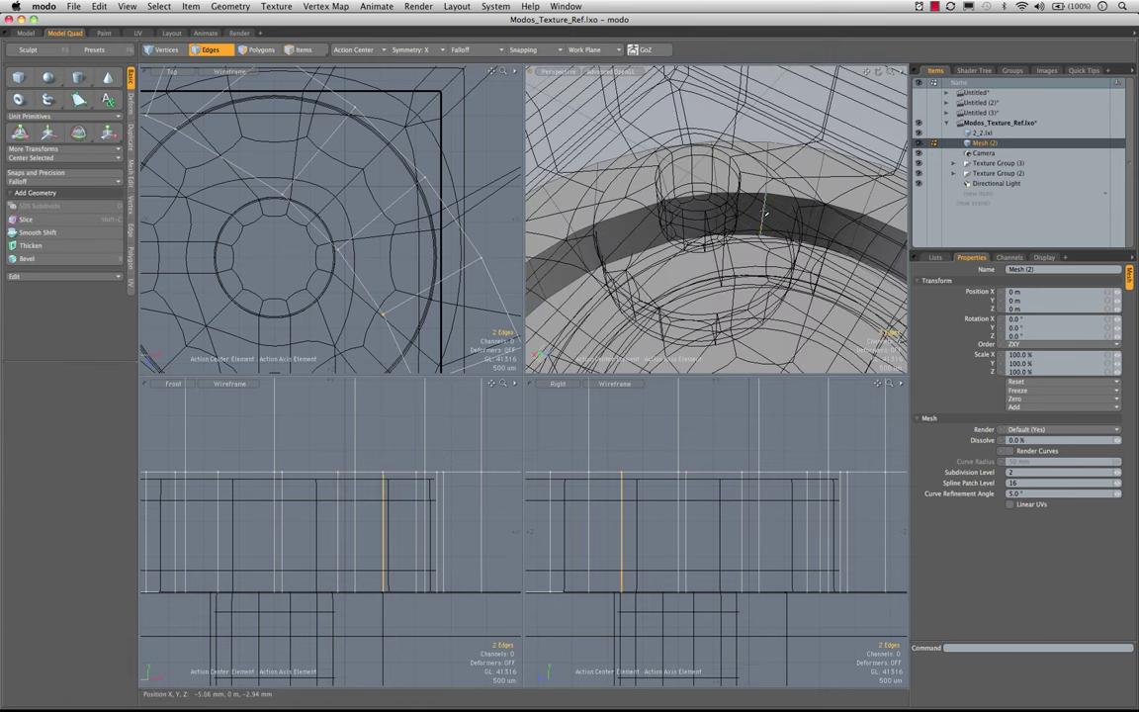
- Slide the mirrored inner-wall edges on the stud's other side 60% to meet its outer circle
right_click(763, 213)
left_click(747, 238)
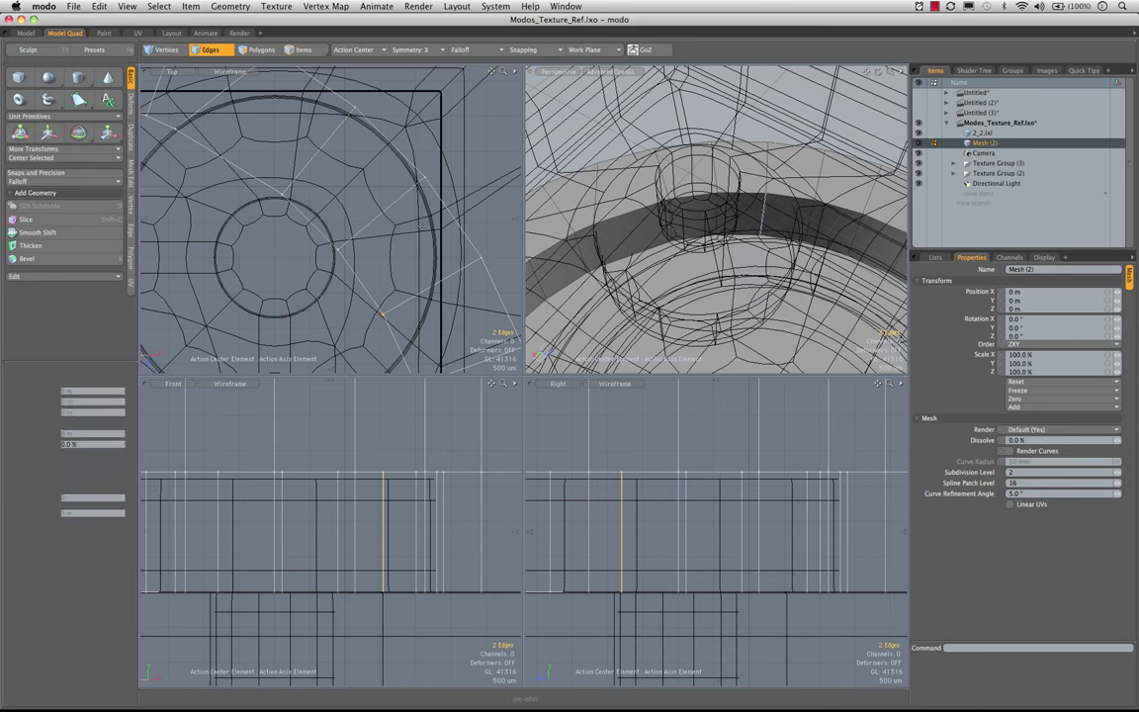
left_click_drag(422, 224, 413, 177, "alt")
left_click_drag(394, 255, 412, 255)
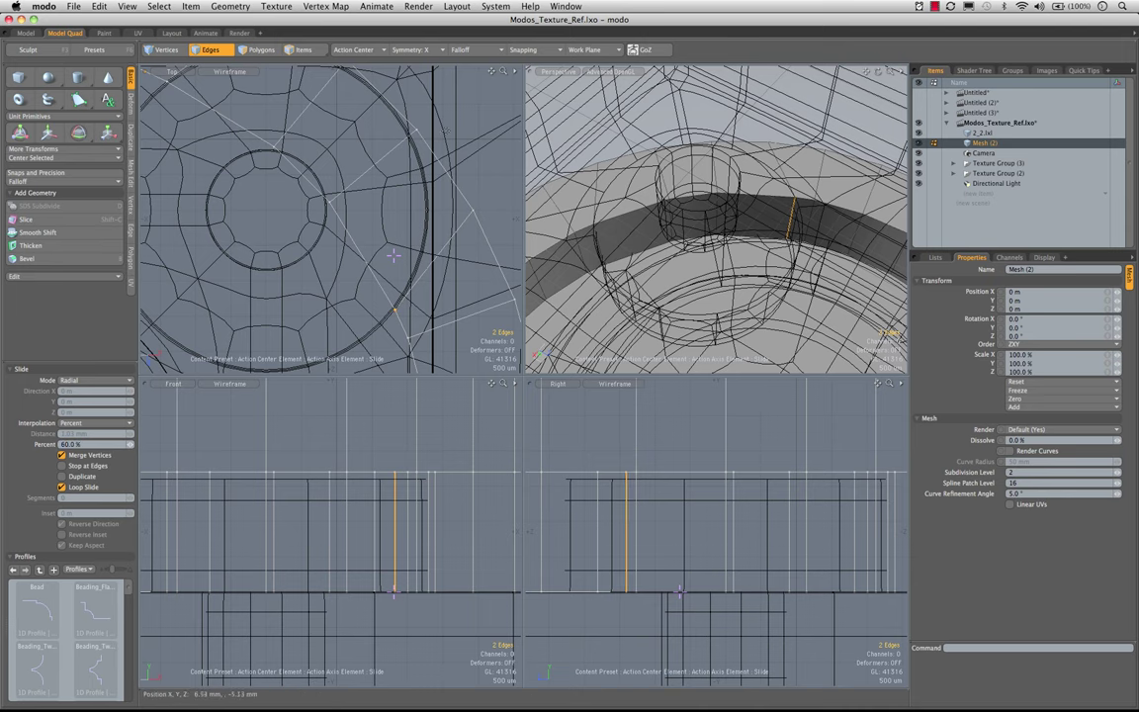
key("space")
- Try to slide the mirrored outer-wall edges outside the stud by about -82% towards its outer circle
left_click(763, 82)
left_click_drag(763, 82, 583, 158, "alt")
left_click_drag(511, 229, 462, 287, "alt")
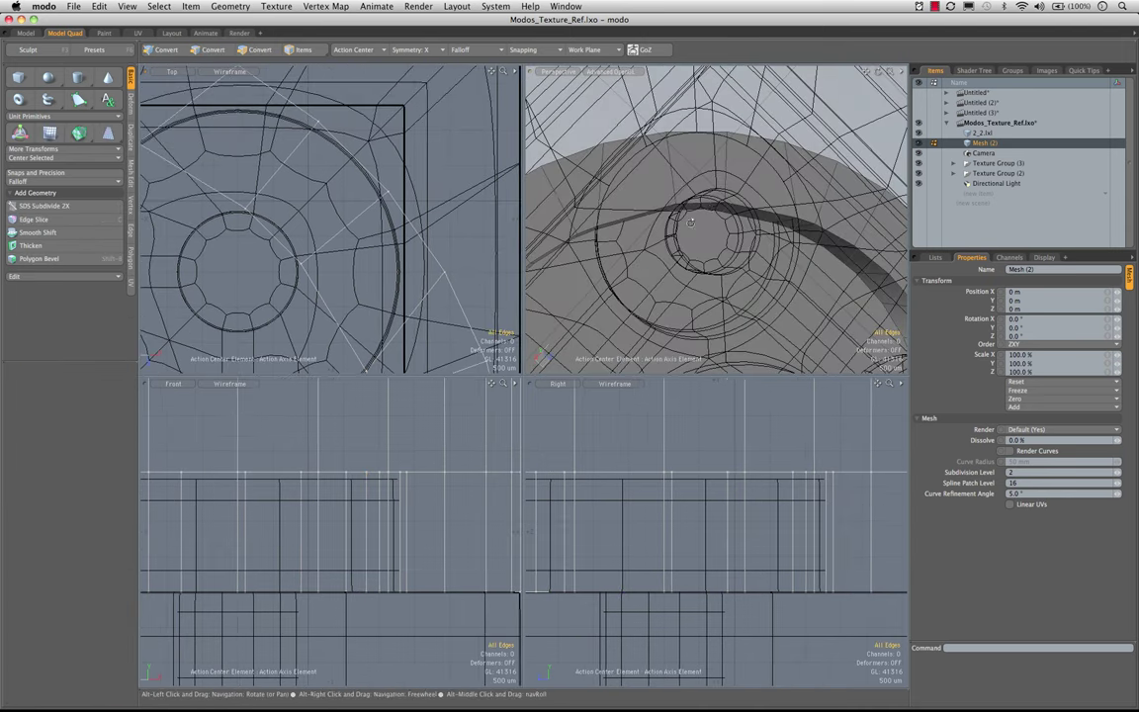
left_click_drag(691, 222, 801, 244, "alt")
left_click(791, 195)
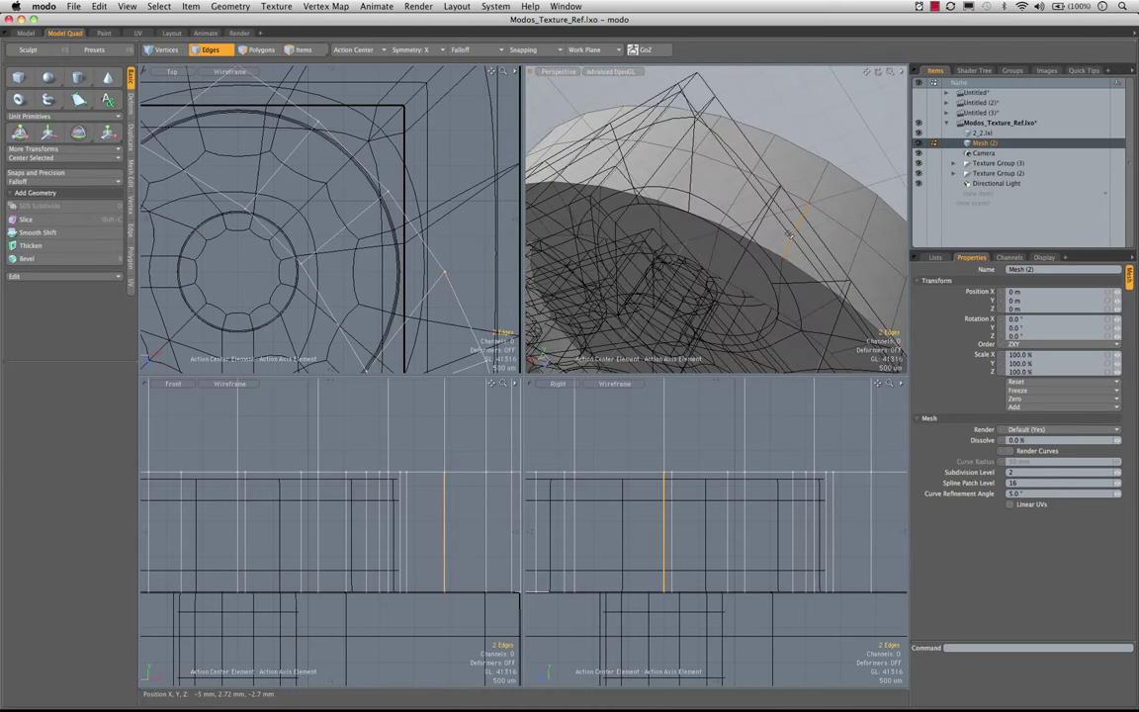
right_click(792, 235)
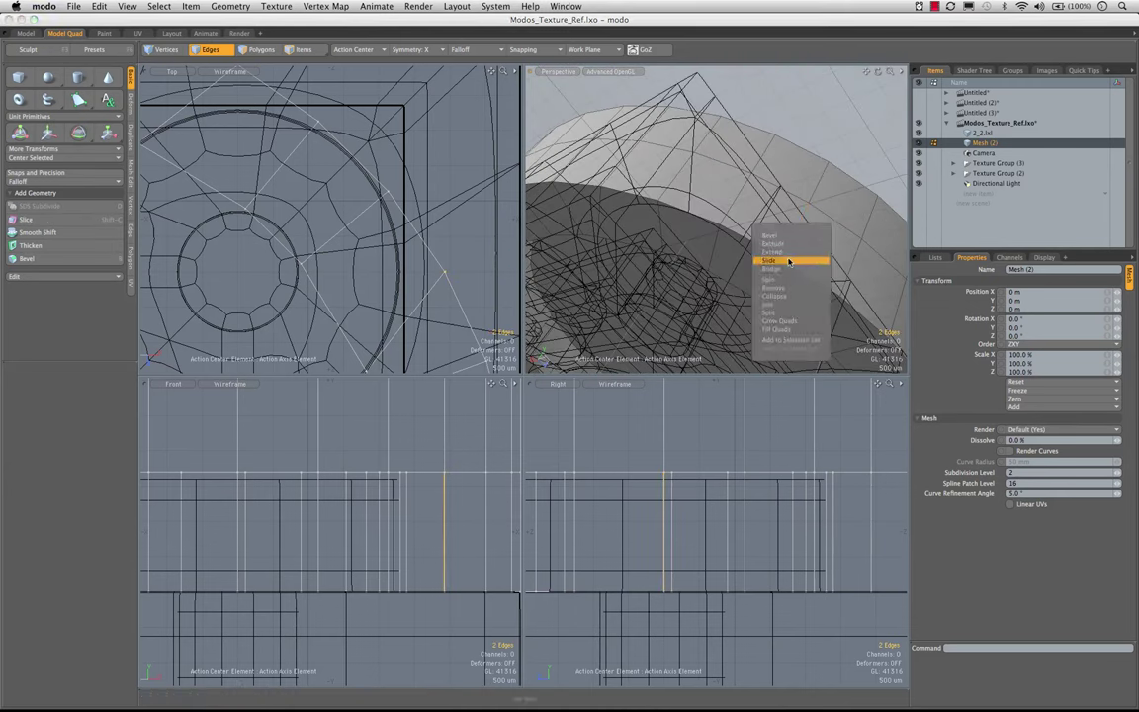
left_click(787, 261)
left_click_drag(766, 272, 688, 272)
left_click_drag(364, 318, 366, 317)
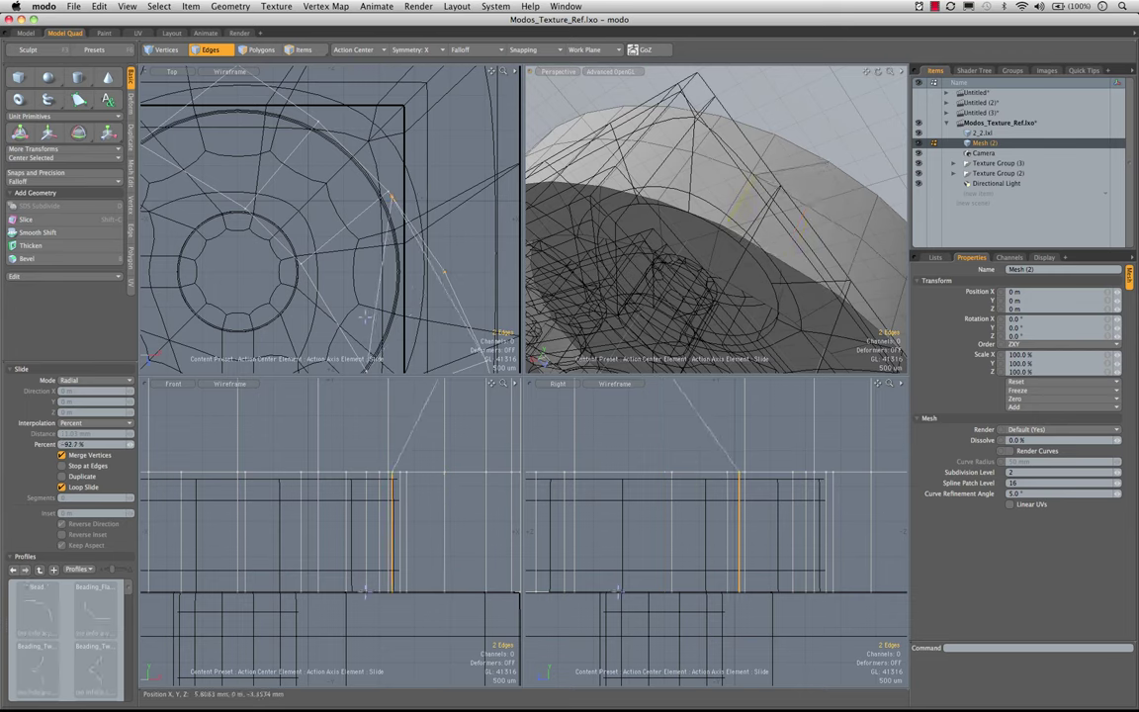
left_click_drag(364, 316, 364, 317)
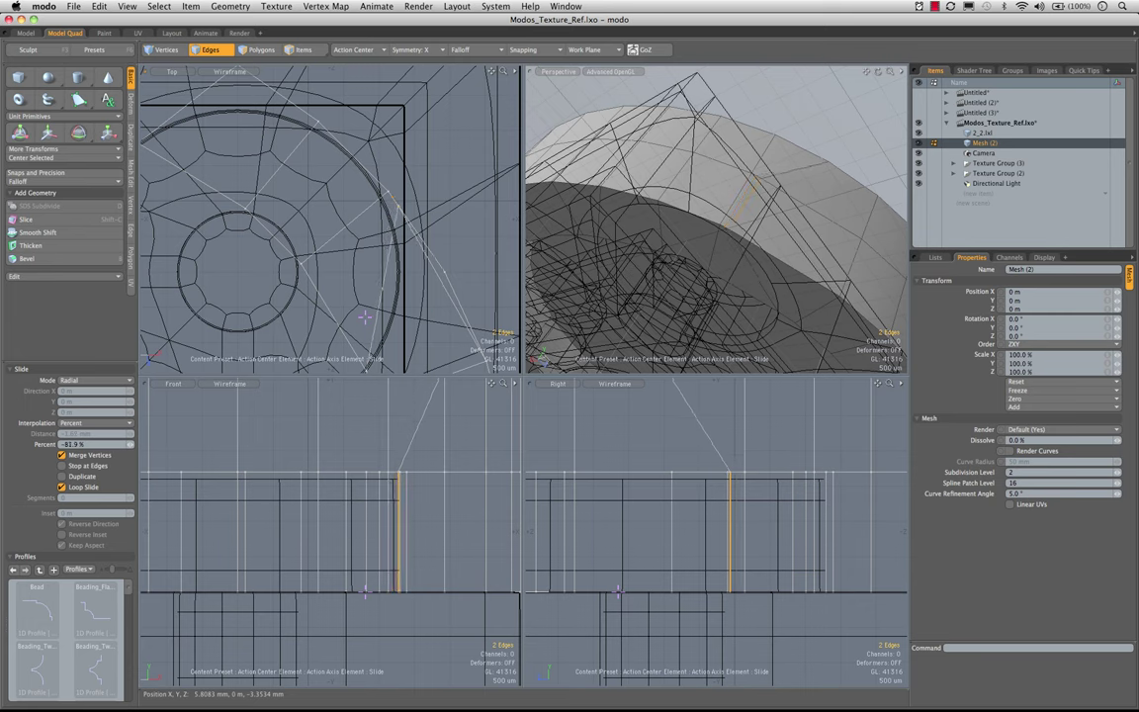
key("space")
- Select adjacent underside rim polygons beside the stud and loop slice around the whole rim with a single cut
left_click_drag(682, 222, 757, 232, "alt")
key("3")
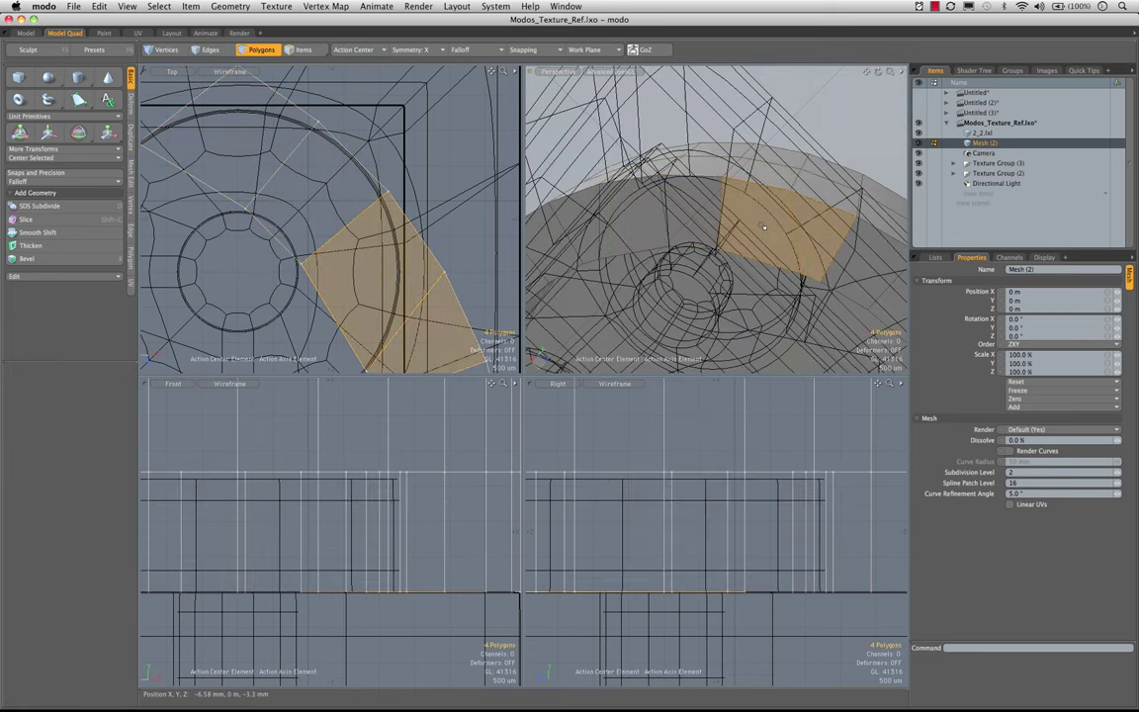
key("alt+c")
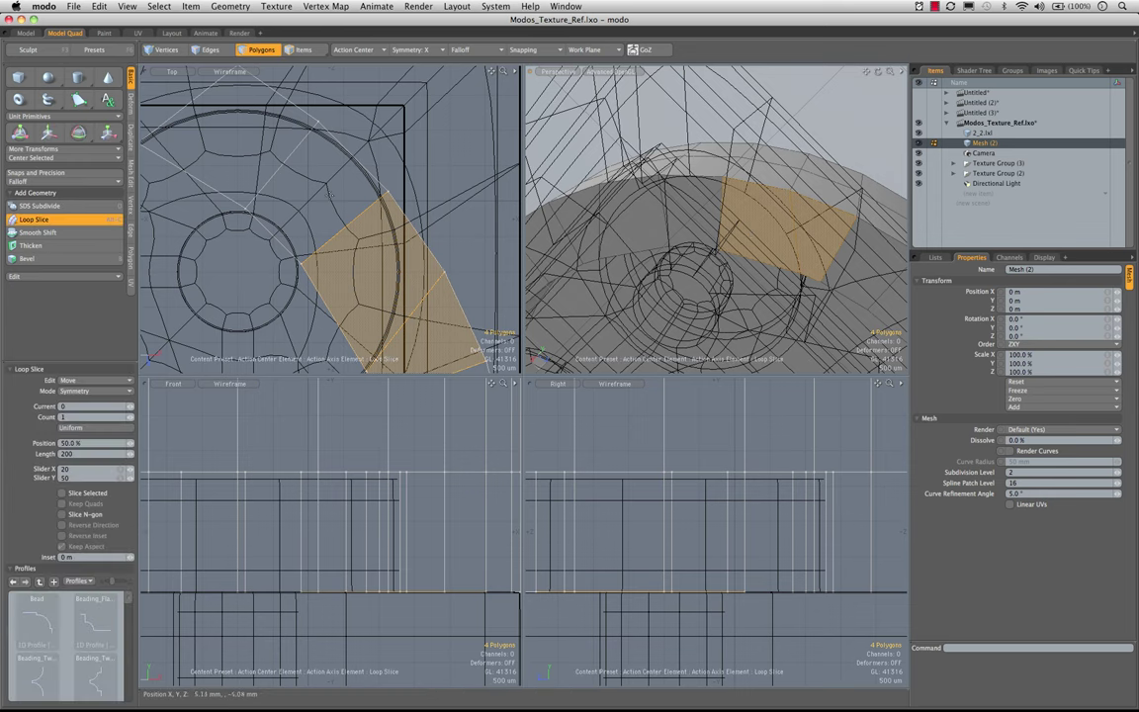
left_click(729, 122)
left_click_drag(729, 124, 719, 232, "alt")
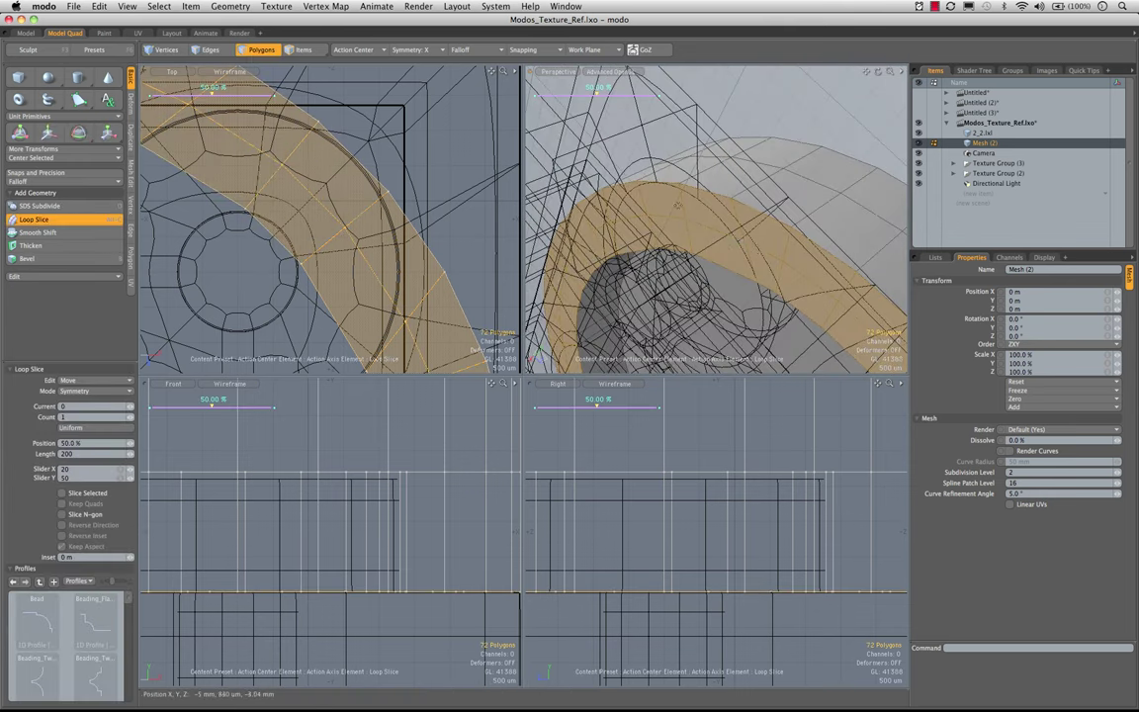
left_click_drag(650, 188, 685, 181, "alt")
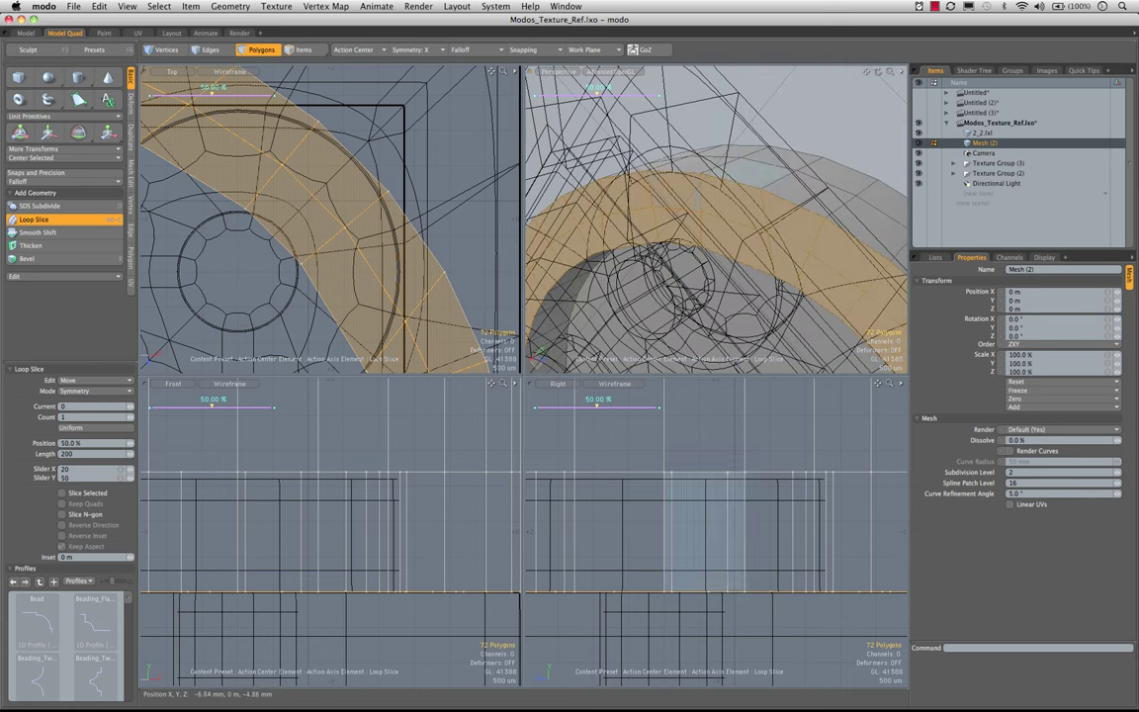
- Set the rim loop slice to Free mode and move its cut to 80%
left_click(101, 394)
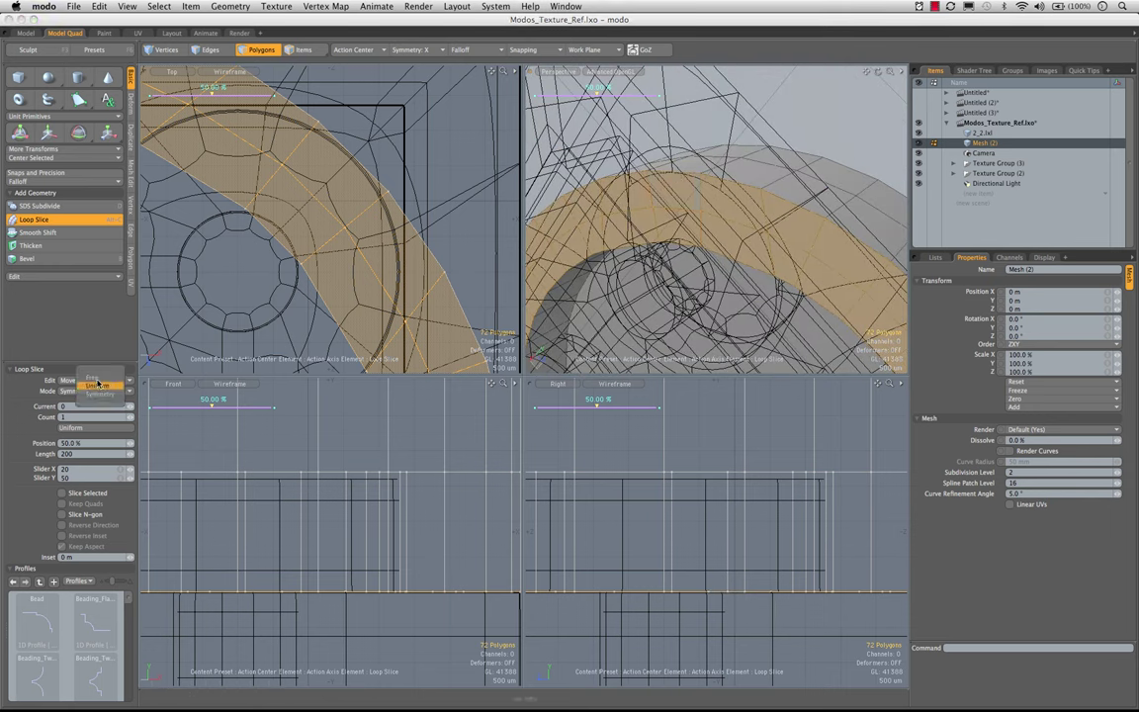
left_click(98, 374)
left_click_drag(597, 95, 604, 95)
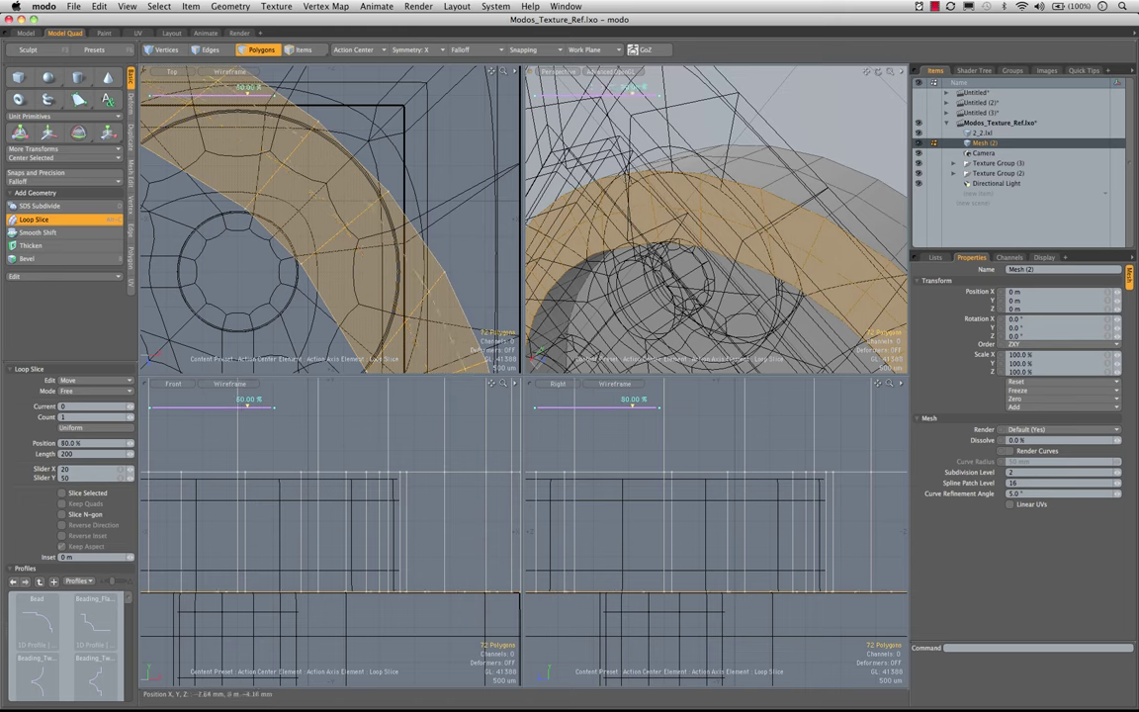
left_click_drag(733, 186, 707, 162, "alt")
left_click_drag(631, 94, 632, 93)
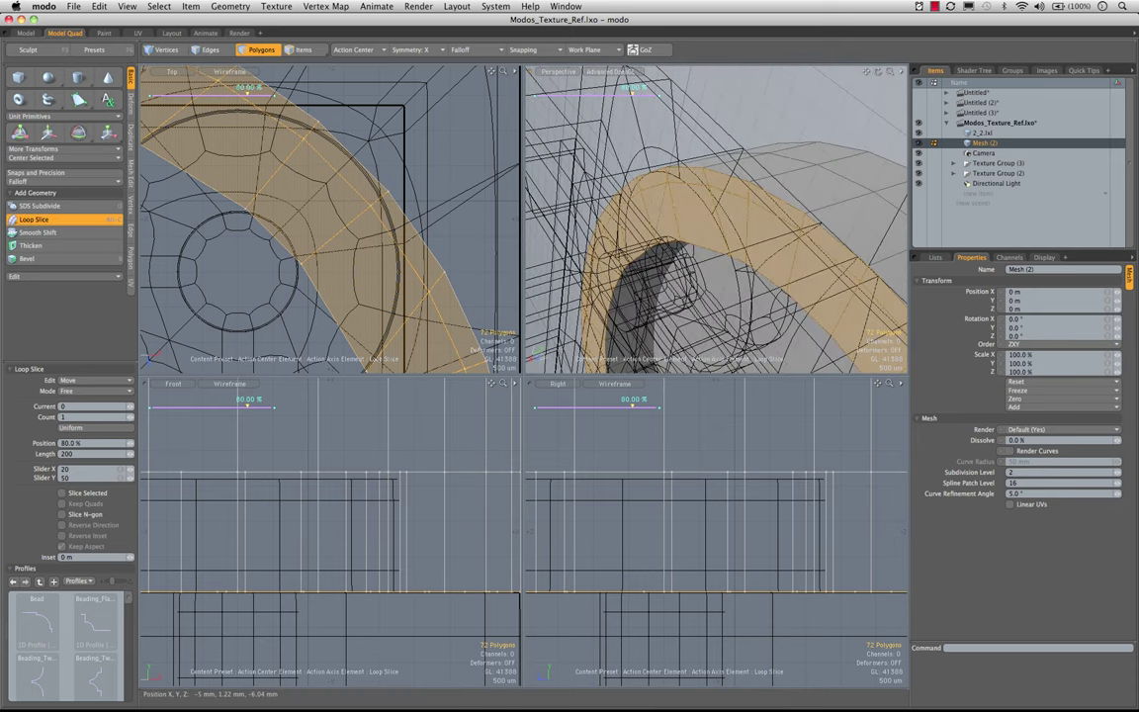
left_click_drag(643, 173, 660, 198, "alt")
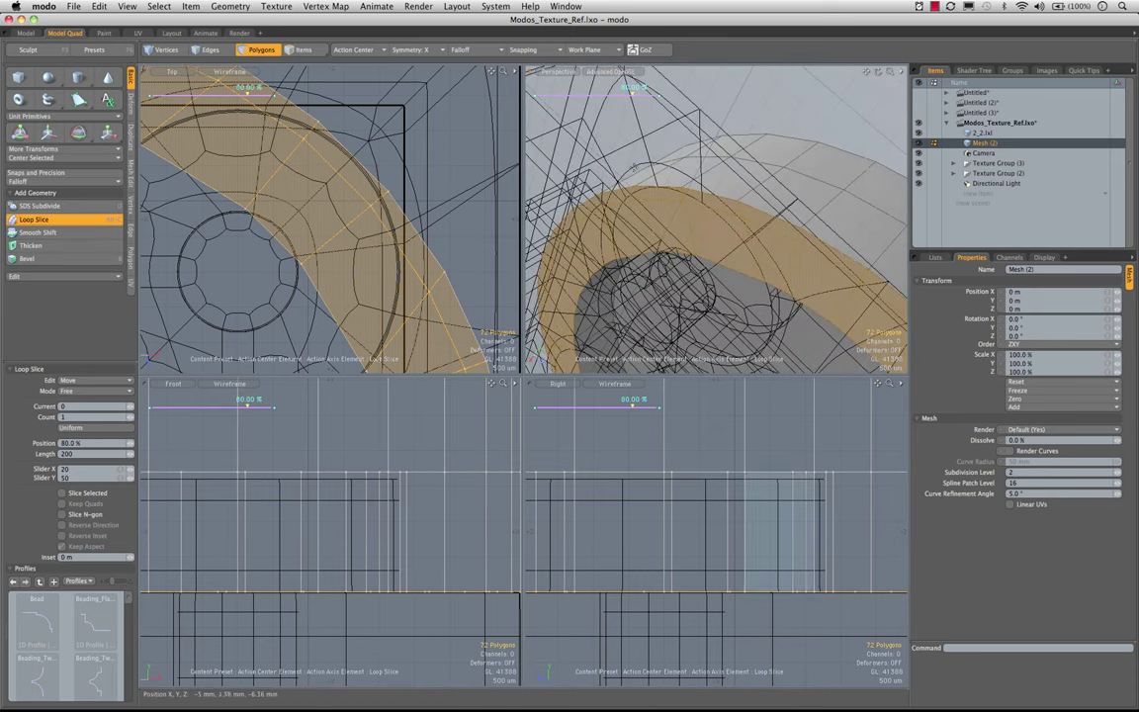
key("space")
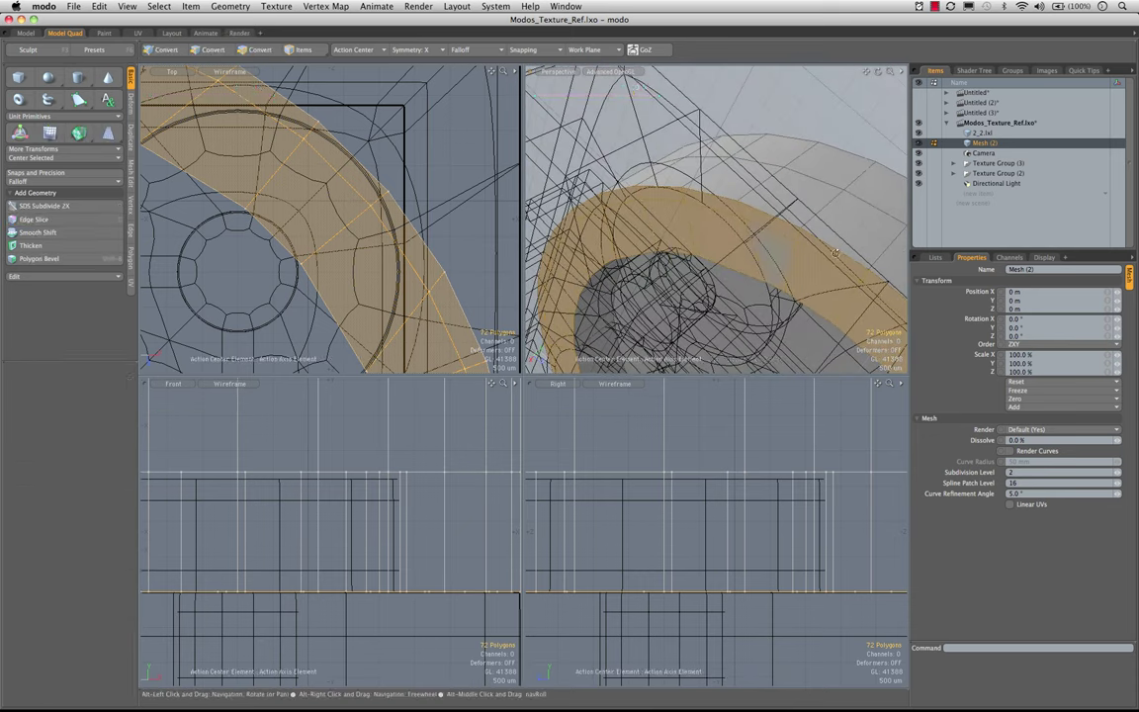
- Leave the loop slice and deselect the sliced rim polygons on the underside
left_click_drag(727, 178, 811, 238, "alt")
left_click(809, 123)
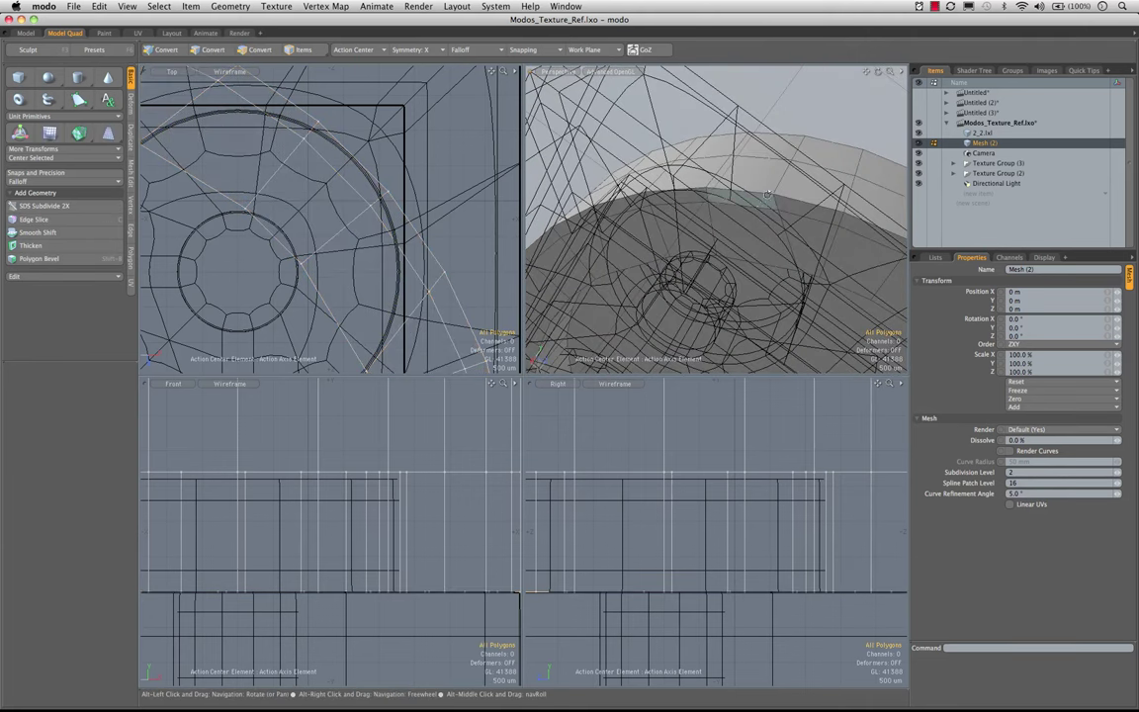
left_click_drag(733, 200, 682, 215, "alt")
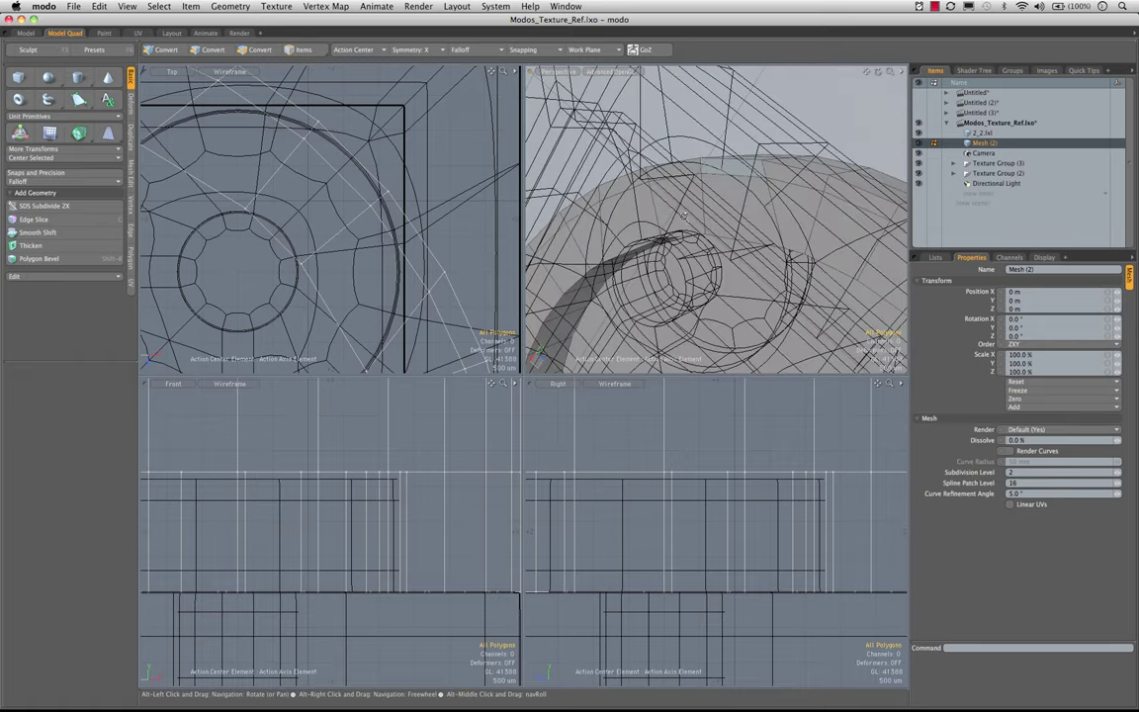
left_click_drag(744, 186, 780, 164, "alt")
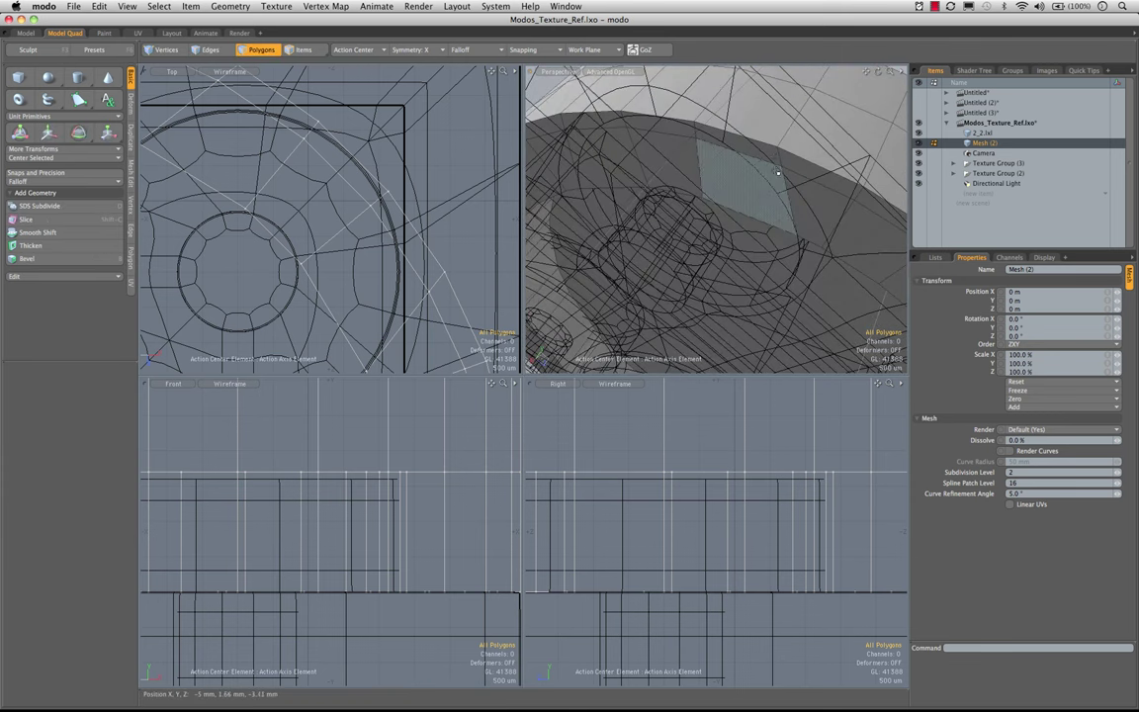
- Select the mirrored pair of vertices on the rim's new outer loop beside the stud
key("2")
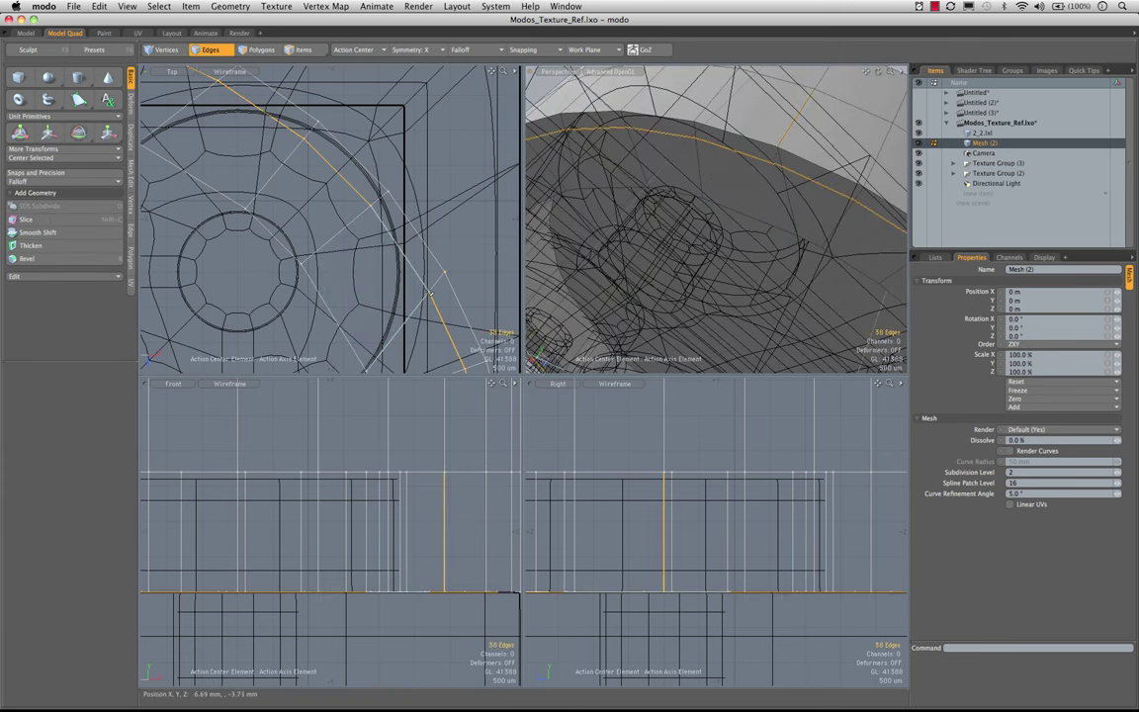
left_click(430, 292)
key("space")
key("space")
left_click(430, 292)
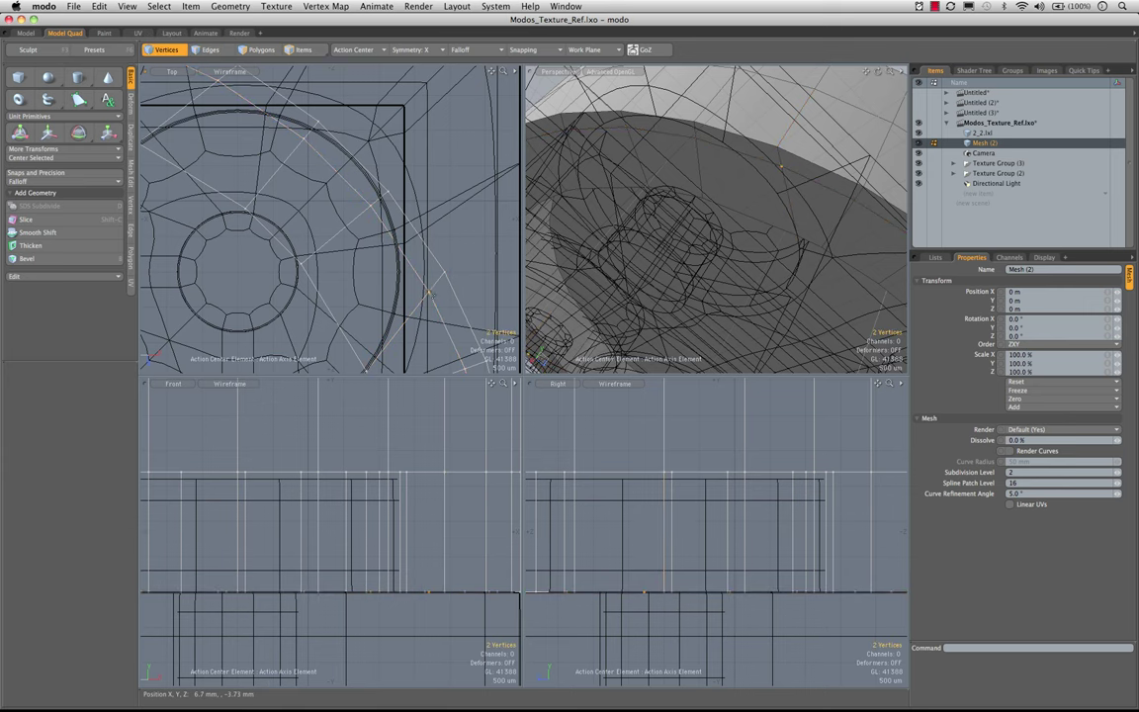
left_click_drag(394, 232, 356, 226, "ctrl+alt")
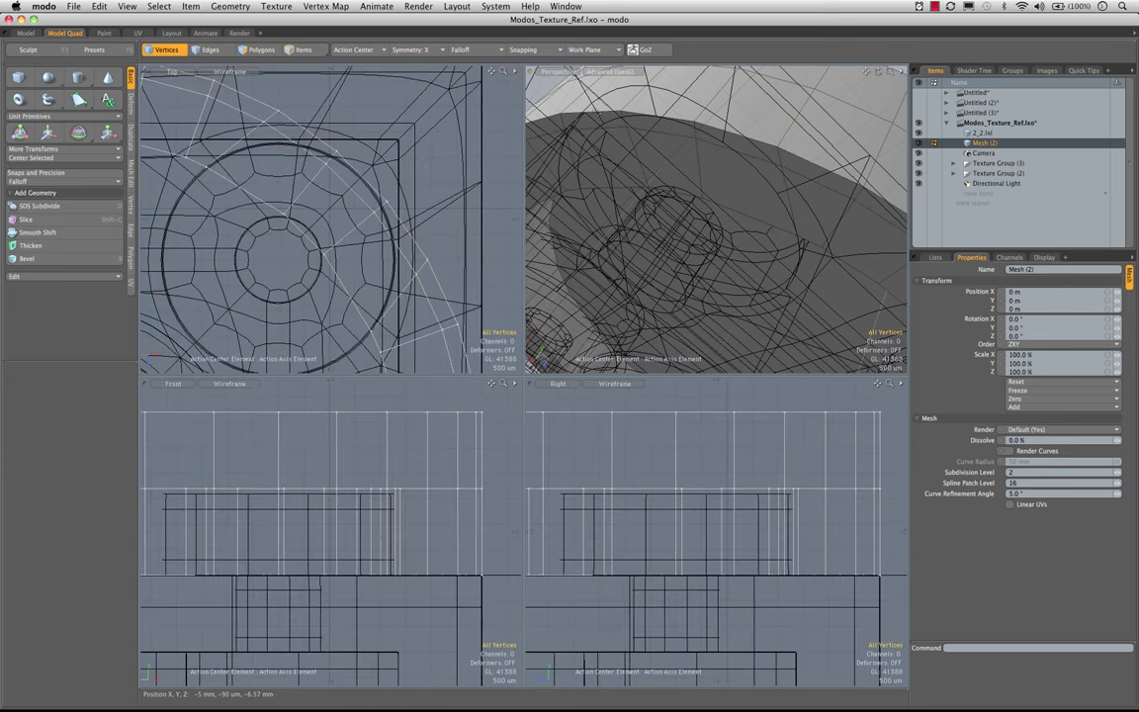
- Examine the underside rim around the studs, temporarily hiding the 2_2.lxl reference to check the ring's edge layout
left_click_drag(668, 206, 736, 141, "alt")
key("space")
left_click(804, 176)
left_click(800, 153)
left_click(721, 113)
left_click_drag(331, 237, 327, 265, "ctrl+alt")
left_click_drag(327, 265, 352, 242, "alt")
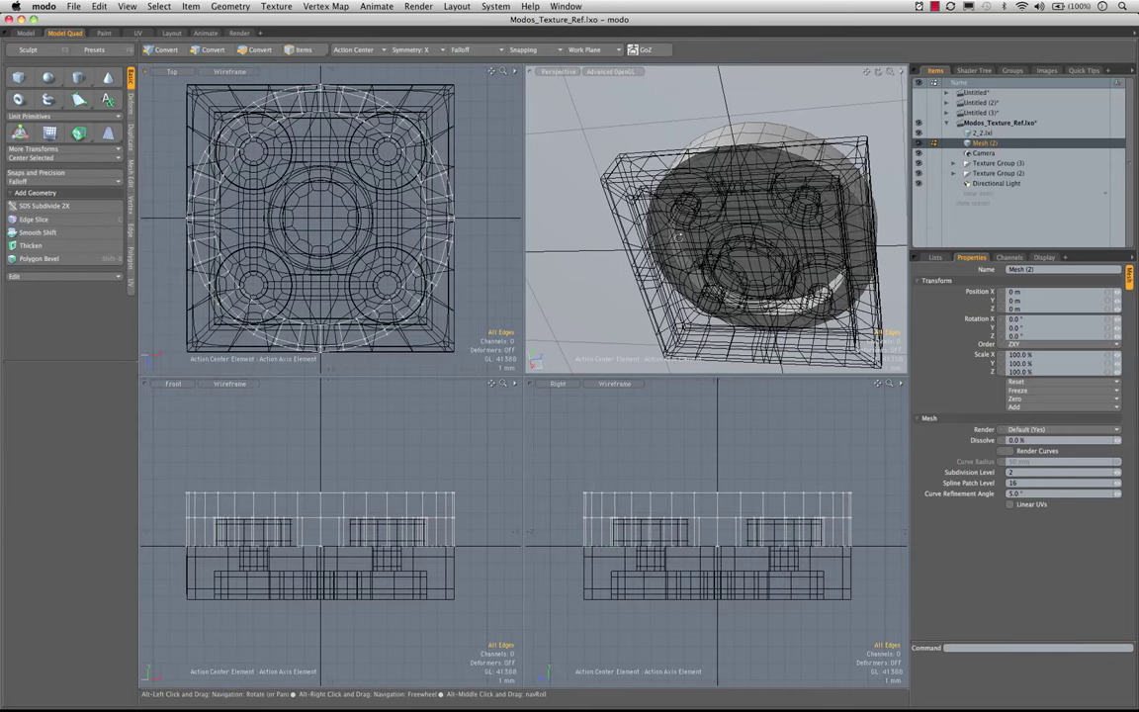
left_click_drag(678, 236, 704, 158, "alt")
mouse_move(704, 159)
left_mouse_down("ctrl+alt")
mouse_move(657, 158)
mouse_move(706, 158)
mouse_move(781, 233)
mouse_move(783, 197)
mouse_move(785, 228)
mouse_move(759, 239)
mouse_move(756, 196)
mouse_move(705, 174)
left_mouse_up("ctrl+alt")
left_click_drag(845, 155, 892, 150, "alt")
left_click(918, 132)
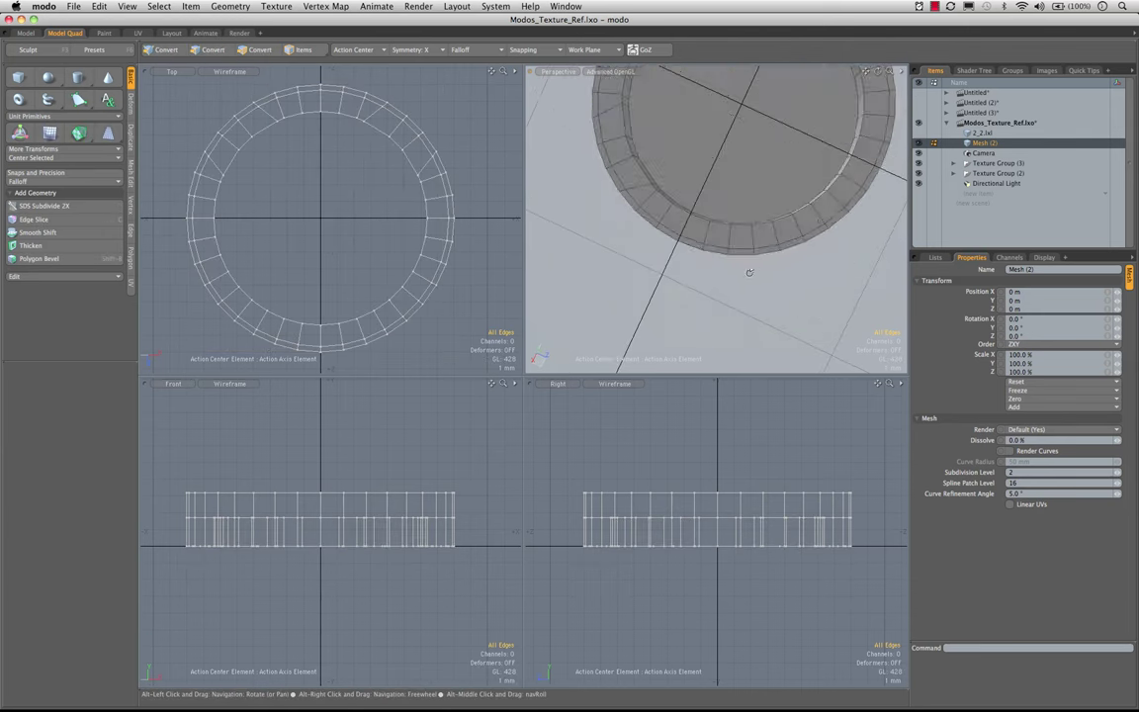
left_click_drag(819, 272, 829, 197, "alt")
left_click_drag(815, 186, 743, 263, "alt+shift")
left_click(918, 133)
- Try to slide the mirrored inner-wall edges on one side of the stud by -40%
left_click_drag(682, 293, 699, 266, "alt")
right_click(695, 272)
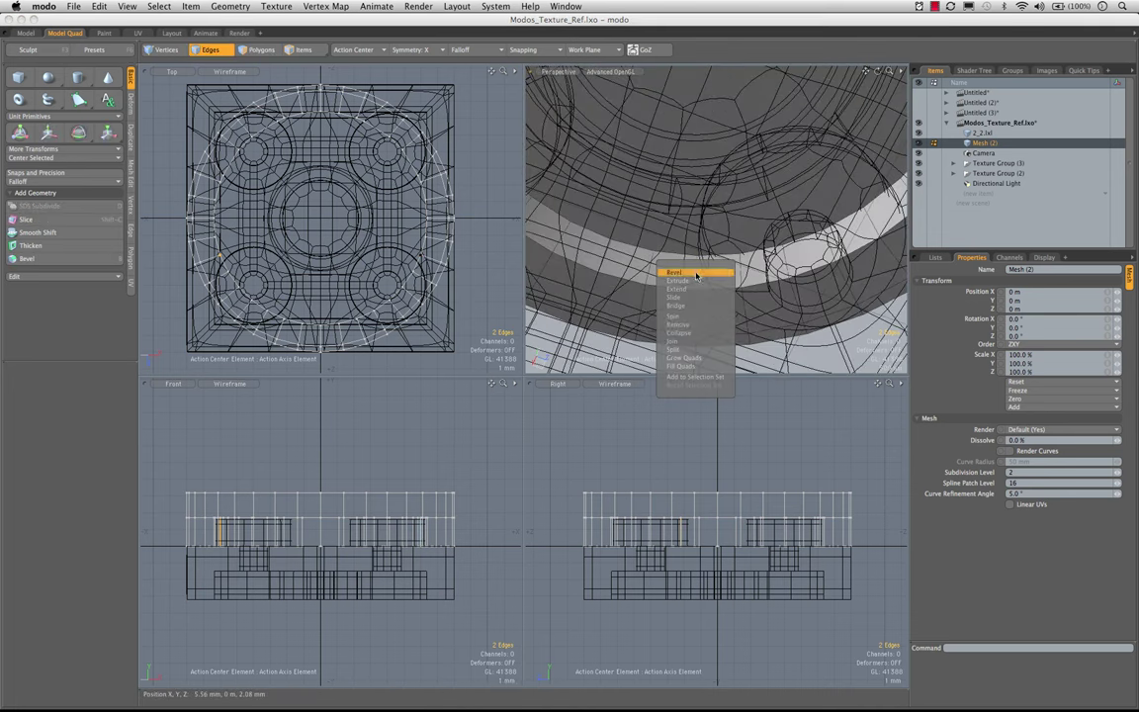
left_click(682, 297)
left_click_drag(377, 305, 396, 303, "ctrl+alt")
left_click_drag(459, 219, 366, 292, "alt+shift")
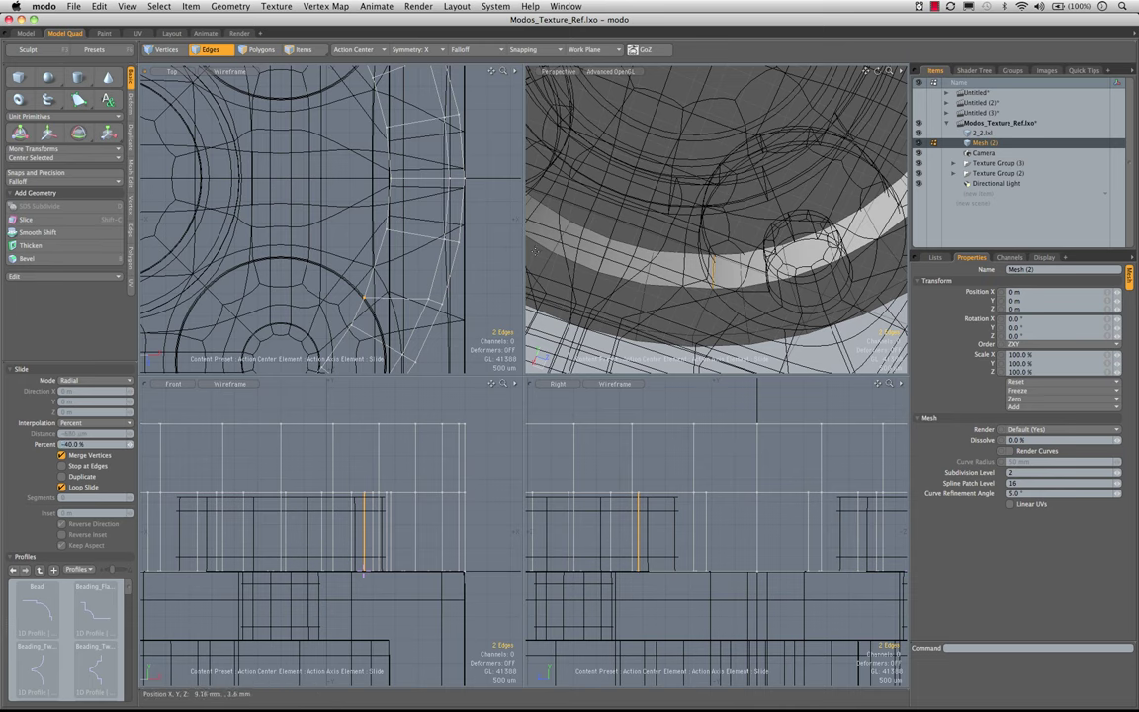
left_click_drag(421, 282, 381, 249, "ctrl+alt")
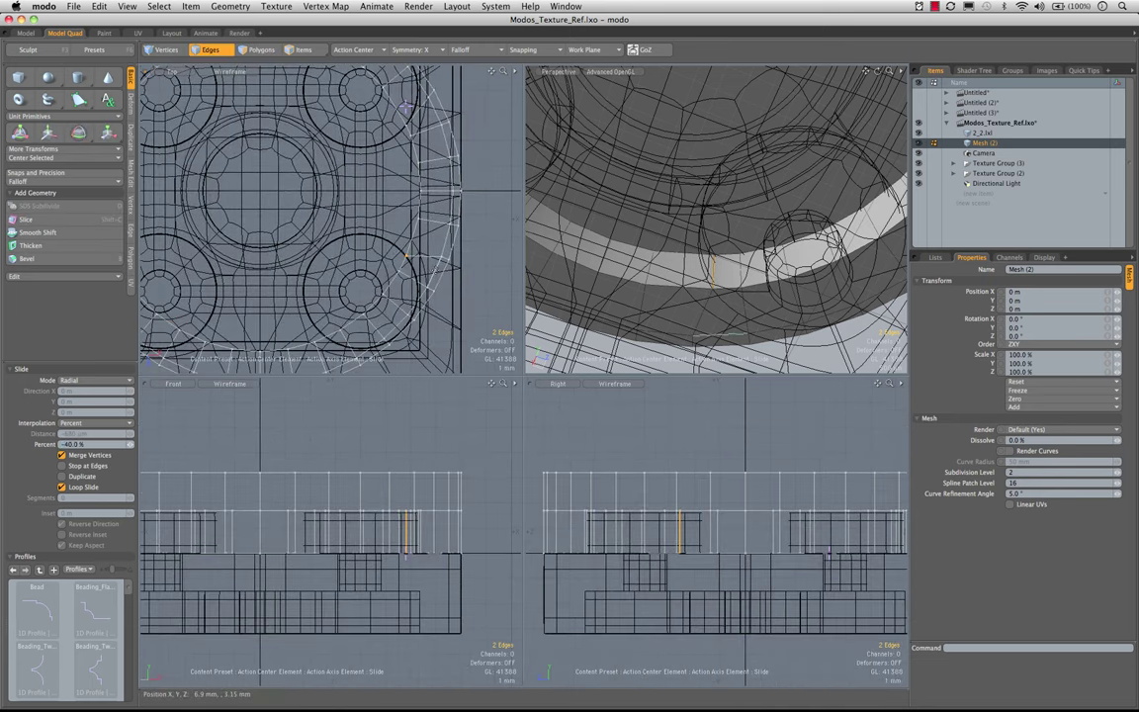
key("super+z")
key("super+z")
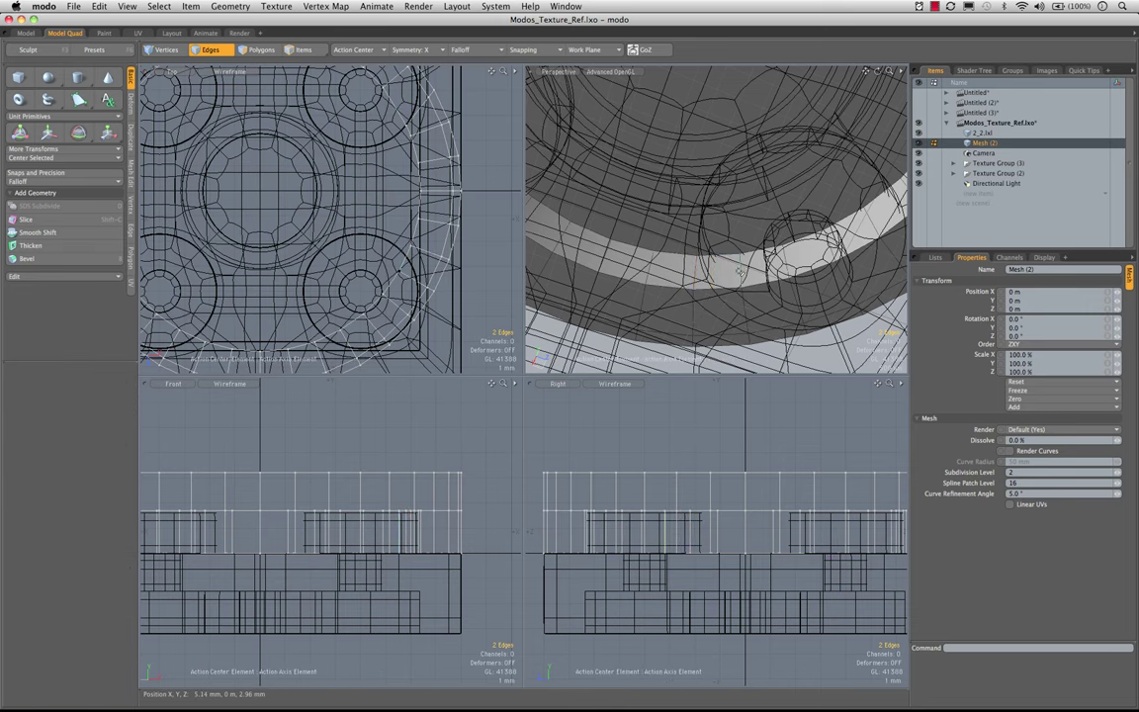
- Slide the mirrored inner-wall edges on one side of the stud by 61% and those on its other side by -60%
right_click(738, 272)
left_click(723, 298)
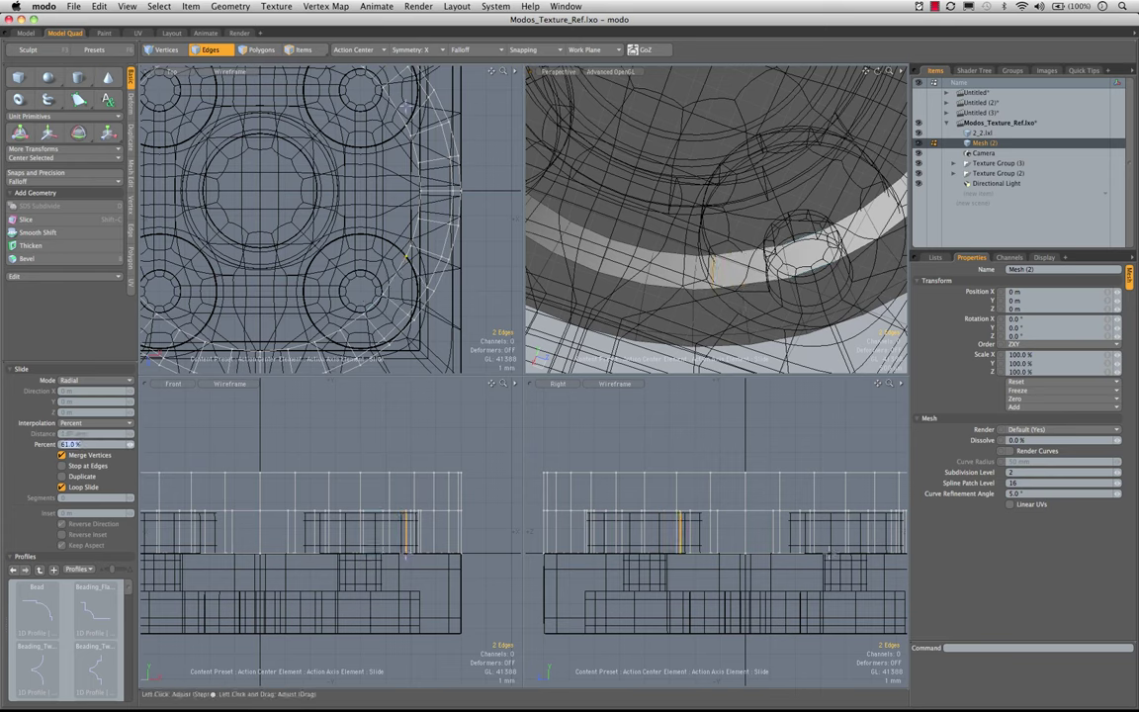
left_click_drag(672, 269, 747, 247, "alt")
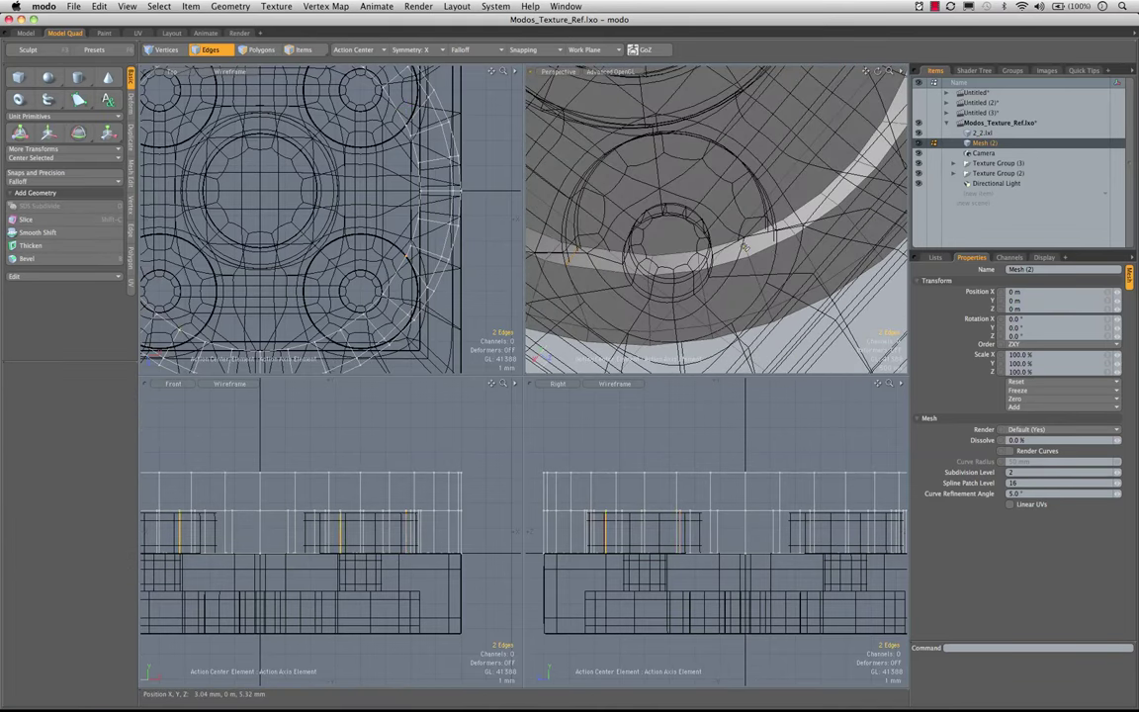
right_click(746, 249)
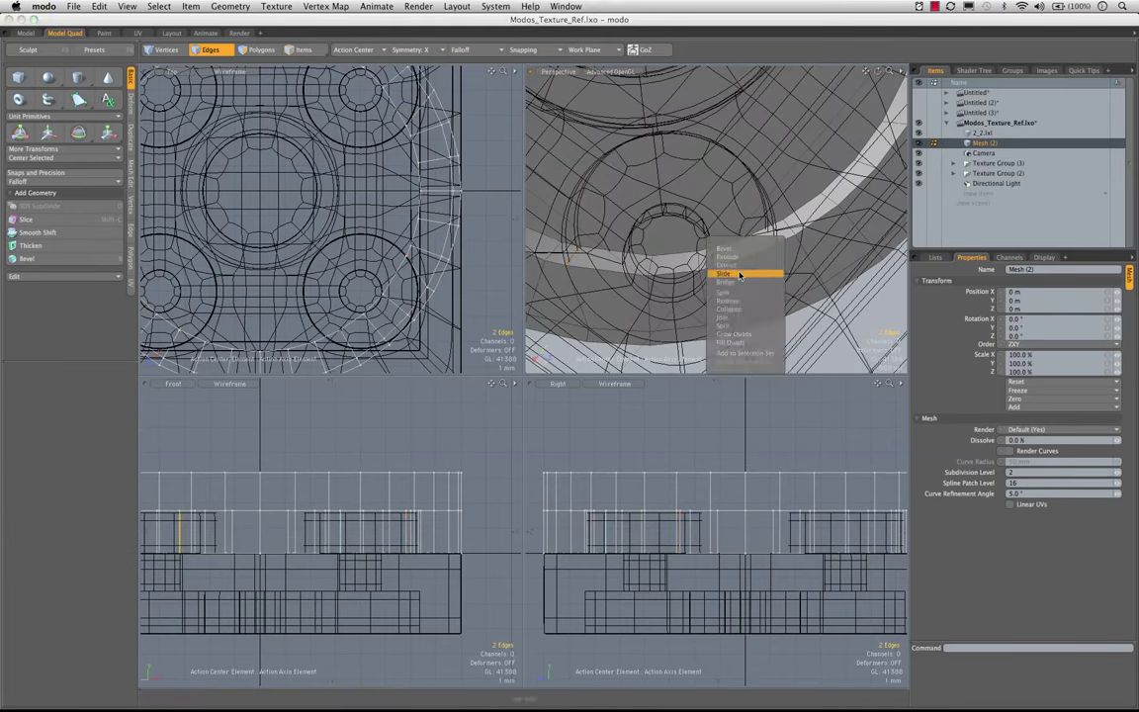
left_click(732, 274)
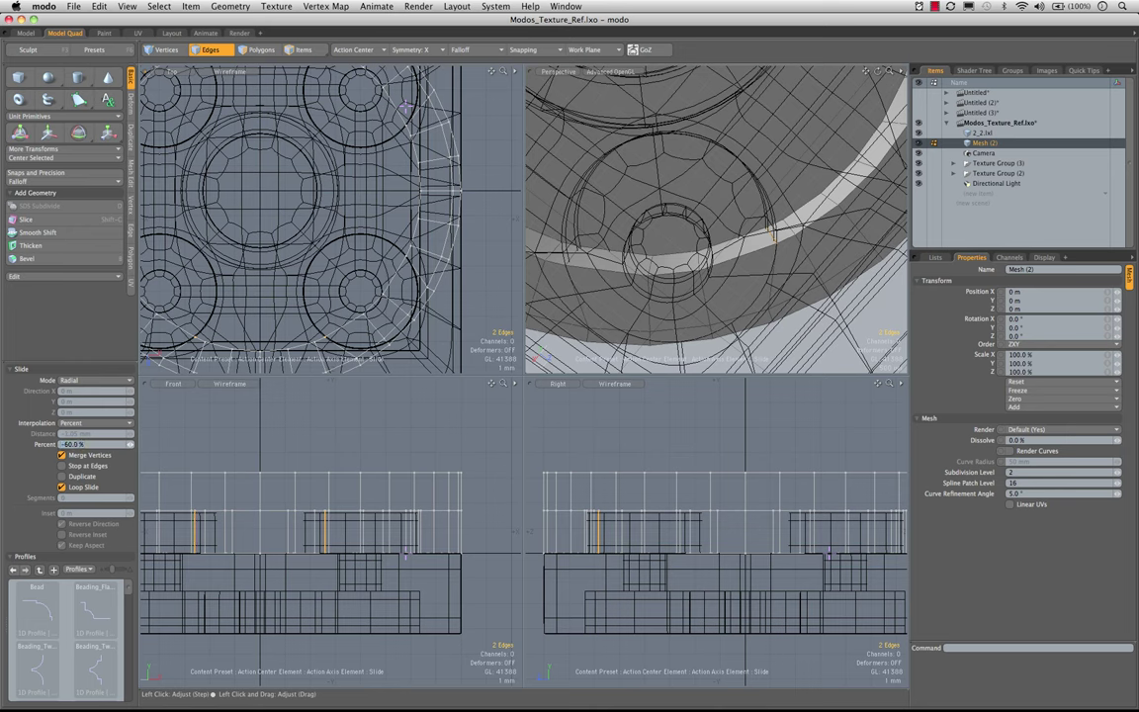
left_click_drag(733, 247, 756, 268, "alt")
scroll(736, 259, "down", 3)
key("space")
left_click(761, 274)
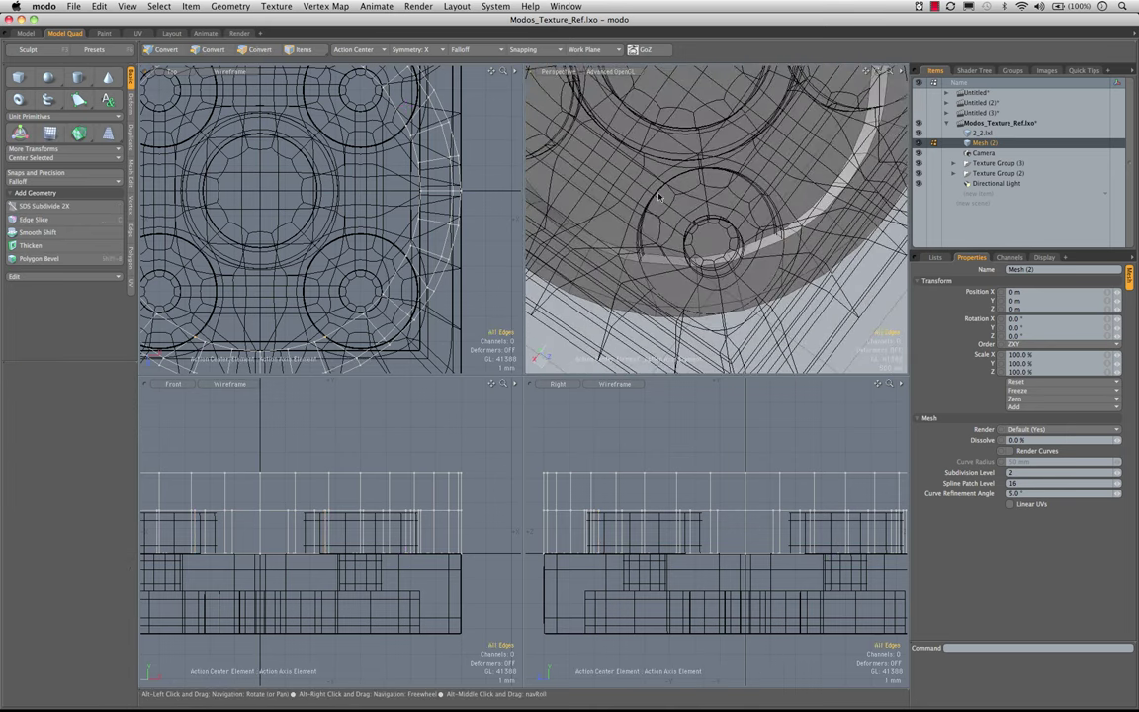
- Hide the 2_2.lxl reference and remove the outer edge loop running around the underside rim
left_click(918, 132)
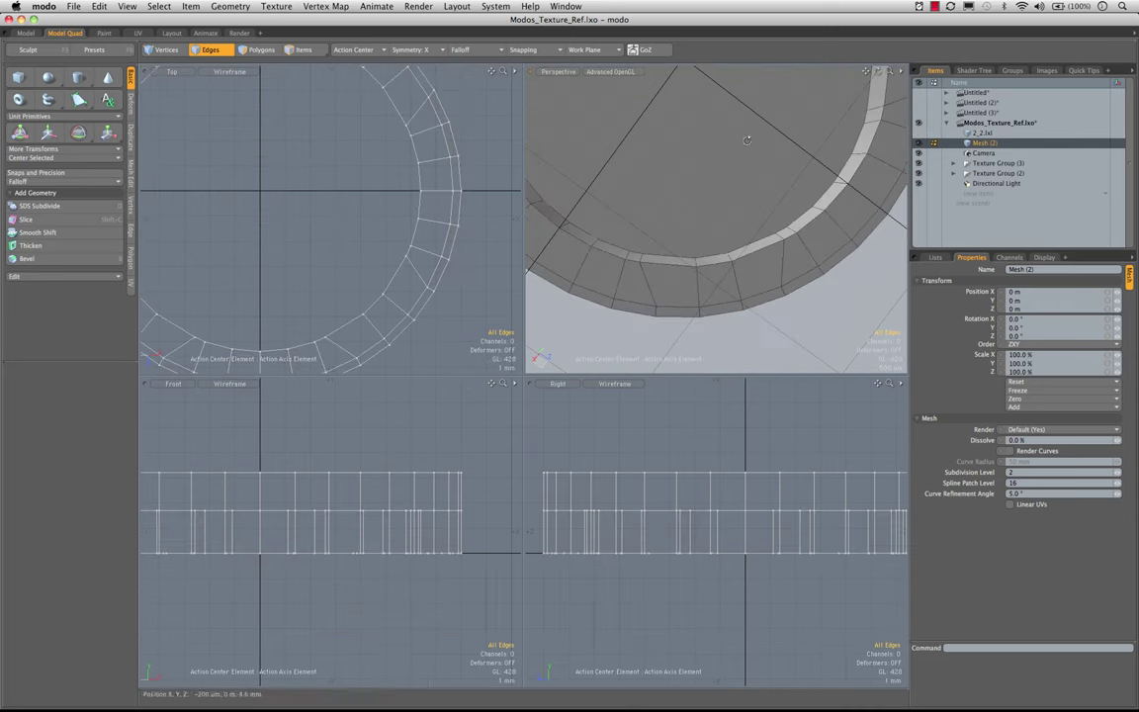
left_click_drag(744, 220, 719, 183, "alt")
scroll(718, 179, "down", 2)
key("KP_0")
left_click_drag(595, 250, 605, 343, "alt")
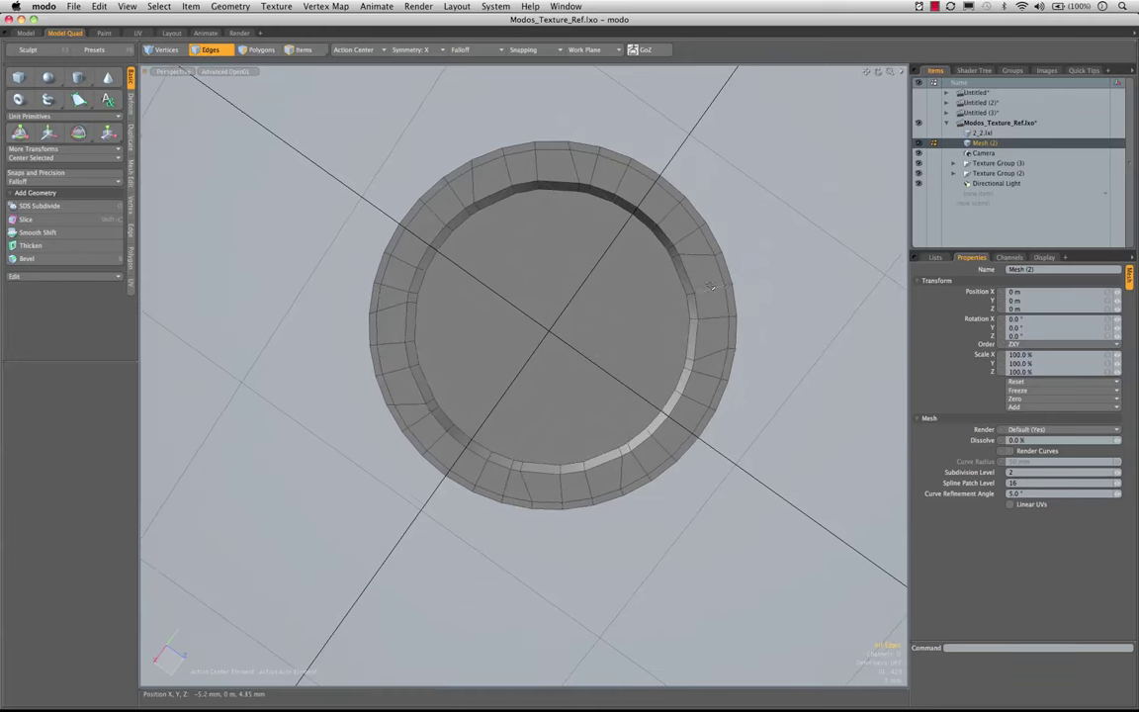
key("space")
key("space")
double_click(719, 272)
- Select adjacent rim polygons and loop slice the whole rim with a single Free-mode cut at 80.5%
key("3")
left_click(698, 247)
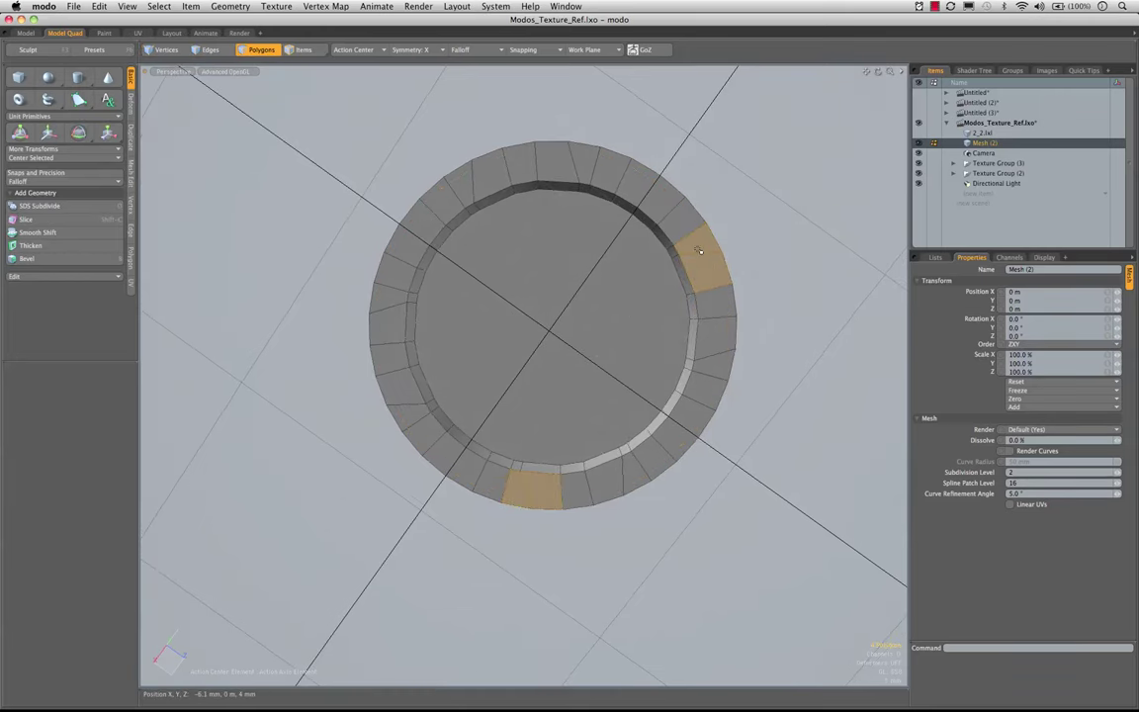
key("alt+c")
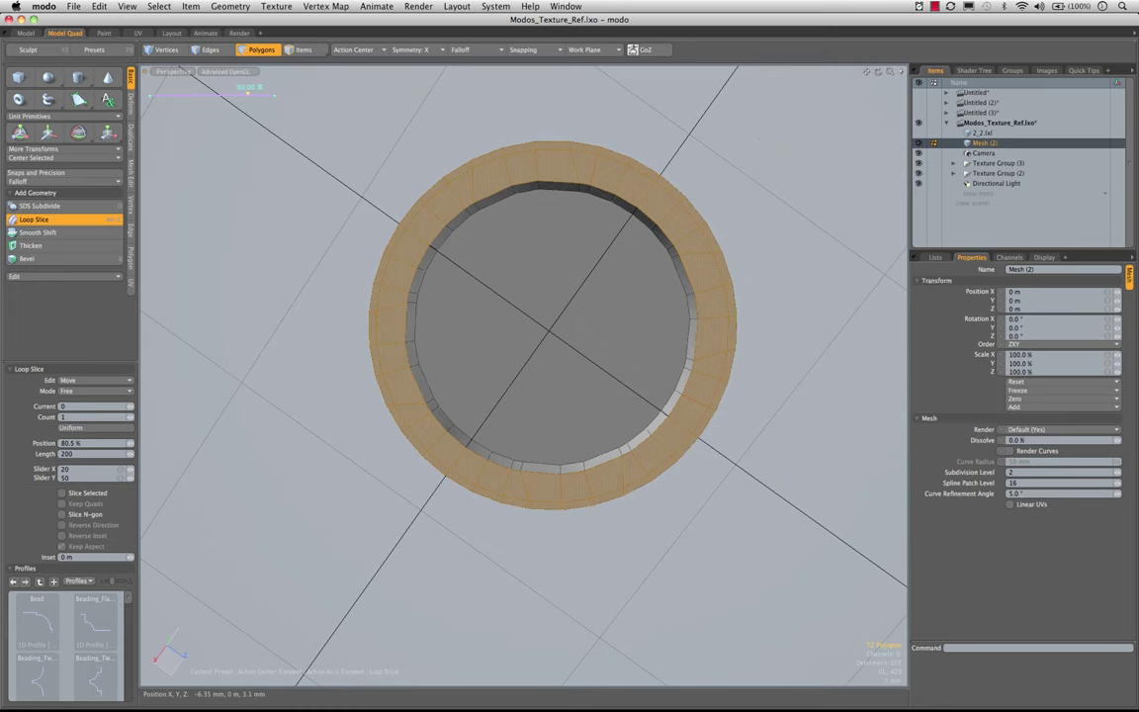
key("q")
left_click(717, 166)
- Select the four mirrored vertices on the rim's outer loop, one near each stud corner
left_click_drag(549, 350, 613, 187, "alt")
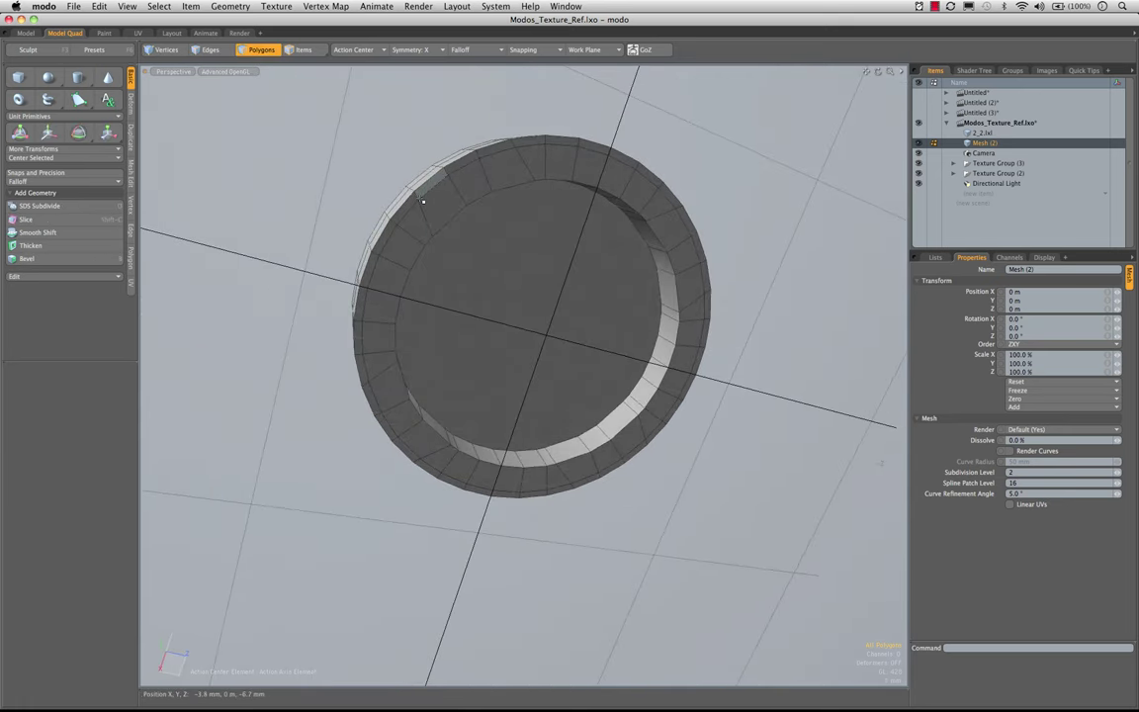
key("space")
key("space")
key("space")
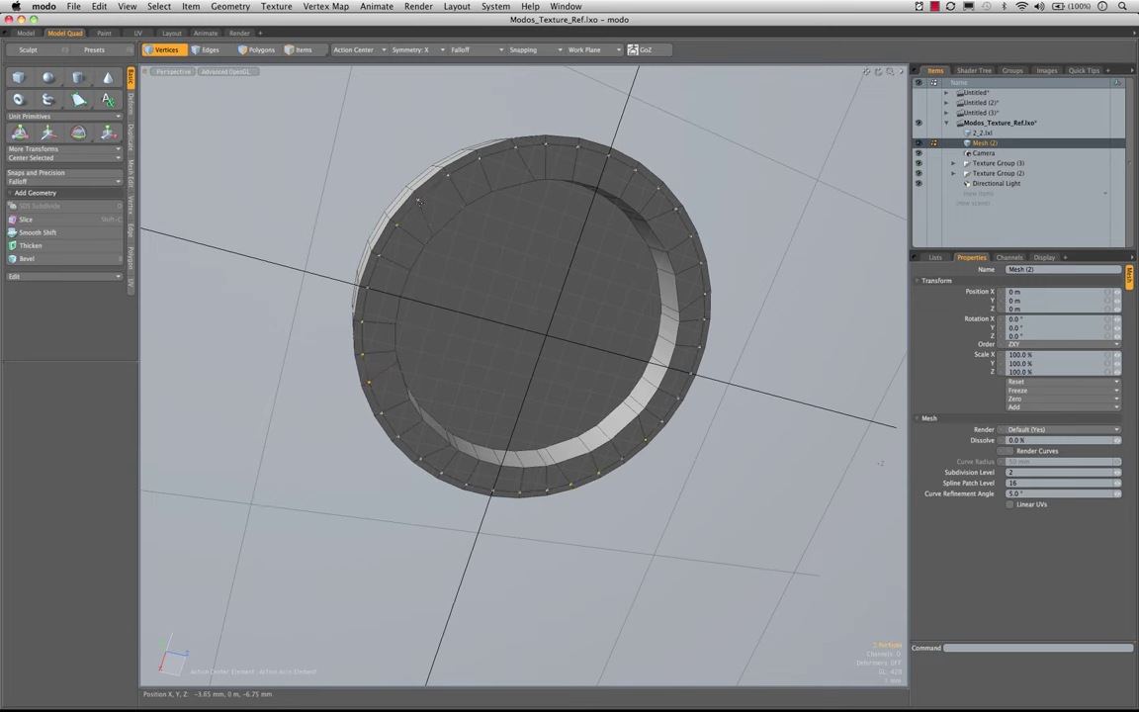
left_click_drag(458, 192, 557, 199, "alt")
left_click_drag(559, 219, 558, 251, "alt")
left_click(570, 220, "shift")
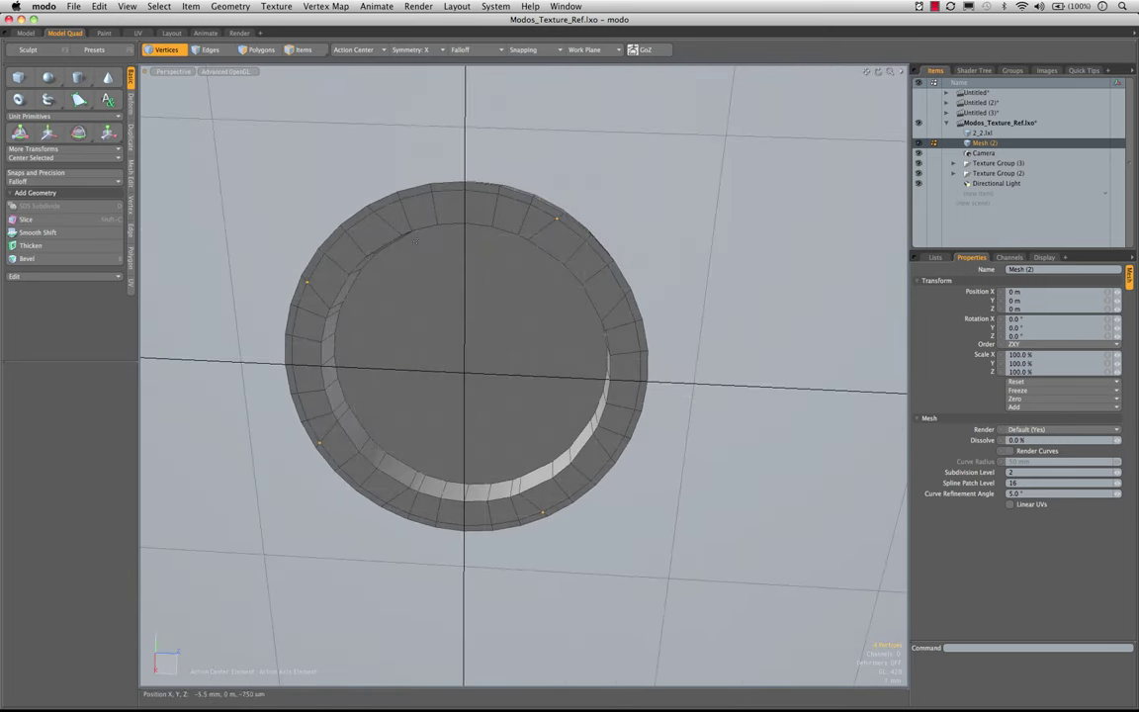
- Examine the four selected rim vertices and the recessed underside from several angles
left_click_drag(518, 304, 628, 287, "alt")
left_click_drag(552, 234, 528, 244, "alt")
left_click_drag(600, 280, 683, 230, "alt")
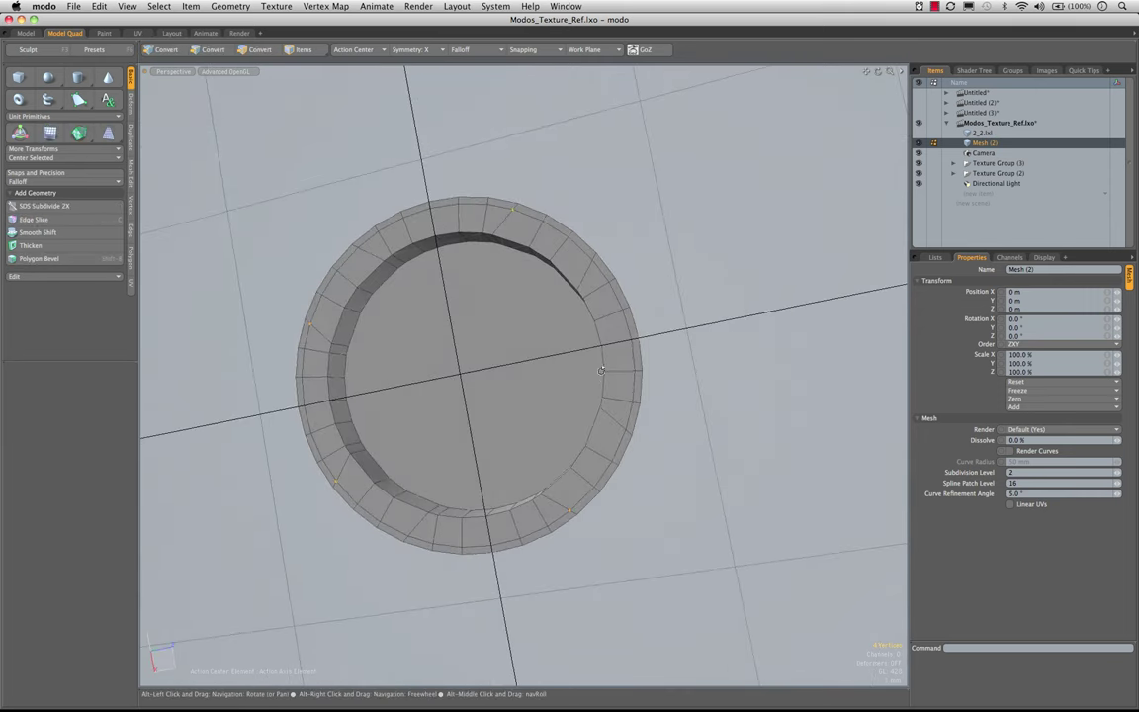
left_click_drag(649, 365, 639, 429, "alt")
left_click_drag(564, 399, 666, 400, "alt")
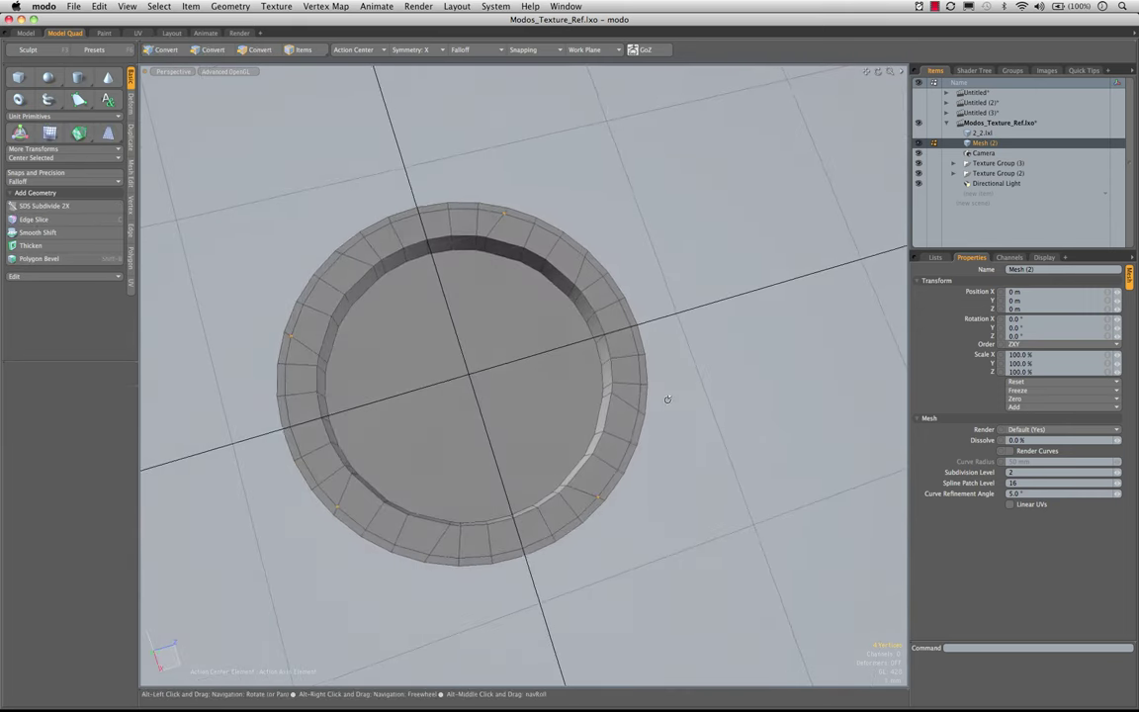
left_click_drag(516, 388, 553, 307, "alt")
left_click_drag(505, 439, 468, 457, "alt")
left_click_drag(551, 286, 589, 222, "alt")
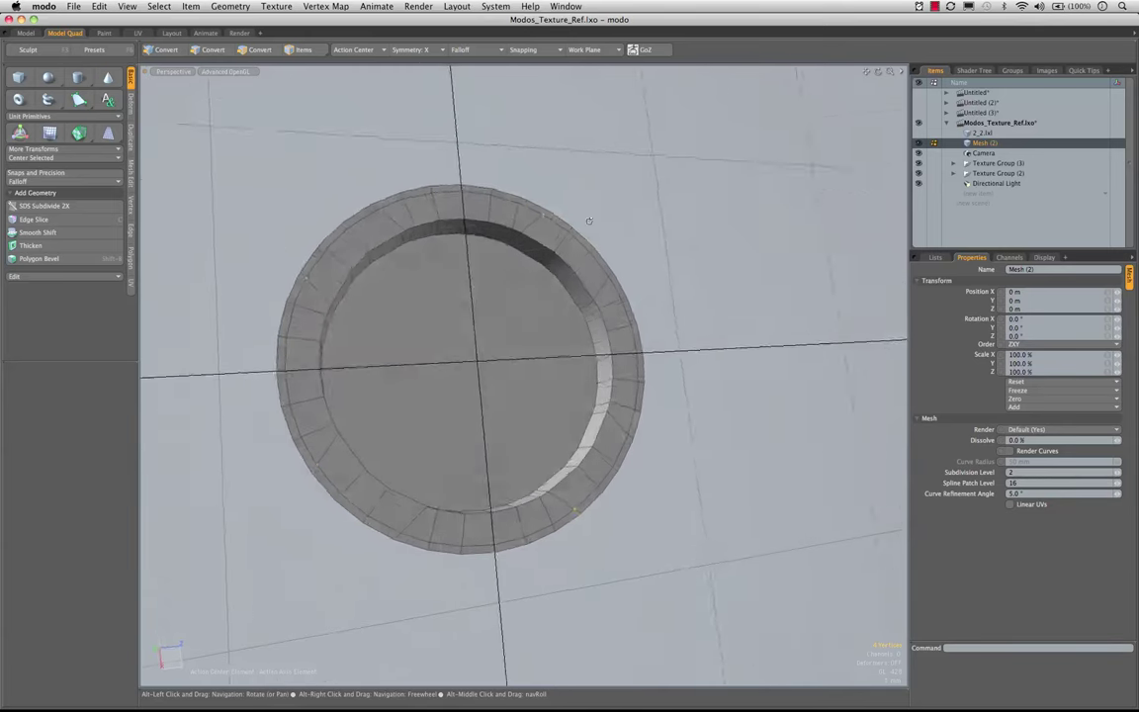
left_click_drag(534, 415, 409, 396, "alt")
left_click_drag(363, 231, 479, 291, "alt")
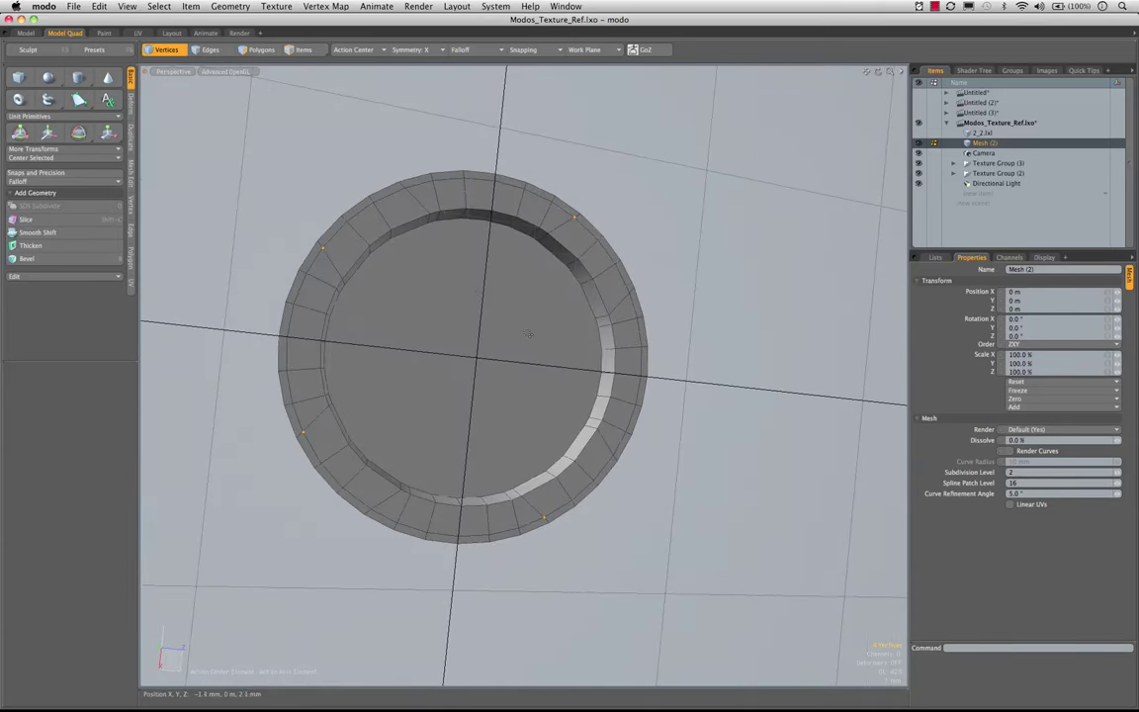
- Show the 2_2.lxl reference again and set the action center to Origin
left_click(919, 133)
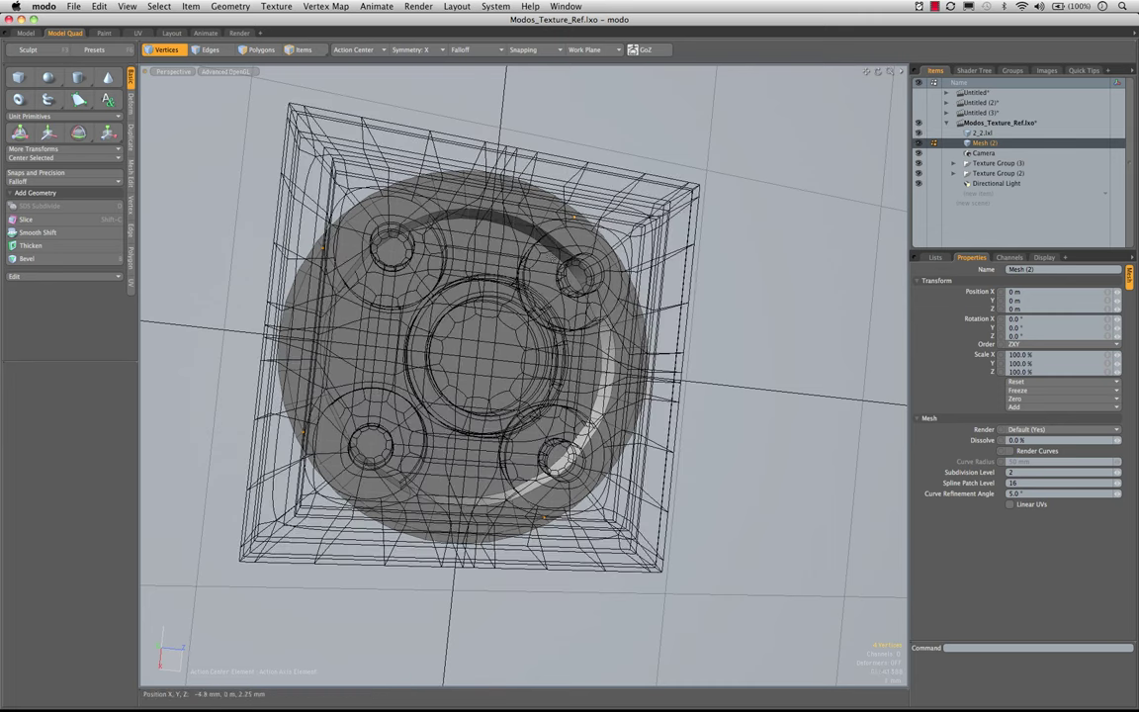
left_click(352, 50)
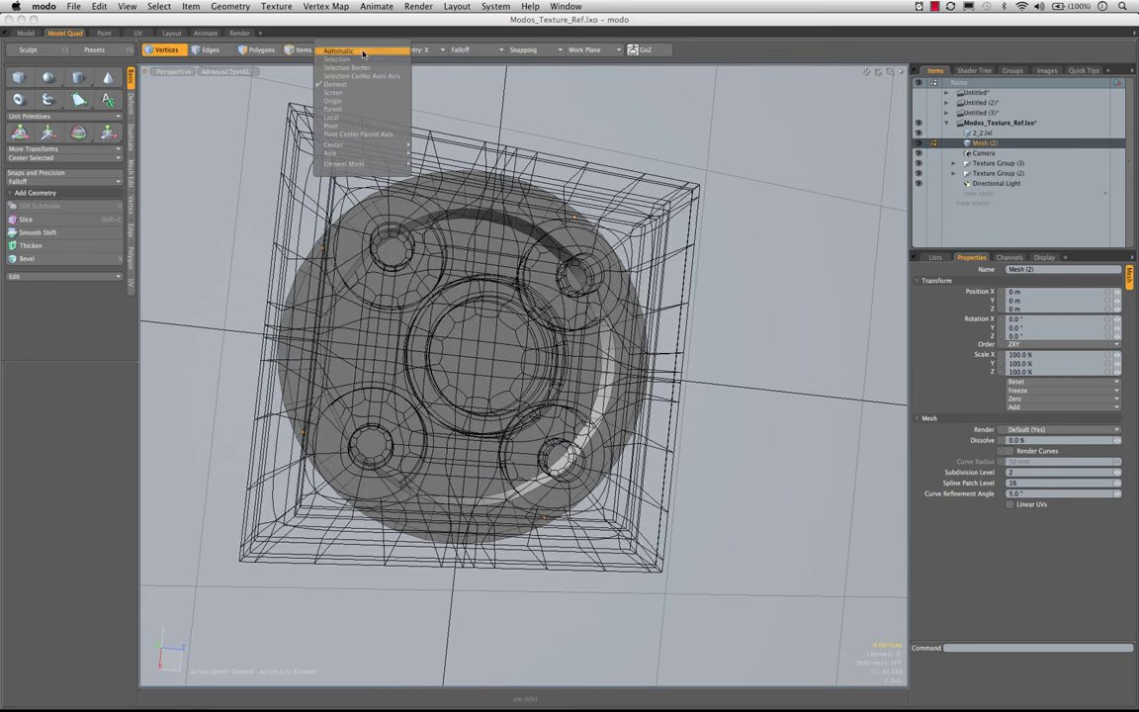
left_click(336, 101)
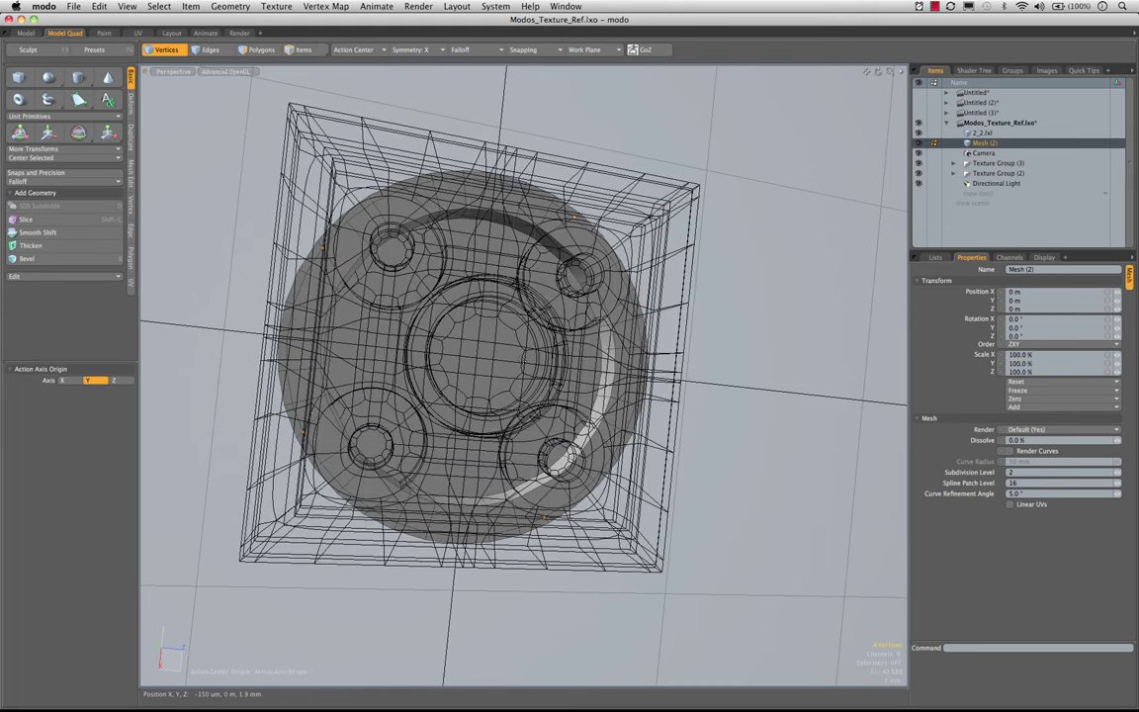
- Rotate the four selected rim vertices about the origin by X 1.881°, Y -3.8055° and Z -5.4572°
key("e")
left_click_drag(524, 358, 490, 350, "alt")
key("KP_0")
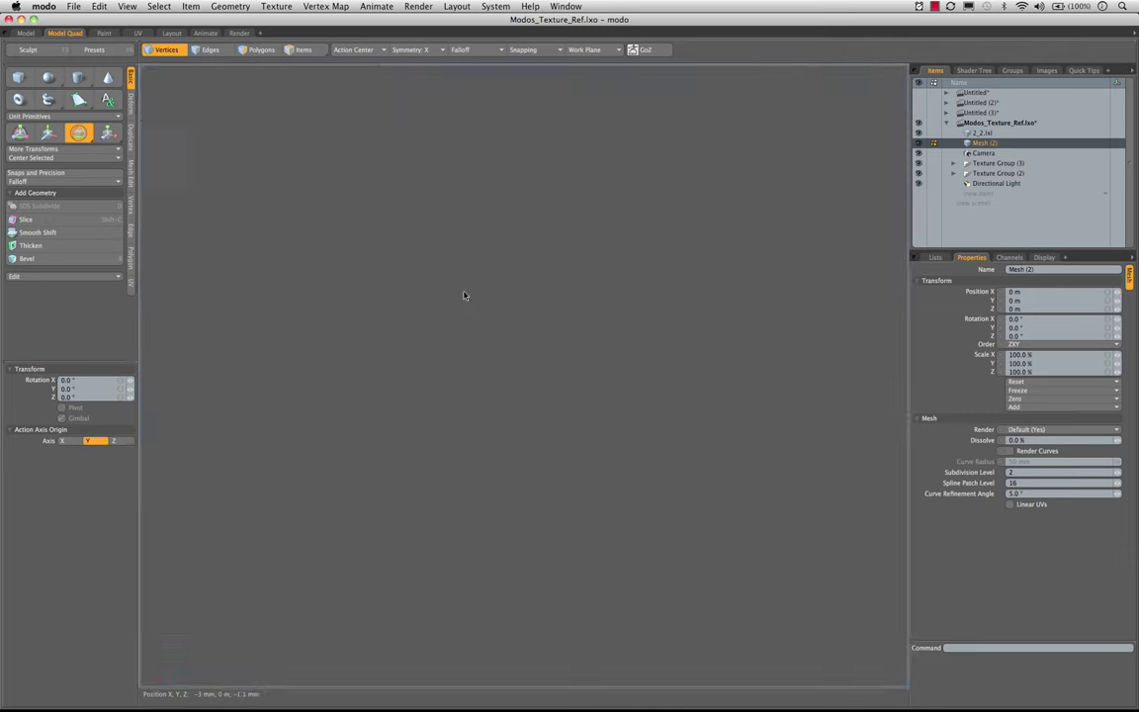
key("KP_0")
left_click_drag(466, 311, 521, 315, "ctrl+alt")
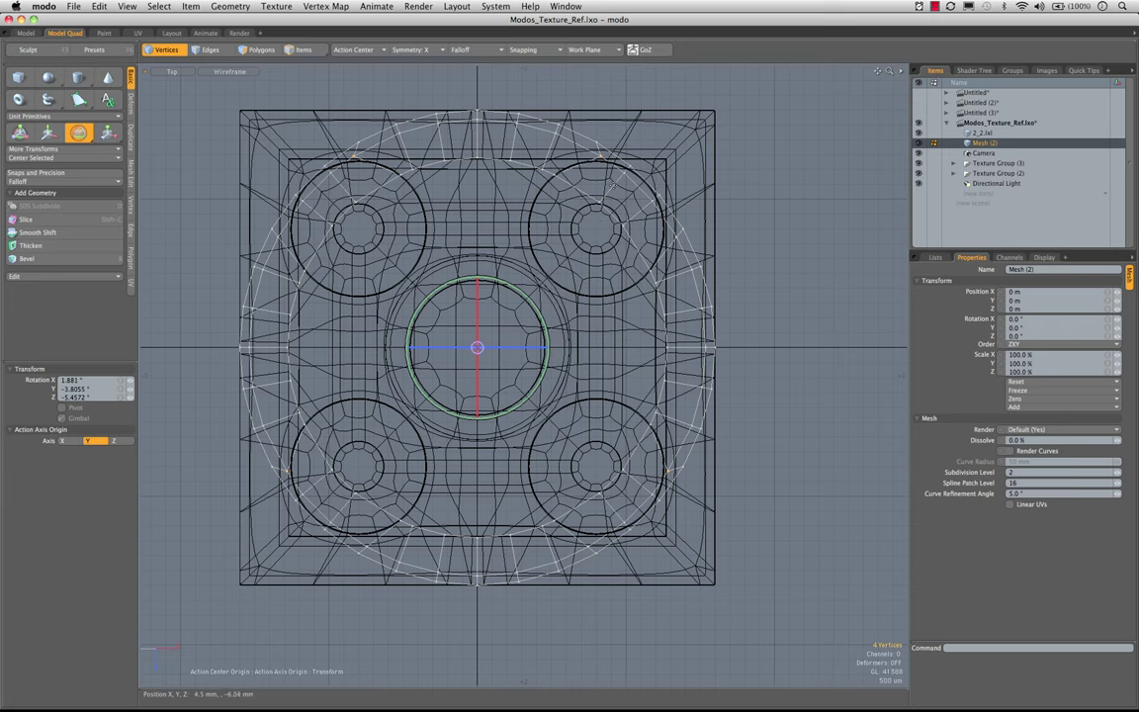
- Examine the rotated rim vertices against the reference brick, checking the rim's underside and outer wall up close
key("KP_0")
left_click_drag(627, 214, 743, 246, "alt")
scroll(707, 179, "up", 3)
left_click_drag(708, 179, 771, 249, "alt")
key("space")
key("space")
key("space")
key("space")
key("space")
left_click(716, 180)
scroll(686, 233, "down", 3)
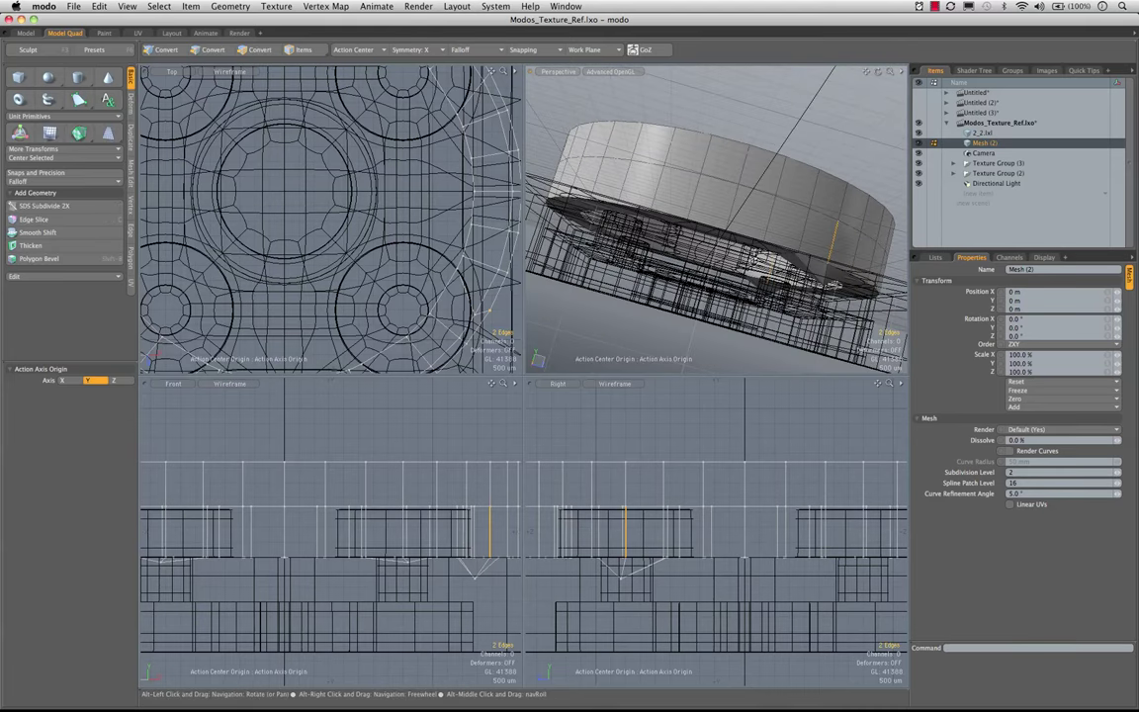
- Undo the recent edits back through the rotation of the four rim vertices, restoring them to the flat underside
left_click(570, 204)
key("super+z")
key("super+z")
key("super+z")
key("super+z")
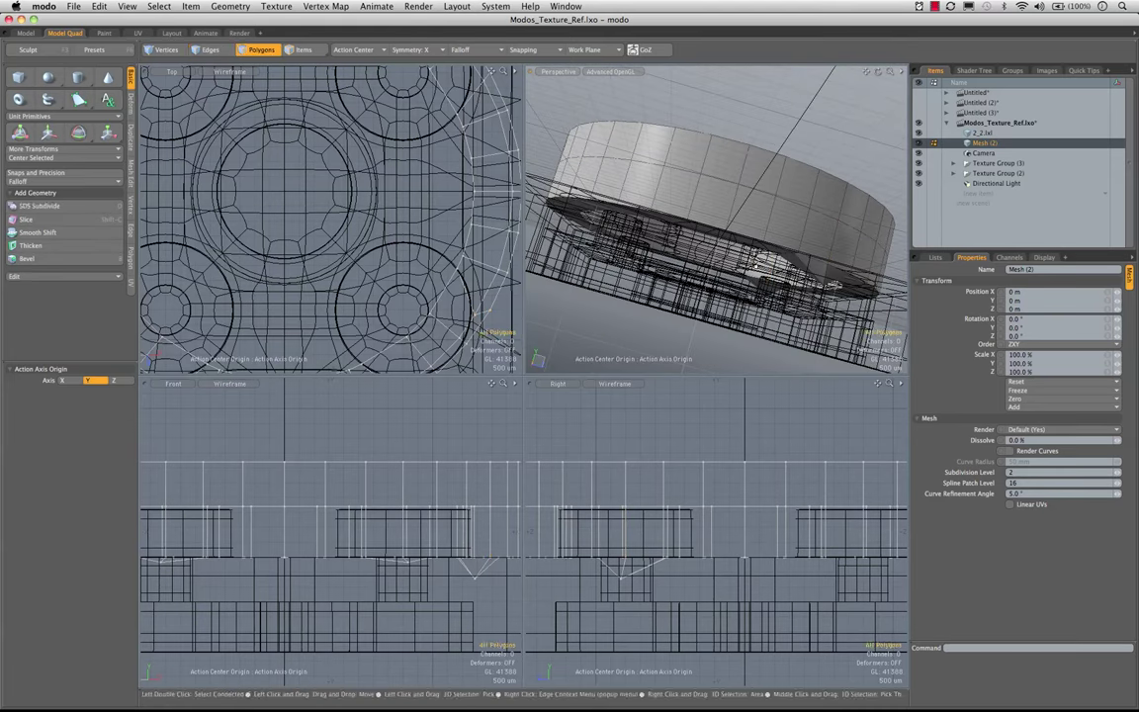
key("super+z")
key("super+z")
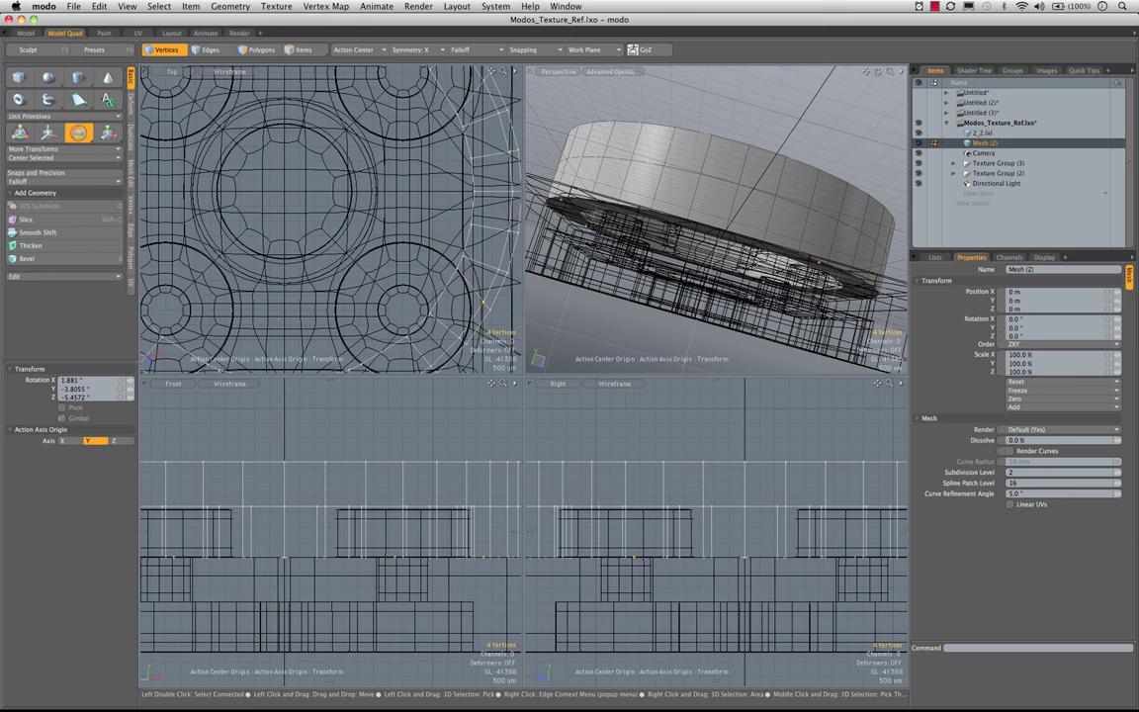
- Rotate the four selected rim vertices 4° around the Y axis about the origin
left_click_drag(660, 318, 681, 250, "alt")
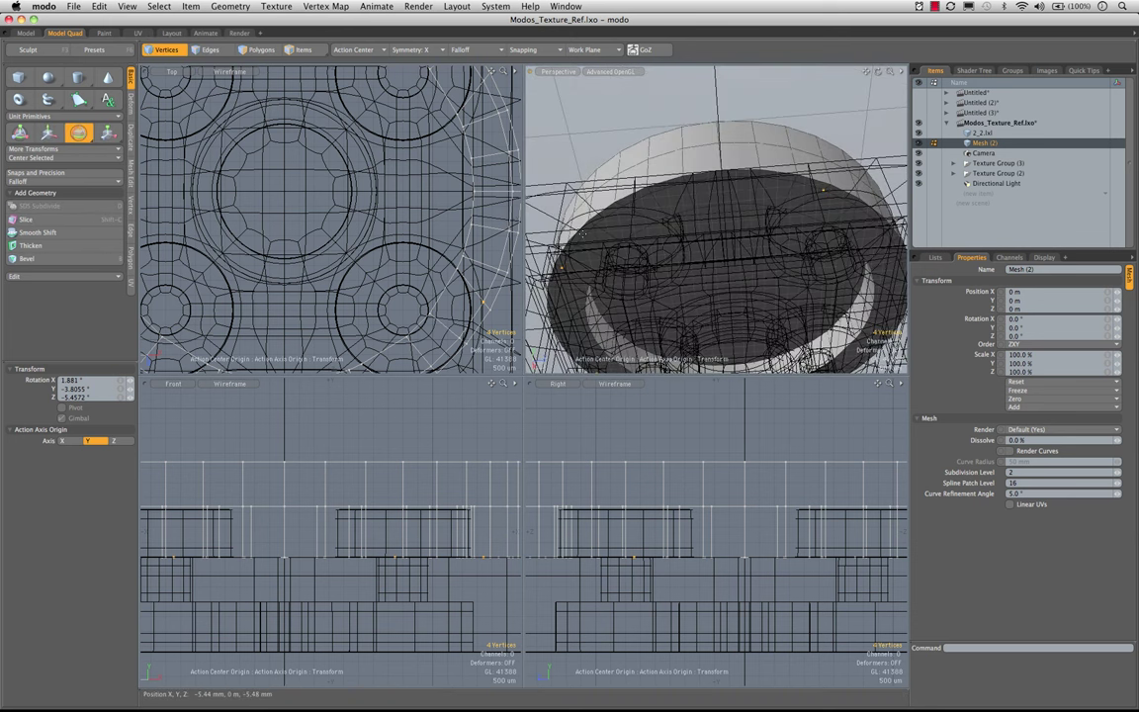
key("w")
key("e")
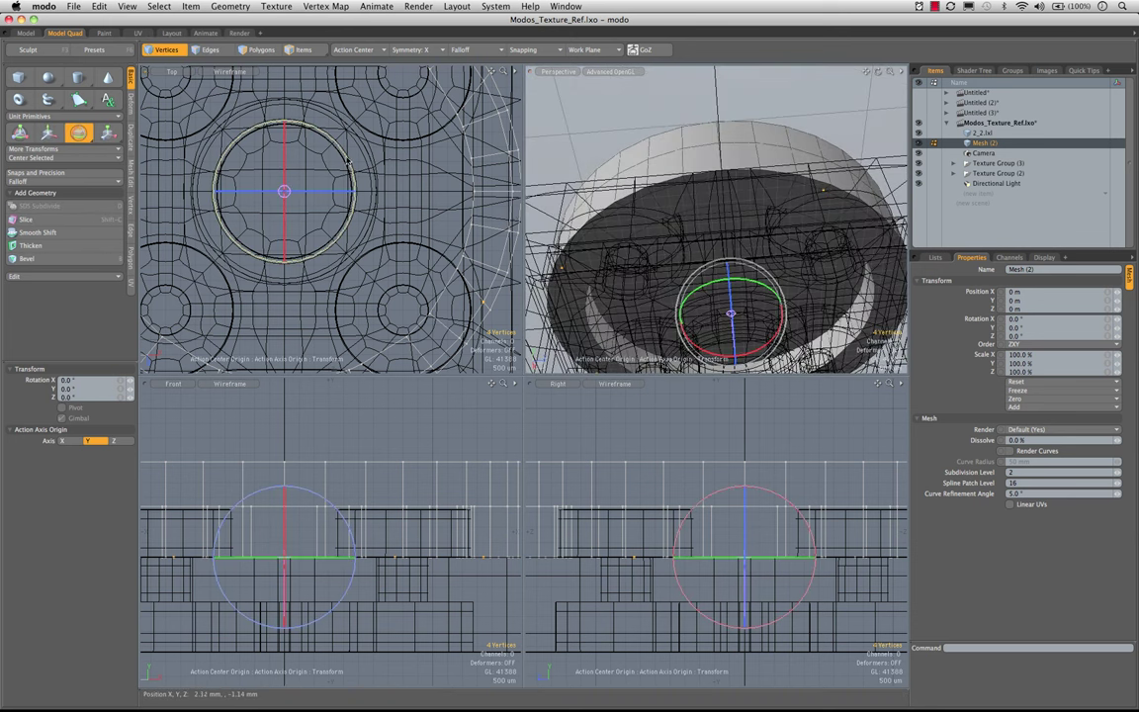
left_click_drag(346, 158, 345, 156)
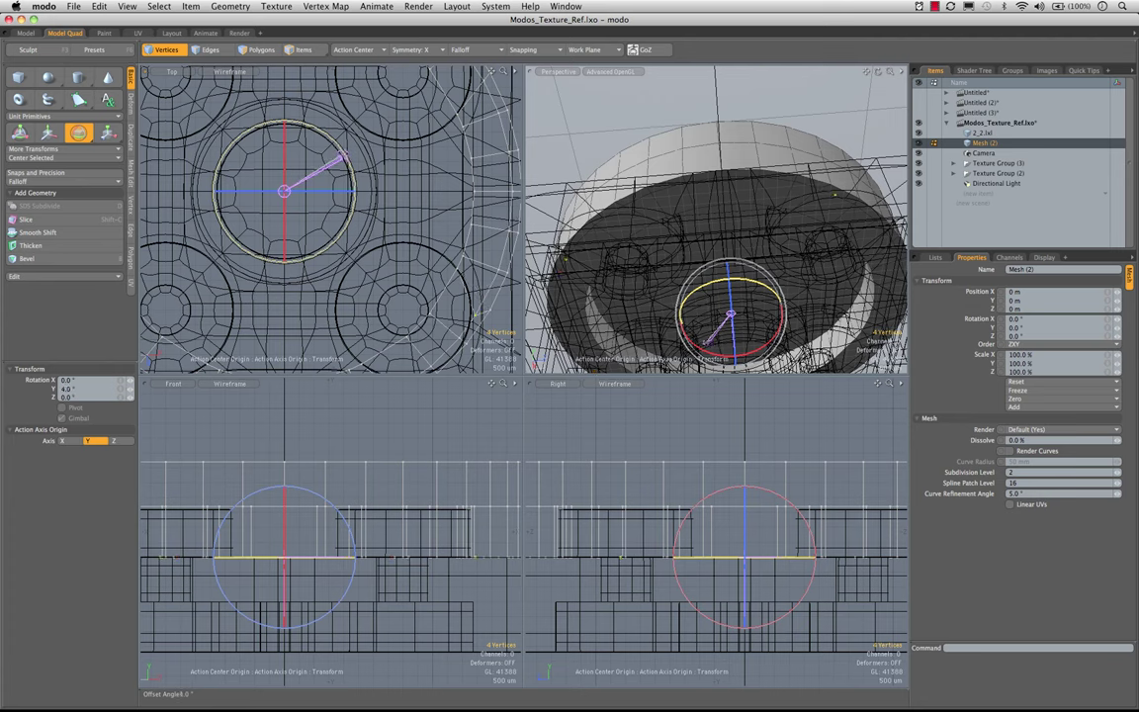
left_click_drag(655, 158, 670, 183, "alt")
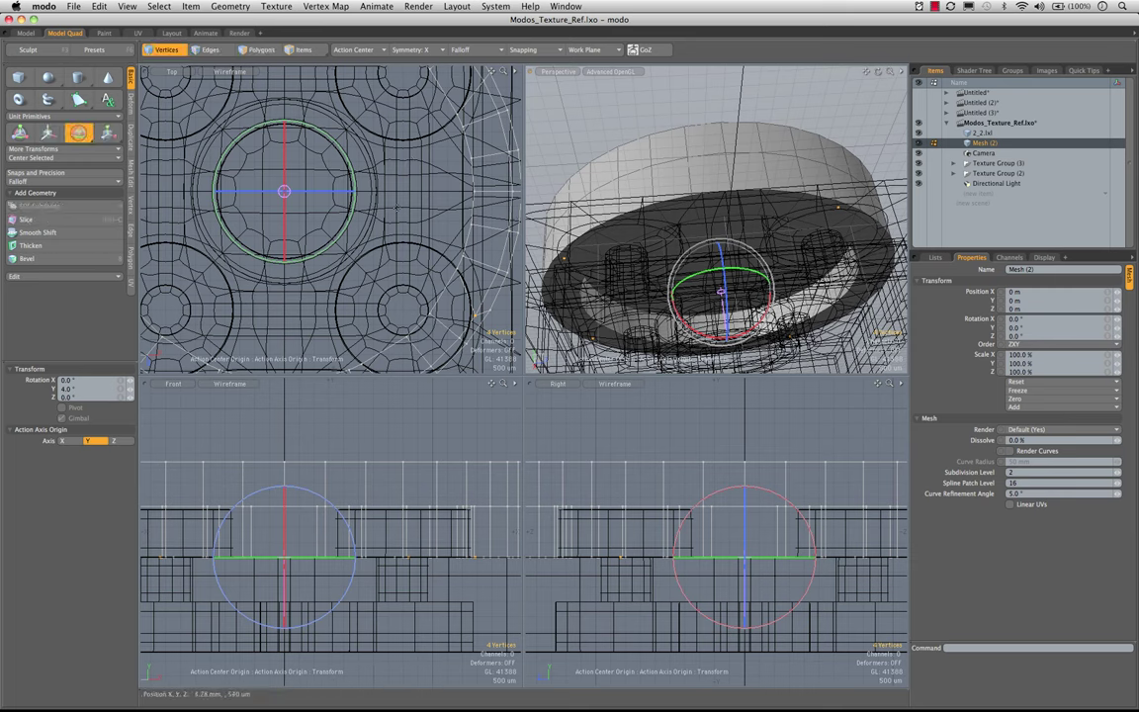
key("q")
- Hide the 2_2.lxl reference and rotate the opposite set of four outer rim vertices about -4.5° around Y
left_click(740, 90)
left_click_drag(740, 90, 699, 105, "alt")
left_click_drag(789, 151, 738, 131, "alt")
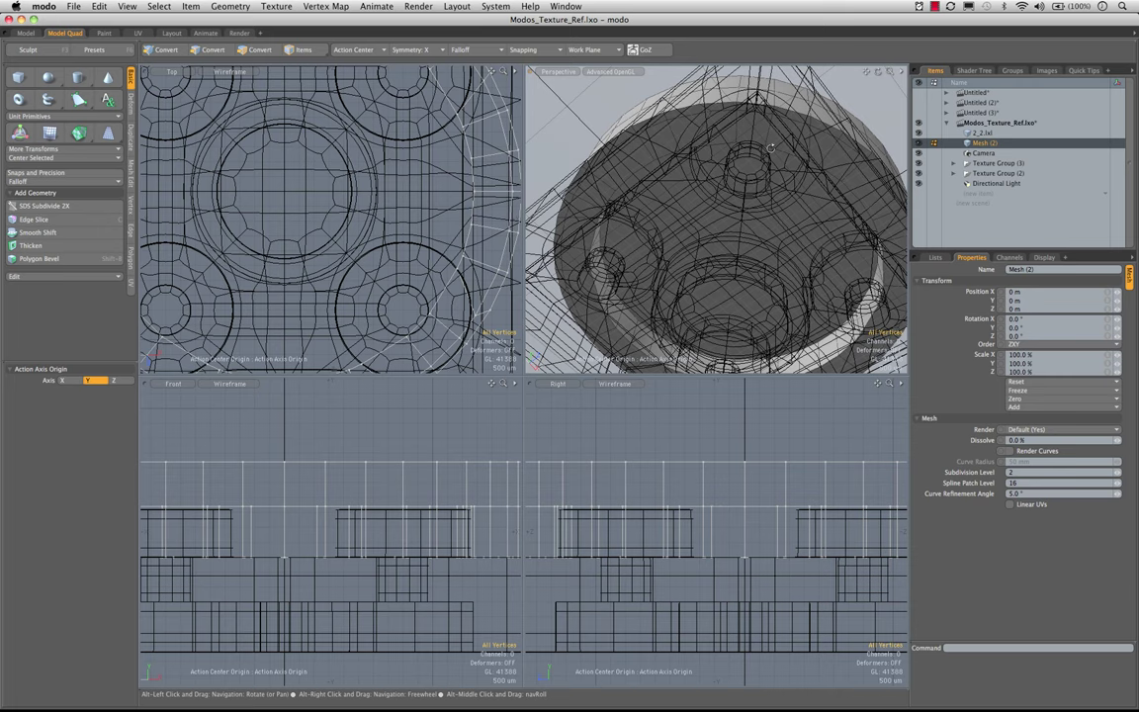
left_click(919, 134)
left_click_drag(805, 175, 762, 161, "alt")
left_click(762, 158)
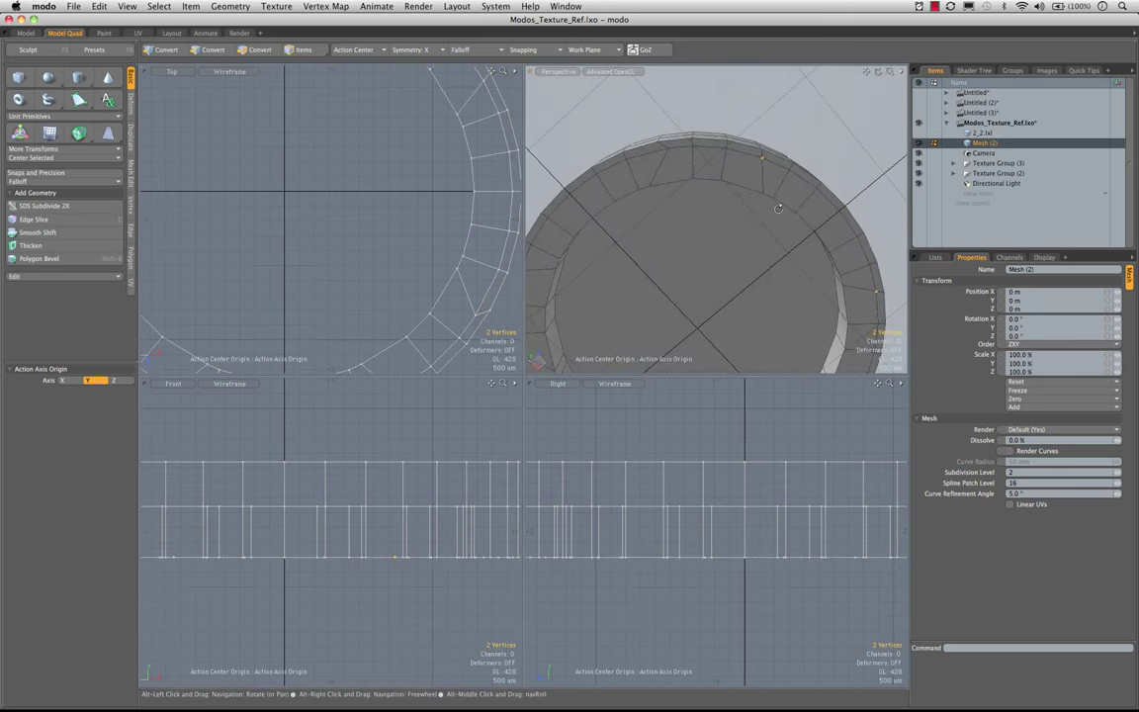
left_click_drag(637, 332, 704, 245, "alt+shift")
left_click(610, 144, "shift")
key("e")
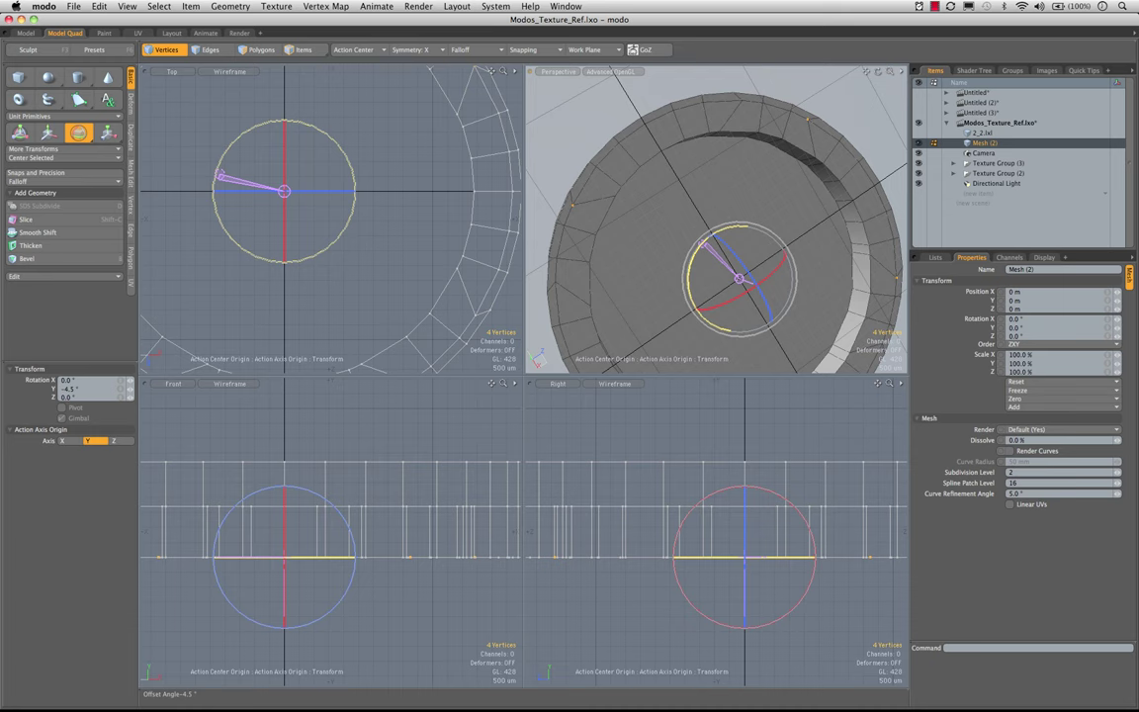
left_click_drag(704, 245, 736, 222, "alt")
key("q")
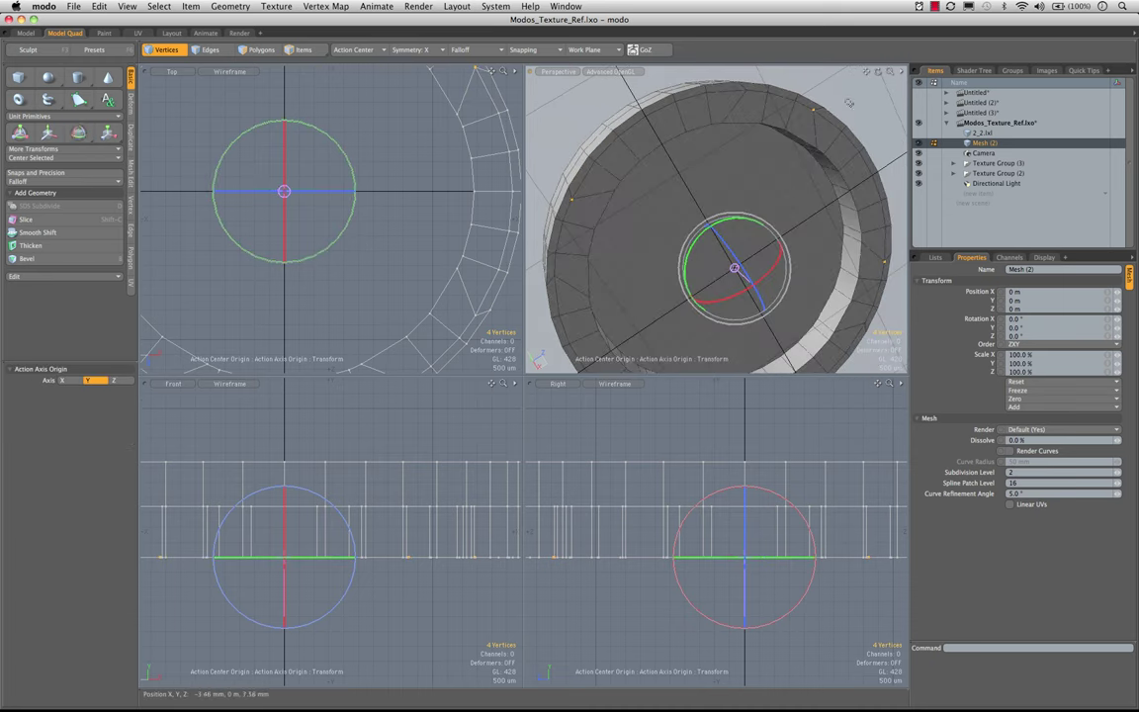
left_click(849, 102)
- Select four vertical outer wall edges, show the 2_2.lxl reference and rotate the edges 8° around Y to match its studs
left_click_drag(803, 148, 762, 174, "alt")
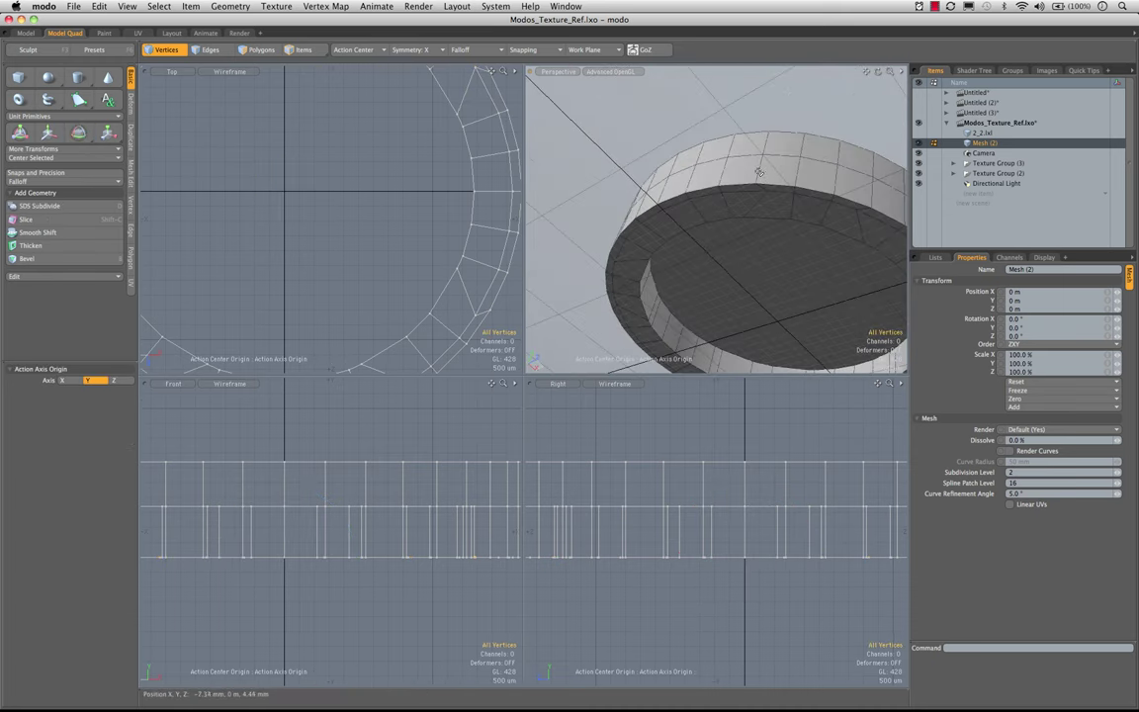
key("space")
key("space")
key("space")
key("space")
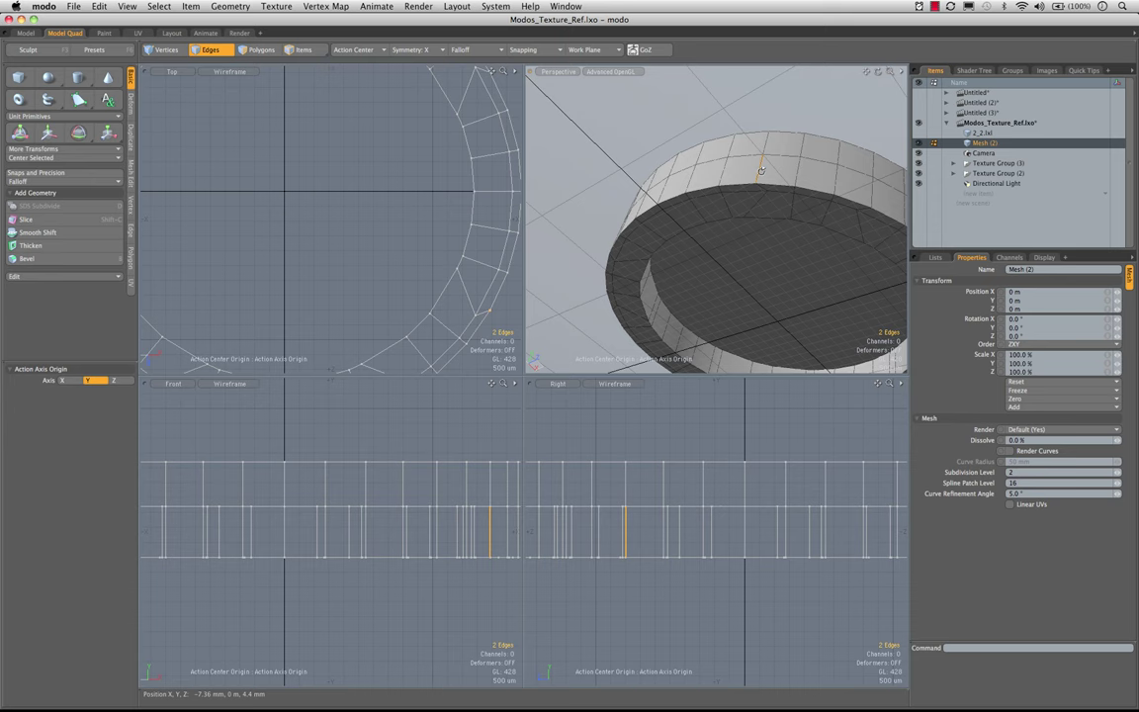
left_click_drag(760, 170, 694, 196, "alt")
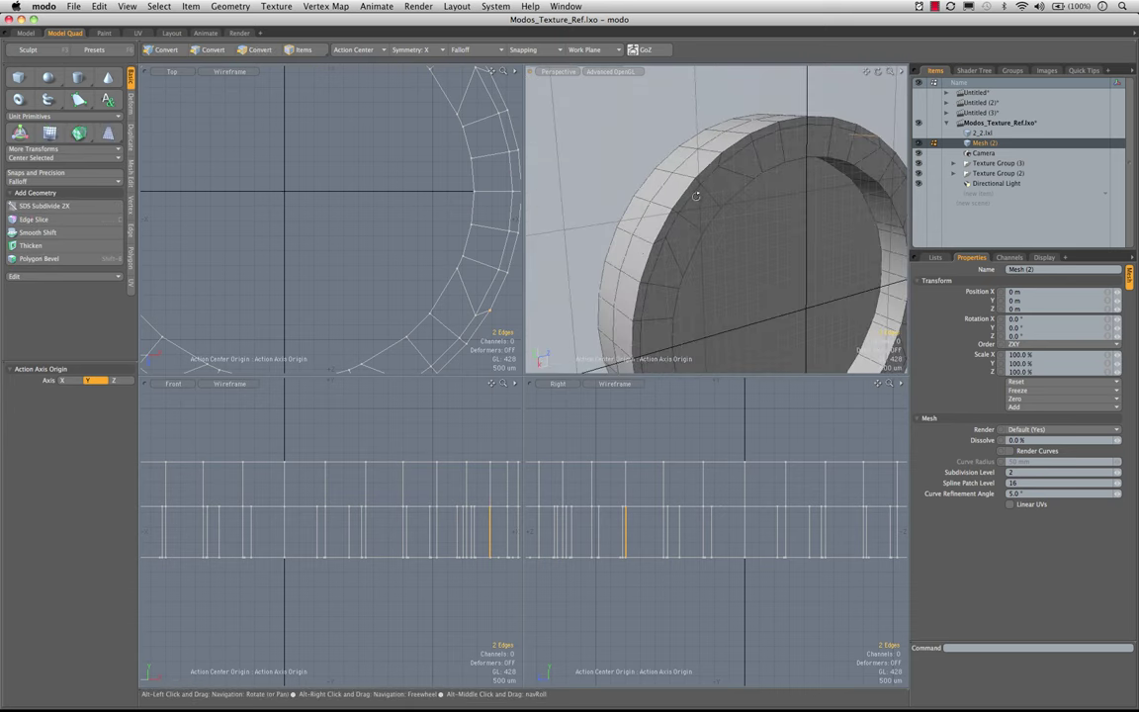
left_click_drag(735, 231, 710, 237, "alt")
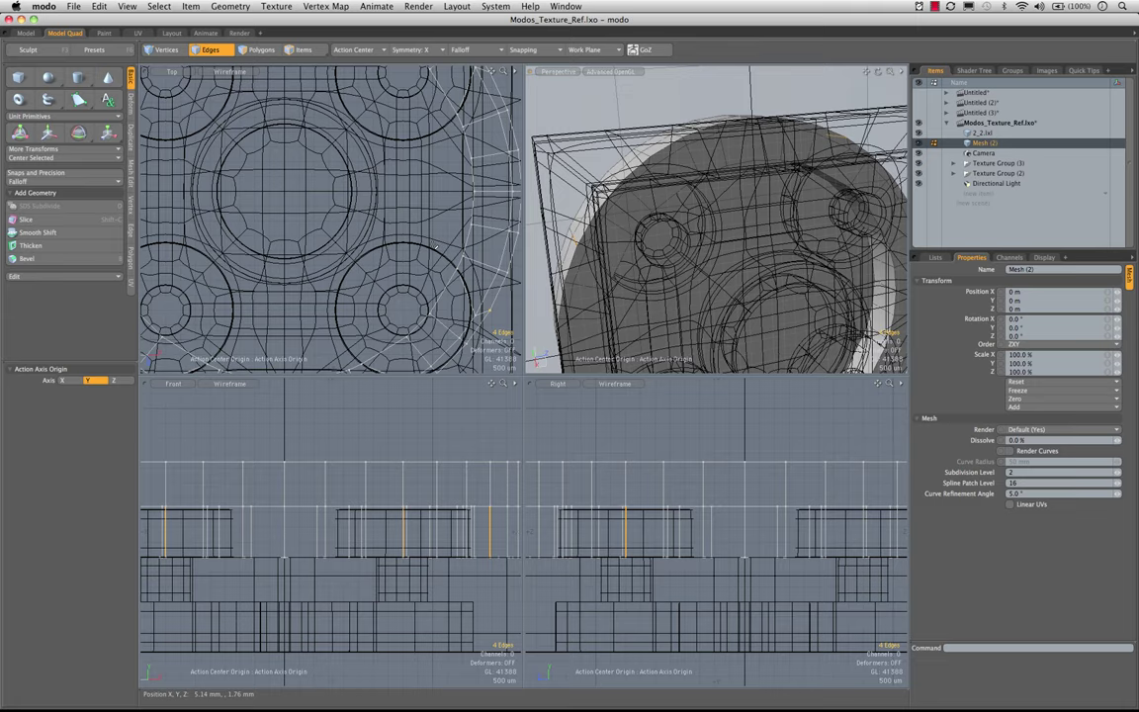
key("e")
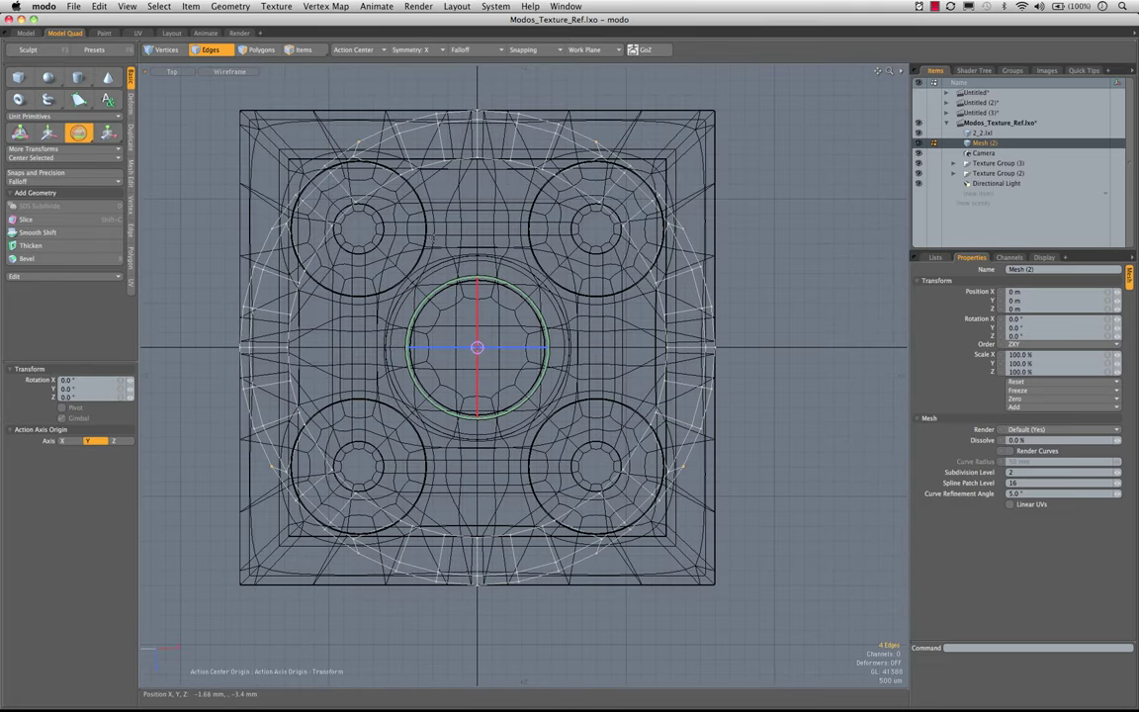
left_click_drag(501, 283, 494, 279)
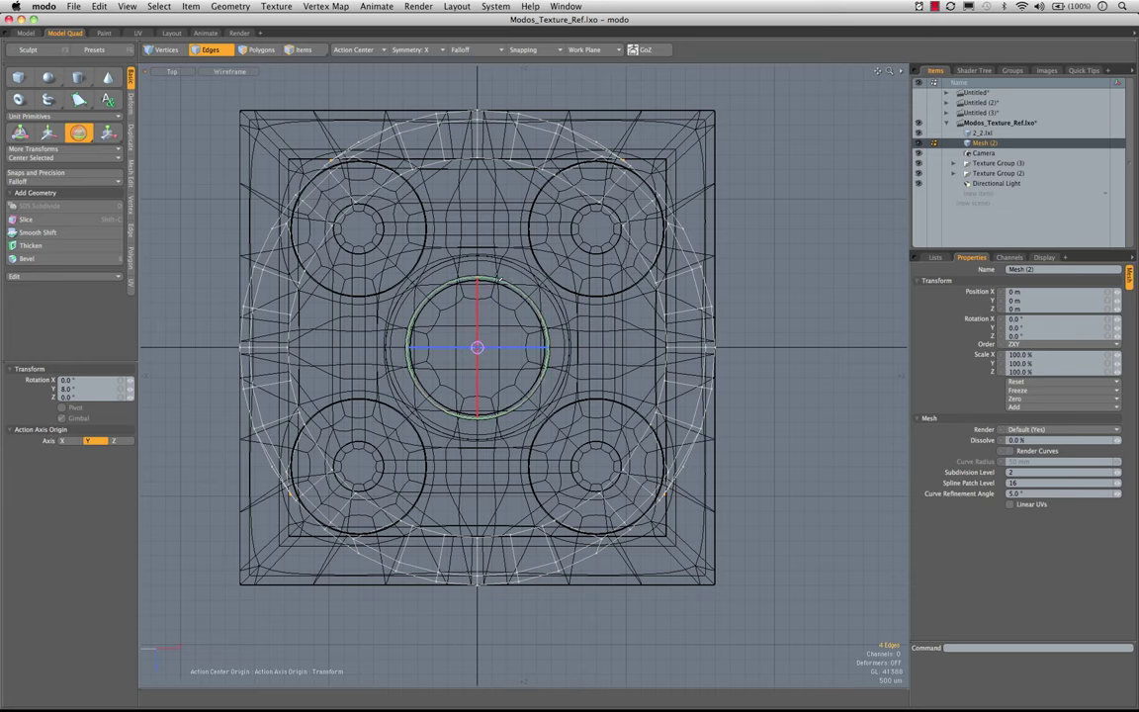
key("space")
key("0")
left_click_drag(603, 259, 703, 176, "alt")
- Hide the 2_2.lxl reference and rotate the four opposite vertical outer wall edges -8° around Y
left_click(918, 134)
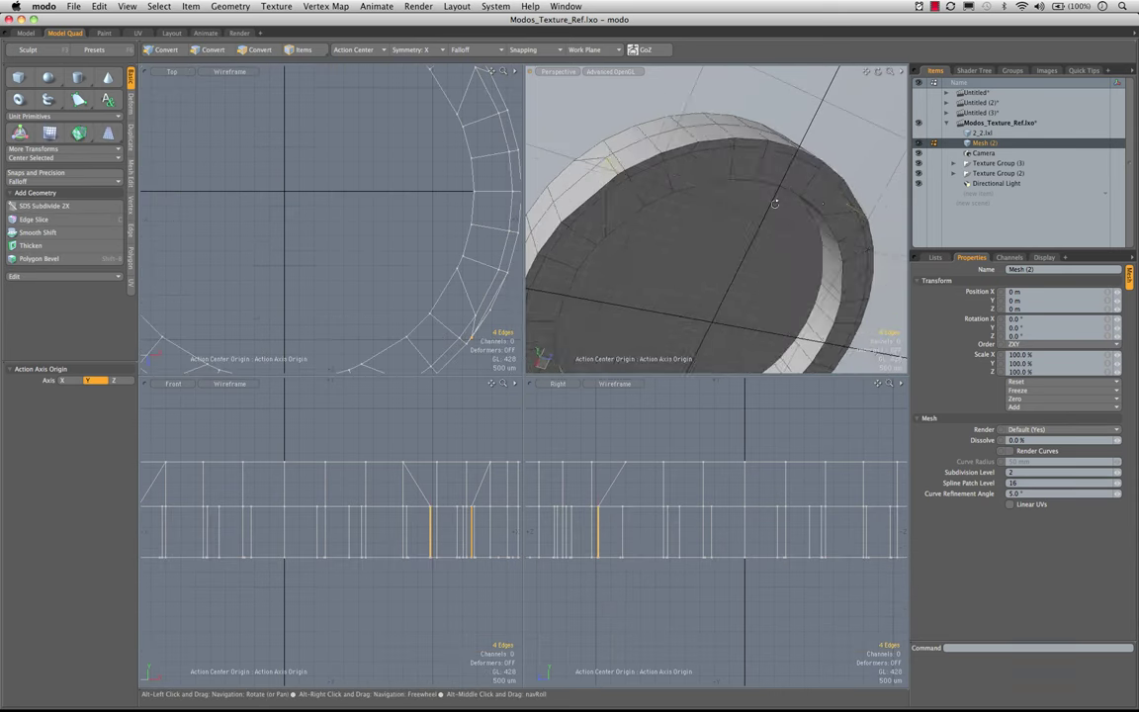
mouse_move(775, 197)
left_mouse_down("alt")
mouse_move(709, 162)
mouse_move(682, 172)
mouse_move(761, 196)
left_mouse_up("alt")
left_click(688, 164)
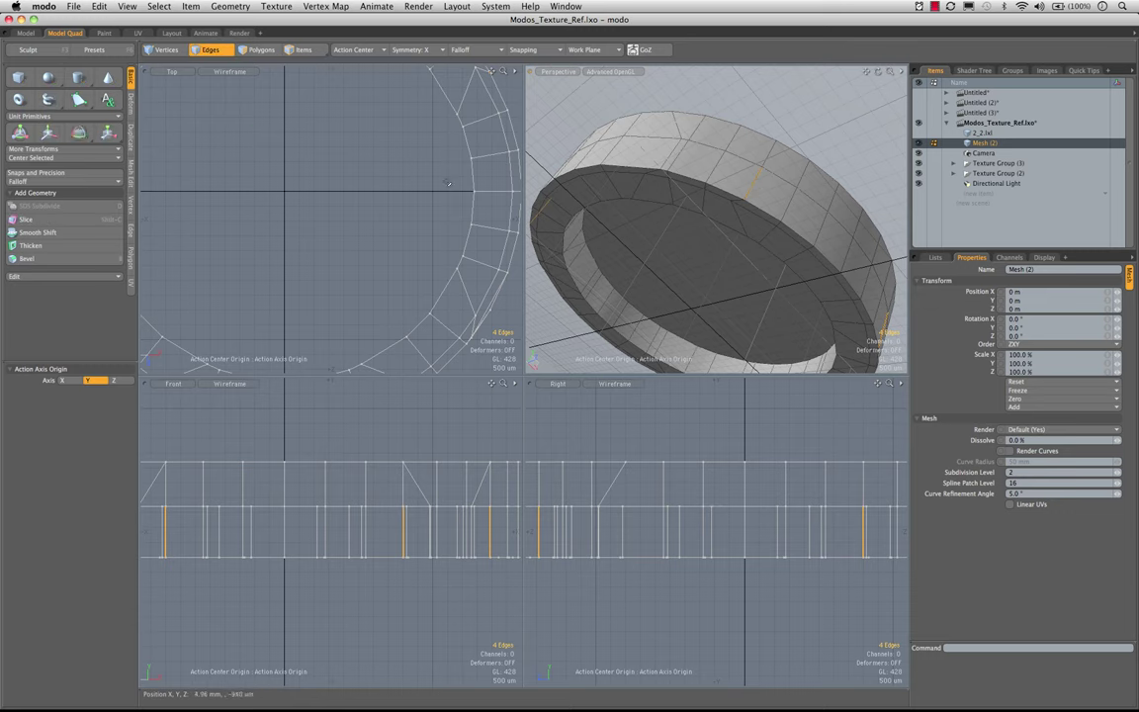
key("e")
left_click_drag(648, 221, 688, 202, "alt")
left_click_drag(693, 284, 685, 281)
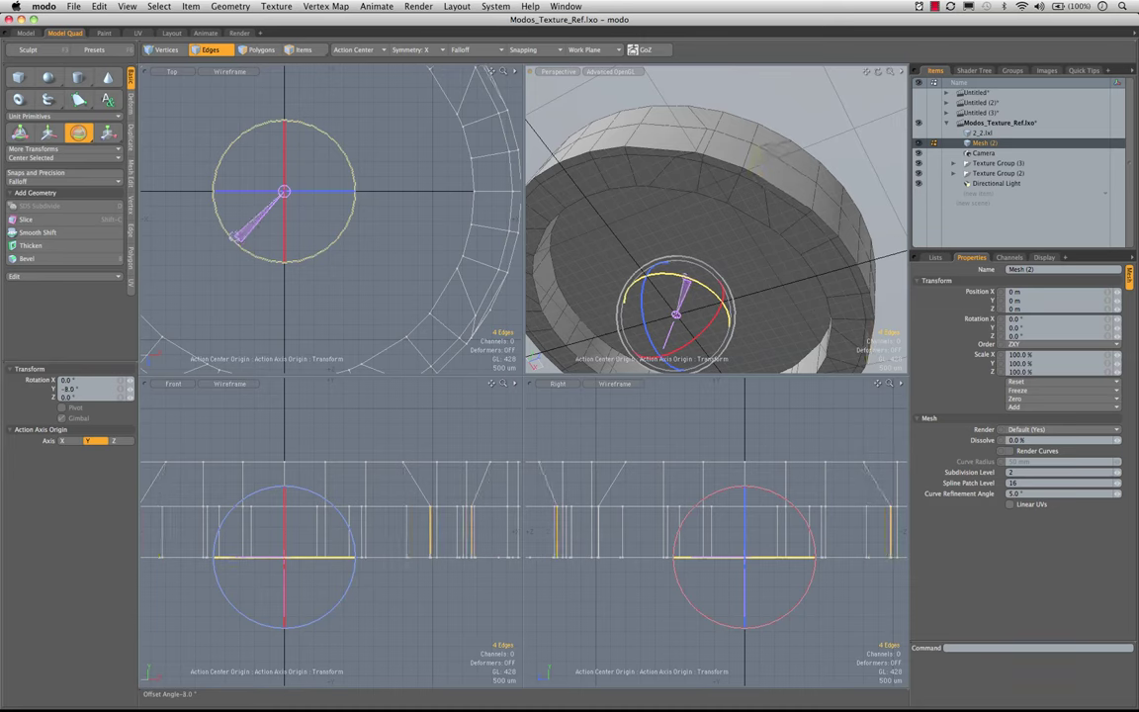
left_click_drag(749, 197, 737, 236, "alt")
key("q")
left_click(786, 109)
- Select the rim polygons at the four notch locations, grow the selection by one ring and delete them
key("3")
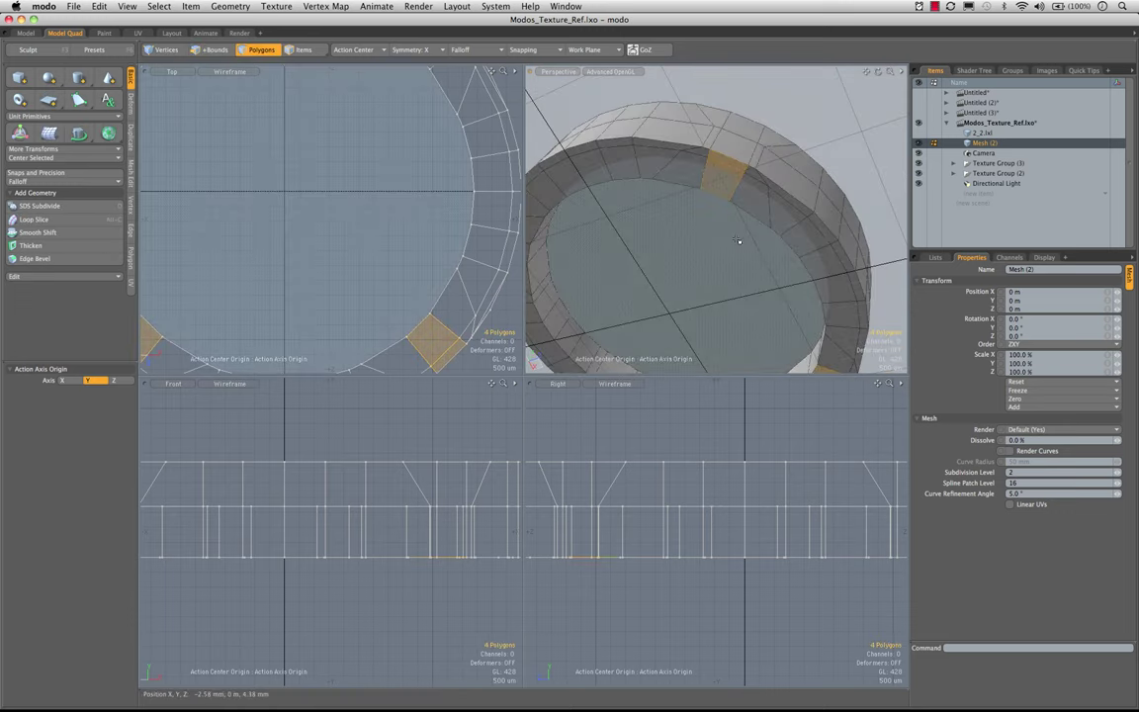
scroll(737, 238, "down", 3)
left_click_drag(708, 146, 759, 304, "alt")
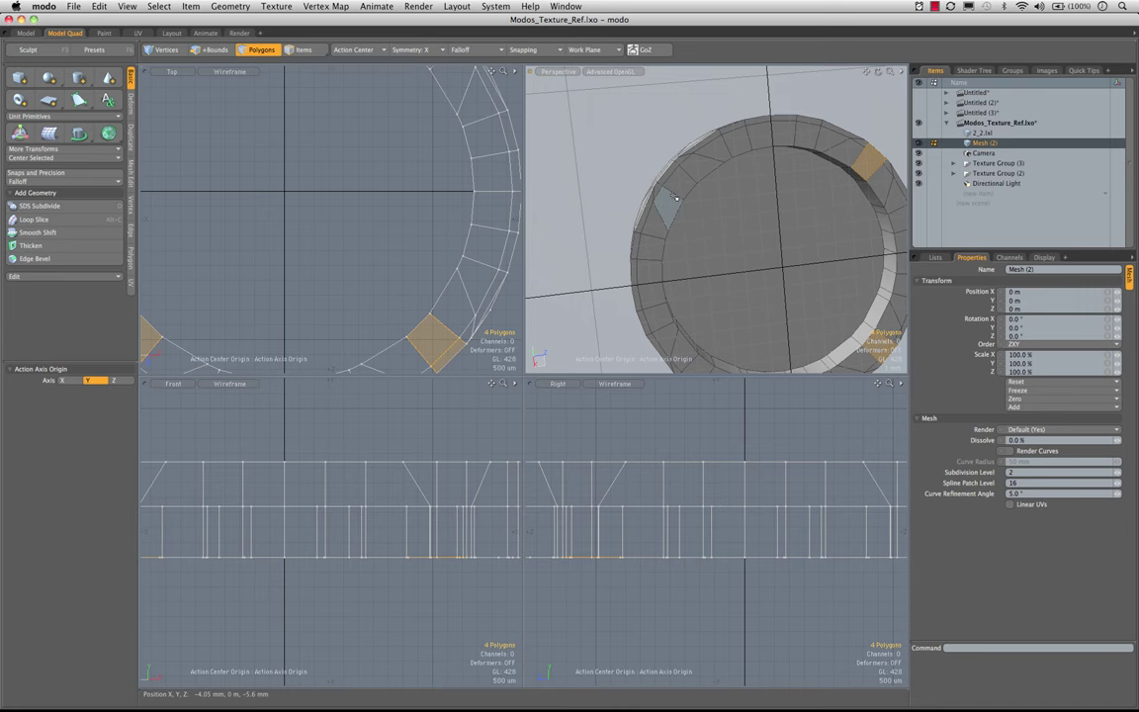
left_click(685, 186, "shift")
key("shift+Up")
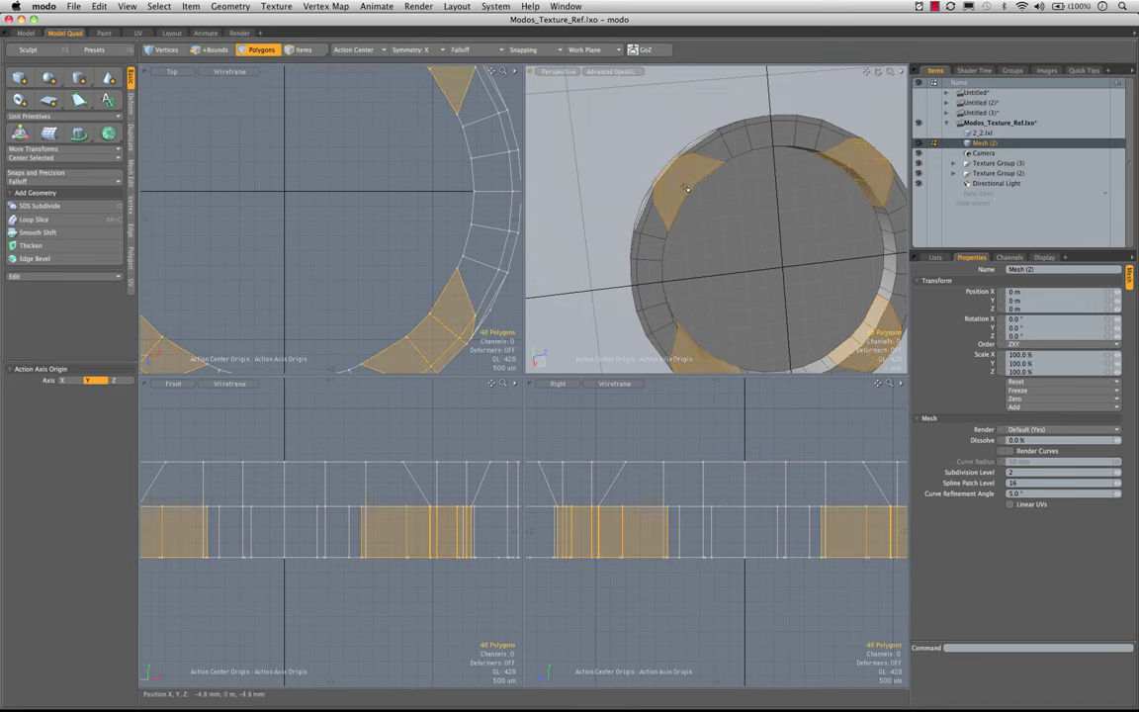
left_click_drag(696, 139, 770, 227, "alt")
key("Delete")
key("Tab")
key("Tab")
- Bevel the large round polygon of the recessed underside with a 100 um inset and no shift
left_click(772, 210)
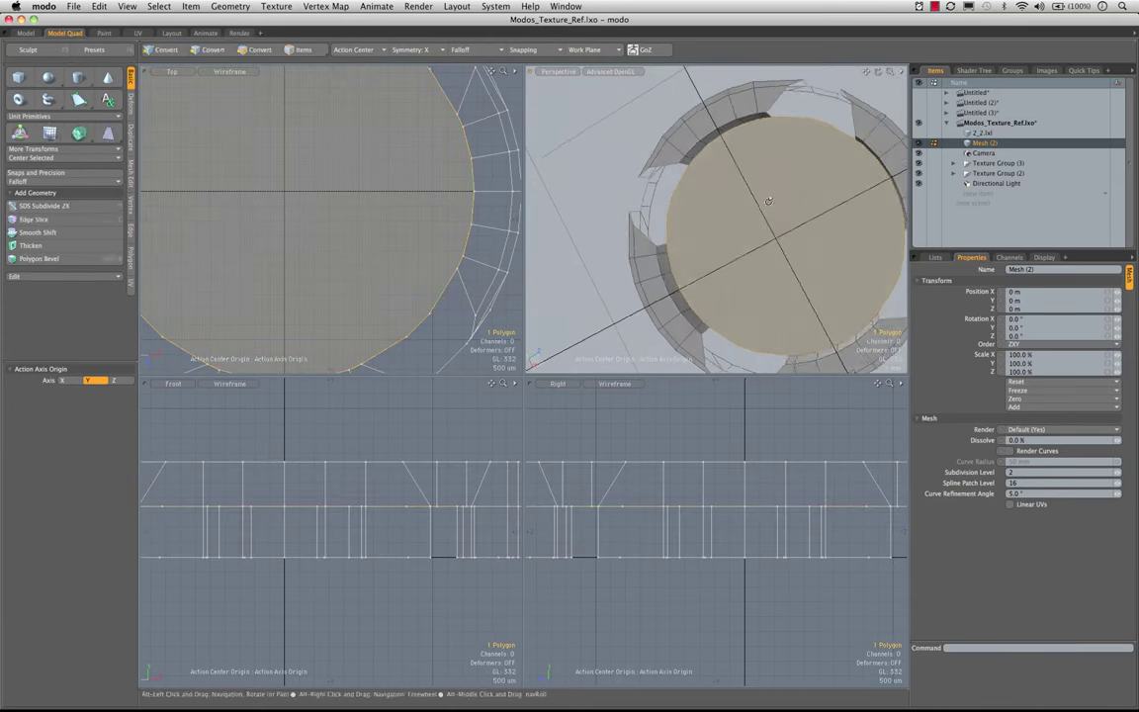
key("b")
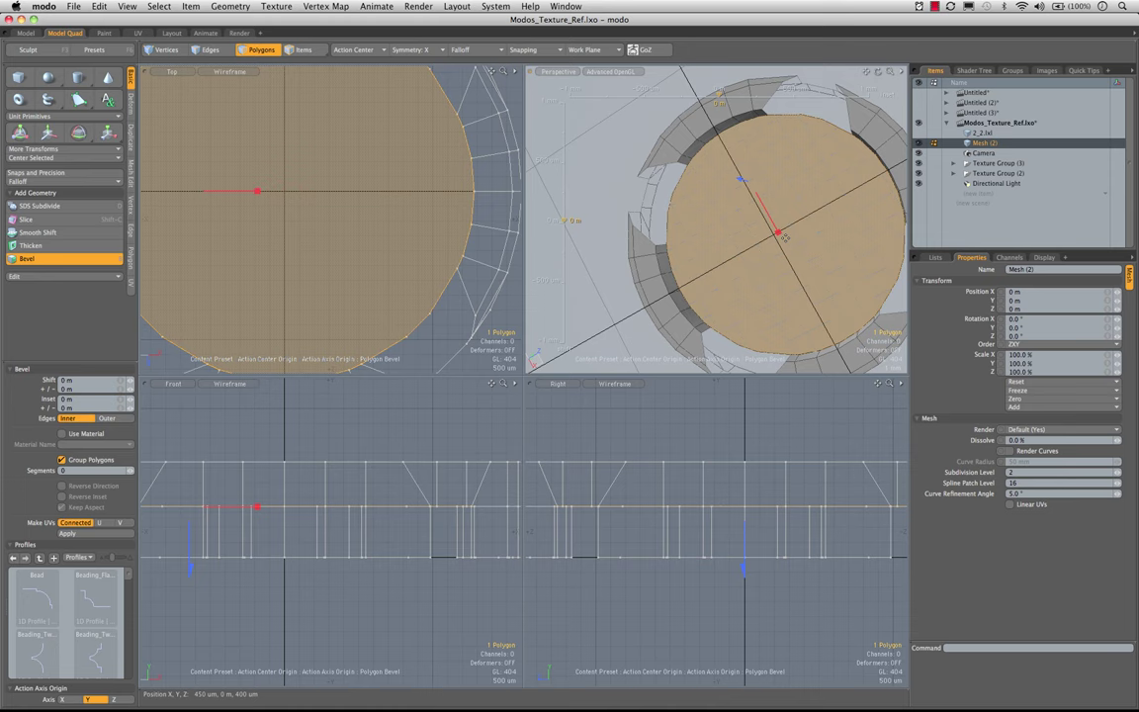
left_click_drag(778, 231, 790, 231)
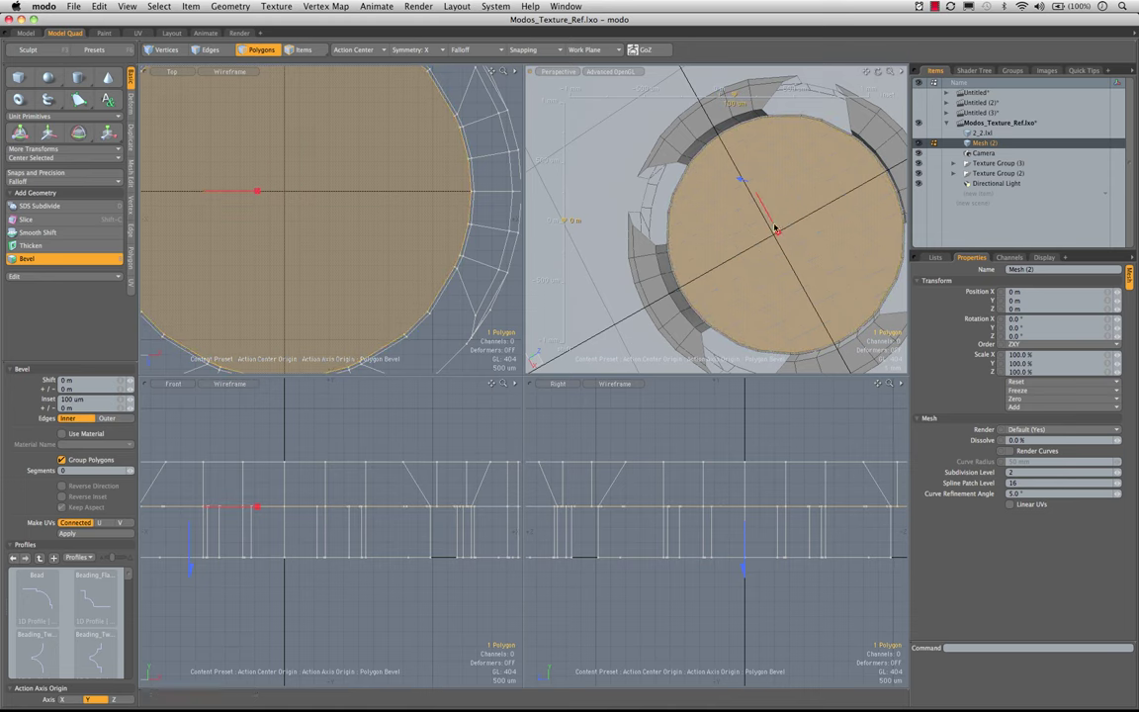
key("space")
- Turn on subdivision smoothing for the mesh and examine the open notches and recessed underside up close
left_click(627, 155)
key("Tab")
left_click_drag(627, 155, 671, 218, "alt")
left_click_drag(733, 179, 715, 157, "alt")
scroll(761, 126, "up", 5)
left_click_drag(786, 150, 718, 199, "alt")
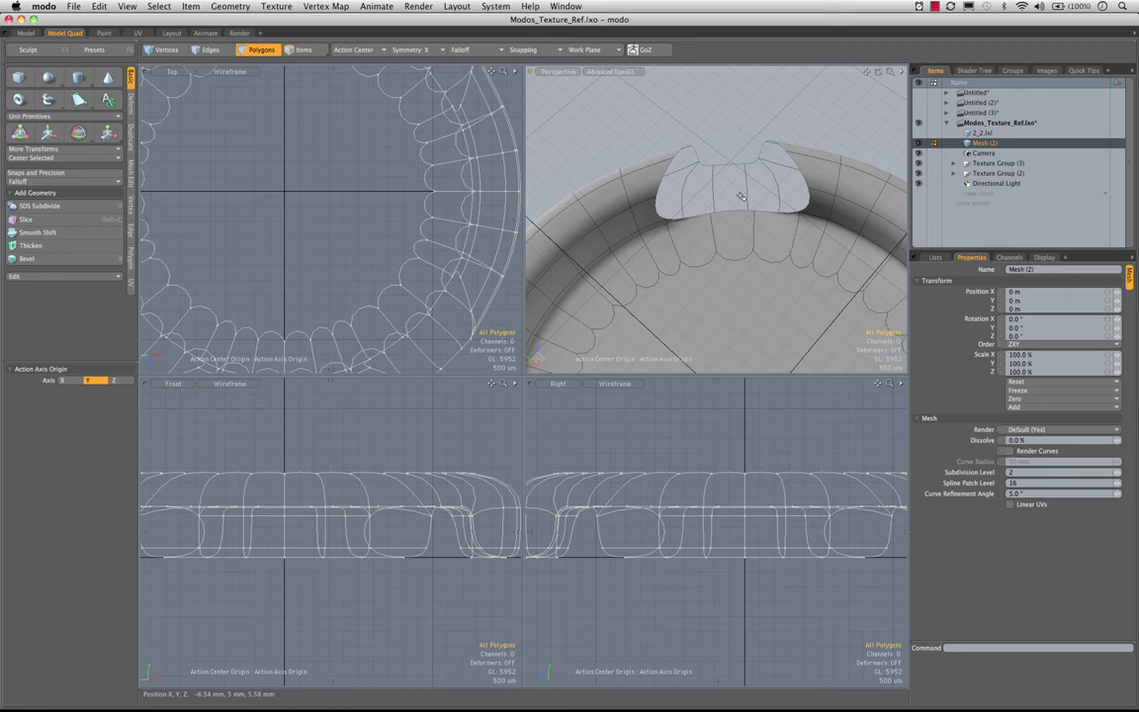
left_click_drag(735, 223, 755, 142, "alt")
key("0")
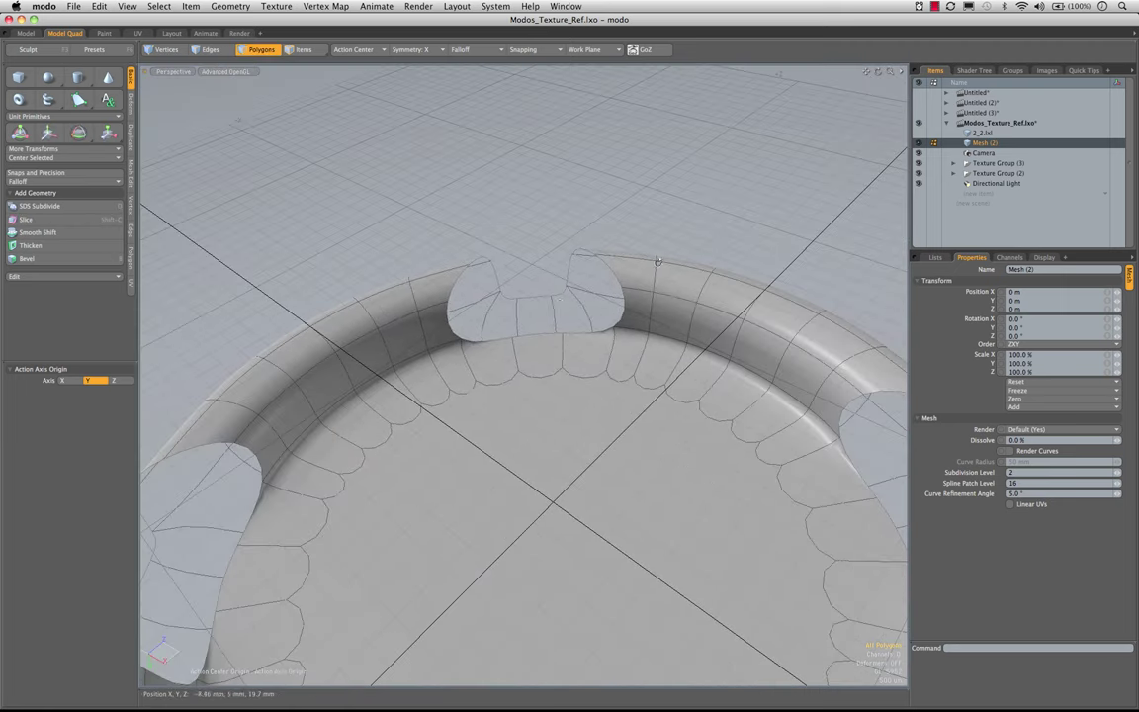
left_click_drag(541, 296, 587, 350, "ctrl+alt")
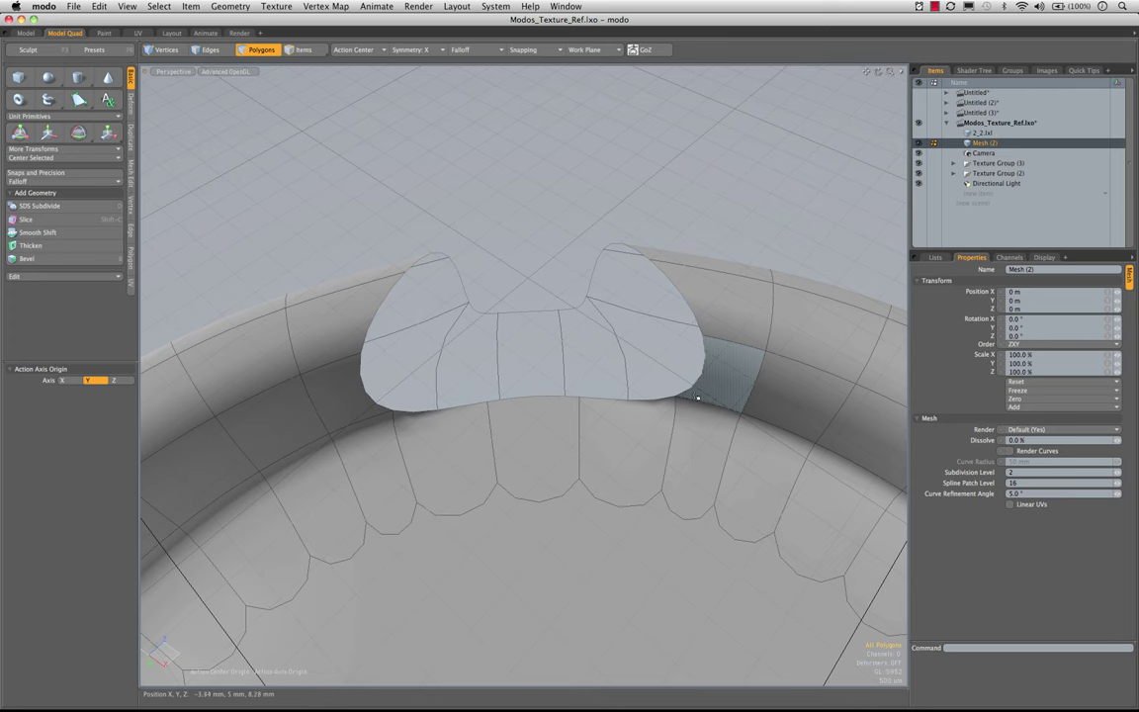
left_click_drag(682, 391, 637, 312, "alt")
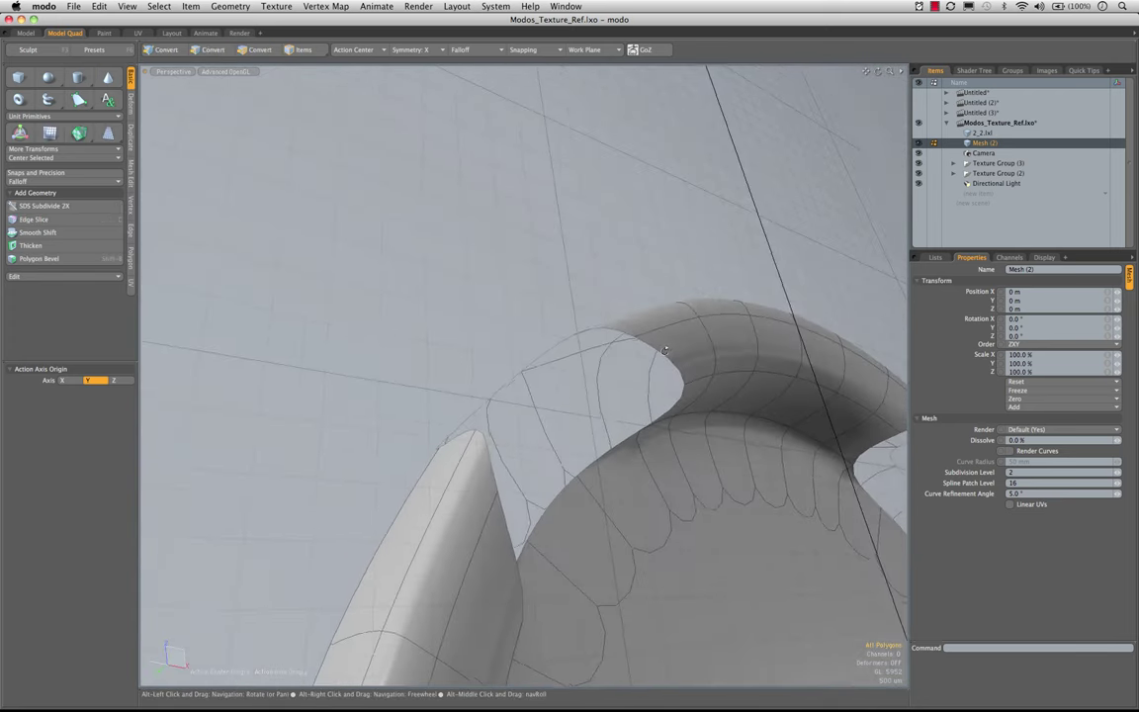
- Turn X symmetry off and clear the polygon selection on the inner rim
mouse_move(705, 352)
left_mouse_down()
mouse_move(750, 358)
mouse_move(707, 409)
mouse_move(574, 289)
mouse_move(510, 362)
left_mouse_up()
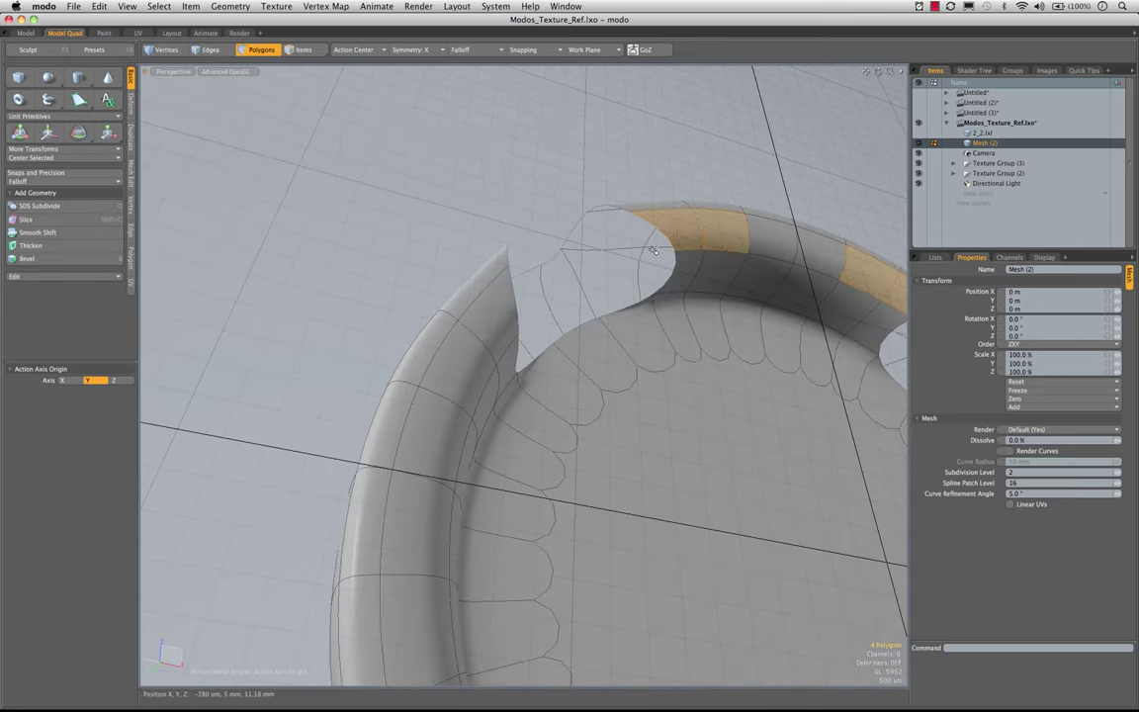
left_click(428, 48)
left_click(426, 41)
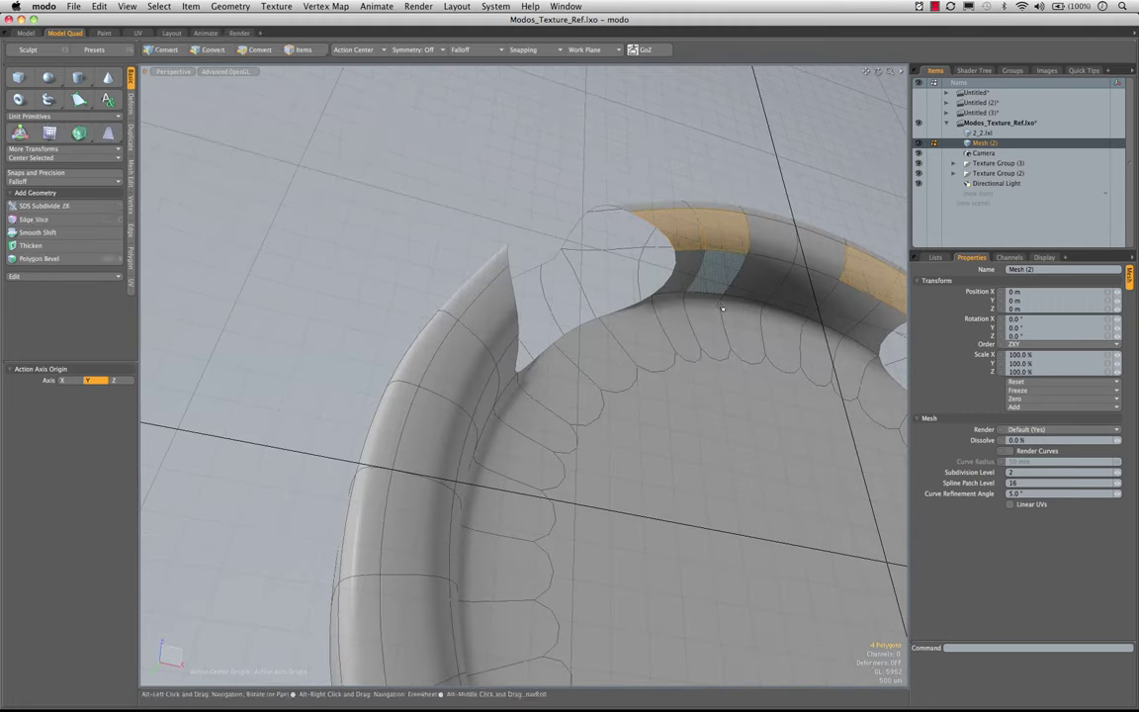
key("a")
left_click_drag(671, 330, 602, 360, "alt")
key("shift+a")
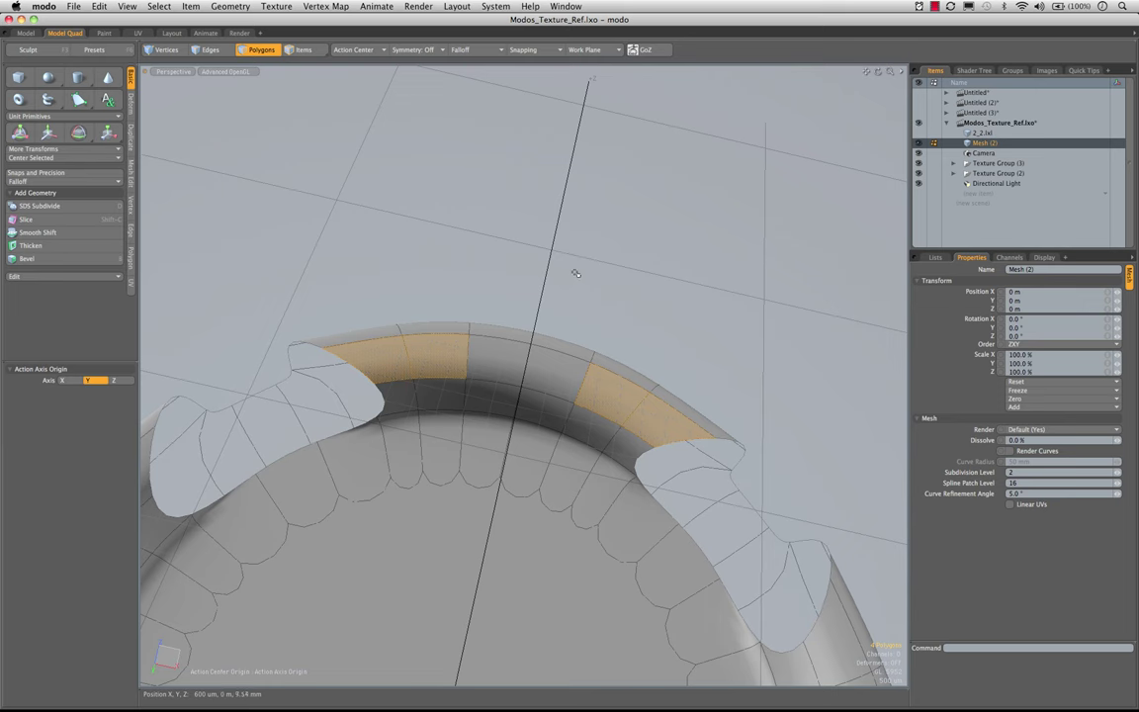
left_click(575, 276)
- Select two adjacent underside polygons on each of the four rim sections and loop slice the sections at 80.5%
key("a")
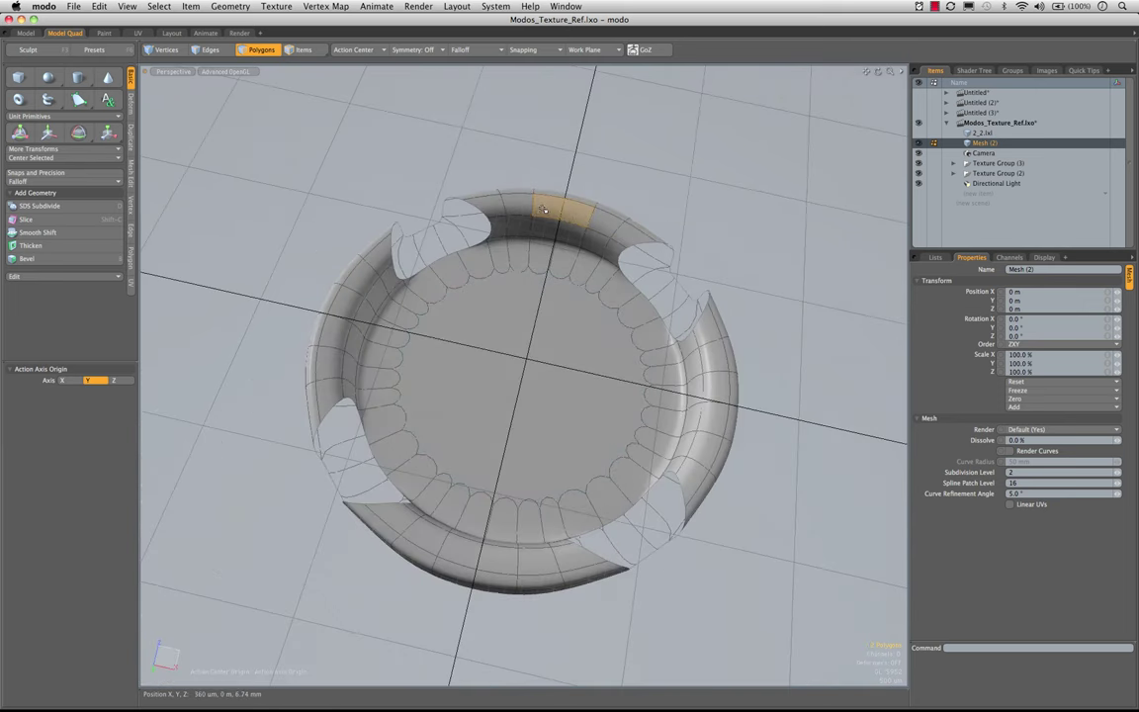
left_click(344, 318, "shift")
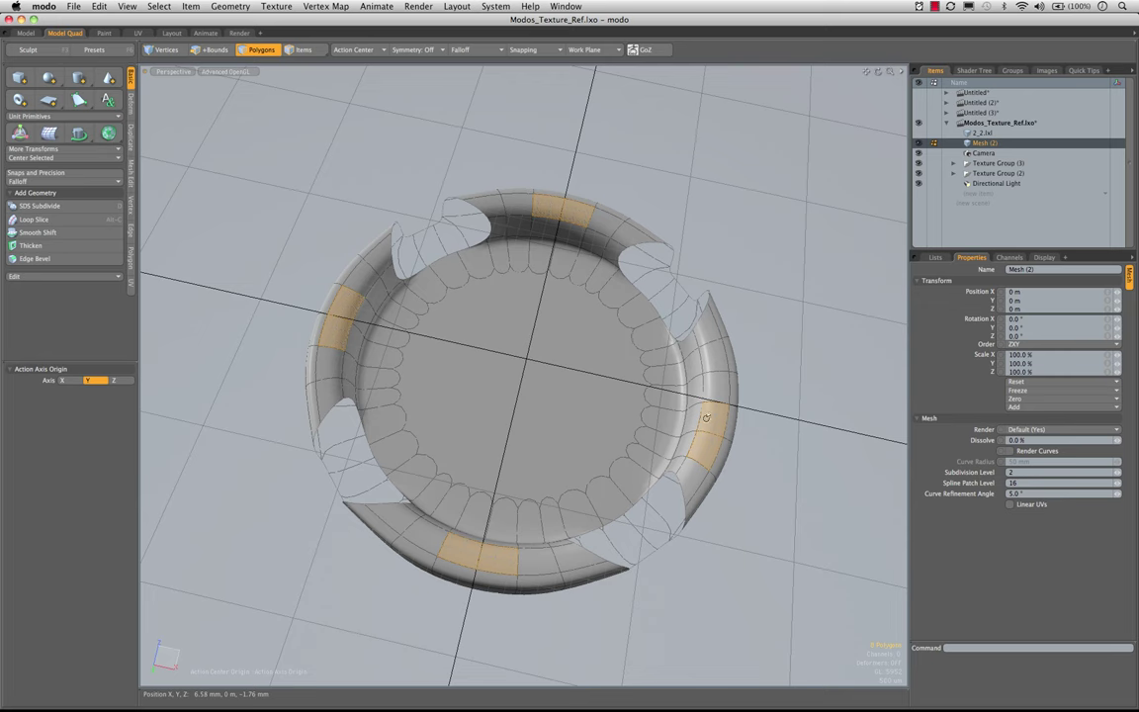
key("alt+c")
left_click(569, 317)
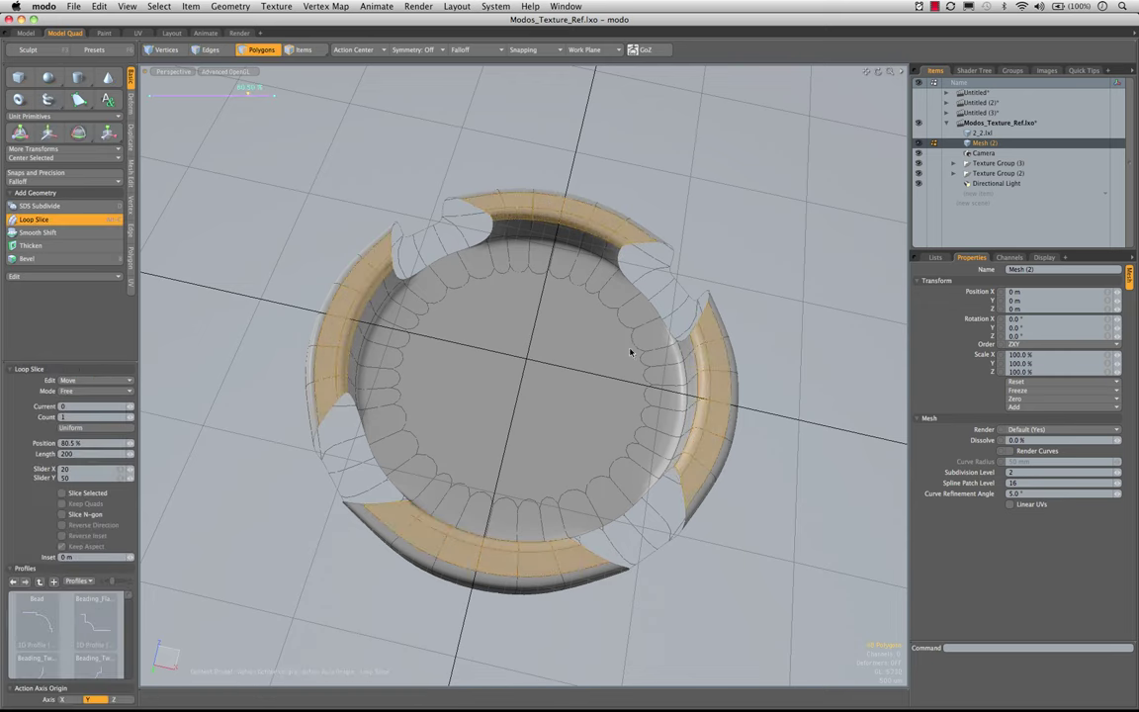
- Finish the loop slice and select the open border edge loop around one of the rim notches
key("q")
left_click(682, 179)
left_click_drag(682, 179, 539, 213, "alt")
left_click_drag(386, 296, 480, 305, "alt")
scroll(486, 200, "up", 5)
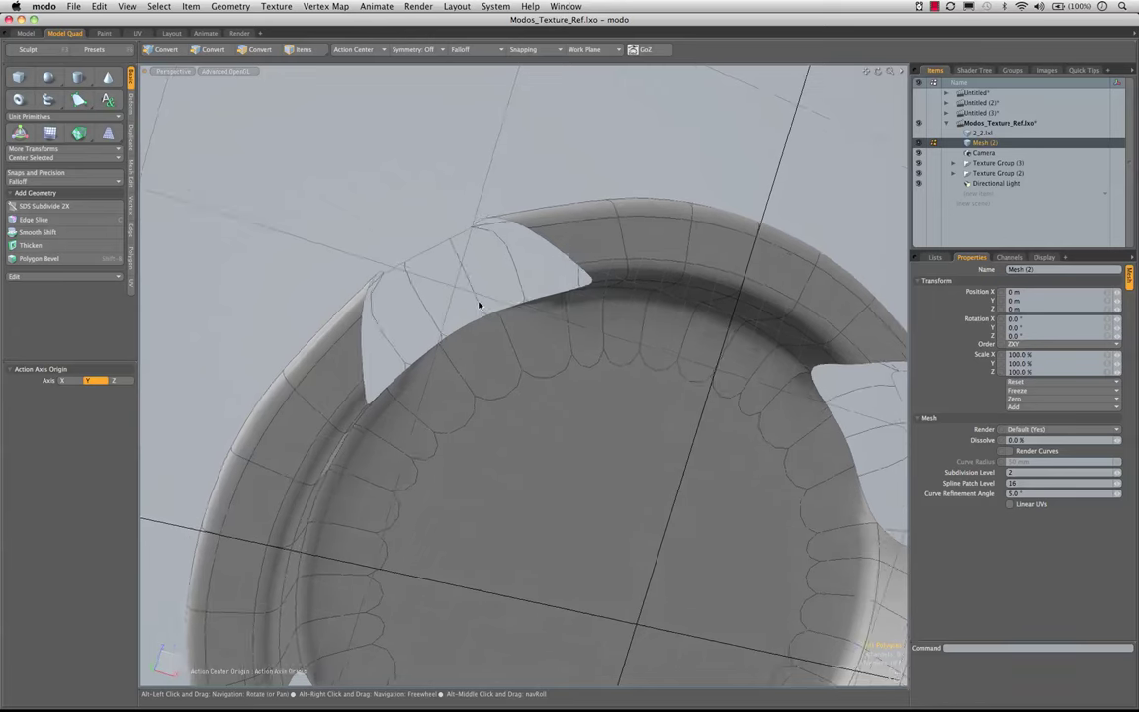
key("2")
double_click(568, 256)
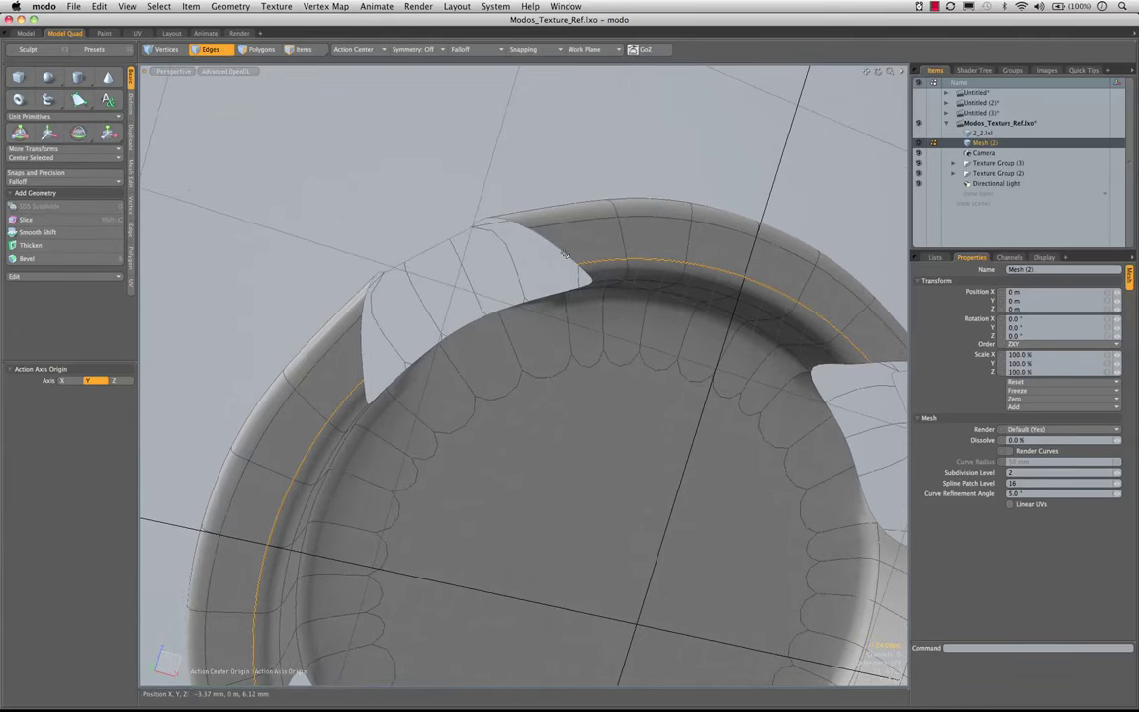
double_click(510, 231)
left_click_drag(510, 232, 522, 346, "alt")
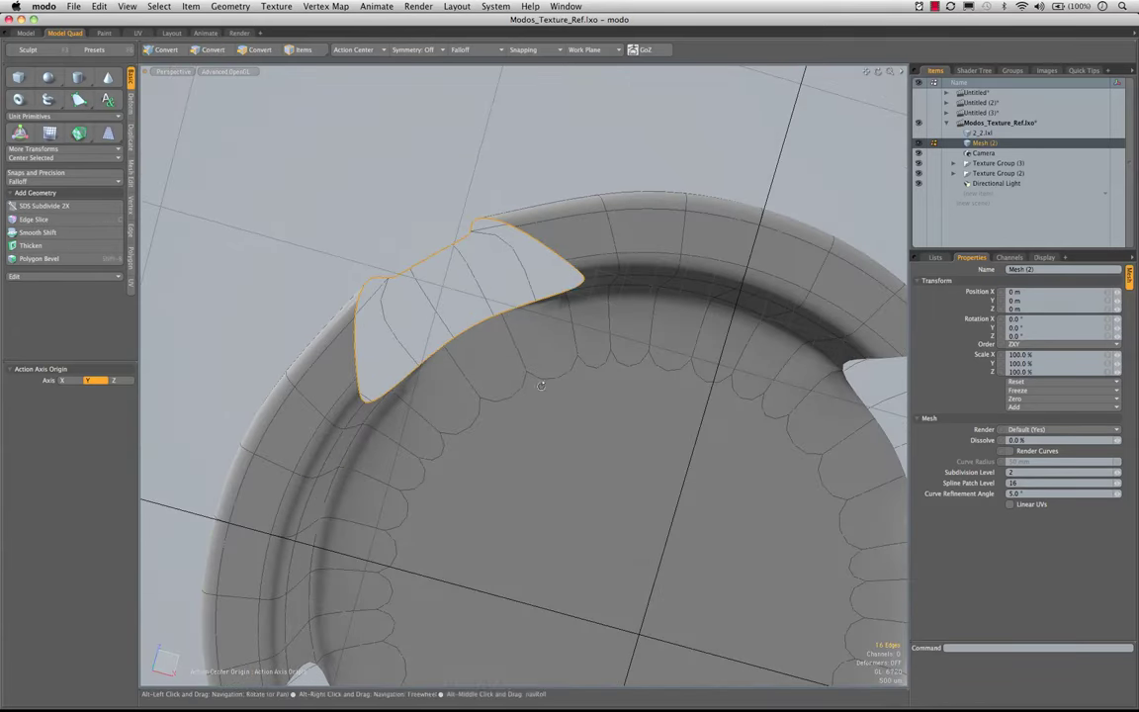
- Deselect the side edges of the notch border and bridge its remaining outer and inner edges
left_click_drag(565, 272, 618, 279, "alt")
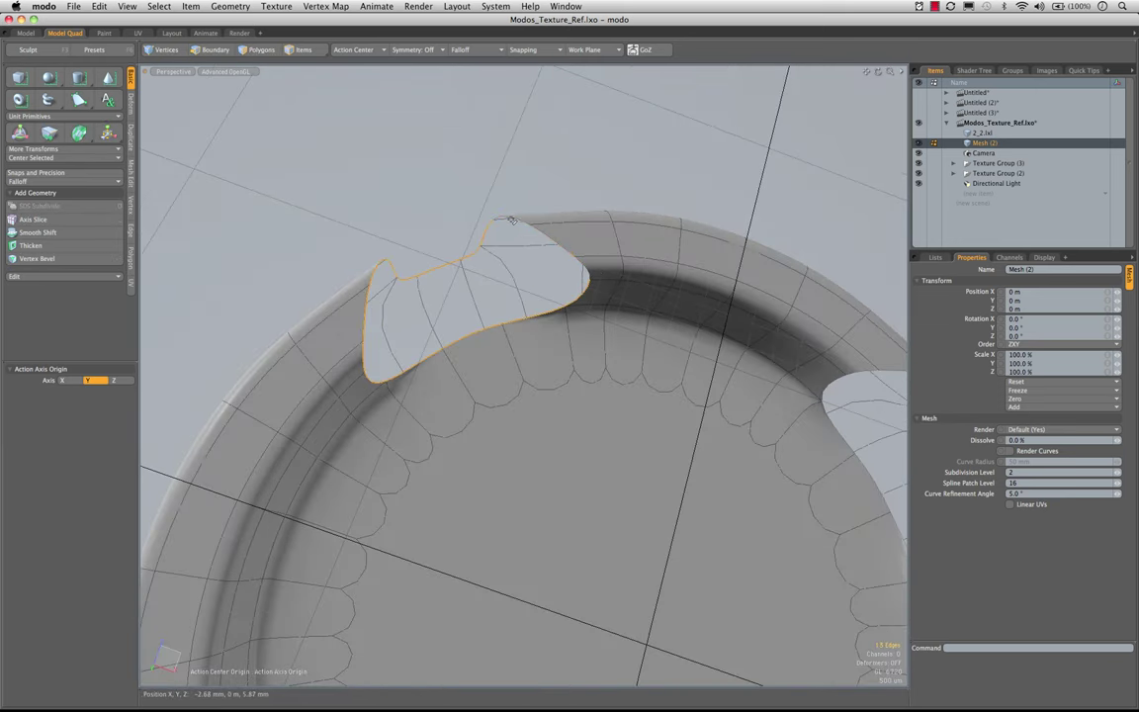
left_click_drag(511, 219, 641, 251, "alt")
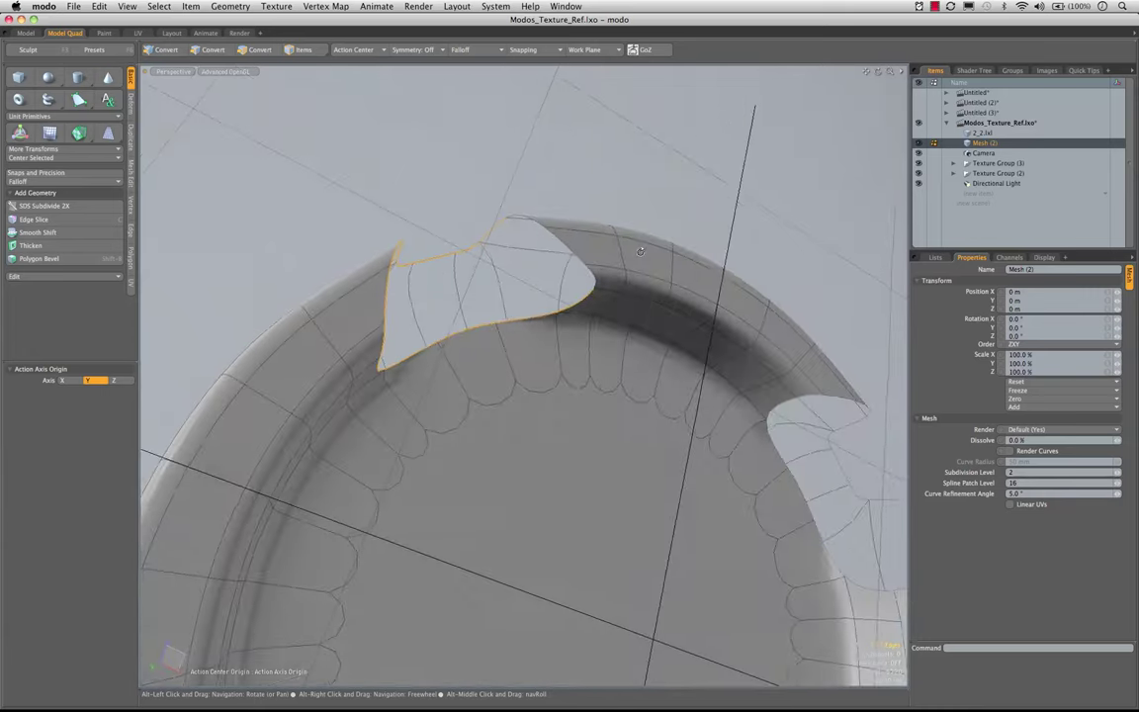
left_click_drag(699, 373, 421, 369, "alt")
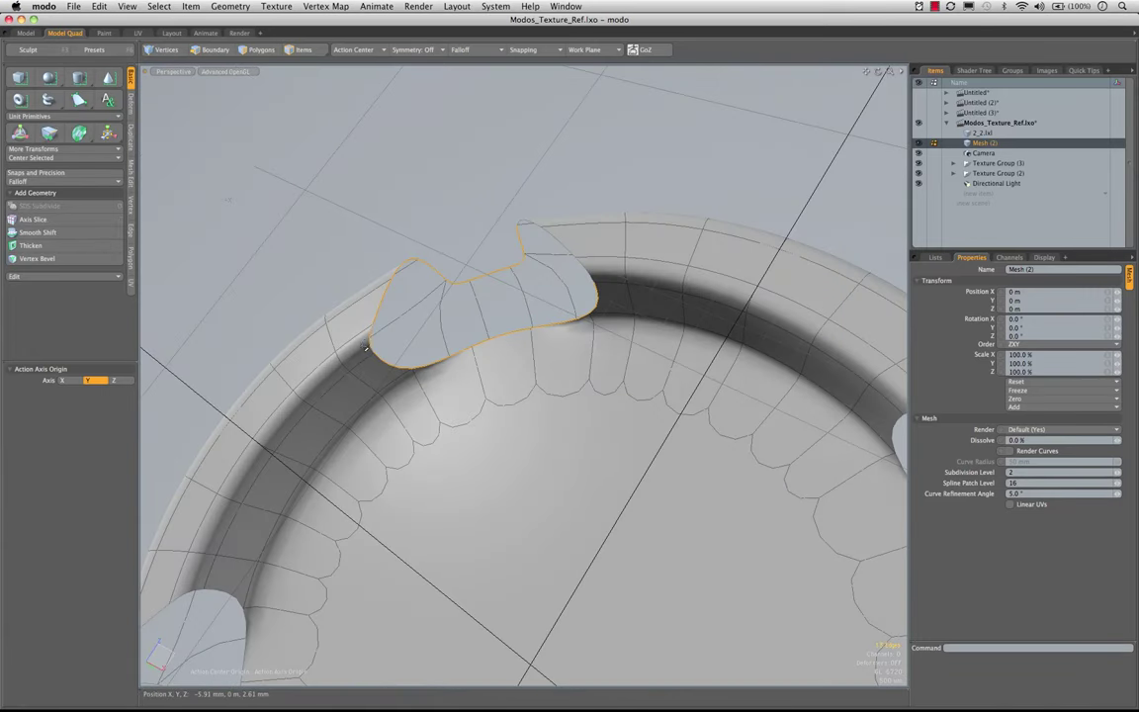
left_click_drag(427, 274, 636, 270, "alt")
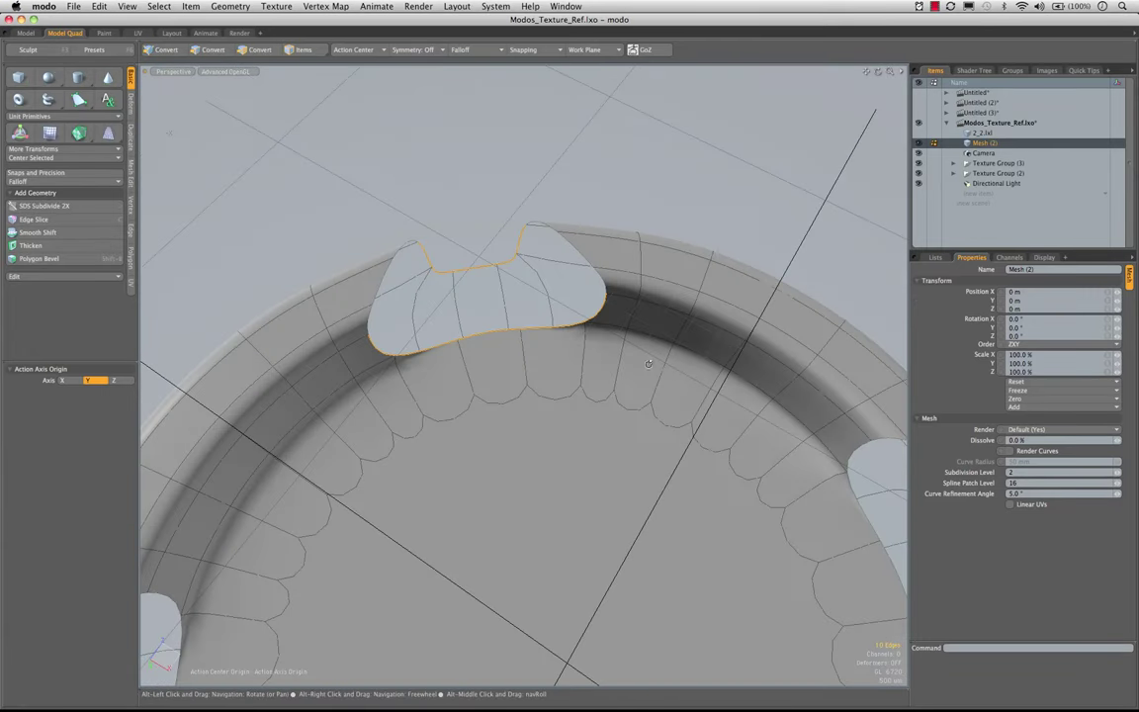
left_click(129, 233)
left_click(40, 139)
left_click(454, 158)
left_click_drag(514, 276, 539, 385, "alt")
scroll(480, 282, "up", 5)
- Select the bridged polygons of the notch and loop slice them in Symmetry mode with two cuts at 20%
key("space")
key("space")
left_click_drag(409, 313, 393, 316)
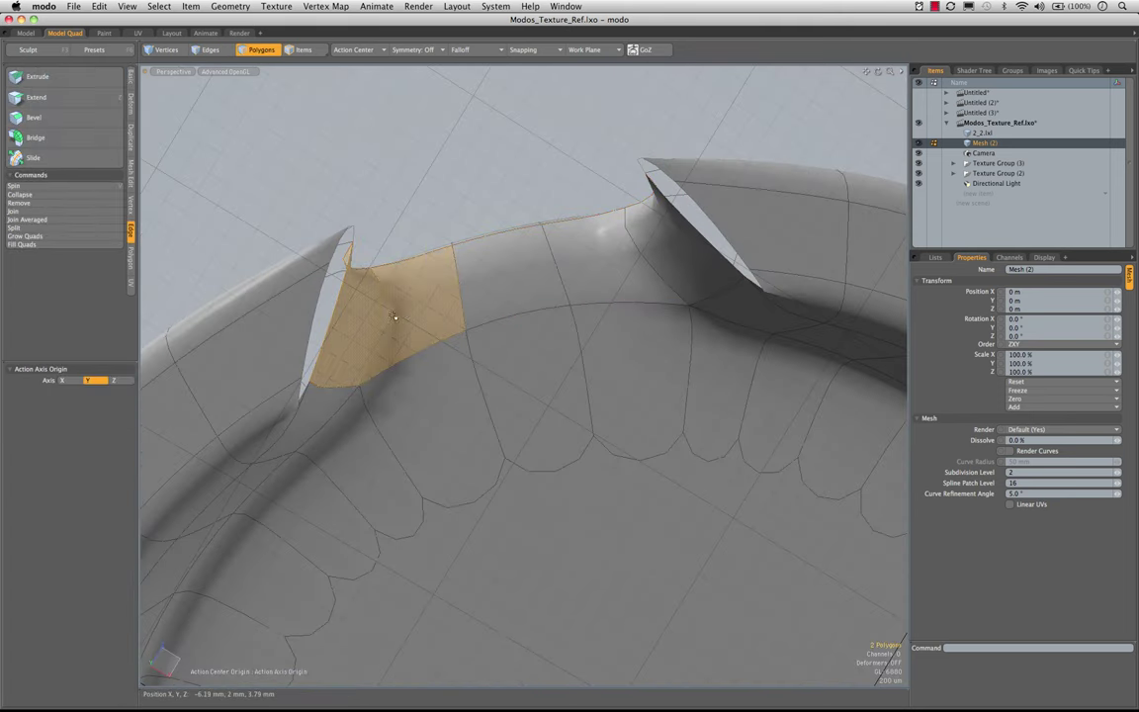
key("alt+c")
left_click(428, 202)
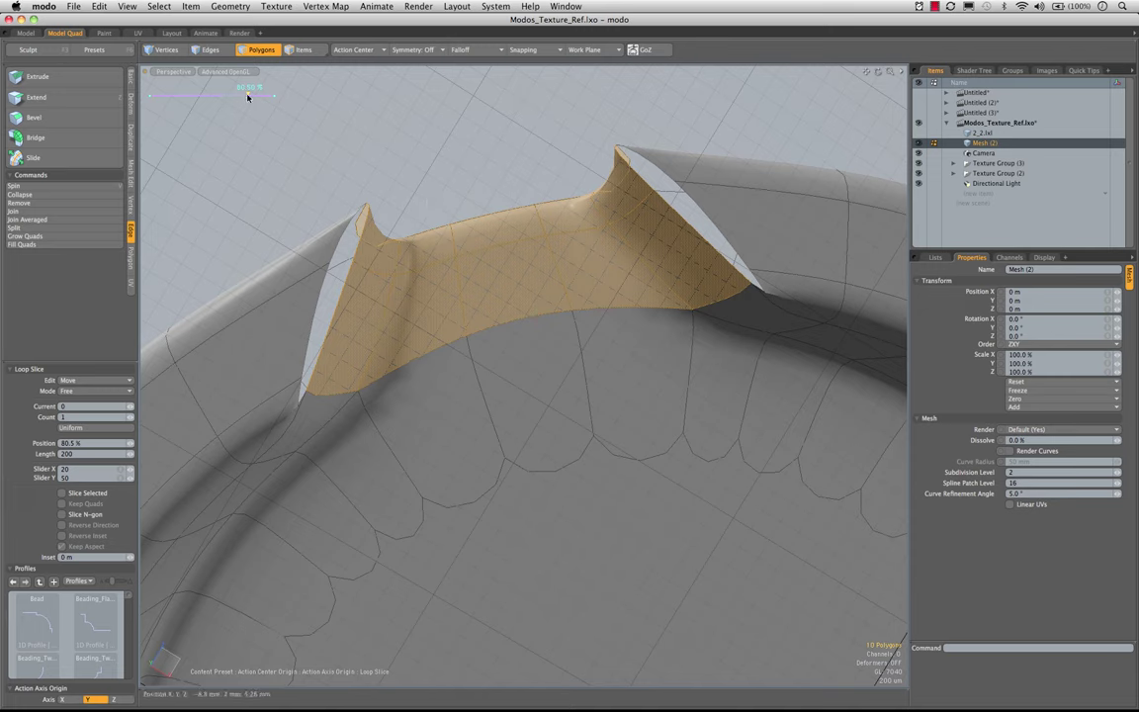
left_click(93, 391)
left_click(98, 411)
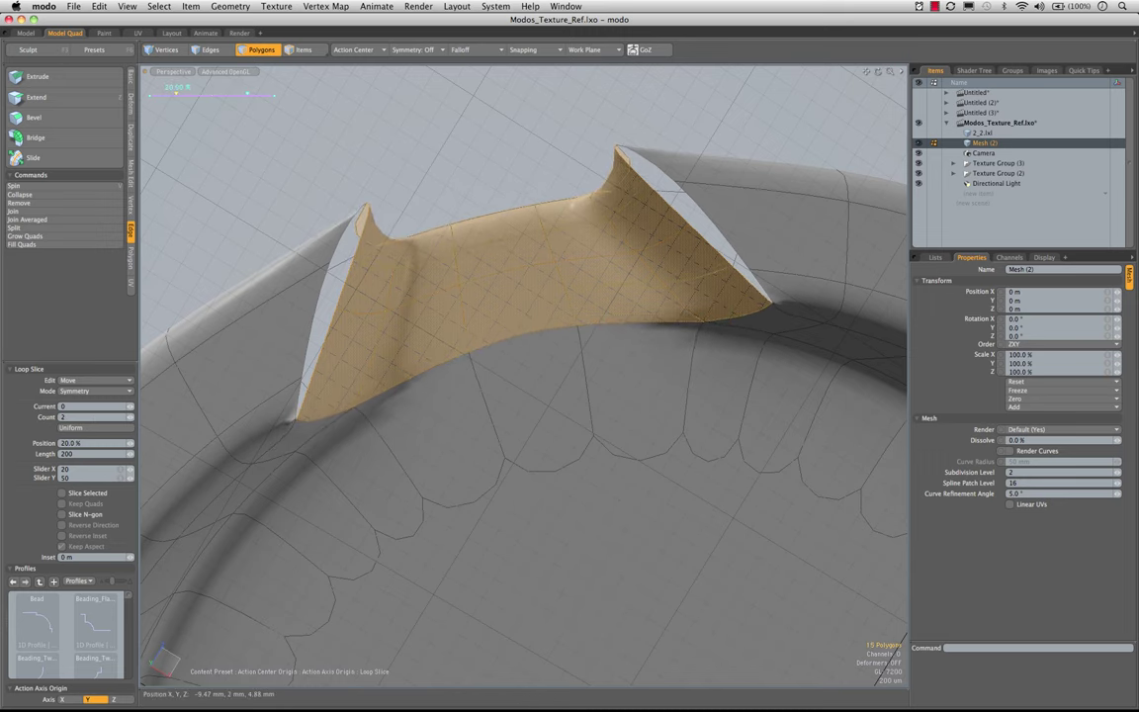
left_click_drag(566, 316, 666, 305, "alt")
key("space")
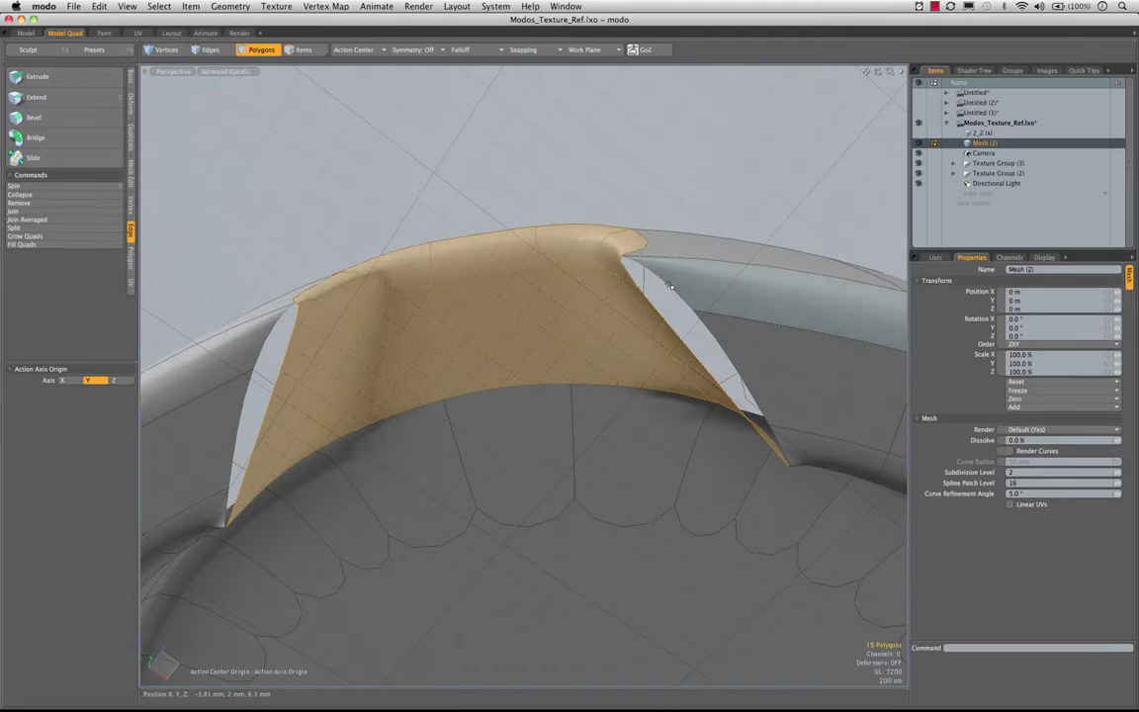
- Select the two facing open edges along one side gap of the notch and join them
key("space")
key("space")
left_click(665, 287)
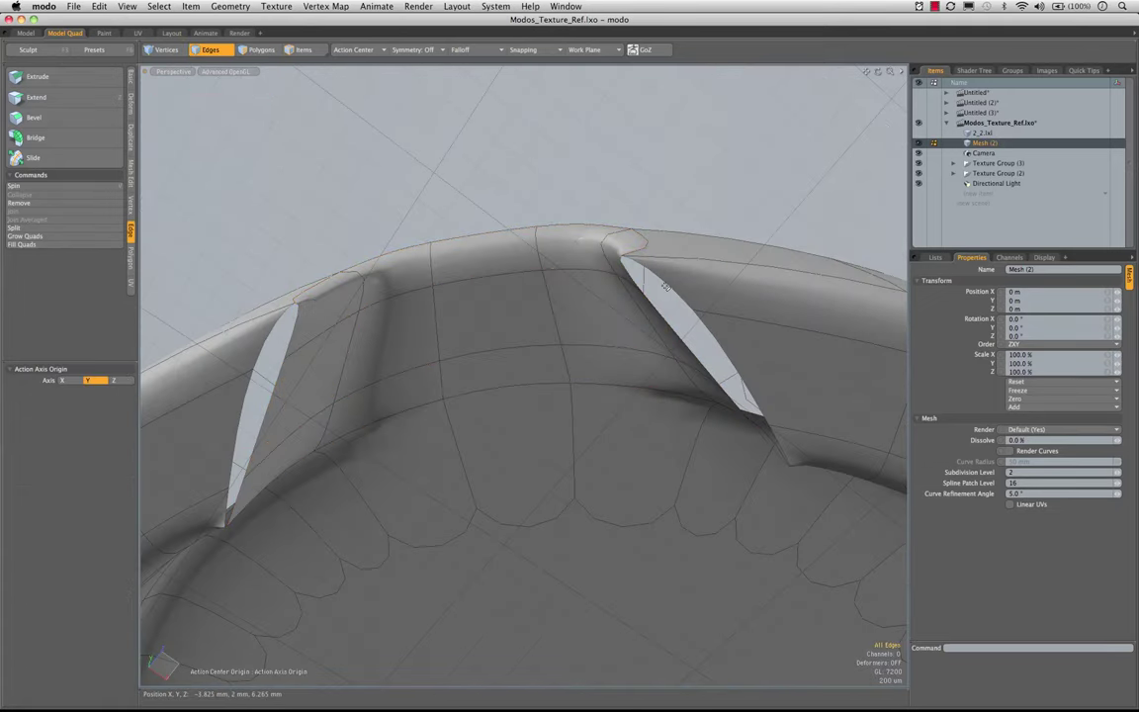
left_click_drag(667, 286, 667, 336, "alt")
left_click(590, 218)
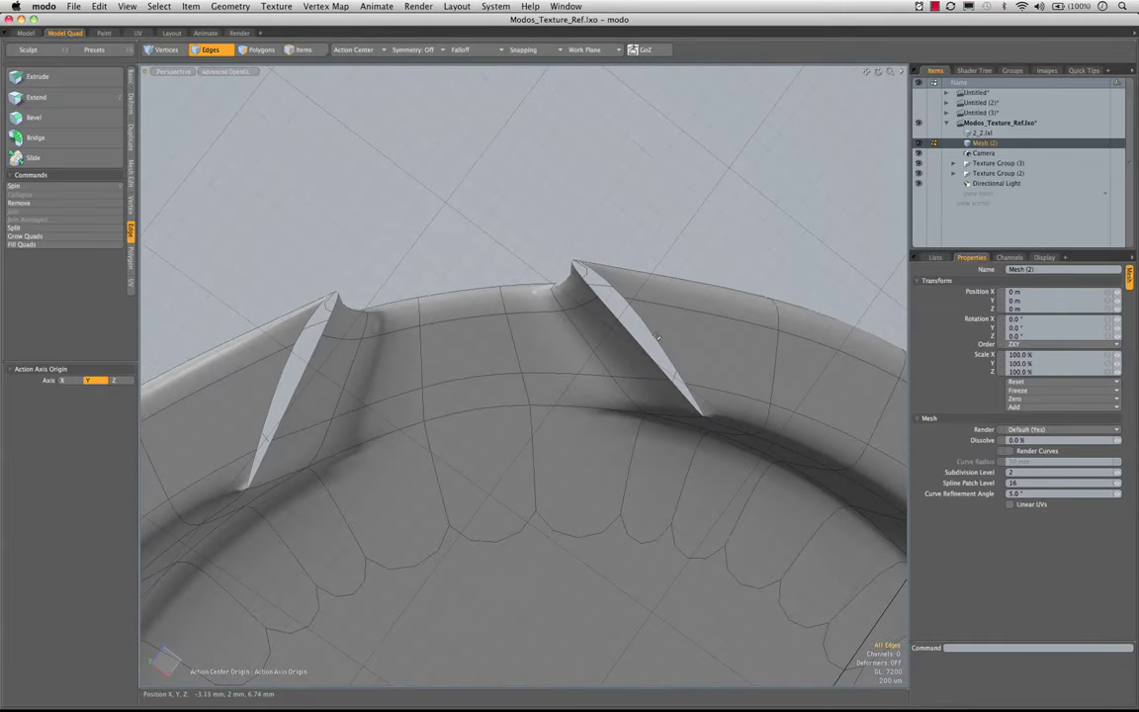
left_click_drag(564, 388, 519, 330, "alt")
left_click_drag(611, 315, 648, 265, "alt")
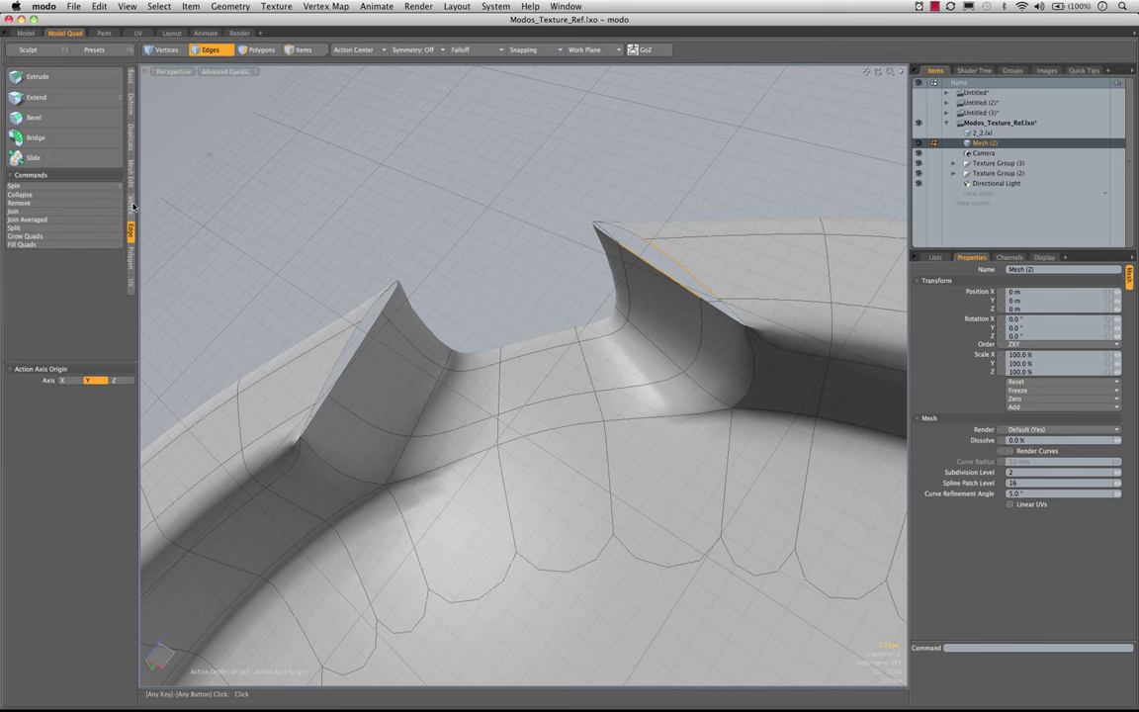
left_click(15, 211)
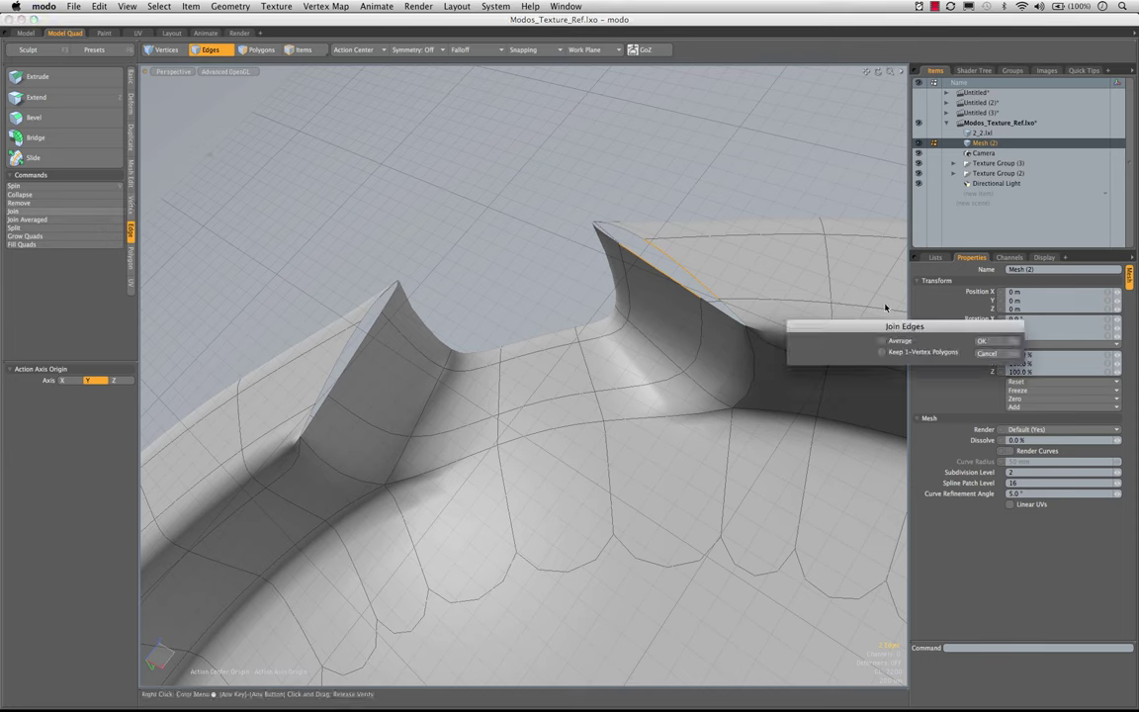
left_click(982, 343)
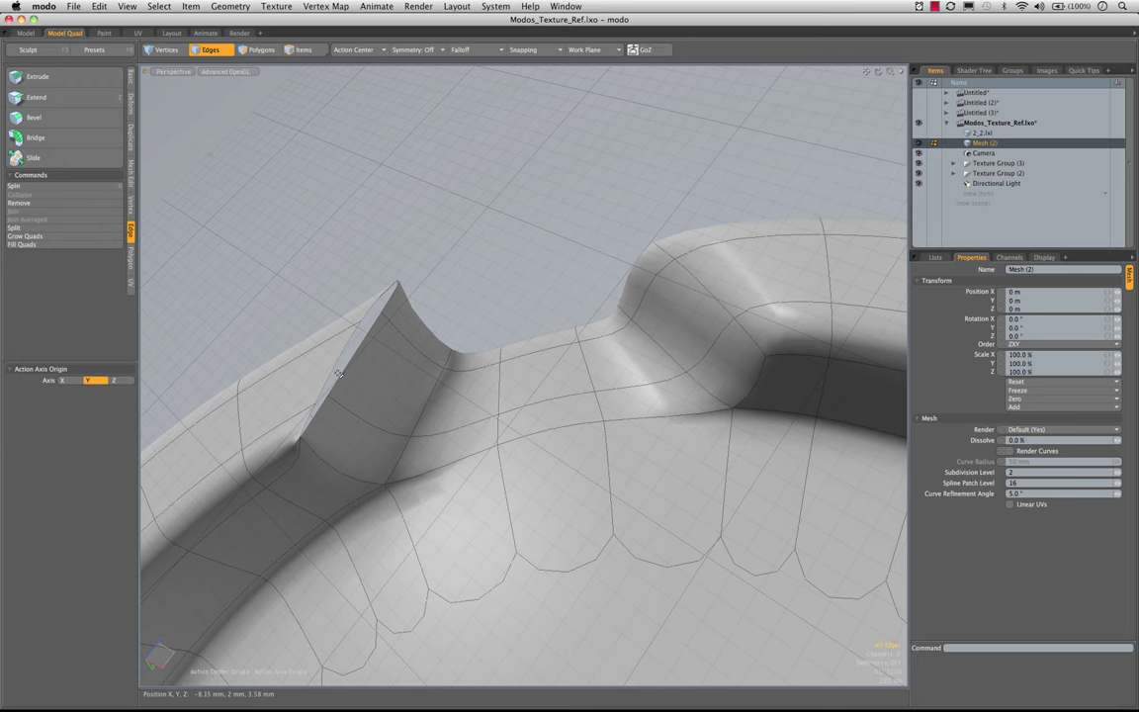
- Join the two facing open edges along the opposite side gap of the notch
left_click_drag(355, 378, 326, 354, "alt")
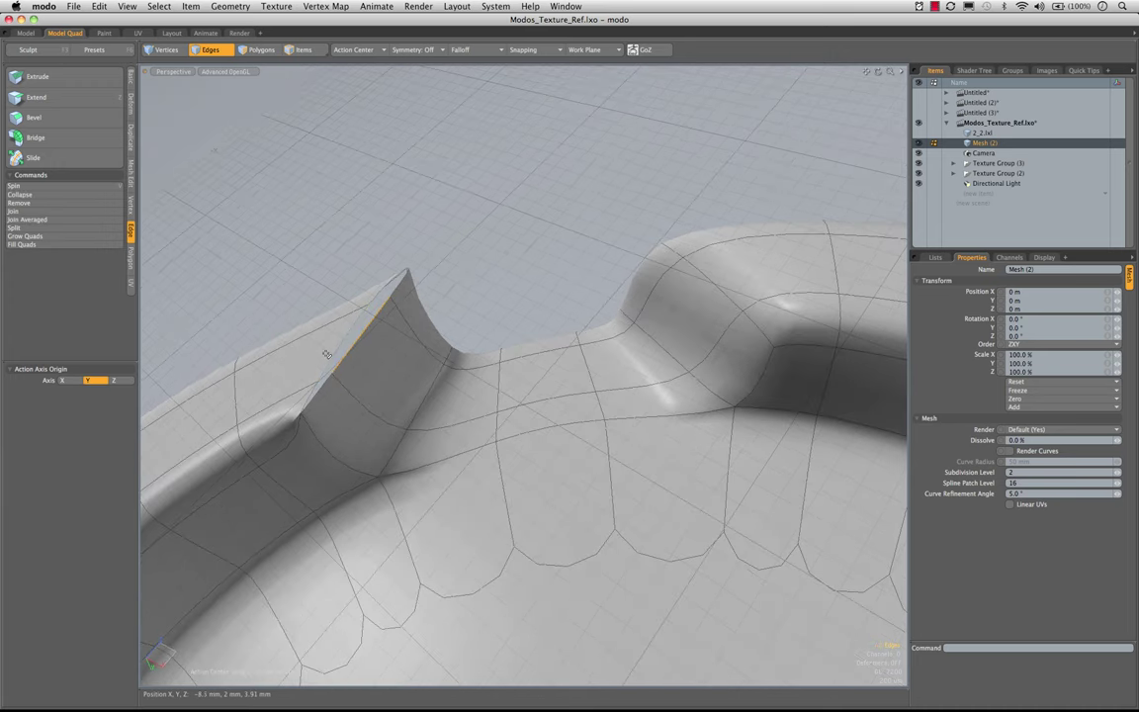
left_click(13, 212)
left_click(981, 341)
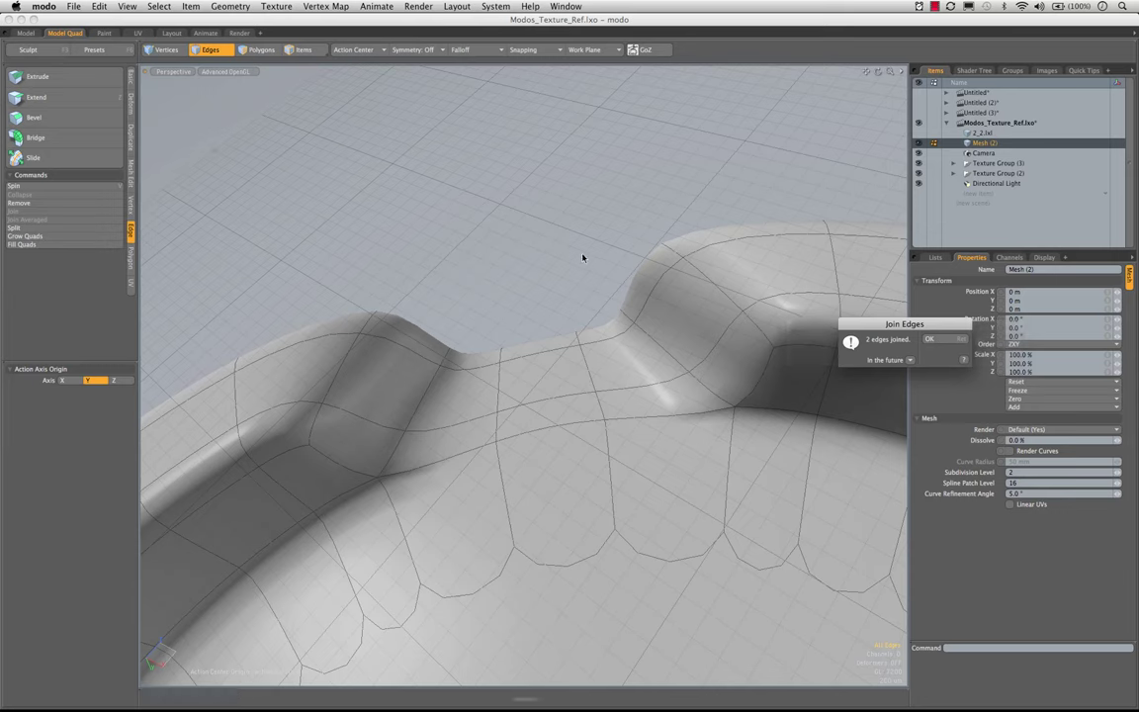
left_click(941, 343)
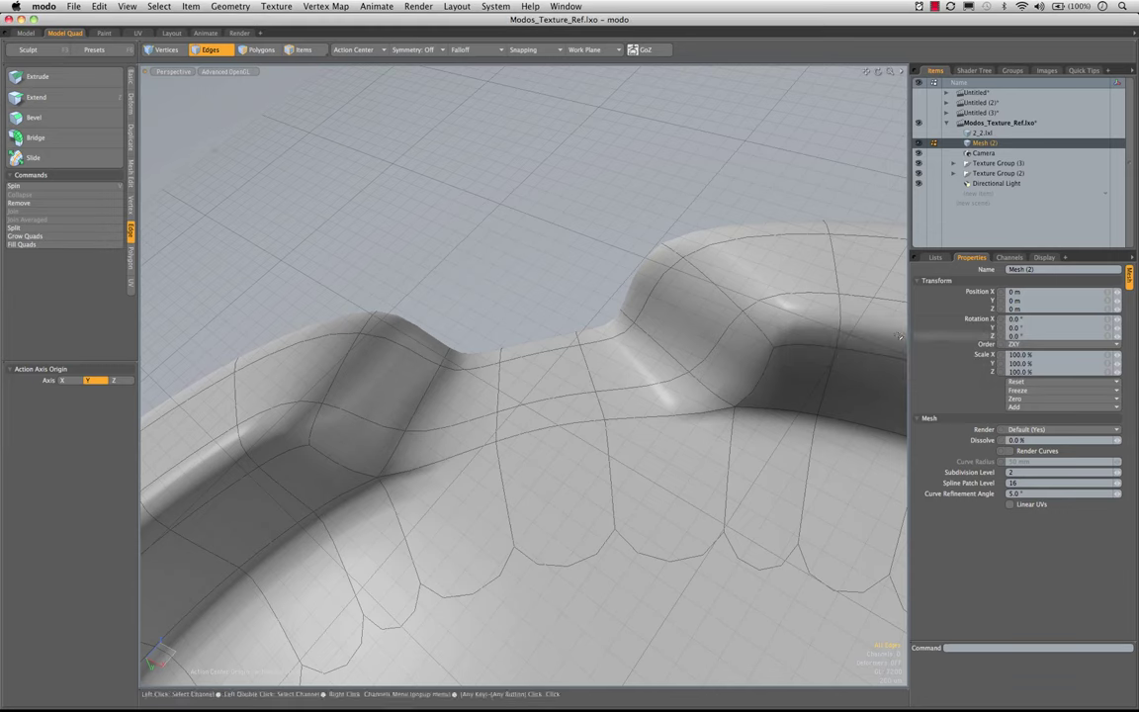
- Turn off subdivision smoothing and select the notch-floor vertex where the slice loop meets one side wall
key("Tab")
left_click_drag(518, 432, 687, 375, "alt")
scroll(512, 459, "down", 5)
left_click_drag(499, 336, 485, 316, "alt")
scroll(420, 271, "up", 5)
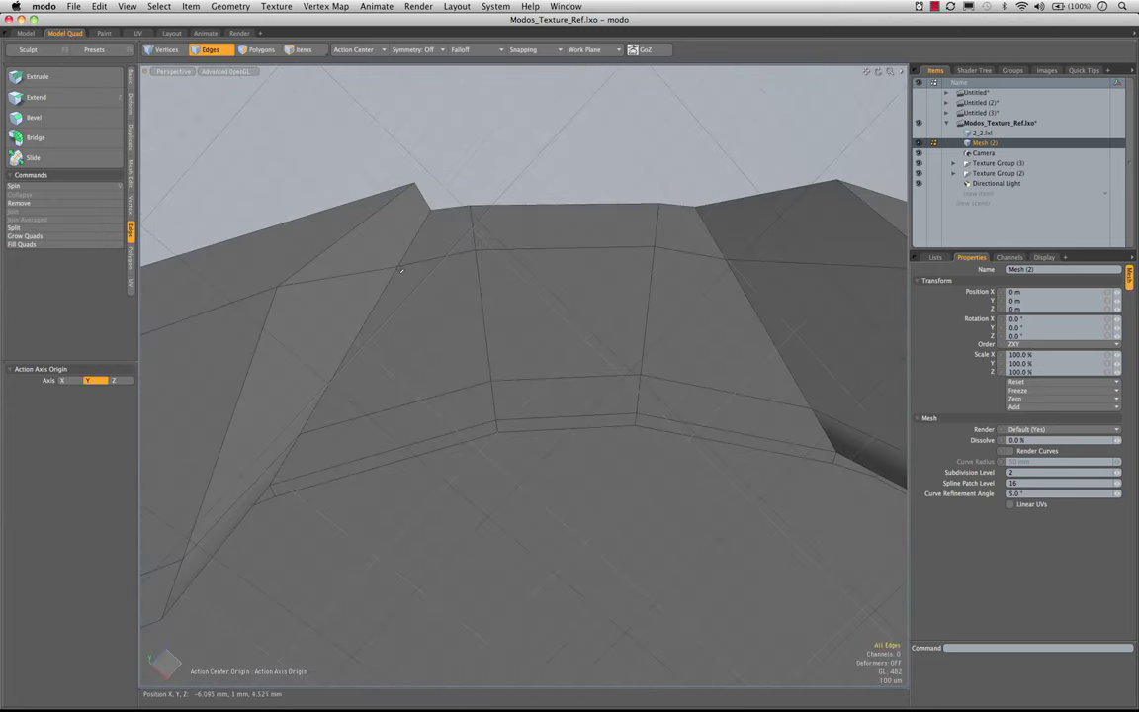
key("space")
key("space")
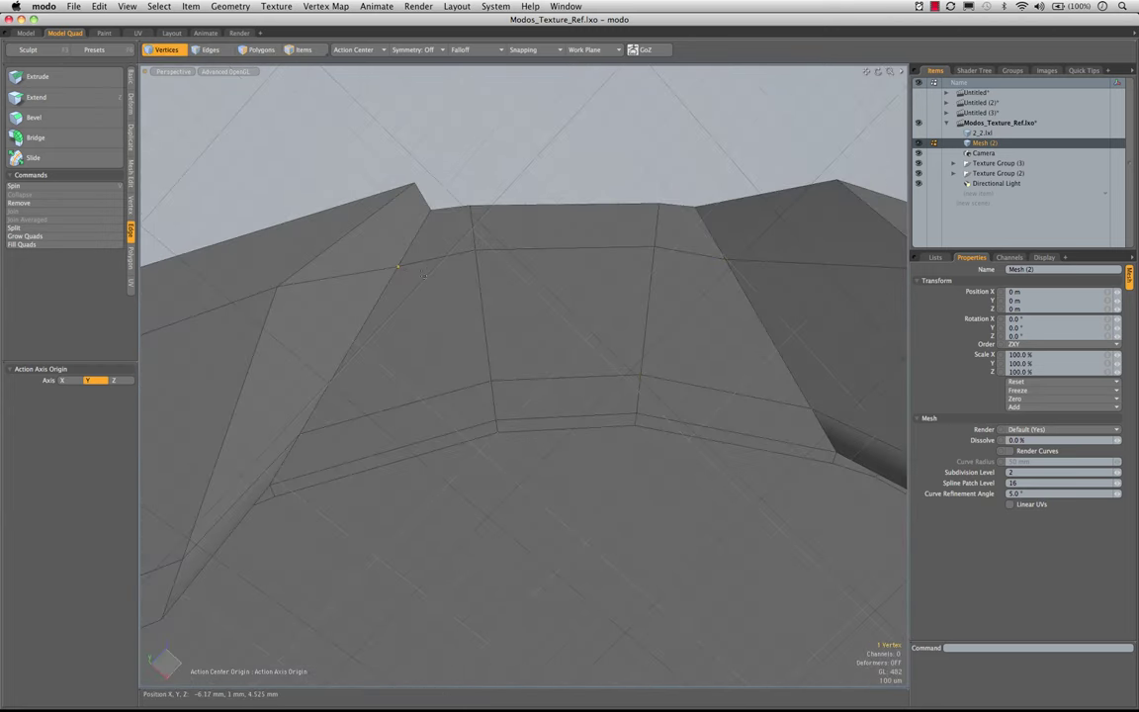
left_click_drag(423, 275, 518, 552, "alt")
- Start scaling with the action center set to Element, centred on the matching rim vertex, and the action axis set to Auto
key("r")
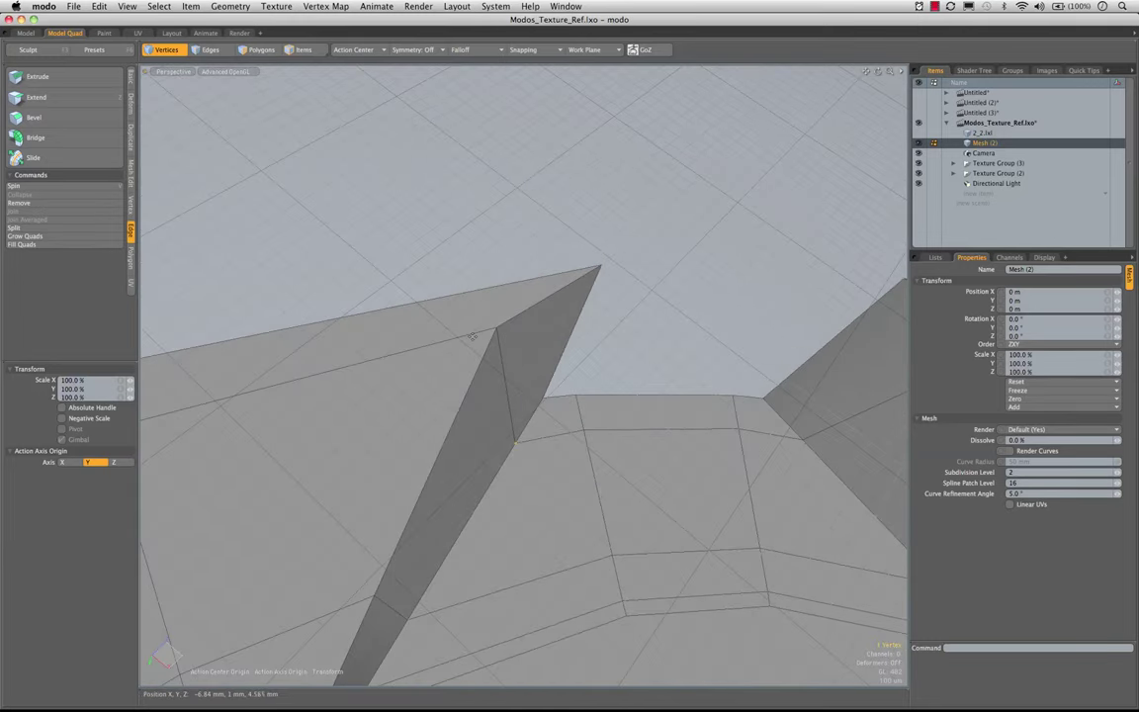
left_click(362, 49)
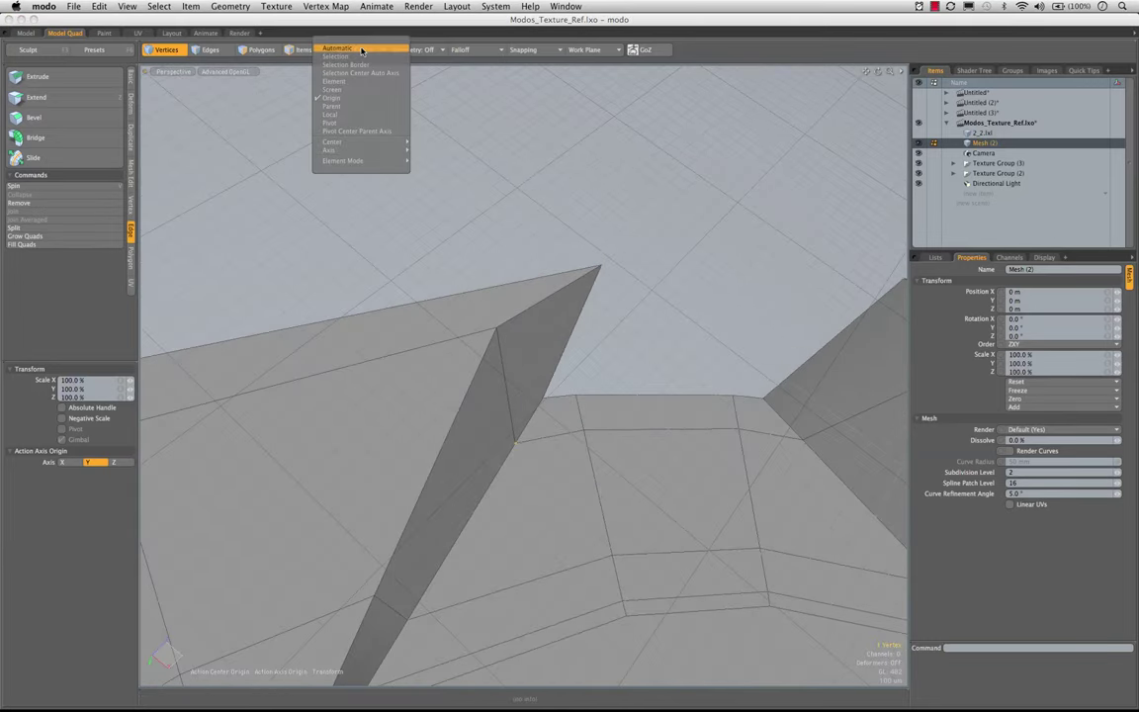
left_click(353, 82)
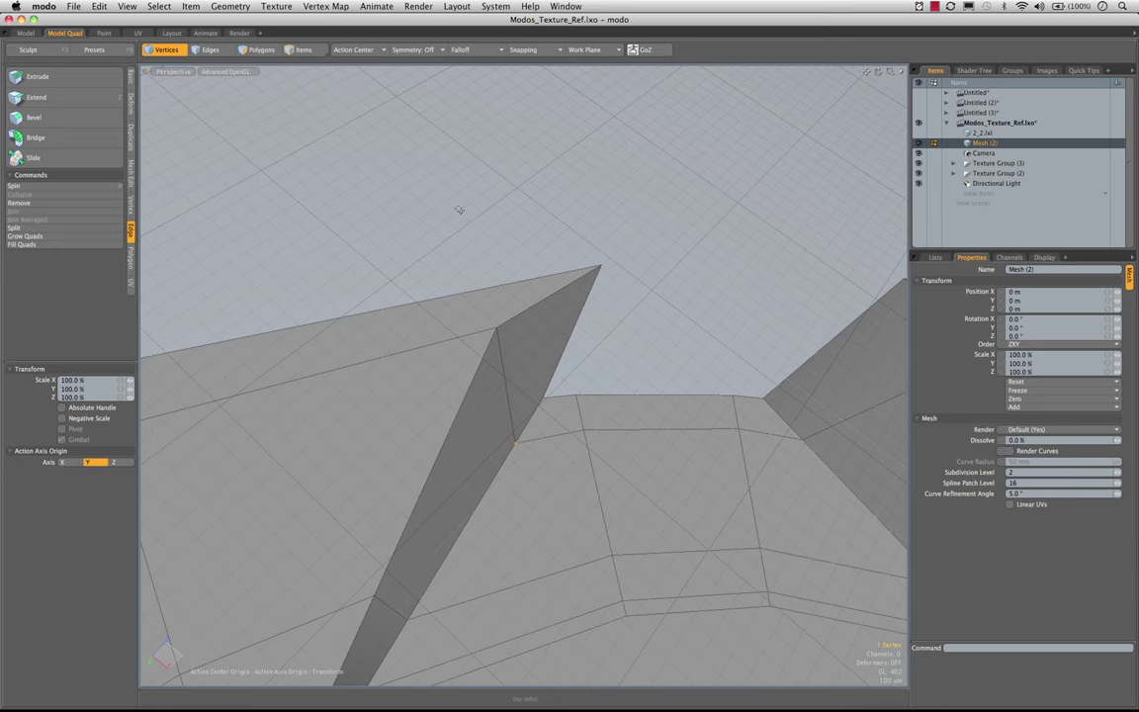
left_click(496, 328)
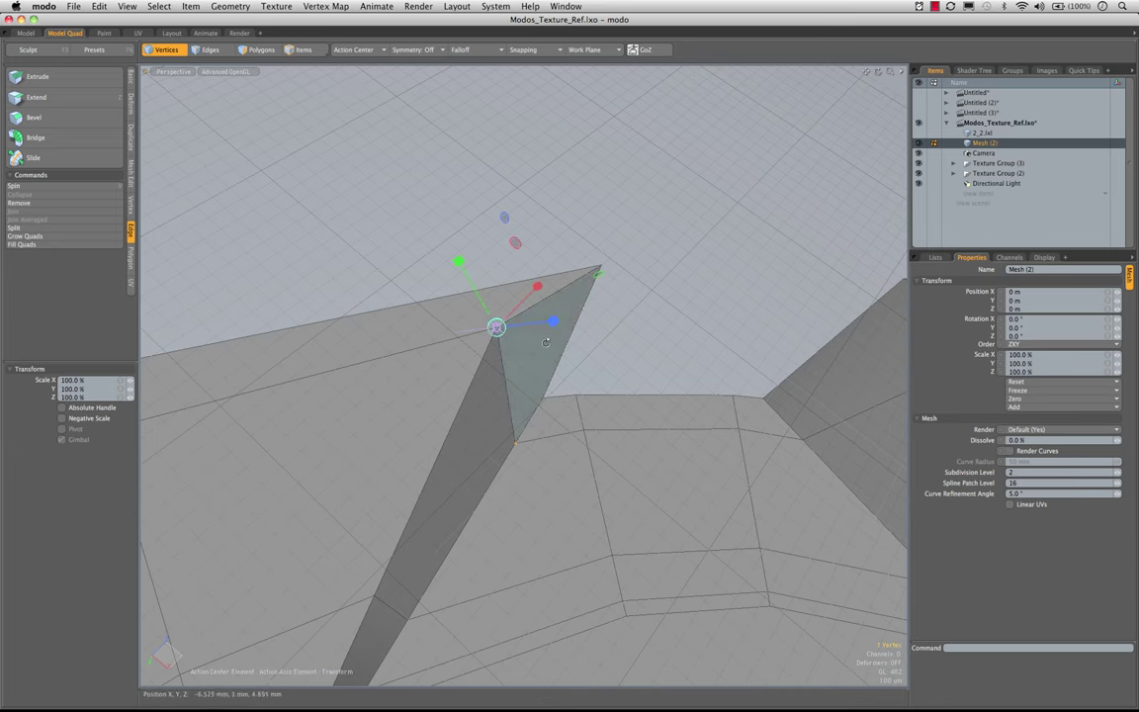
left_click_drag(524, 341, 545, 302, "alt")
left_click(355, 49)
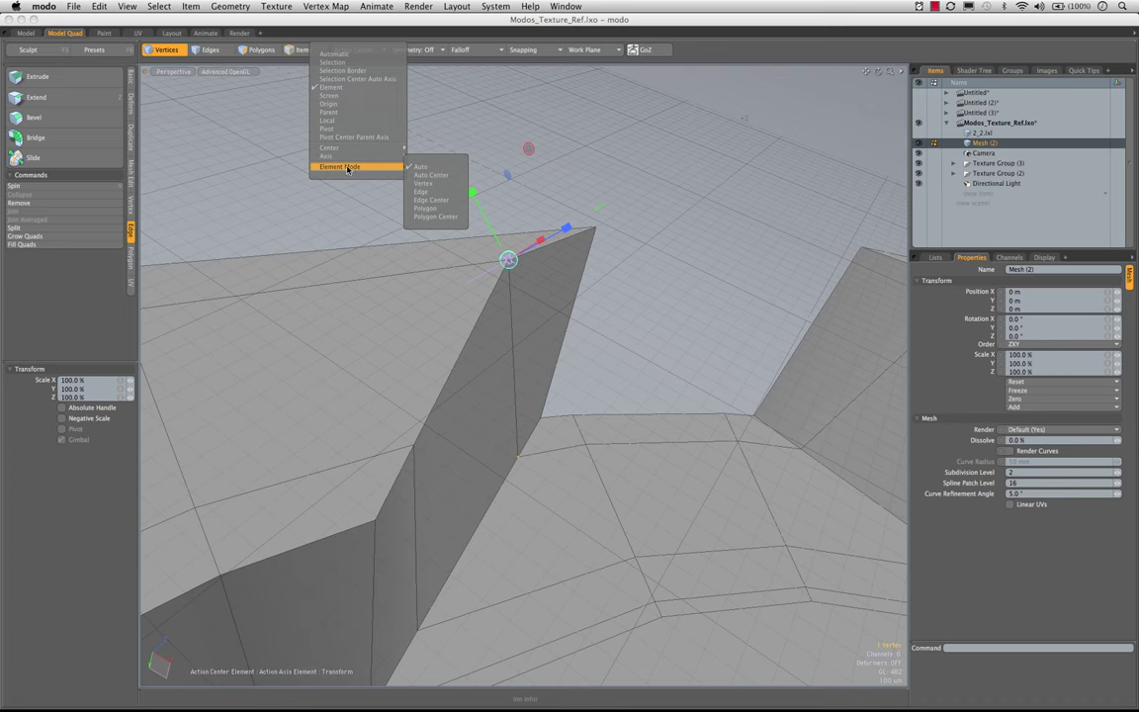
mouse_move(343, 160)
left_click(422, 156)
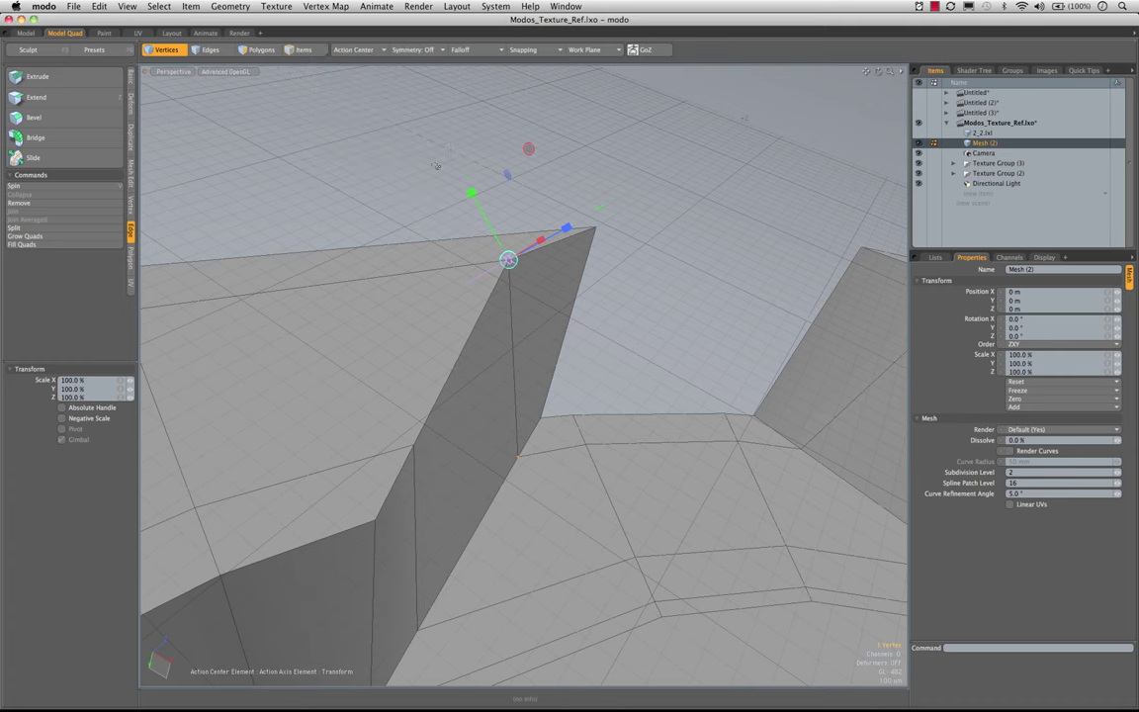
- Scale the selected vertex to 0% in X and Z to align it with the rim vertex of the same wall
left_click_drag(473, 234, 494, 296, "alt")
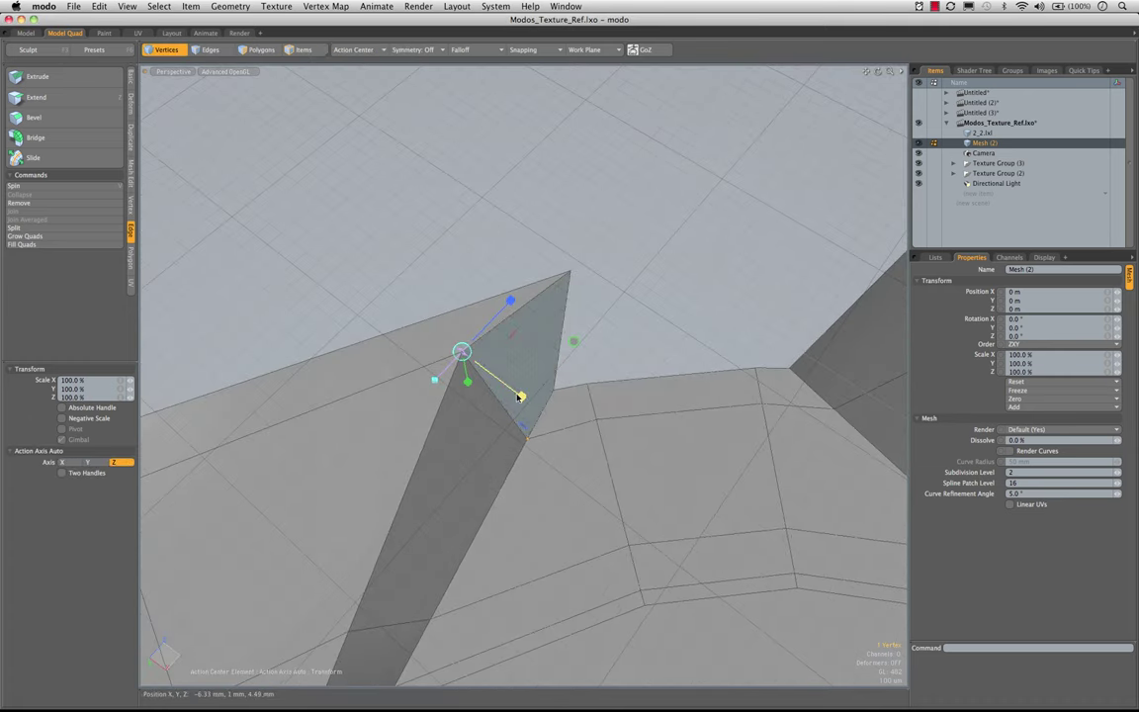
left_click_drag(518, 398, 456, 347)
left_click_drag(613, 447, 613, 545, "alt")
left_click_drag(520, 354, 516, 357)
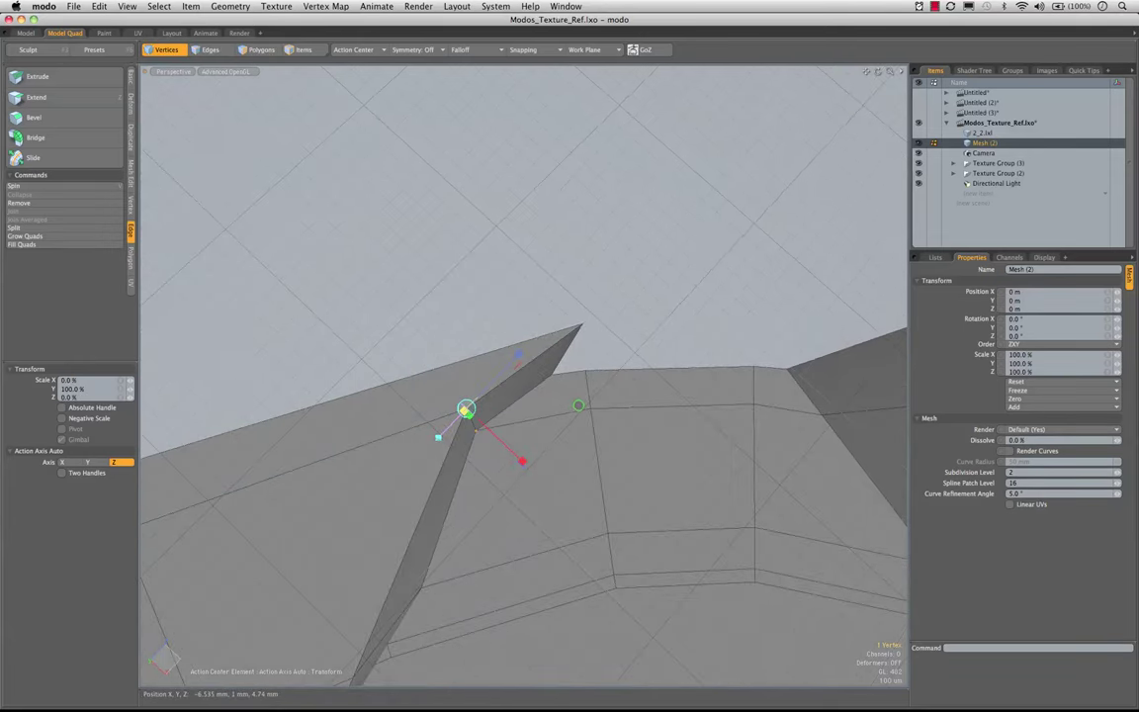
left_click_drag(578, 475, 579, 407, "alt")
scroll(579, 406, "down", 5)
left_click_drag(516, 470, 617, 442, "alt")
- Scale the corresponding vertex on the opposite notch wall to 0% in X and Z about its rim vertex, and clear the selection
key("space")
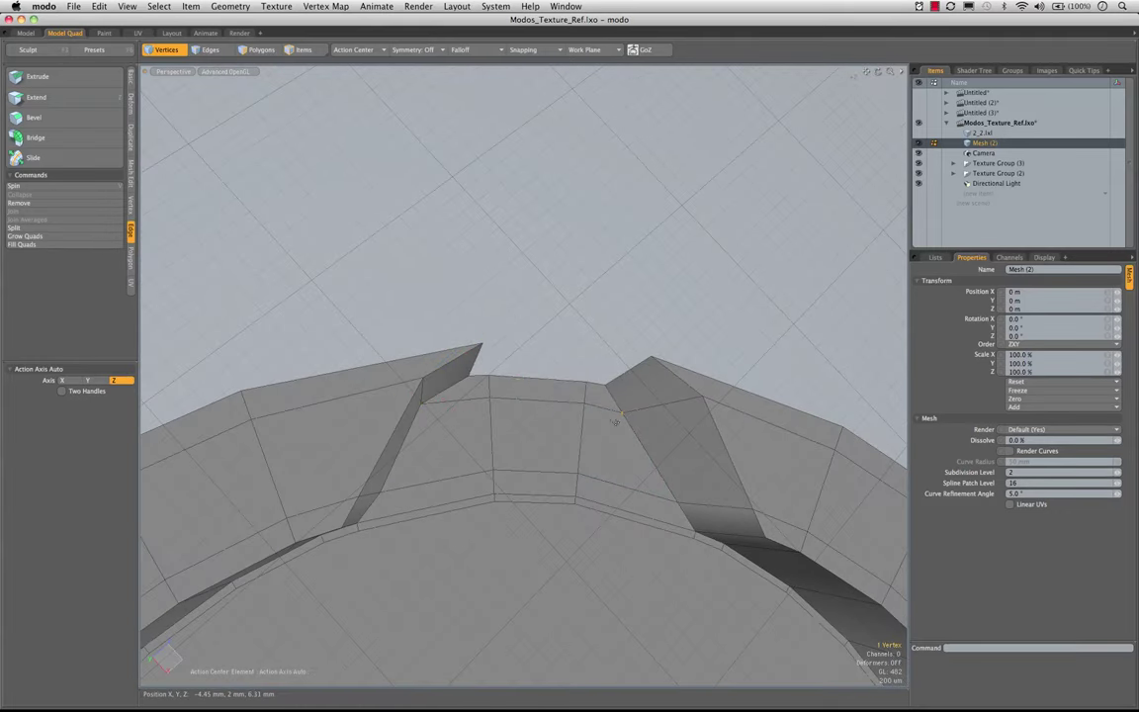
key("r")
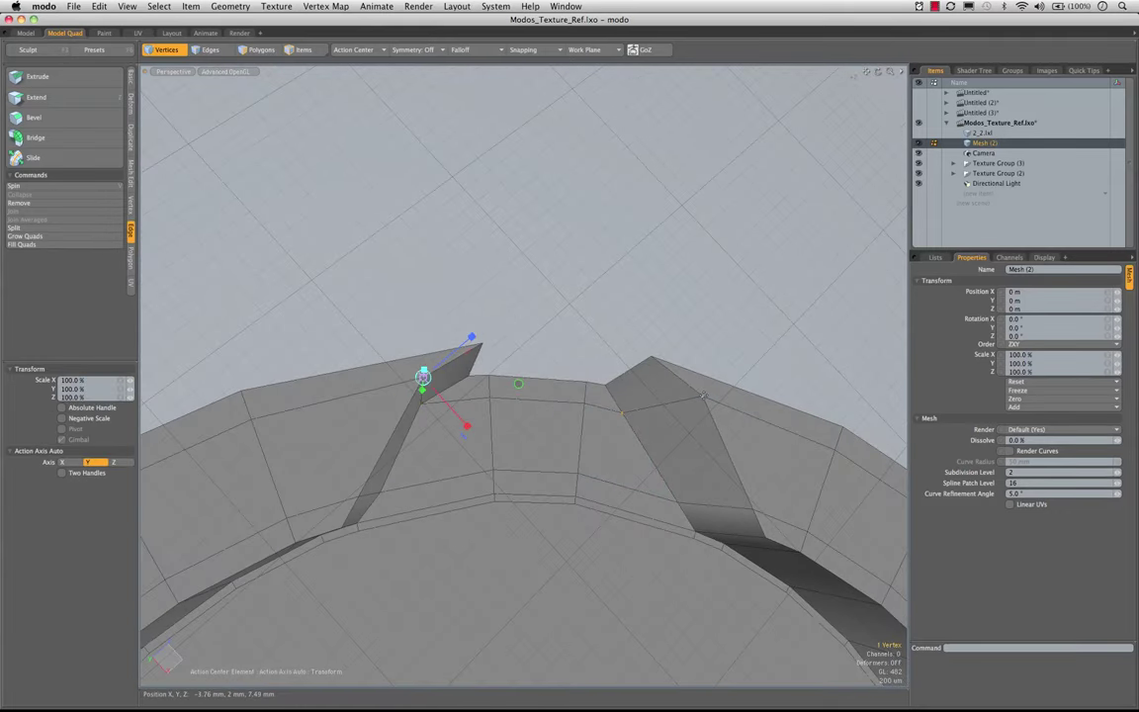
left_click_drag(706, 425, 599, 426, "alt")
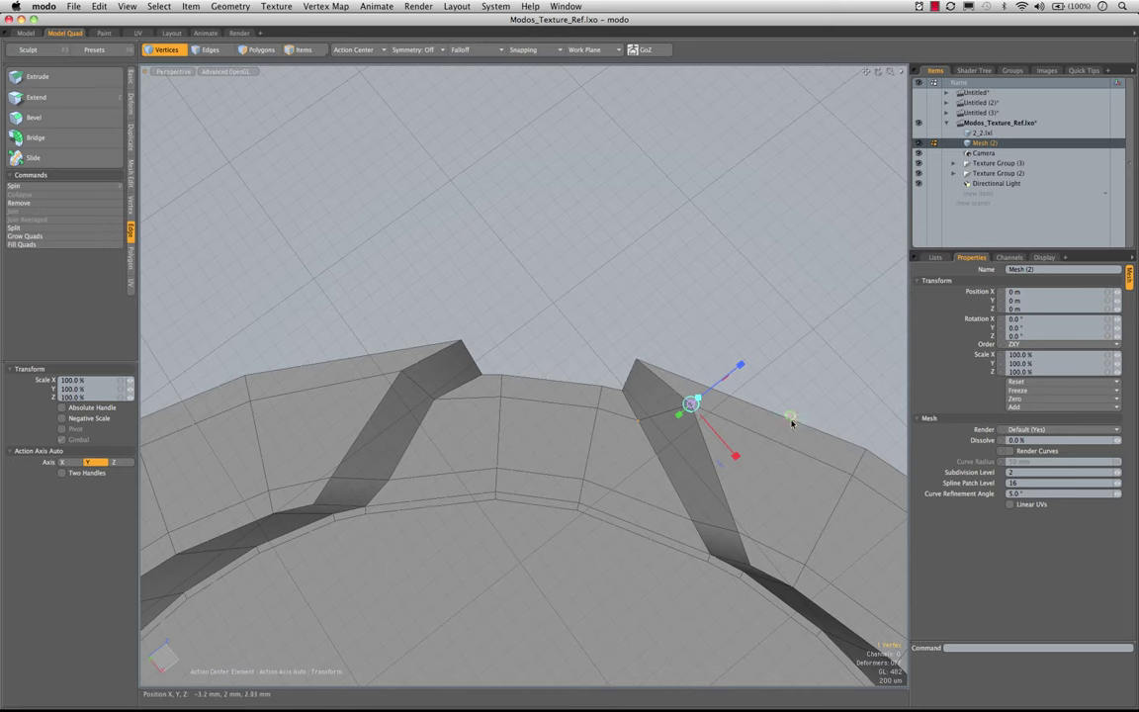
left_click_drag(789, 417, 786, 421)
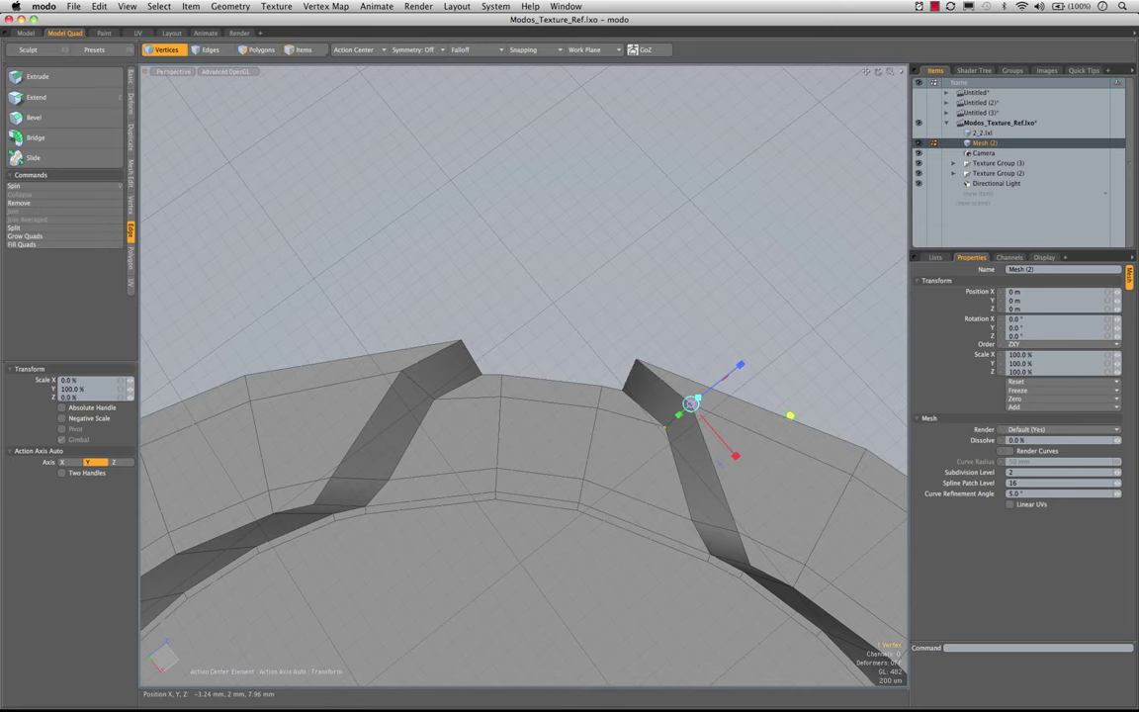
key("space")
left_click(464, 238)
- Preview the finished notch with subdivision smoothing, switch back to the plain cage, and examine the remaining open notches of the underside
left_click_drag(535, 378, 577, 381, "alt")
scroll(601, 406, "down", 3)
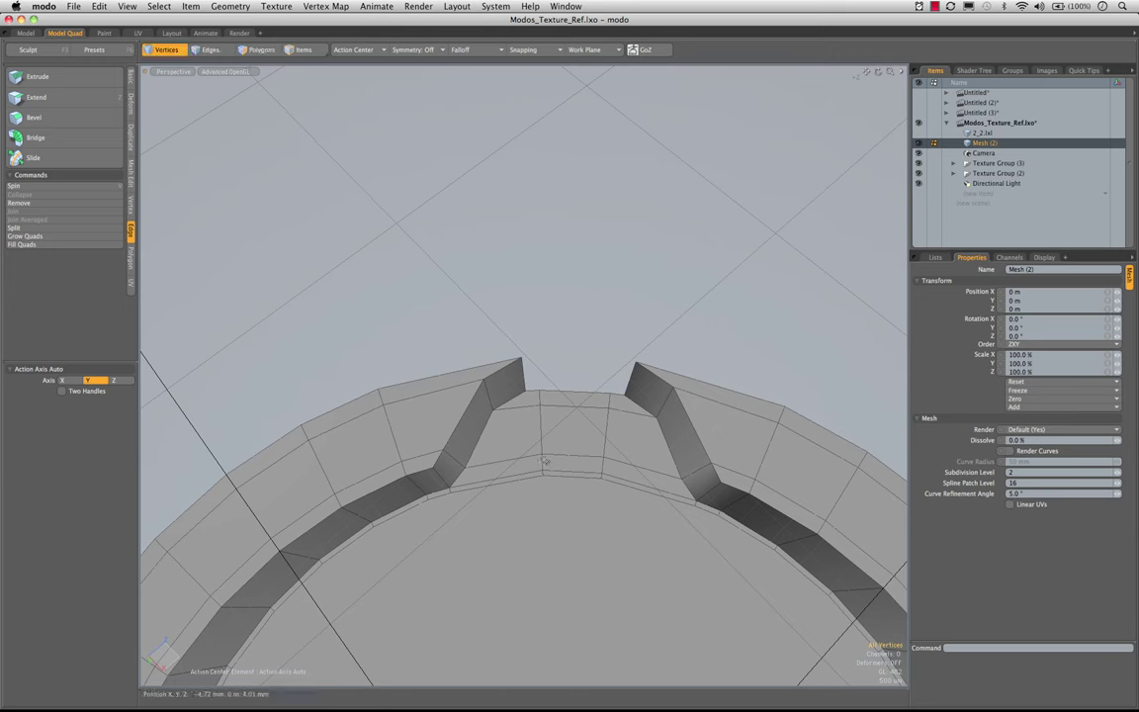
key("Tab")
key("Tab")
left_click_drag(606, 460, 605, 480, "alt")
left_click_drag(605, 480, 566, 305, "ctrl+alt")
left_click_drag(565, 305, 581, 313, "alt")
left_click_drag(584, 380, 599, 271, "alt+shift")
scroll(606, 414, "down", 2)
left_click_drag(601, 416, 520, 289, "alt+shift")
left_click_drag(556, 218, 494, 219, "alt")
scroll(550, 187, "up", 4)
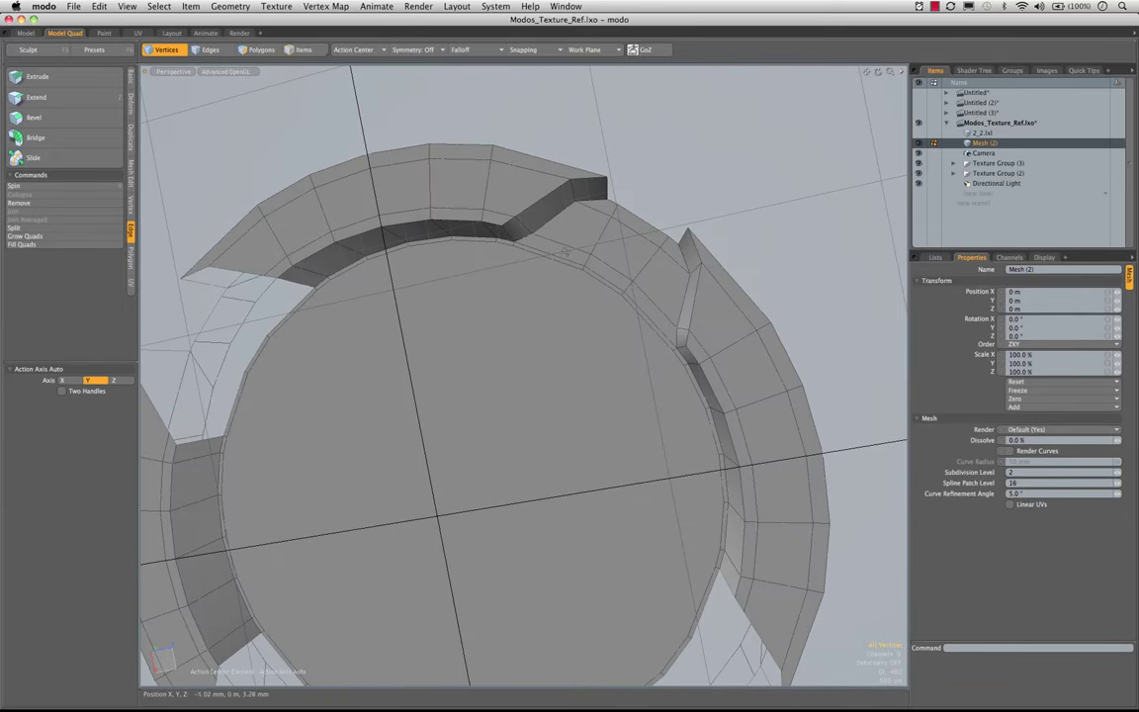
- Select the floor and wall polygons of the finished notch on the underside
key("3")
left_click(553, 244)
left_click(559, 215, "shift")
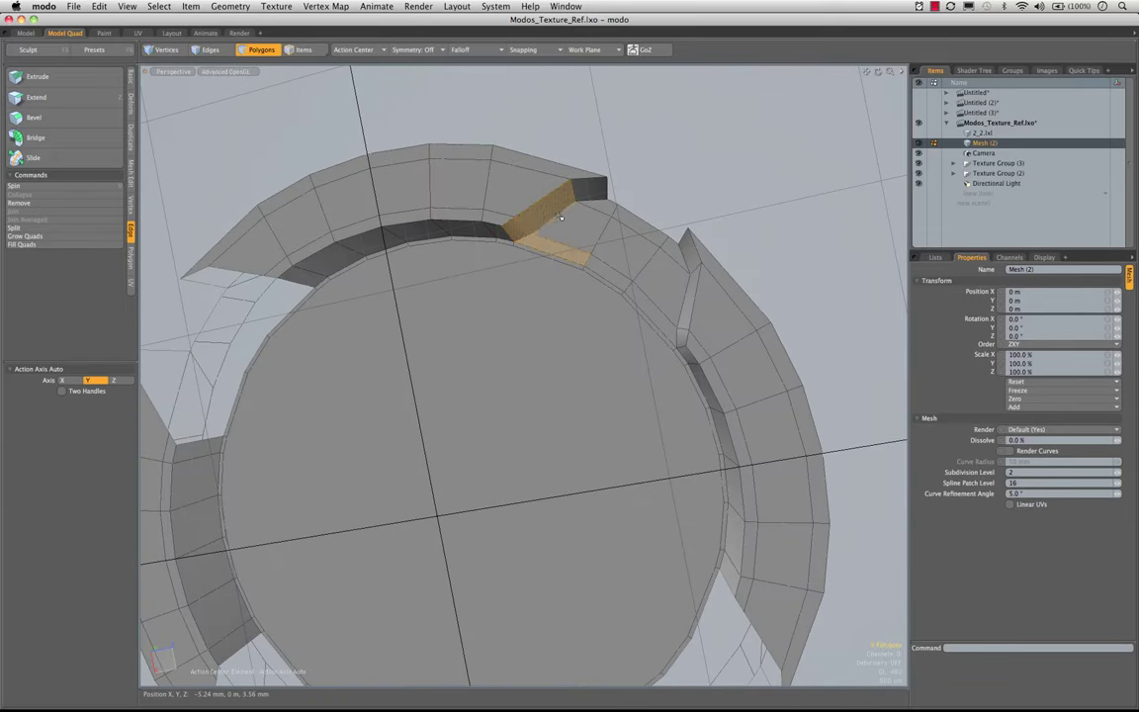
mouse_move(588, 198)
left_mouse_down()
mouse_move(627, 231)
mouse_move(681, 346)
left_mouse_up()
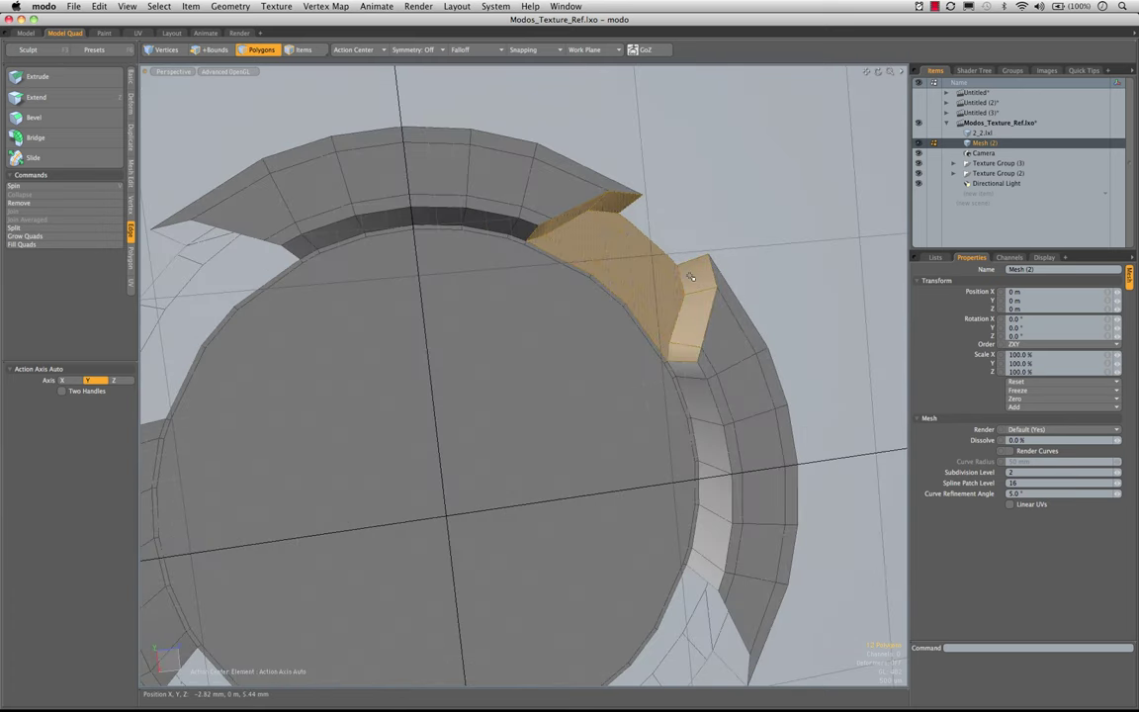
left_click_drag(620, 251, 633, 274, "alt")
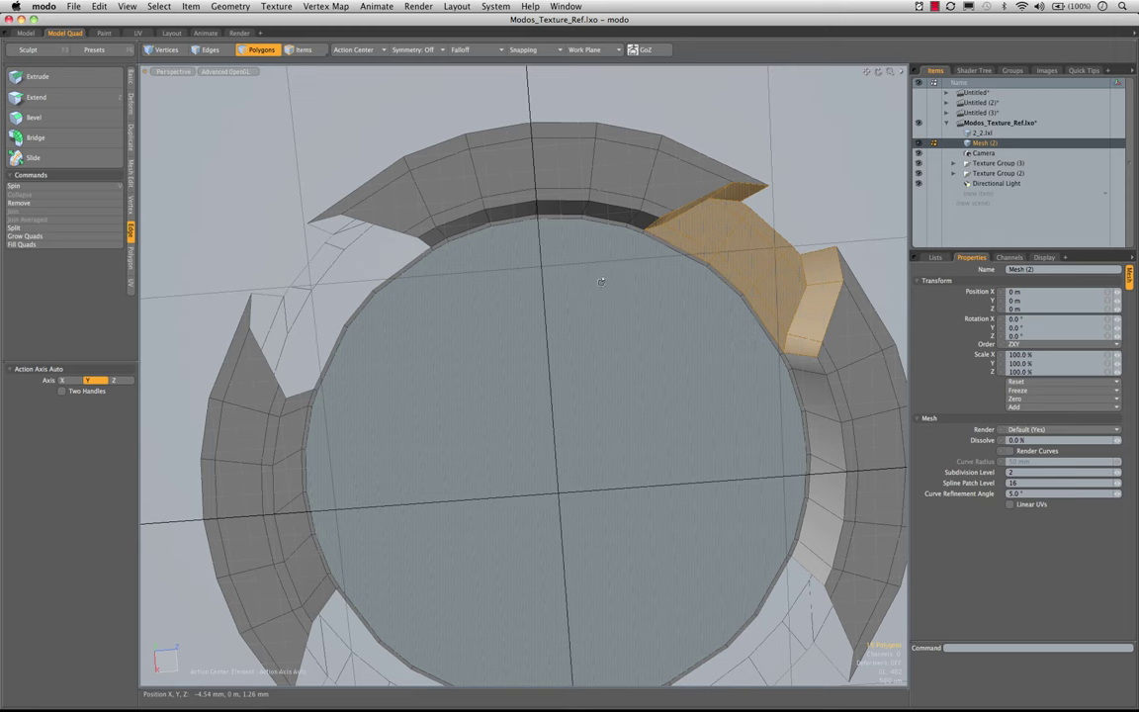
- Mirror the selected notch polygons across the Z axis, with inverted polygons and merged vertices, to fill the neighbouring open notch
key("v")
left_click(995, 343)
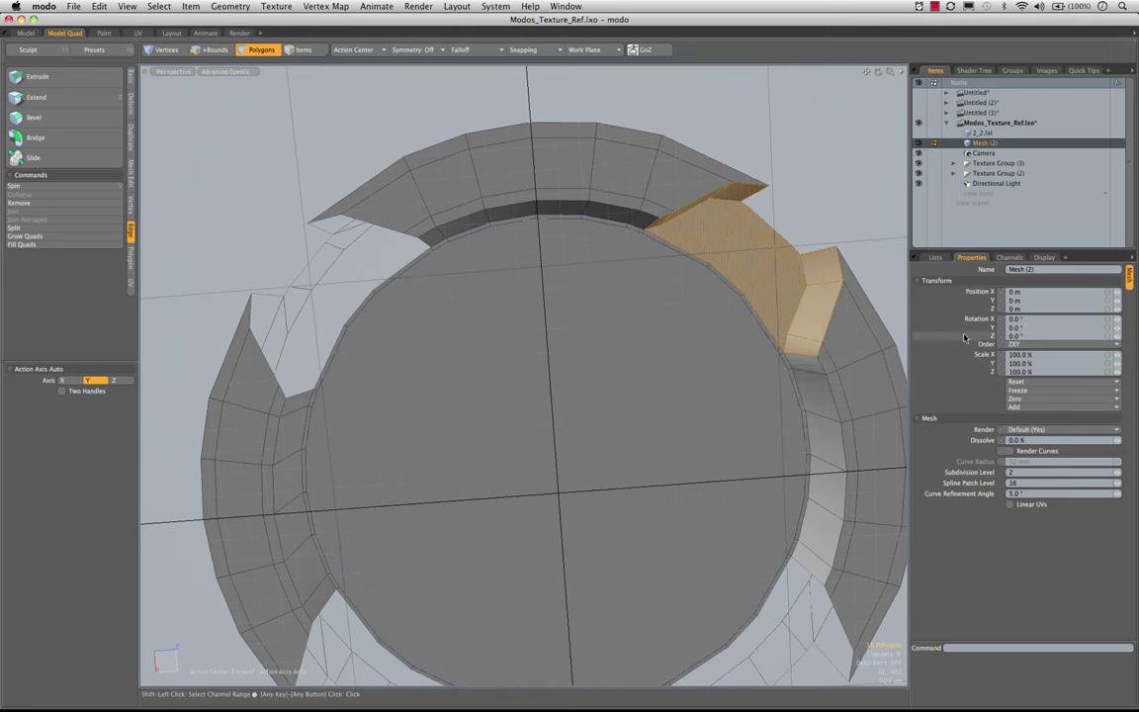
key("shift+v")
left_click_drag(502, 263, 474, 277, "alt")
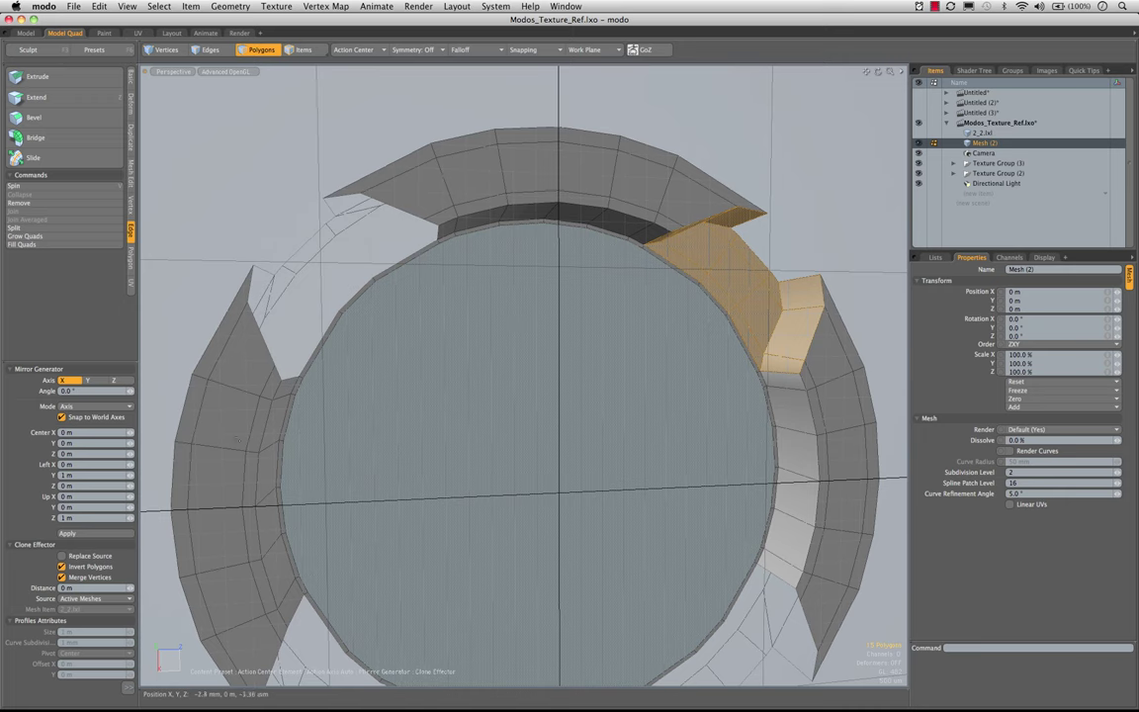
left_click(81, 537)
- Mirror the same notch polygons across the X axis to fill a third notch, and leave the mirror tool
mouse_move(509, 382)
left_mouse_down("alt")
mouse_move(557, 374)
mouse_move(501, 402)
mouse_move(549, 414)
mouse_move(605, 382)
left_mouse_up("alt")
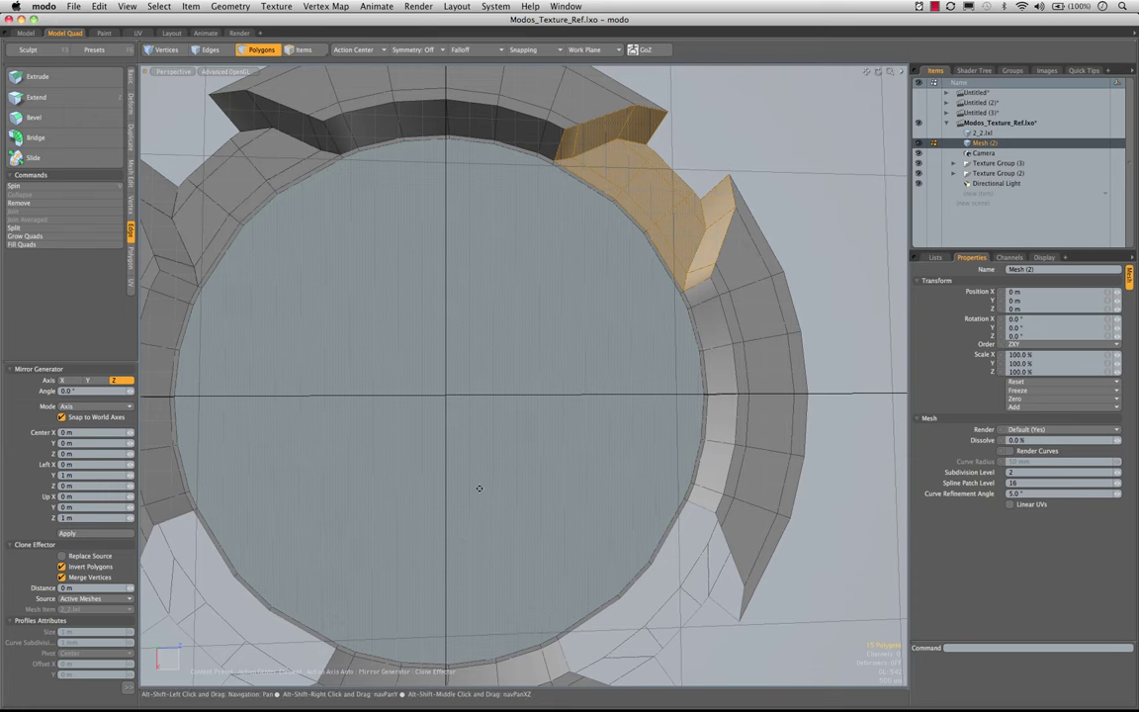
left_click_drag(477, 488, 522, 427, "alt+shift")
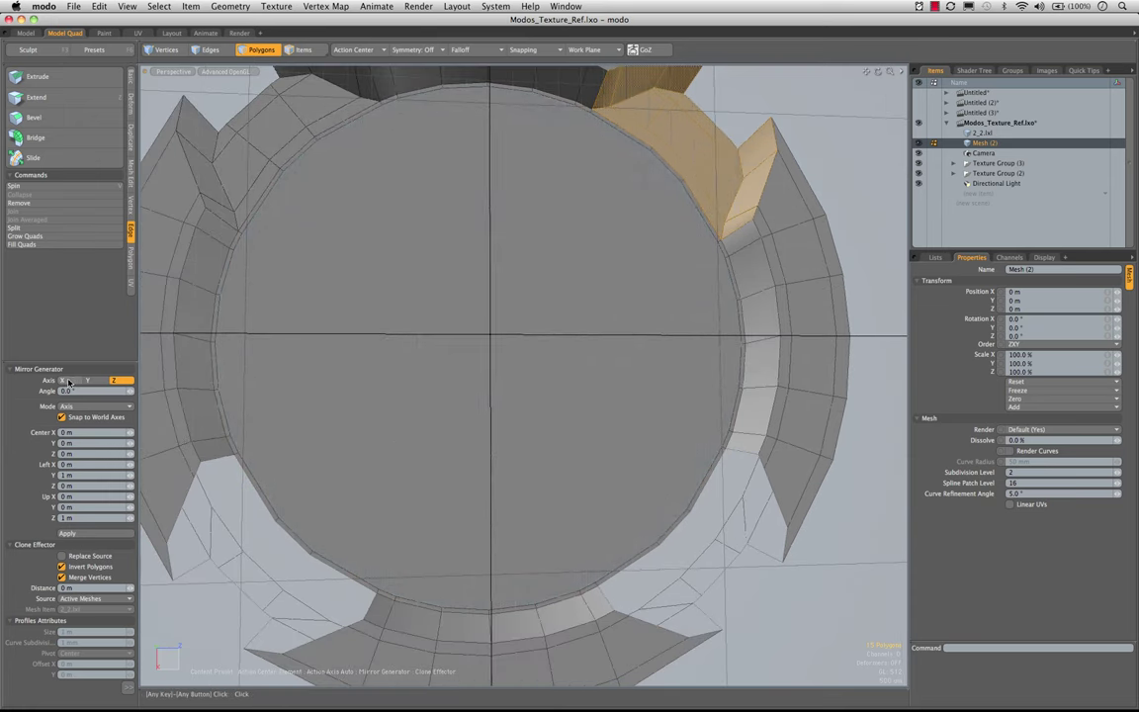
left_click(89, 535)
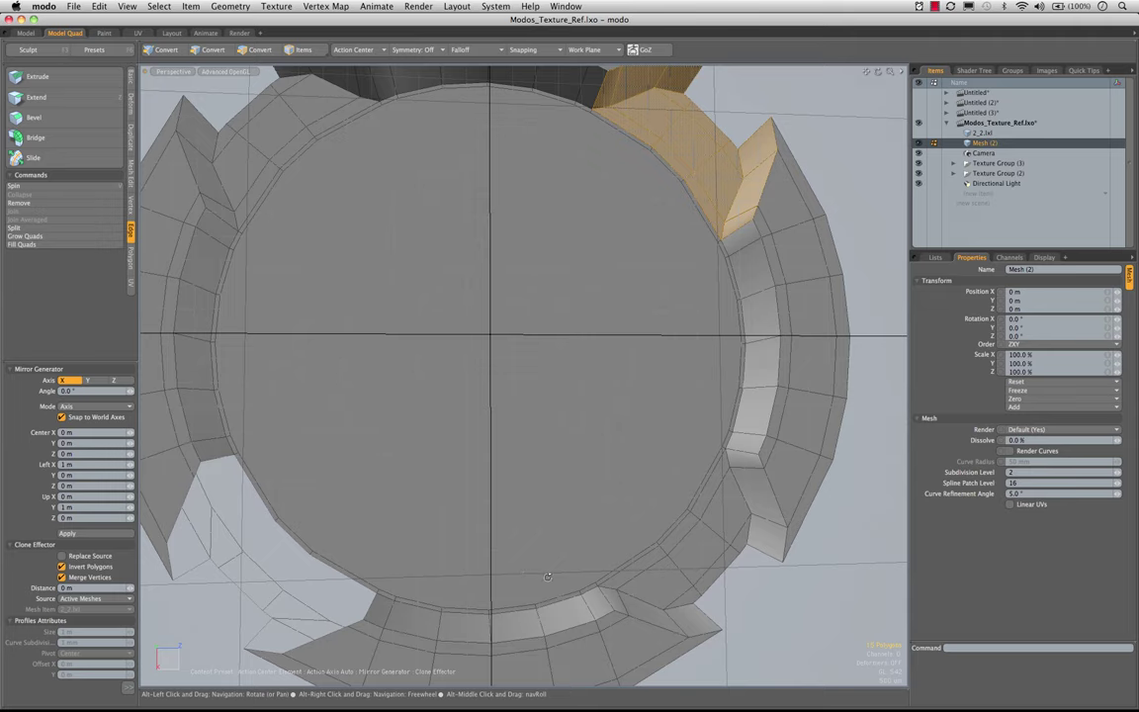
left_click_drag(691, 576, 583, 474, "alt")
key("space")
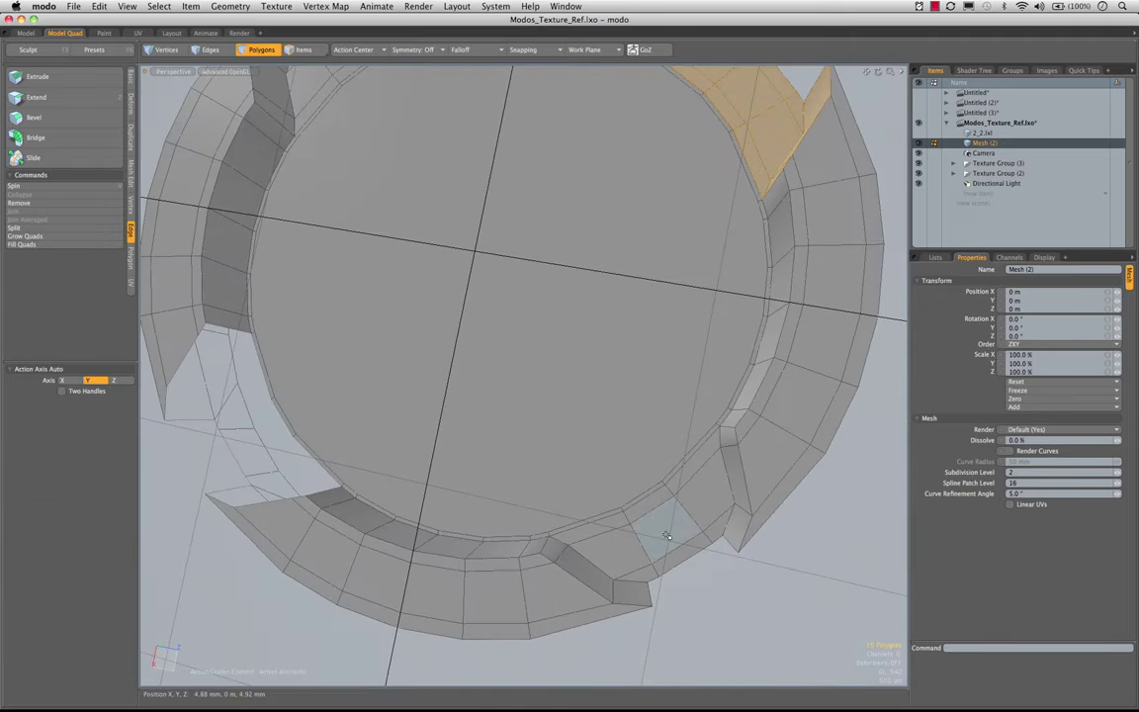
- Select all connected polygons of the newly mirrored X-side notch and mirror them across the Z axis to fill the last open notch
left_click(666, 534)
left_click_drag(667, 534, 588, 560, "alt")
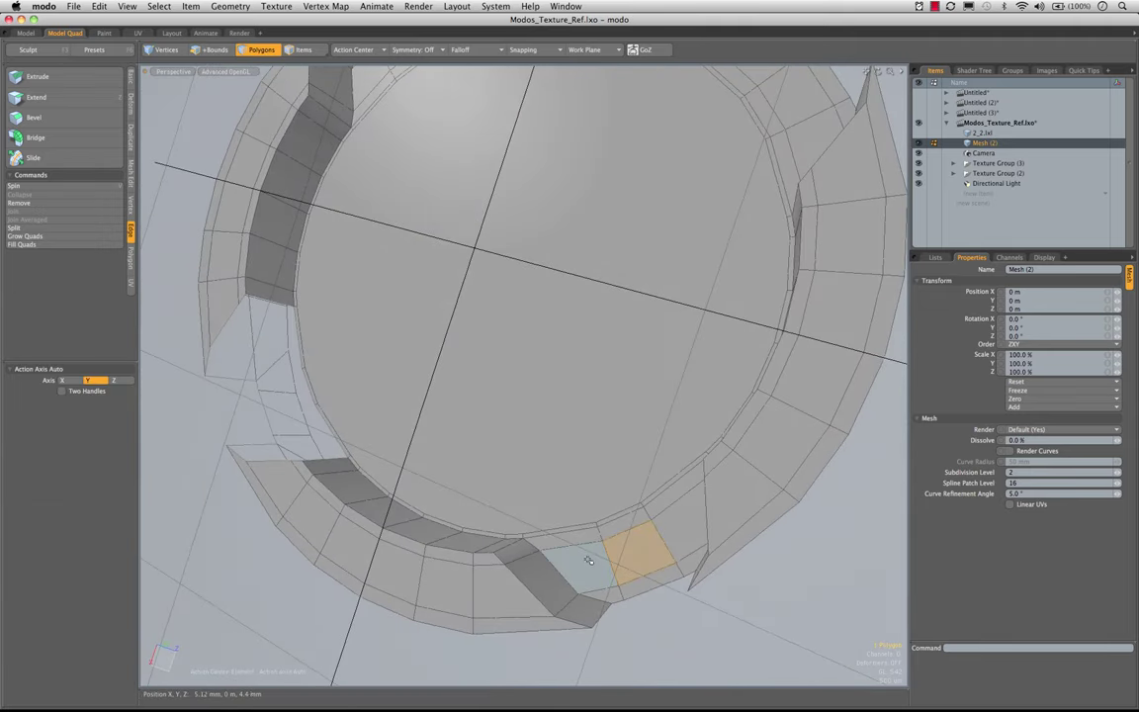
key("bracketright")
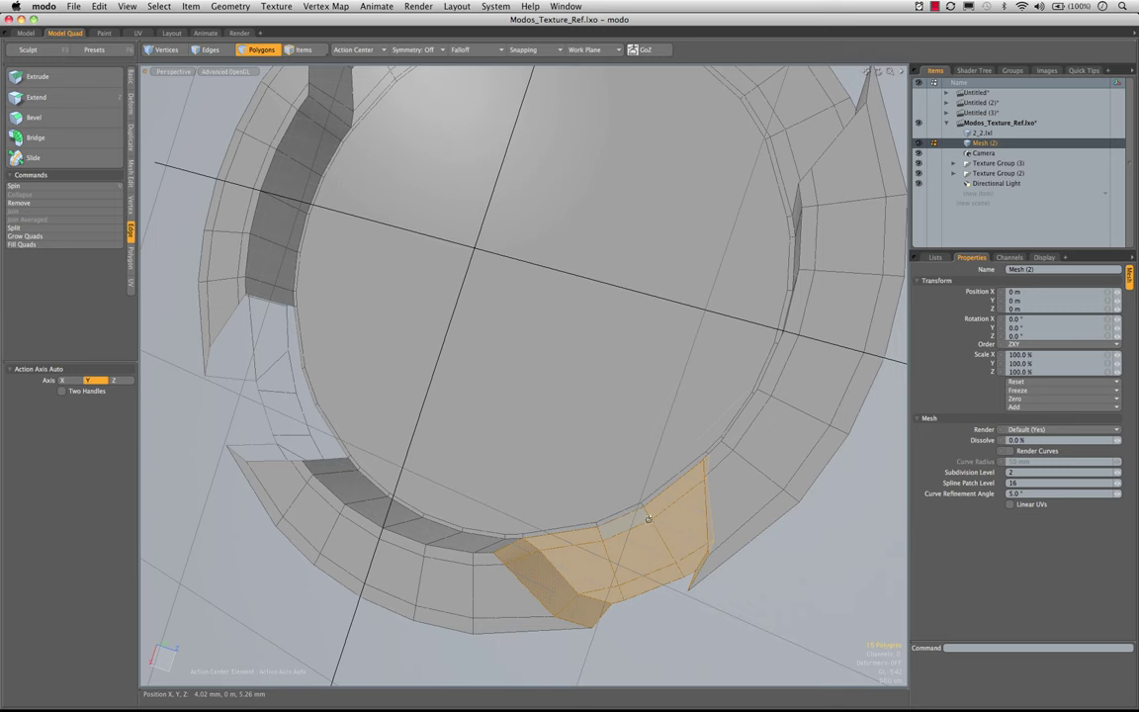
mouse_move(420, 450)
left_mouse_down("alt")
mouse_move(371, 424)
mouse_move(401, 442)
left_mouse_up("alt")
key("shift+v")
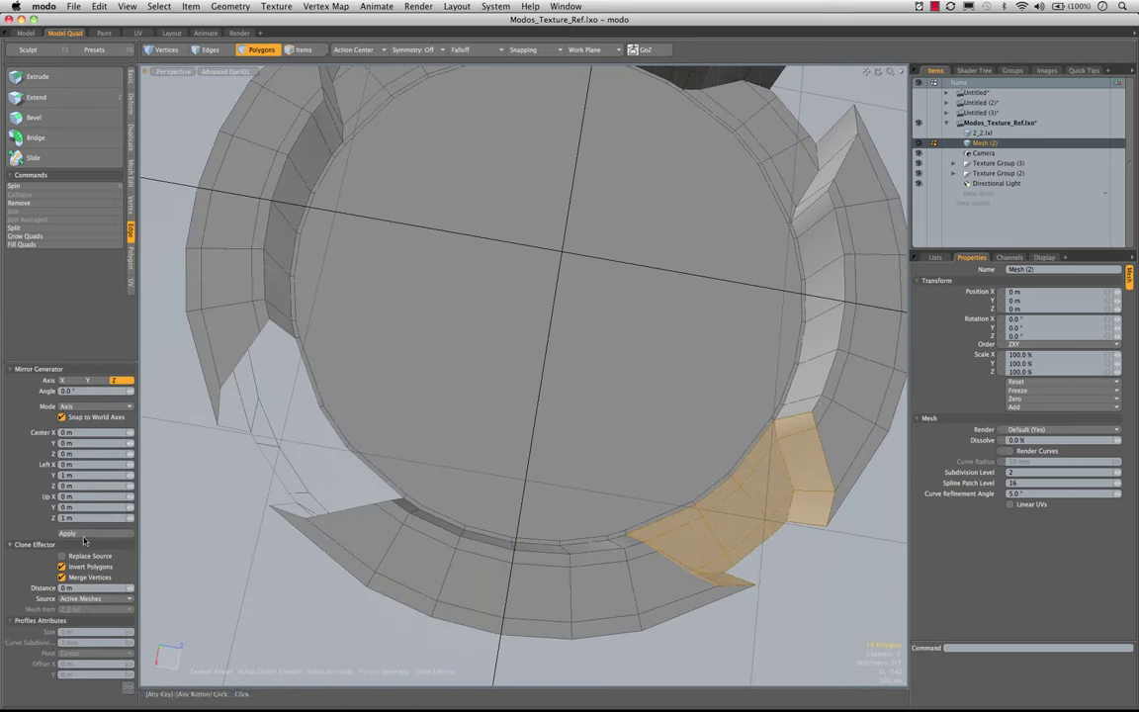
key("q")
left_click(211, 556)
left_click_drag(455, 425, 501, 351, "alt")
- Preview the underside with subdivision smoothing, examine all four notches, and switch back to the plain cage
key("Tab")
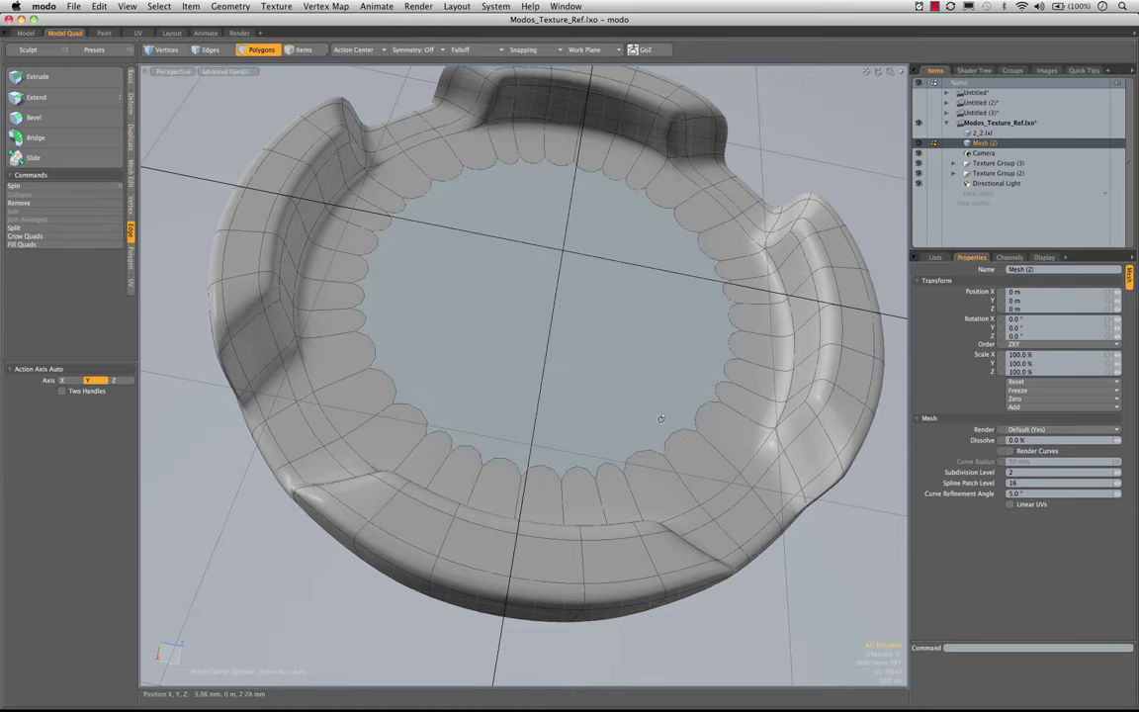
left_click_drag(661, 419, 582, 326, "alt")
left_click_drag(481, 325, 528, 421, "alt")
left_click_drag(508, 338, 473, 425, "alt")
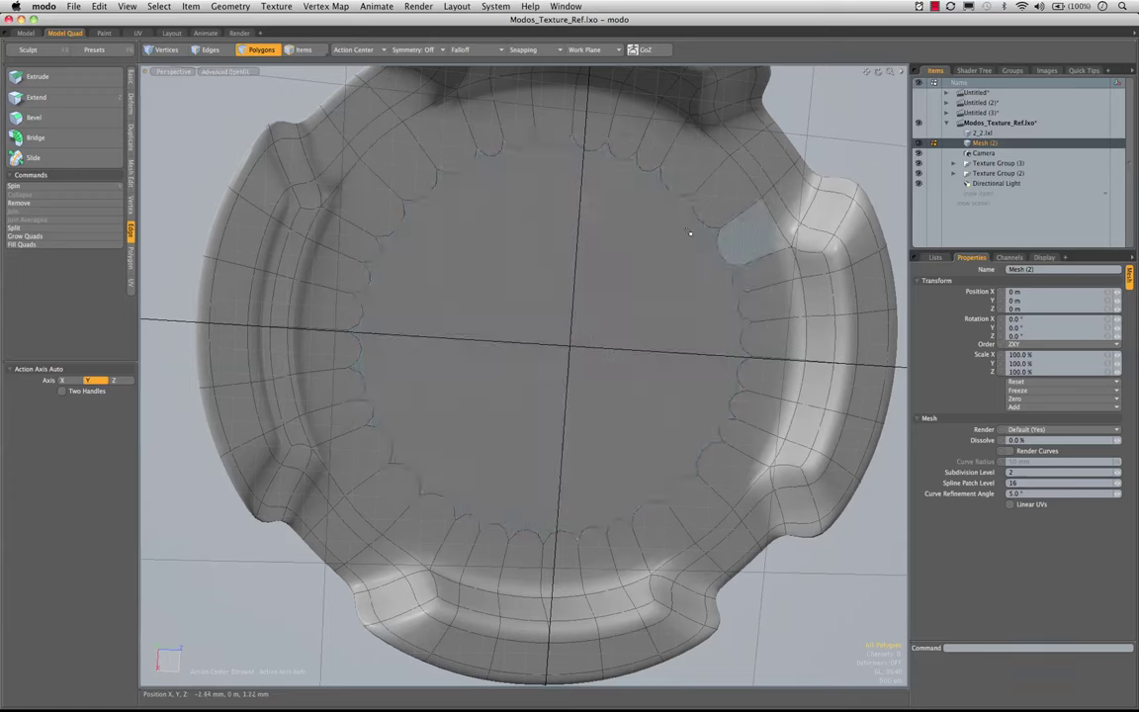
left_click_drag(647, 279, 486, 146, "alt")
key("Tab")
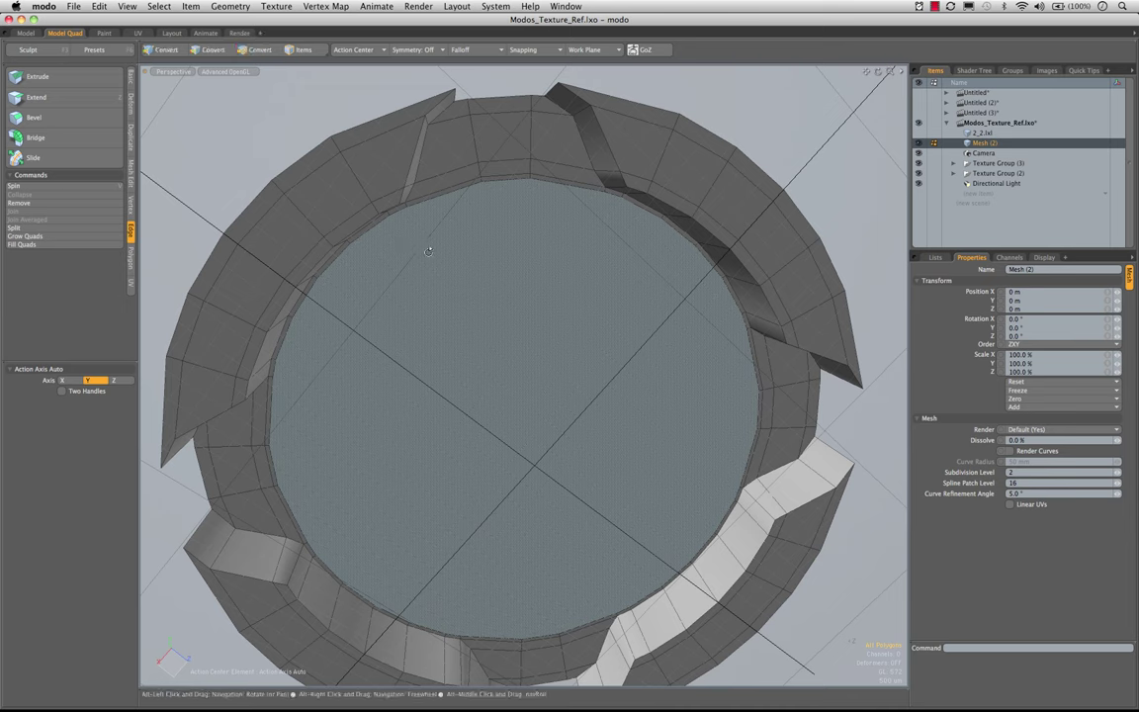
- Select the matching vertical edge near the inner corner on one wall of each of the four notches
left_click_drag(428, 251, 433, 193, "alt")
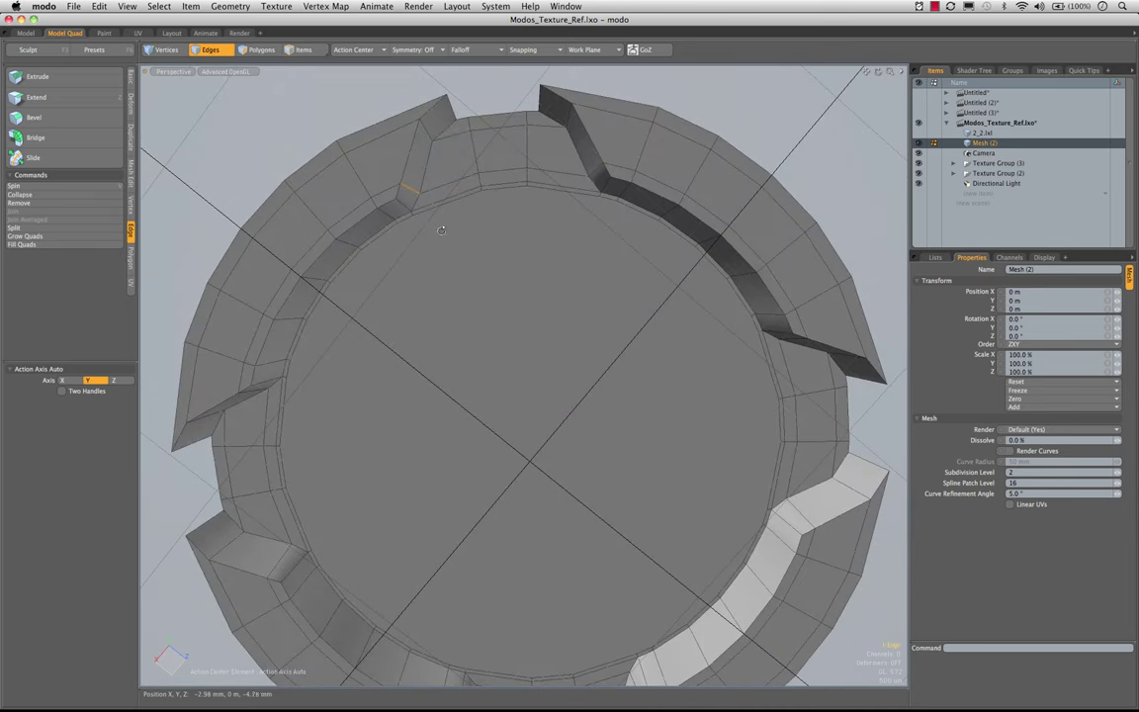
left_click_drag(317, 352, 393, 236, "alt+shift")
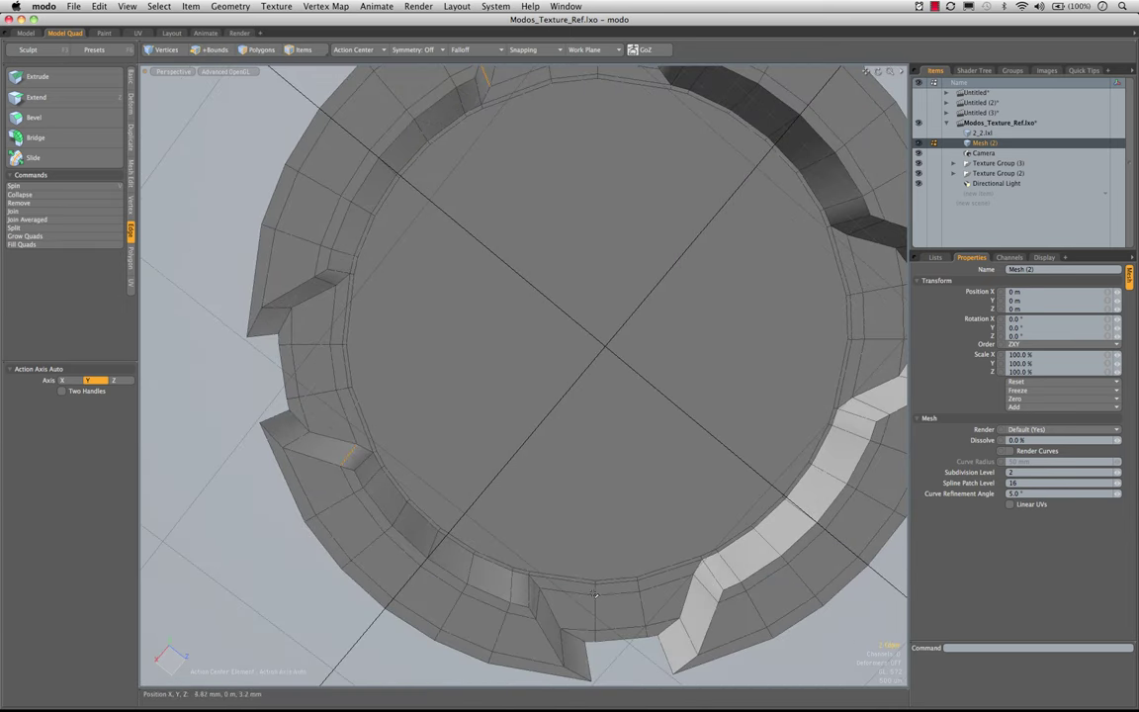
left_click_drag(590, 531, 559, 465, "alt")
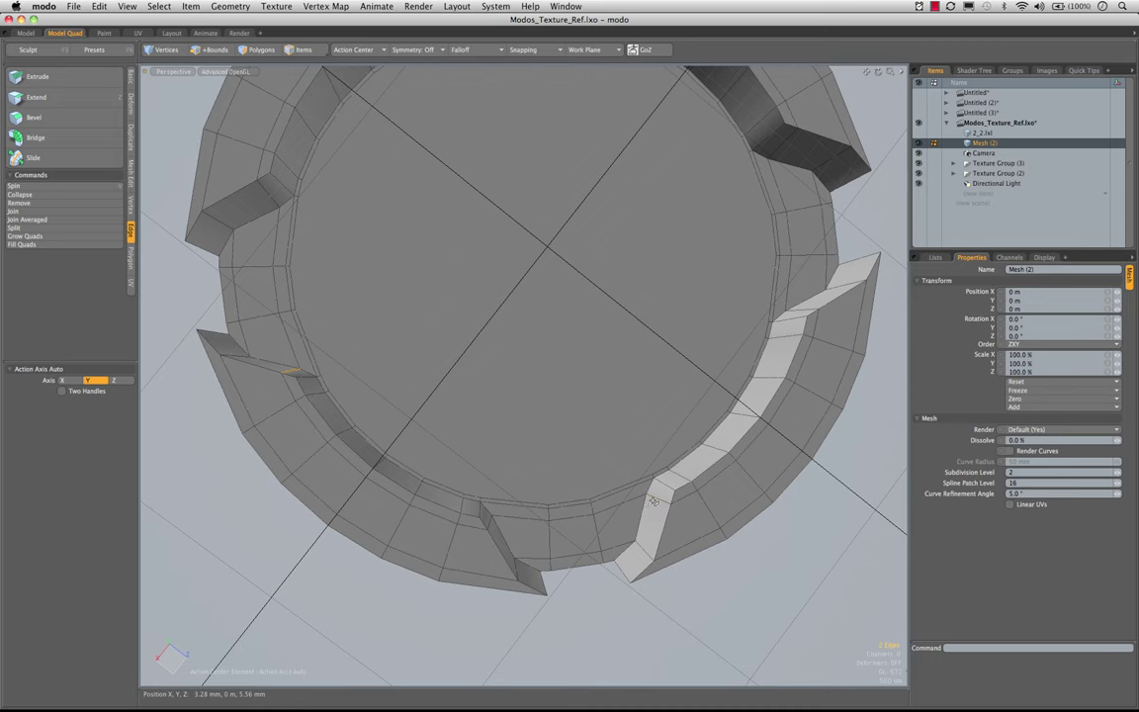
left_click(653, 500, "shift")
left_click_drag(786, 126, 649, 279, "alt+shift")
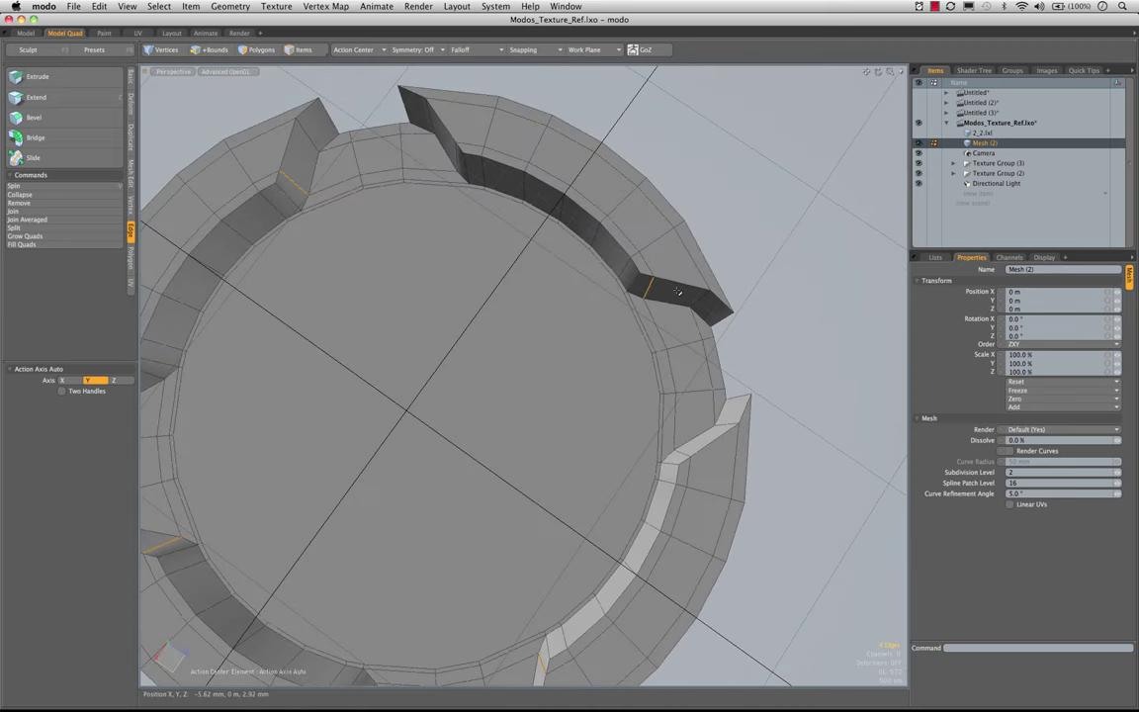
- Show the 2_2.lxl reference mesh and view it together with the round brick in a full-size Top view
key("KP_0")
left_click_drag(382, 203, 362, 213, "ctrl+alt")
left_click(918, 133)
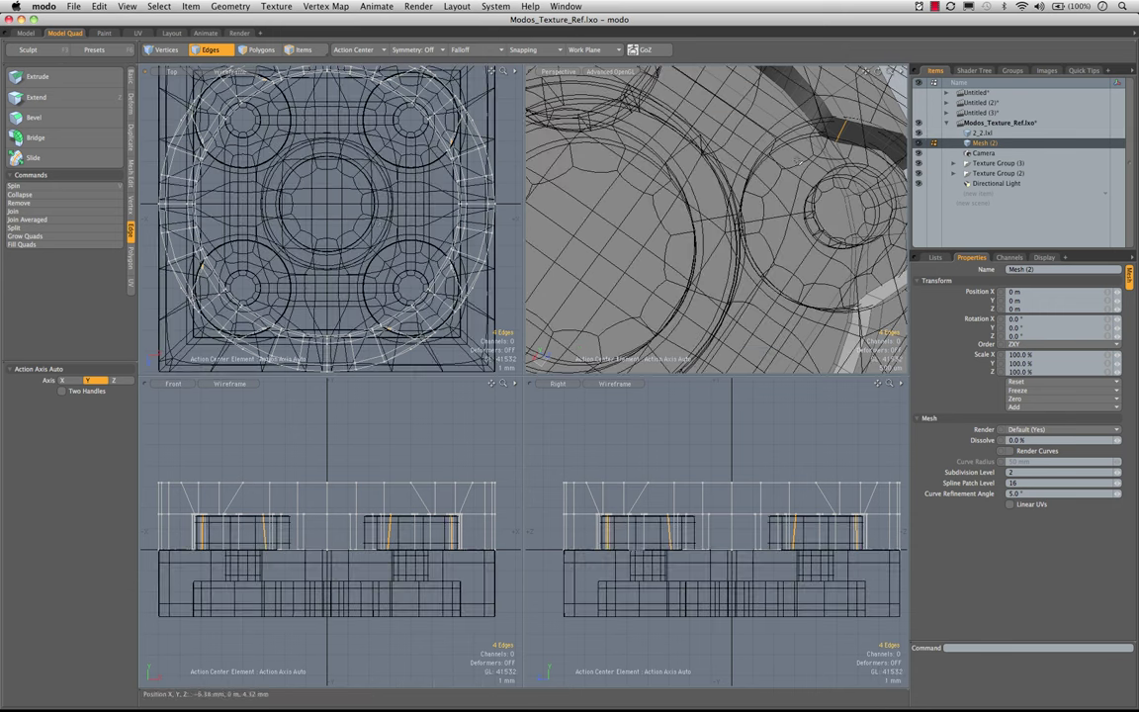
key("KP_0")
left_click_drag(589, 362, 627, 344, "ctrl+alt")
- Set the action center to Origin and rotate the four selected wall edges -1.5° about the Y axis
key("e")
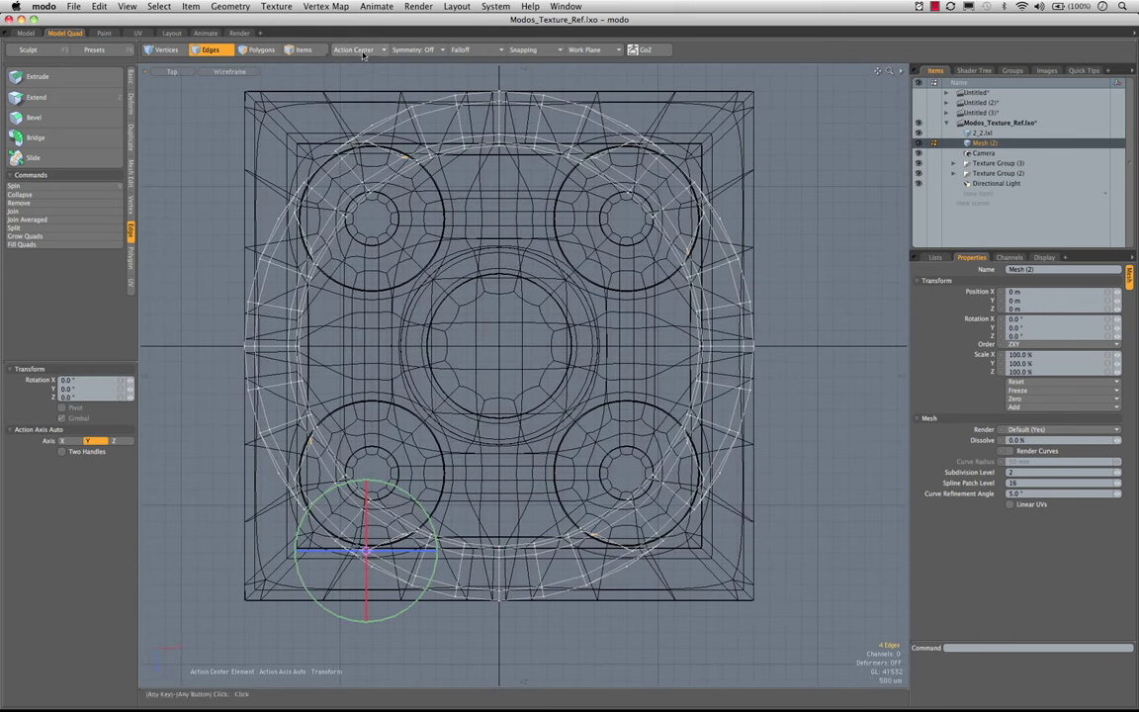
left_click(353, 50)
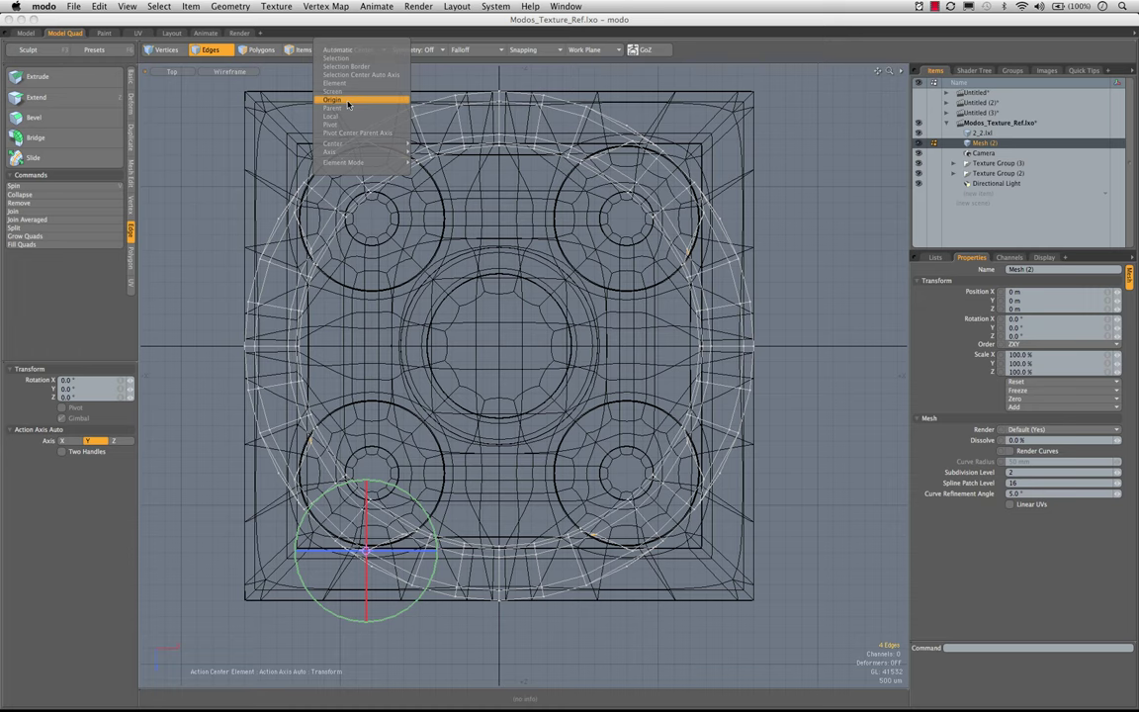
left_click(346, 101)
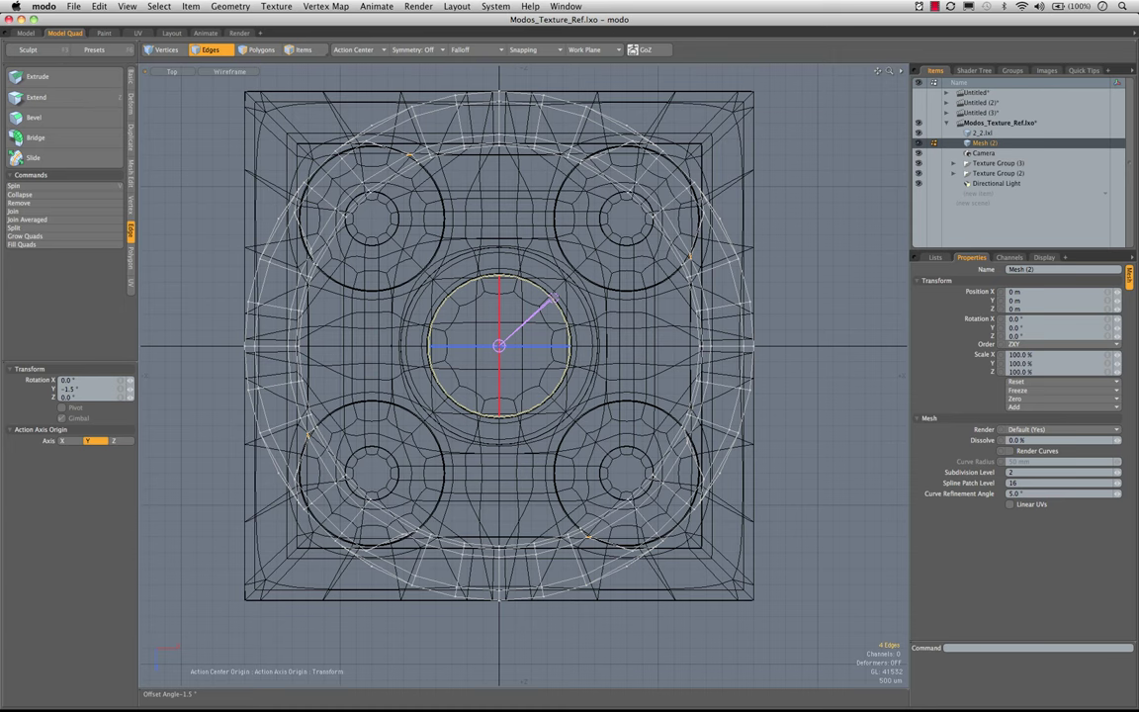
key("space")
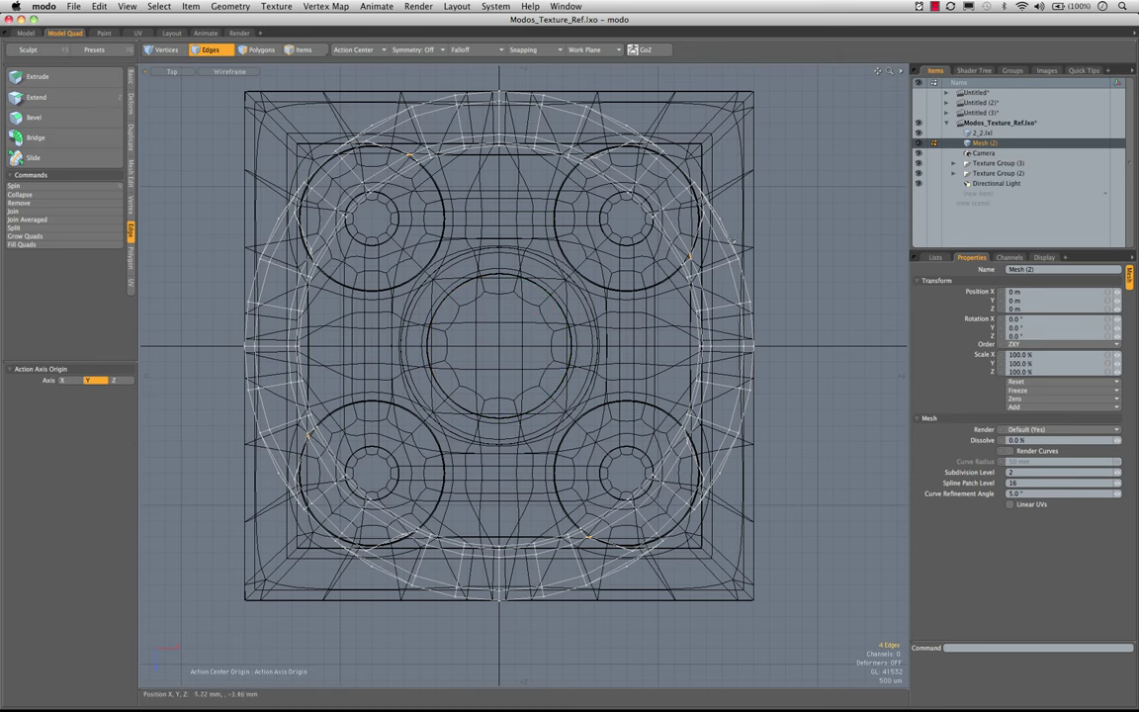
- Return to the four-view layout, hide the 2_2.lxl reference mesh, and bring the selected notch wall edges into the perspective view
key("0")
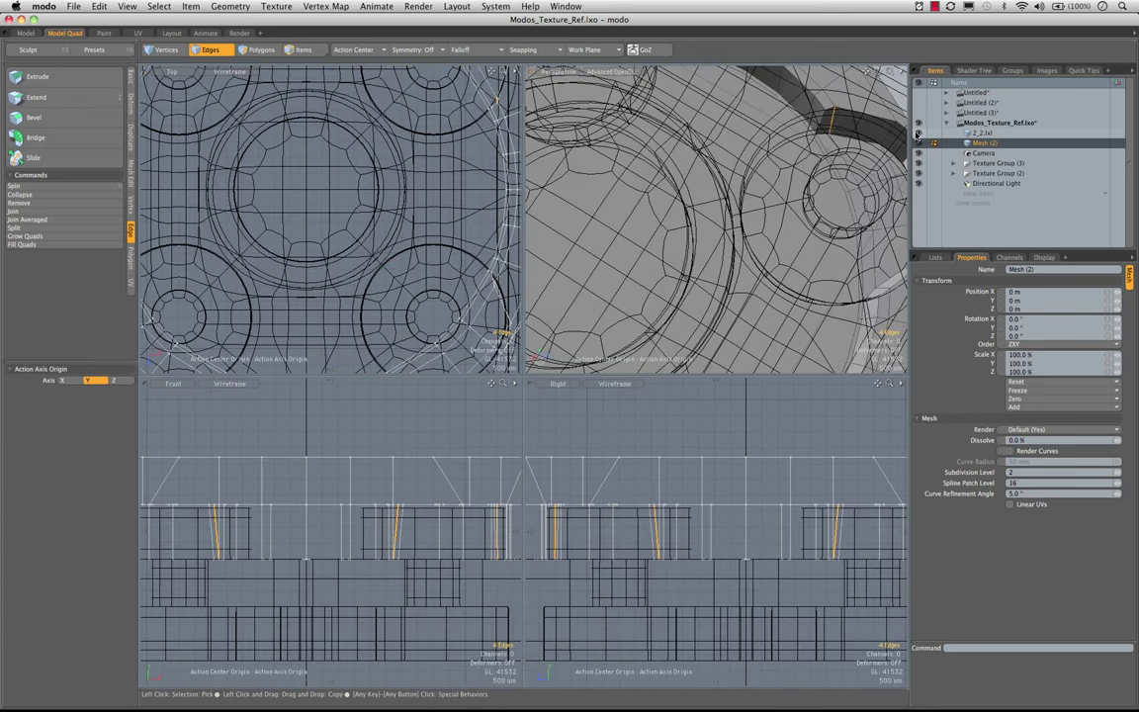
left_click(917, 133)
left_click_drag(823, 196, 738, 247, "ctrl+alt")
left_click(701, 209)
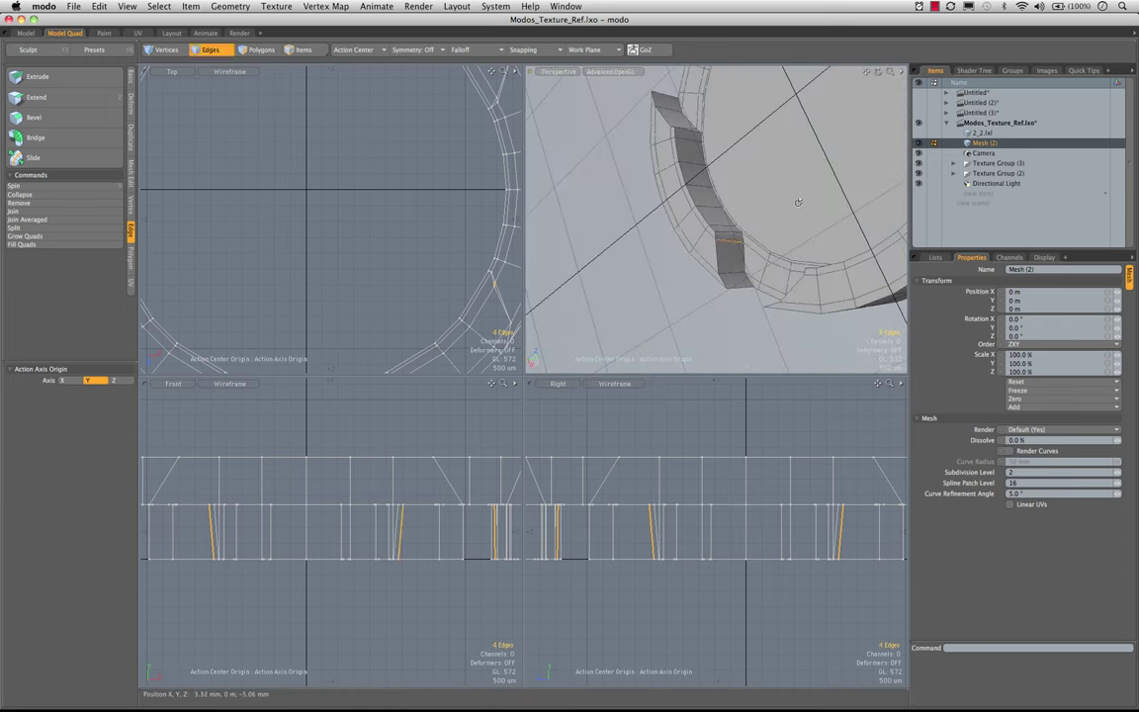
scroll(813, 213, "down", 4)
left_click_drag(797, 201, 778, 247, "alt")
- Undo a trial rotation of the four wall edges, rotate them 1.5° about Y around the origin, and clear the selection
key("e")
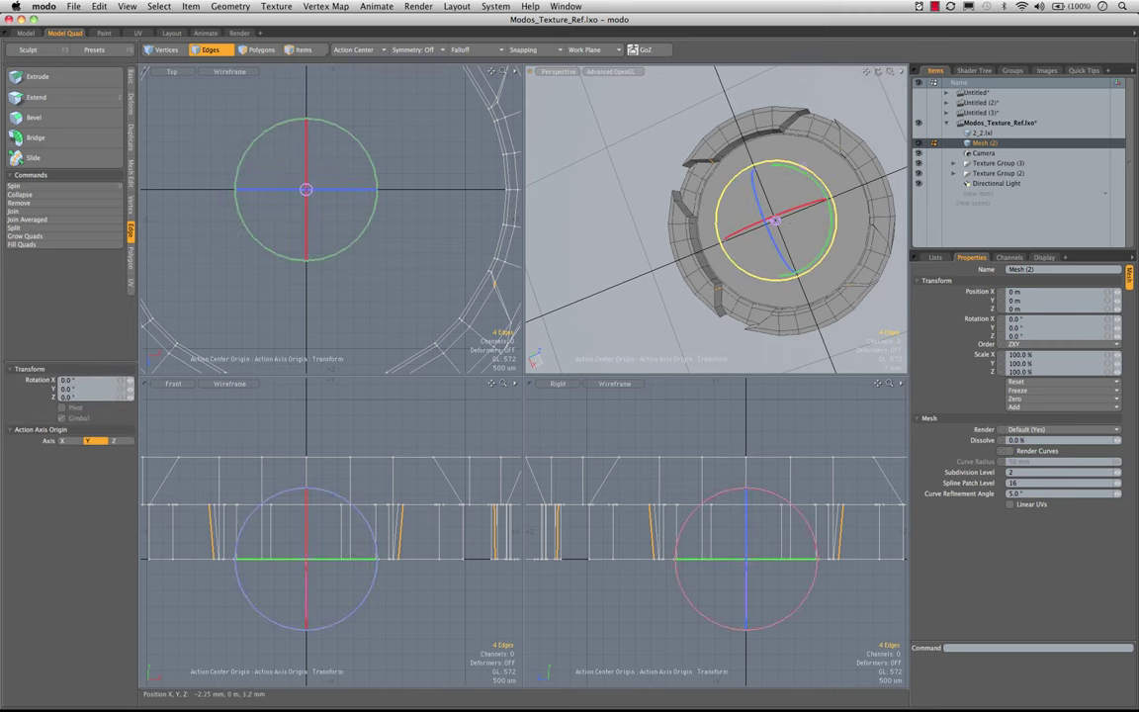
left_click_drag(803, 166, 836, 175)
key("super+z")
scroll(836, 175, "up", 4)
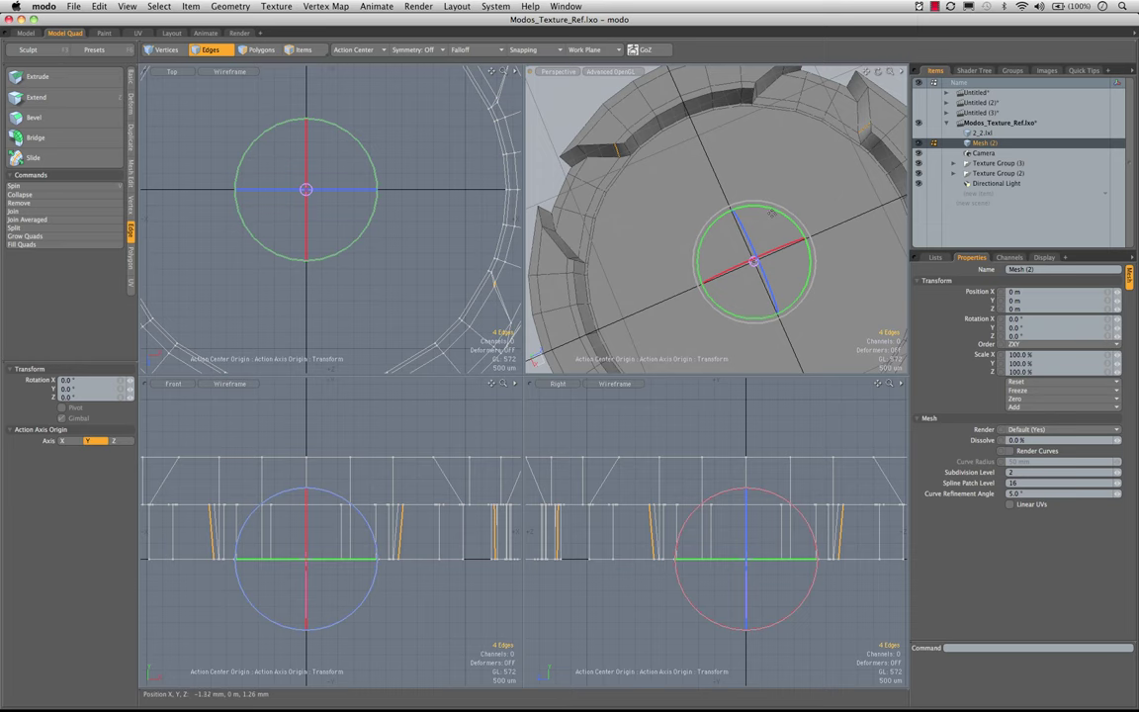
left_click_drag(262, 230, 271, 208)
scroll(826, 218, "up", 5)
scroll(810, 217, "down", 5)
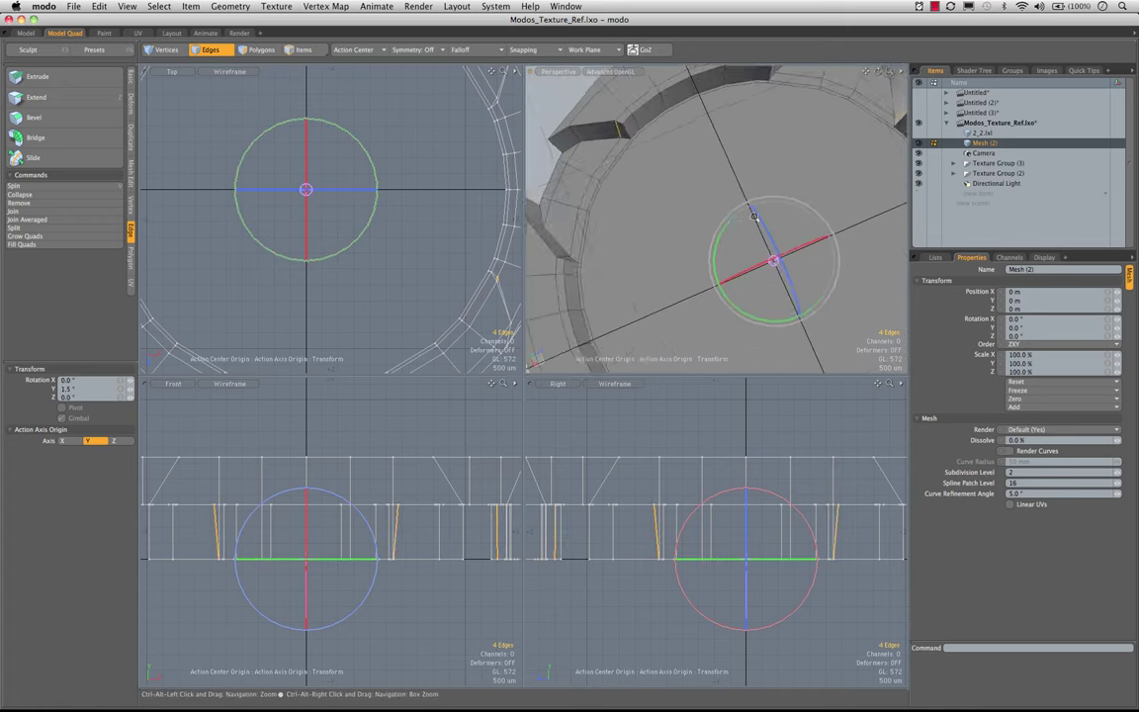
mouse_move(706, 223)
left_mouse_down("alt")
mouse_move(644, 251)
mouse_move(704, 230)
left_mouse_up("alt")
key("space")
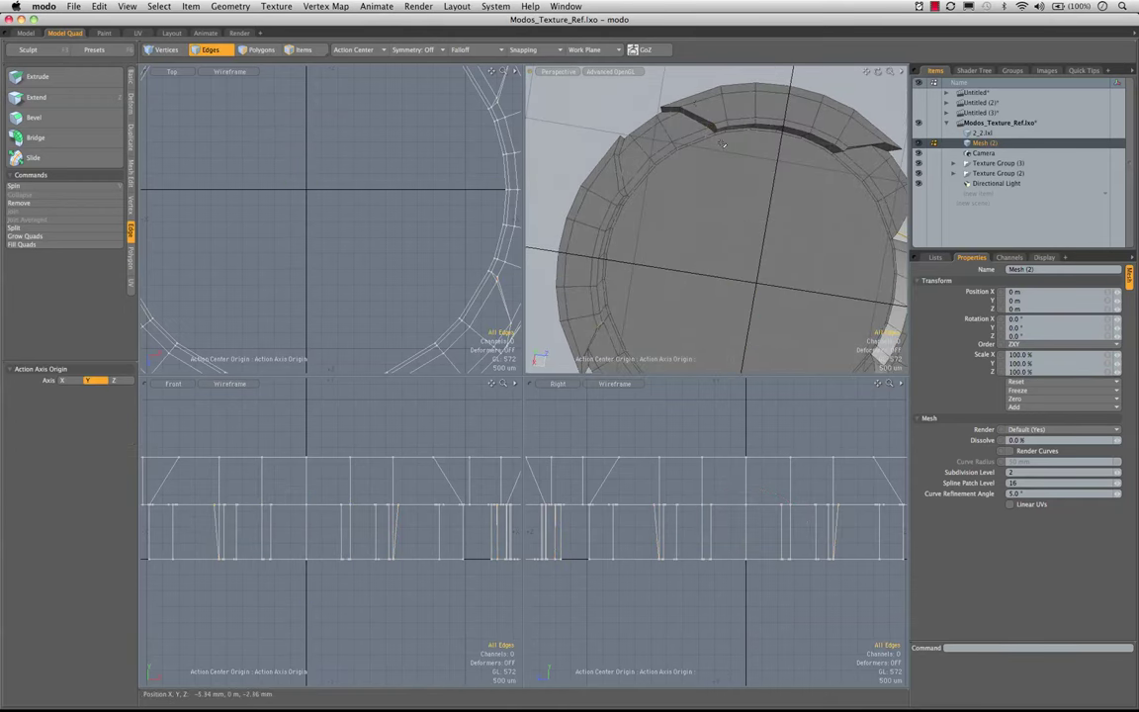
- Turn on subdivision smoothing and bevel the brick's large flat top polygon with an inset of 96 um
key("Tab")
left_click_drag(721, 145, 701, 265, "alt")
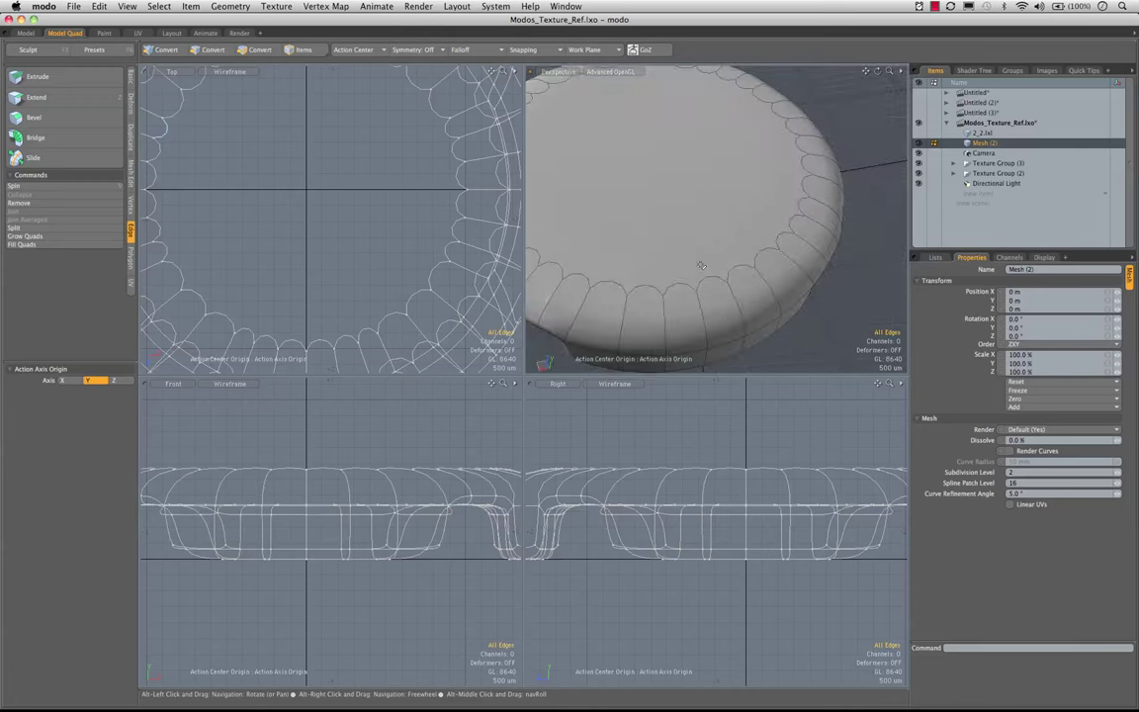
key("3")
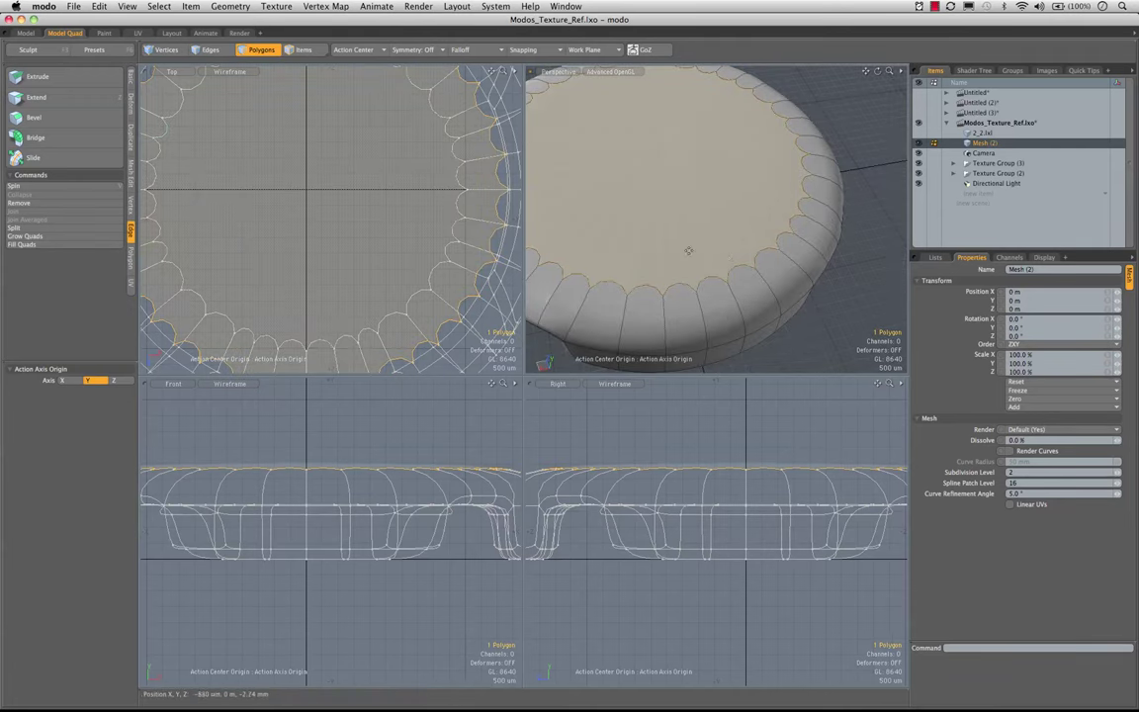
key("b")
left_click(688, 251)
left_click_drag(689, 251, 677, 143, "alt")
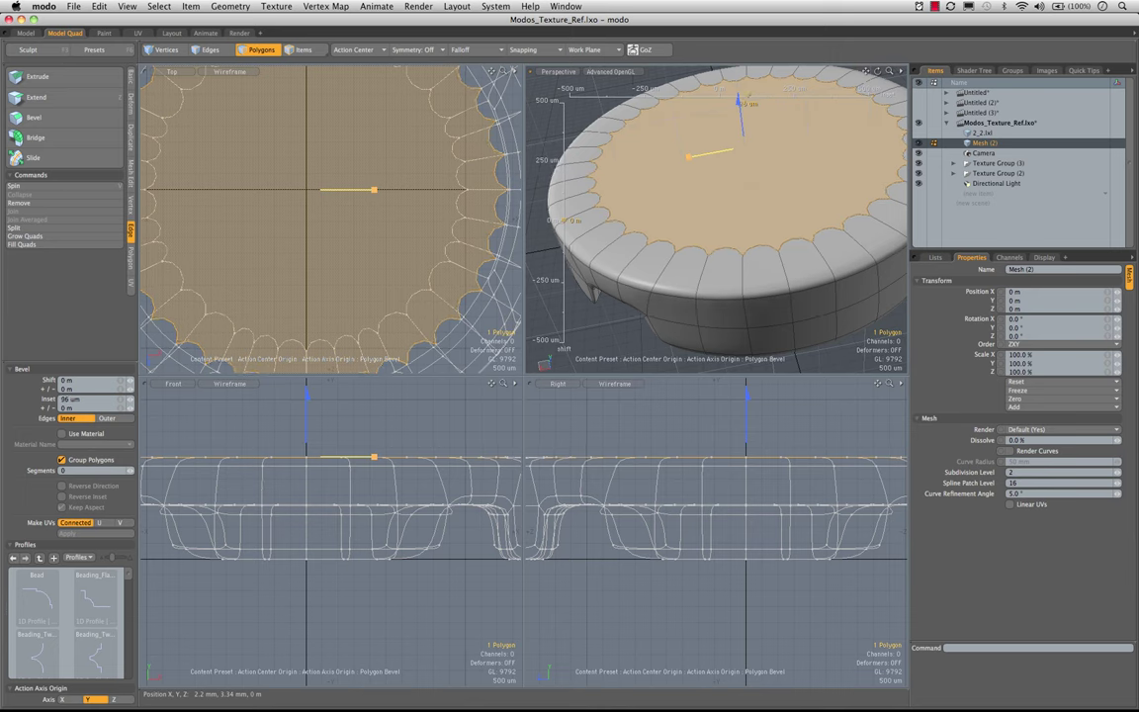
key("q")
- Loop-slice the brick's upper side band once in Free mode at 98.5 %, just beneath the flat top, and clear the selection
left_click_drag(701, 155, 719, 147, "alt")
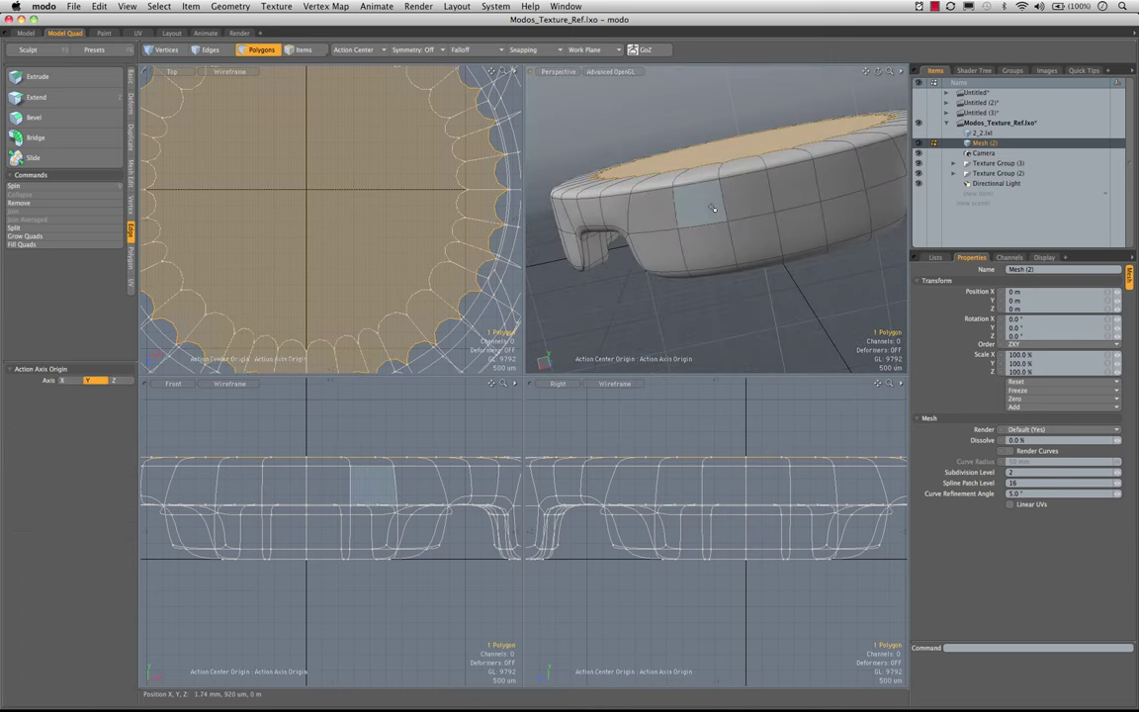
left_click_drag(707, 208, 749, 194)
key("alt+c")
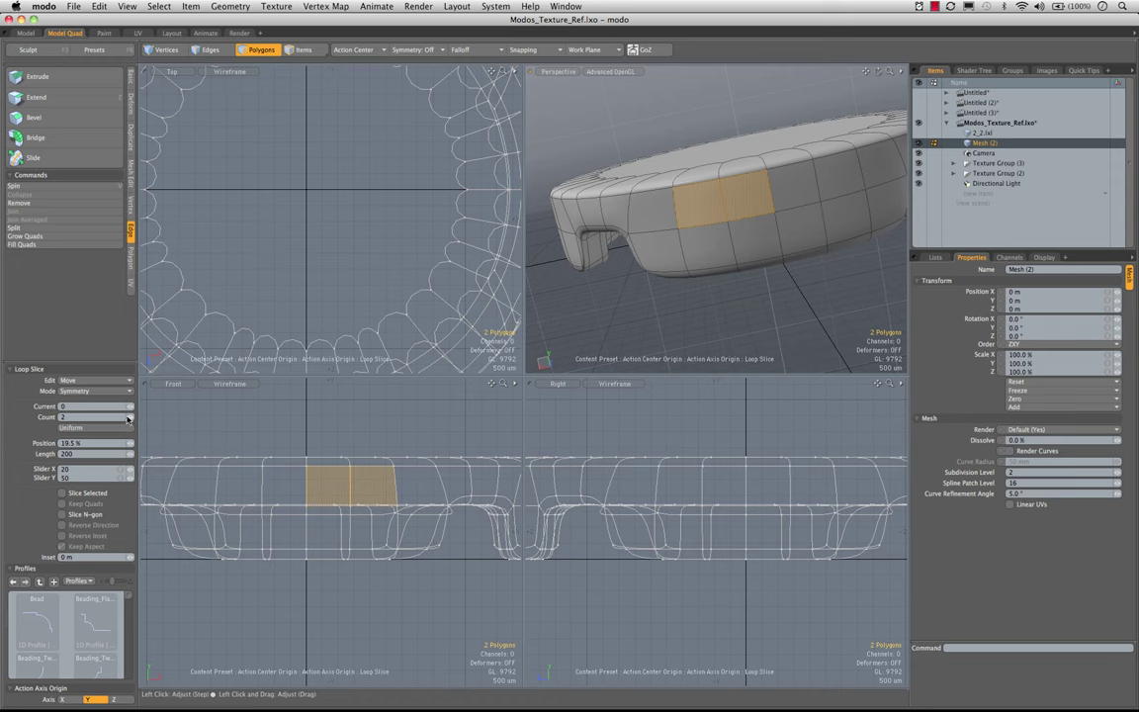
left_click(124, 395)
left_click(124, 377)
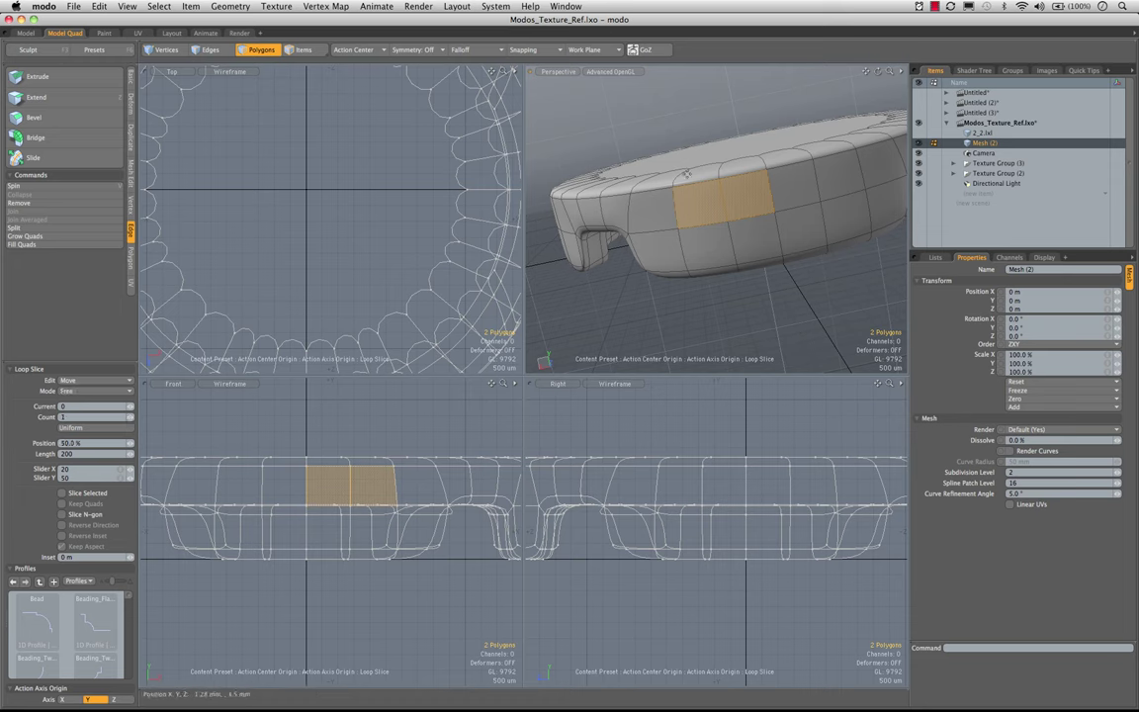
left_click_drag(301, 472, 357, 470)
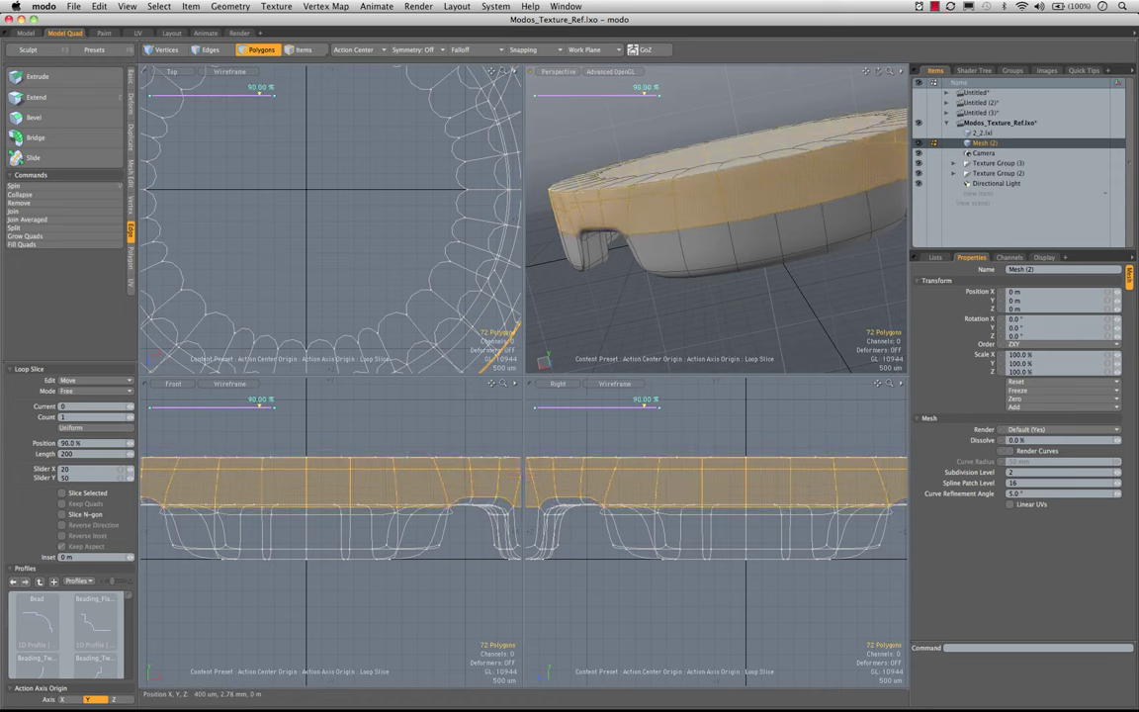
left_click_drag(260, 406, 267, 406)
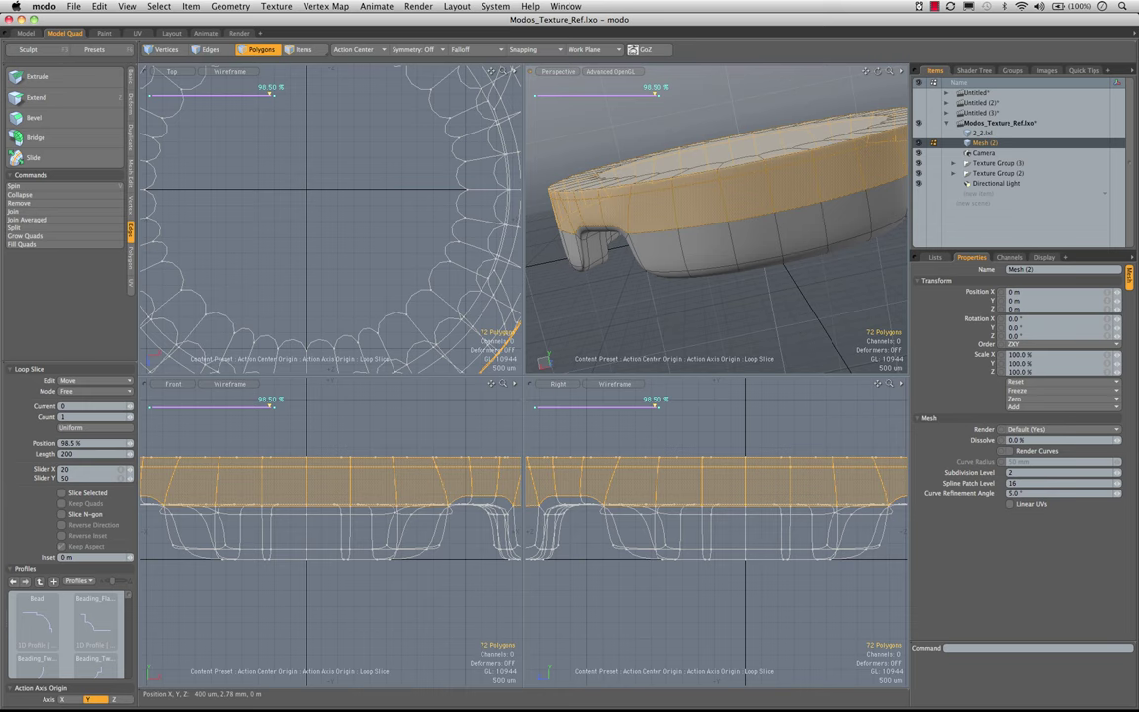
key("q")
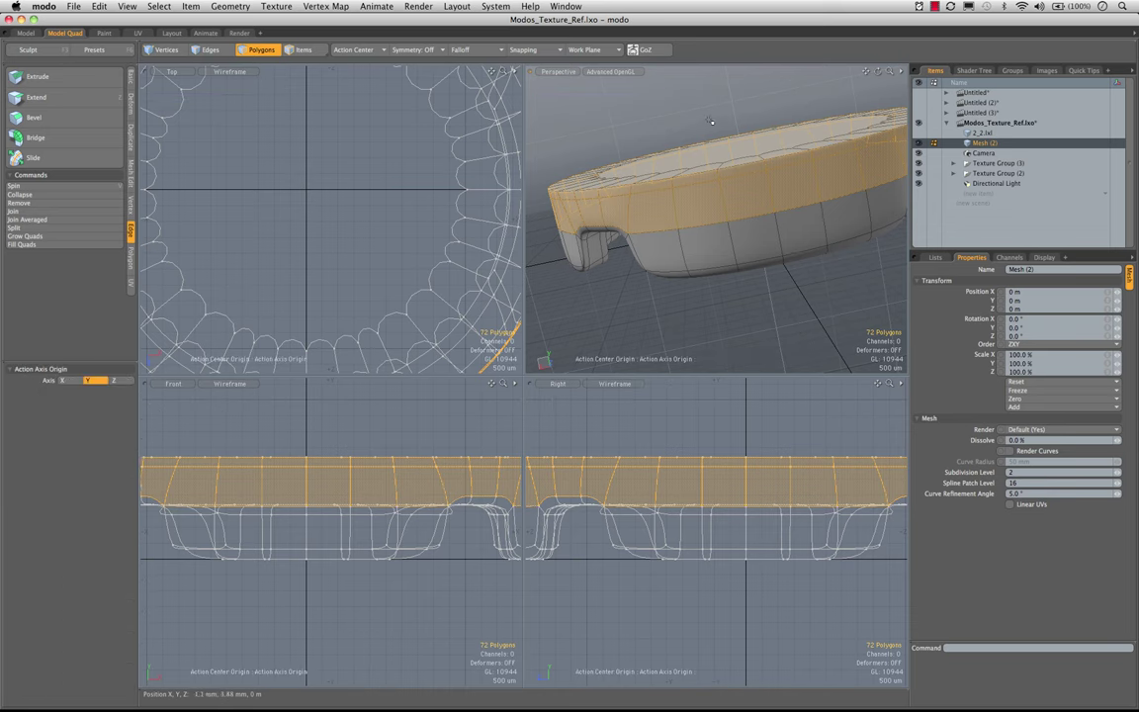
left_click(712, 119)
- Turn off subdivision smoothing and examine the lower rim of the notched underside walls close up
left_click_drag(708, 188, 739, 135, "alt")
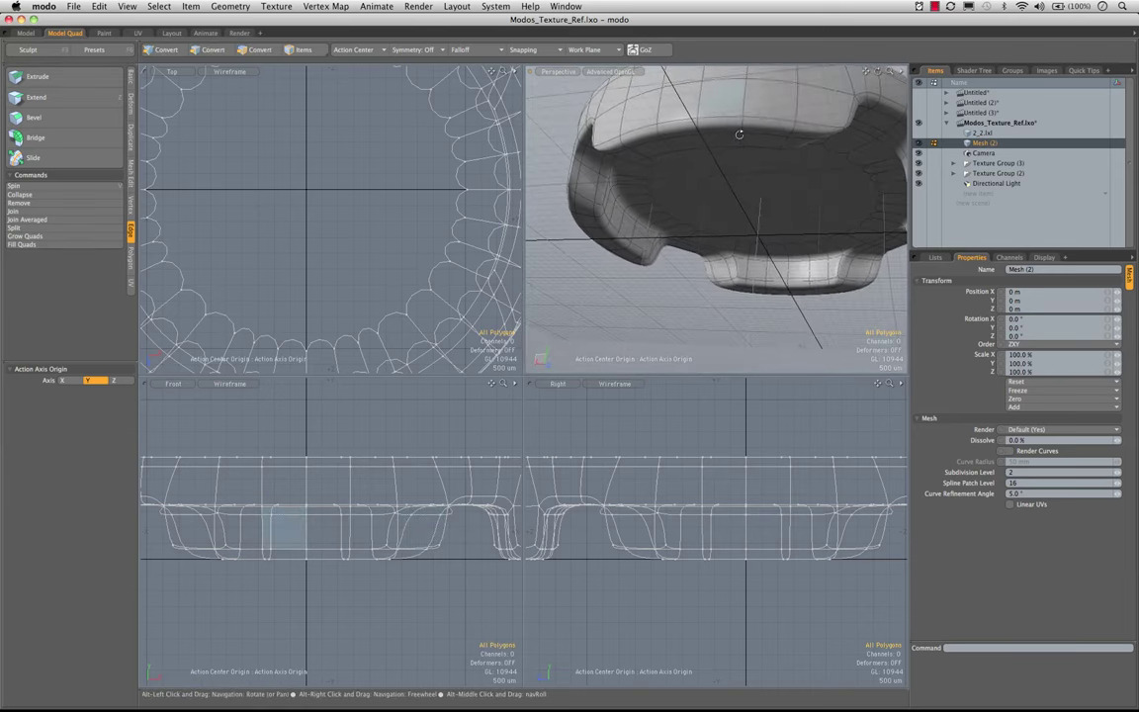
key("Tab")
left_click_drag(742, 197, 755, 116, "alt")
key("KP_0")
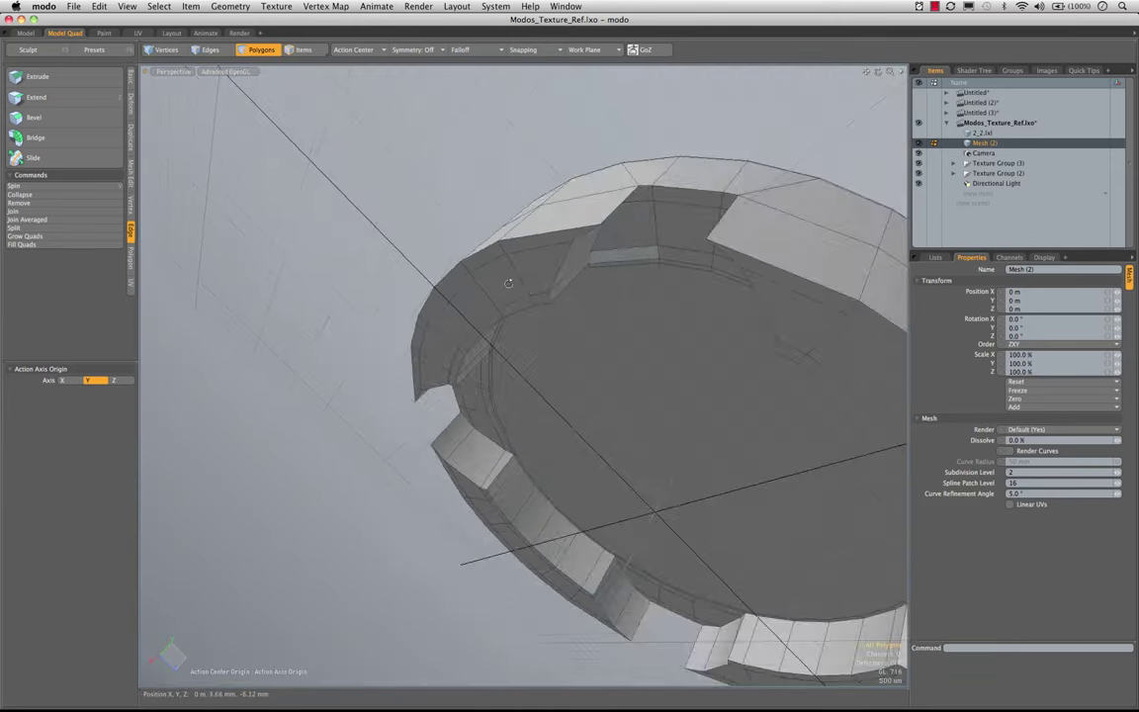
scroll(506, 281, "up", 5)
left_click_drag(573, 232, 420, 251, "alt")
left_click(622, 190)
mouse_move(569, 226)
left_mouse_down("alt")
mouse_move(525, 203)
mouse_move(430, 202)
left_mouse_up("alt")
left_click_drag(525, 287, 549, 331, "alt")
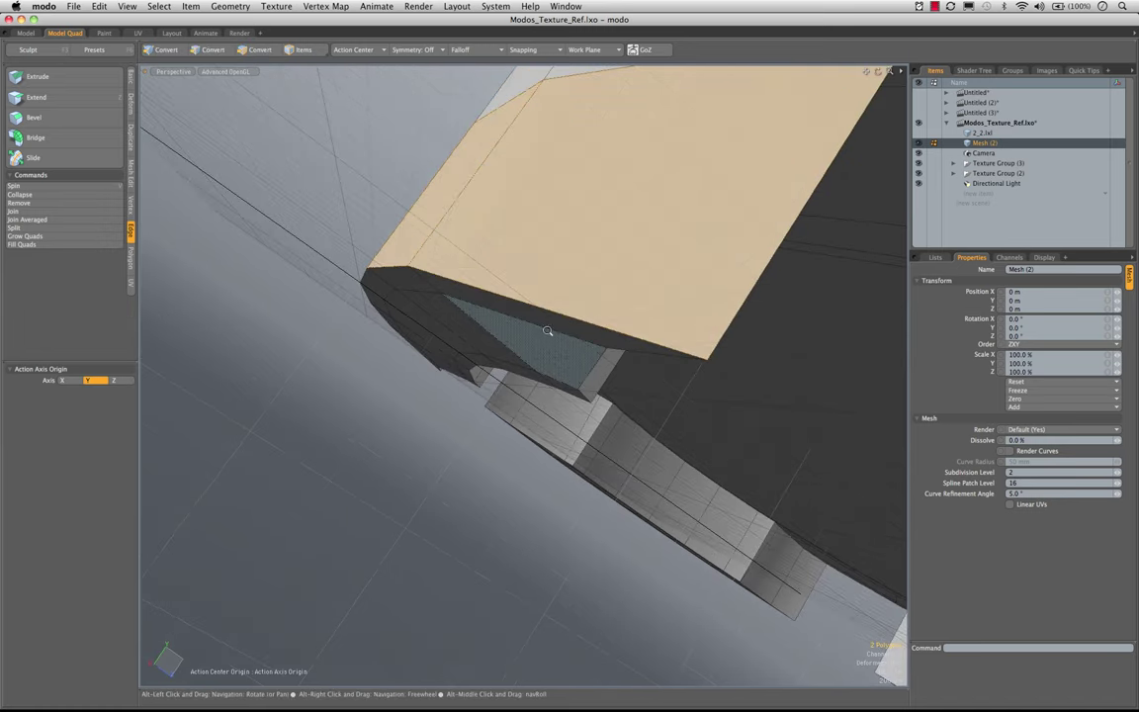
left_click(400, 207)
left_click_drag(612, 214, 554, 237, "alt")
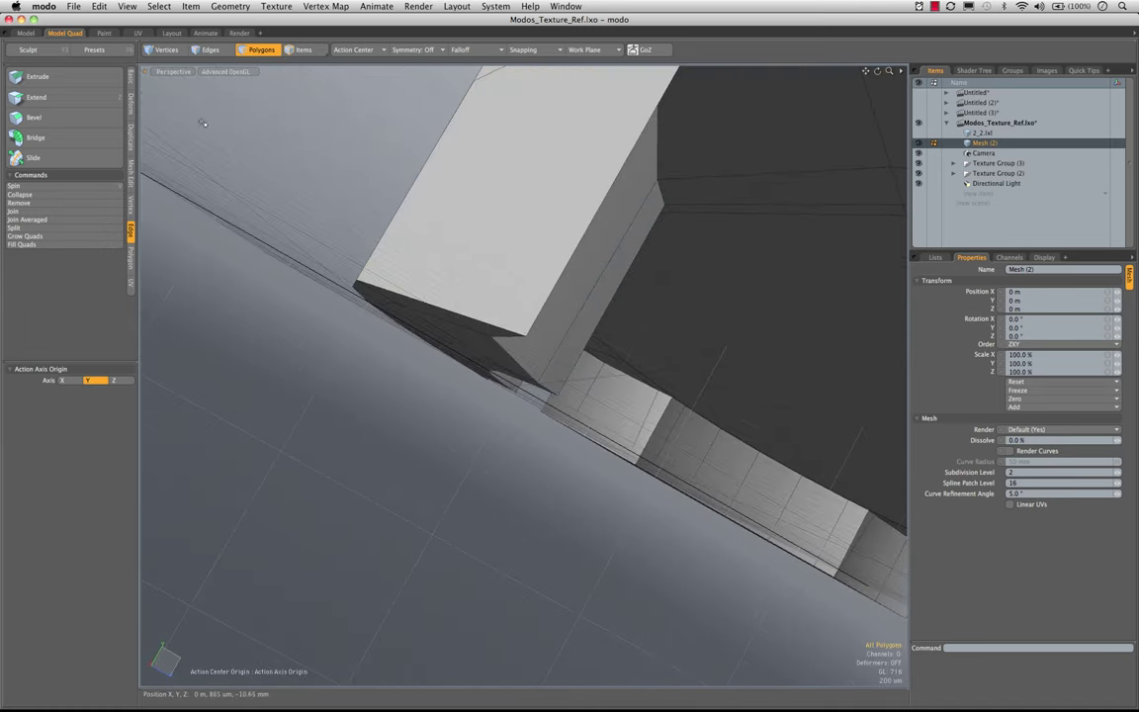
- Add the 1 1 Smooth mesh preset to the scene as a reference and return to the quad modeling layout
left_click(179, 32)
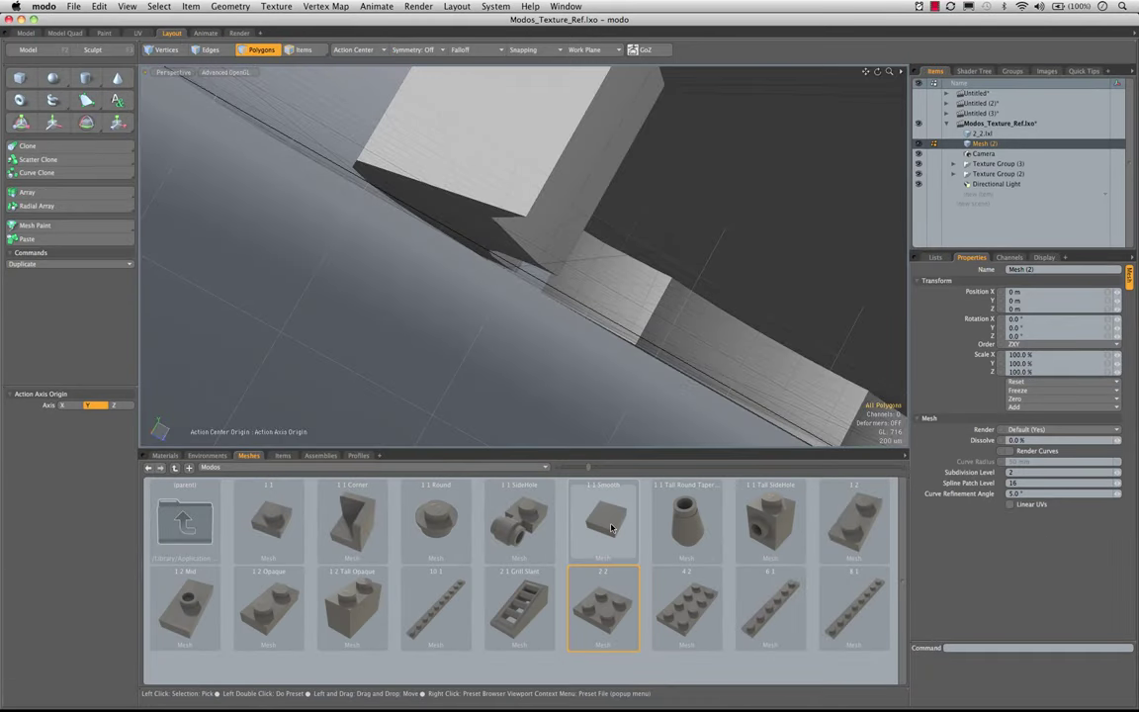
left_click_drag(610, 528, 496, 298)
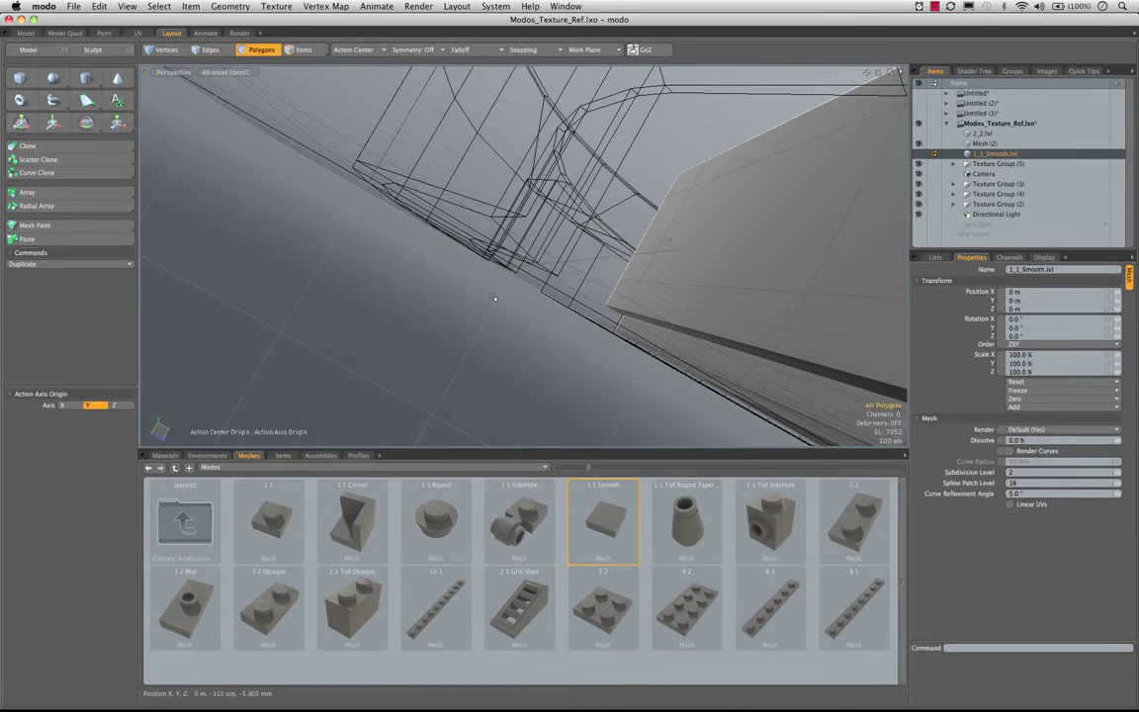
left_click(49, 35)
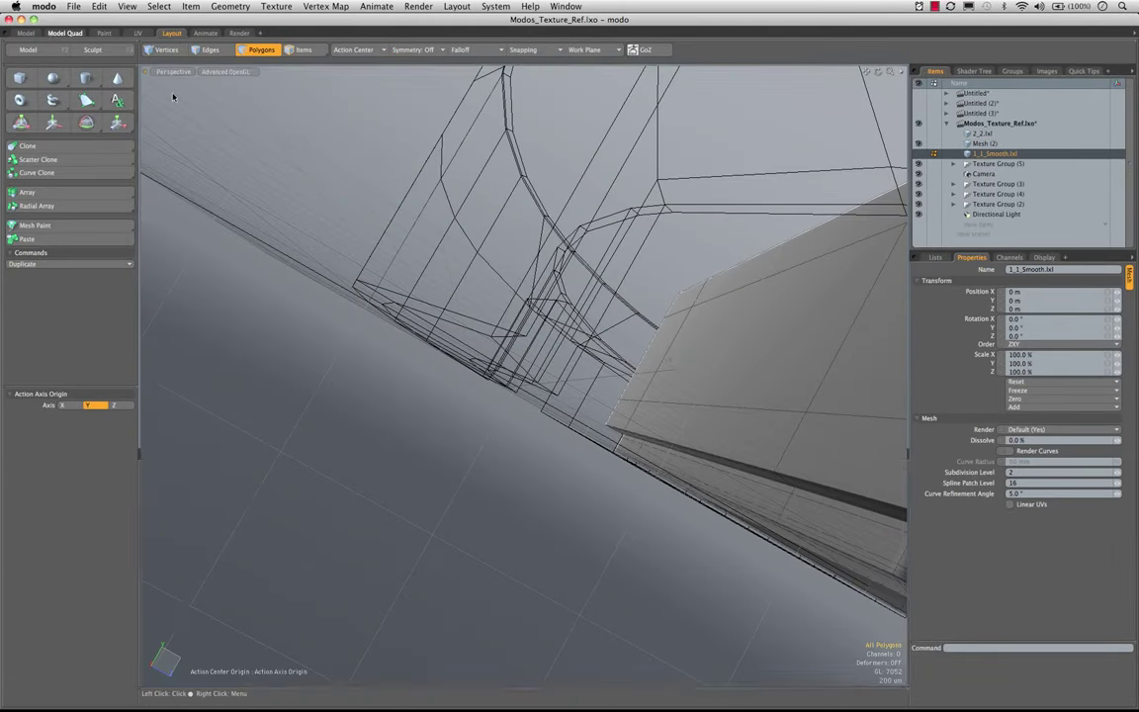
- Make Mesh (2) active and slice it horizontally across the foot of its walls at a height of 300 um
key("KP_0")
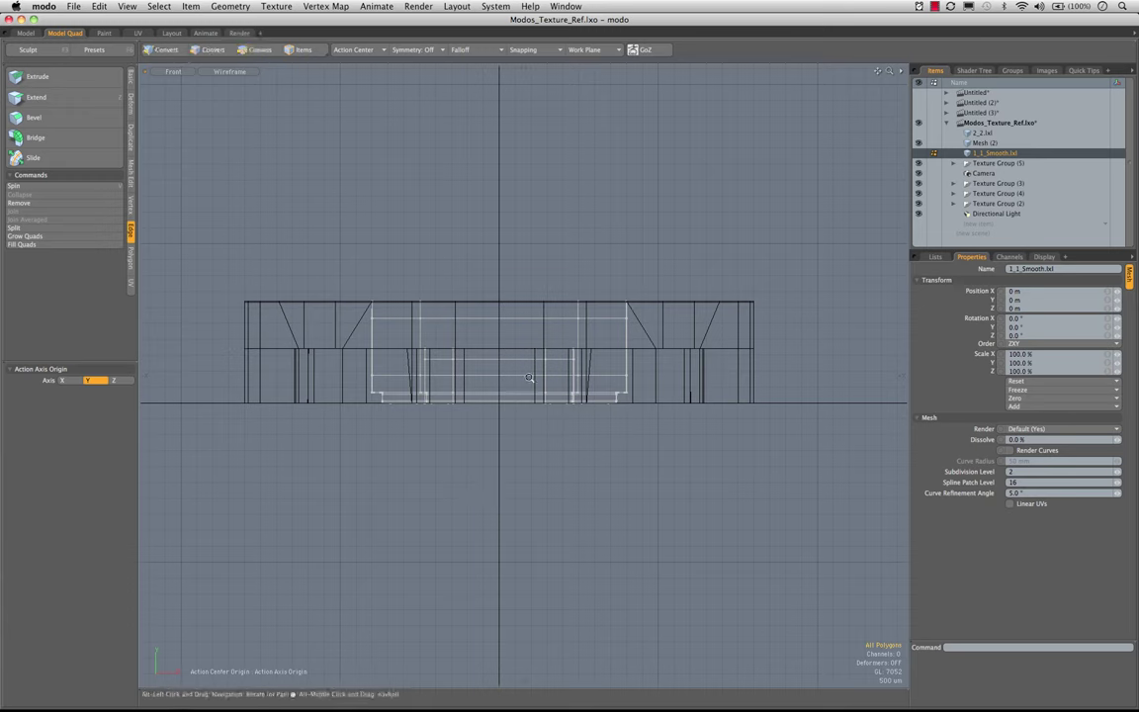
left_click_drag(530, 381, 602, 330, "ctrl+alt")
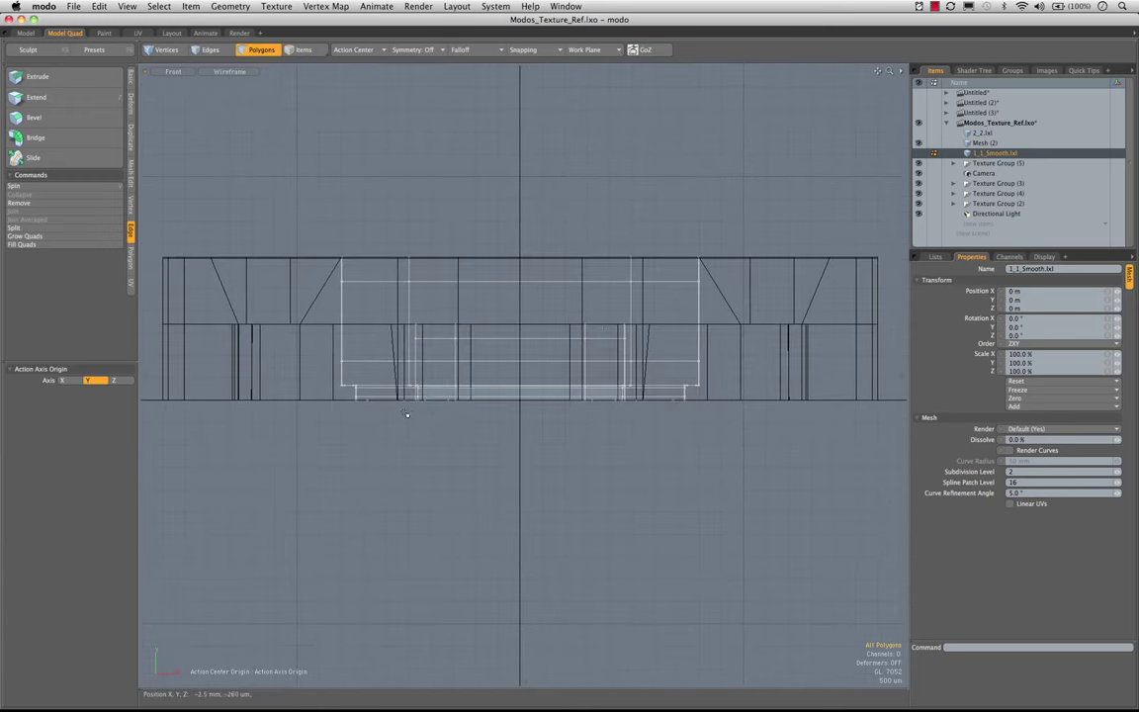
key("shift+v")
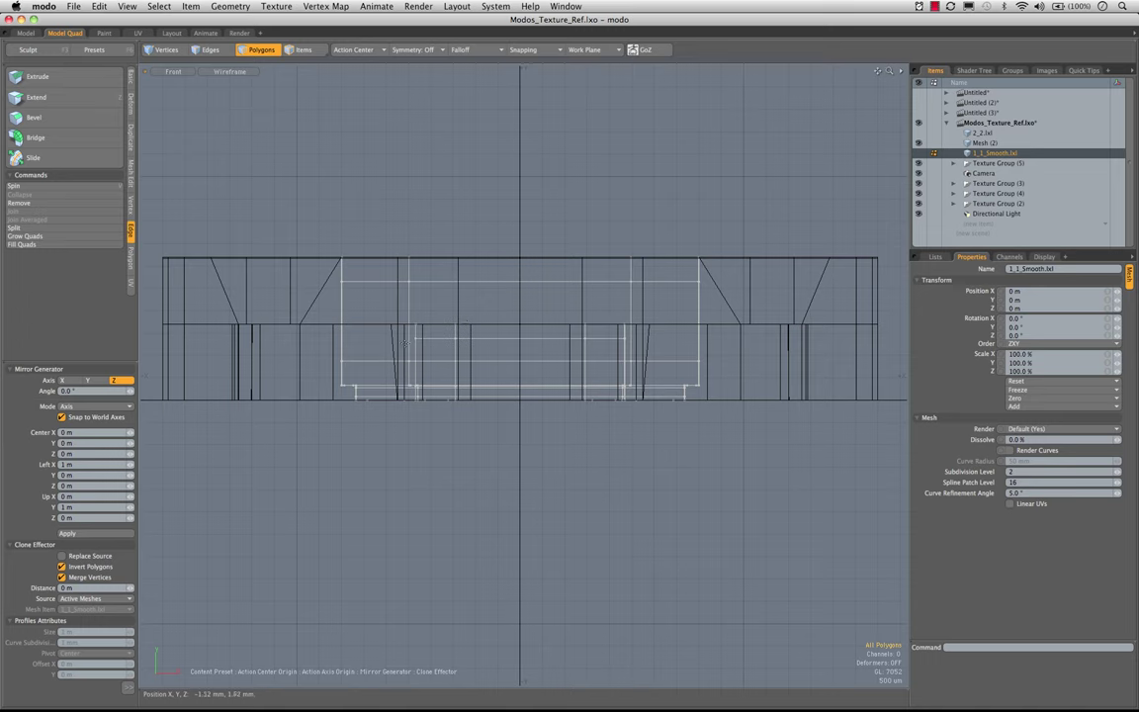
key("q")
left_click(989, 143)
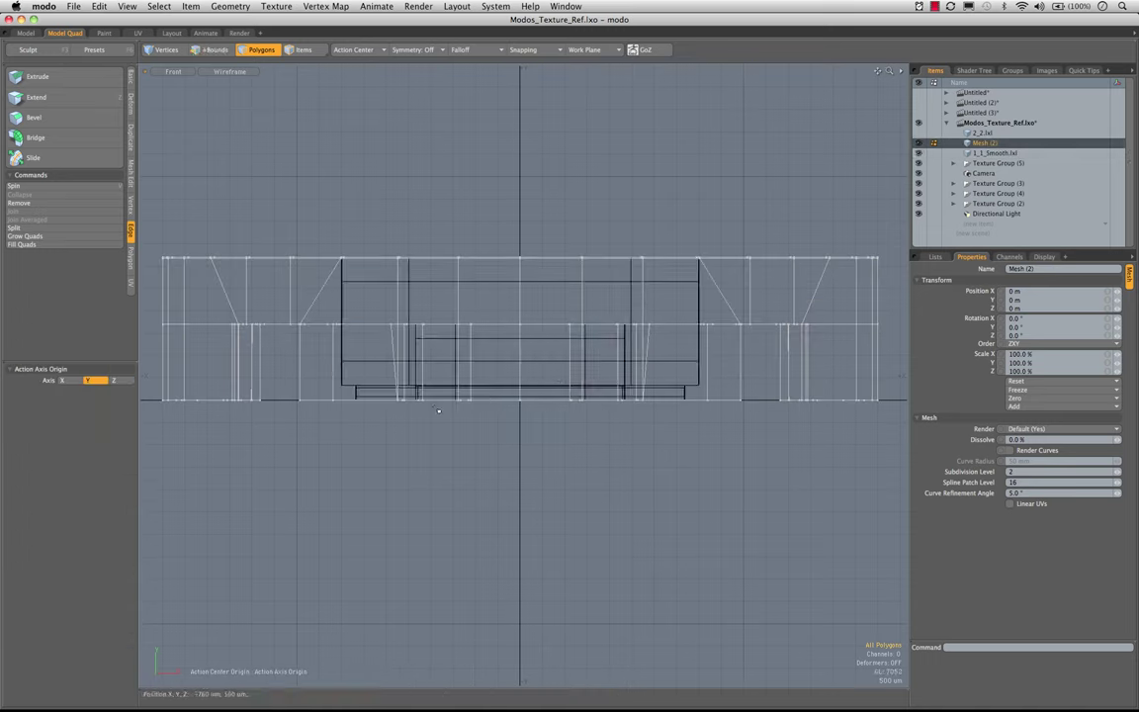
key("shift+c")
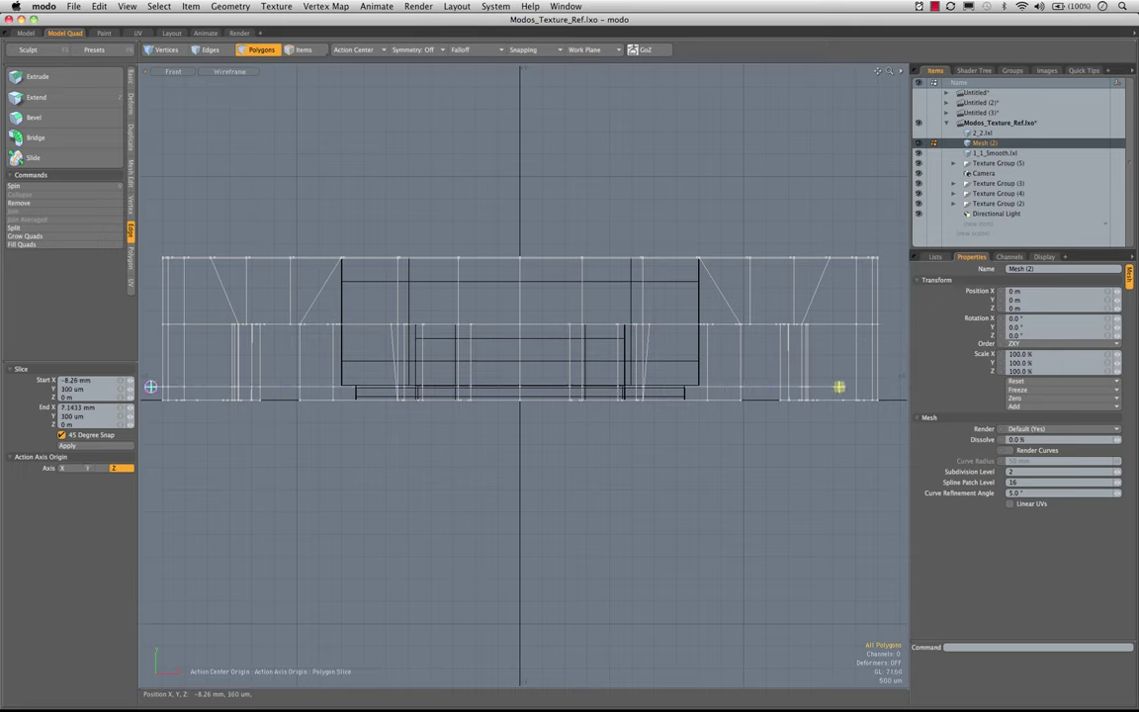
key("space")
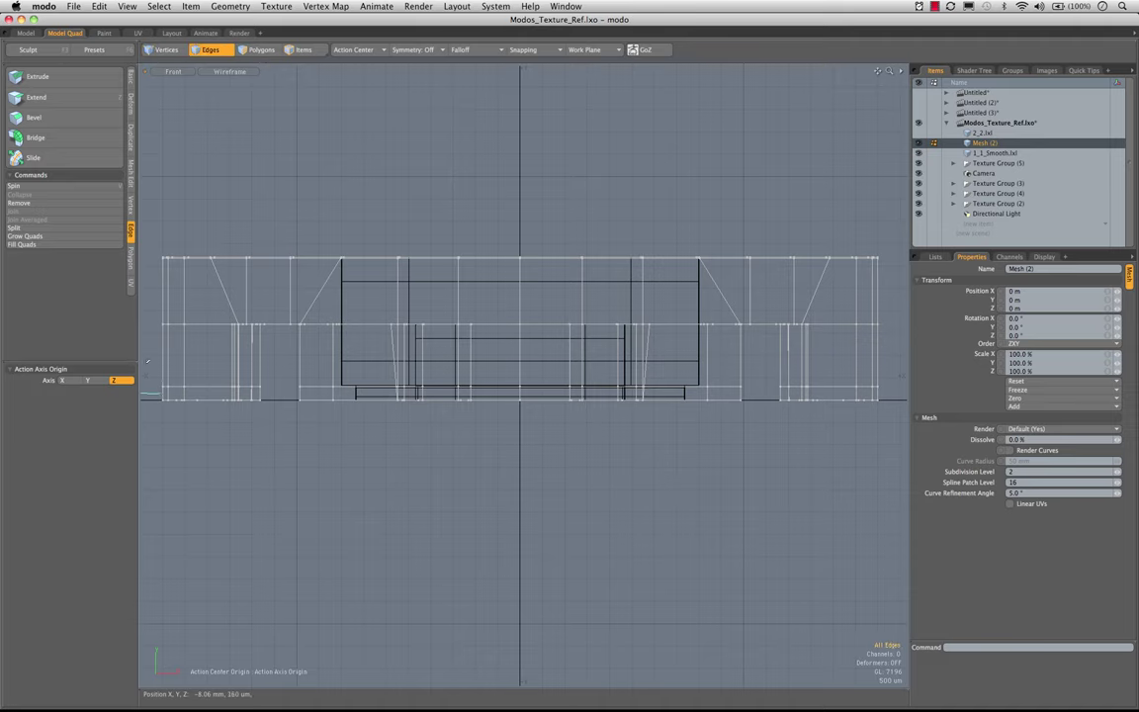
- Set the action center to Automatic and move the new slice's edges up 32 um, level with the smooth reference's ledge
mouse_move(749, 346)
right_mouse_down()
mouse_move(917, 369)
mouse_move(920, 389)
mouse_move(875, 398)
right_mouse_up()
left_click_drag(482, 374, 651, 362, "ctrl+alt")
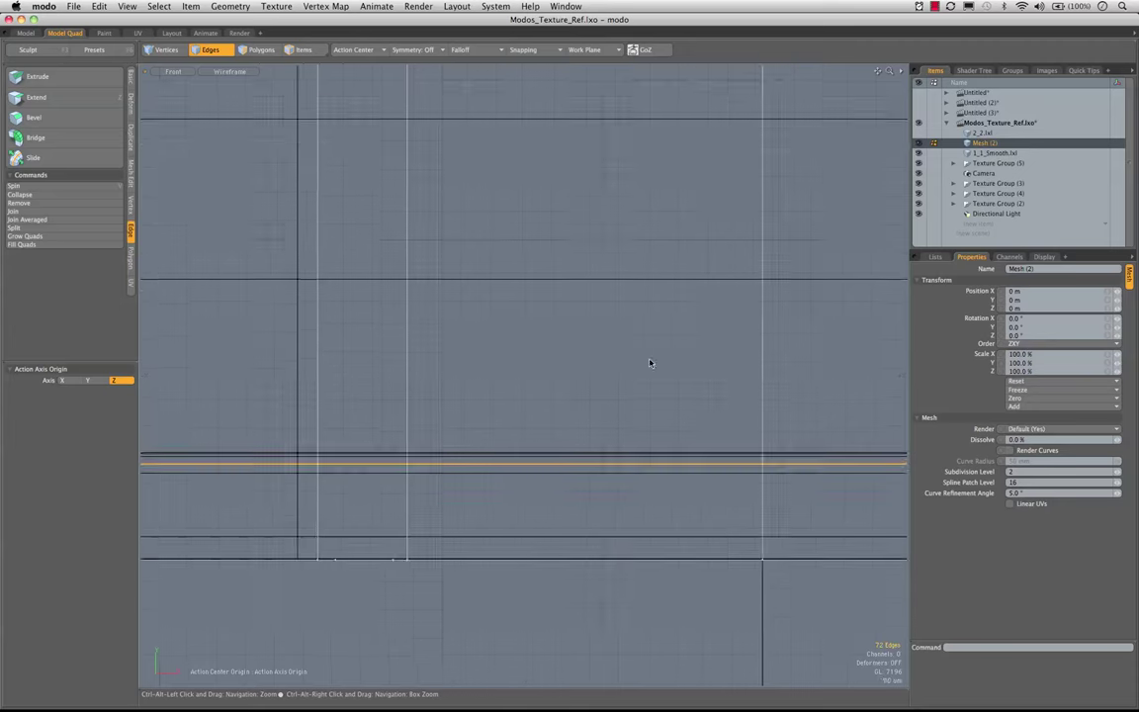
key("w")
left_click_drag(415, 416, 795, 353, "alt+shift")
left_click_drag(262, 374, 539, 346, "alt+shift")
left_click_drag(411, 344, 566, 346, "alt+shift")
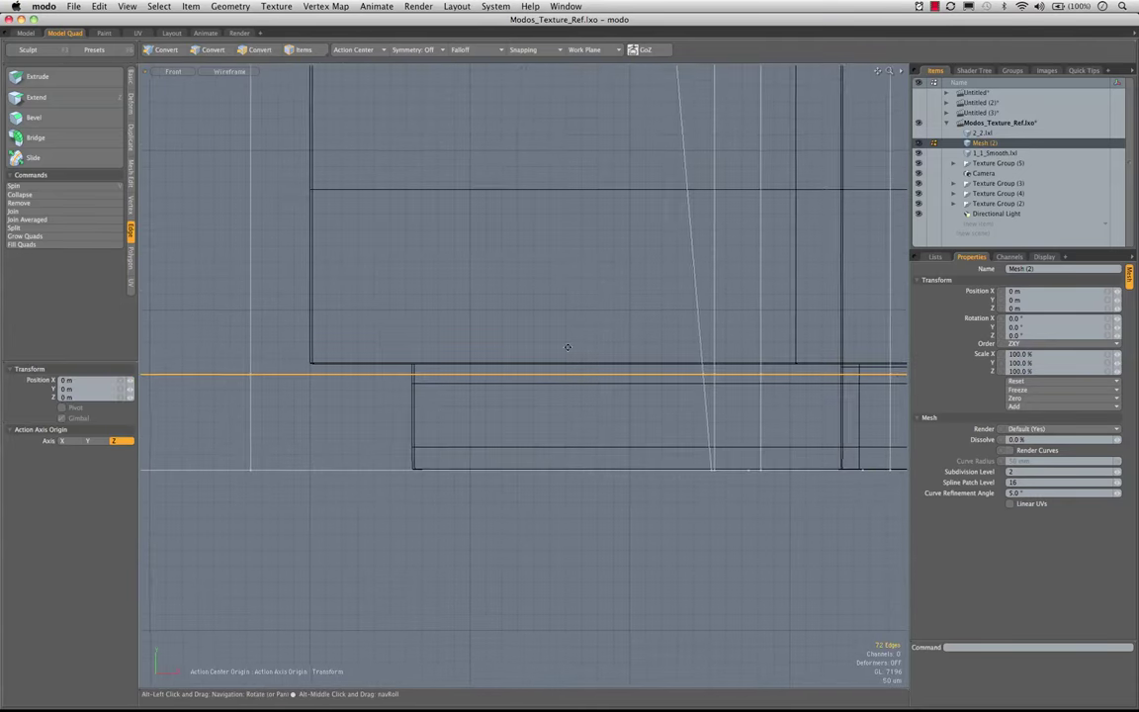
left_click(344, 51)
left_click(346, 62)
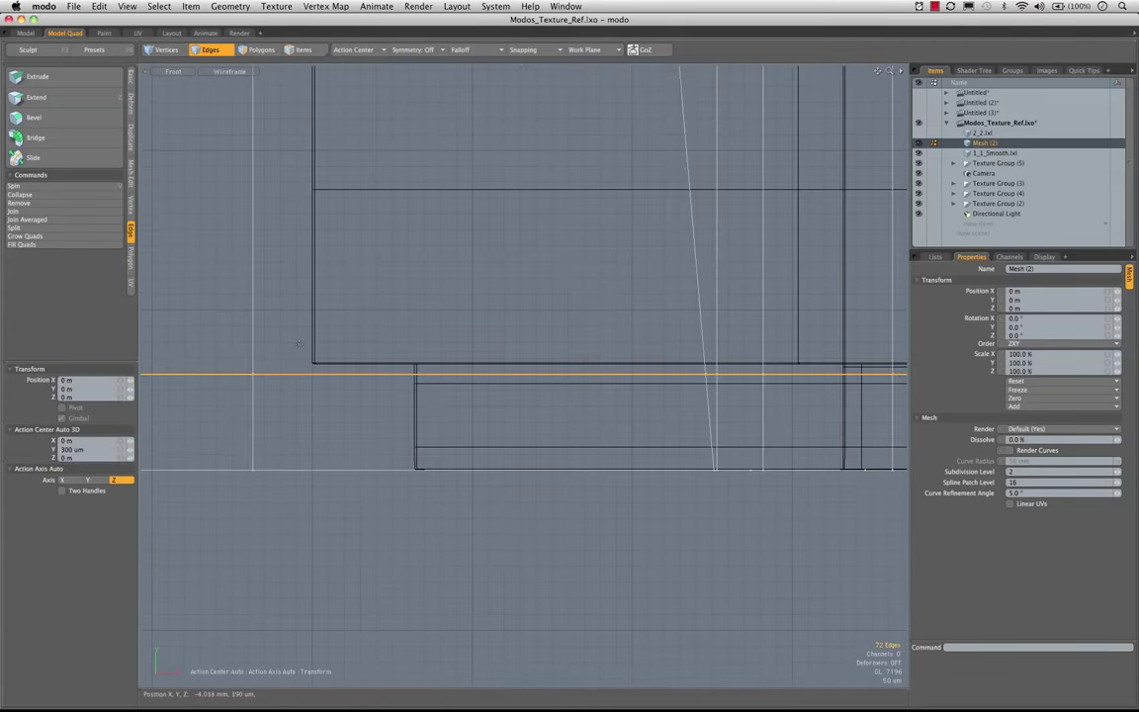
left_click(297, 343)
scroll(309, 351, "up", 3)
left_click_drag(293, 273, 294, 255)
scroll(438, 417, "down", 3)
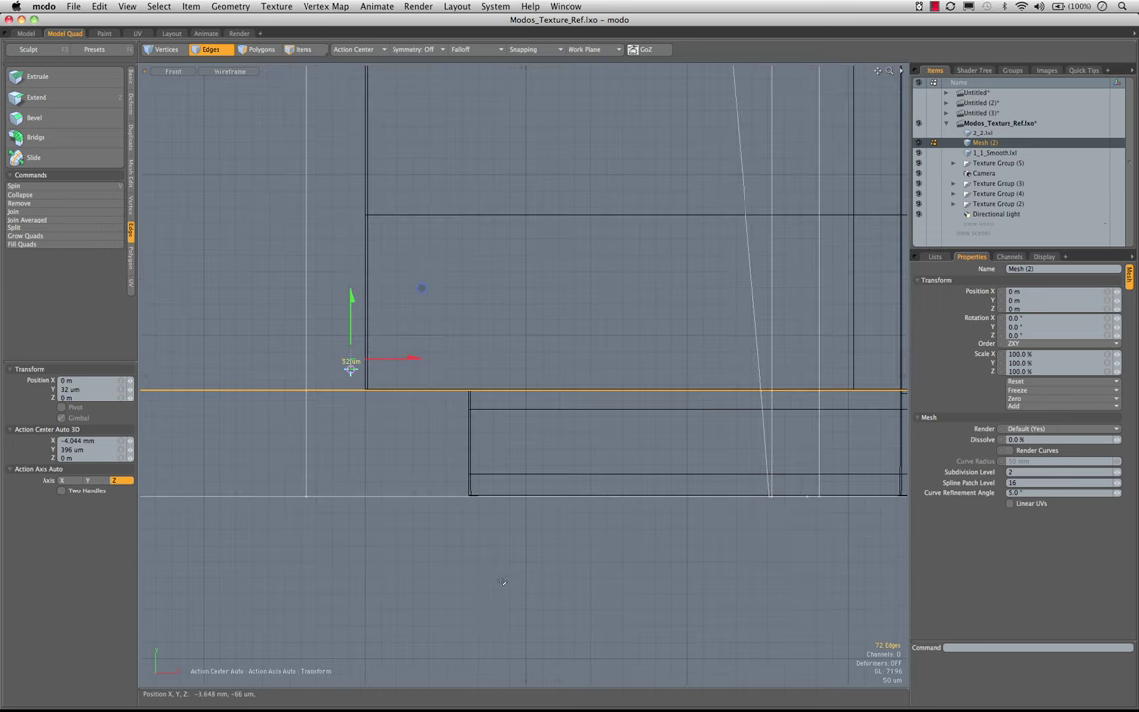
key("q")
left_click(490, 553)
- Start a polygon selection on the outer wall strip below the slice and set symmetry to Z
key("KP_0")
left_click_drag(697, 166, 644, 185, "alt")
scroll(682, 164, "down", 5)
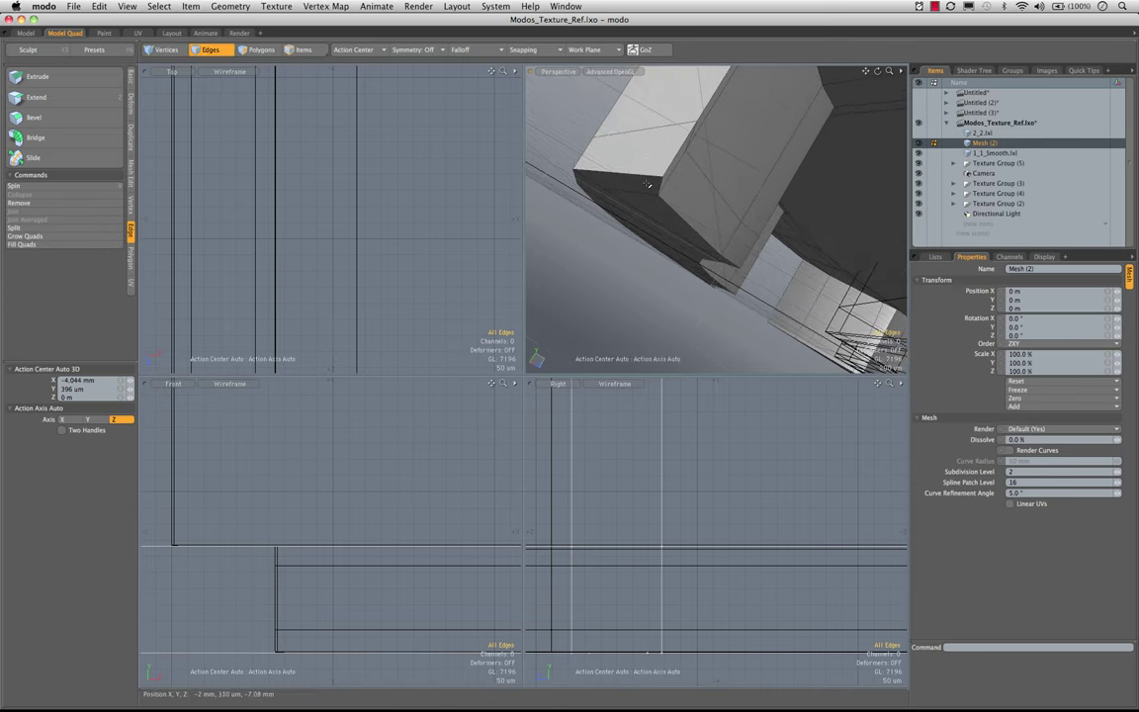
key("3")
left_click(655, 166)
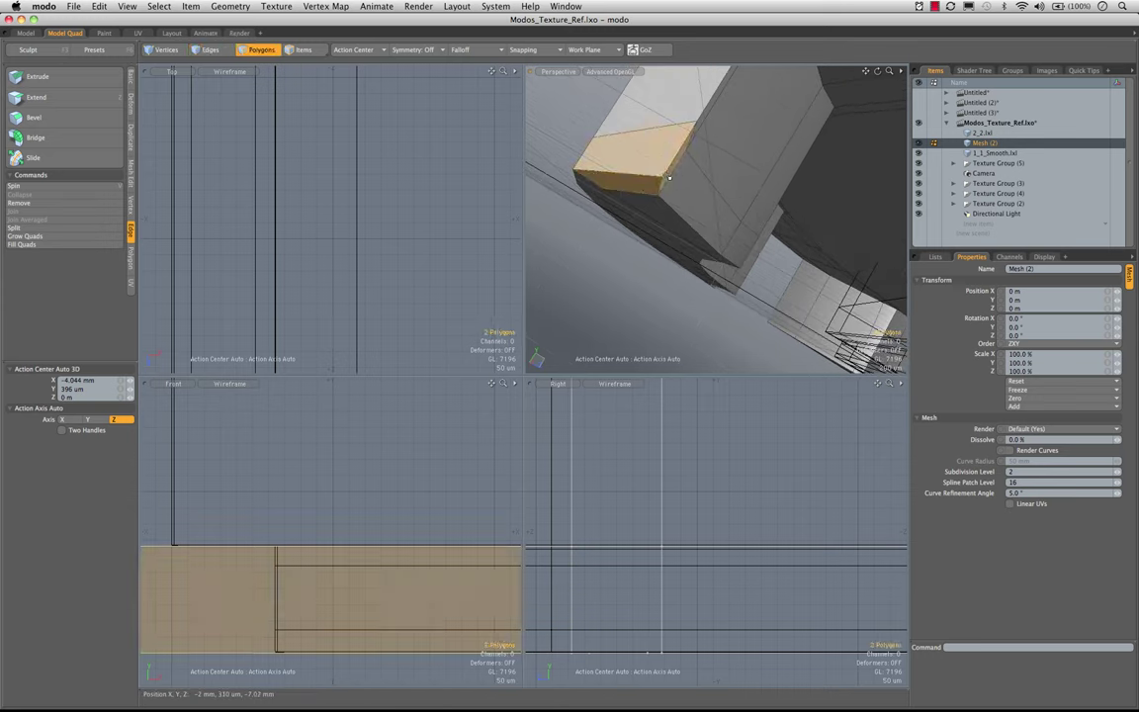
left_click(669, 178, "shift")
left_click_drag(669, 178, 768, 178, "alt")
key("0")
left_click_drag(539, 303, 638, 255, "alt")
scroll(603, 318, "down", 2)
scroll(631, 290, "down", 5)
left_click_drag(667, 294, 437, 241, "alt")
left_click(405, 49)
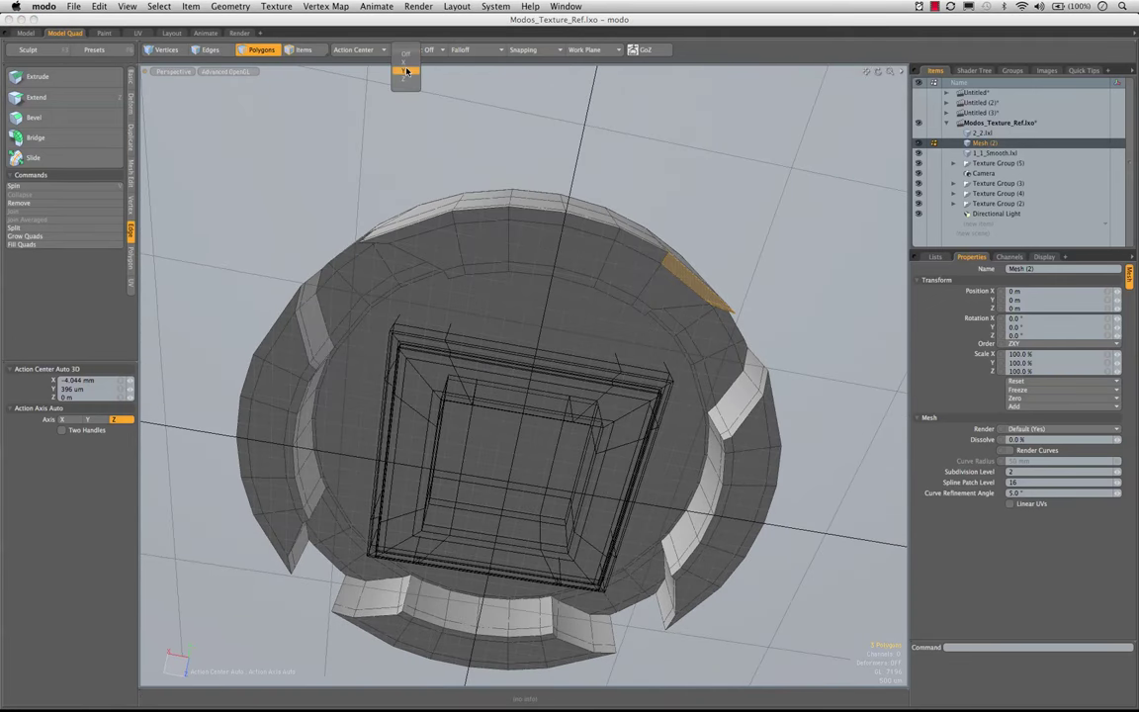
left_click(406, 79)
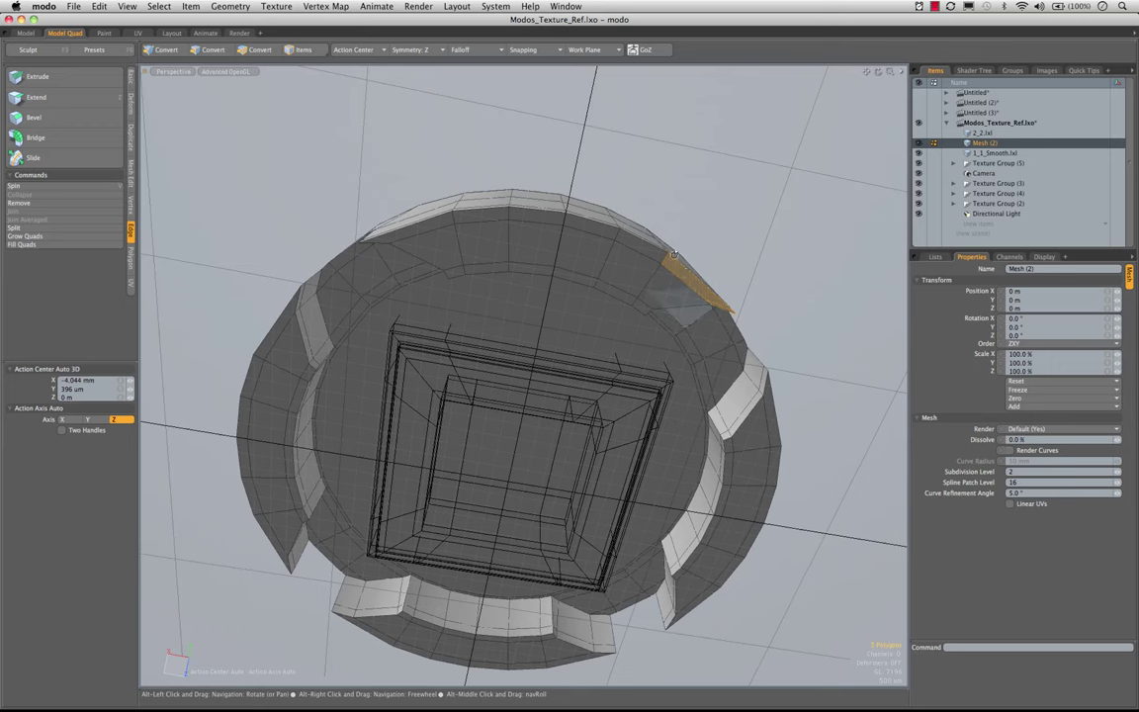
- Extend the selection along the outer wall strip below the slice, including its mirrored counterpart, and delete those polygons
left_click_drag(676, 302, 600, 272, "alt")
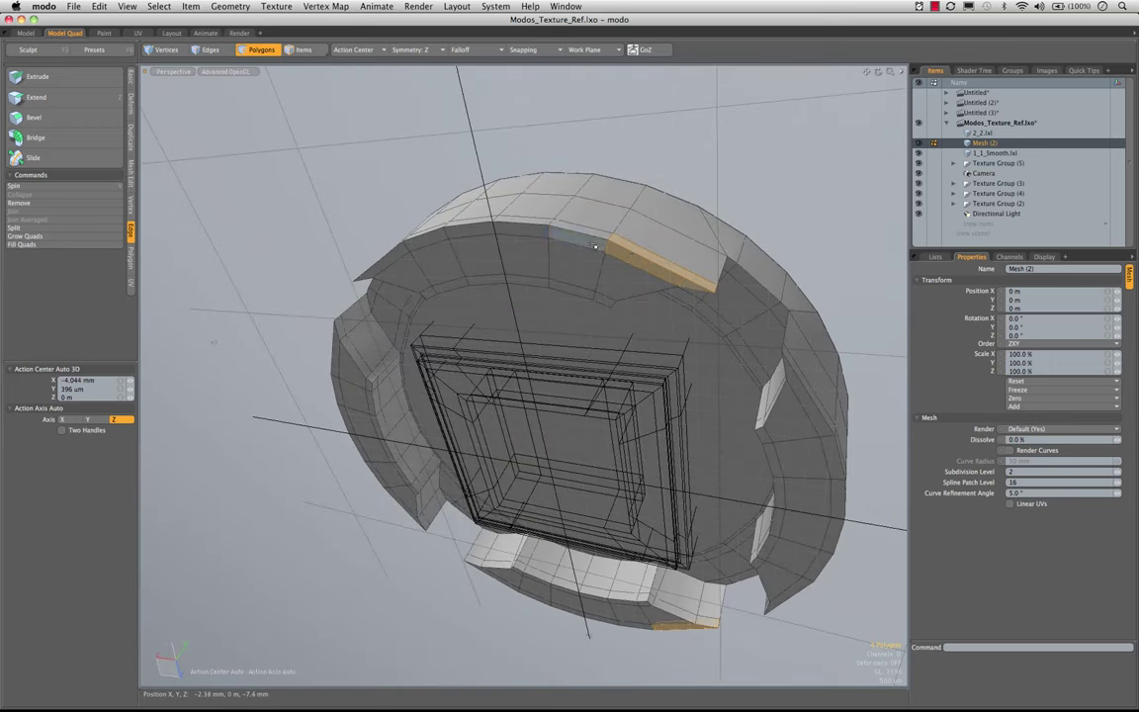
left_click(594, 245)
left_click(598, 236, "shift")
left_click(618, 248, "shift")
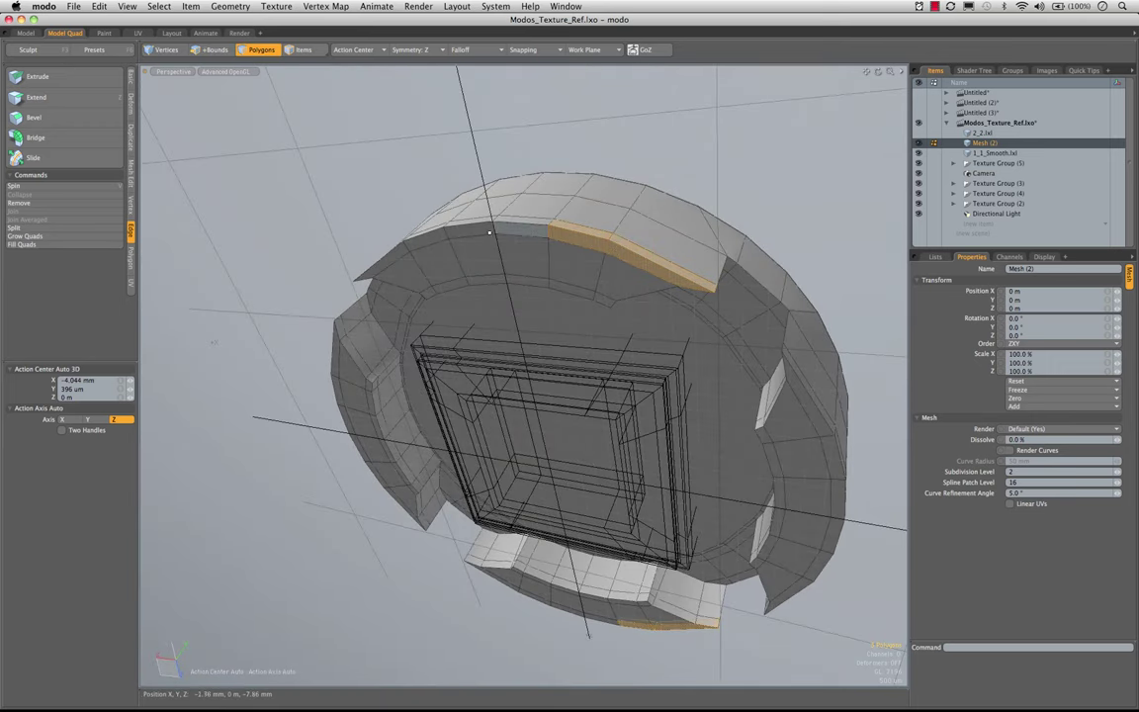
left_click_drag(489, 233, 576, 259, "alt")
left_click(570, 239, "shift")
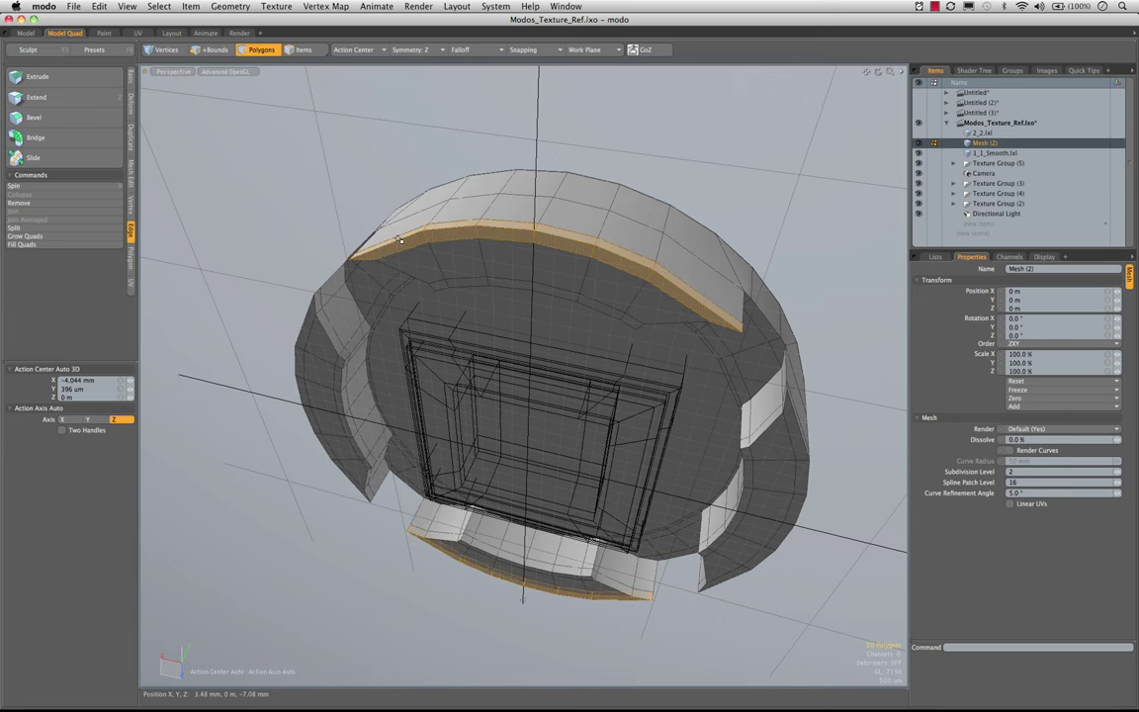
left_click_drag(399, 240, 596, 289, "alt")
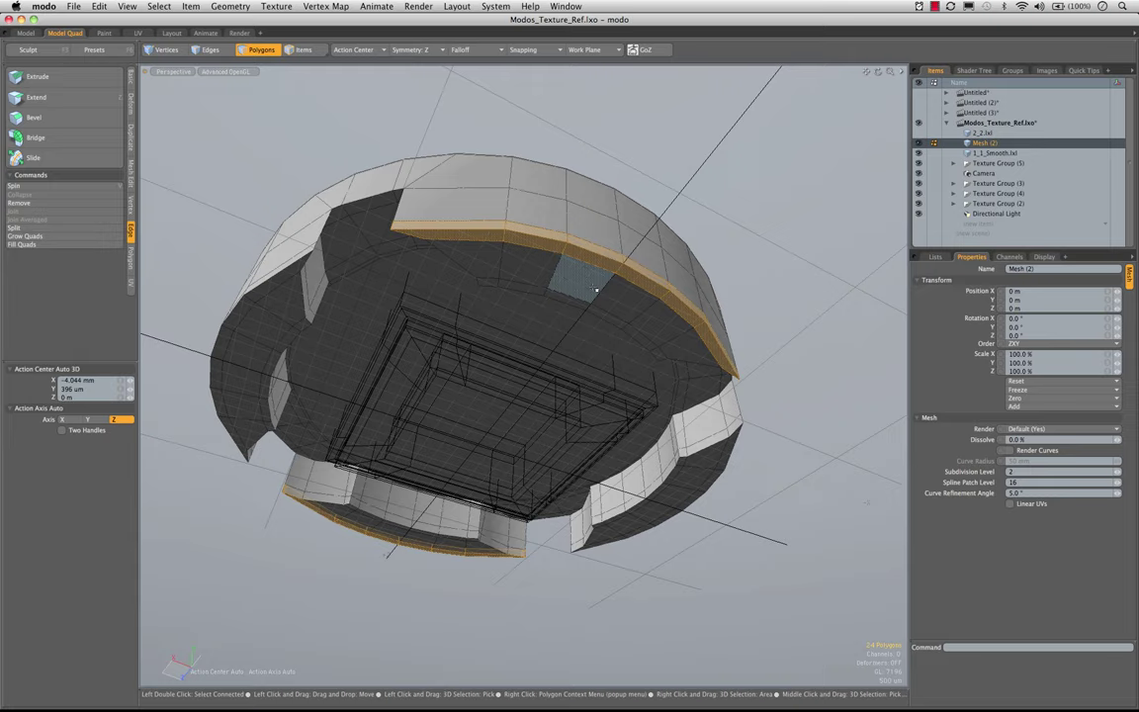
key("Delete")
- Delete the four small end polygons below the slice at the notch ends of the opened wall segments
left_click_drag(477, 269, 608, 253, "alt")
left_click_drag(608, 253, 664, 301, "ctrl+alt")
left_click(739, 314)
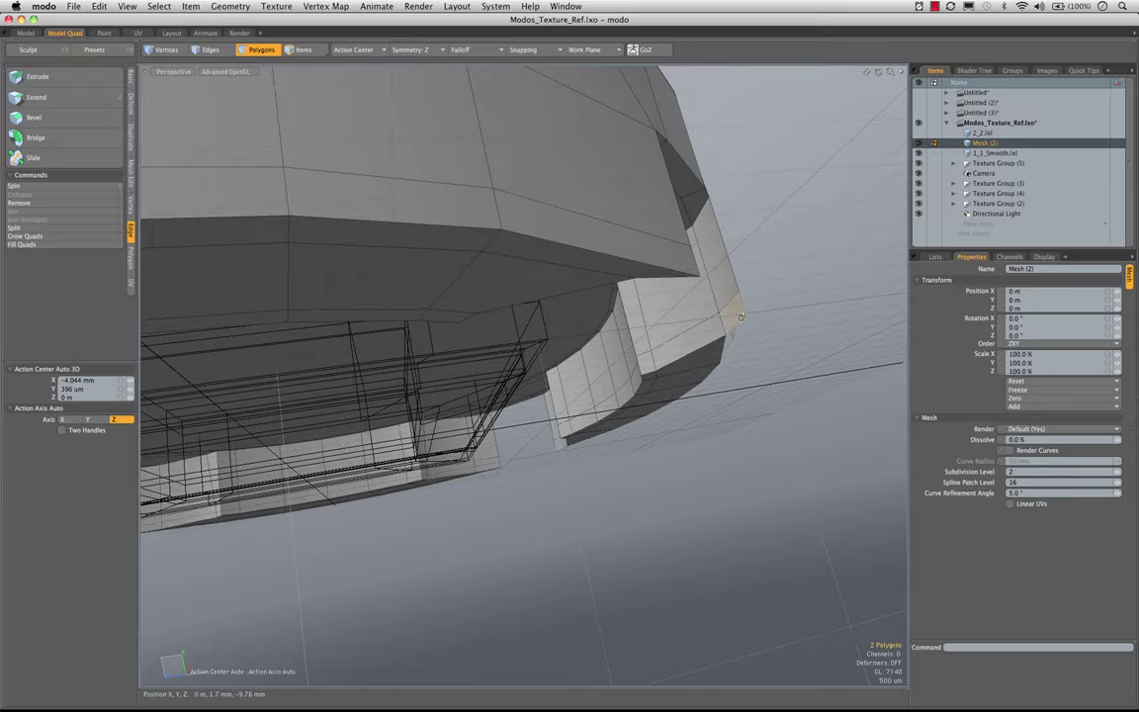
left_click_drag(737, 314, 673, 316, "alt")
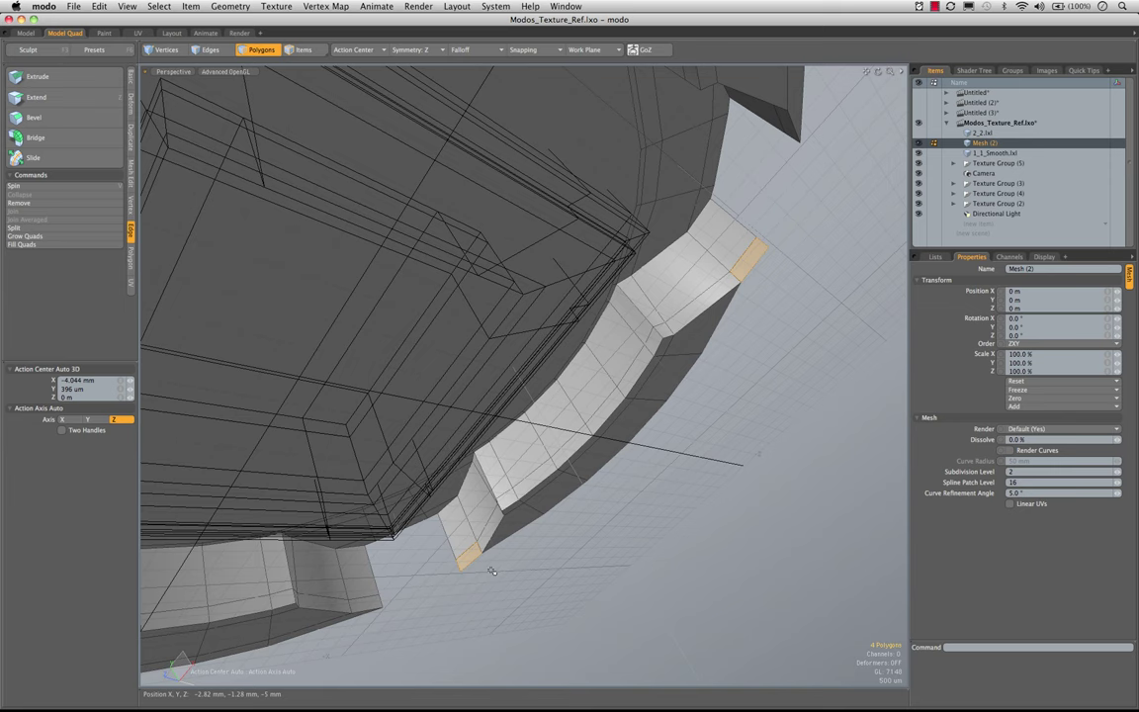
key("Delete")
- Select the outer border edges of the notch segment's bottom face along the opened gap, including the mirrored segment
left_click_drag(553, 415, 601, 388, "alt")
left_click(697, 344)
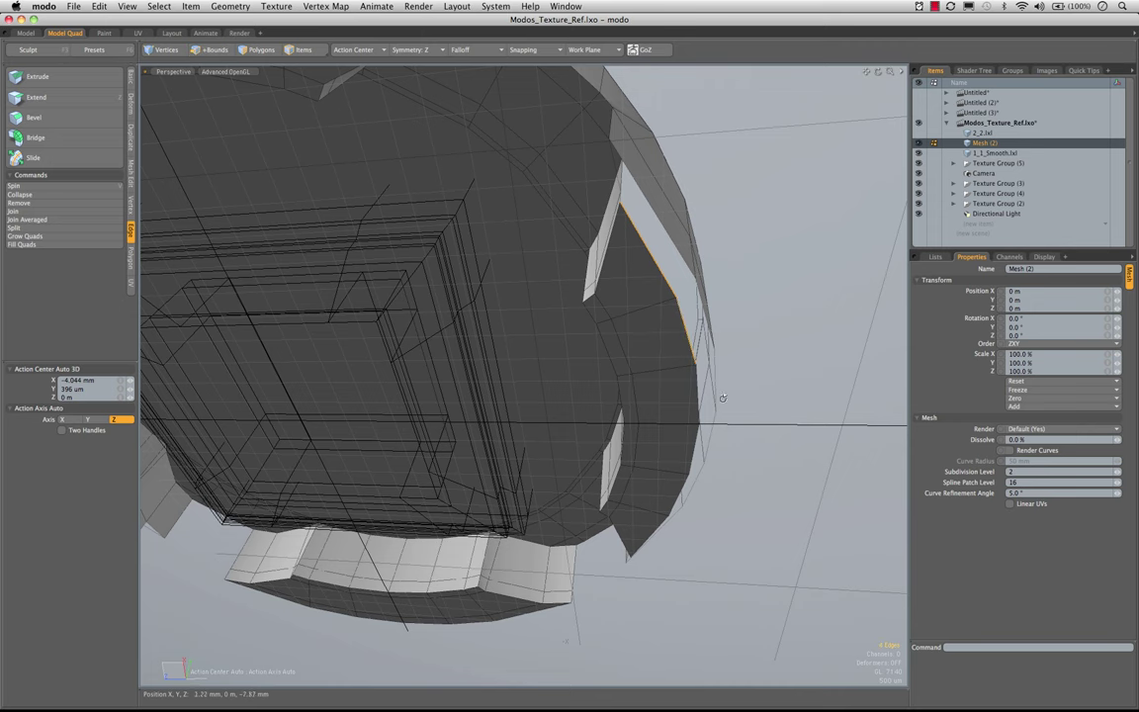
left_click_drag(722, 397, 651, 313, "alt")
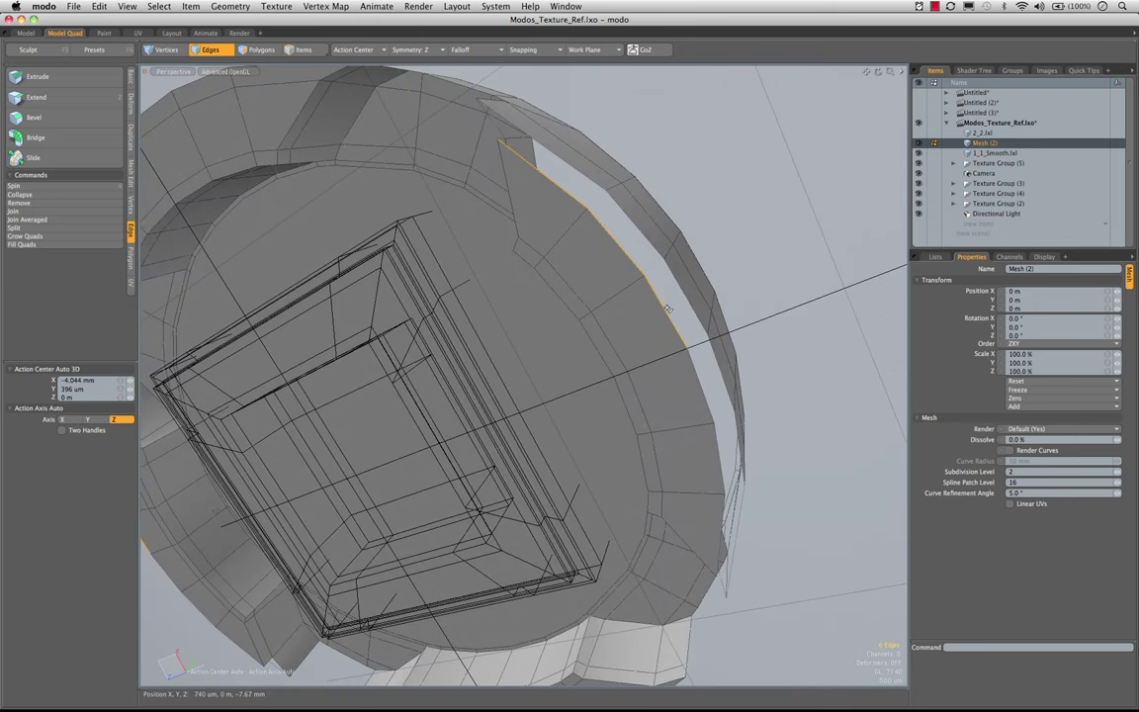
left_click_drag(621, 248, 751, 418, "alt")
left_click_drag(754, 338, 754, 389, "alt")
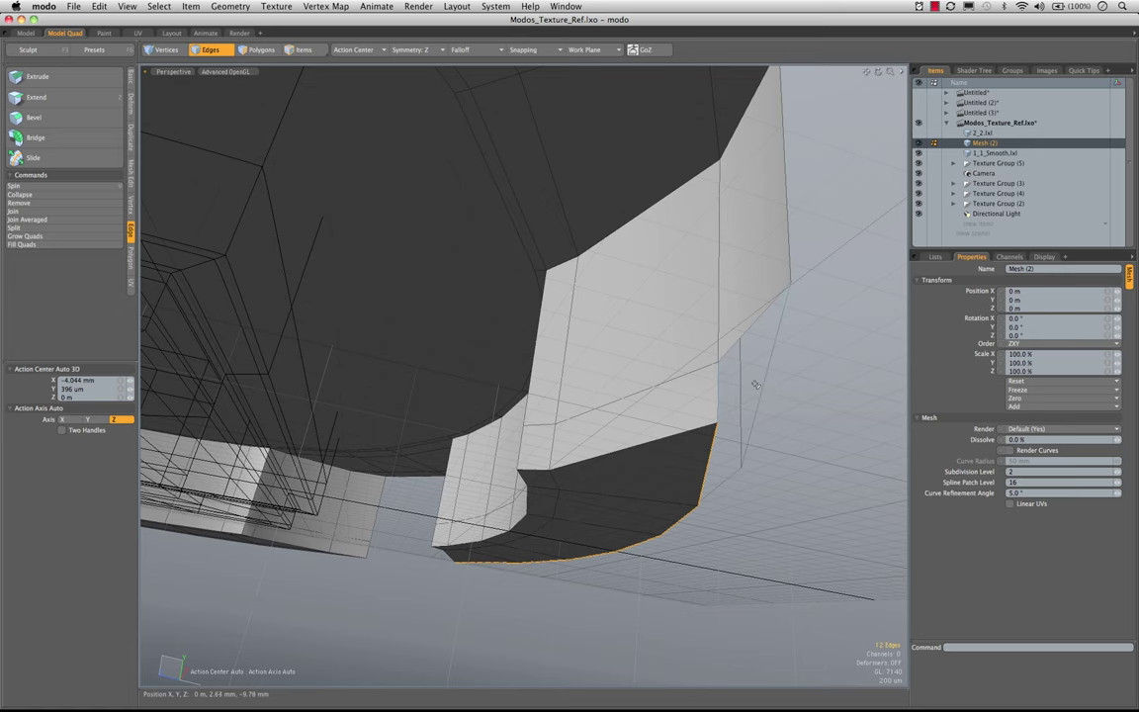
- Extend the selected border edges 330 um along Y, level with the sliced edge of the outer wall
key("z")
left_click(752, 383)
key("KP_0")
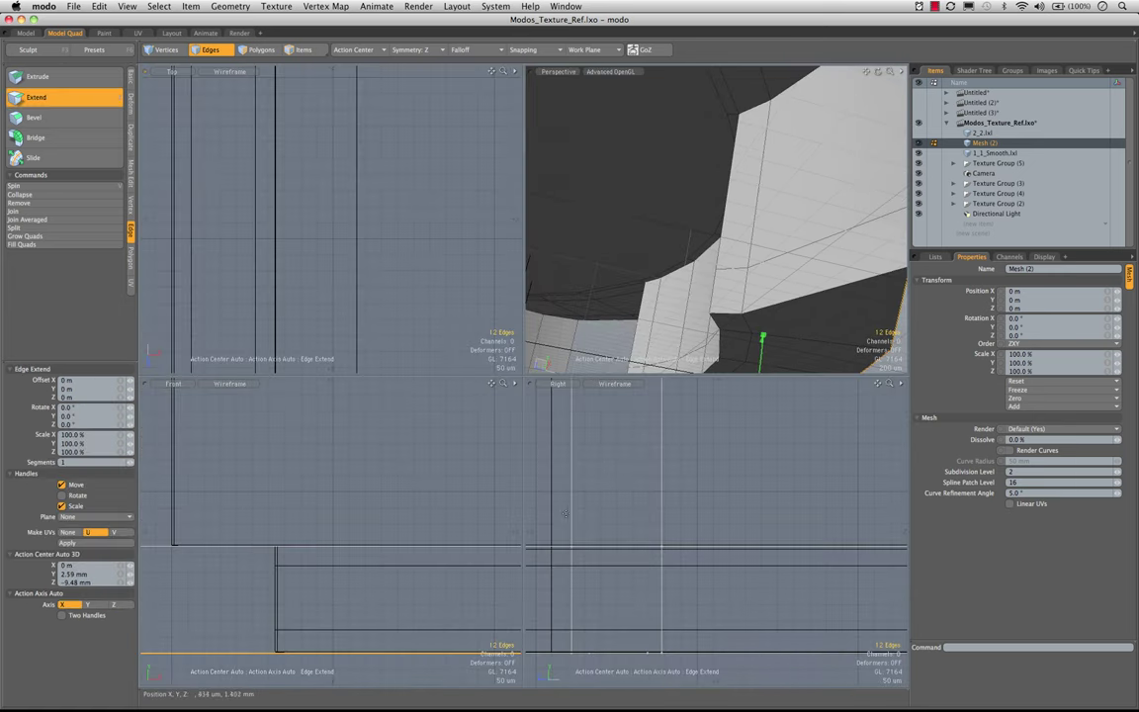
key("shift+a")
left_click_drag(351, 533, 298, 521, "alt+shift")
left_click_drag(389, 494, 542, 481, "ctrl+alt")
mouse_move(359, 528)
left_mouse_down("alt+shift")
mouse_move(287, 501)
mouse_move(374, 512)
left_mouse_up("alt+shift")
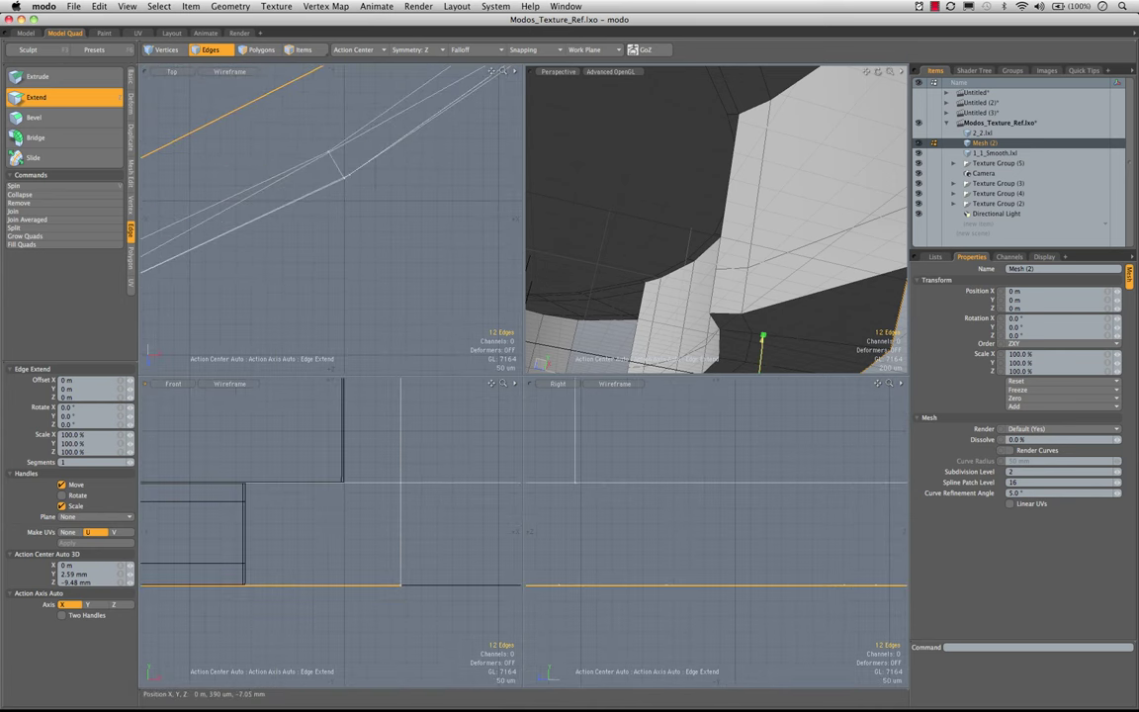
left_click_drag(761, 339, 764, 322)
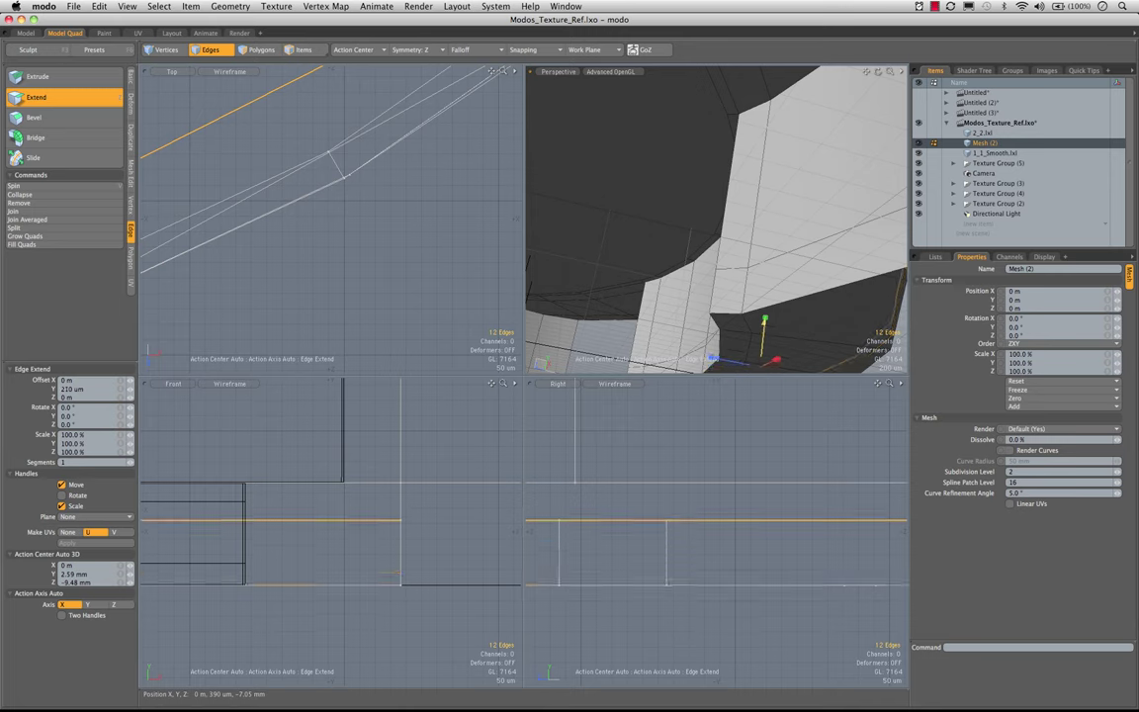
left_click_drag(398, 538, 398, 484)
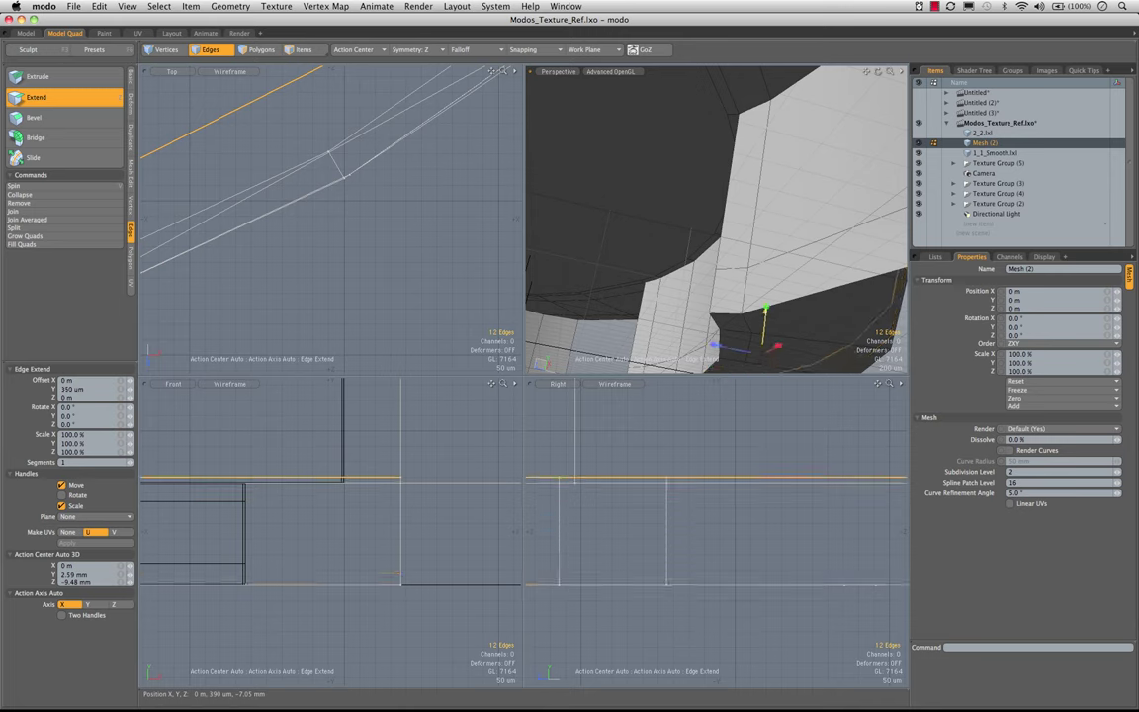
left_click_drag(766, 308, 712, 230)
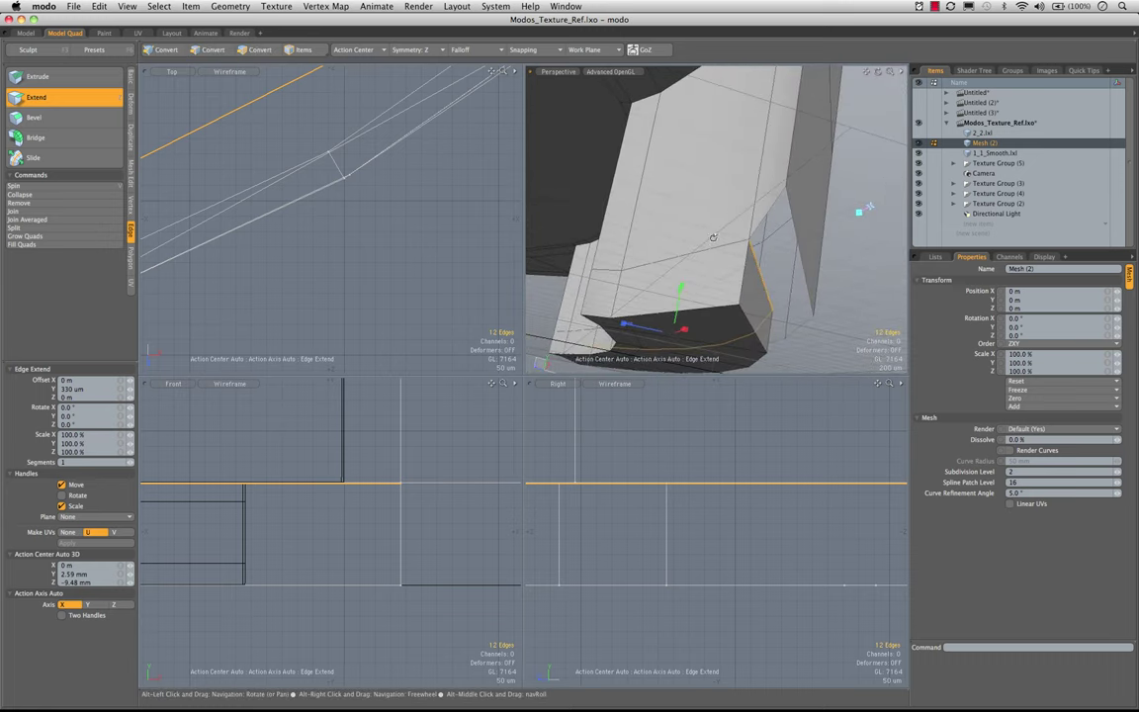
- Set the action center to Element and scale the extended edges to 0% on X to flatten them level with the outer wall's lower edge
key("r")
key("KP_0")
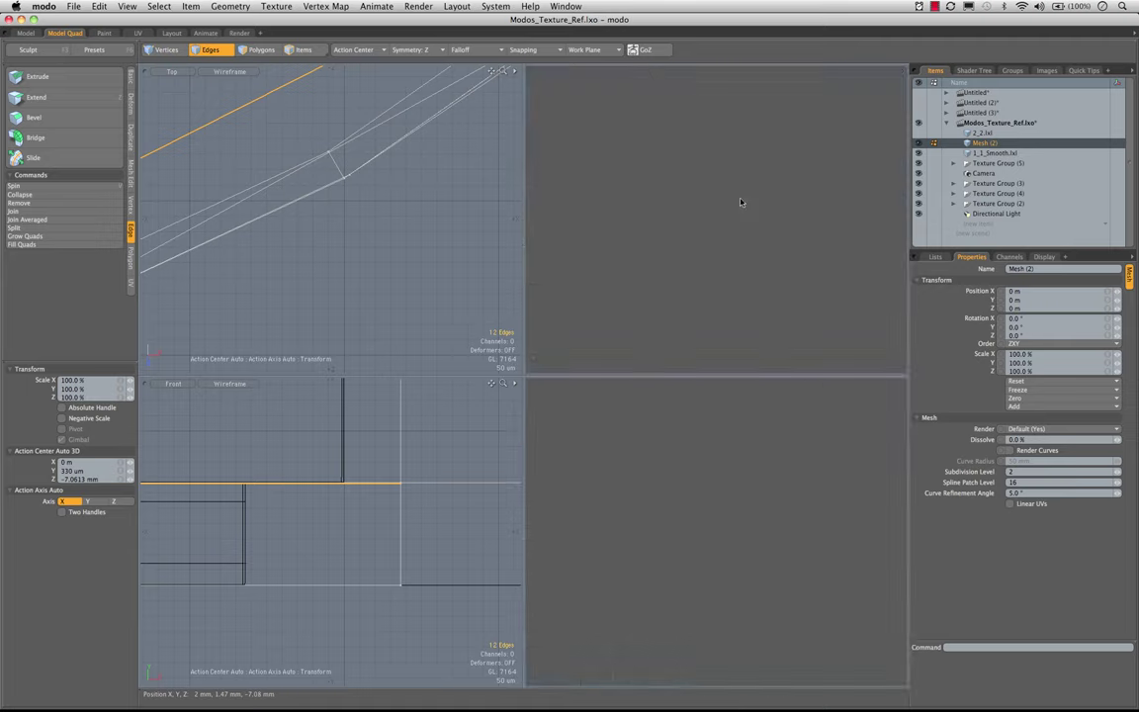
left_click(356, 51)
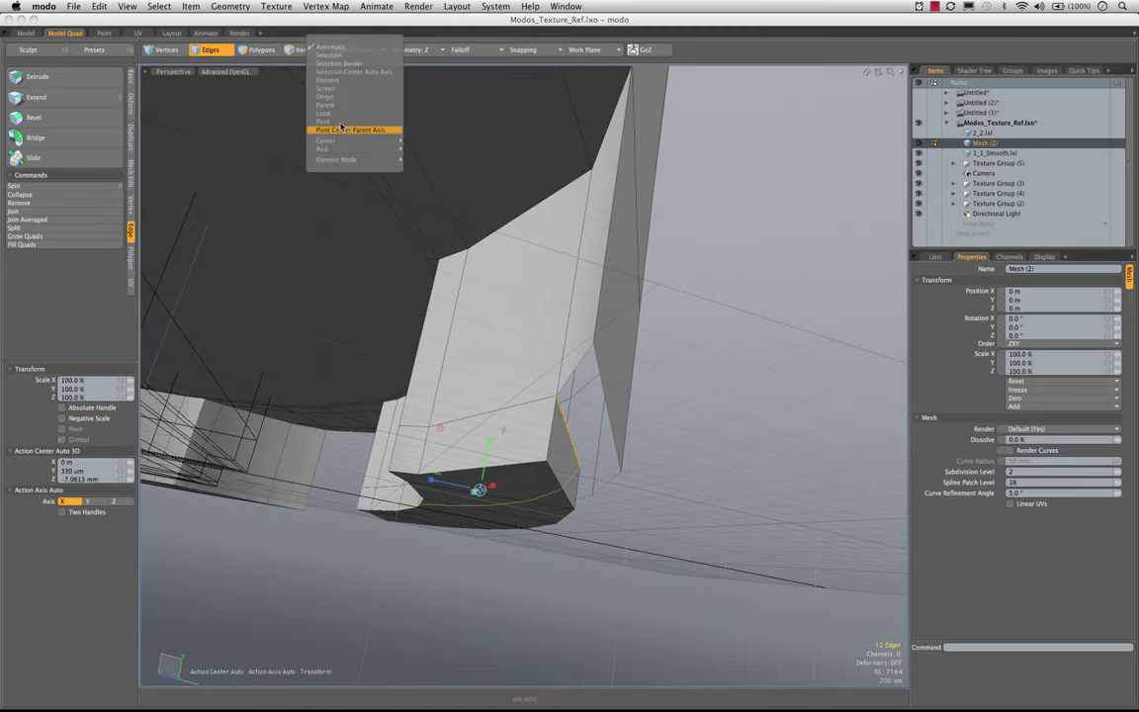
left_click(331, 83)
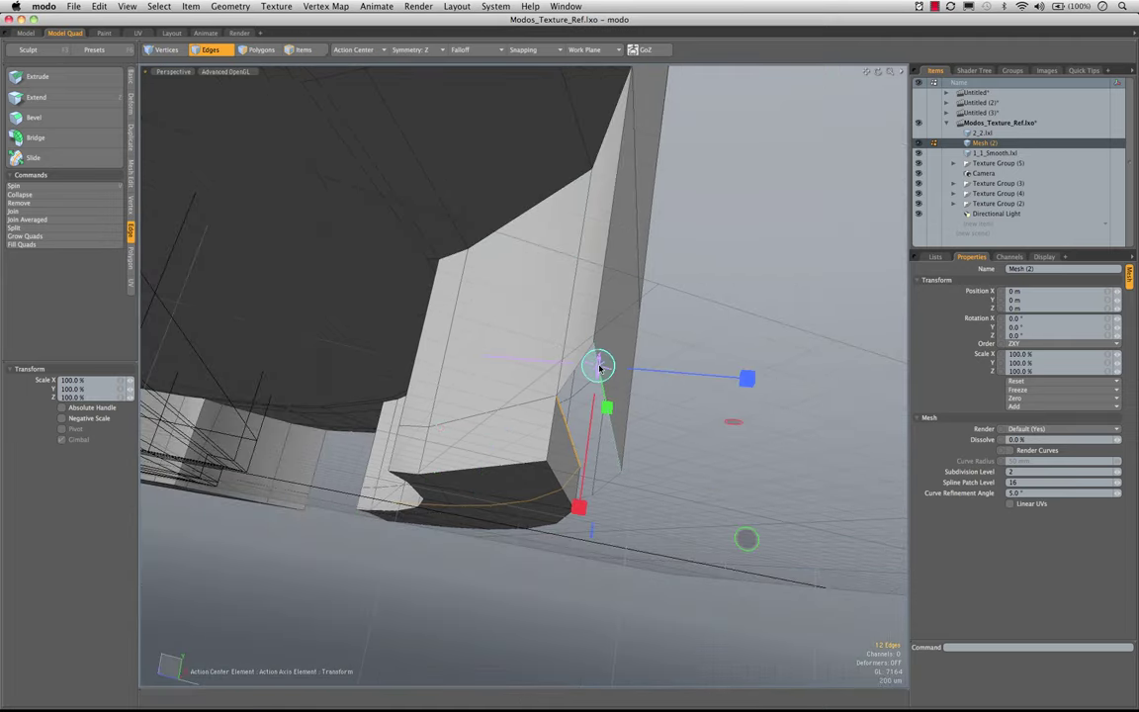
left_click_drag(591, 477, 565, 542, "alt")
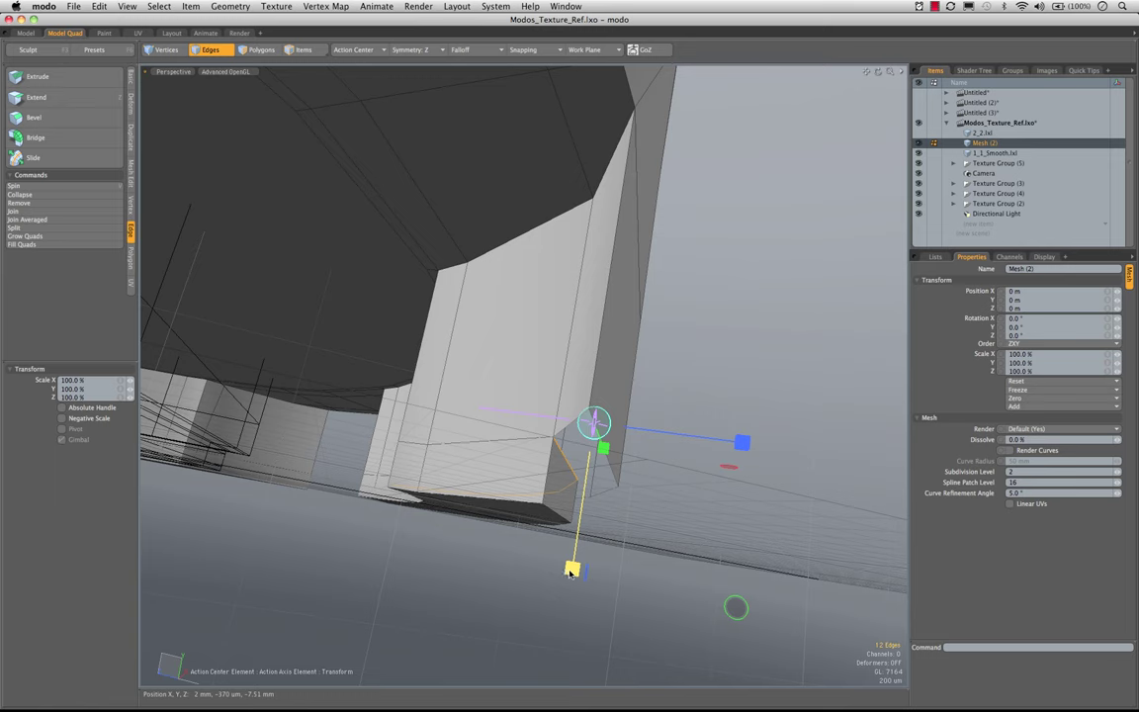
left_click_drag(425, 625, 603, 637, "alt")
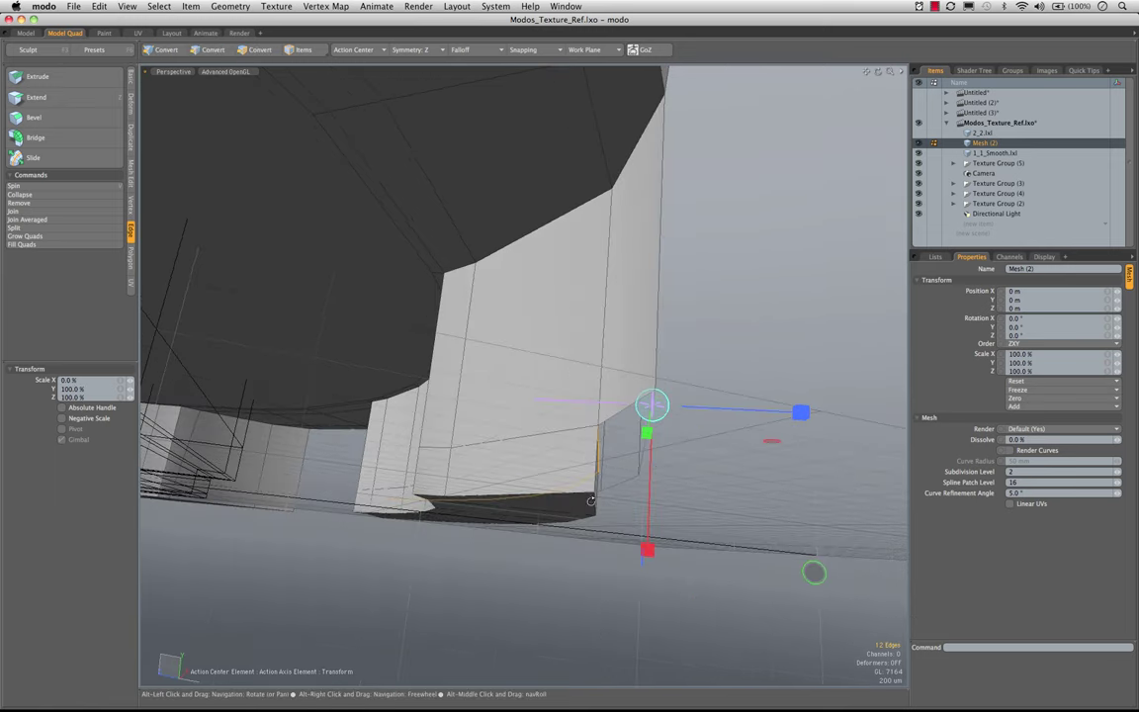
left_click_drag(591, 500, 538, 454, "alt")
key("q")
- Select the border edges on both sides of the remaining ledge gap and clear the selection
left_click(620, 376)
left_click_drag(619, 376, 589, 396, "alt")
left_click_drag(531, 356, 465, 502, "alt")
key("Tab")
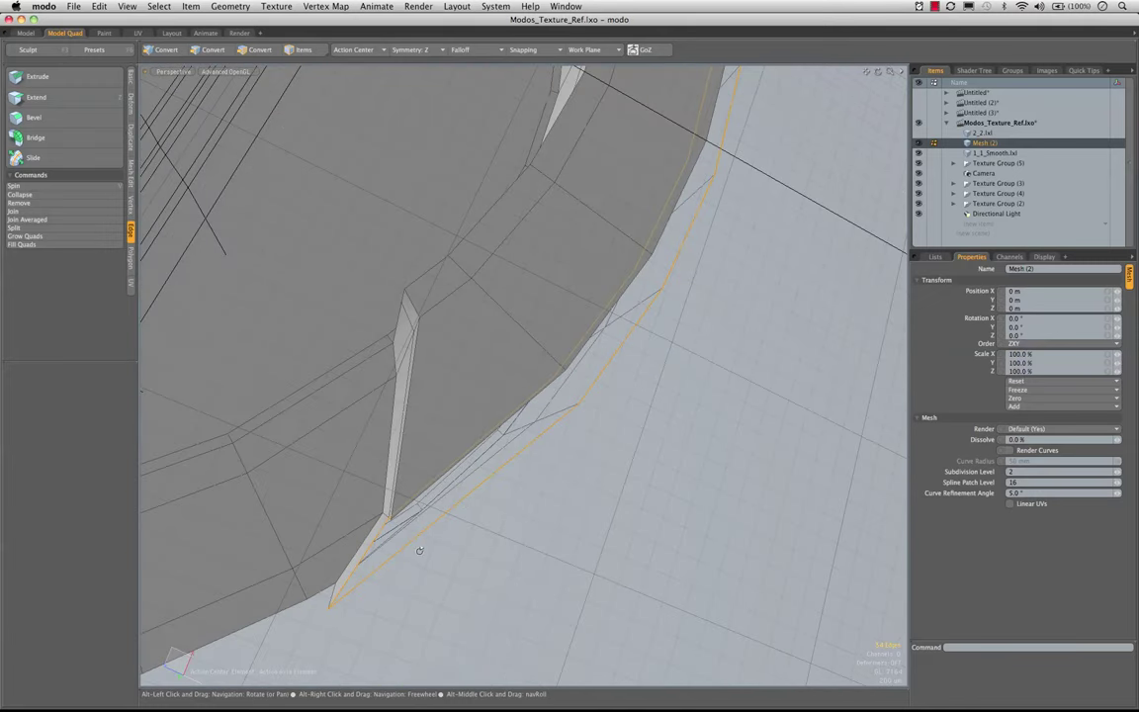
mouse_move(459, 410)
left_mouse_down("alt")
mouse_move(468, 379)
mouse_move(464, 389)
left_mouse_up("alt")
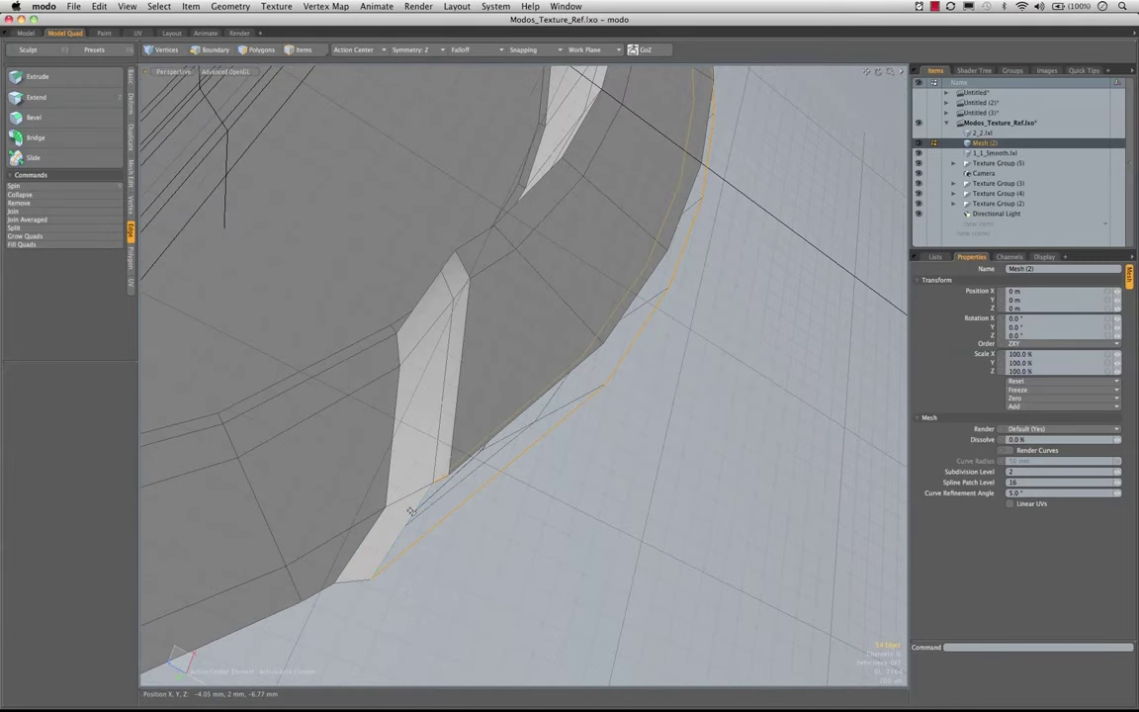
left_click_drag(411, 506, 557, 399, "alt")
left_click(743, 380)
- Merge the mesh's coincident vertices with the Merge Tool at a distance of 0 m
scroll(533, 331, "up", 2)
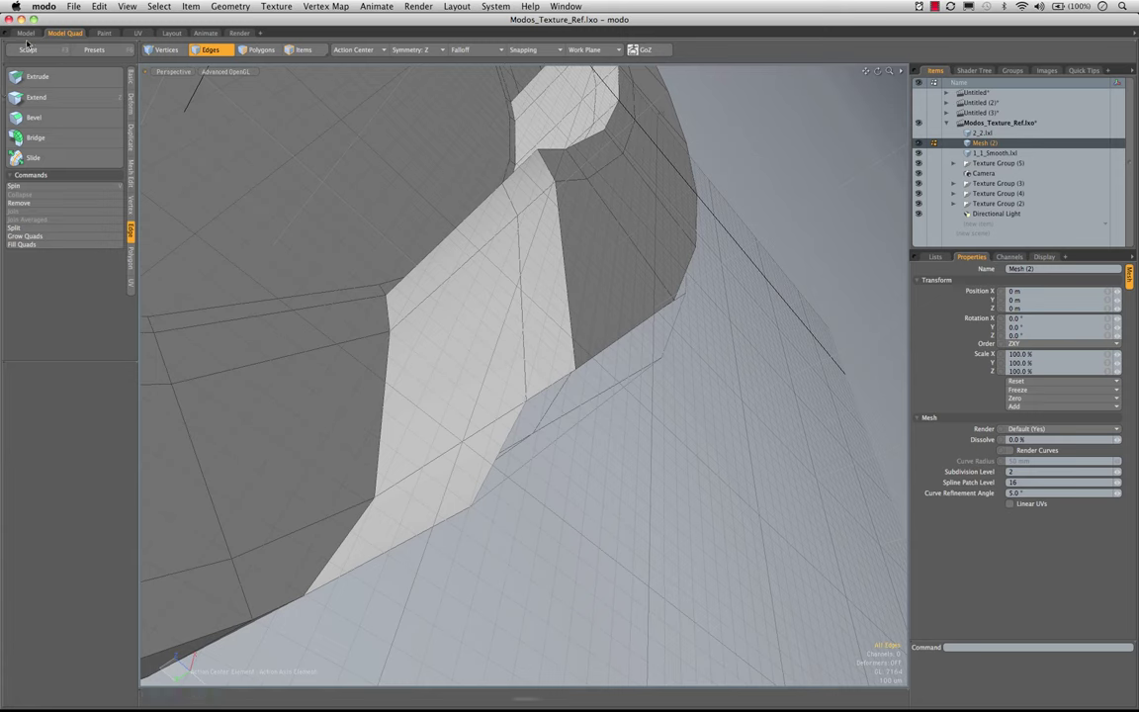
left_click(131, 206)
left_click(43, 137)
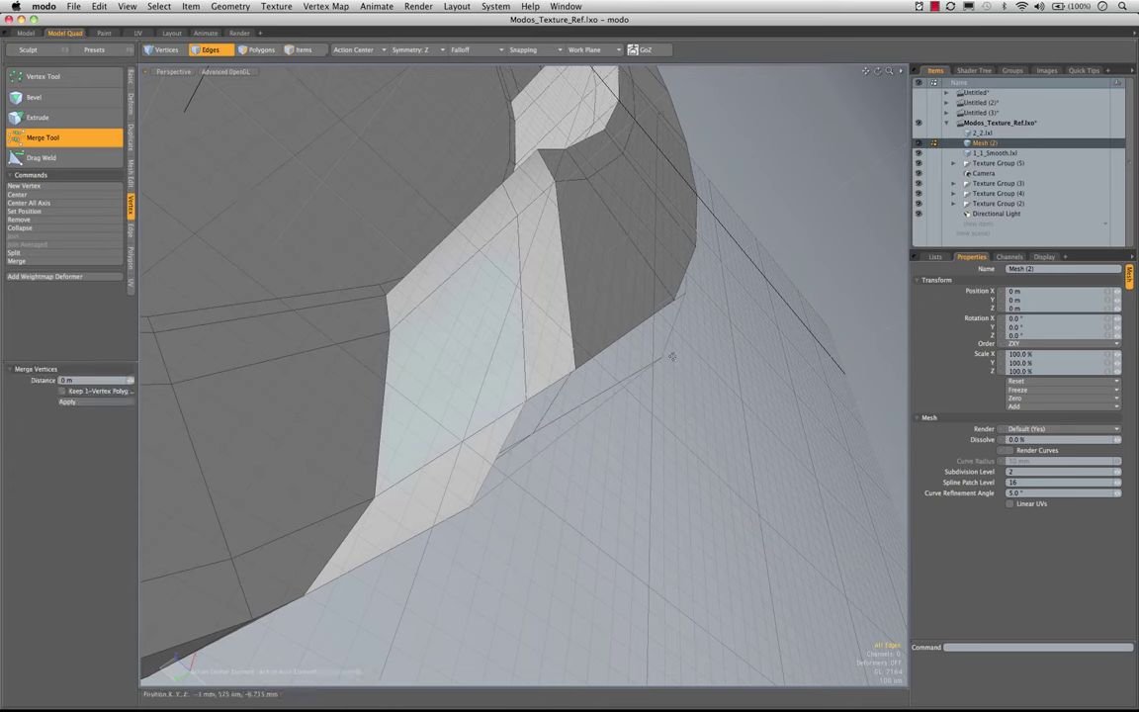
mouse_move(763, 436)
left_mouse_down()
mouse_move(806, 436)
mouse_move(767, 436)
left_mouse_up()
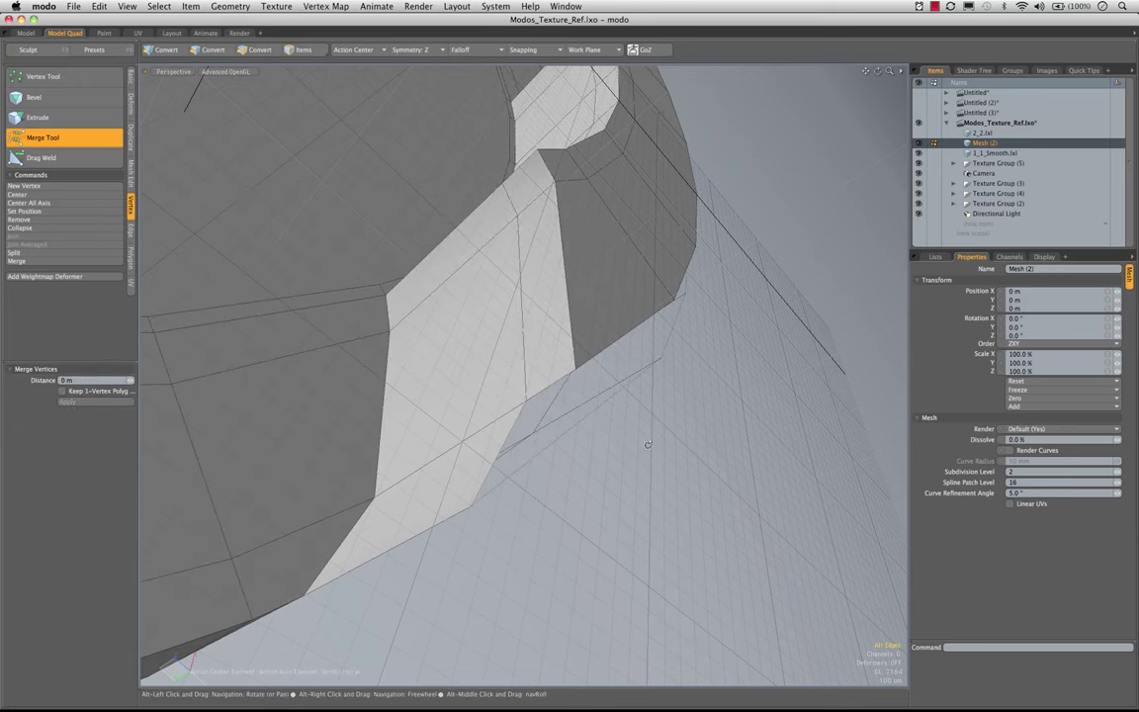
left_click_drag(648, 445, 546, 450, "alt")
key("space")
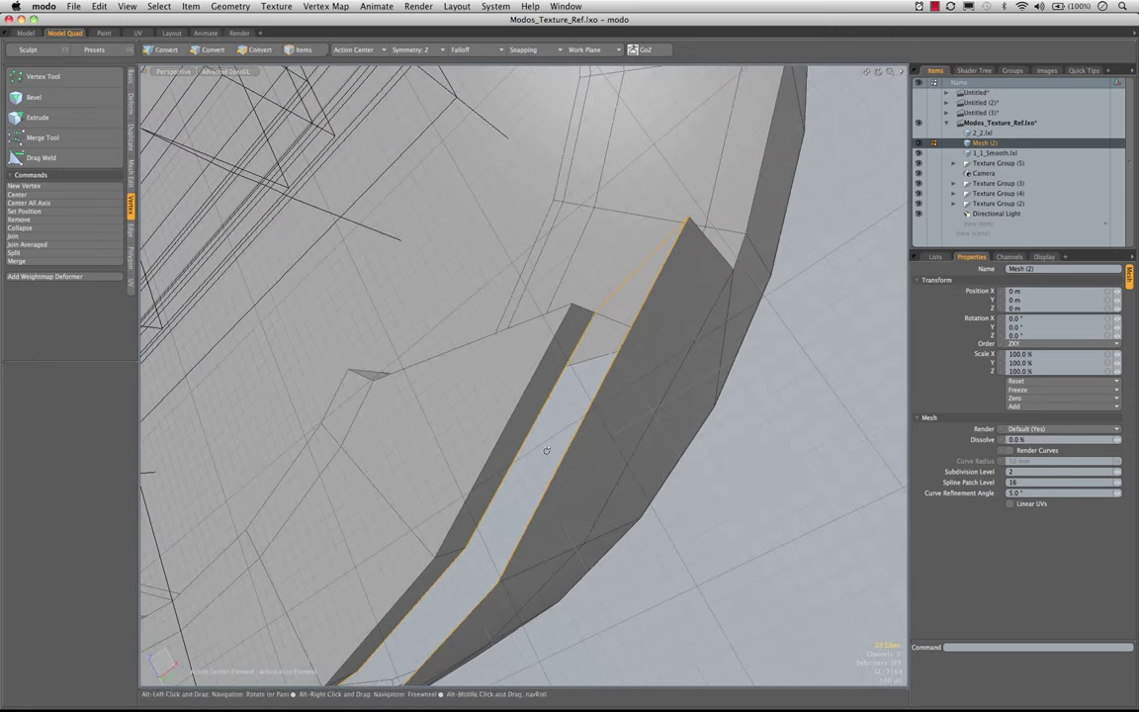
- Bridge the extended edges to the outer wall's border edges on both mirrored segments, closing the gap with a ledge
left_click_drag(622, 270, 677, 321, "ctrl+alt")
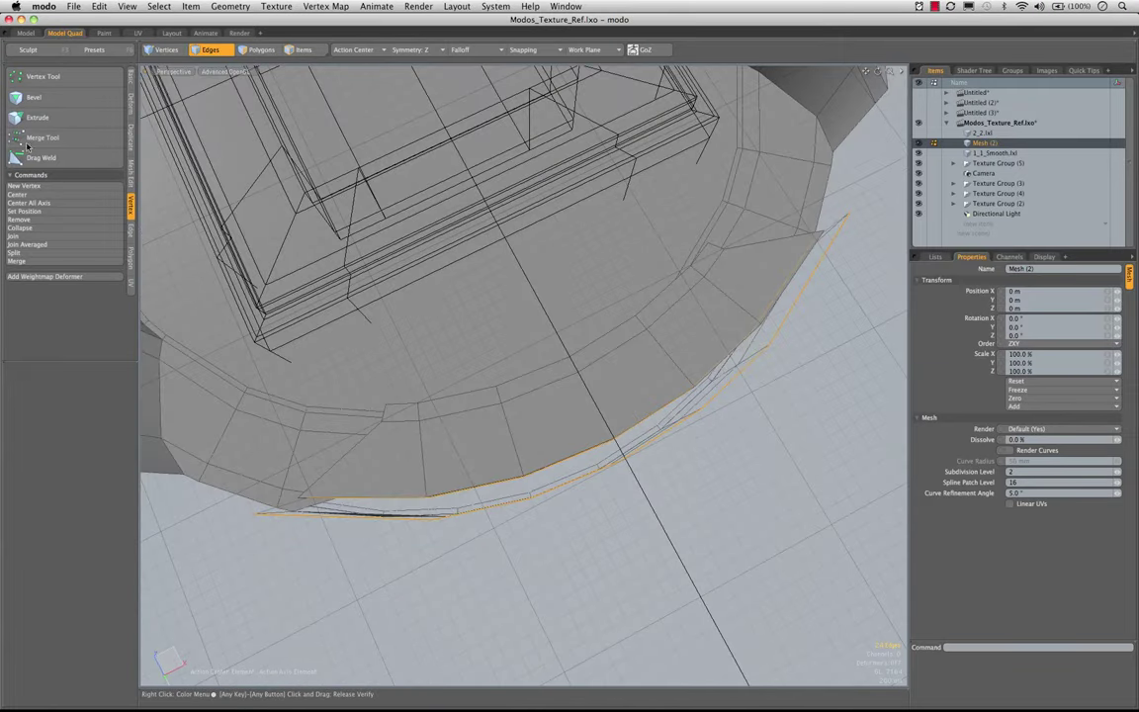
left_click(130, 230)
left_click(37, 138)
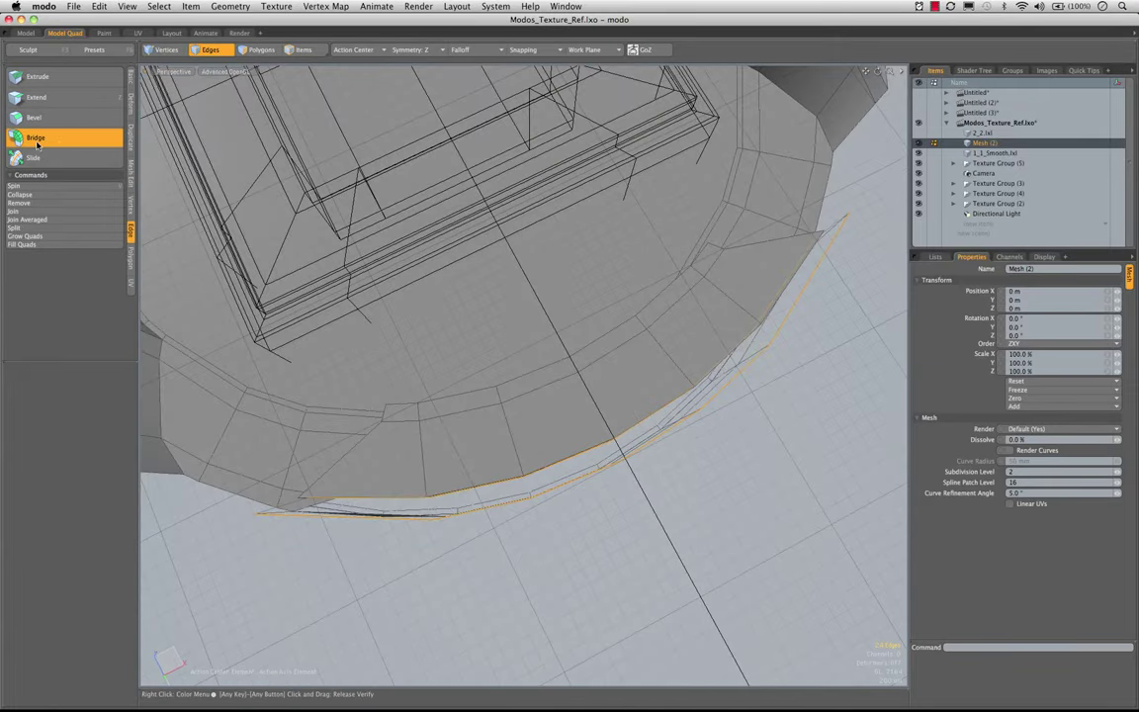
left_click_drag(551, 324, 718, 464, "alt")
key("space")
- Start a polygon selection at the outer strip ends of a segment without a ledge and set symmetry to X
left_click(719, 464)
left_click_drag(602, 435, 548, 422, "alt")
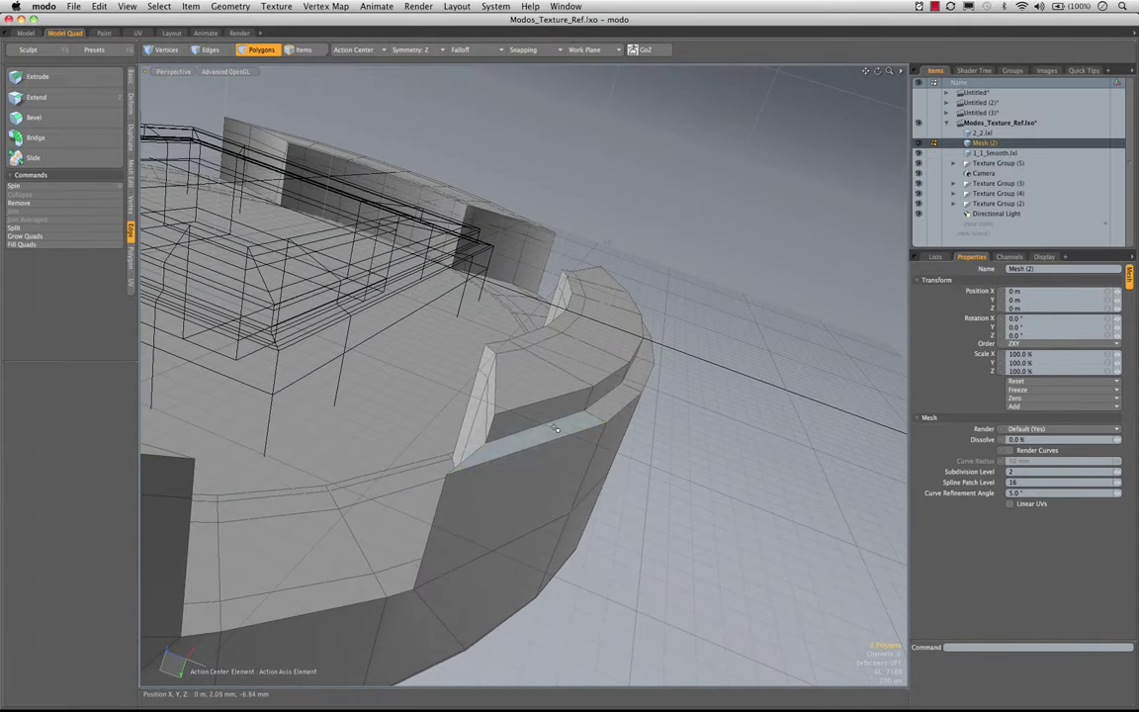
left_click(598, 405)
scroll(644, 383, "down", 5)
left_click_drag(643, 384, 442, 347, "alt")
left_click(399, 450)
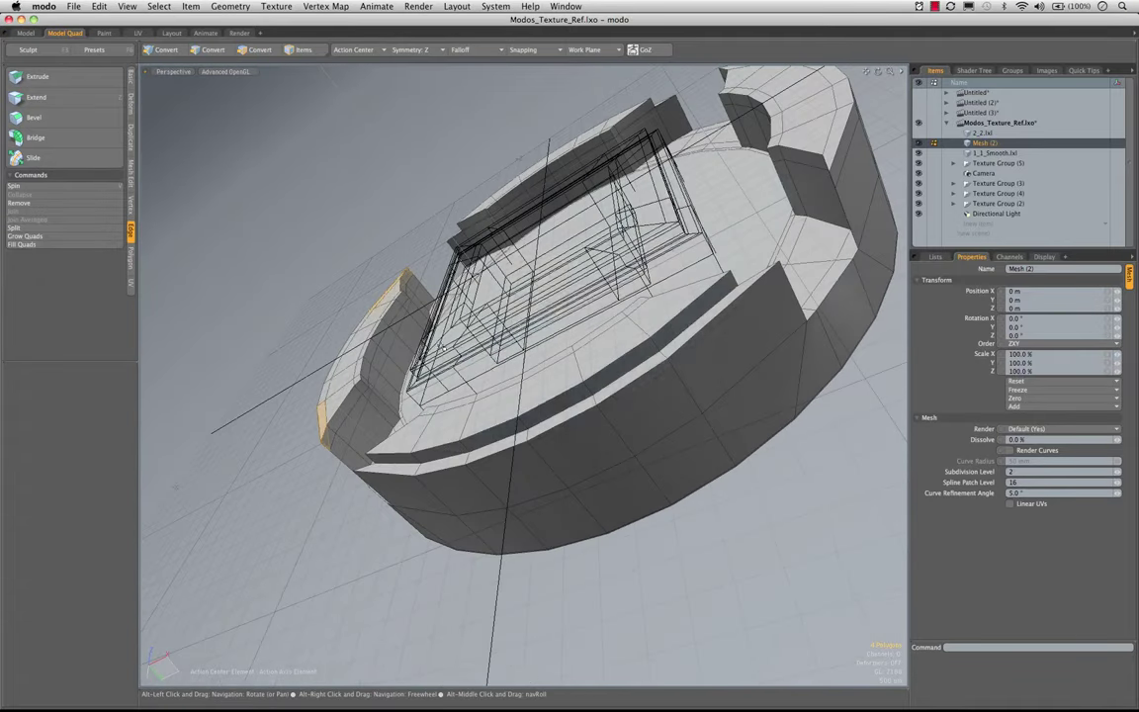
left_click(430, 50)
left_click(428, 29)
- Extend the selection along the outer bottom strip and the wall strip below the slice on the X-mirrored segments, and delete those polygons
left_click_drag(420, 286, 445, 401, "alt")
scroll(312, 420, "up", 5)
scroll(311, 424, "down", 5)
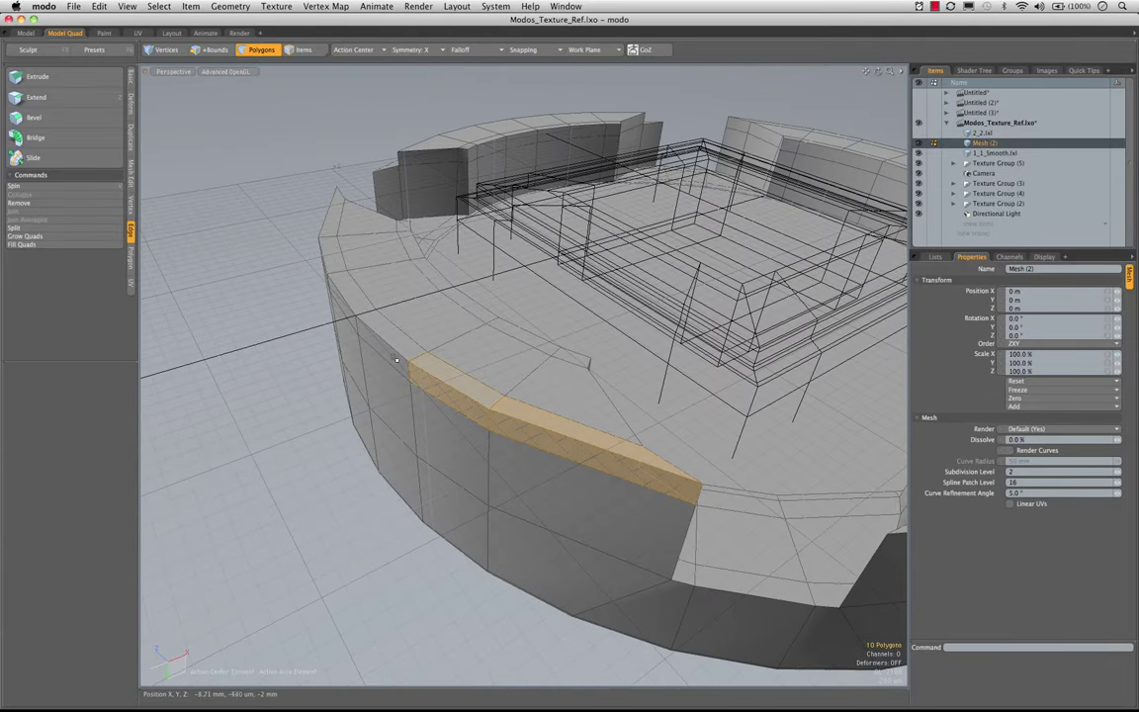
left_click_drag(345, 290, 514, 405, "alt+shift")
scroll(425, 425, "down", 5)
mouse_move(440, 445)
left_mouse_down("shift")
mouse_move(376, 400)
mouse_move(541, 603)
left_mouse_up("shift")
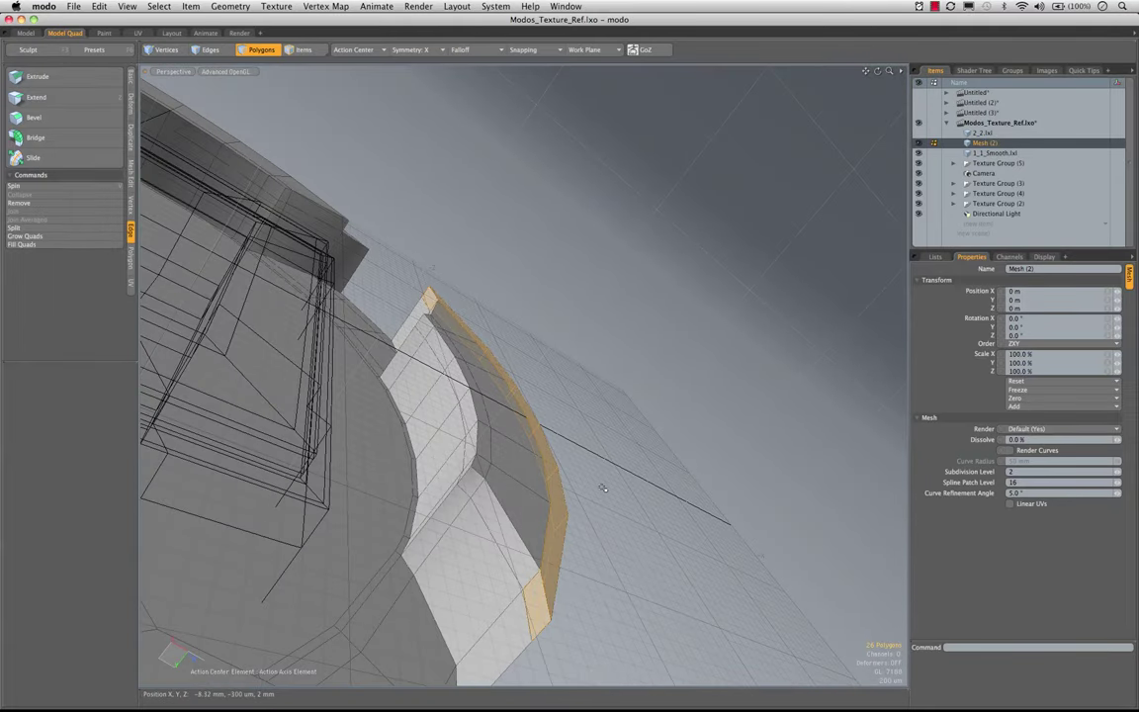
left_click(643, 424)
scroll(643, 424, "down", 8)
left_click_drag(639, 424, 235, 433, "alt")
left_click_drag(540, 406, 633, 432, "alt")
left_click_drag(682, 435, 689, 321, "alt")
scroll(617, 447, "up", 6)
- Set symmetry to Z
left_click(417, 50)
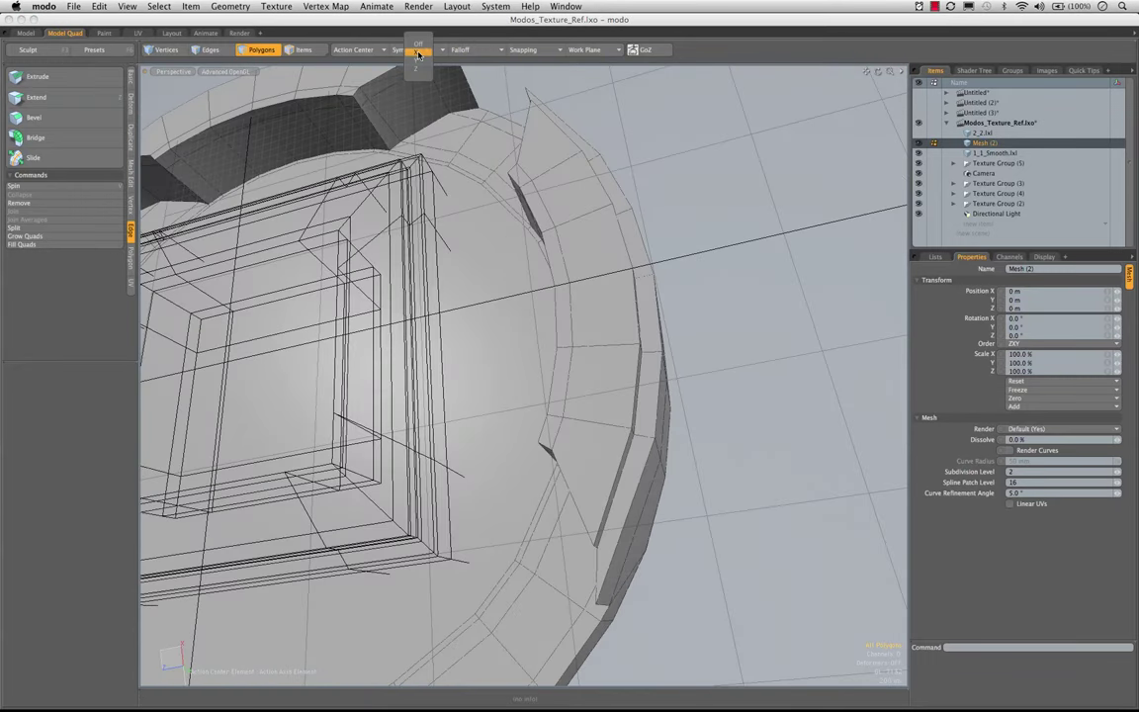
left_click(427, 61)
left_click(409, 52)
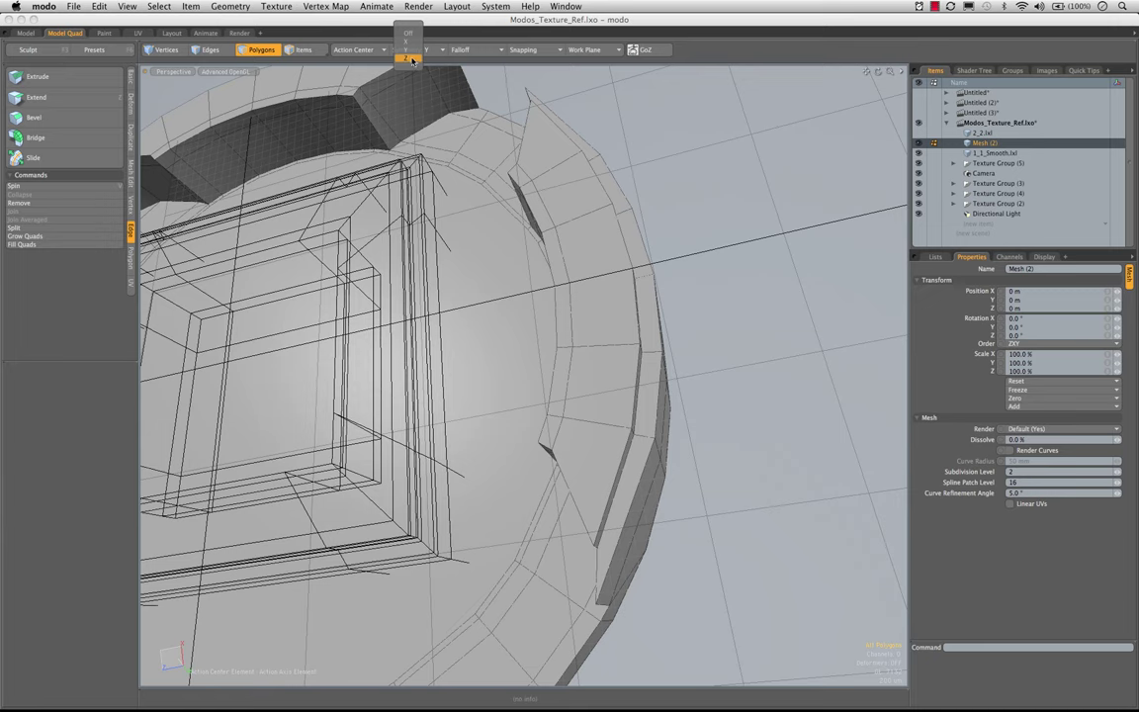
left_click(411, 59)
- Select the ledge and riser polygons along the two bridged segments and clear the selection
left_click_drag(583, 326, 522, 458, "alt")
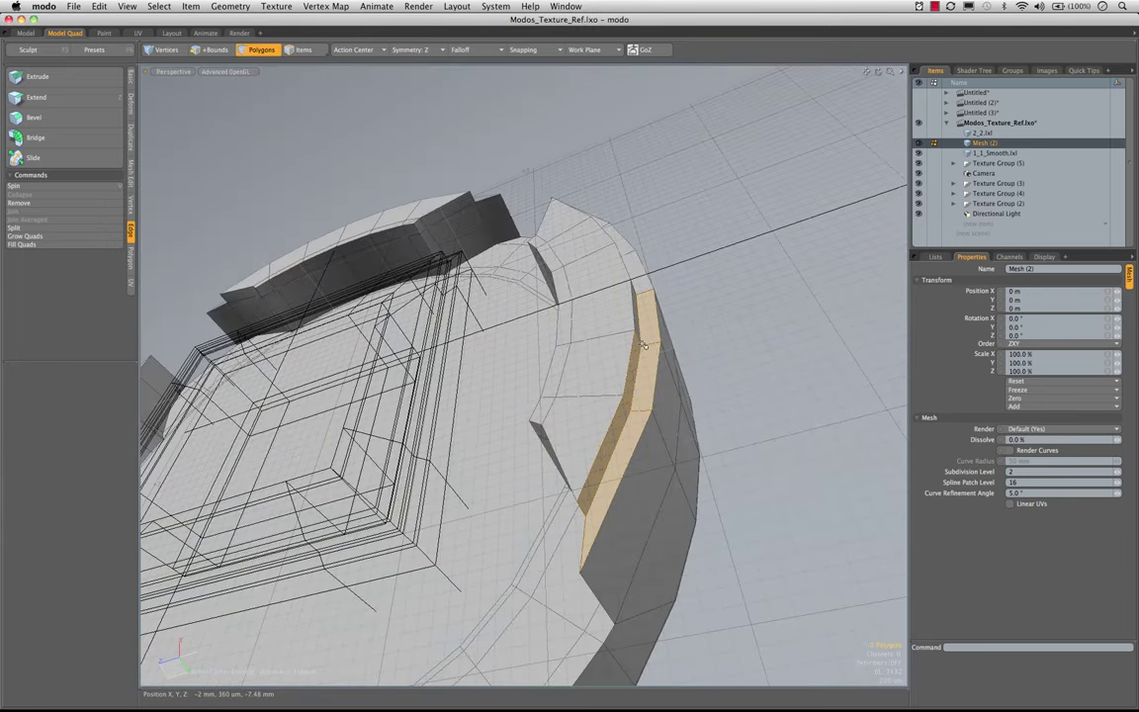
left_click_drag(658, 315, 488, 506, "alt")
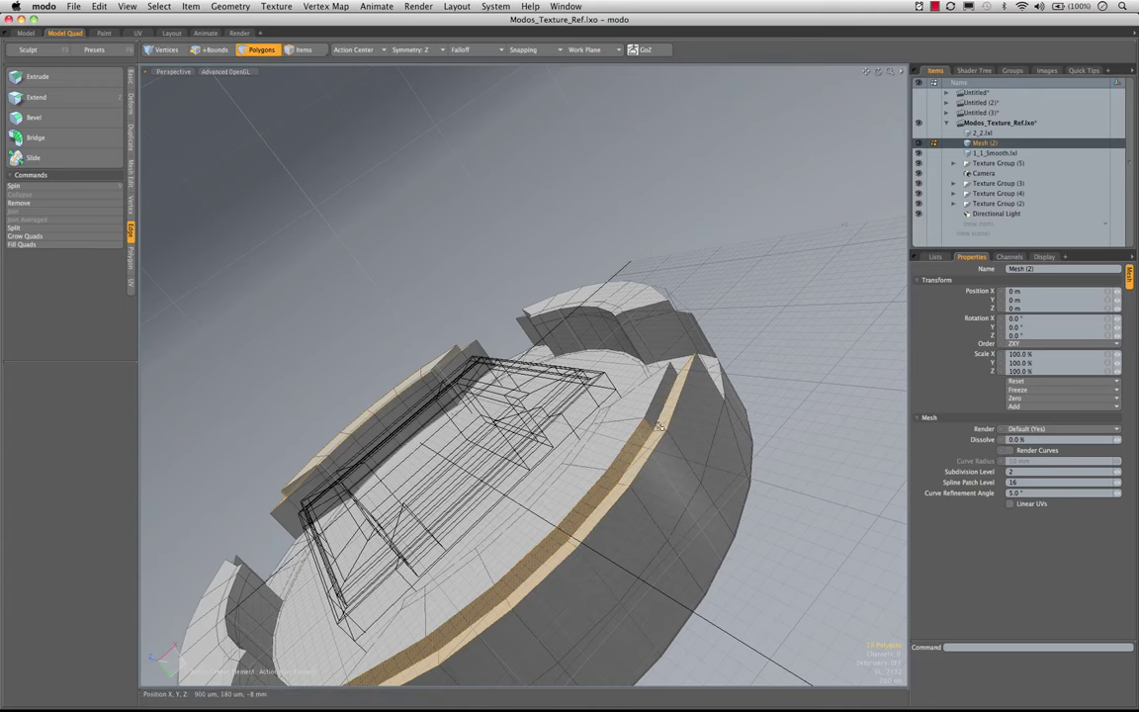
left_click_drag(660, 410, 680, 321, "alt")
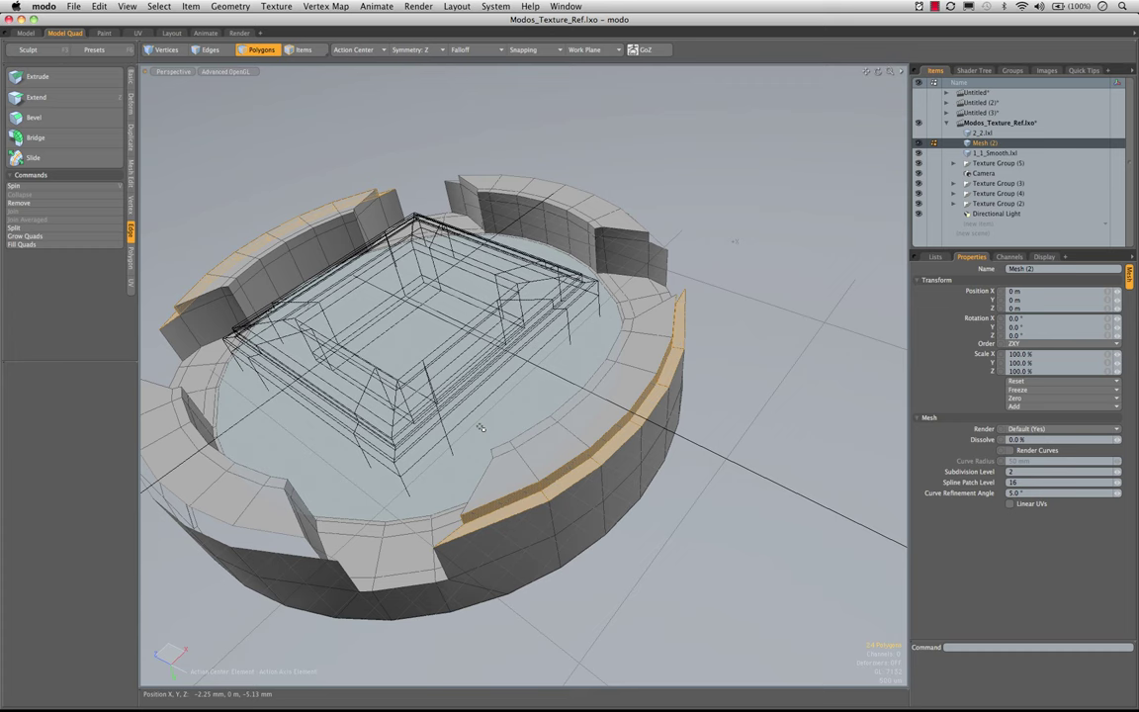
left_click_drag(409, 444, 583, 395, "alt")
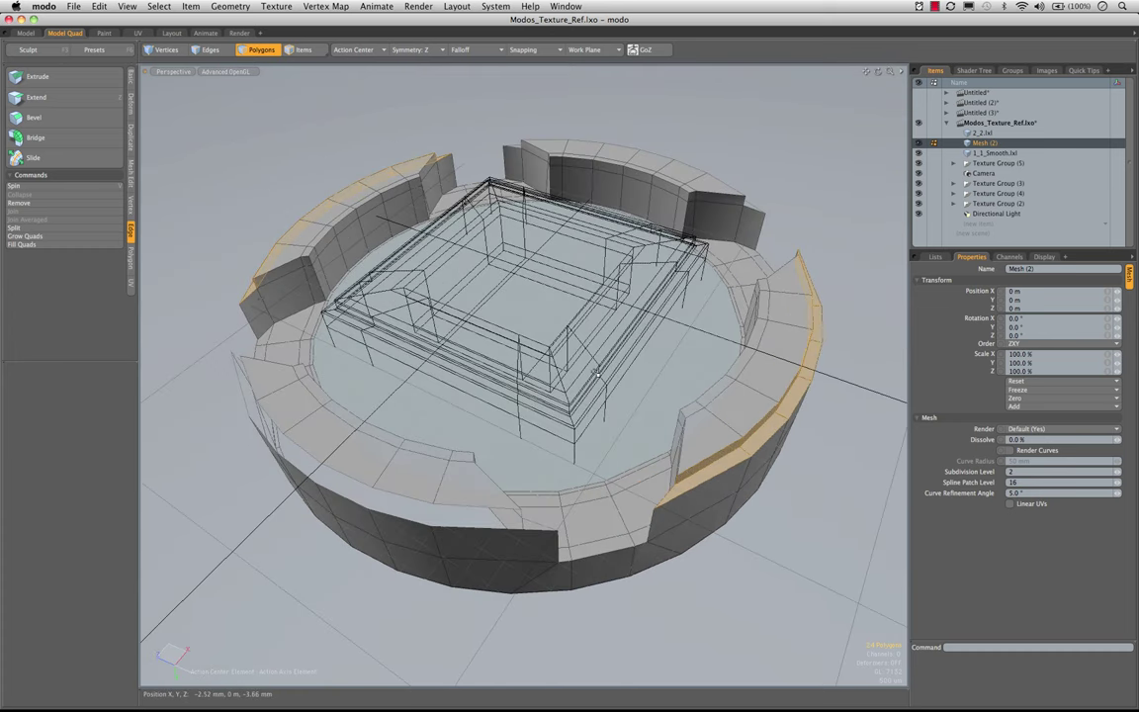
key("Delete")
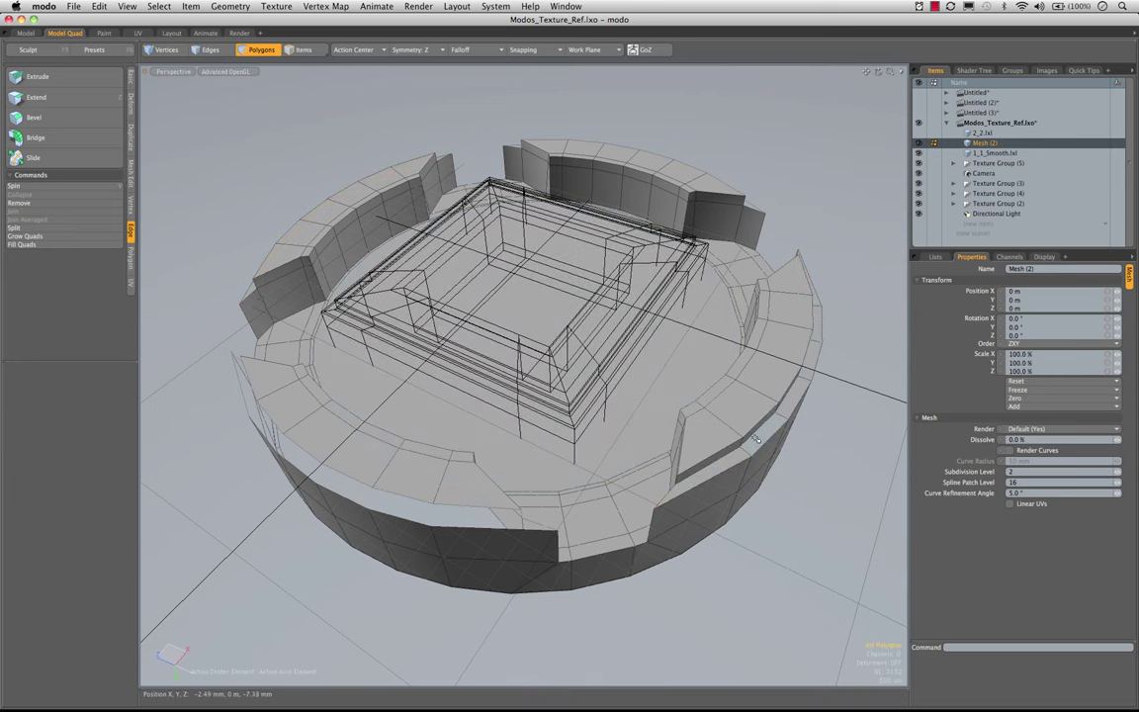
- Reselect the ledge and riser polygons on both bridged segments and turn symmetry off
left_click_drag(272, 287, 420, 342, "alt")
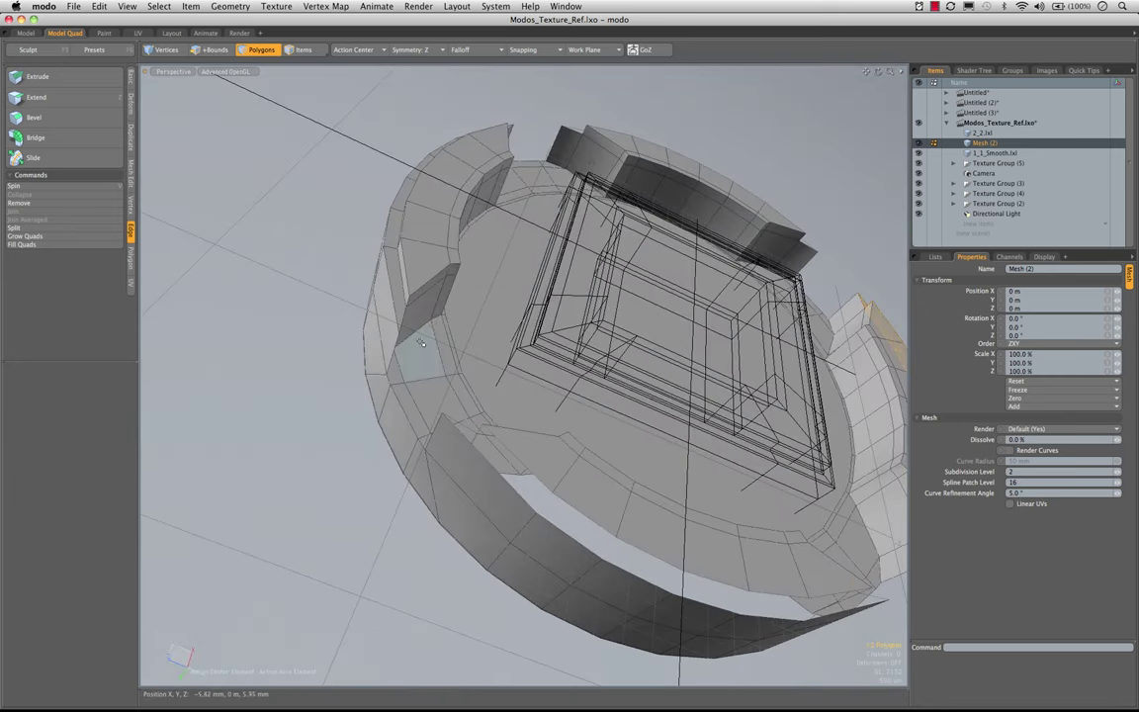
left_click_drag(399, 299, 425, 257, "alt")
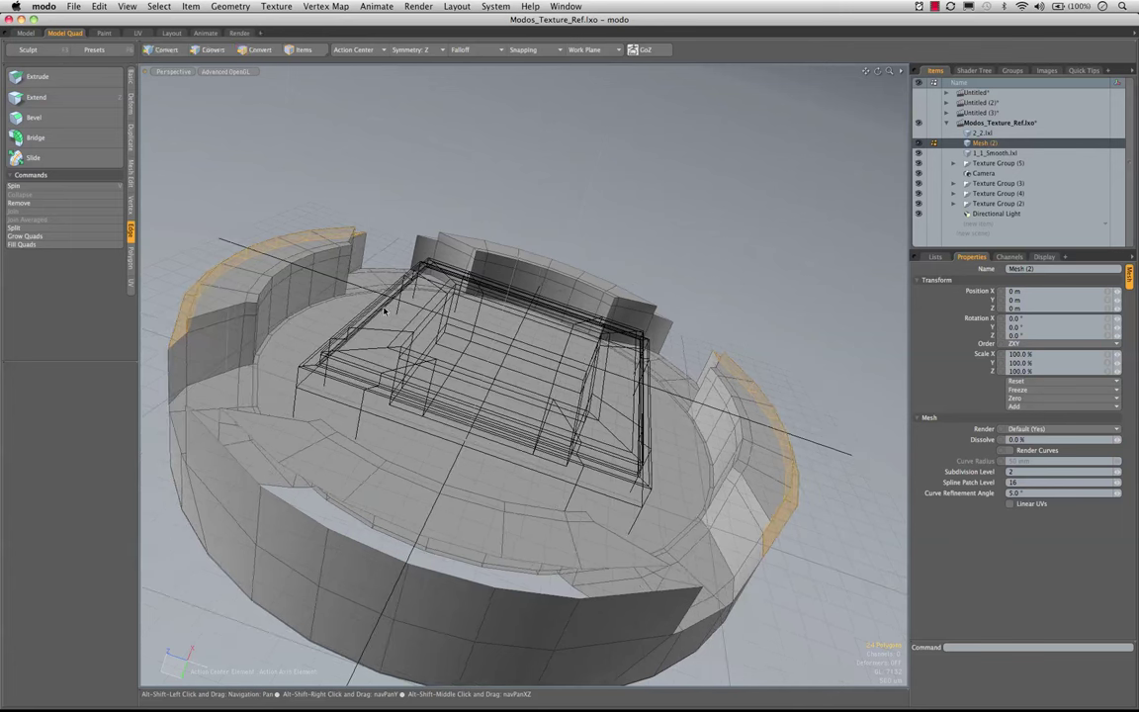
left_click(411, 50)
left_click(413, 30)
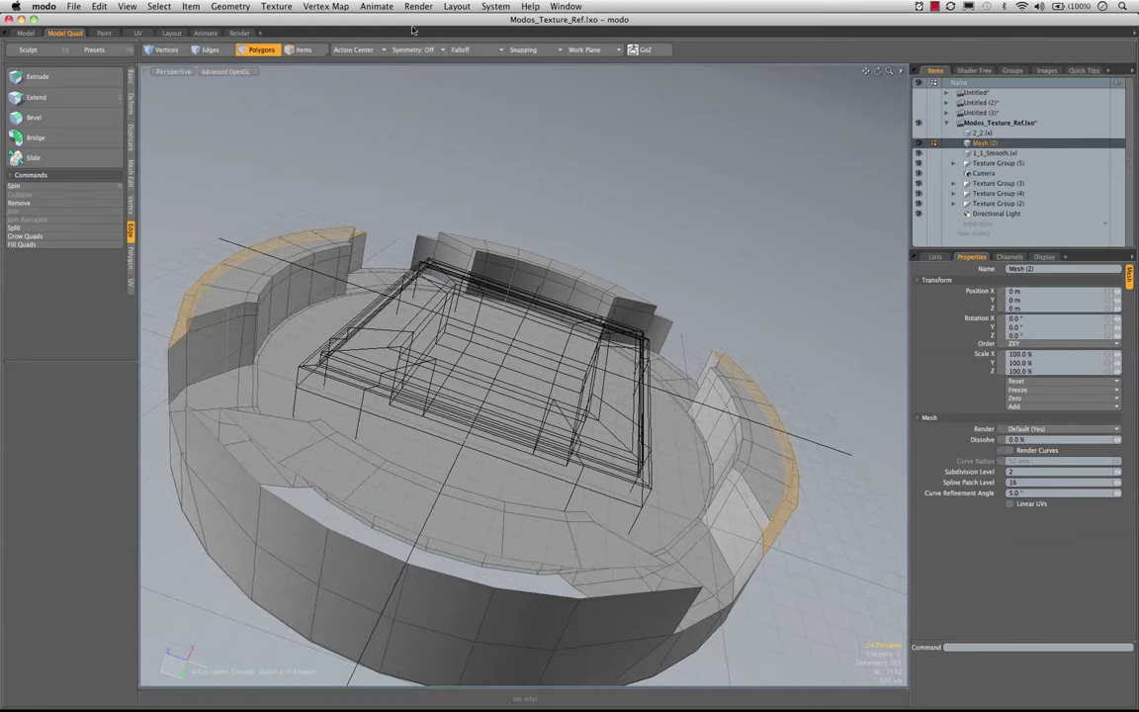
- Rotate a copy of the selected ledge and riser polygons 90° on Y about the origin onto the two open segments, and clear the selection
key("e")
left_click_drag(381, 113, 321, 3, "alt")
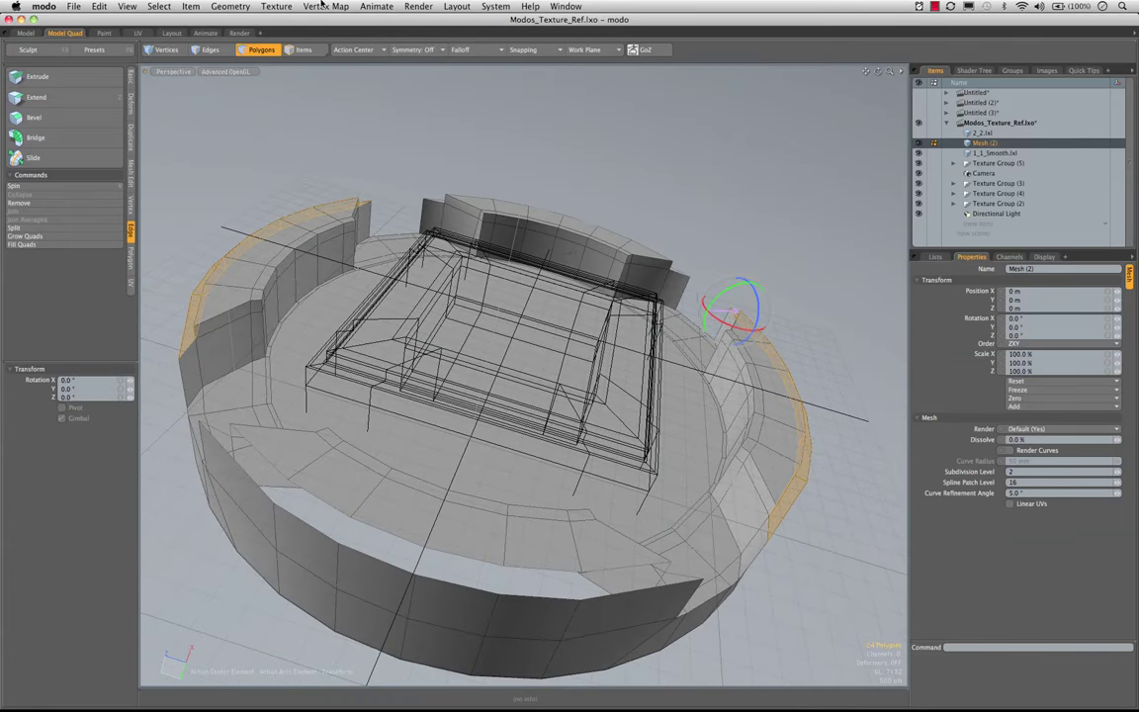
left_click(356, 50)
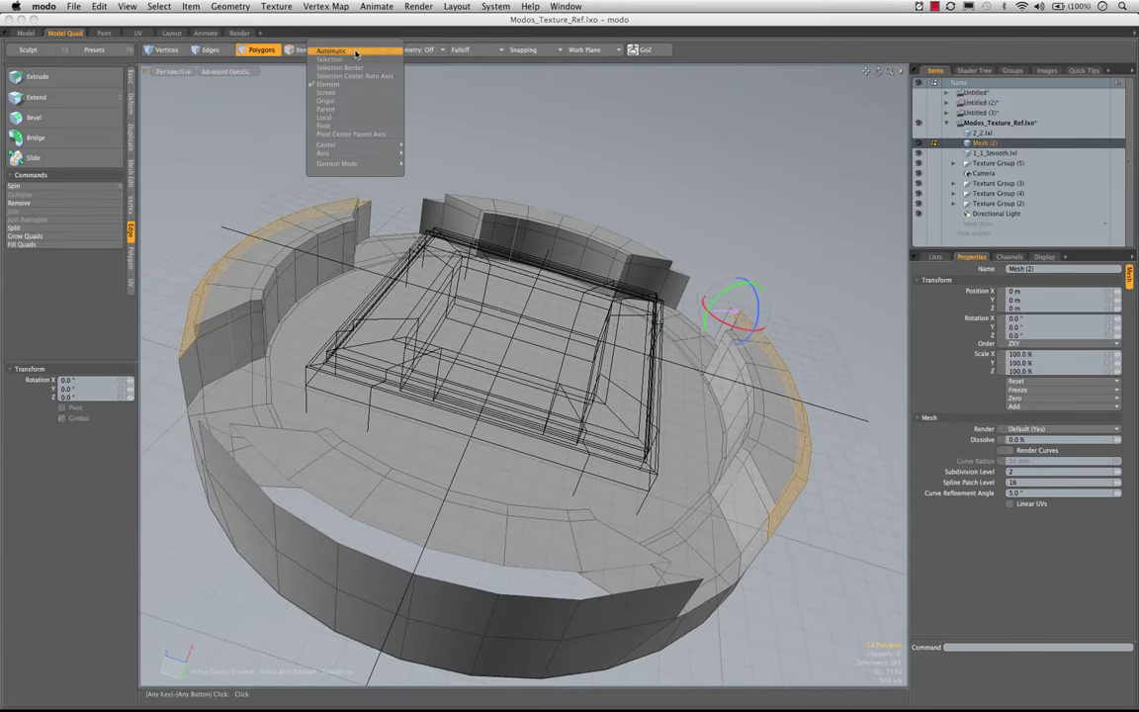
left_click(346, 101)
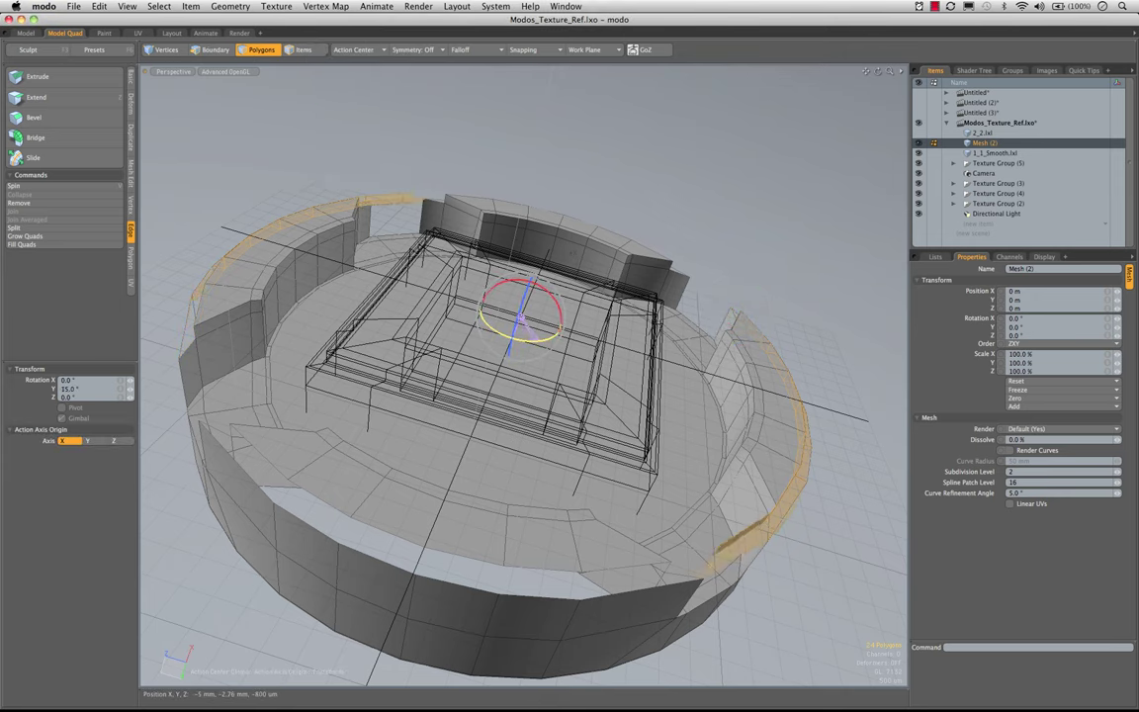
left_click_drag(531, 341, 493, 413)
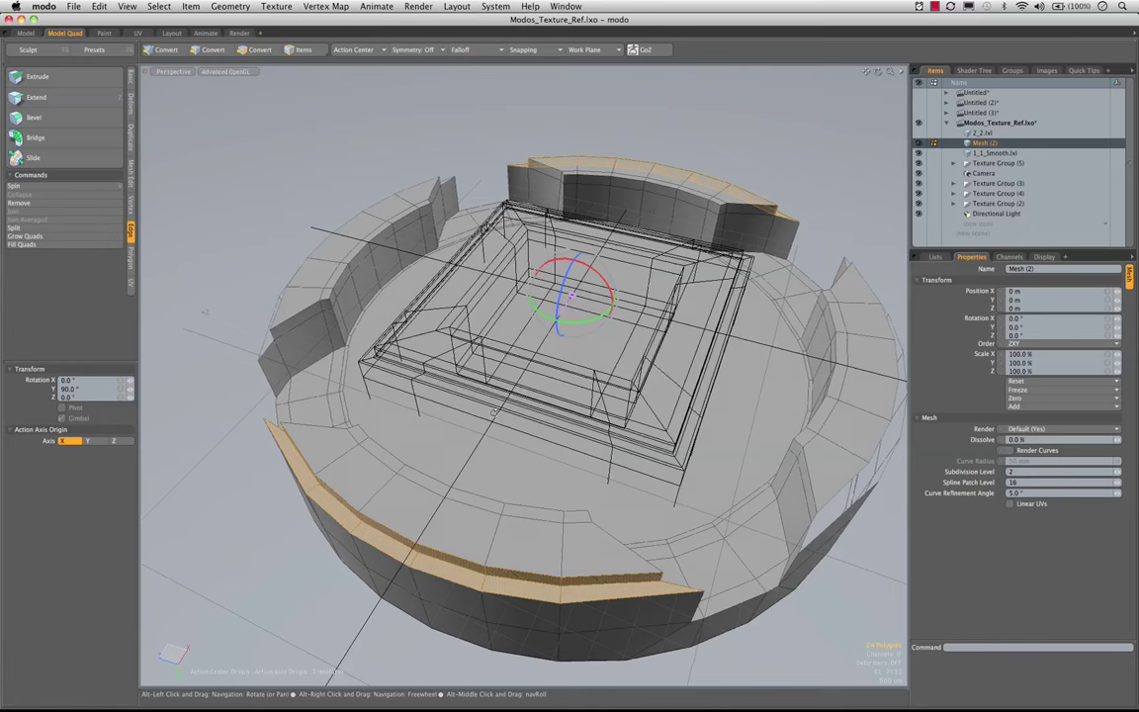
key("space")
left_click(287, 247)
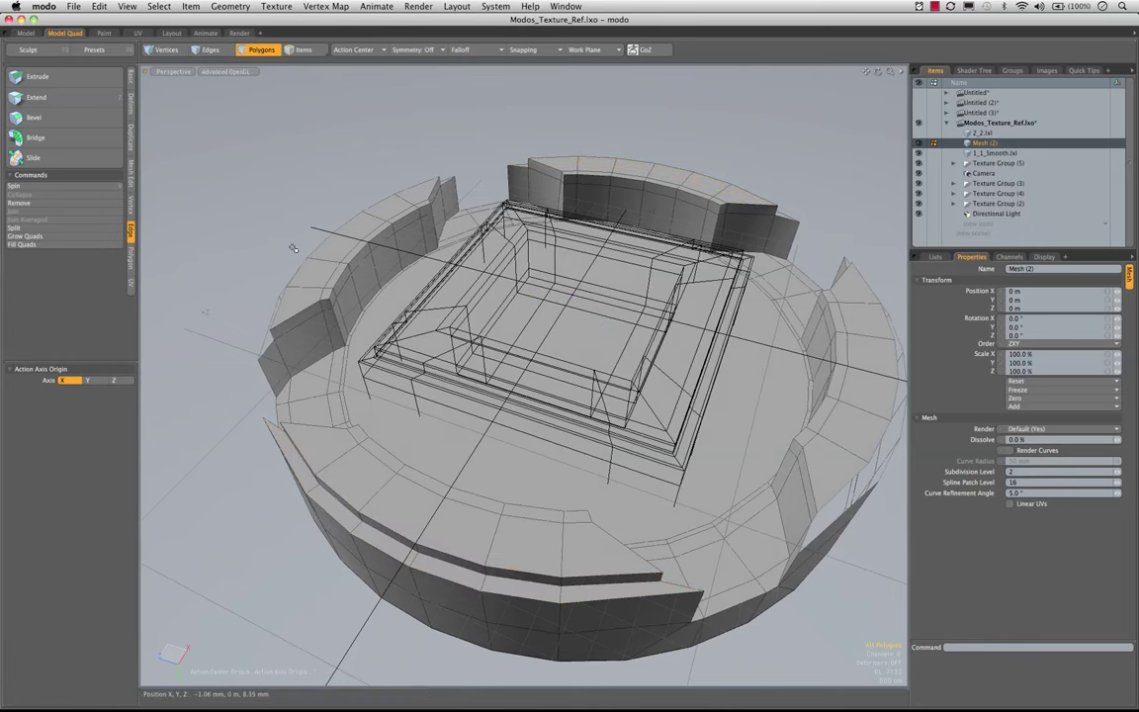
- Merge the mesh's coincident vertices with a distance of 0 m and turn on subdivision smoothing
left_click_drag(294, 249, 319, 216, "alt")
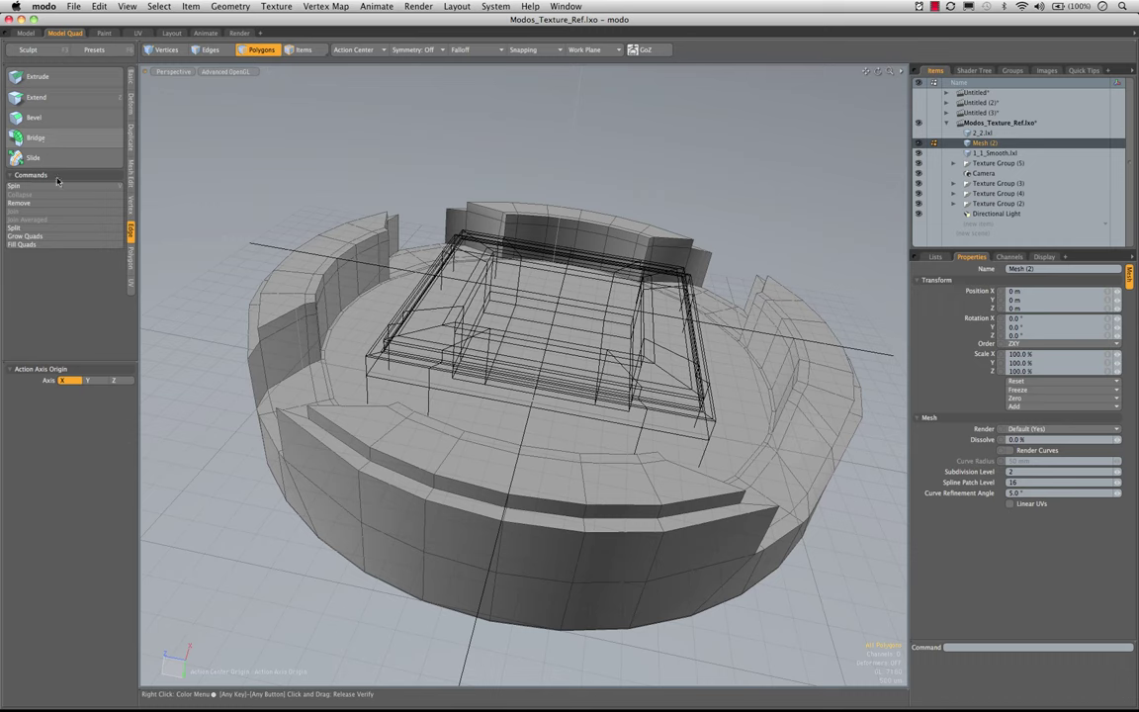
left_click(130, 205)
left_click(43, 138)
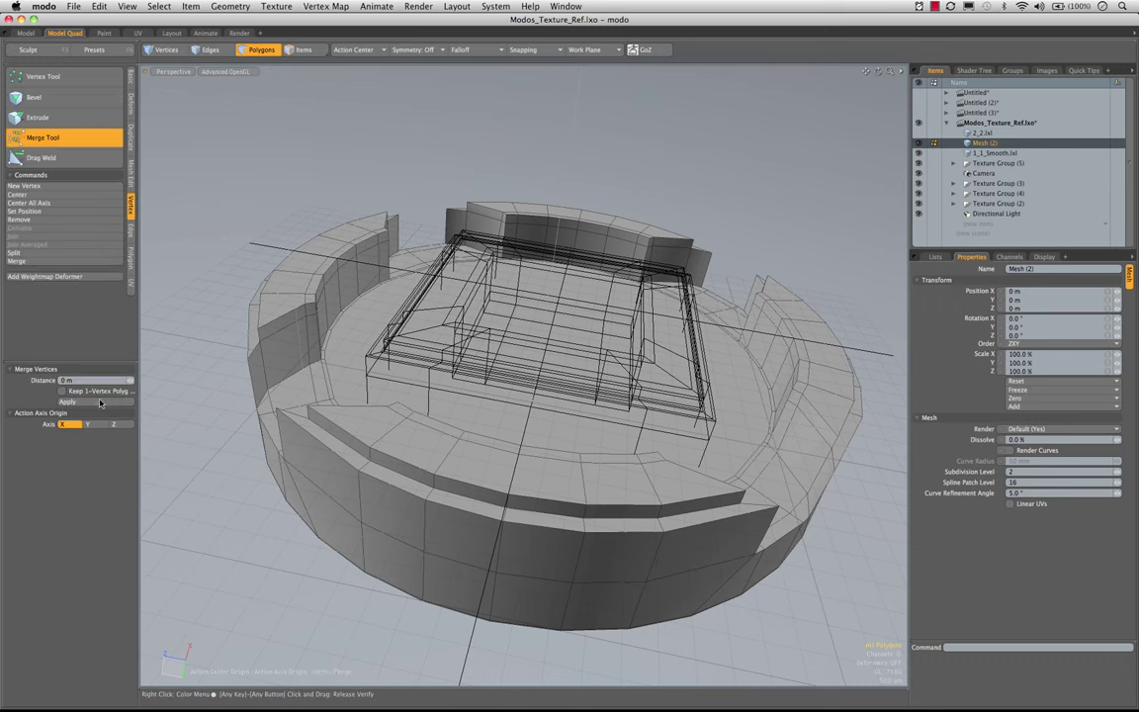
key("q")
key("Tab")
left_click_drag(516, 140, 679, 406, "alt")
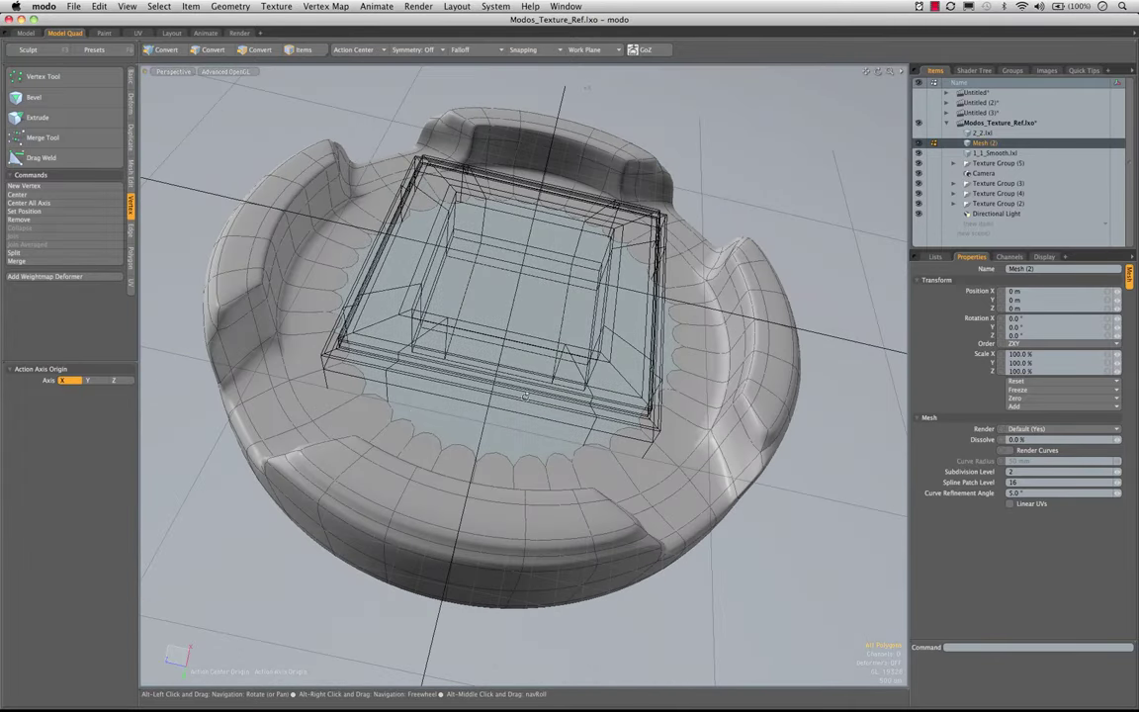
- Select two adjacent outer wall polygons on each of the four raised segments
left_click_drag(526, 395, 593, 415, "alt")
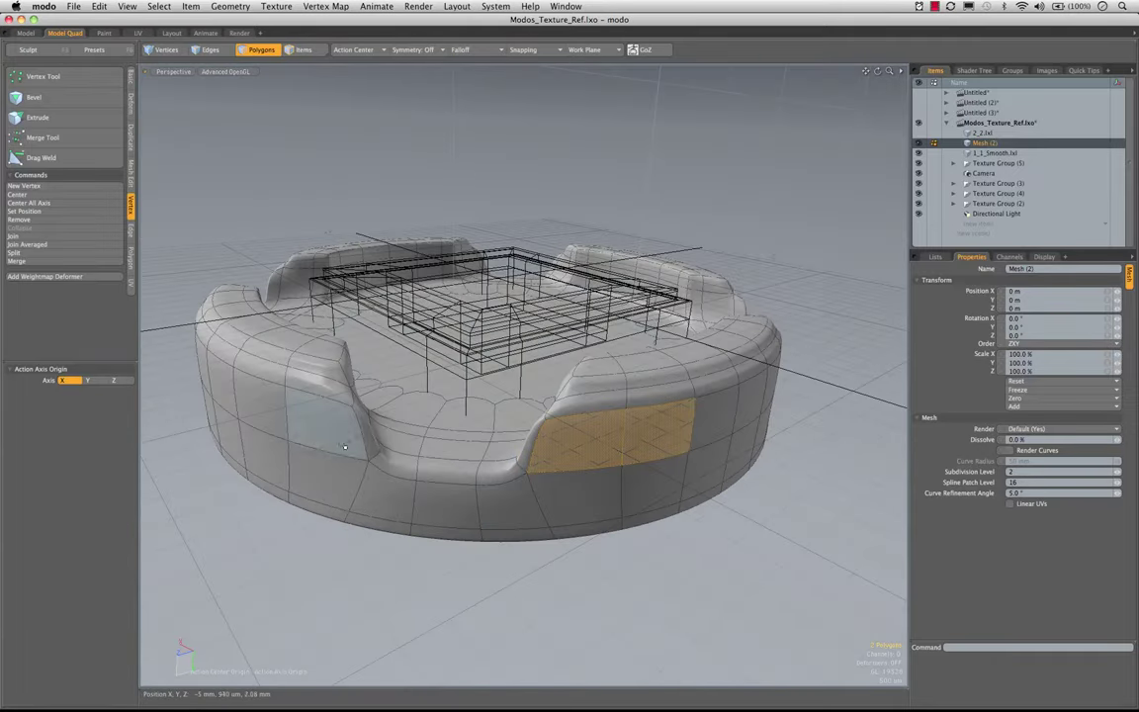
left_click_drag(304, 414, 411, 369, "alt")
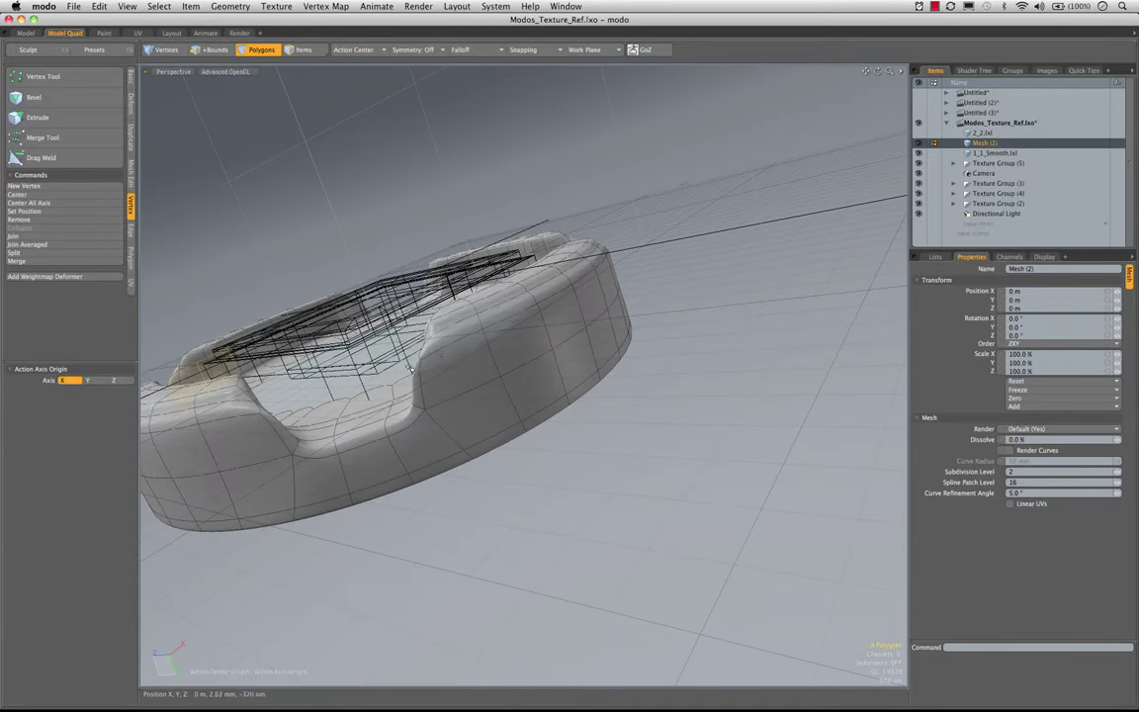
left_click_drag(509, 346, 545, 454, "alt")
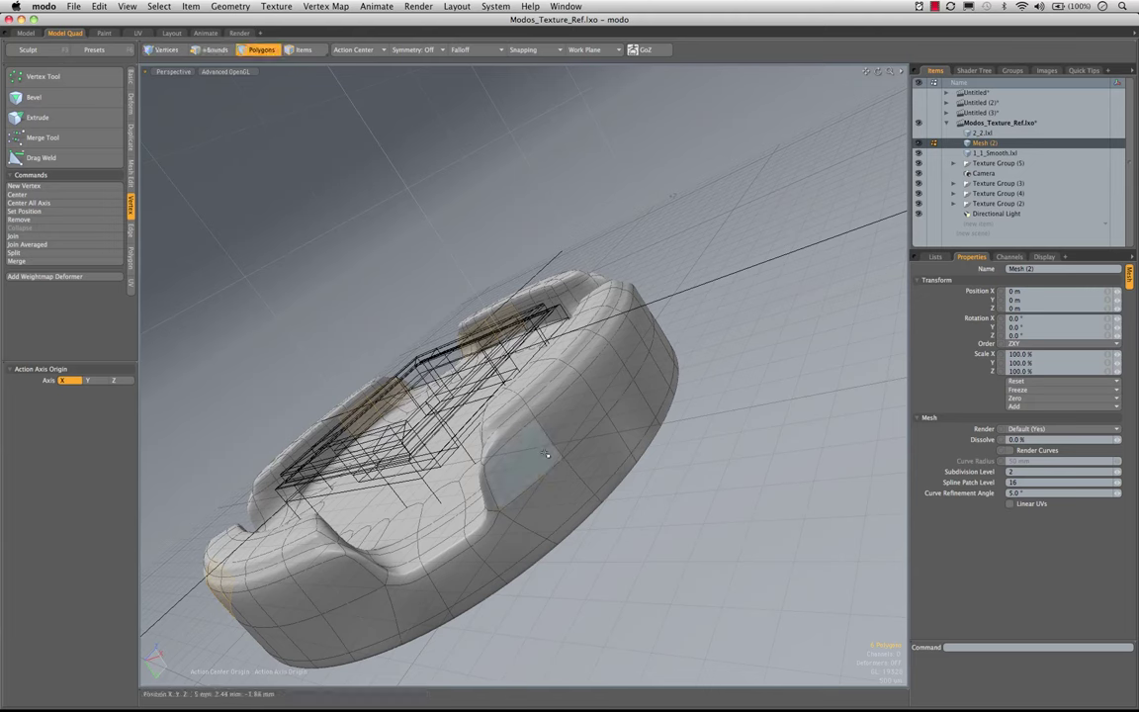
- Loop slice the selected wall rings on all four segments with a count of 2 in Symmetry mode
key("alt+c")
left_click_drag(584, 400, 608, 401)
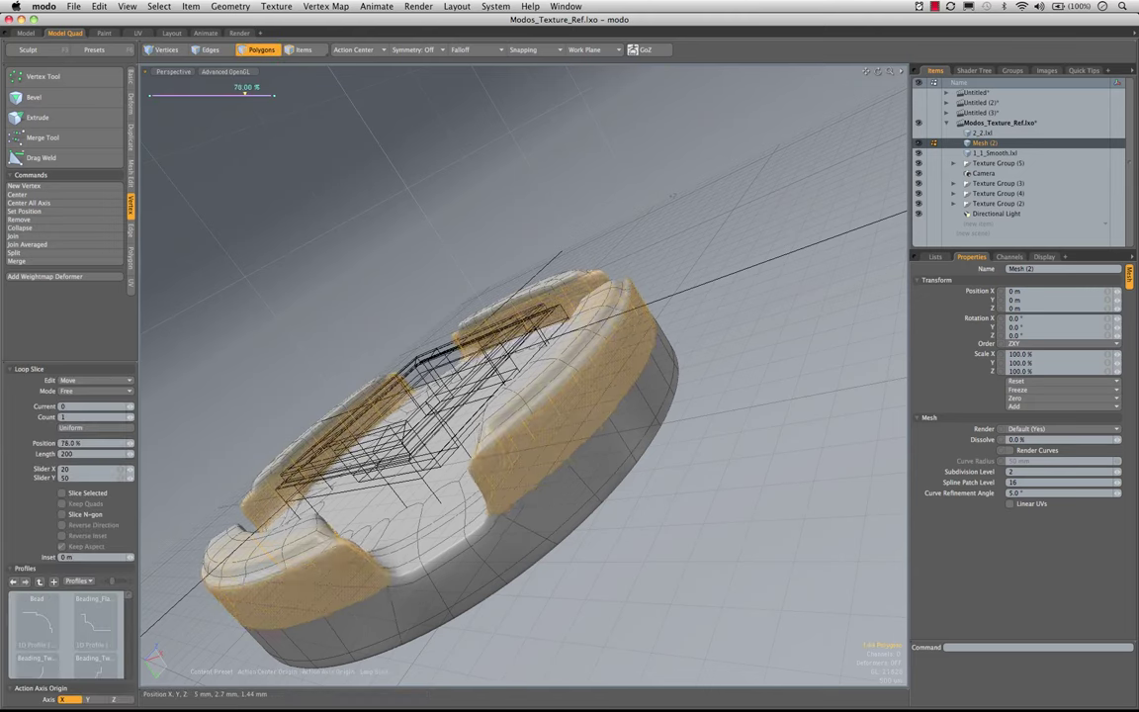
left_click(129, 415)
left_click(121, 391)
left_click(128, 408)
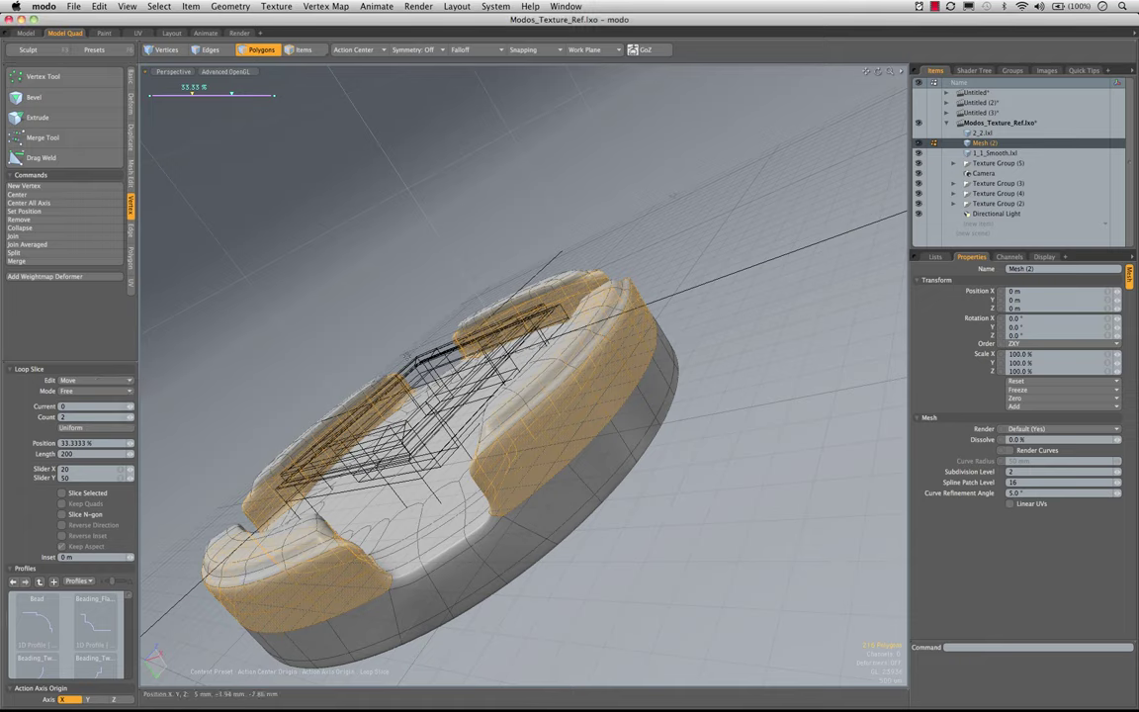
left_click_drag(583, 365, 668, 368, "alt")
key("q")
- Select two adjacent polygons along the ledge's riser on each of the four segments
left_click(604, 460)
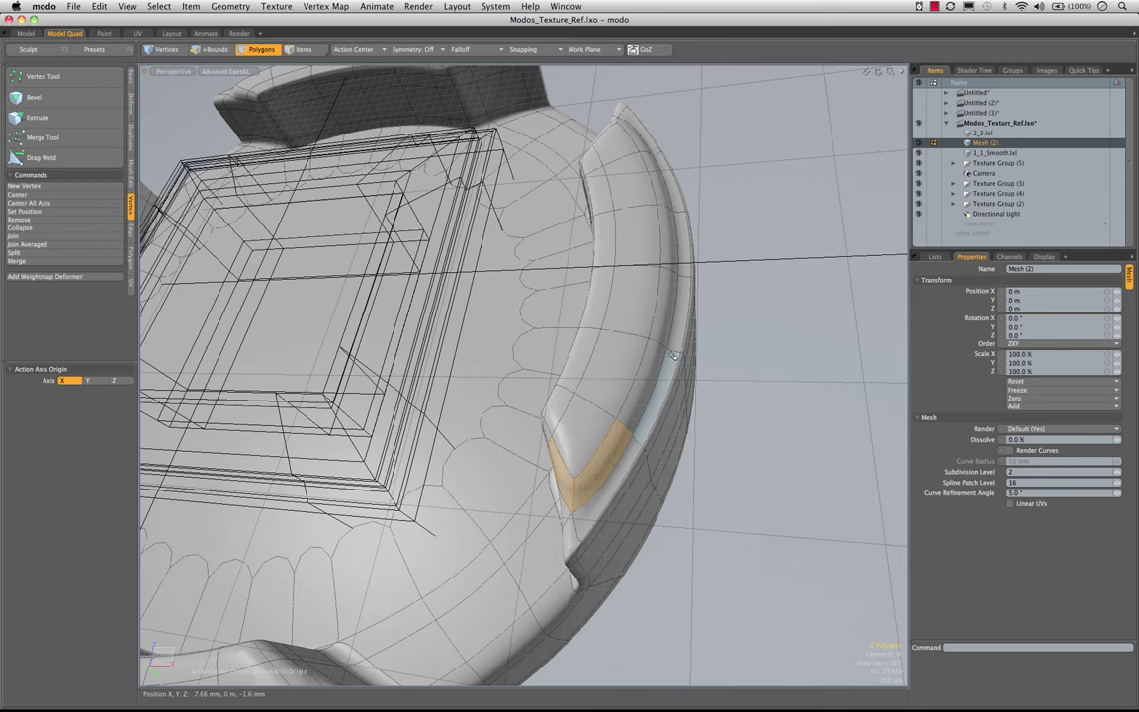
left_click_drag(475, 542, 568, 454, "alt")
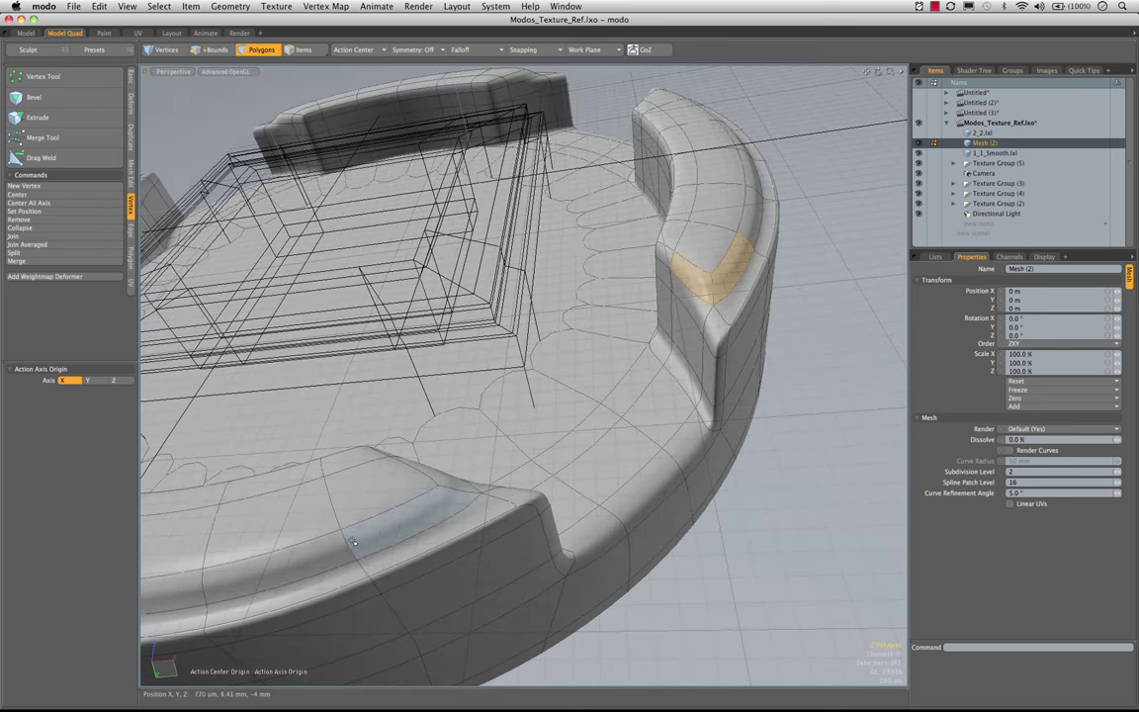
mouse_move(296, 564)
left_mouse_down("shift")
mouse_move(399, 522)
mouse_move(662, 453)
left_mouse_up("shift")
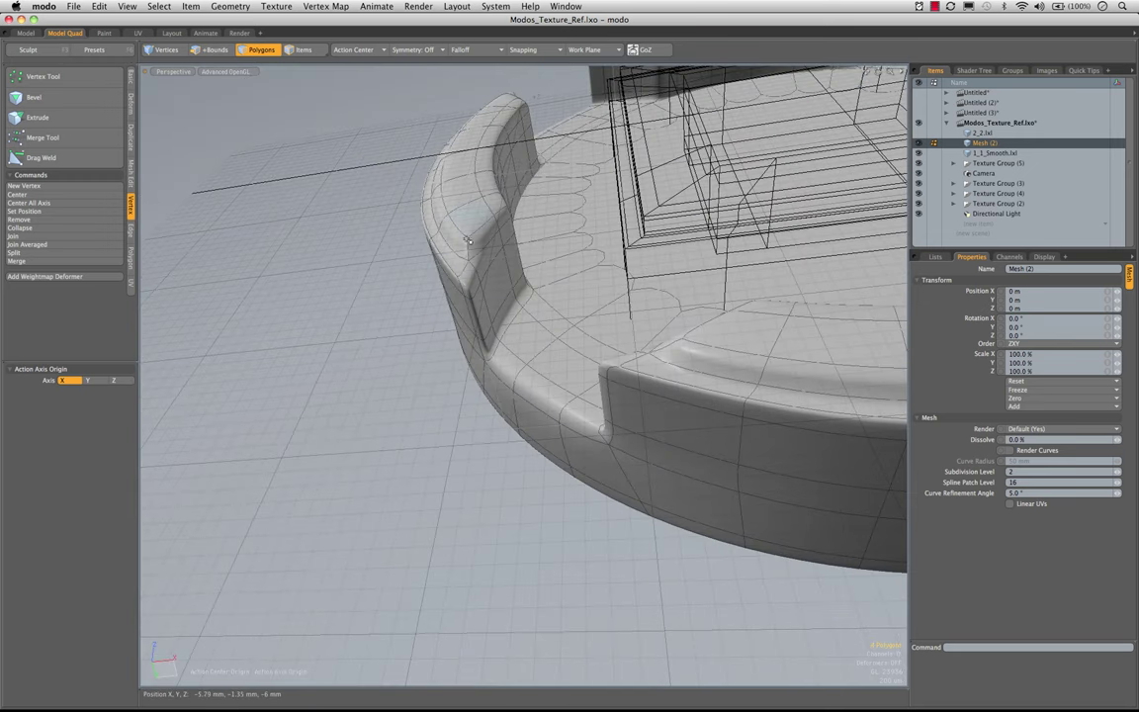
left_click_drag(593, 109, 499, 393, "alt+shift")
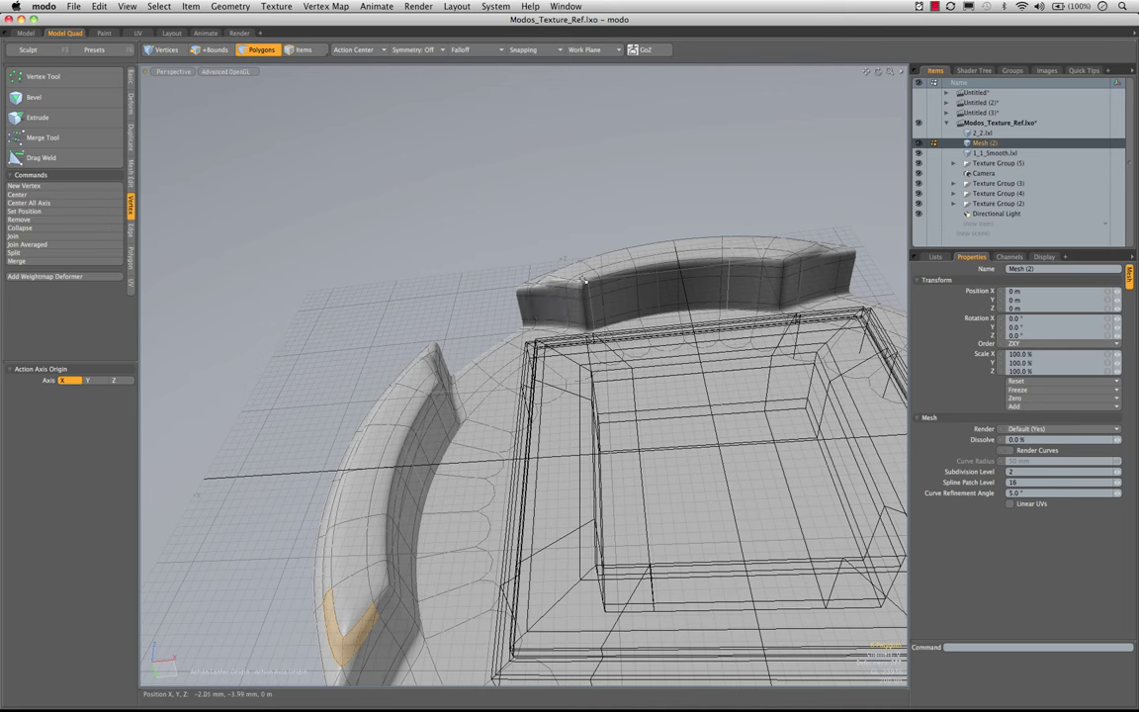
left_click_drag(581, 289, 237, 296, "alt+shift")
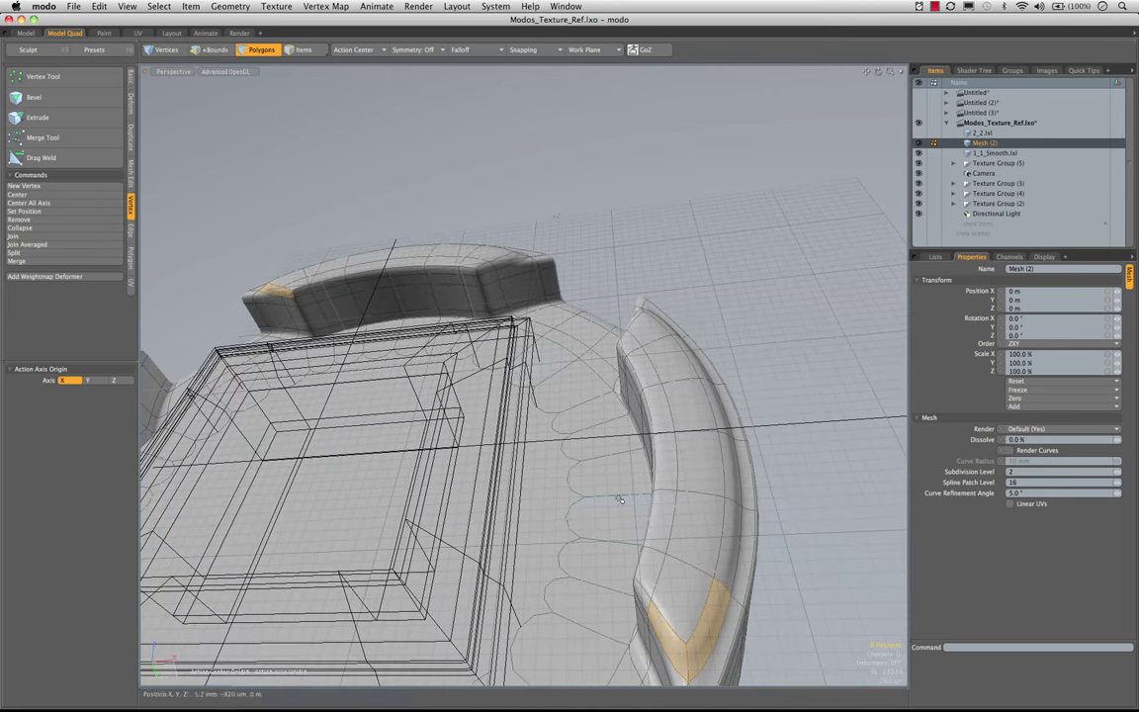
key("a")
left_click_drag(611, 477, 618, 488, "alt")
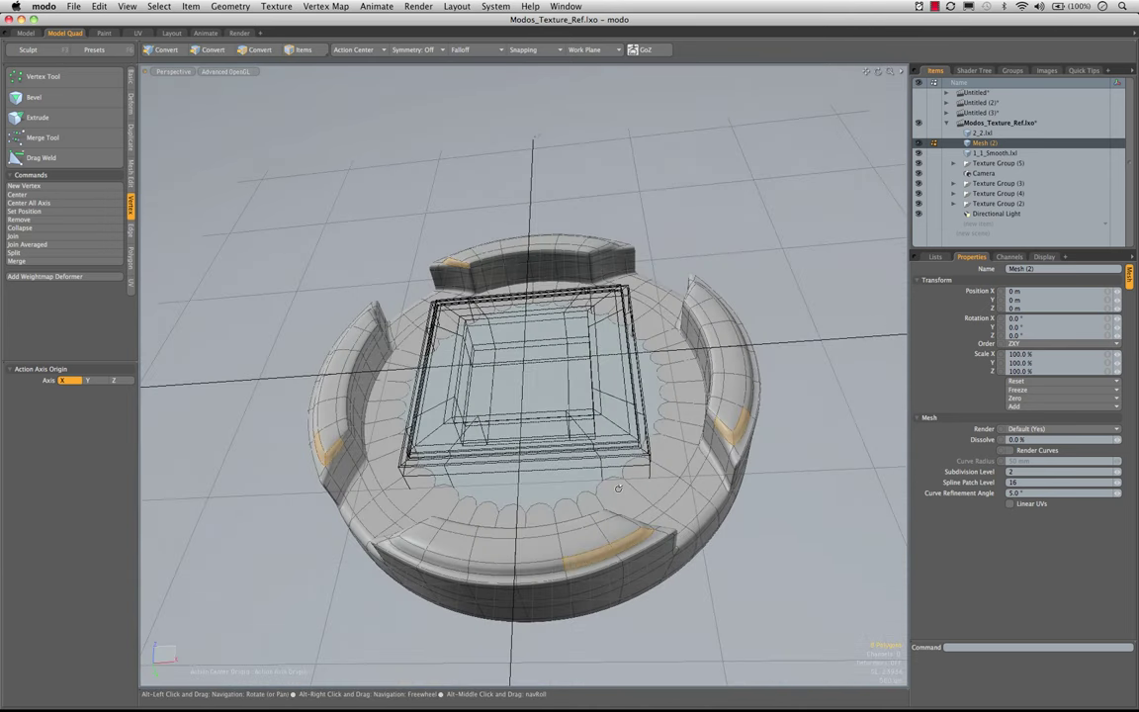
- Loop slice the selected riser rings with two symmetrical slices at 5% and clear the selection
key("alt+c")
left_click(609, 473)
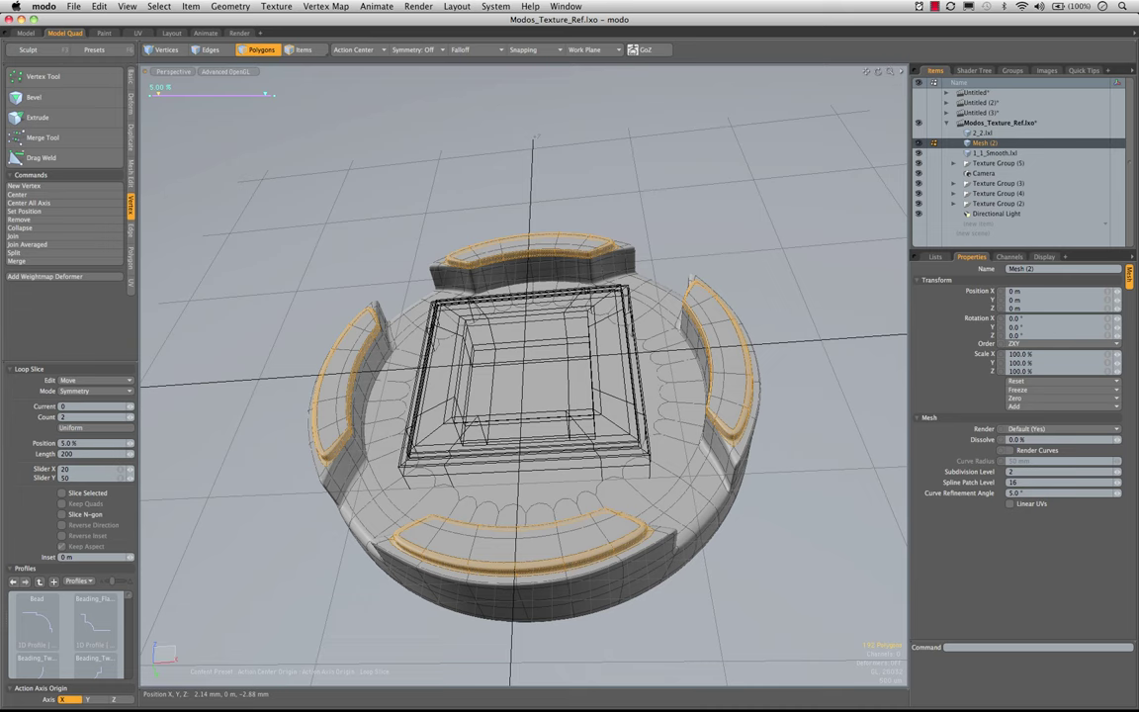
left_click_drag(610, 472, 558, 554, "alt")
key("space")
left_click(633, 279)
left_click_drag(575, 498, 415, 333, "alt")
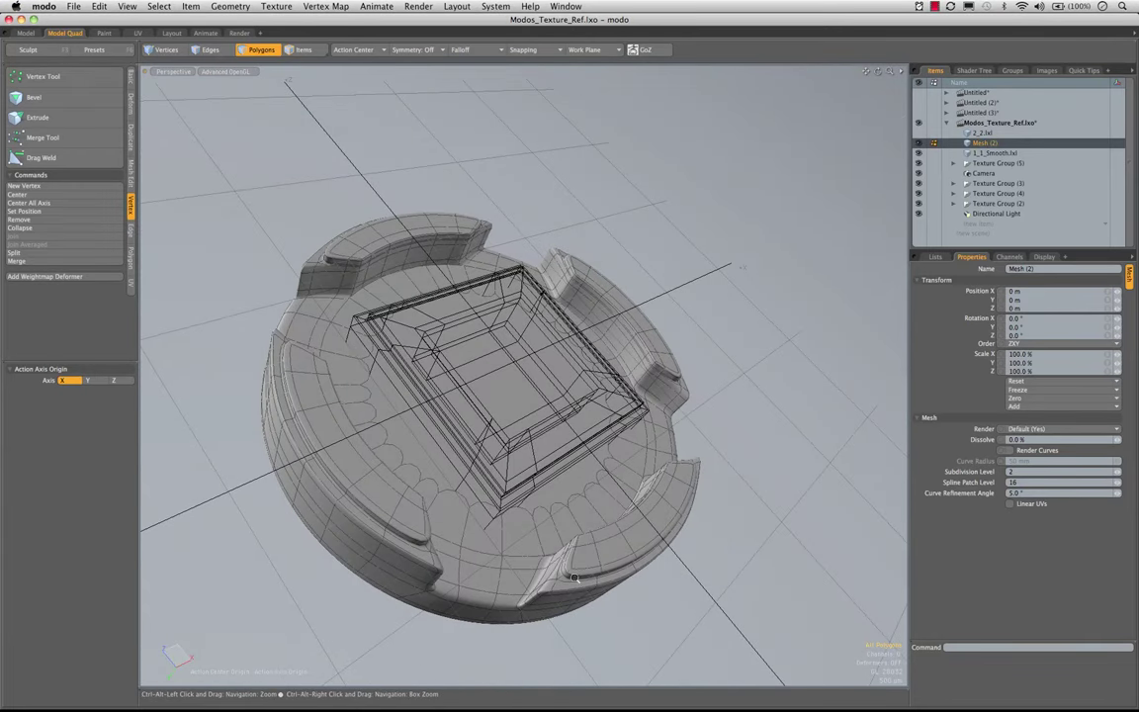
- Select two adjacent polygons on the narrow outer ledge of each of the four raised rim segments
scroll(602, 583, "up", 5)
left_click_drag(361, 542, 467, 548, "alt+shift")
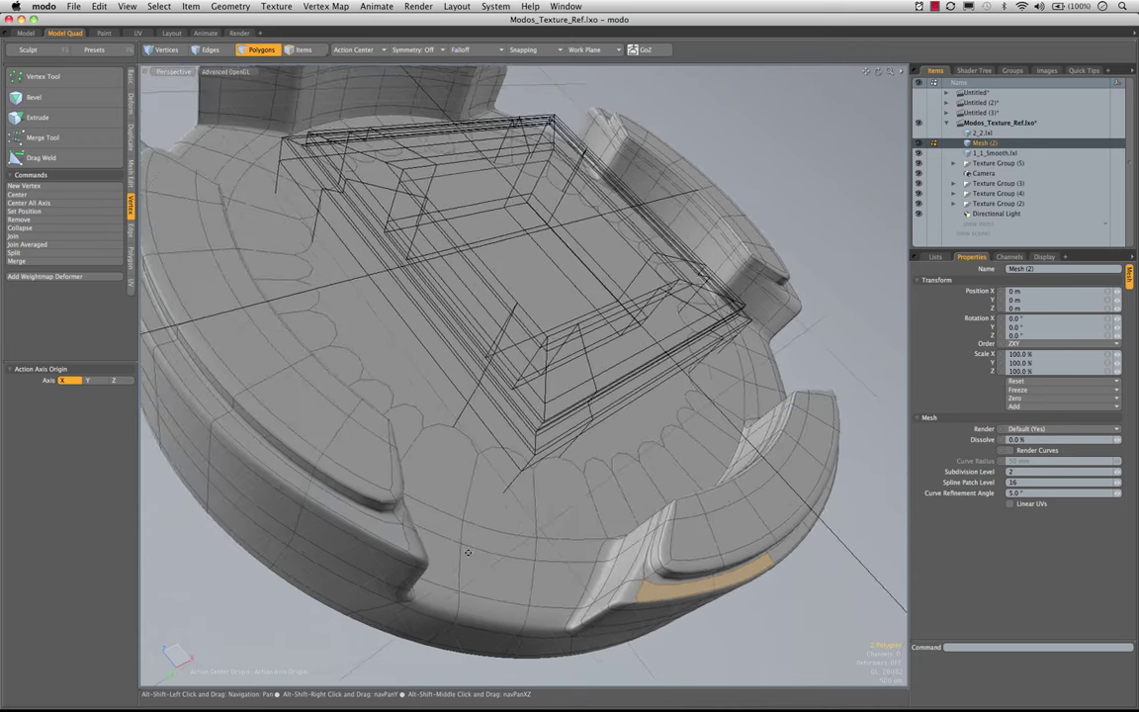
left_click_drag(295, 478, 318, 488, "shift")
left_click_drag(412, 507, 568, 625, "alt+shift")
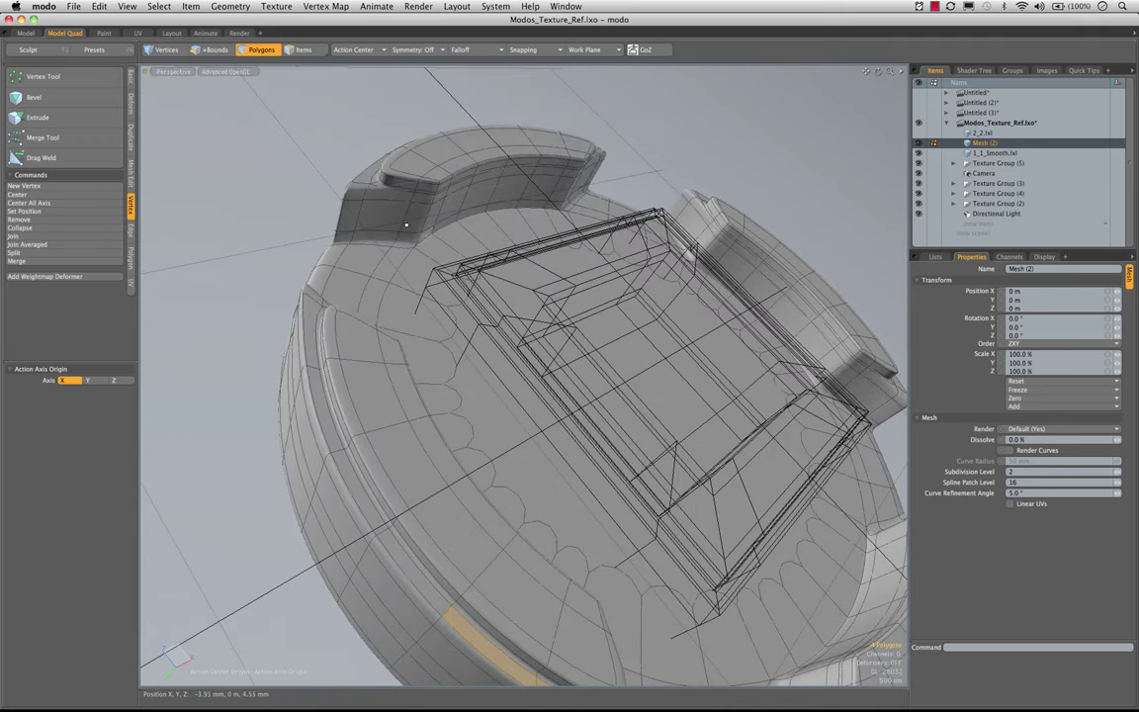
left_click_drag(365, 159, 219, 452, "alt")
left_click_drag(636, 470, 687, 474, "alt+shift")
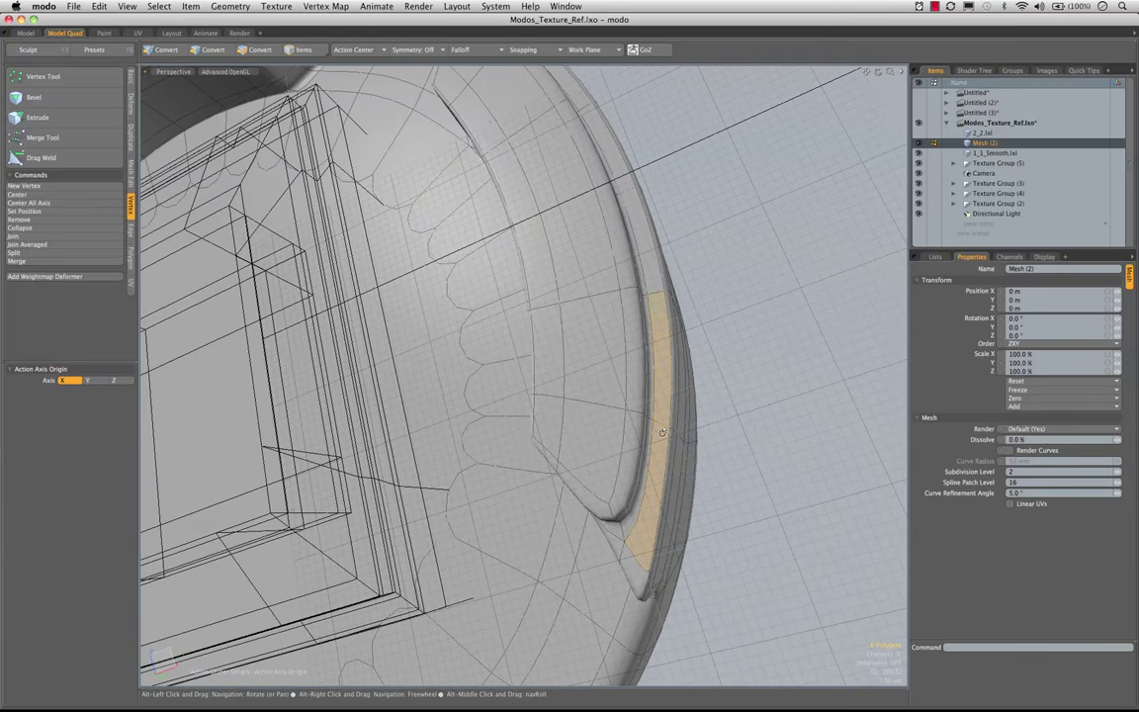
- Cut the outer ledge polygon loop with a two-slice symmetrical Loop Slice at 18.5%
key("alt+c")
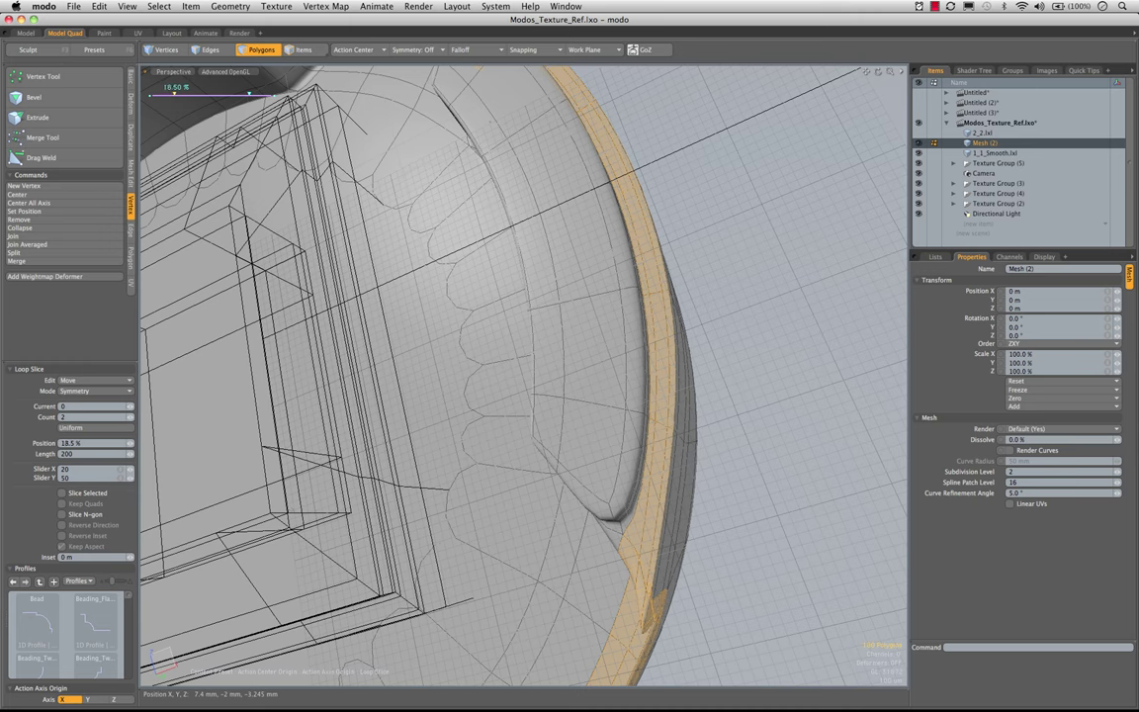
left_click_drag(573, 425, 613, 356, "alt")
left_click_drag(613, 356, 636, 333, "alt+shift")
left_click_drag(662, 430, 690, 380, "alt")
key("space")
- Select adjacent polygons on the upper surface of each raised rim segment
left_click(648, 406)
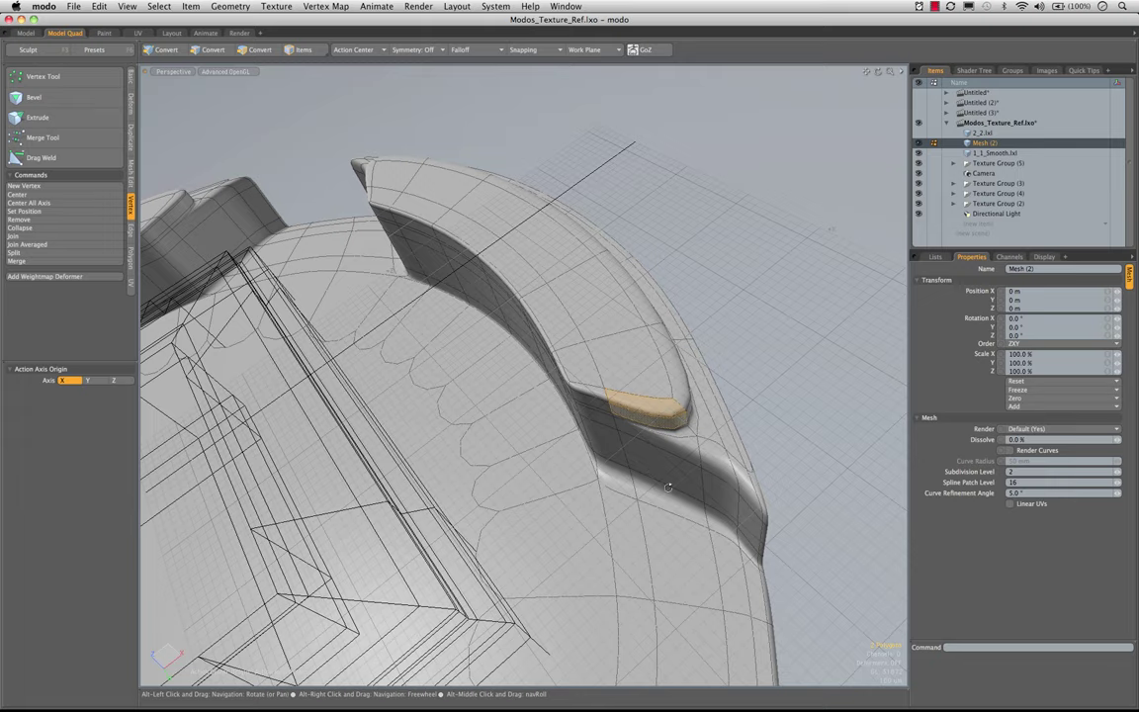
left_click_drag(668, 482, 676, 435, "alt")
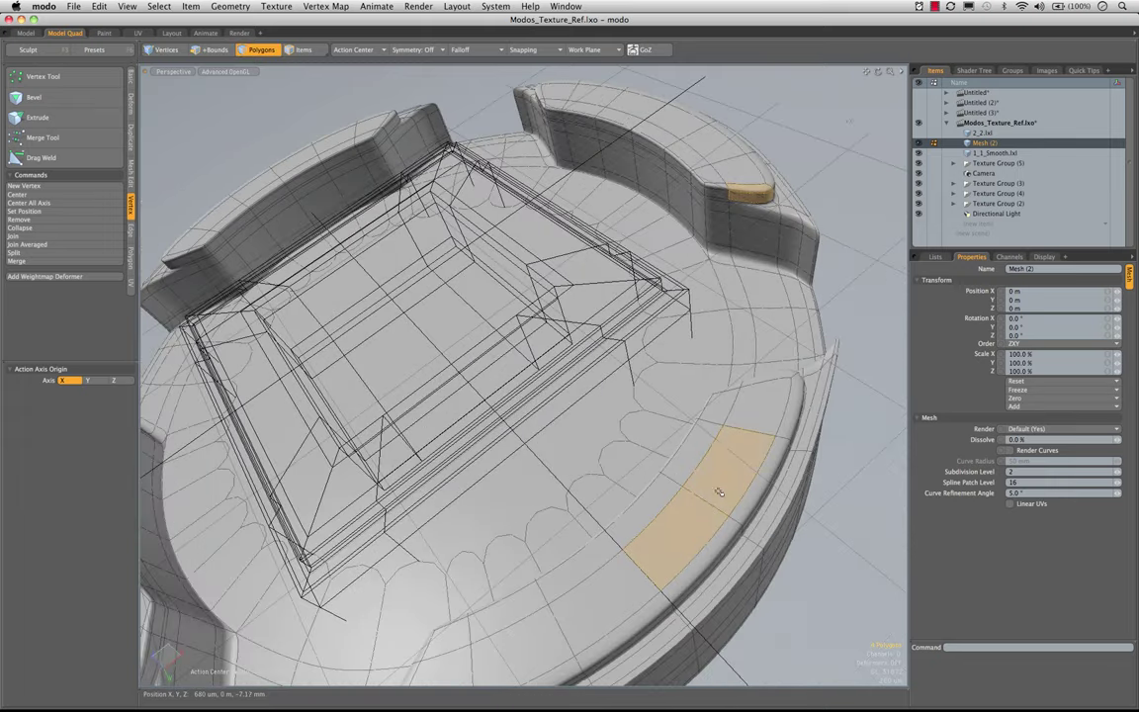
left_click_drag(719, 492, 819, 476, "alt")
left_click_drag(454, 445, 592, 574, "alt")
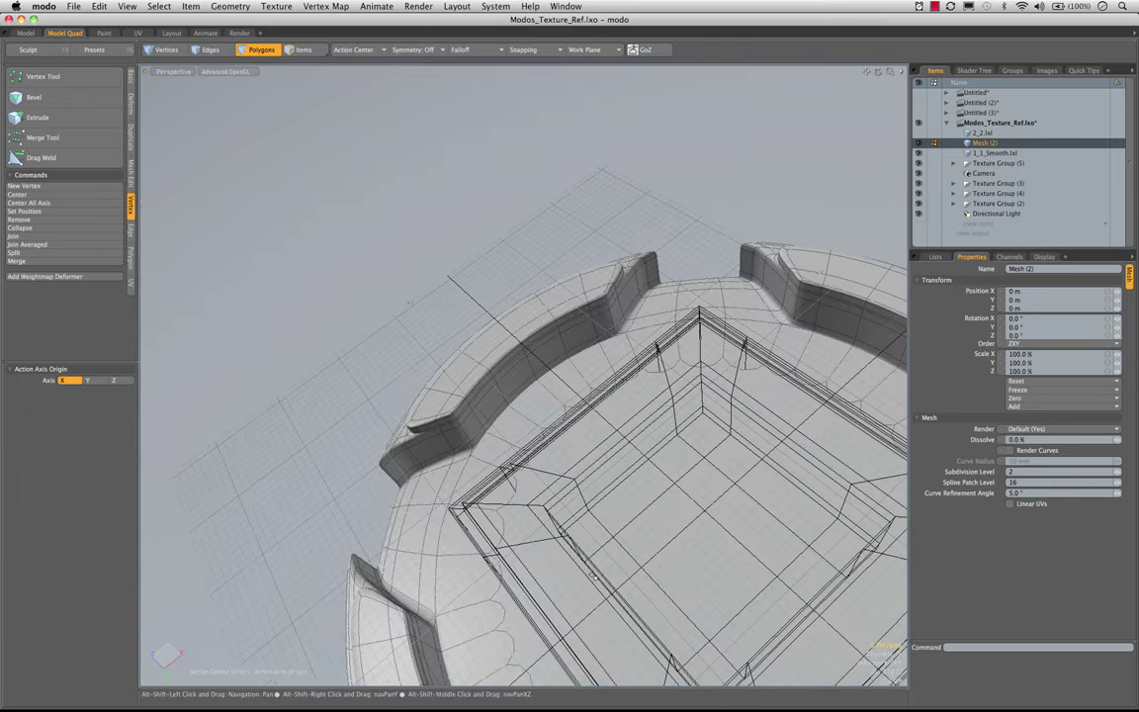
left_click(502, 332, "shift")
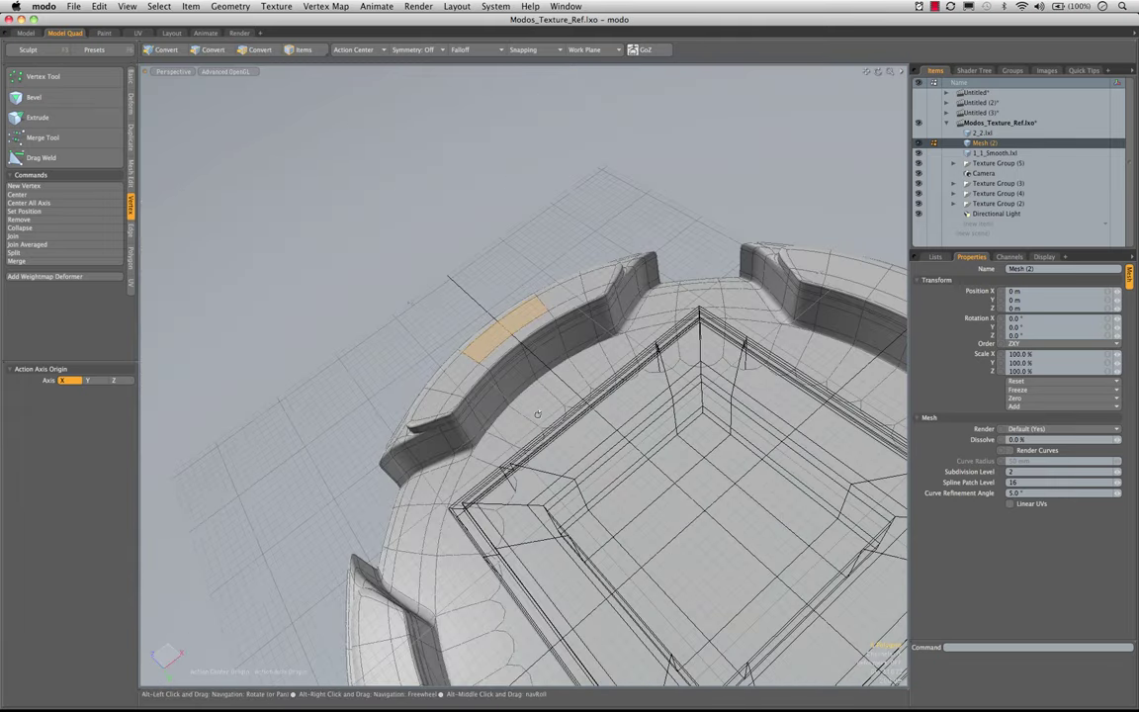
- Cut the polygon loop running over the raised segments with a two-slice symmetrical Loop Slice at 10%
key("alt+c")
left_click(442, 226)
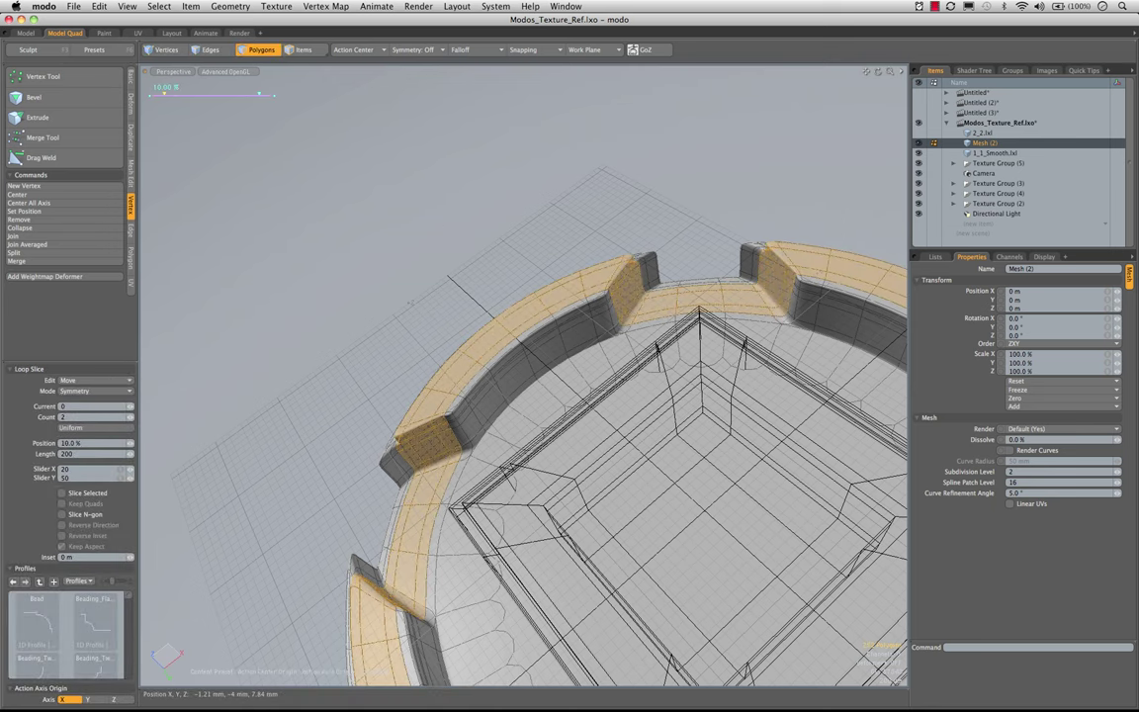
left_click_drag(474, 395, 538, 310, "alt")
key("space")
left_click(312, 272)
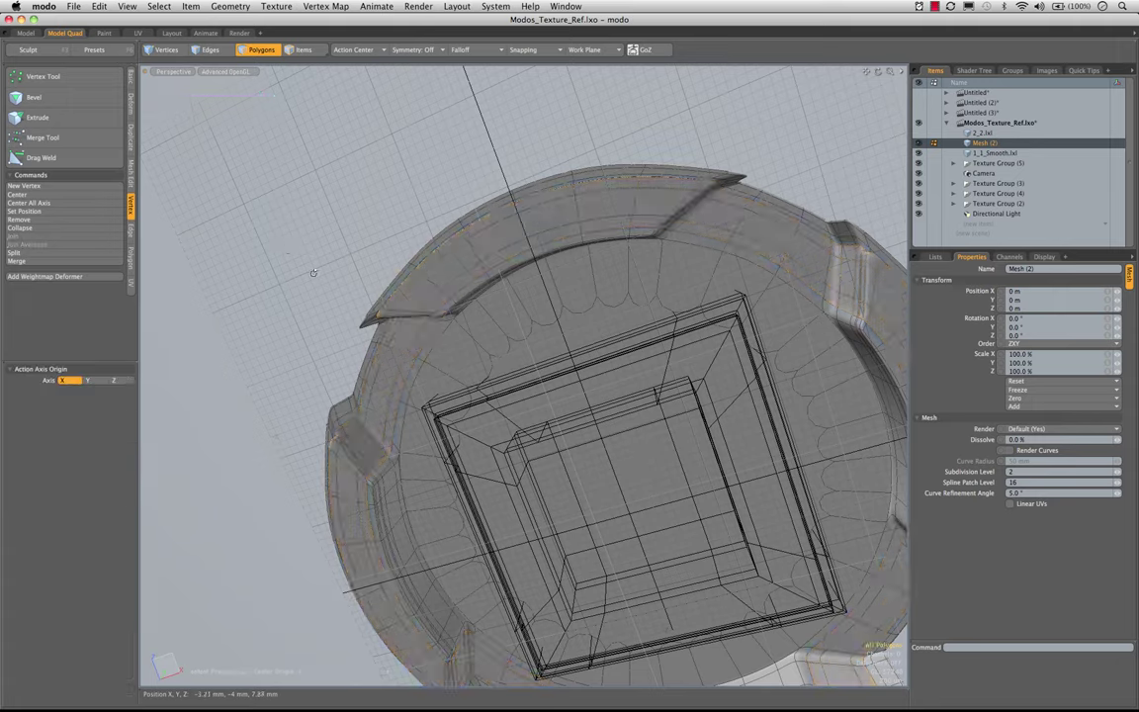
- Undo the loop slice running over the raised segments' upper surfaces
left_click_drag(312, 271, 366, 348, "alt")
scroll(521, 267, "down", 5, "alt")
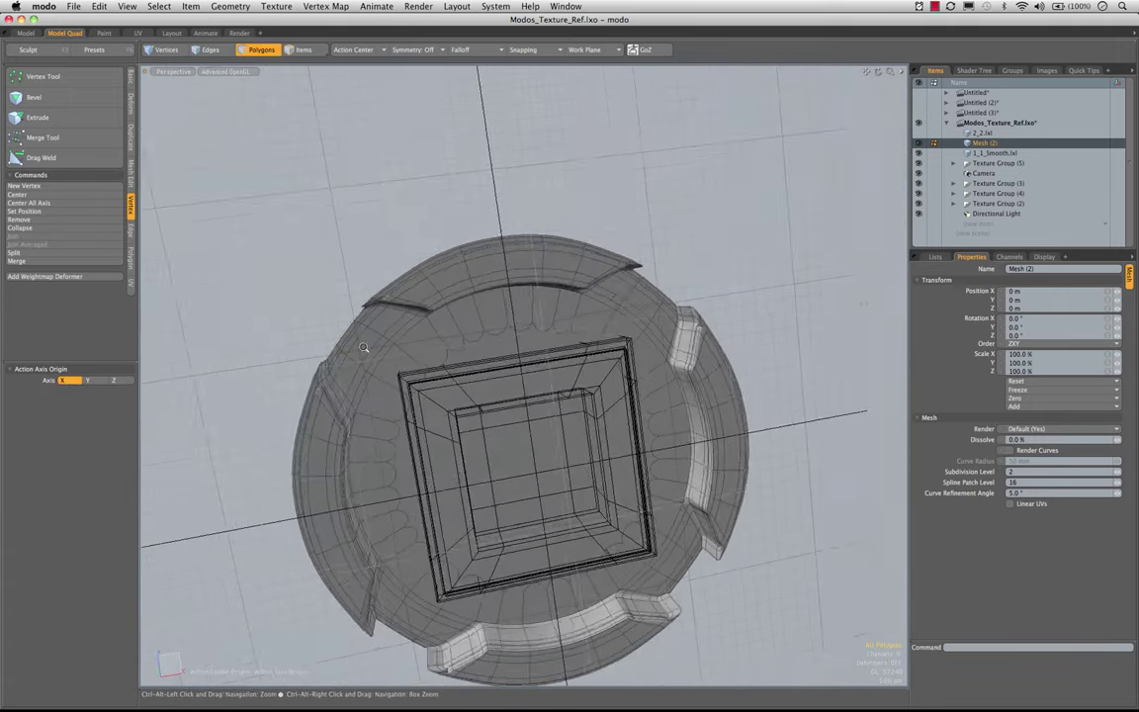
scroll(366, 348, "up", 10, "alt")
left_click_drag(513, 268, 631, 419, "alt")
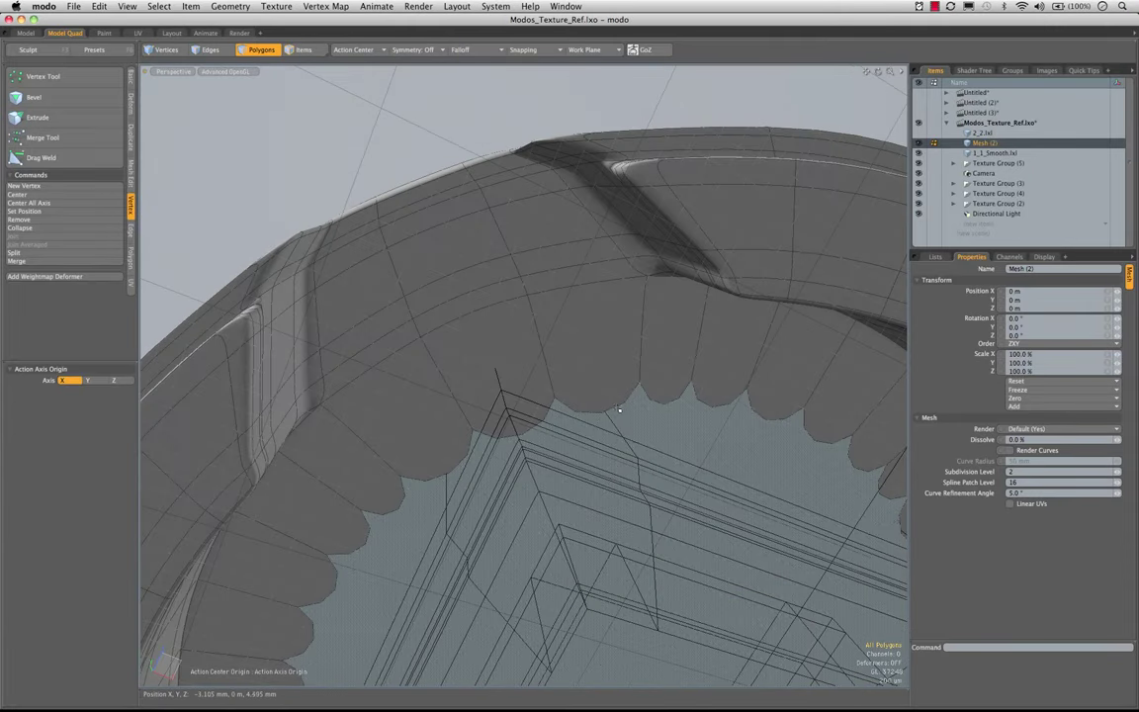
key("super+z")
key("super+z")
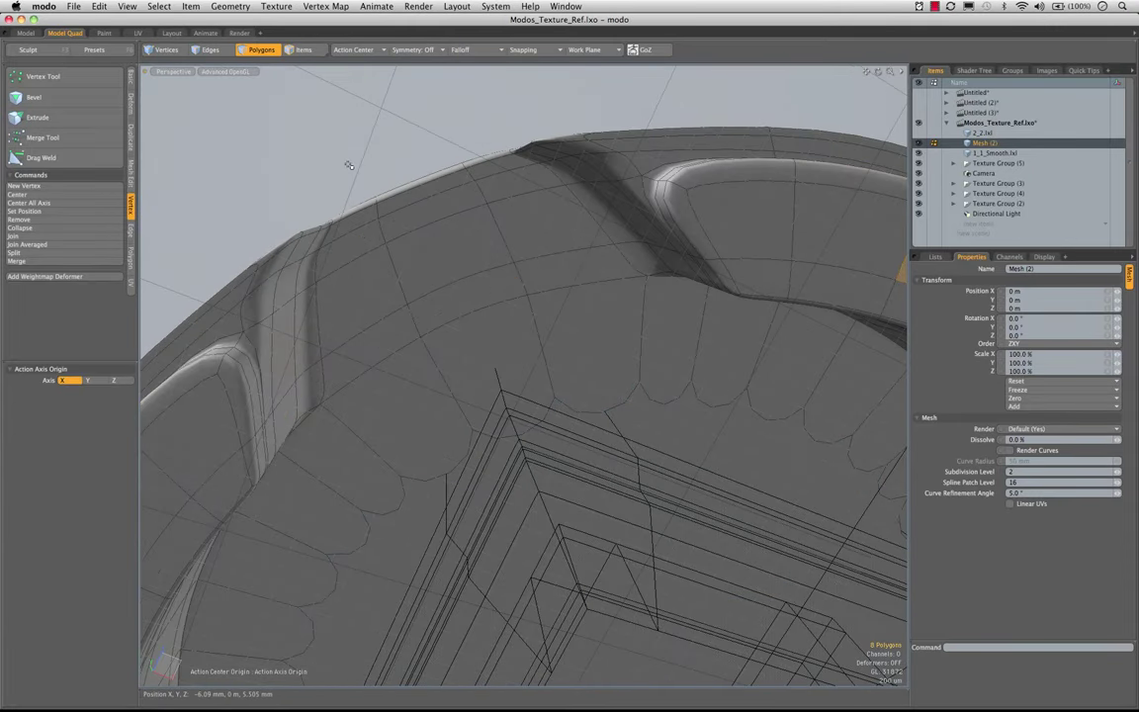
- Show the 2_2.lxl mesh as reference and select the crosswise edges on one raised segment's sloped end wall
left_click_drag(348, 165, 545, 416, "alt")
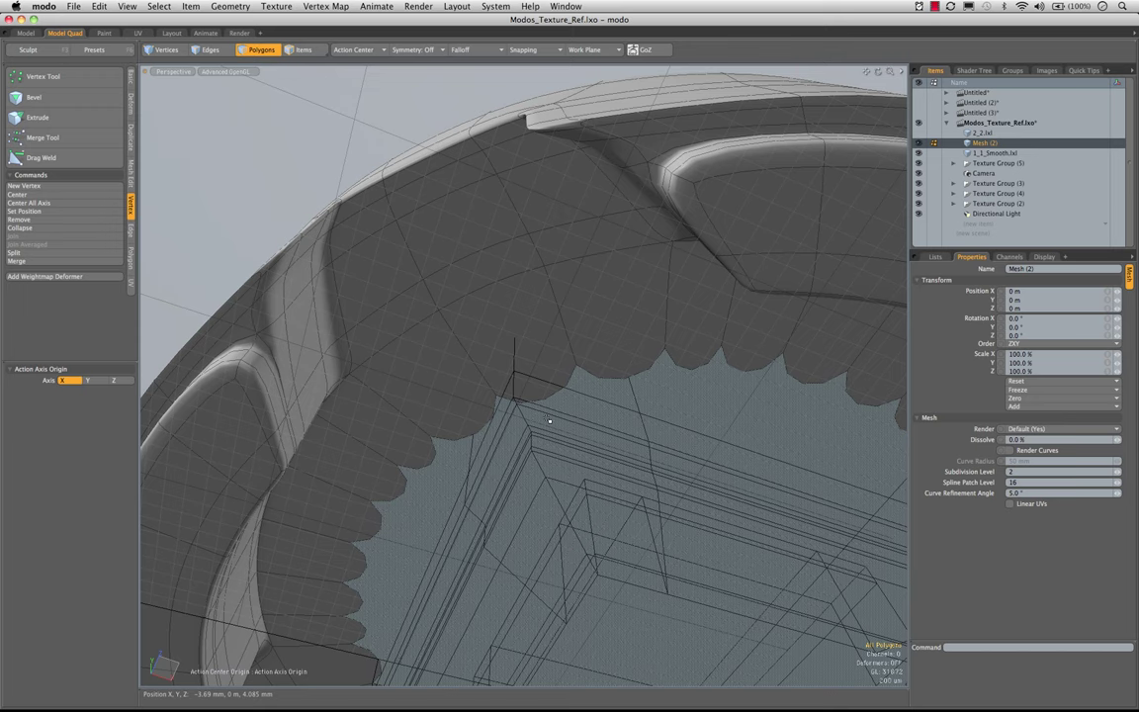
scroll(711, 235, "down", 5)
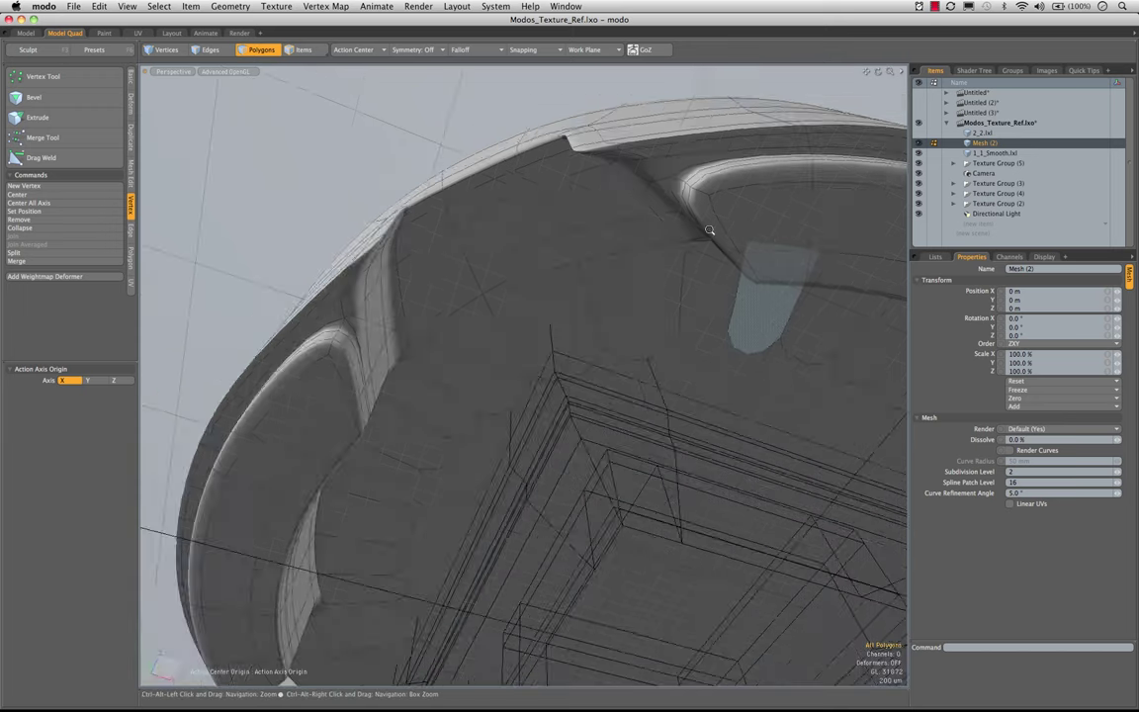
left_click_drag(712, 234, 608, 322, "alt")
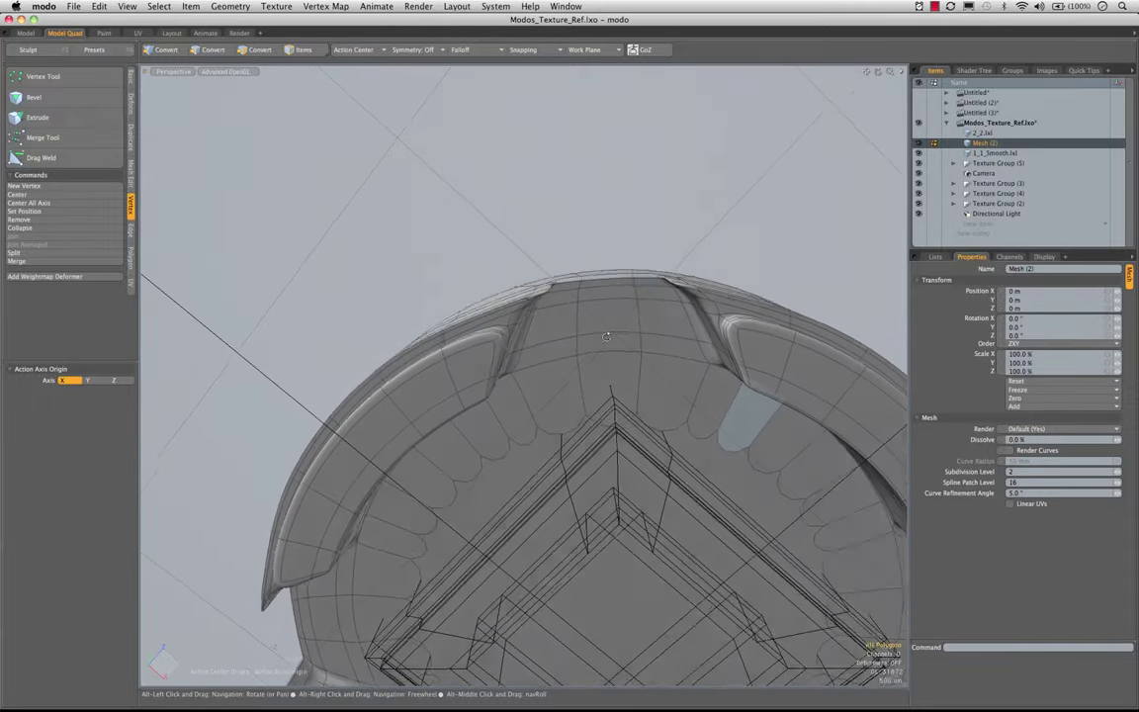
left_click(917, 134)
left_click_drag(682, 148, 505, 422, "alt")
key("2")
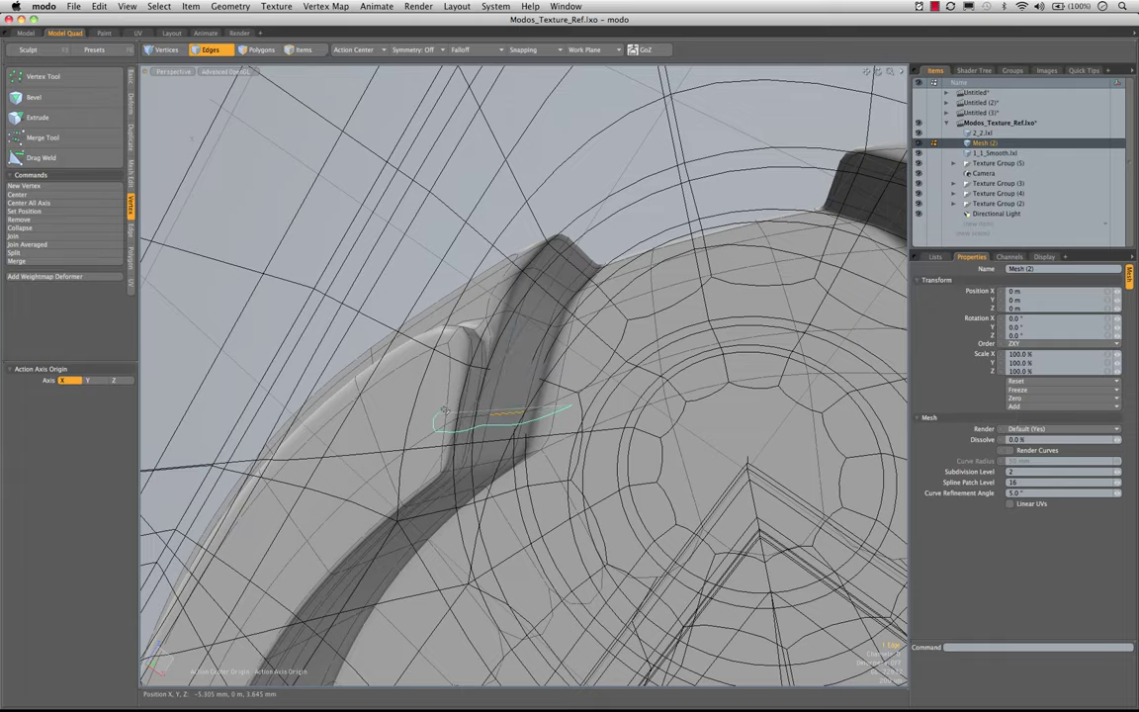
left_click_drag(587, 363, 611, 338, "alt")
scroll(651, 411, "down", 5)
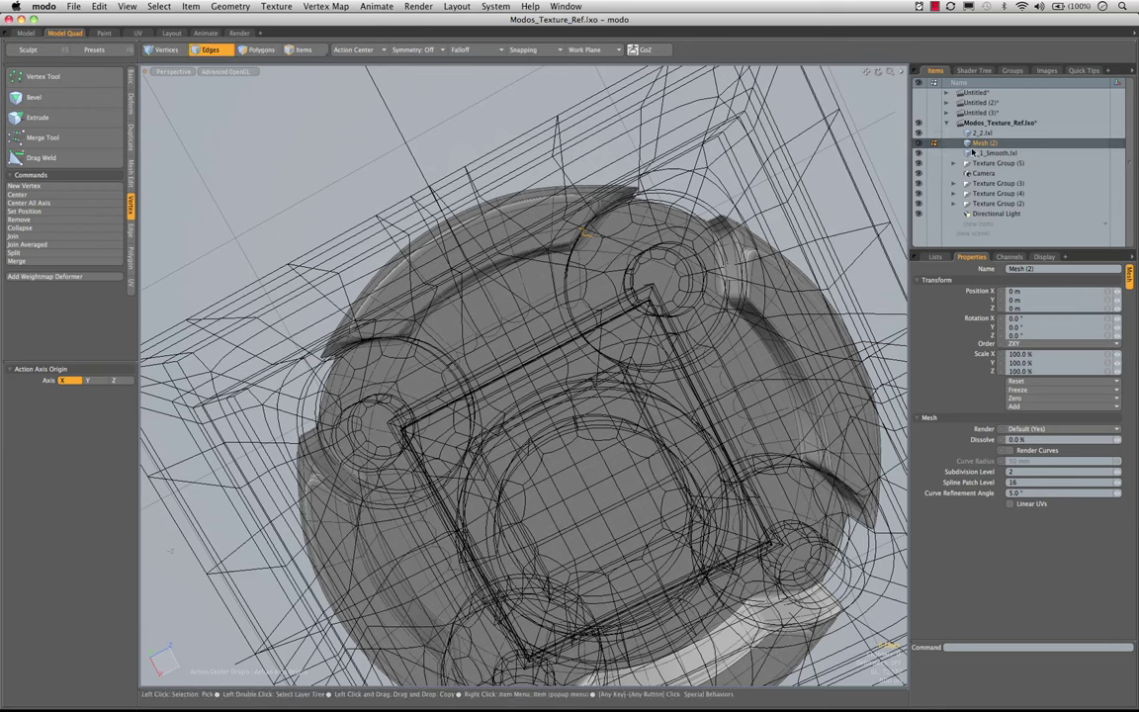
- Hide the 2_2.lxl mesh and add the matching end-wall edges of a second raised segment to the selection
left_click(918, 133)
left_click_drag(405, 469, 479, 372, "alt")
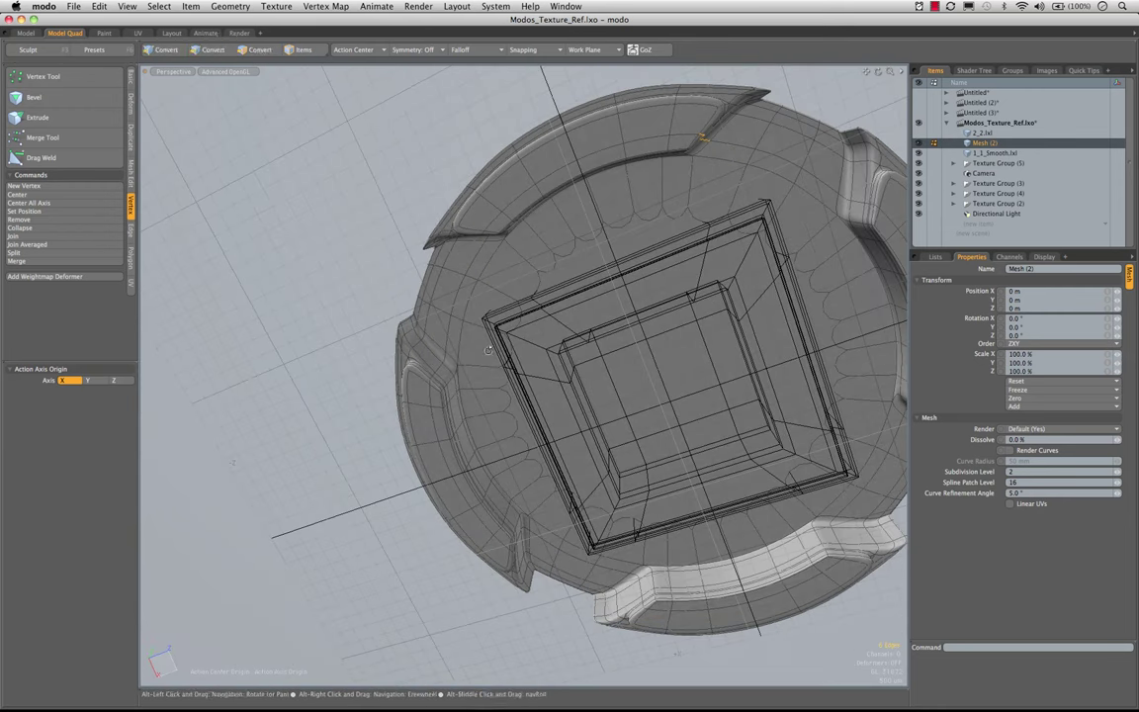
scroll(464, 370, "up", 6)
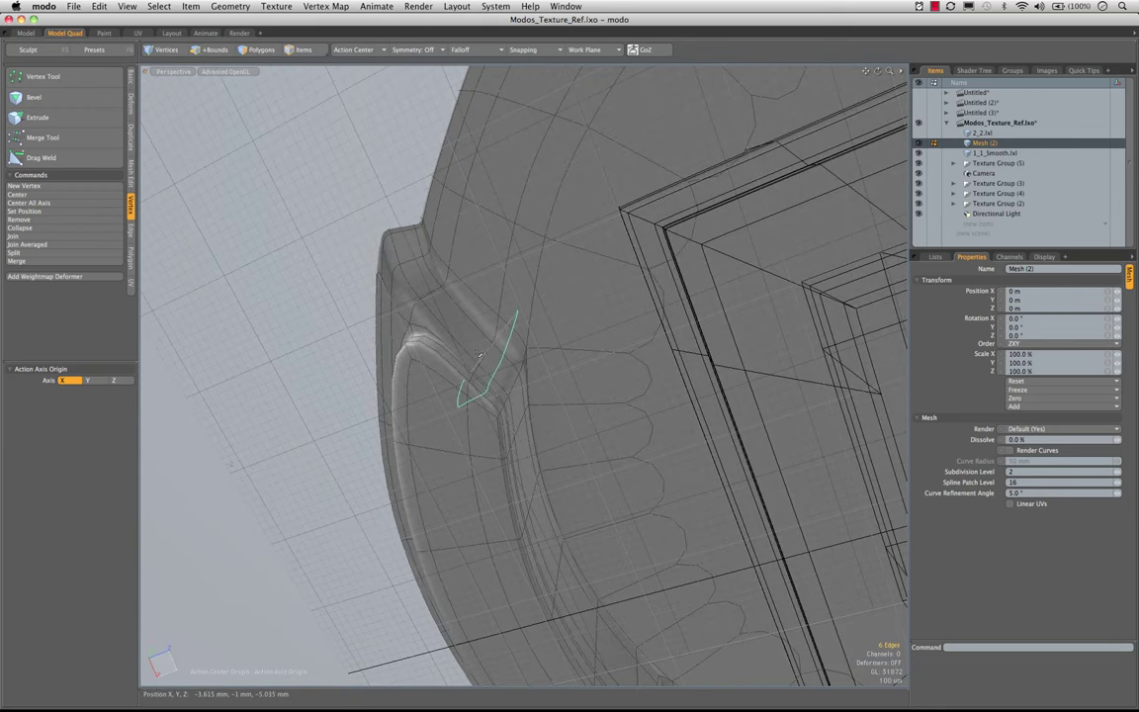
right_click_drag(495, 310, 494, 311, "shift")
left_click_drag(592, 464, 574, 356, "alt+shift")
scroll(575, 356, "down", 5)
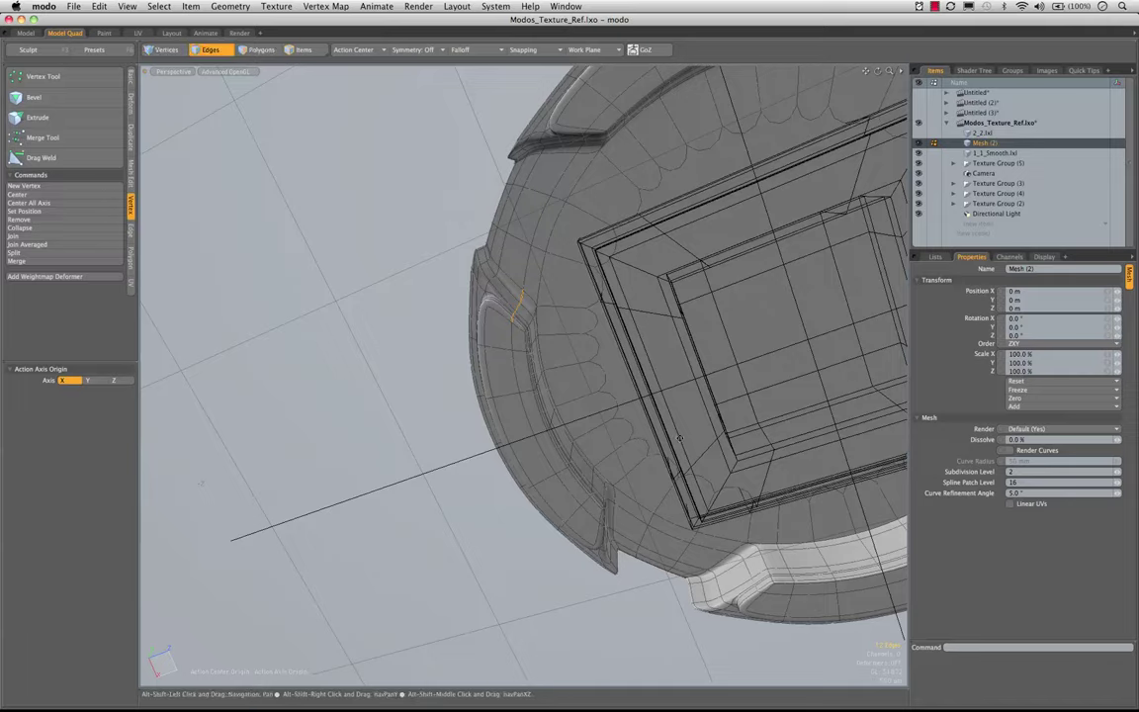
- Add the matching end-wall edges of the remaining two raised segments to the selection
mouse_move(735, 566)
left_mouse_down("alt+shift")
mouse_move(676, 442)
mouse_move(751, 435)
left_mouse_up("alt+shift")
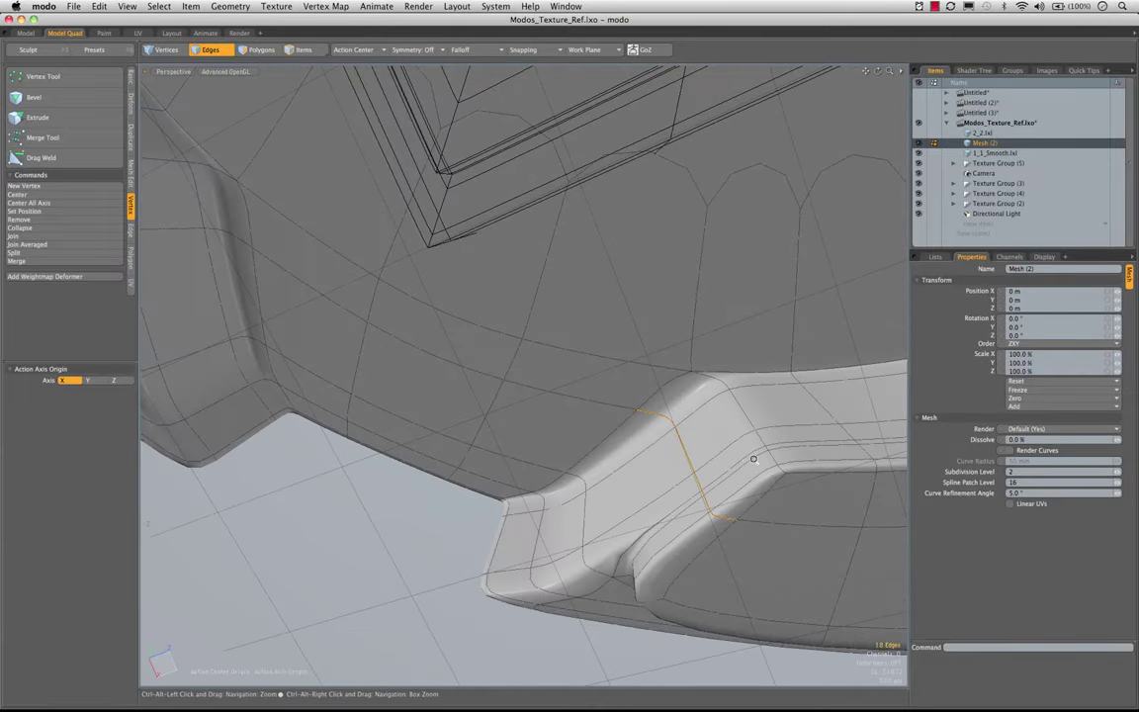
left_click_drag(752, 459, 569, 454, "ctrl+alt")
left_click_drag(874, 267, 646, 266, "alt+shift")
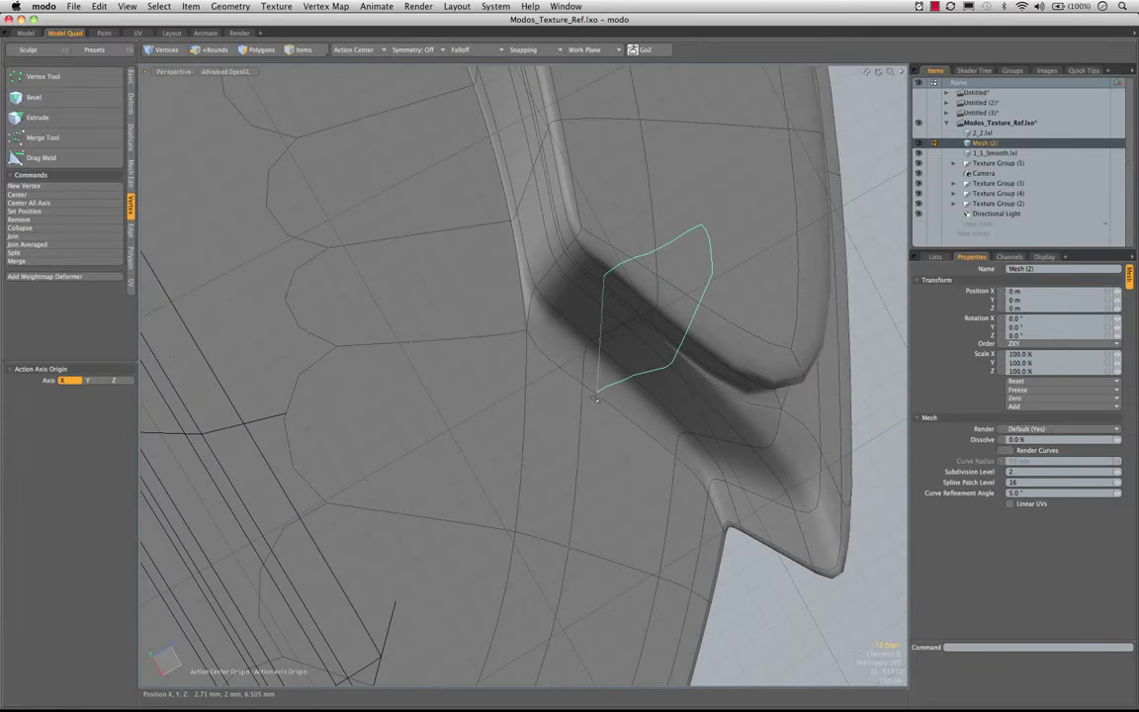
left_click_drag(656, 388, 516, 383, "ctrl+alt")
left_click_drag(516, 375, 609, 329, "alt+shift")
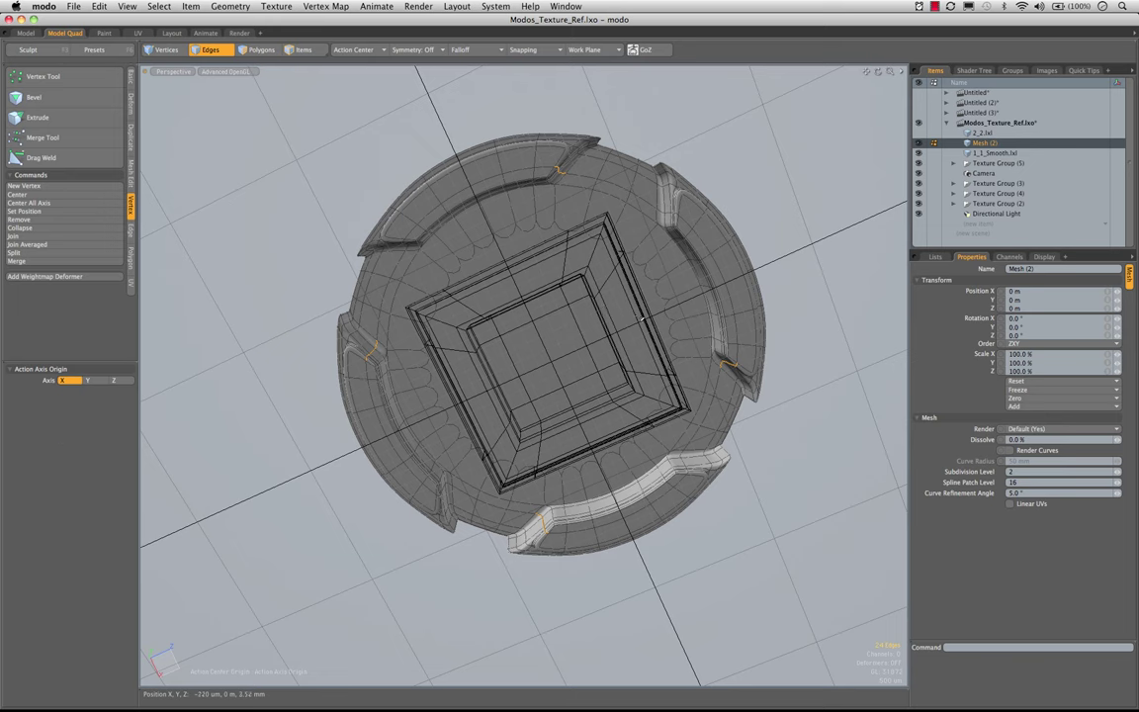
- Show the 2_2.lxl mesh and rotate the selected end-wall edges -1.0° around the origin's Y axis in the top view
key("e")
left_click(372, 52)
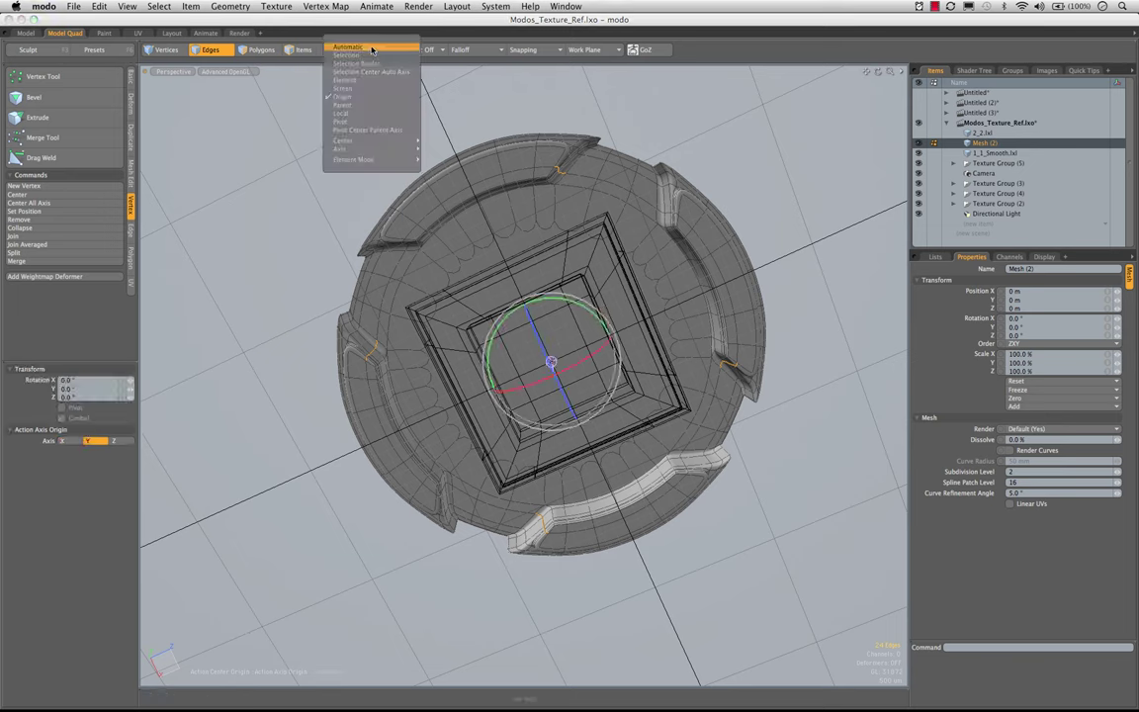
left_click(394, 4)
left_click(673, 4)
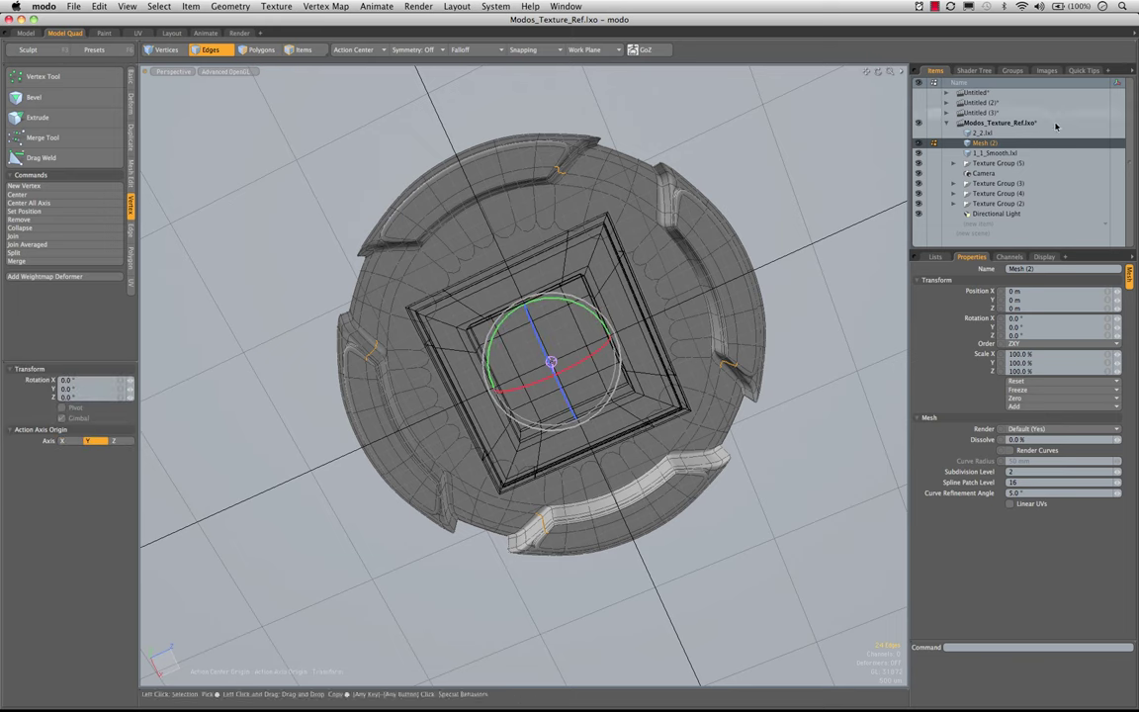
left_click(918, 132)
key("0")
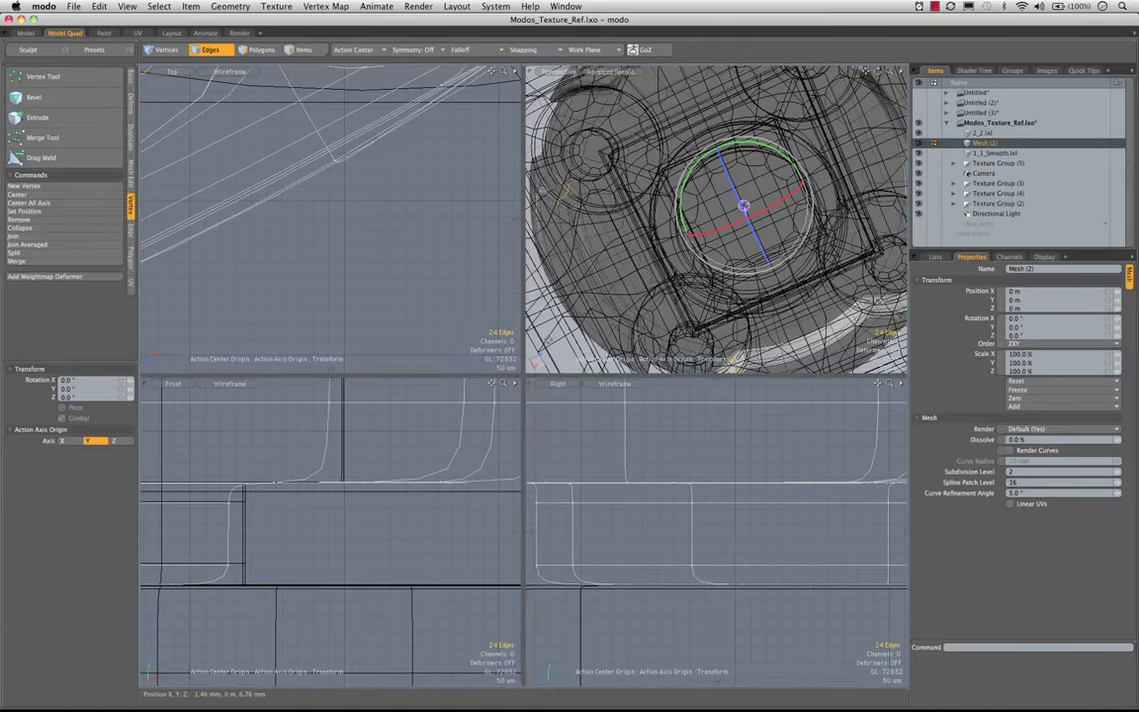
key("0")
key("a")
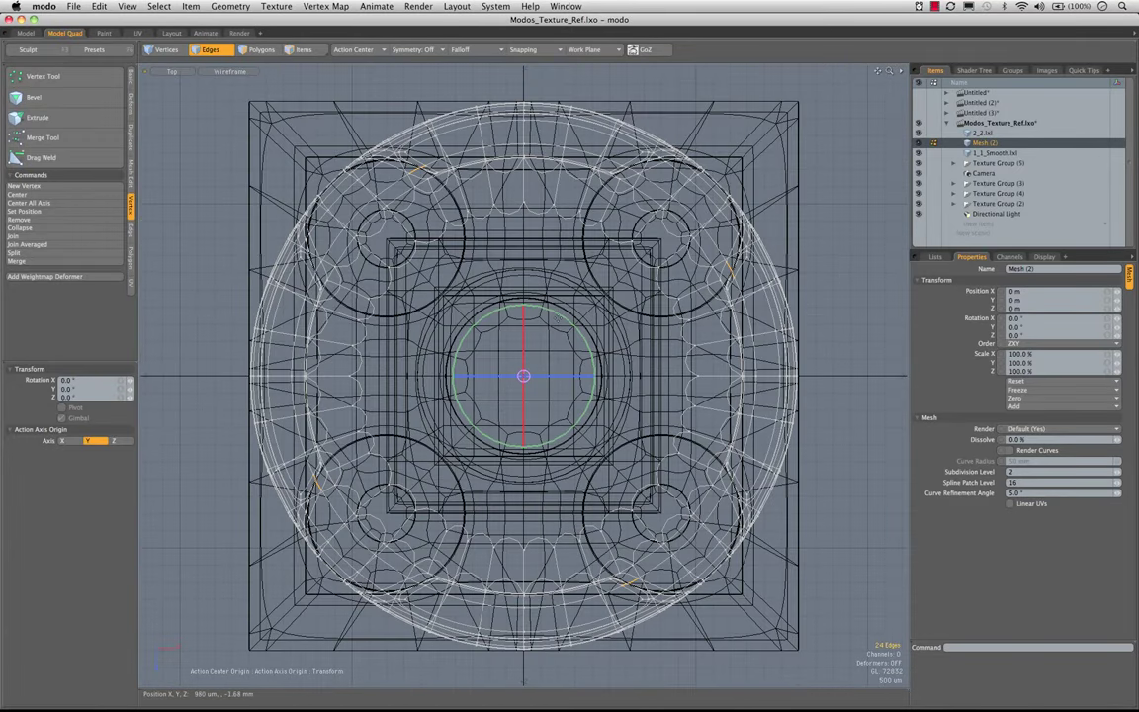
left_click_drag(559, 318, 560, 316)
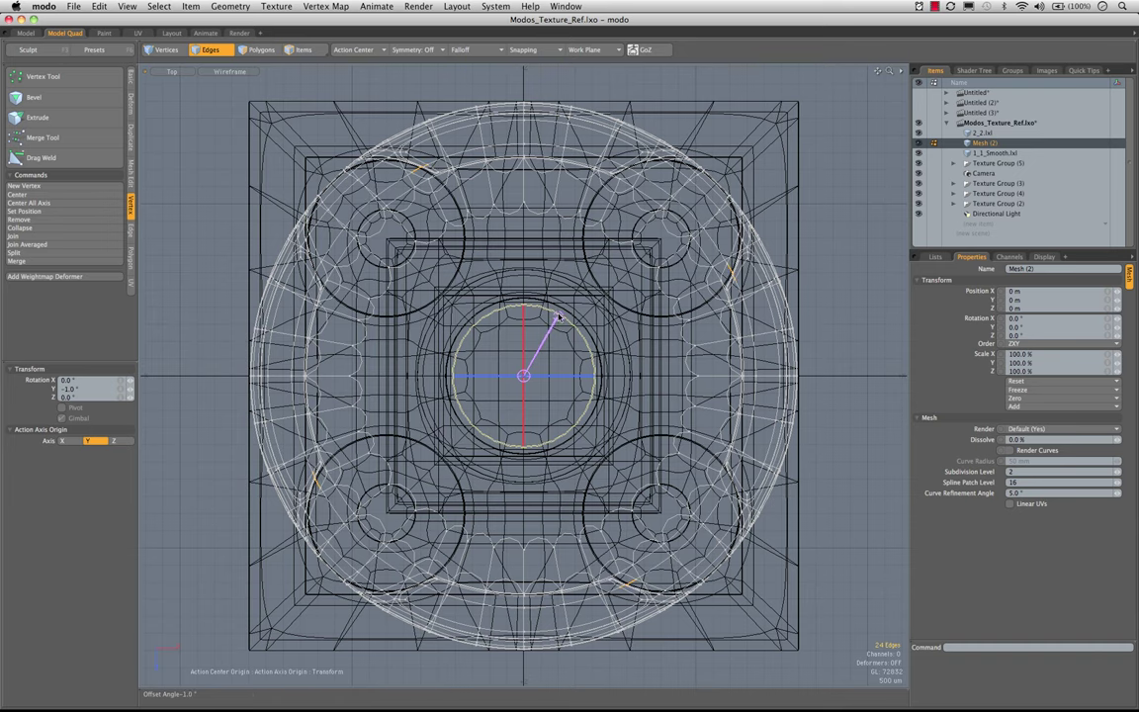
key("q")
- Hide the 2_2.lxl mesh and select the crosswise edges on the opposite end wall of one raised segment
key("0")
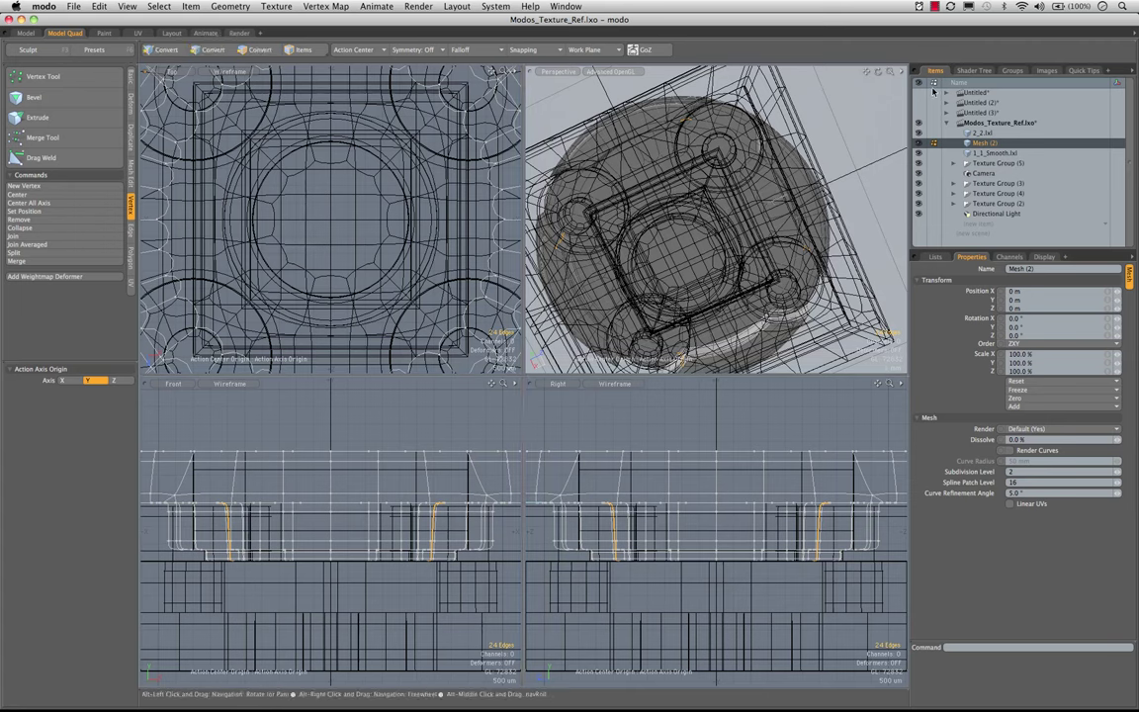
left_click(918, 134)
left_click_drag(737, 197, 732, 149, "alt")
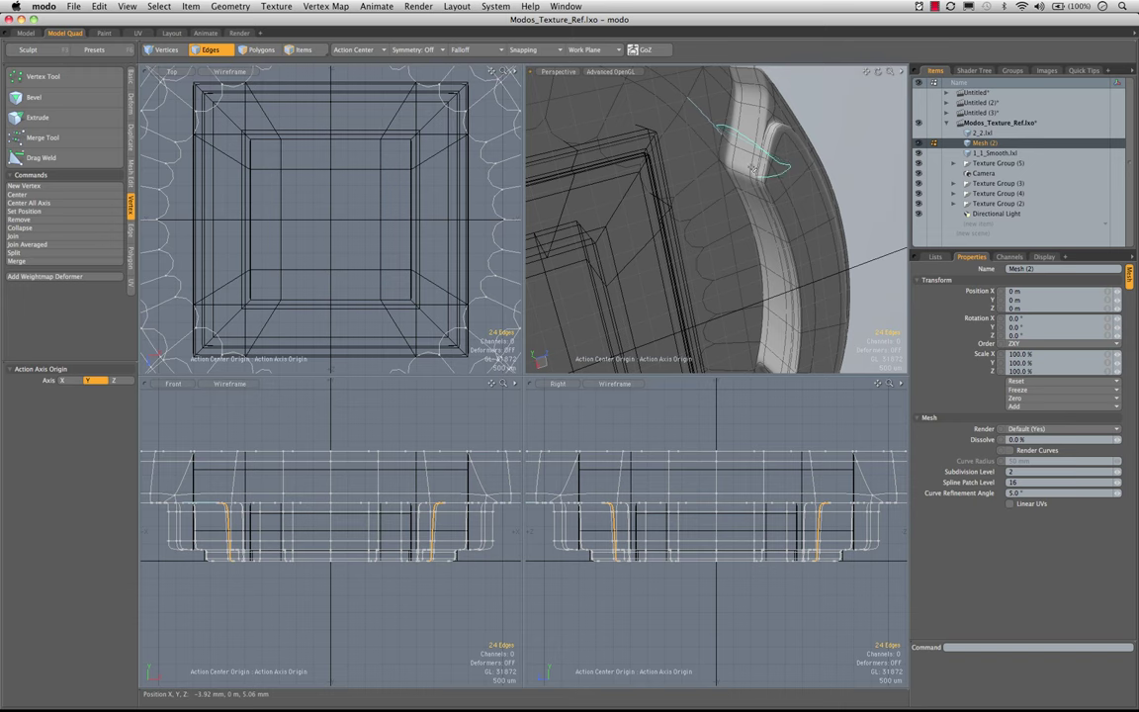
key("0")
left_click_drag(709, 146, 730, 271, "alt")
left_click_drag(630, 397, 569, 361, "alt")
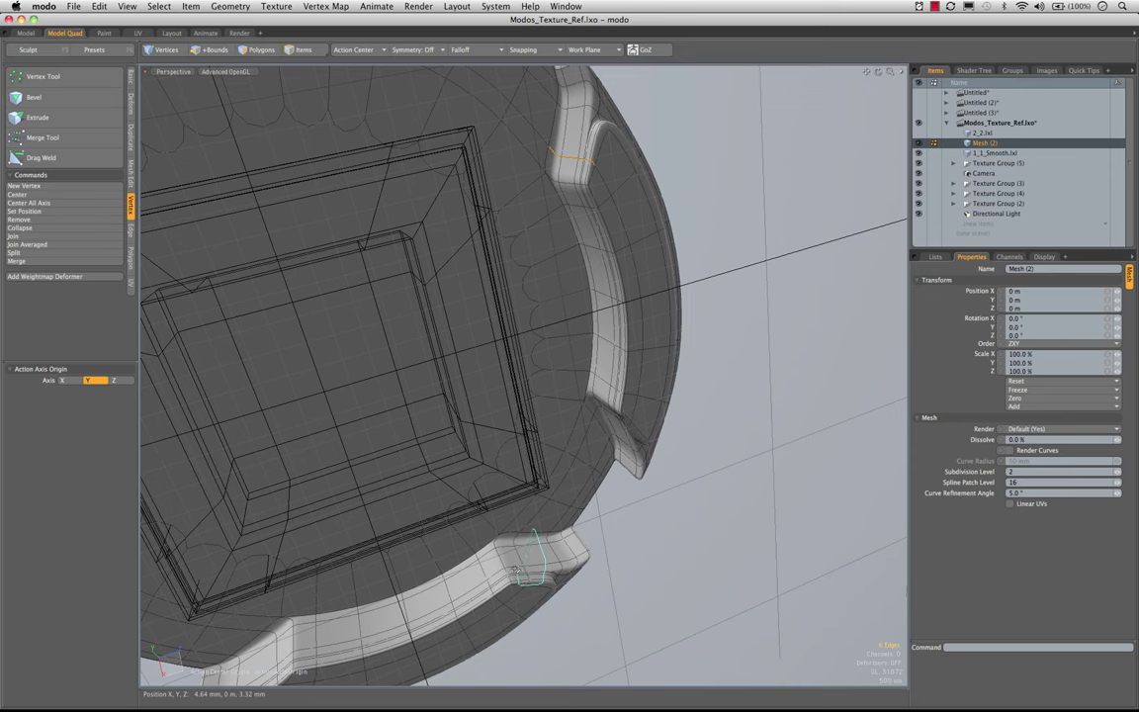
- Add the matching crosswise end-wall edges of the other three raised segments to the edge selection
right_click_drag(513, 533, 515, 535, "shift")
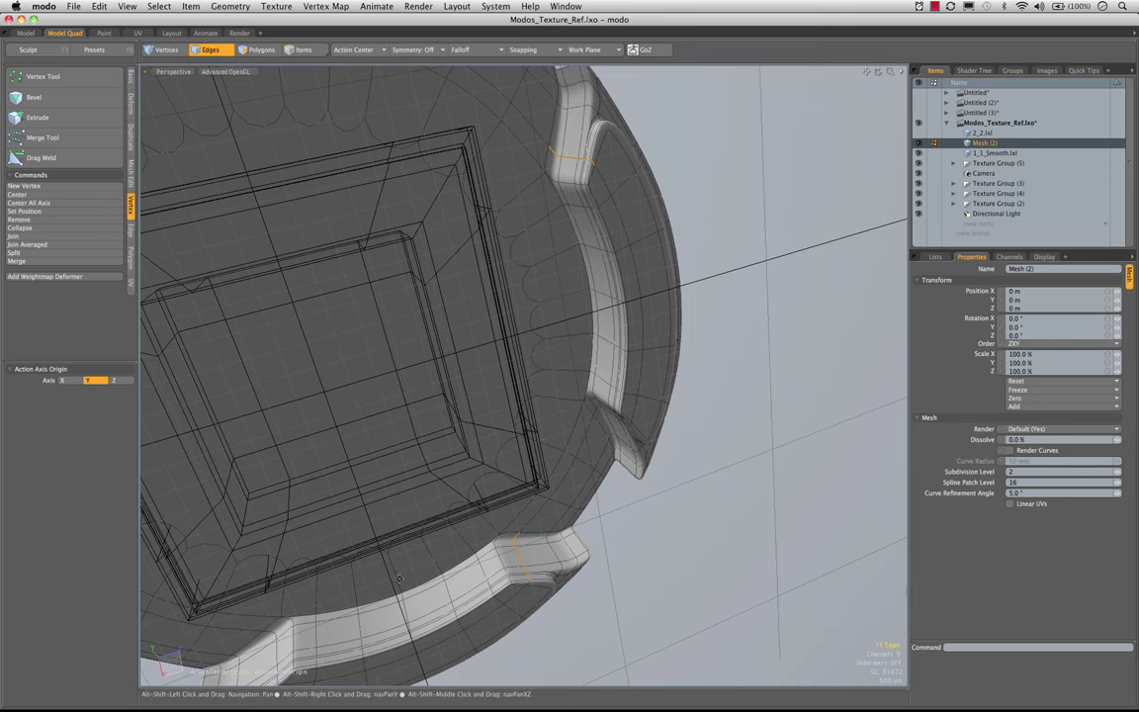
left_click_drag(519, 541, 759, 341, "alt+shift")
mouse_move(481, 394)
left_mouse_down("alt")
mouse_move(445, 371)
mouse_move(566, 407)
left_mouse_up("alt")
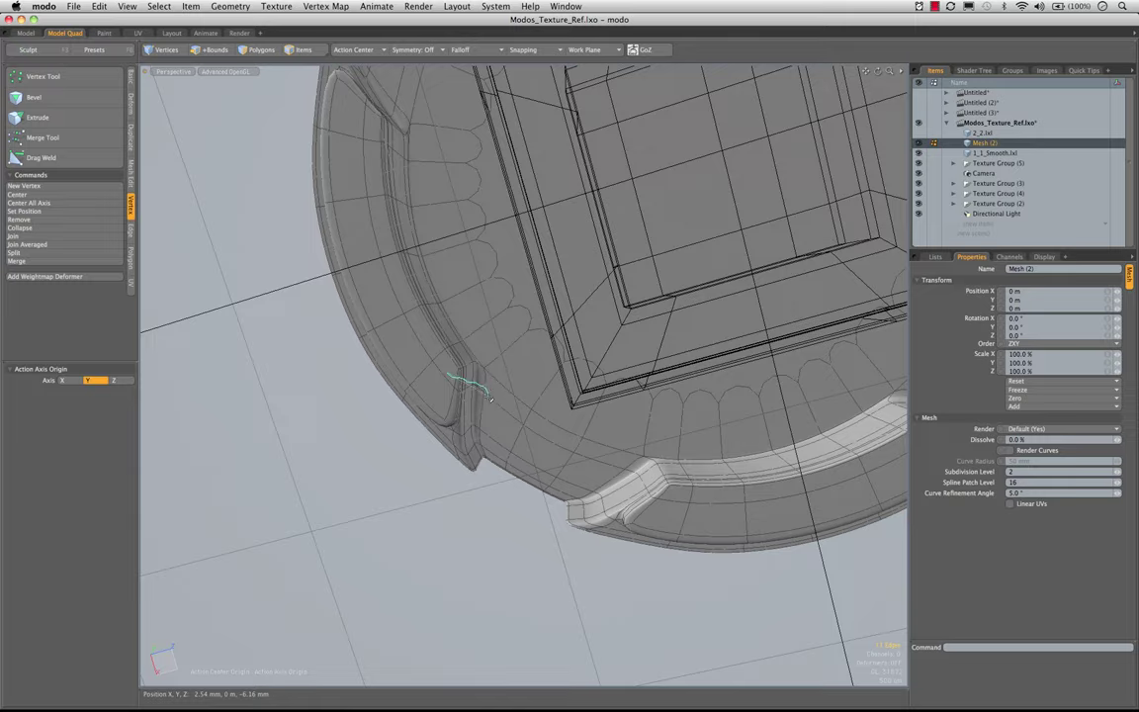
right_click_drag(444, 398, 446, 393, "shift")
mouse_move(448, 391)
left_mouse_down("alt")
mouse_move(519, 209)
mouse_move(534, 219)
left_mouse_up("alt")
left_click_drag(494, 262, 534, 353, "alt")
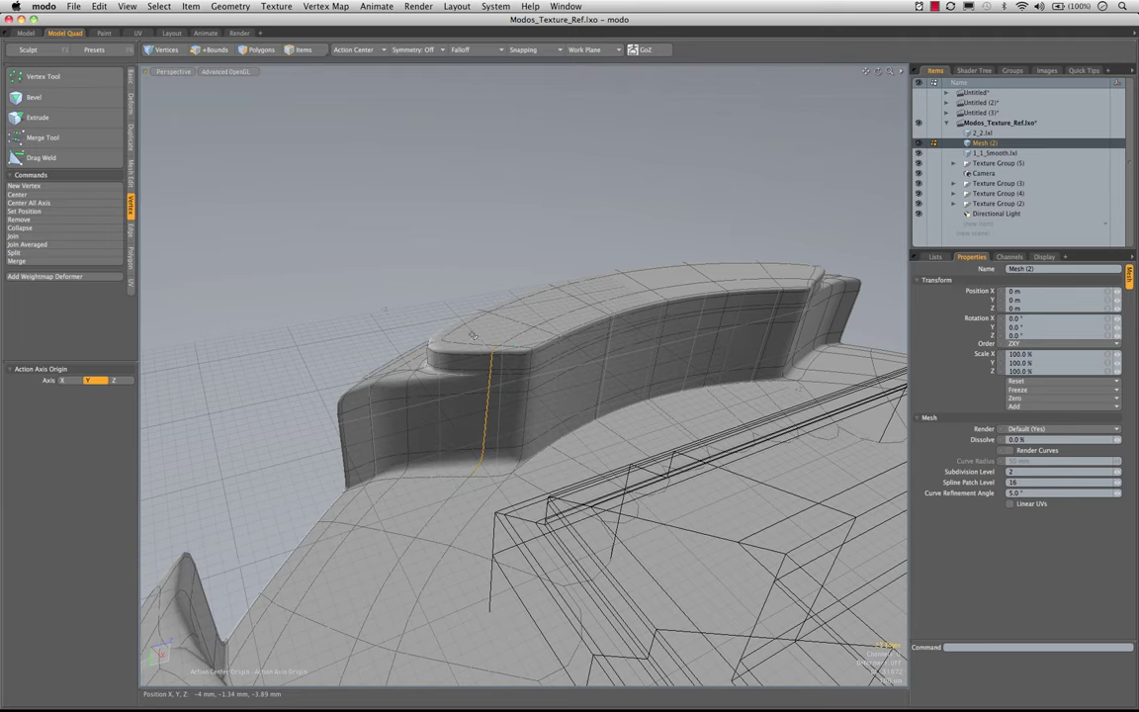
left_click_drag(511, 394, 491, 394, "ctrl+alt")
left_click_drag(538, 262, 517, 386, "alt")
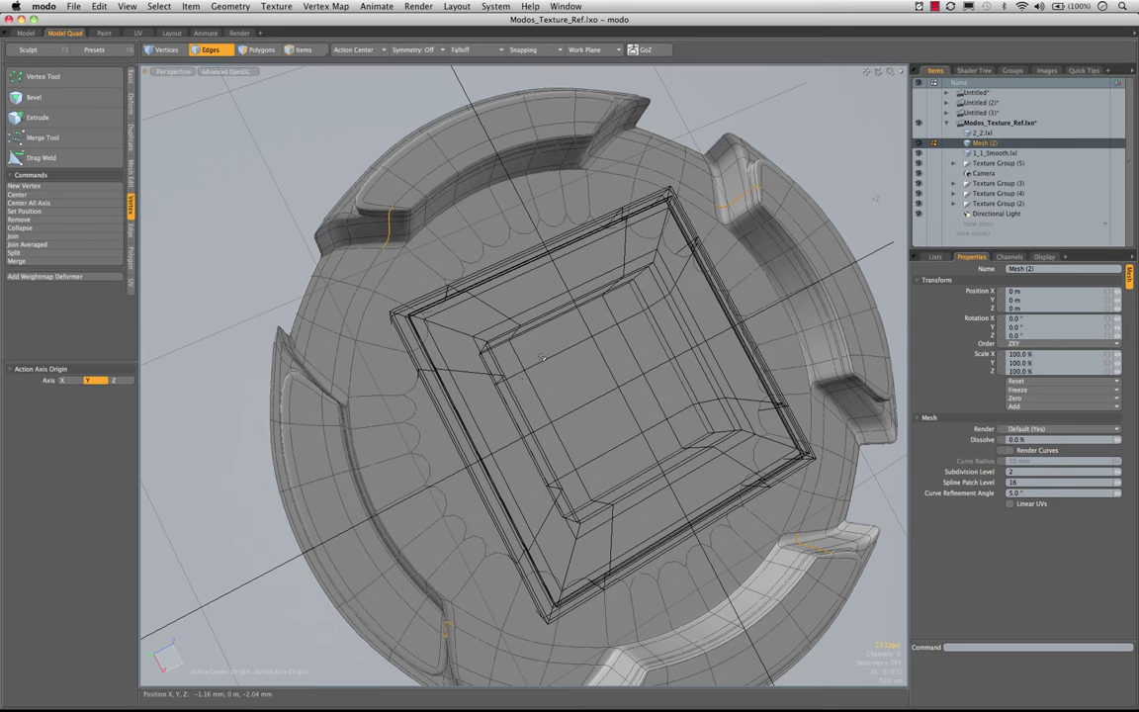
- Rotate the selected end-wall edges slightly around the origin's Y axis and clear the selection
key("e")
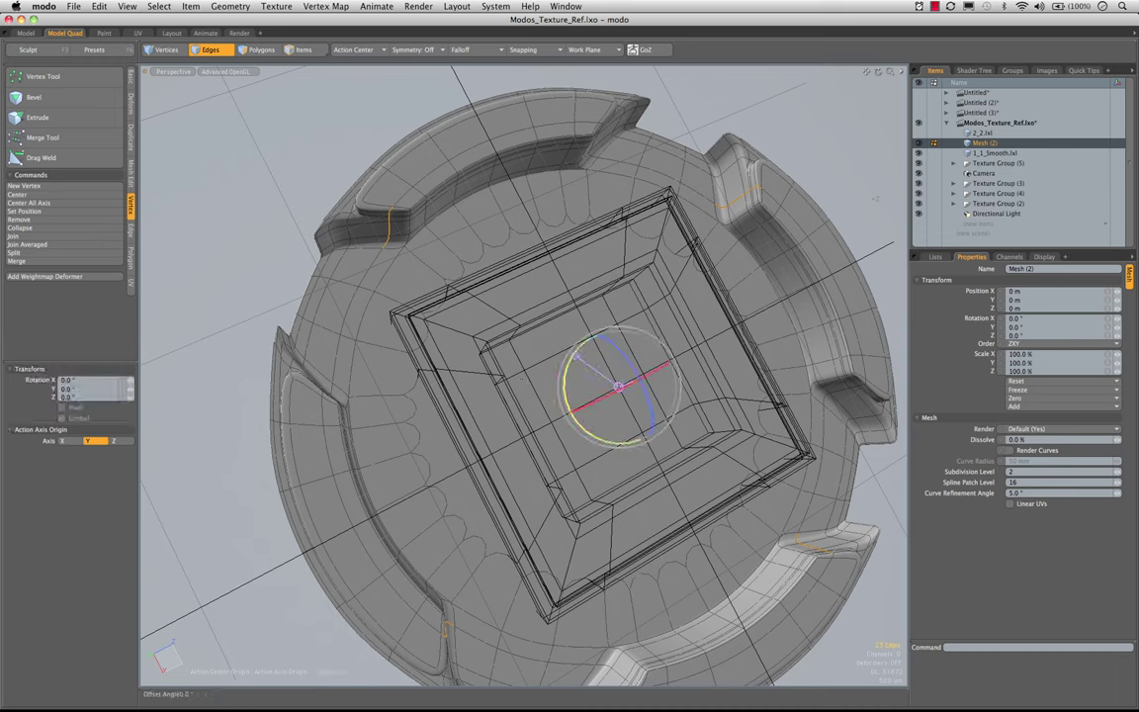
left_click_drag(576, 357, 559, 357)
key("q")
key("Escape")
- Hide the 1_1_Smooth.lxl mesh in the shaded Model layout and set Mesh (2)'s subdivision level to 4
left_click_drag(559, 357, 564, 415, "alt")
left_click(40, 32)
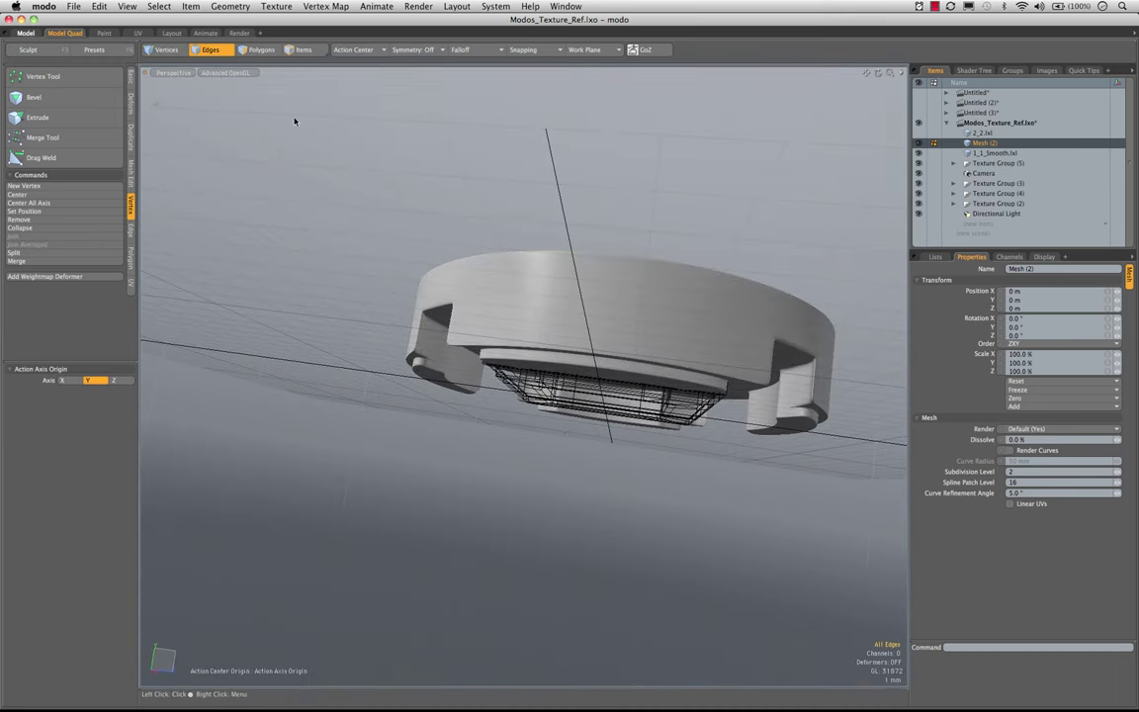
left_click(918, 154)
left_click_drag(703, 311, 734, 236, "alt")
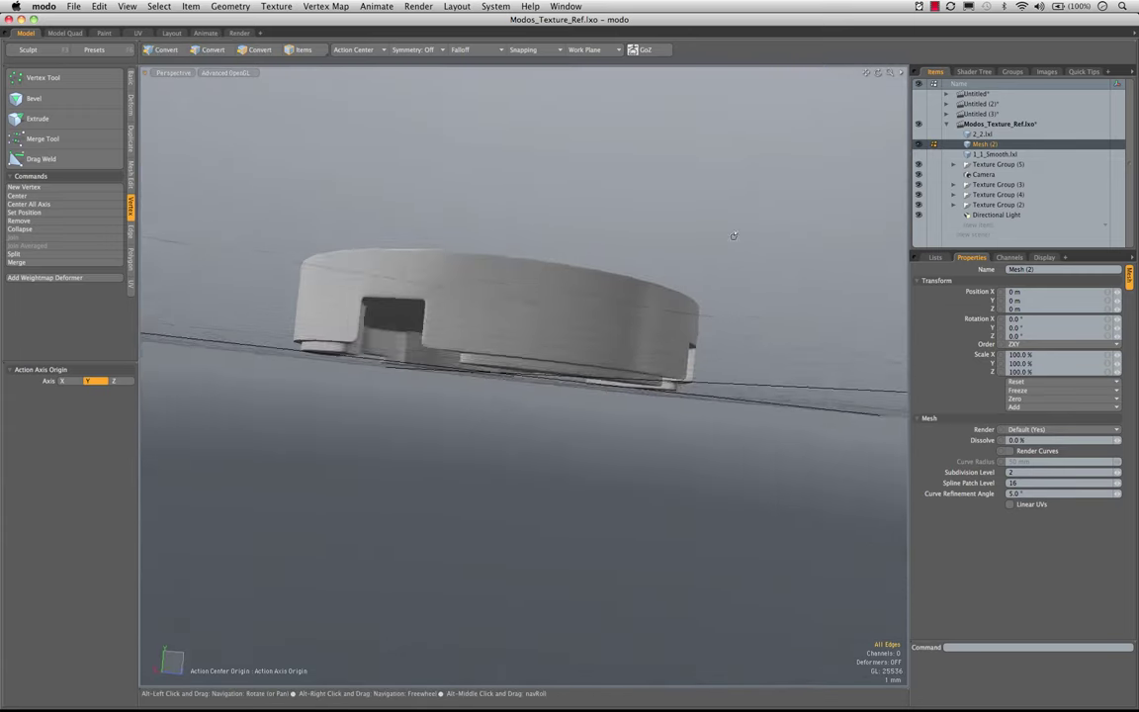
left_click_drag(583, 355, 635, 275, "alt")
left_click_drag(432, 306, 752, 231, "alt")
left_click_drag(504, 237, 578, 306, "ctrl+alt")
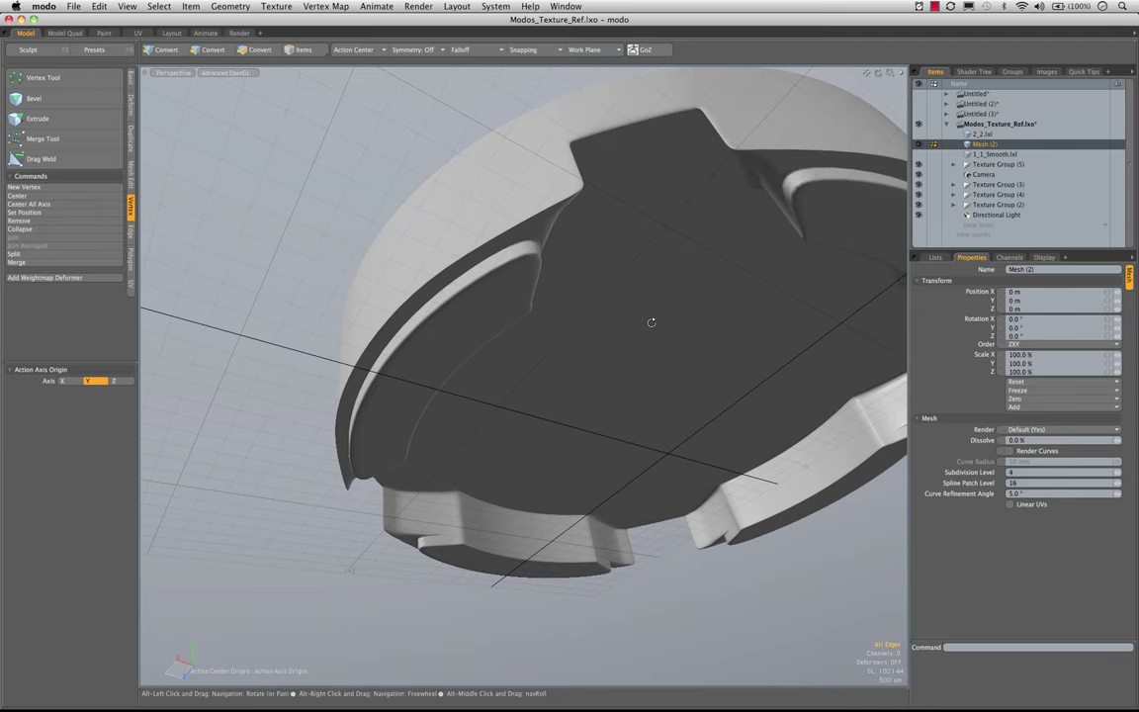
left_click_drag(641, 307, 642, 249, "alt")
left_click_drag(642, 249, 472, 252, "alt")
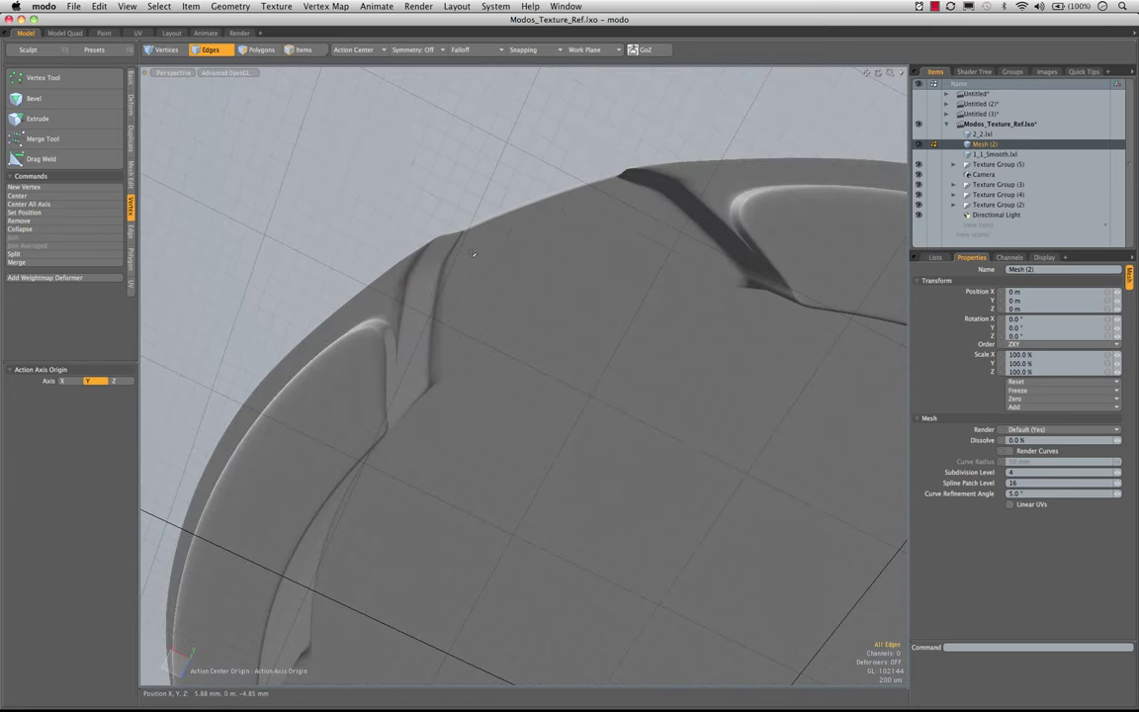
- Return to the Model Quad layout and select the crosswise edges near the outer tip of the end wall on two raised segments
left_click(65, 33)
left_click_drag(375, 235, 482, 273, "alt")
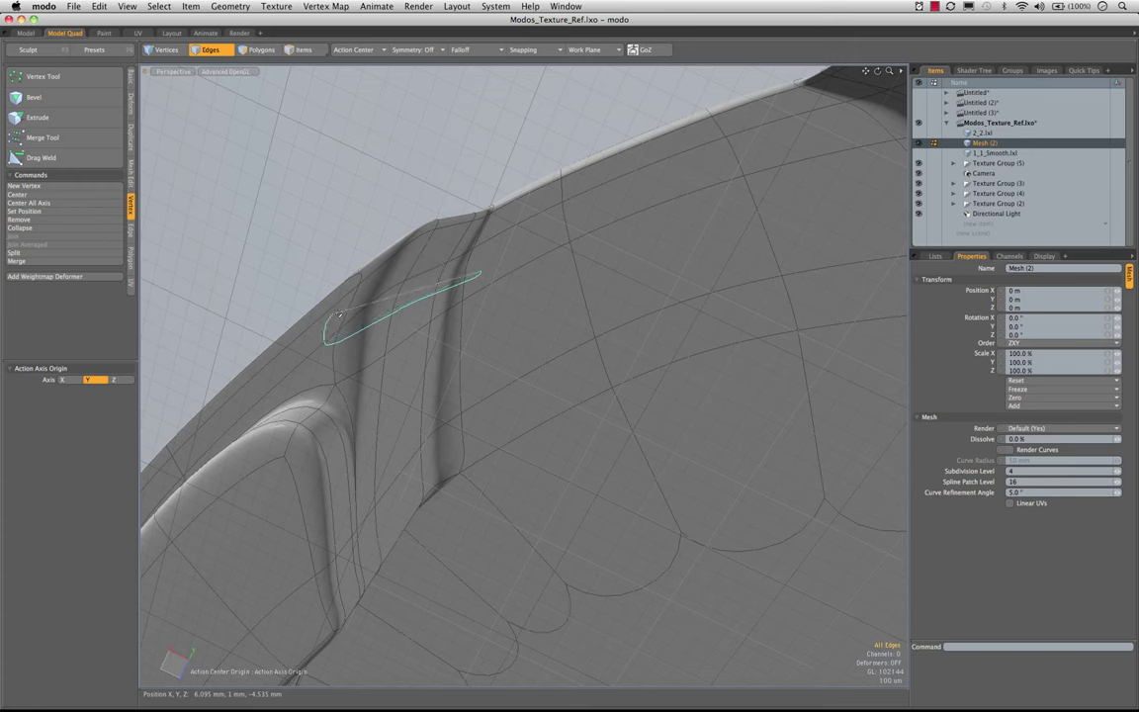
left_click_drag(523, 246, 741, 358, "ctrl+alt")
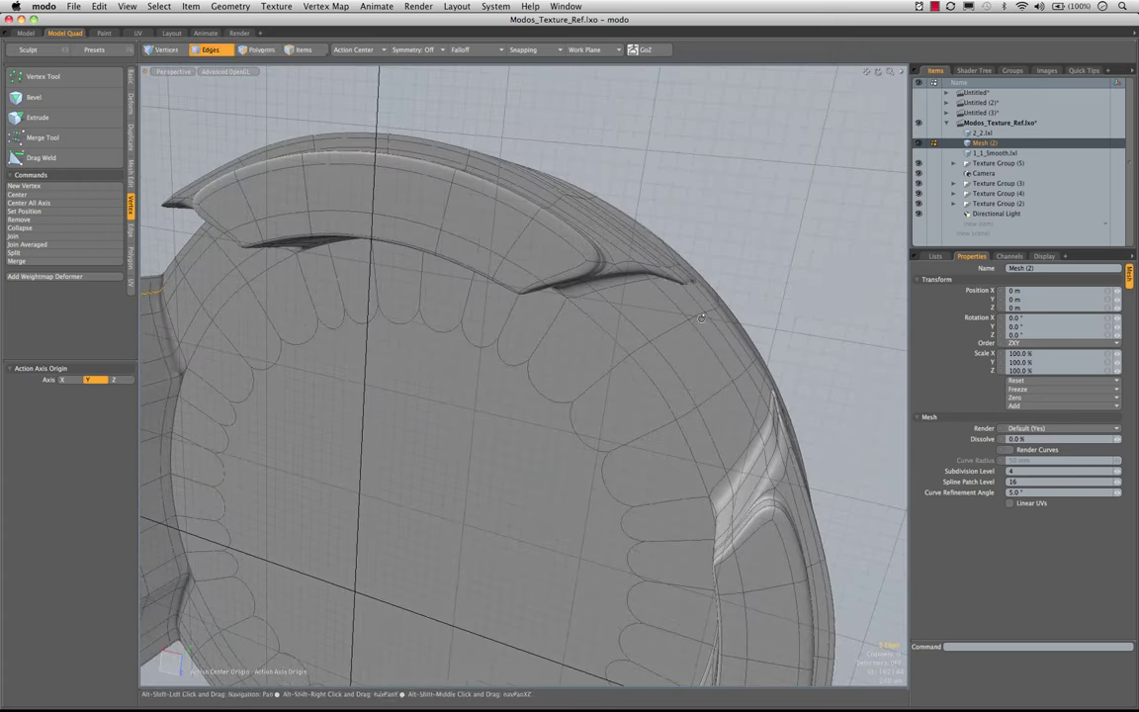
left_click_drag(643, 287, 590, 264, "ctrl+alt")
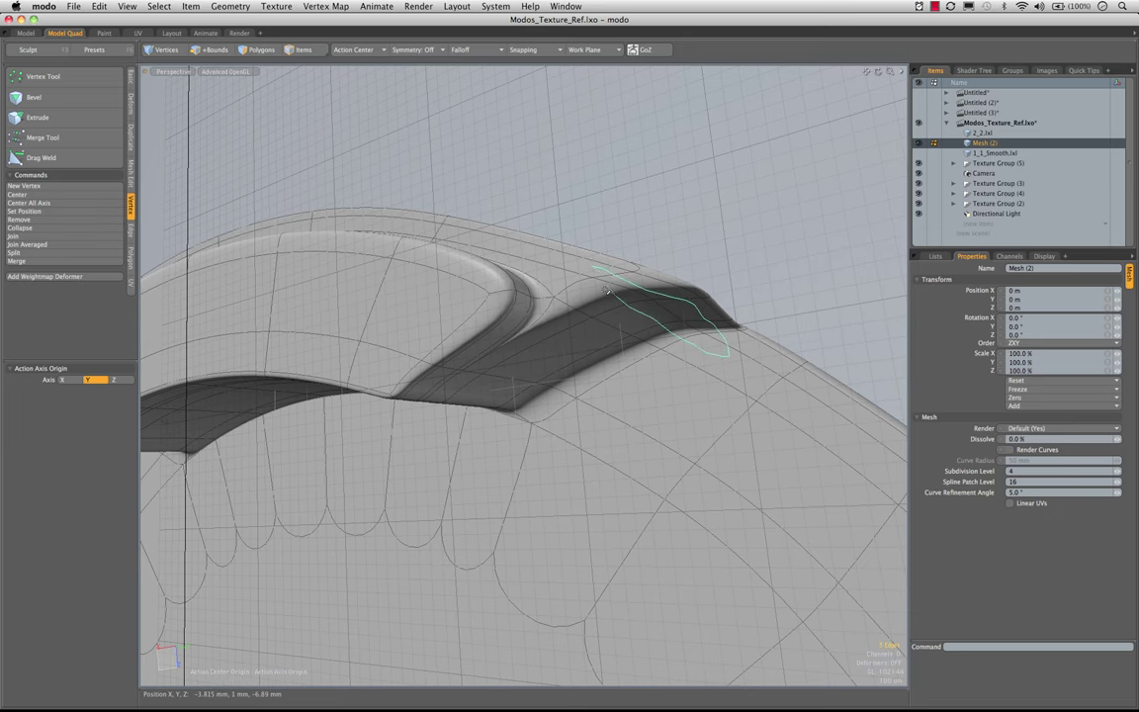
left_click_drag(662, 382, 563, 257, "ctrl+alt")
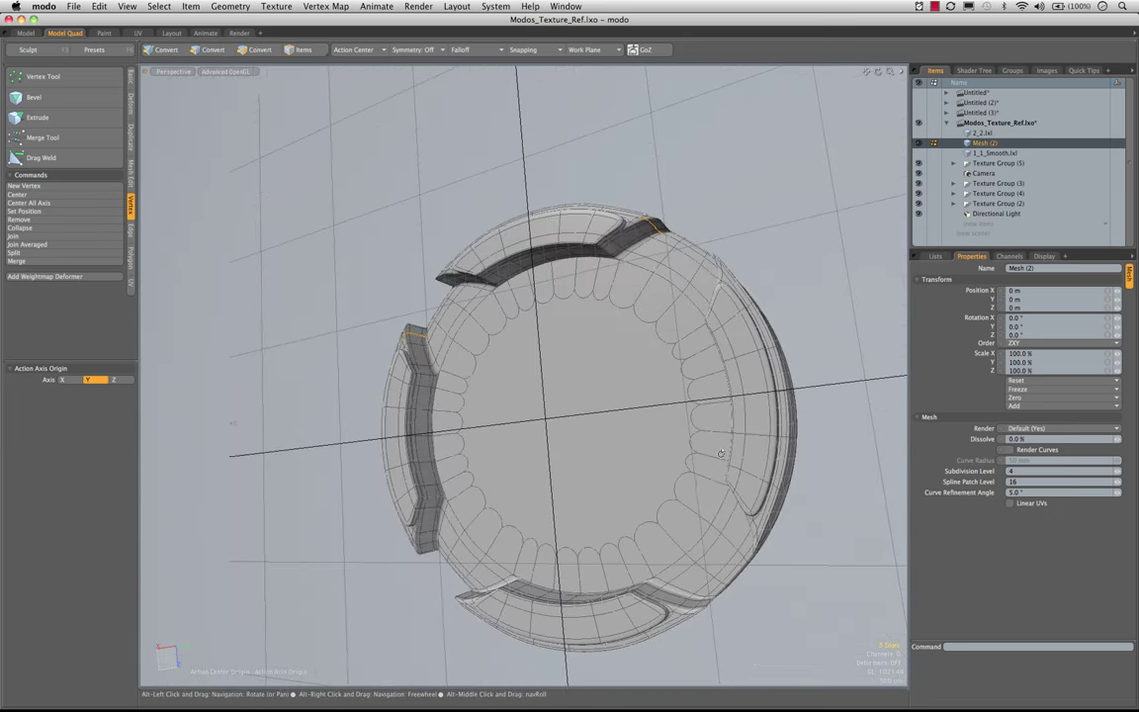
- Add the matching outer-tip edges on the end walls of the remaining two raised segments to the selection
left_click_drag(632, 296, 882, 379, "alt")
left_click_drag(745, 427, 700, 314, "alt")
mouse_move(680, 392)
left_mouse_down("alt")
mouse_move(587, 441)
mouse_move(671, 375)
left_mouse_up("alt")
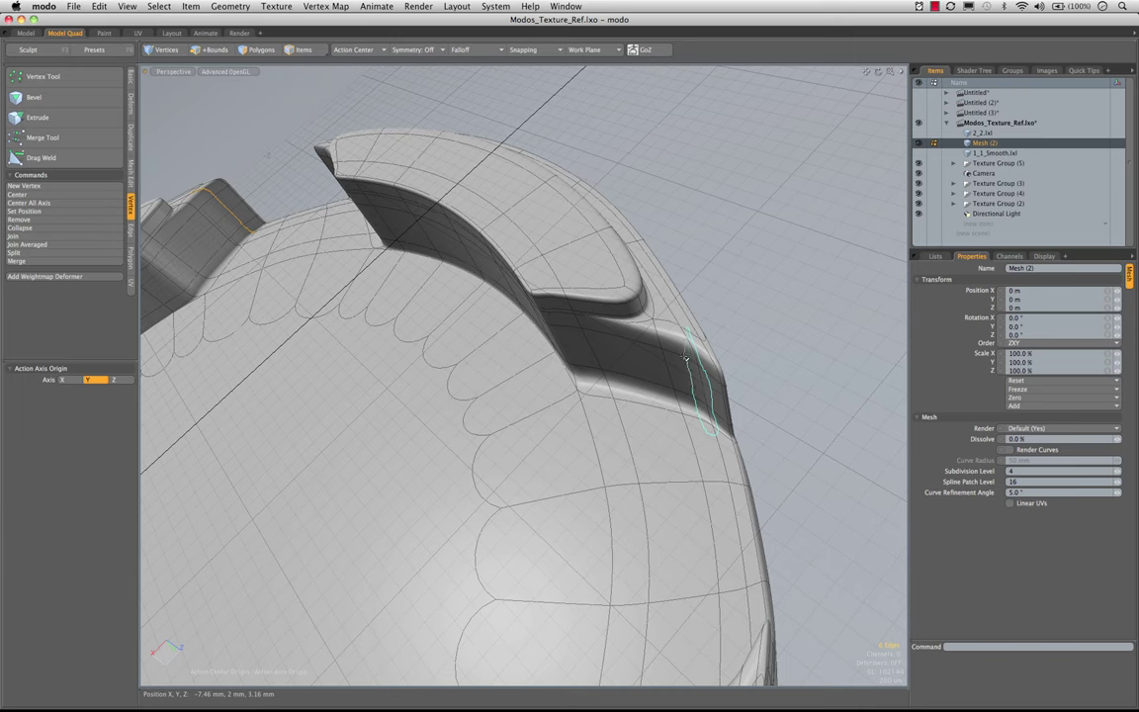
left_click(703, 380, "shift")
scroll(698, 383, "down", 6)
left_click_drag(605, 412, 813, 442, "alt+shift")
scroll(676, 476, "up", 8)
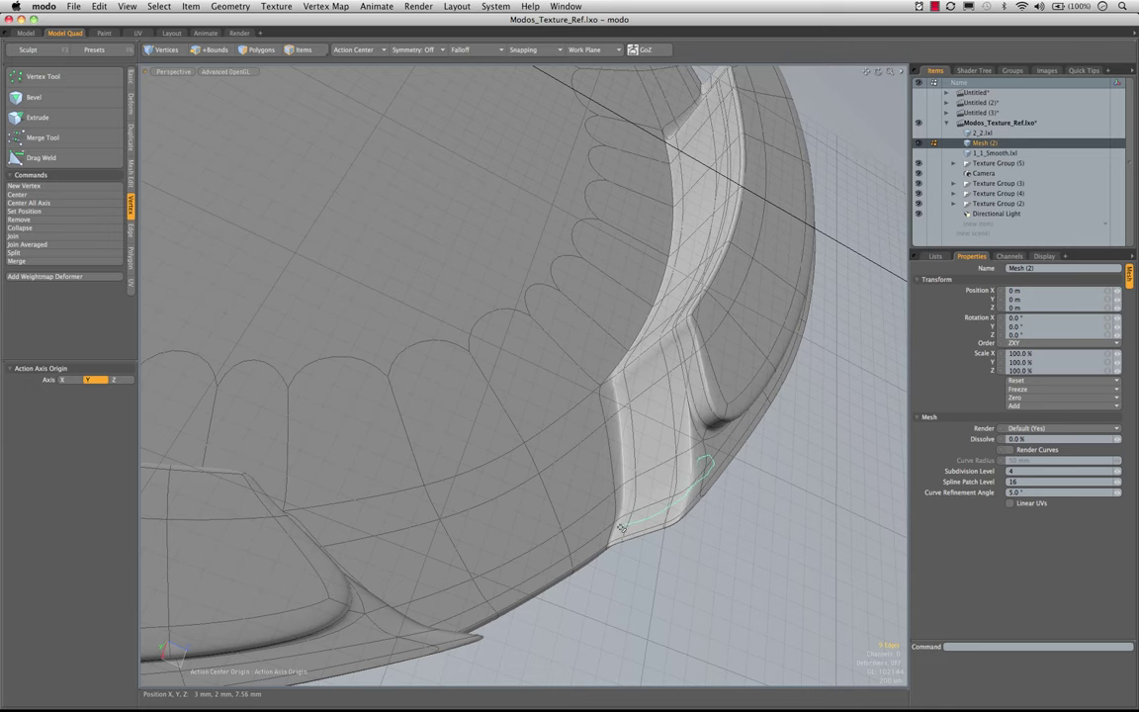
left_click_drag(743, 485, 543, 500, "alt")
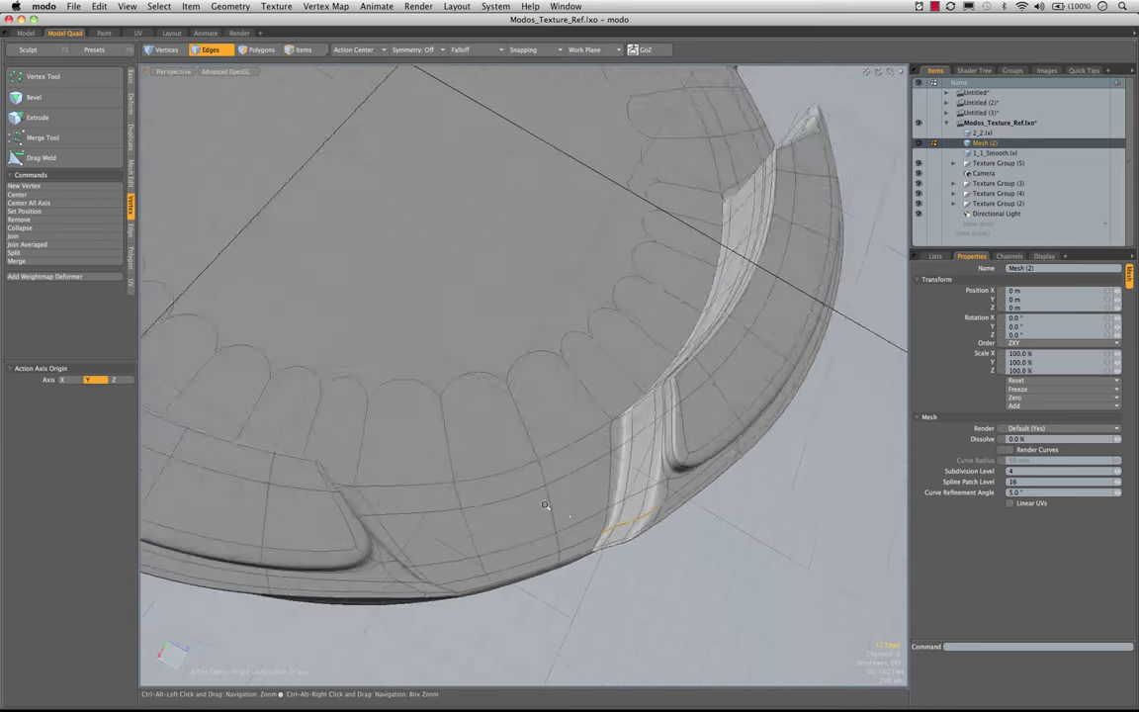
scroll(533, 491, "down", 8)
left_click_drag(506, 458, 545, 494, "alt")
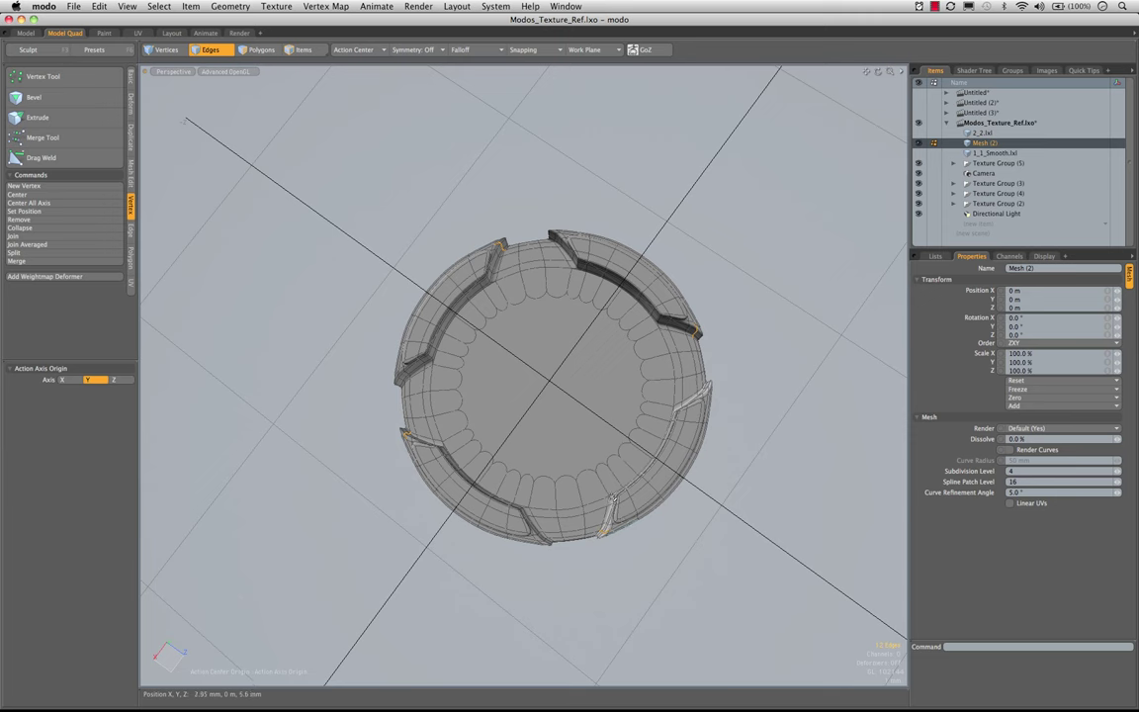
- Show the 2_2.lxl mesh and rotate the selected outer-tip edges 1.0° around the origin's Y axis in the top view
key("e")
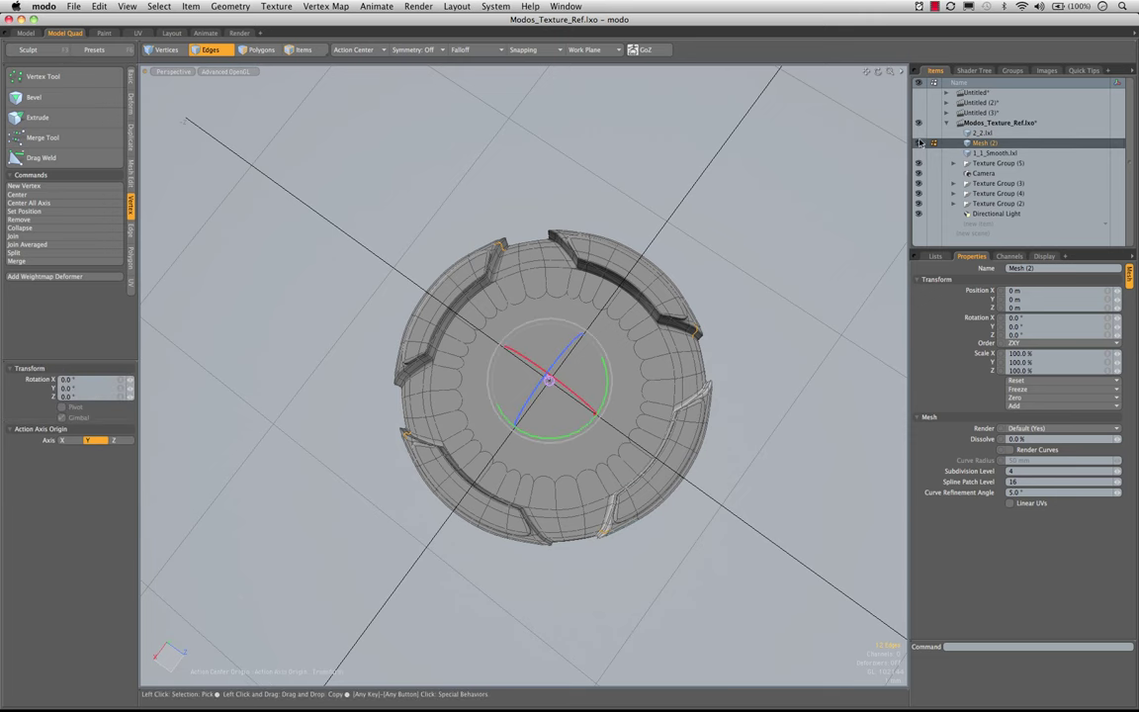
key("KP_0")
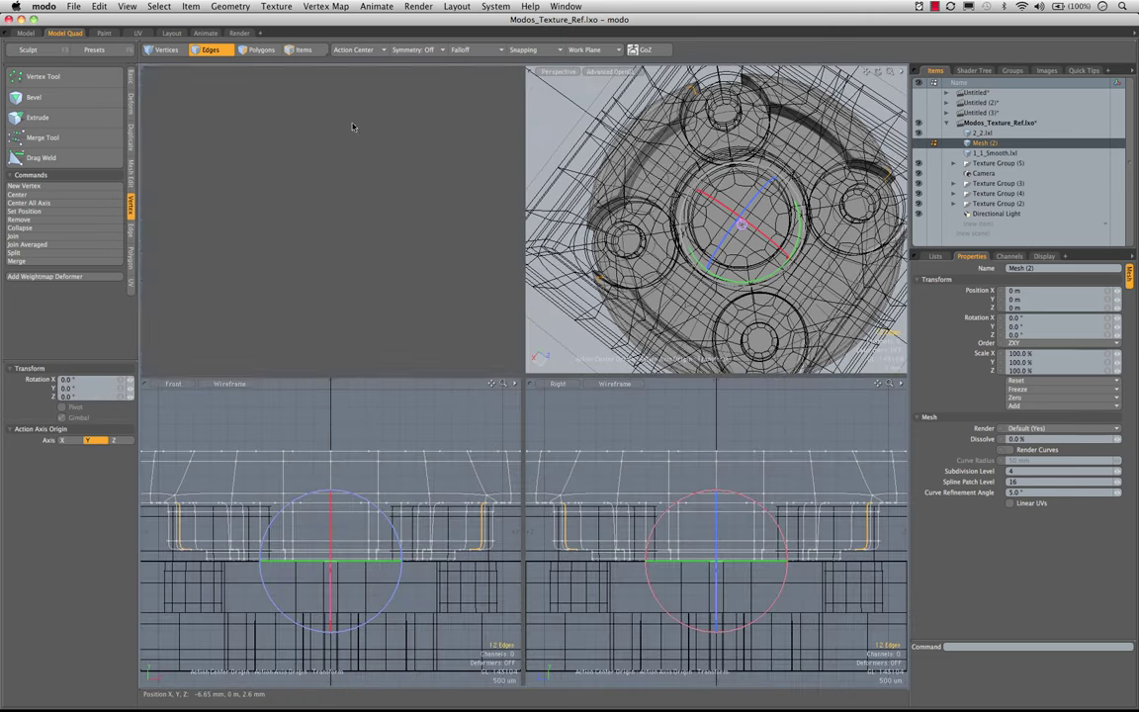
key("KP_0")
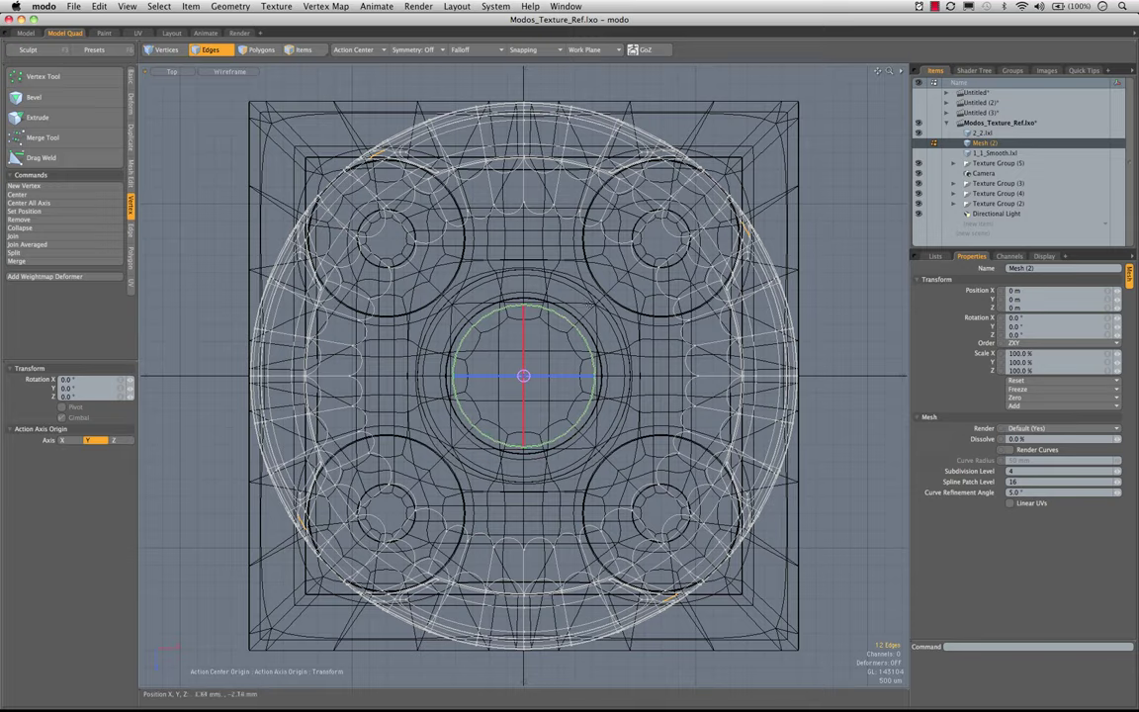
scroll(590, 304, "up", 5)
left_click_drag(590, 304, 495, 413, "alt+shift")
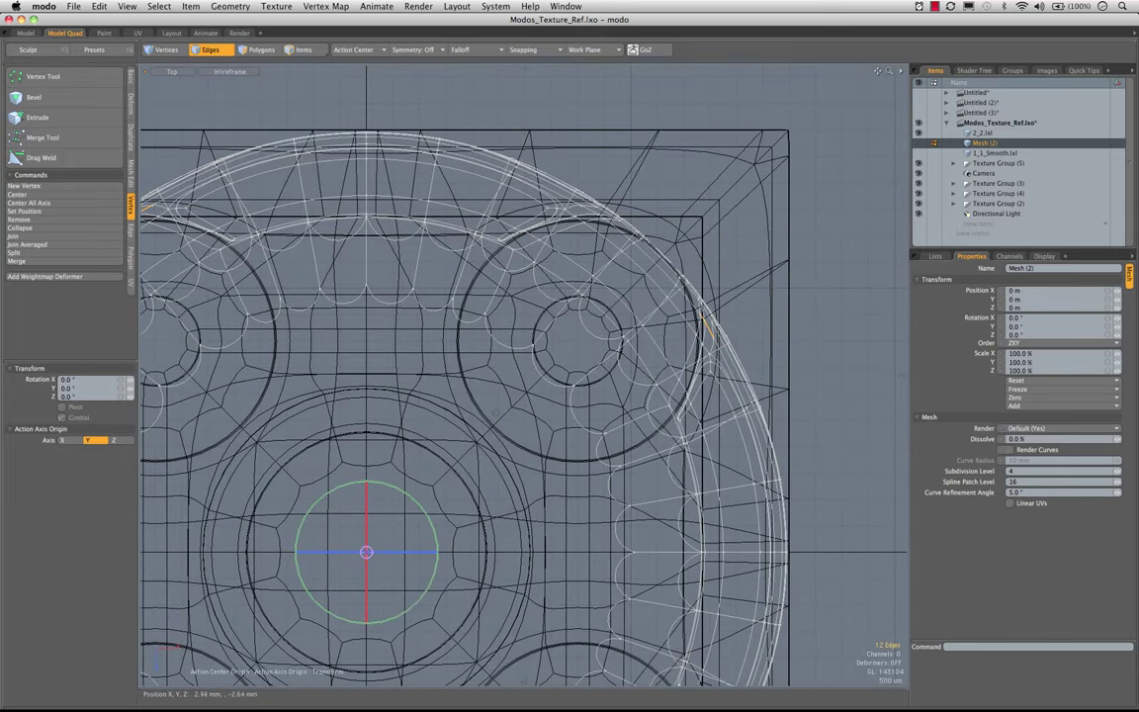
left_click_drag(401, 491, 396, 486)
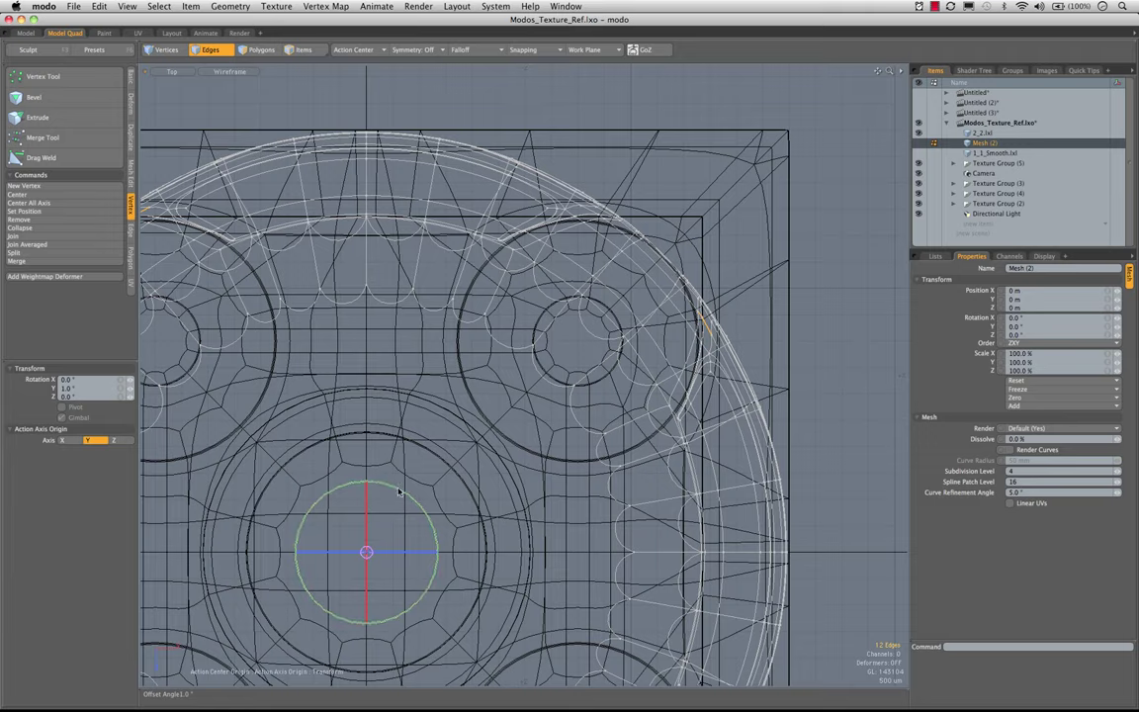
scroll(485, 429, "down", 3)
- Hide the 2_2.lxl mesh and select the outer-tip edges on the opposite end wall of two raised segments
key("0")
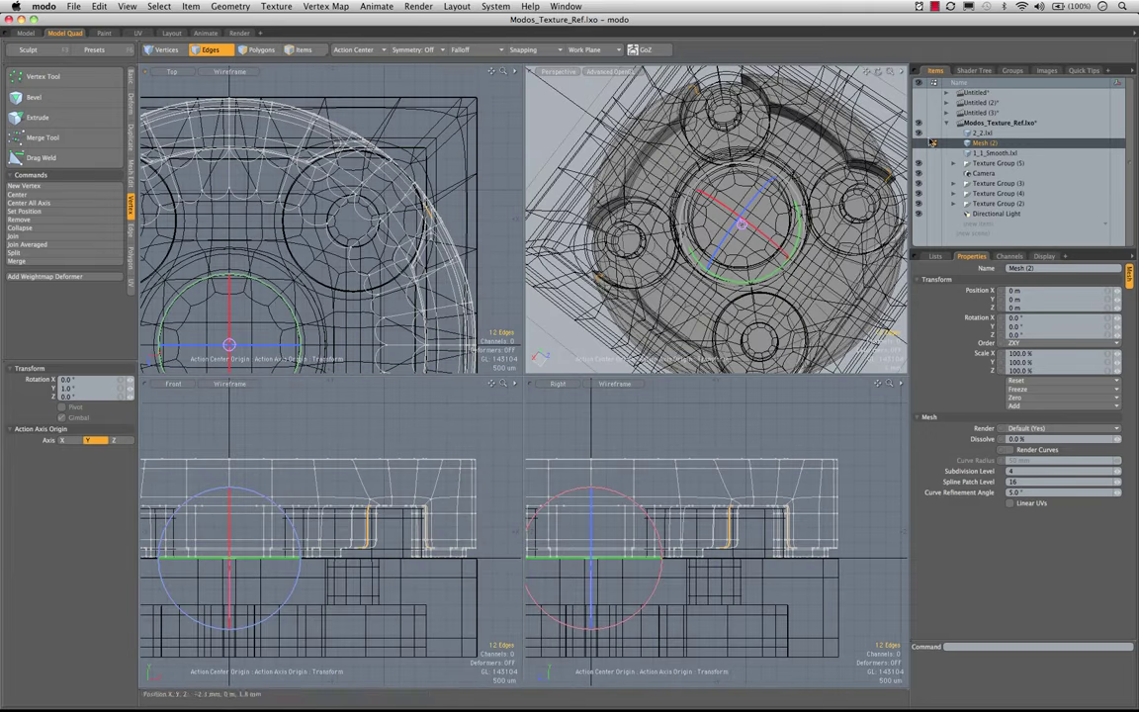
left_click(918, 132)
left_click_drag(779, 143, 731, 196, "alt")
key("0")
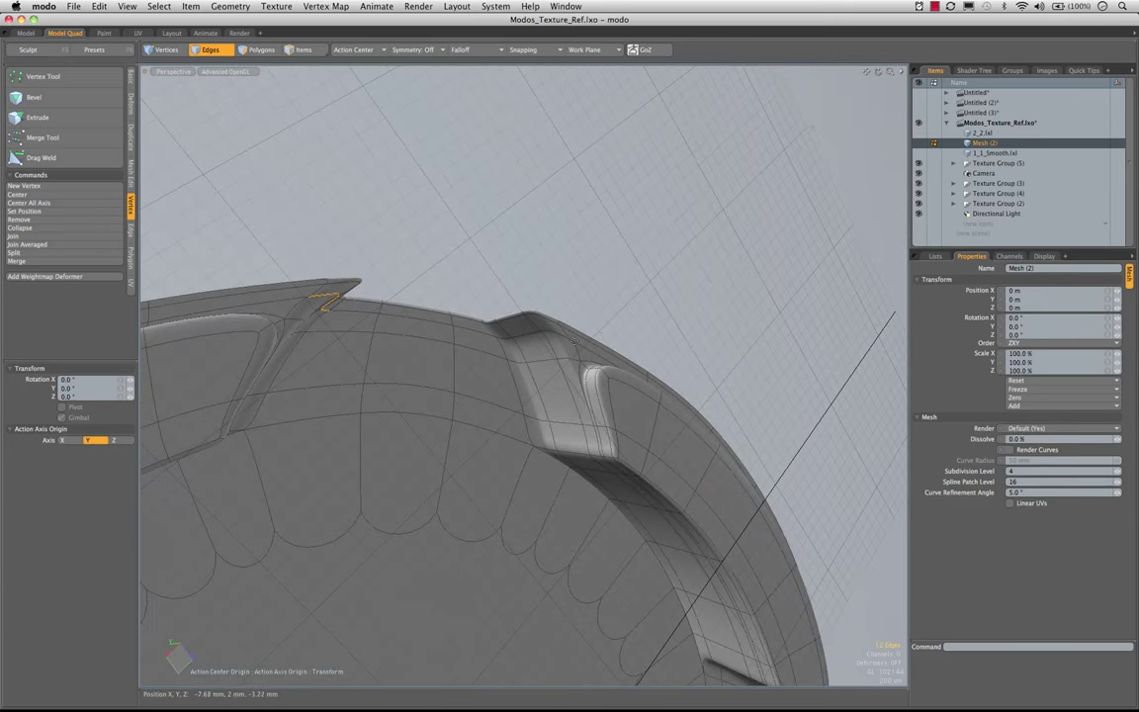
key("q")
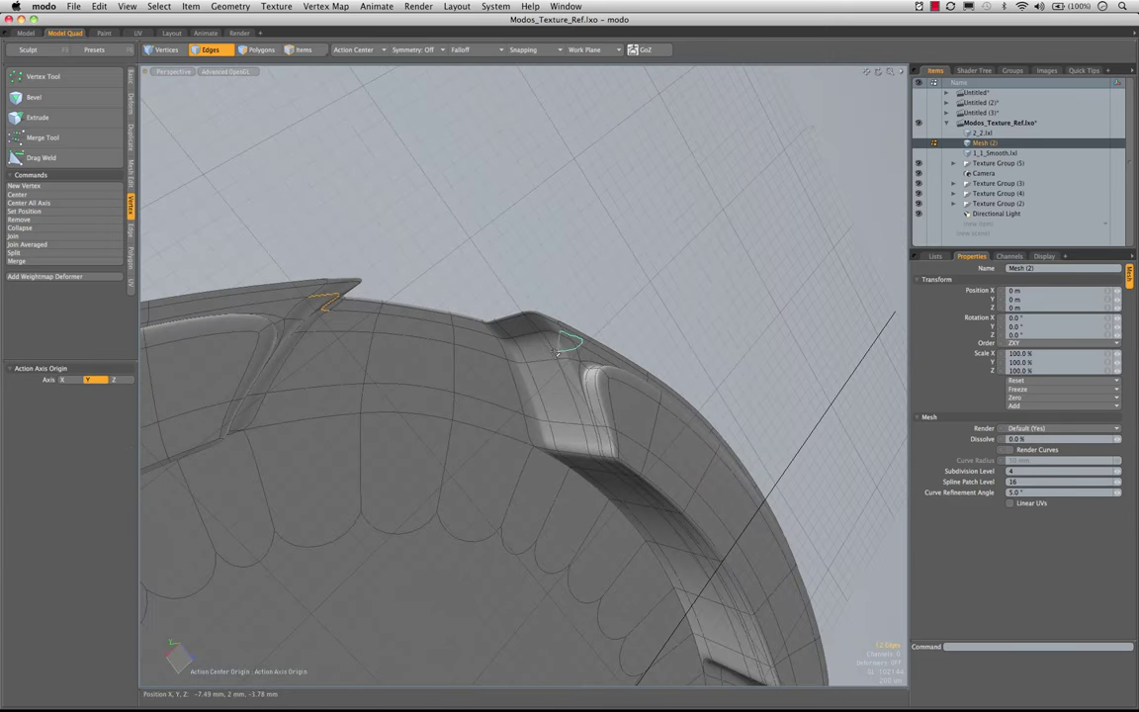
right_click_drag(489, 333, 542, 333)
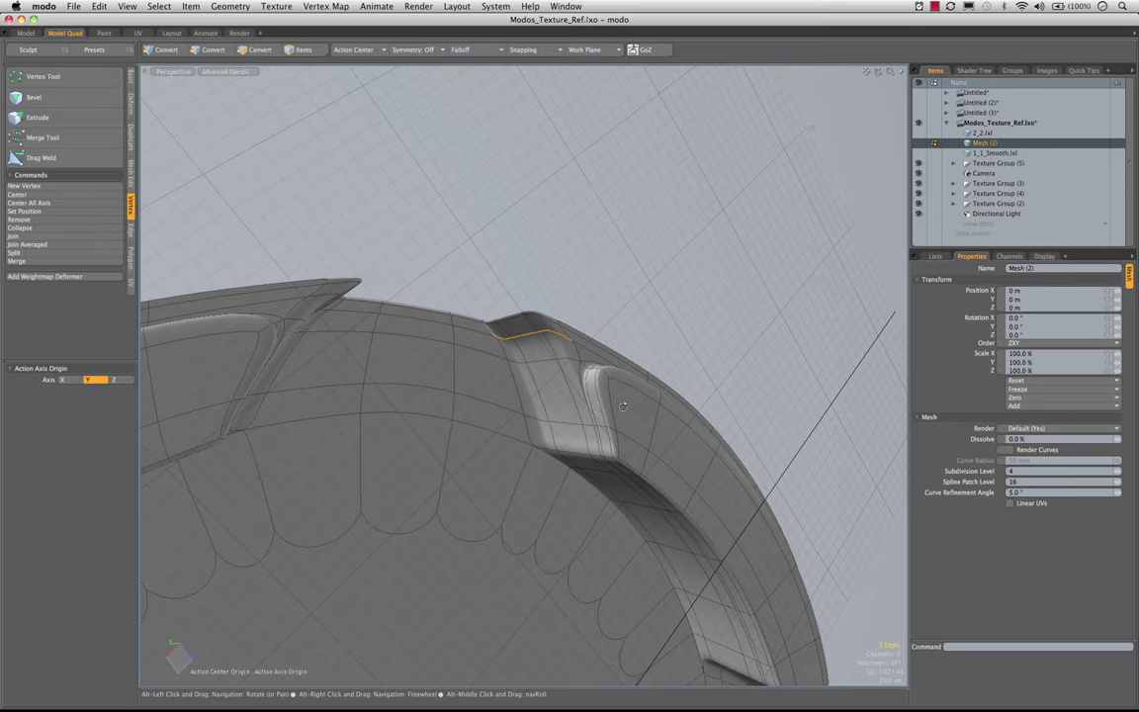
mouse_move(791, 613)
left_mouse_down("alt+shift")
mouse_move(682, 469)
mouse_move(676, 506)
mouse_move(630, 307)
mouse_move(549, 119)
mouse_move(506, 475)
mouse_move(656, 461)
mouse_move(619, 384)
left_mouse_up("alt+shift")
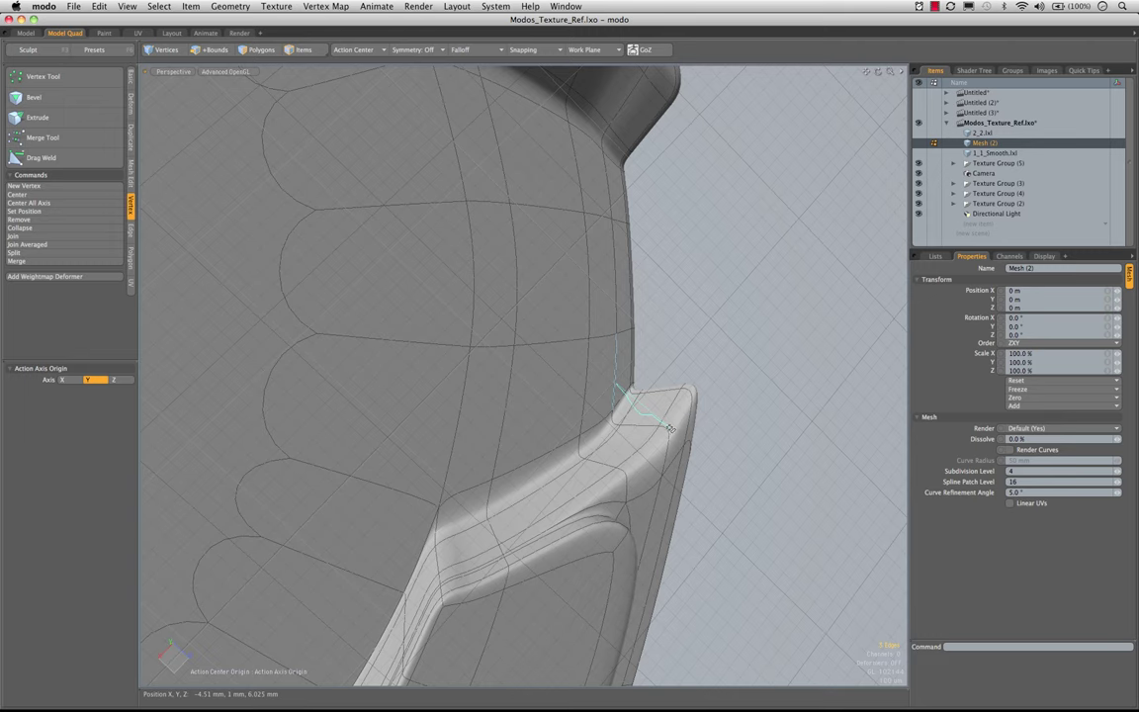
right_click_drag(621, 453, 581, 401, "shift")
- Add the corresponding opposite-end tip edges of the last two raised segments to the selection
mouse_move(642, 419)
left_mouse_down("ctrl+alt")
mouse_move(477, 367)
mouse_move(382, 401)
left_mouse_up("ctrl+alt")
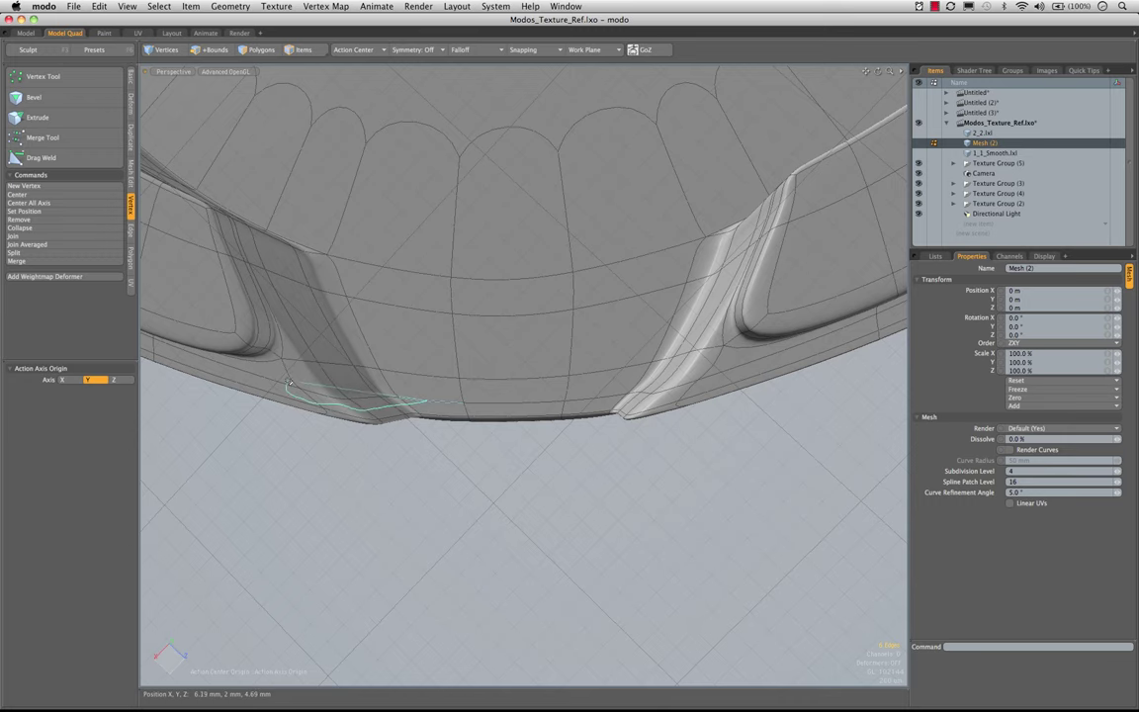
right_click_drag(397, 385, 413, 392, "shift")
mouse_move(539, 326)
left_mouse_down("ctrl+alt")
mouse_move(485, 312)
mouse_move(566, 295)
mouse_move(561, 272)
mouse_move(582, 312)
mouse_move(658, 348)
mouse_move(556, 366)
mouse_move(453, 319)
left_mouse_up("ctrl+alt")
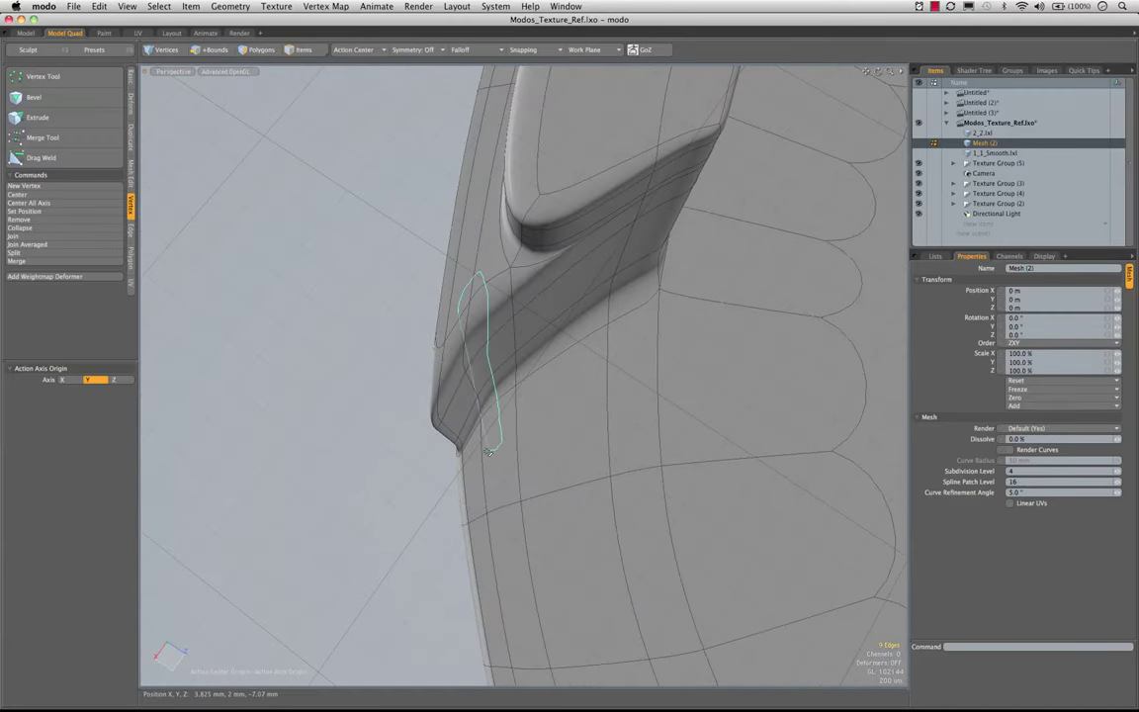
right_click_drag(461, 433, 461, 423, "shift")
- Rotate the selected opposite-end tip edges -1.0° around the origin's Y axis and clear the selection
mouse_move(540, 406)
left_mouse_down("alt")
mouse_move(605, 442)
mouse_move(714, 415)
left_mouse_up("alt")
mouse_move(714, 415)
left_mouse_down("ctrl+alt")
mouse_move(692, 346)
mouse_move(483, 330)
mouse_move(653, 329)
mouse_move(574, 346)
left_mouse_up("ctrl+alt")
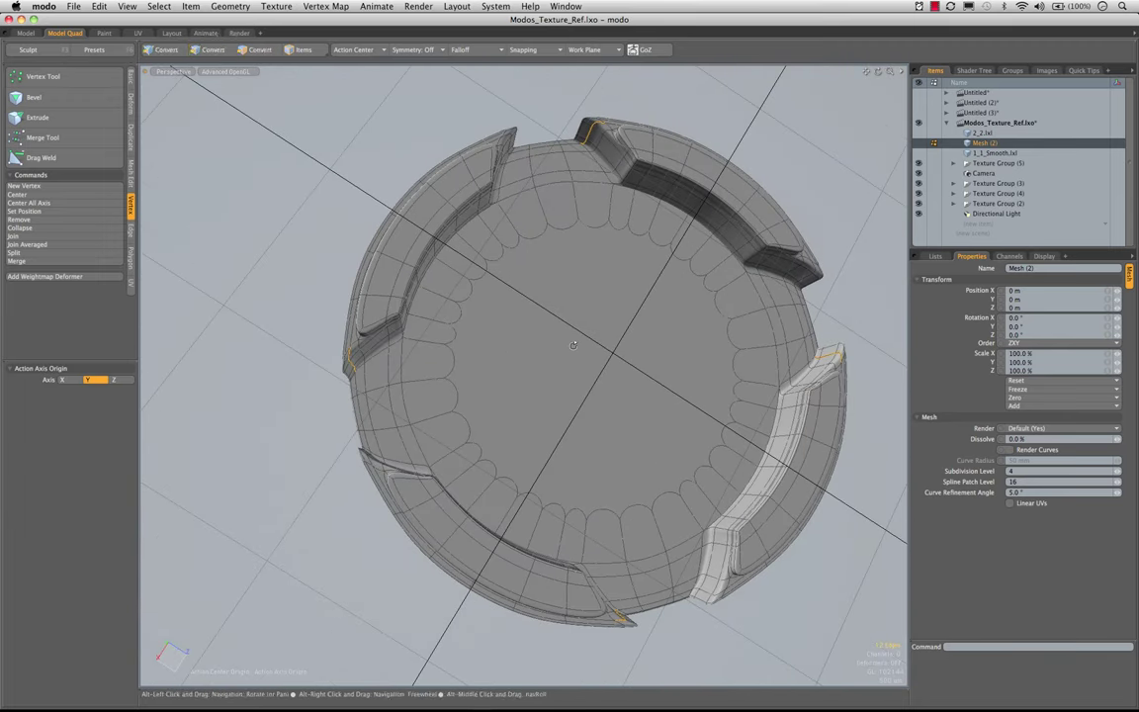
key("e")
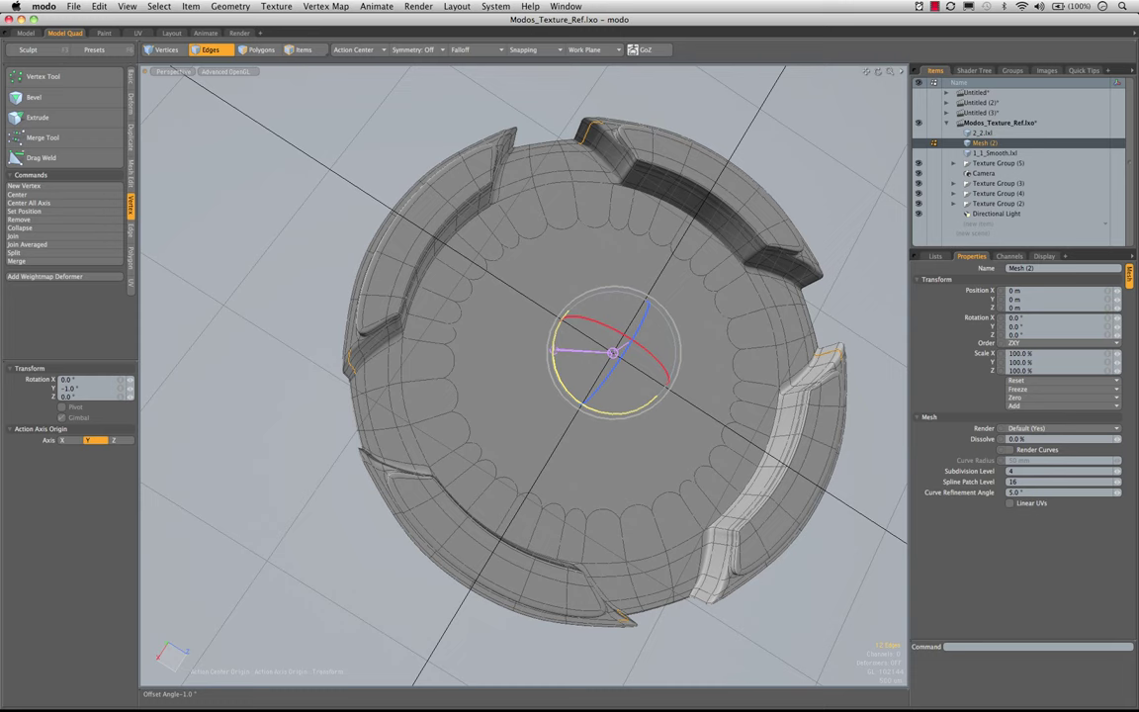
key("space")
left_click(279, 312)
- Show the 2_2.lxl mesh, select it together with the round Mesh item, and inspect how the two parts fit
left_click_drag(589, 387, 555, 267, "alt")
left_click_drag(439, 350, 479, 328, "ctrl+alt")
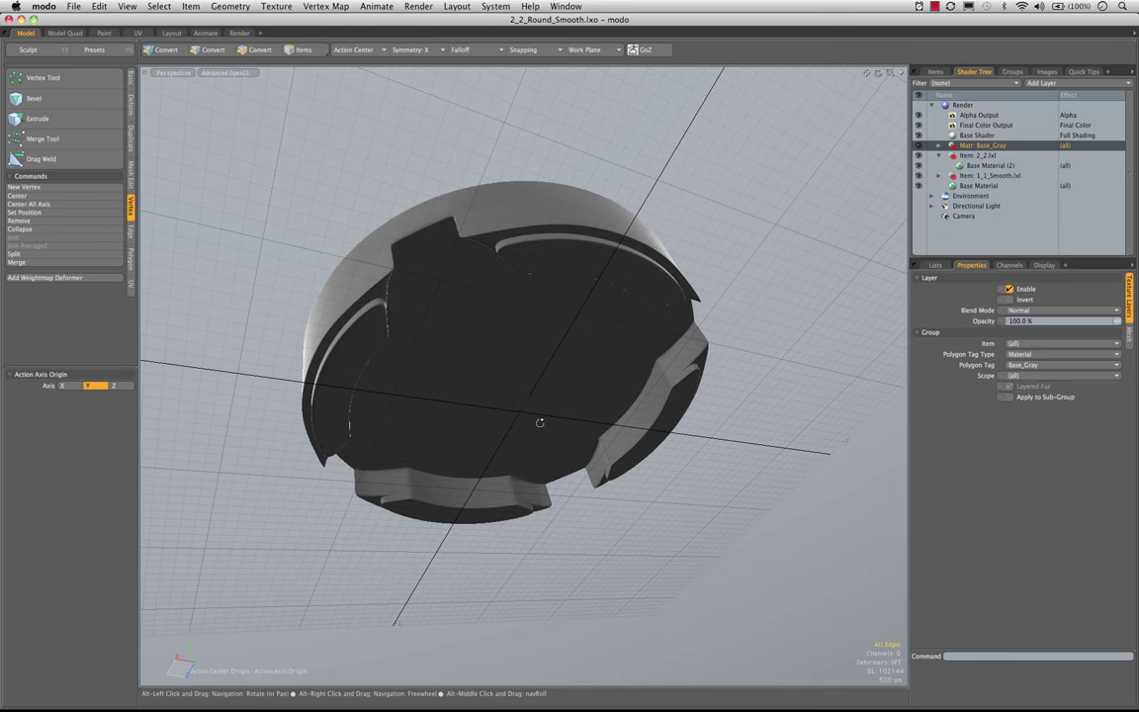
left_click_drag(601, 309, 635, 362, "alt")
left_click_drag(427, 272, 773, 265, "alt")
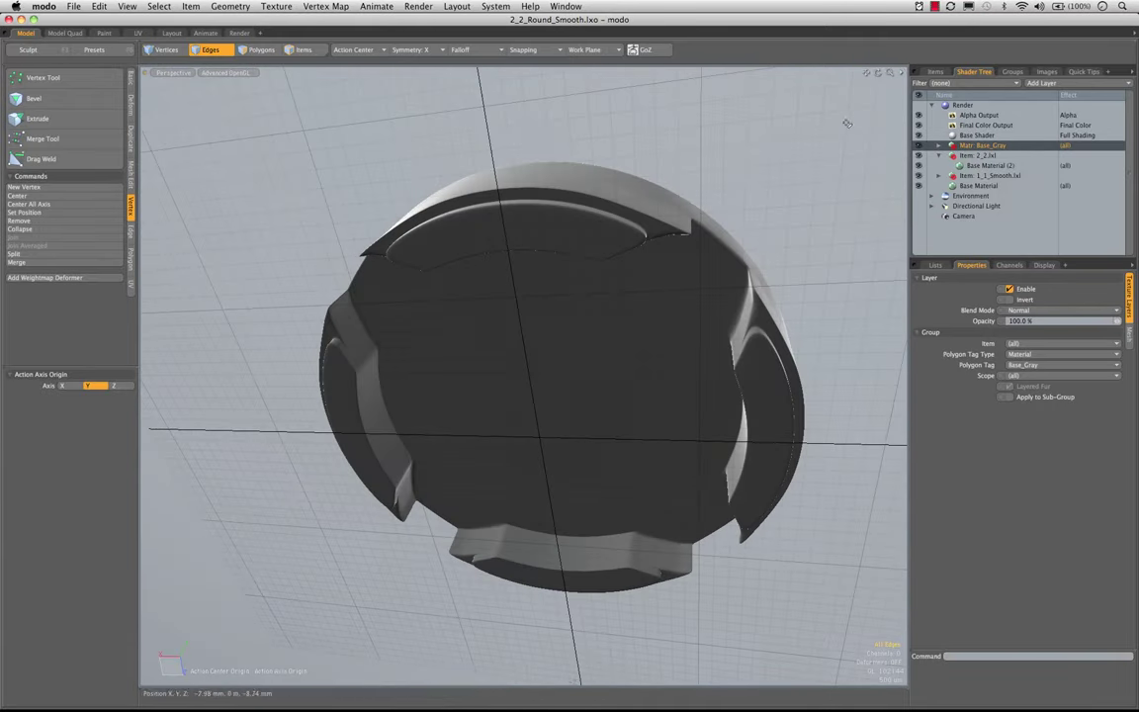
left_click(933, 71)
left_click(921, 103)
left_click_drag(539, 311, 445, 455, "alt")
left_click(994, 106, "shift")
left_click_drag(545, 247, 464, 333, "alt")
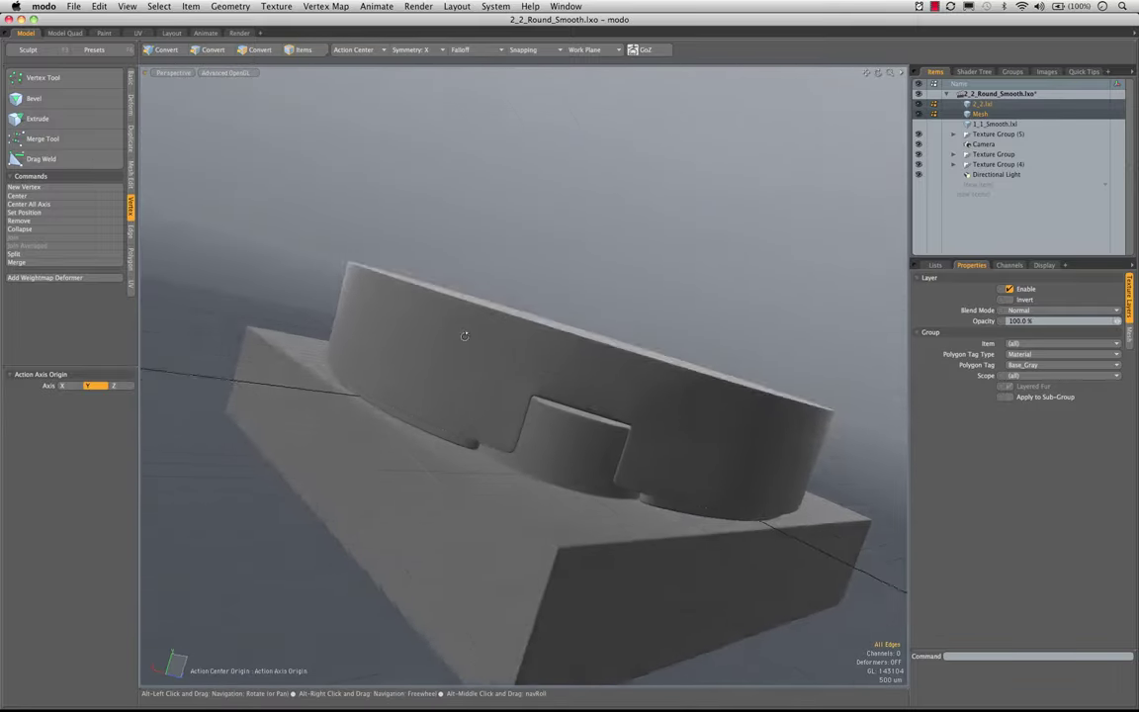
left_click_drag(707, 419, 439, 346, "alt")
left_click_drag(611, 351, 516, 321, "alt")
scroll(555, 356, "up", 4)
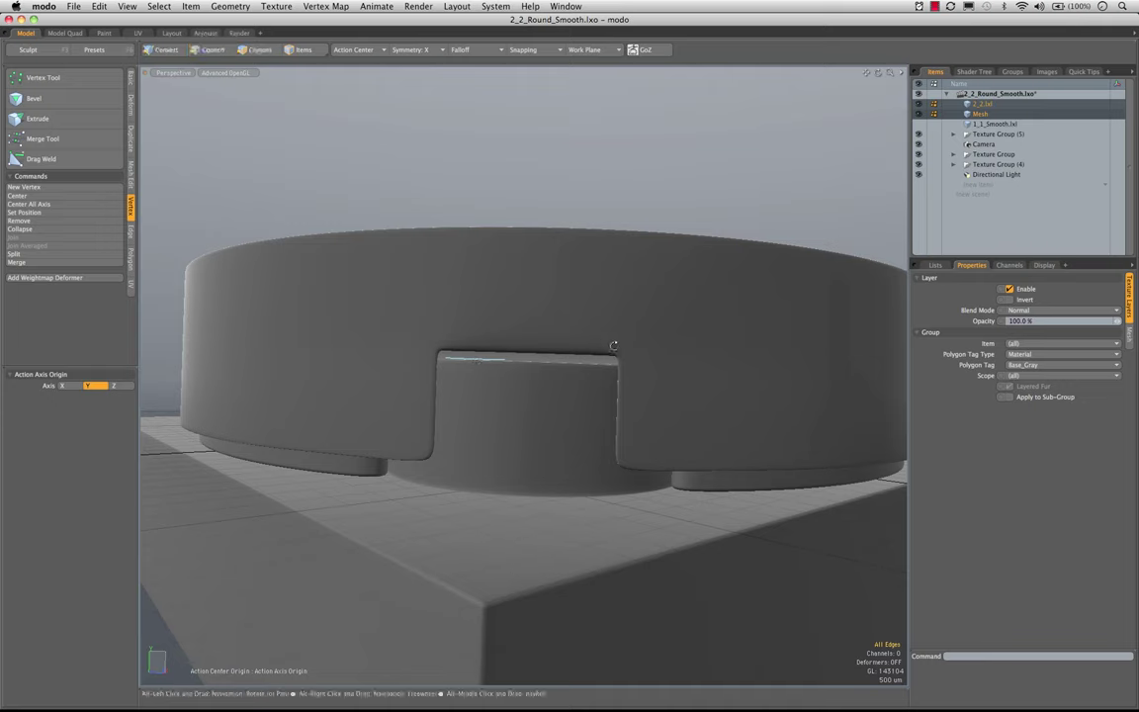
- Check the round part's side fit against the 2_2.lxl mesh, make Mesh the only active item, and view its underside
left_click_drag(612, 343, 411, 343, "alt")
left_click_drag(539, 350, 447, 351, "alt")
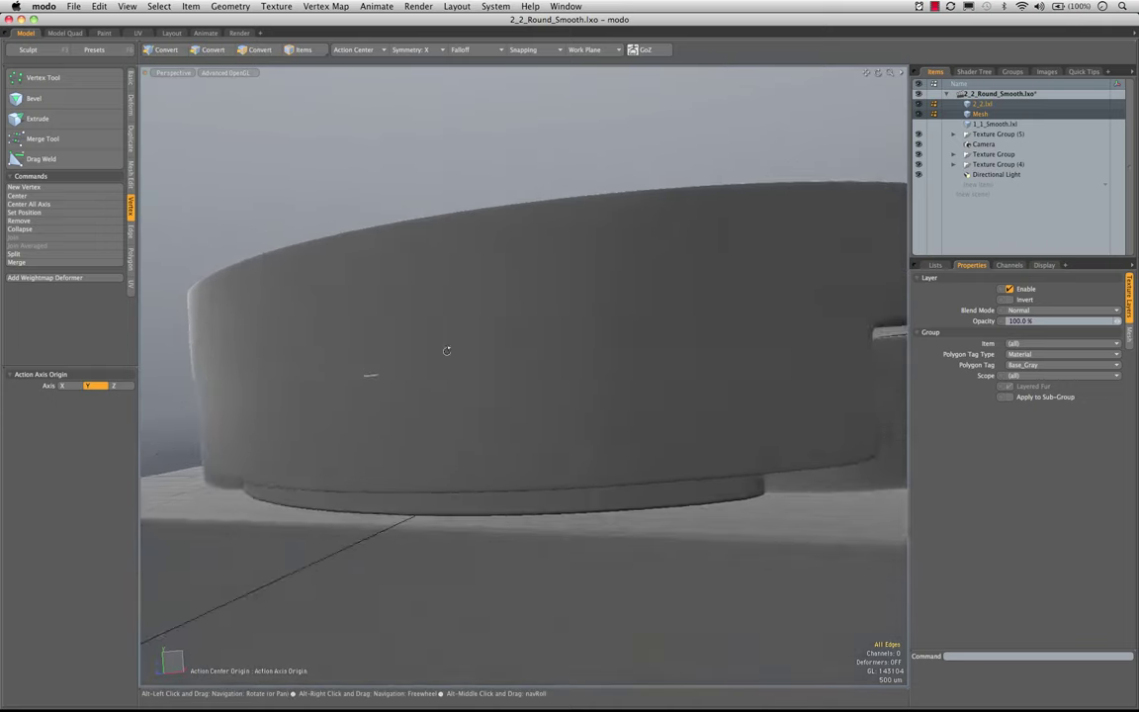
scroll(446, 351, "down", 4)
left_click_drag(614, 366, 706, 372, "alt")
left_click(979, 116)
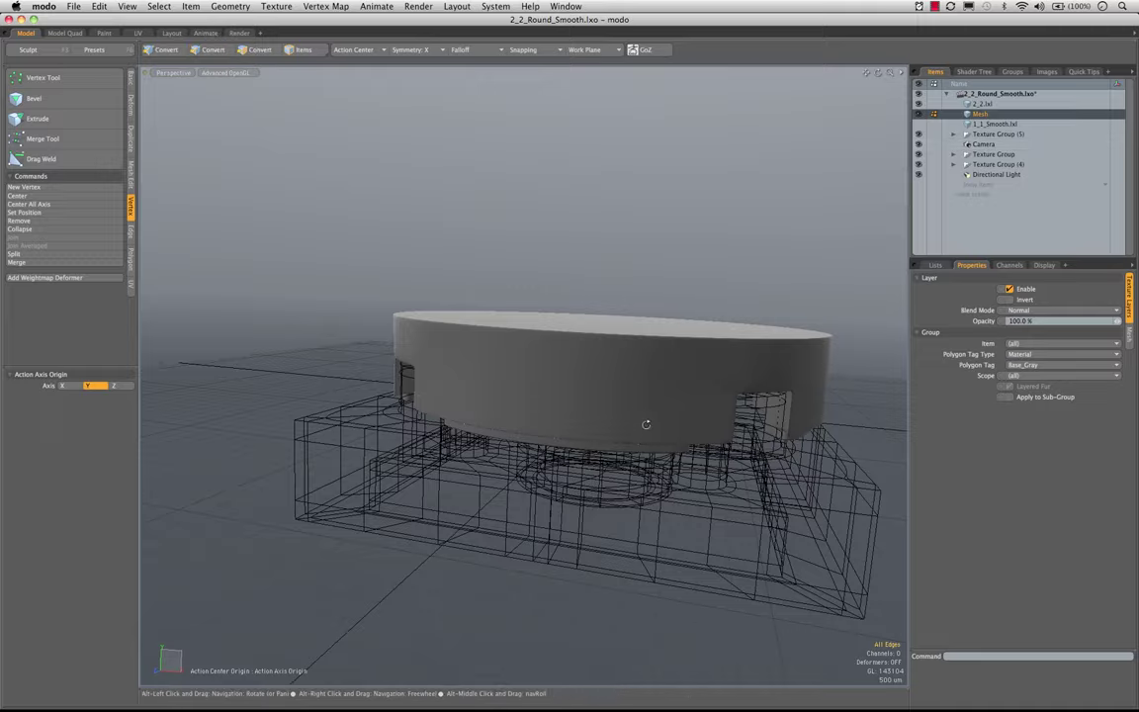
left_click_drag(646, 424, 534, 221, "alt")
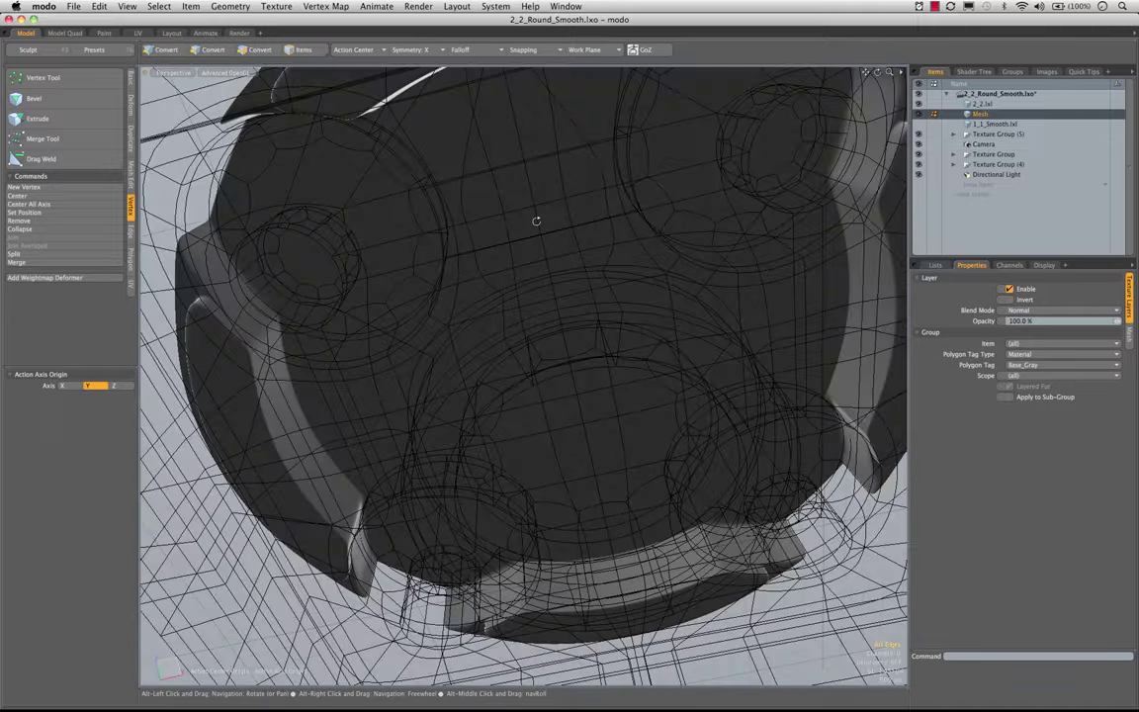
left_click_drag(588, 310, 548, 297, "alt")
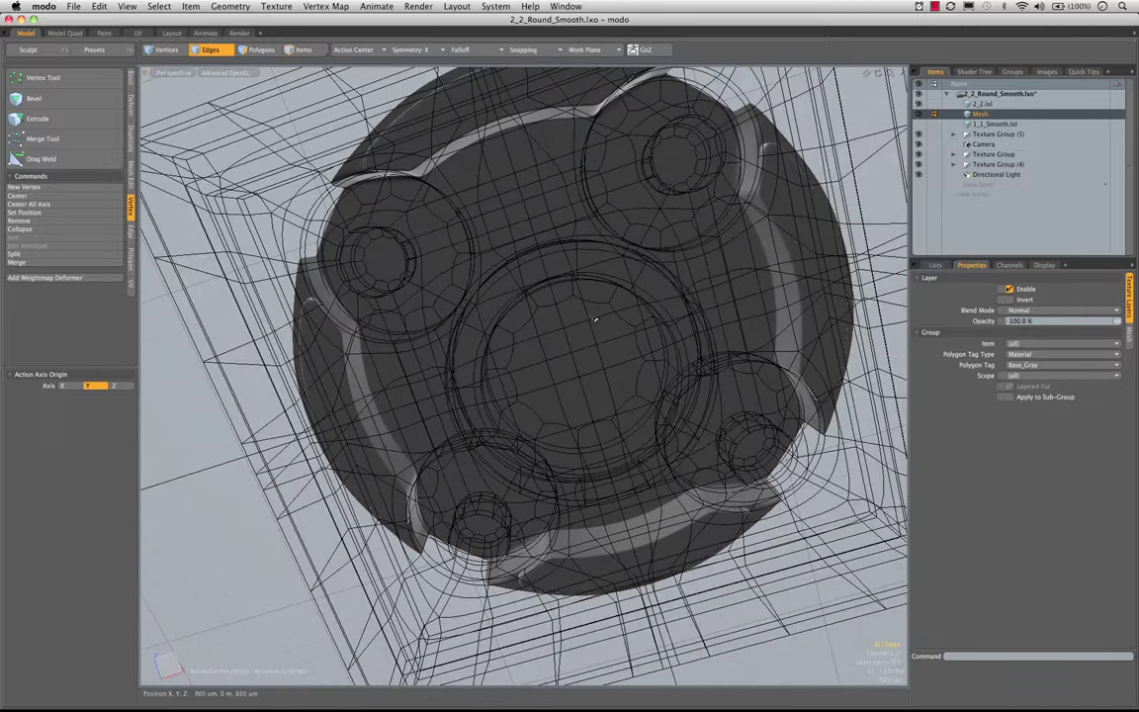
- Turn off subdivision smoothing on the Mesh item and switch to the Model Quad layout
key("KP_0")
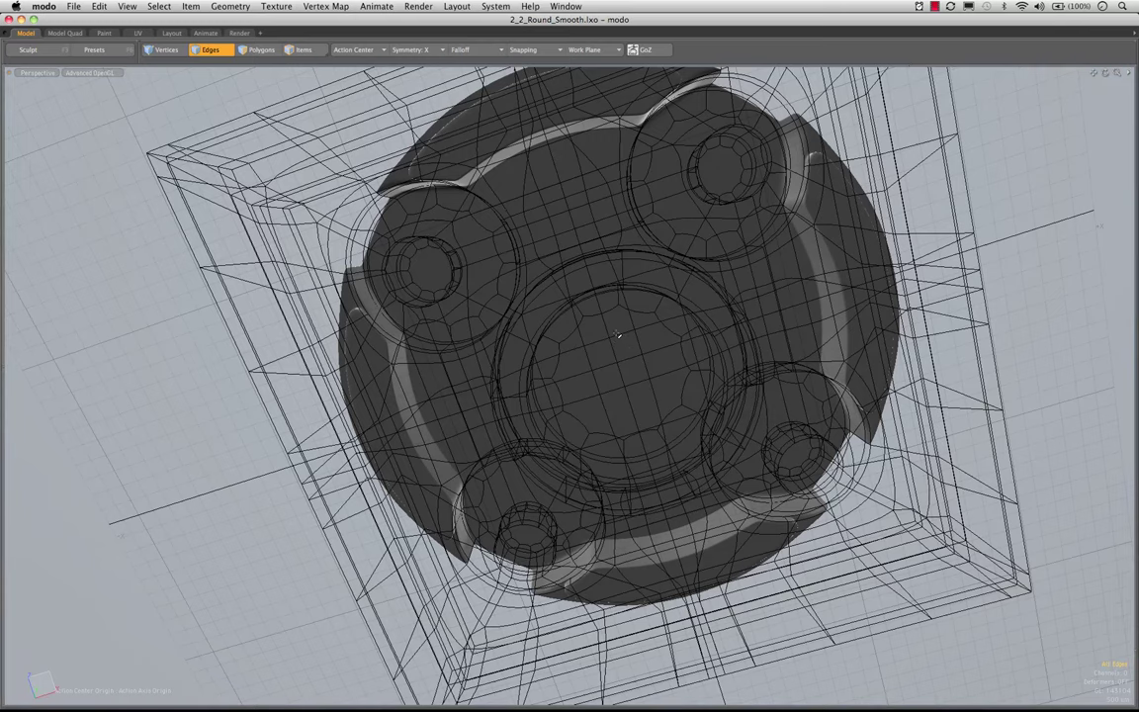
key("Tab")
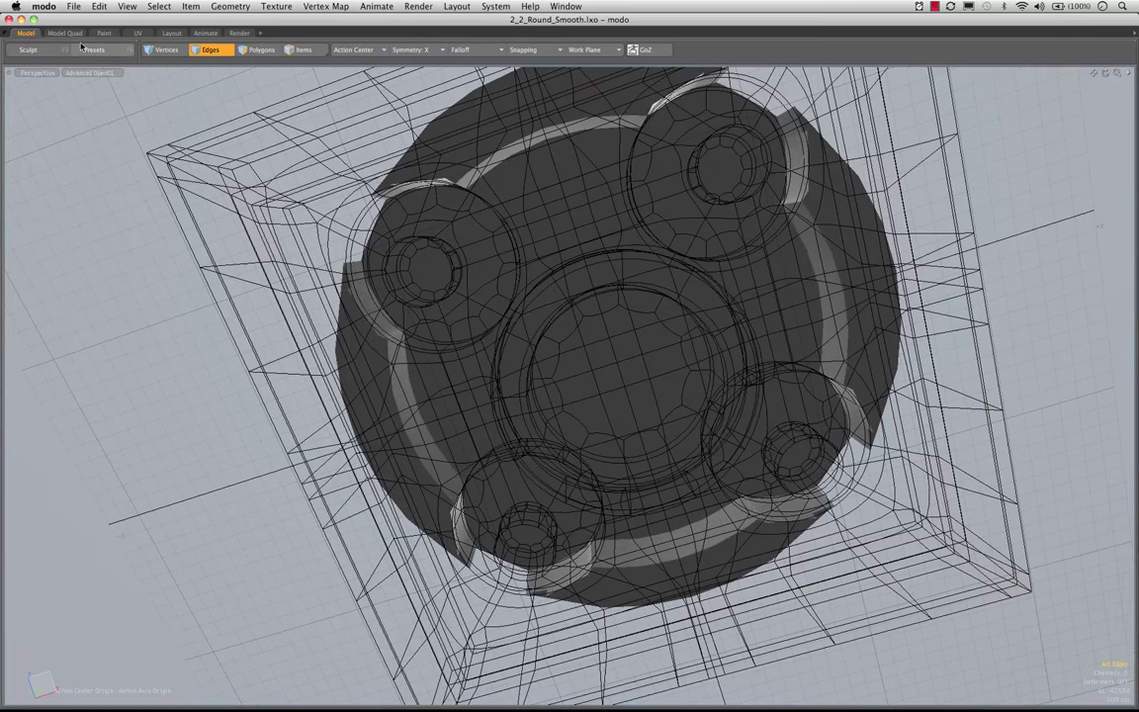
left_click(66, 33)
left_click_drag(586, 288, 574, 355, "alt")
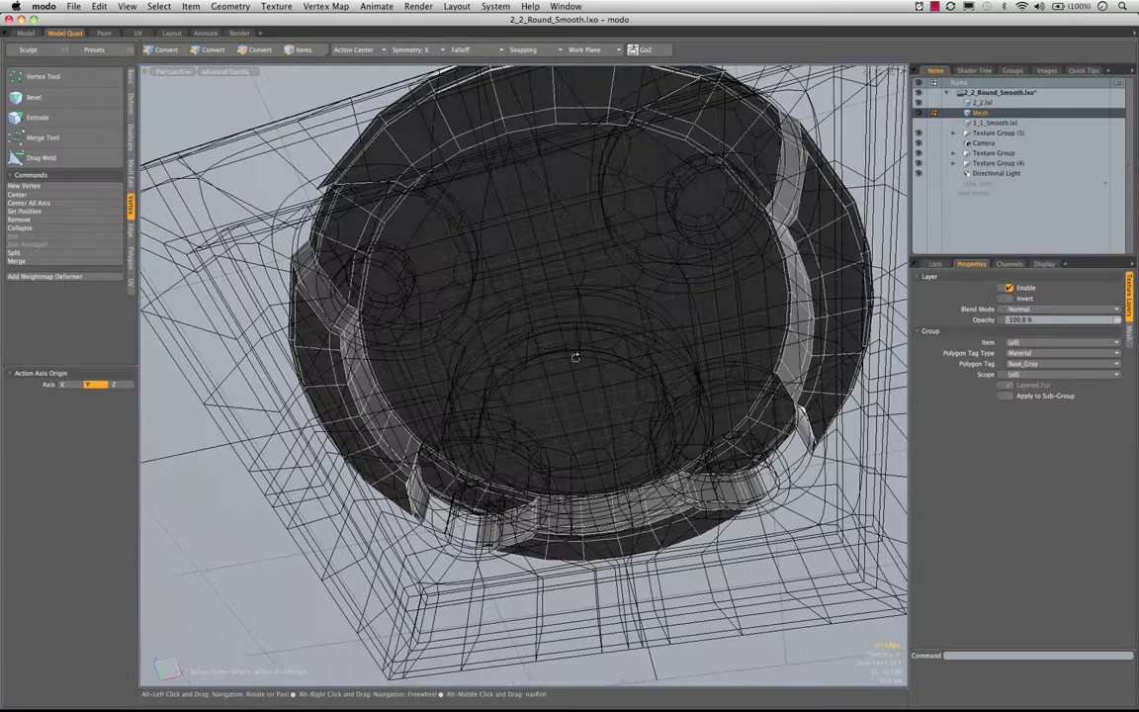
- Inset the large round polygon on the part's underside by about 540 um with Bevel, using the automatic action center
key("3")
left_click(574, 315)
left_click_drag(558, 309, 577, 258, "alt")
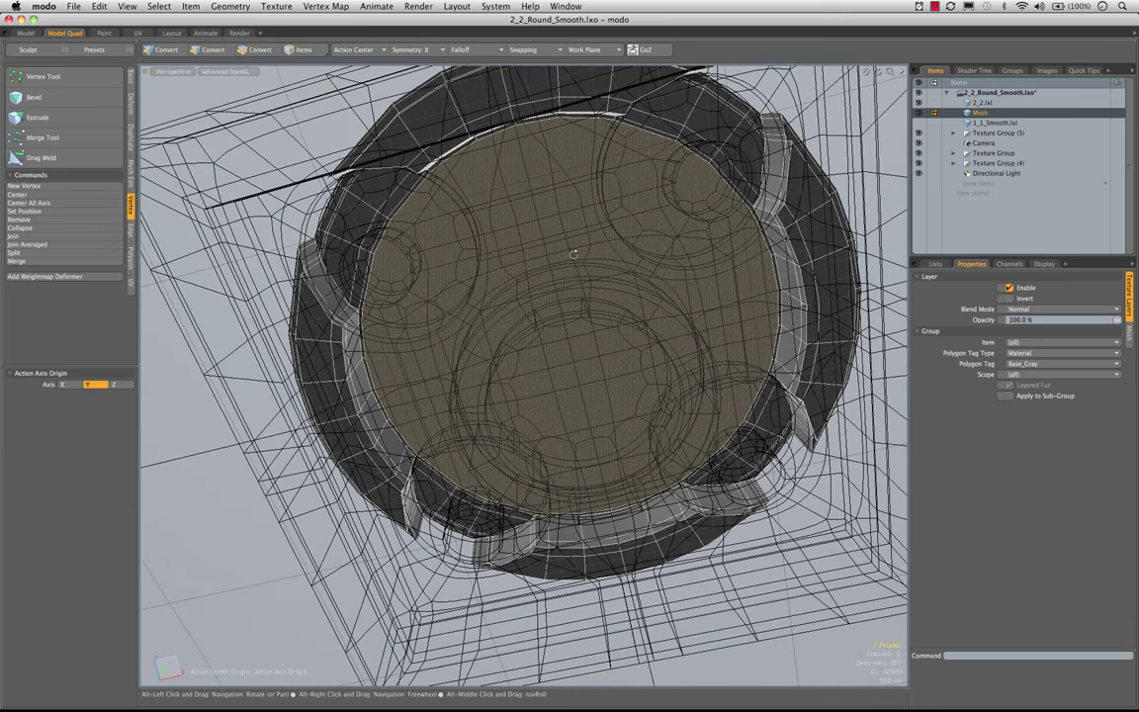
key("b")
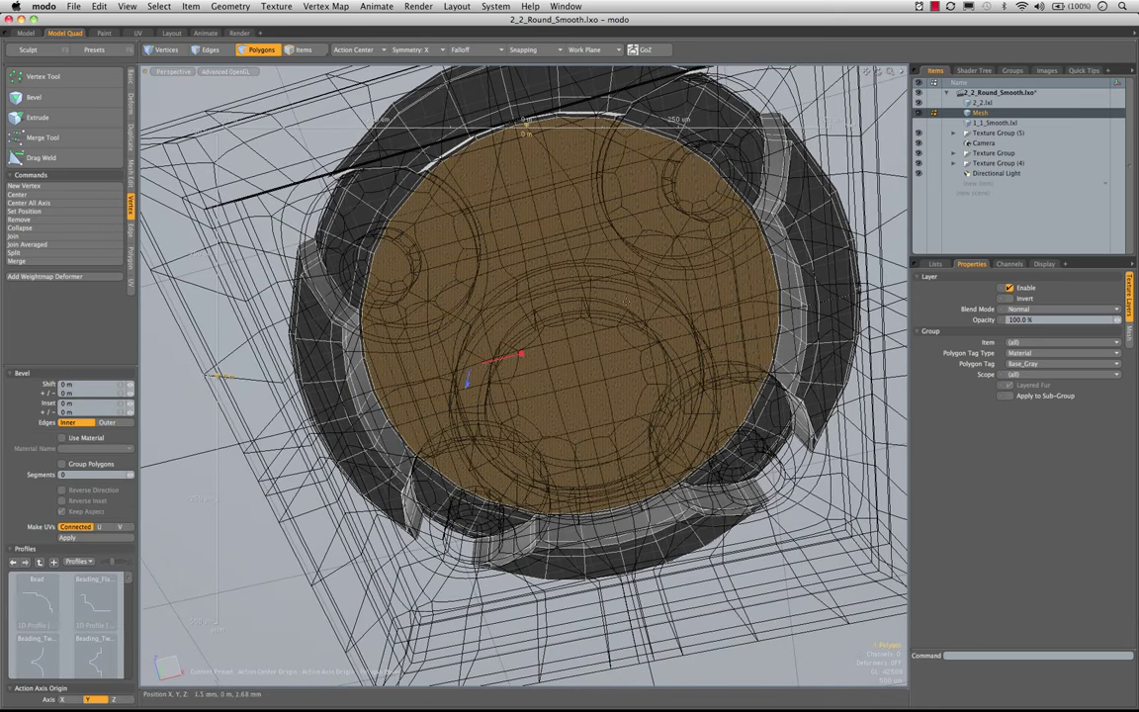
left_click(362, 49)
left_click(362, 50)
key("KP_0")
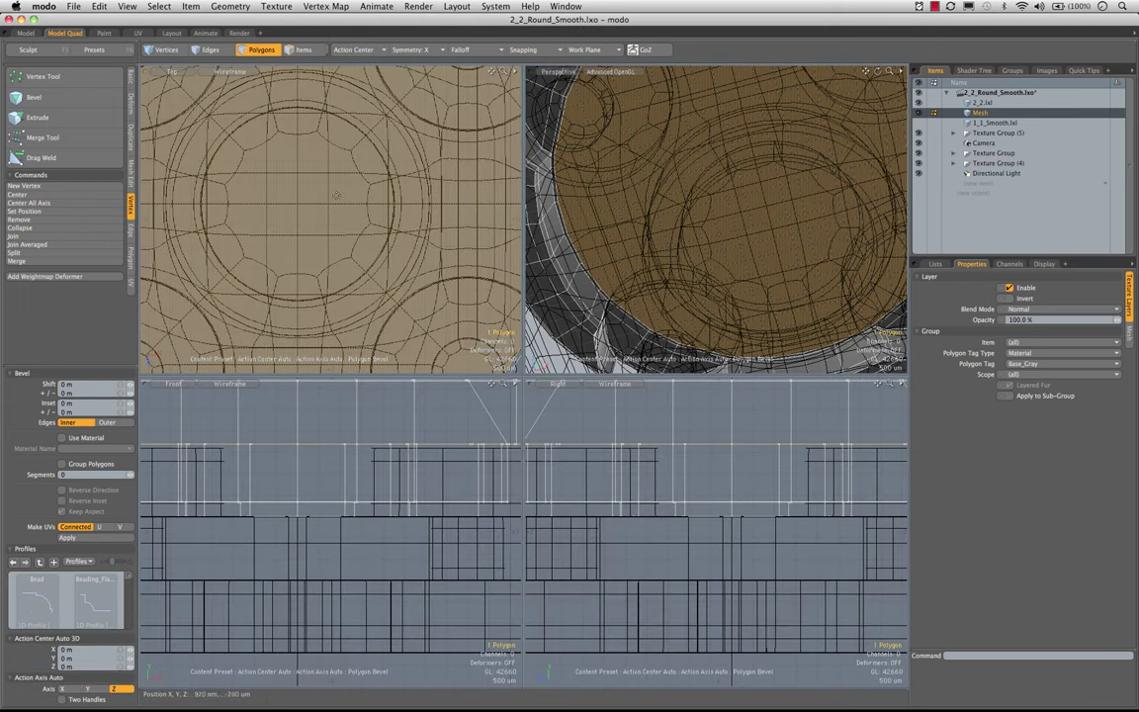
scroll(396, 227, "down", 8)
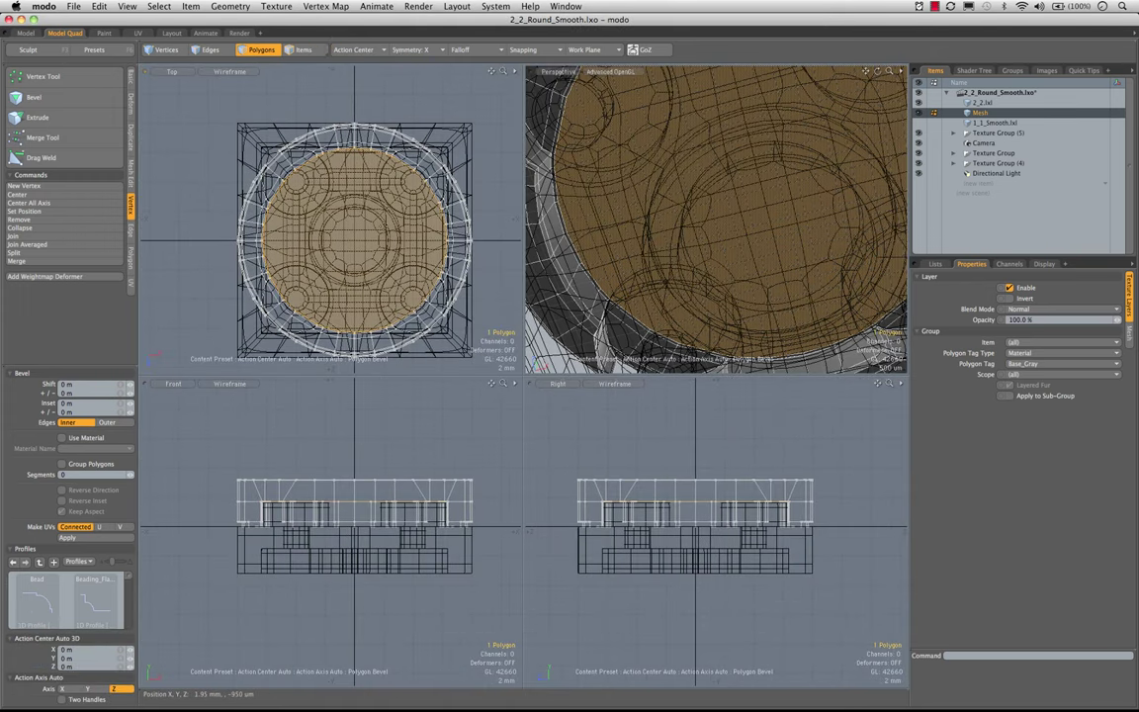
left_click(383, 227)
left_click_drag(377, 240, 393, 240)
- Turn symmetry off and bevel the central polygon again, trying insets up to about 1.98 mm and undoing them
left_click(418, 51)
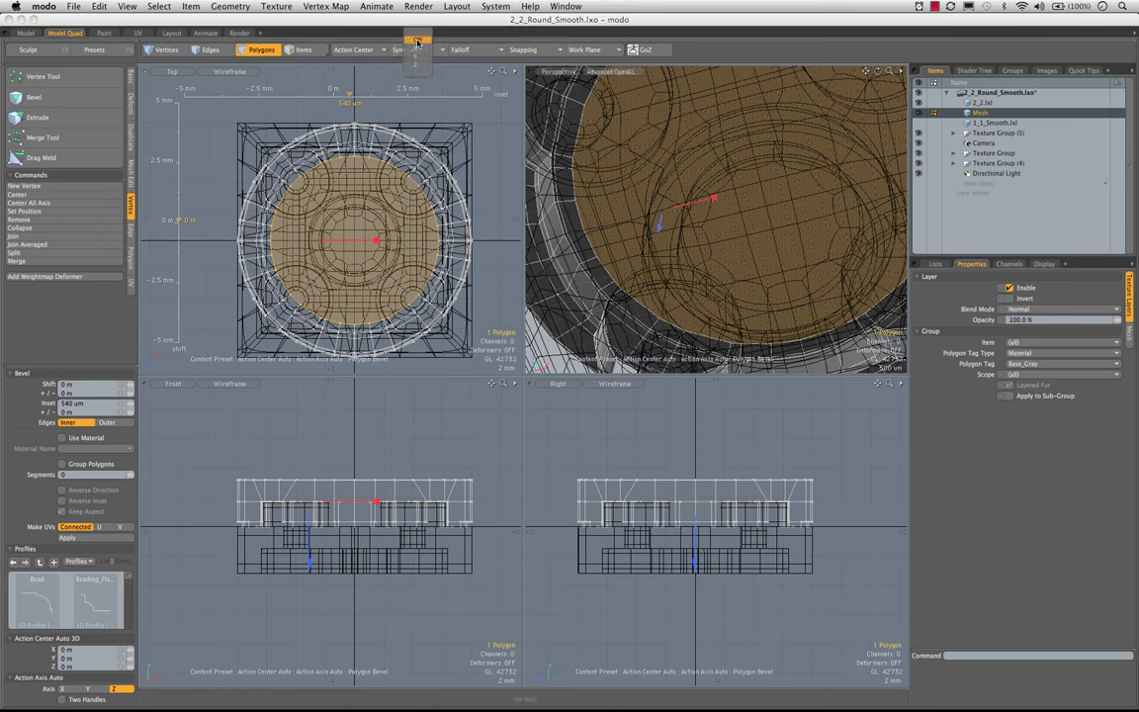
left_click(418, 40)
left_click(364, 247)
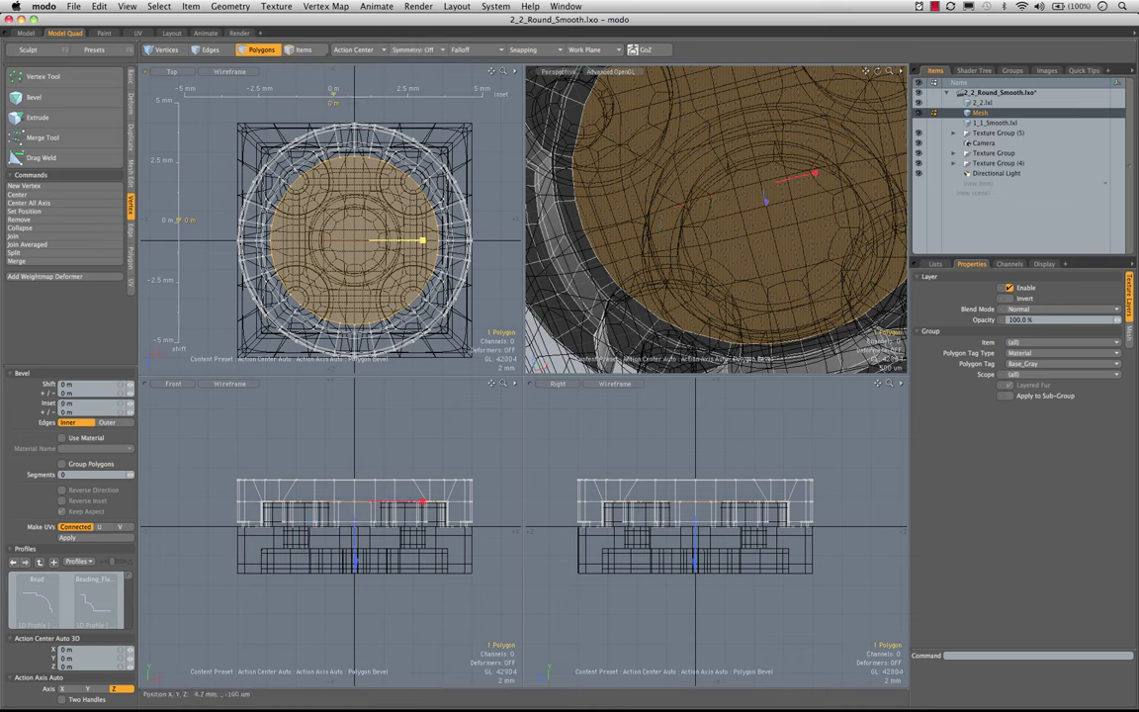
left_click_drag(423, 241, 438, 240)
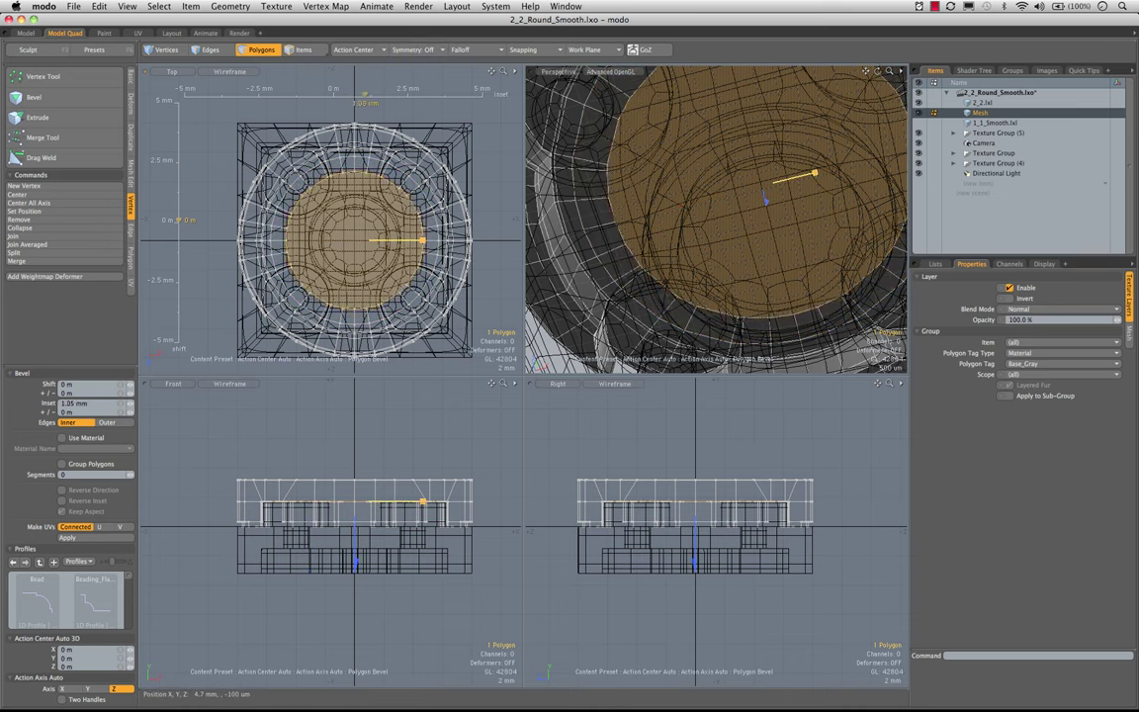
left_click_drag(813, 173, 813, 173)
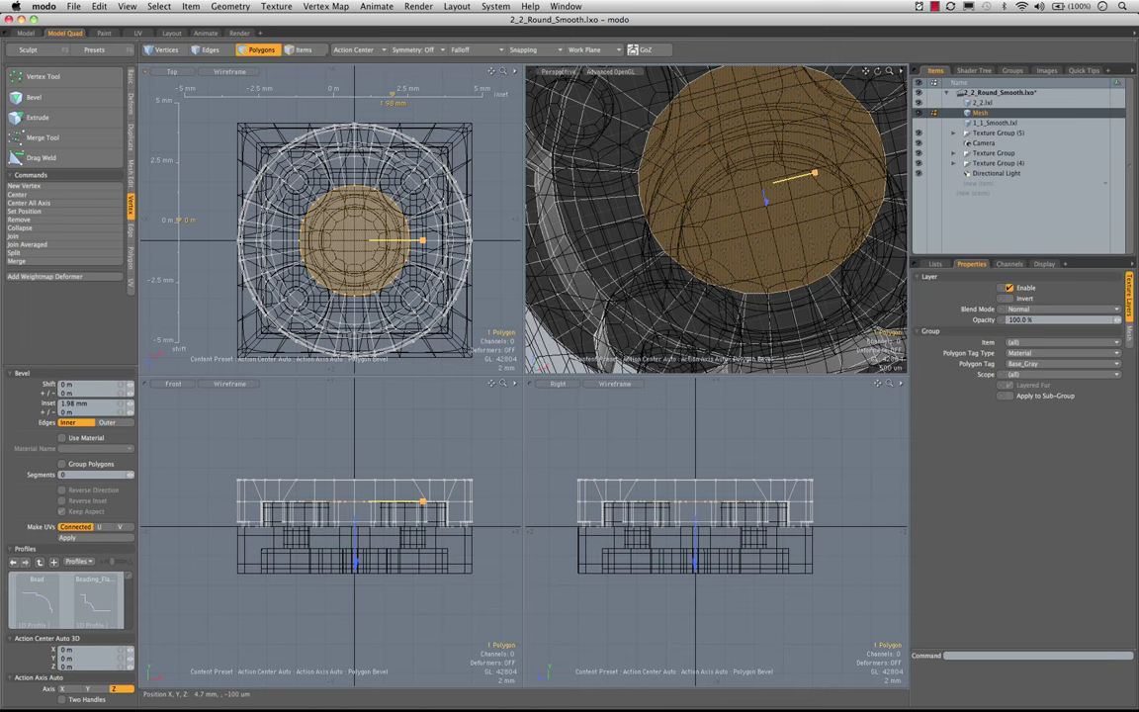
left_click_drag(453, 240, 451, 240)
key("super+z")
key("super+z")
key("super+z")
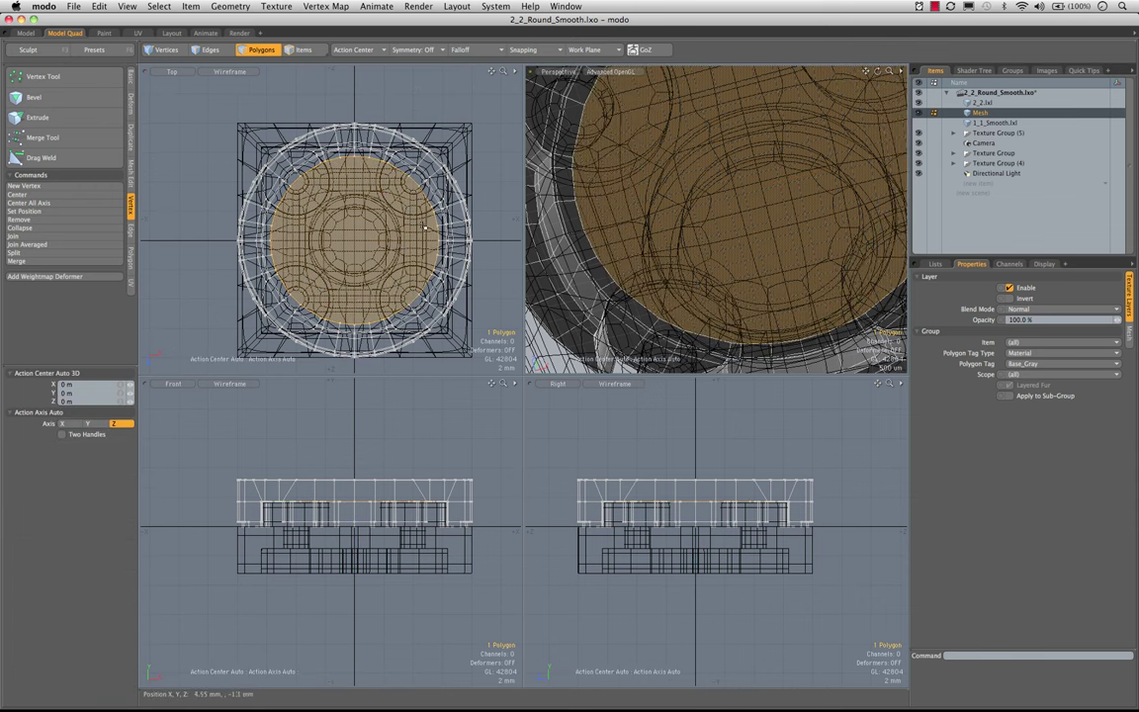
- Scale the central polygon to 62.0% on X and Z, keeping Y at 100%
key("r")
left_click_drag(426, 313, 384, 312)
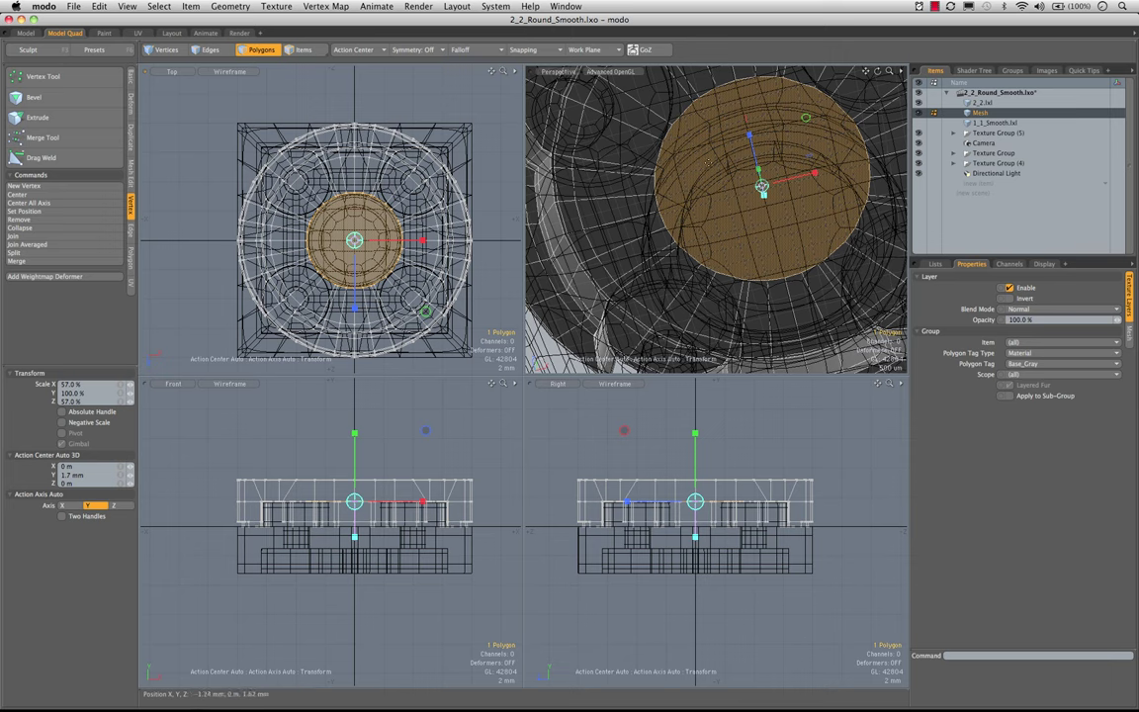
left_click_drag(709, 163, 714, 152, "alt")
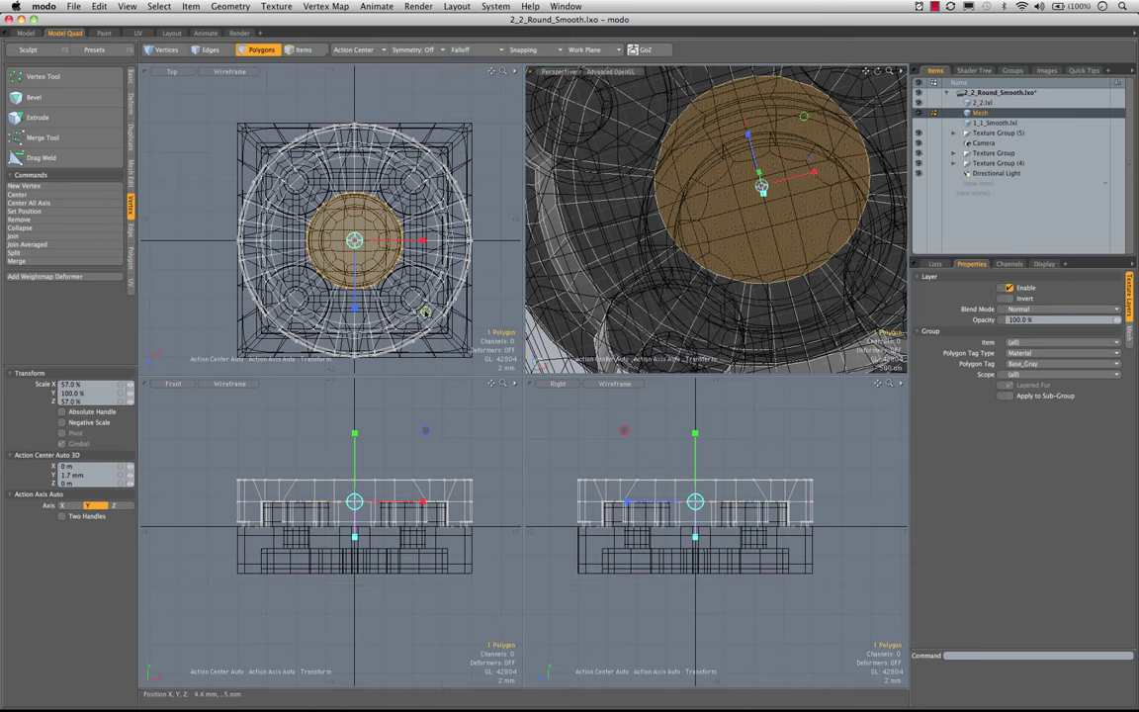
left_click_drag(425, 311, 435, 312)
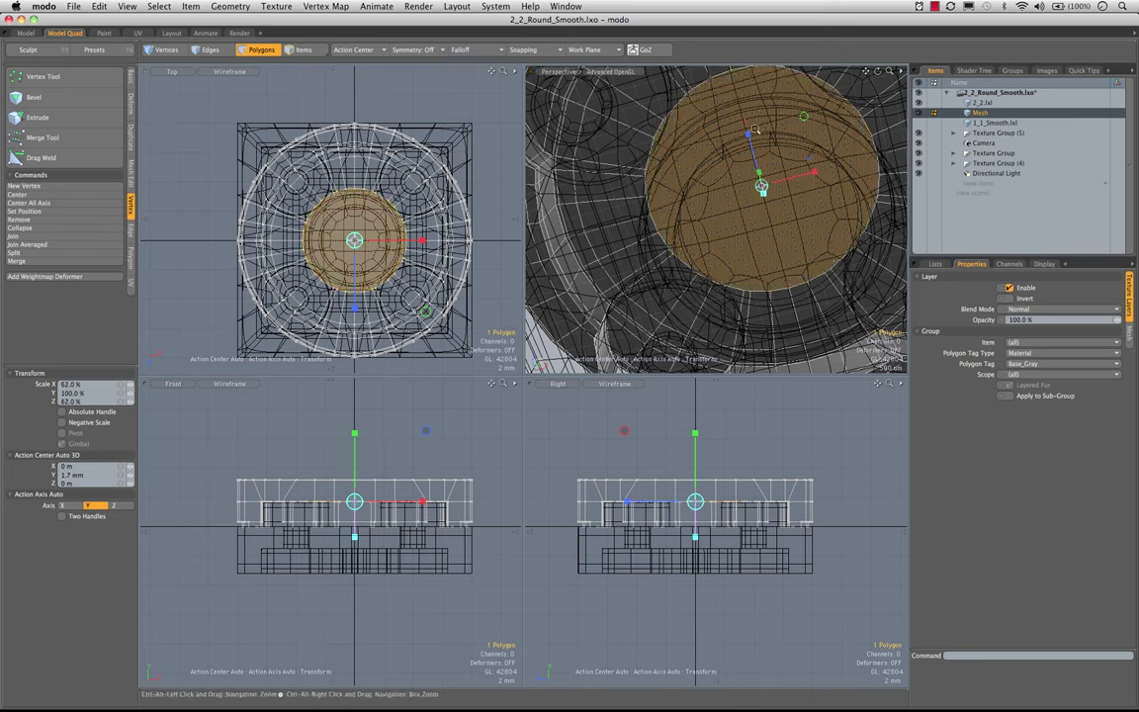
- Examine the scaled central disc against the wireframe's central ring and the four surrounding round bosses
mouse_move(721, 195)
left_mouse_down("alt")
mouse_move(726, 220)
mouse_move(682, 217)
mouse_move(736, 212)
left_mouse_up("alt")
key("KP_0")
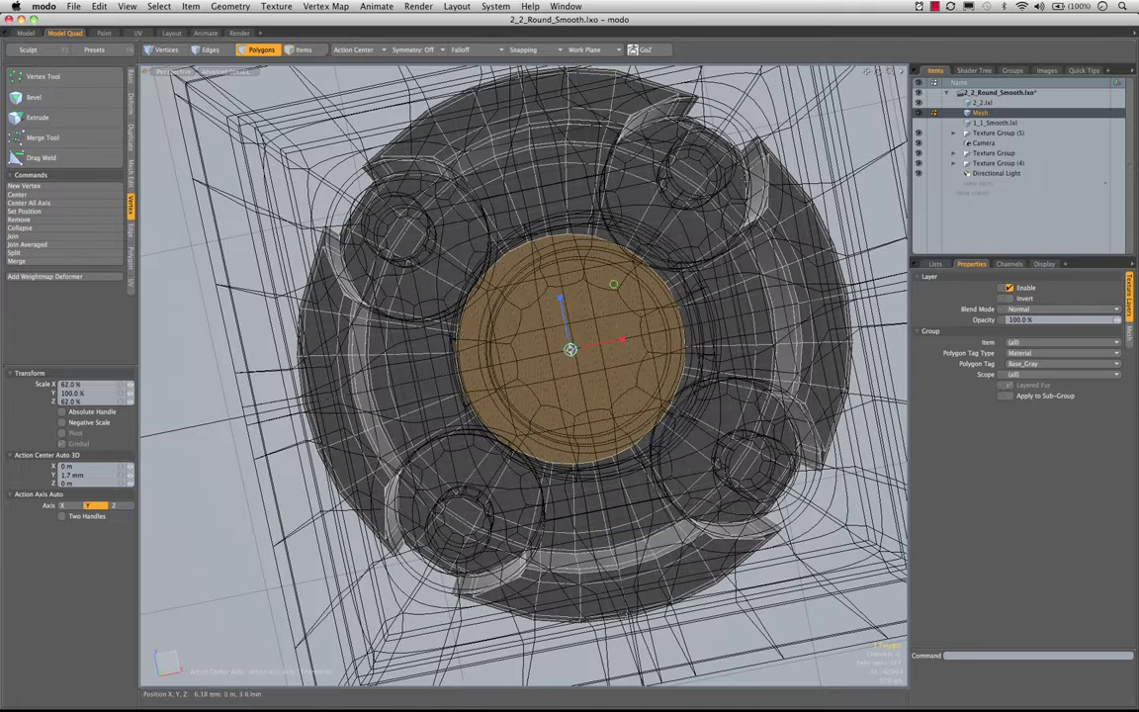
left_click_drag(623, 296, 583, 326, "alt")
left_click_drag(539, 321, 510, 265, "alt")
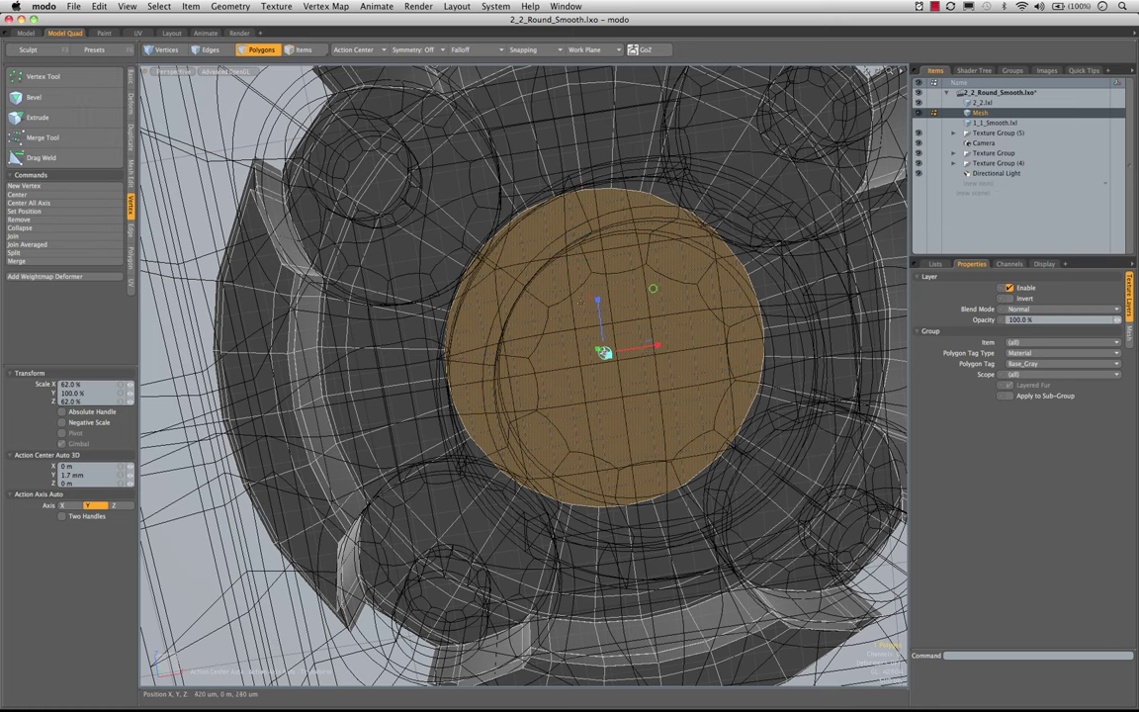
left_click_drag(580, 302, 514, 306, "ctrl+alt")
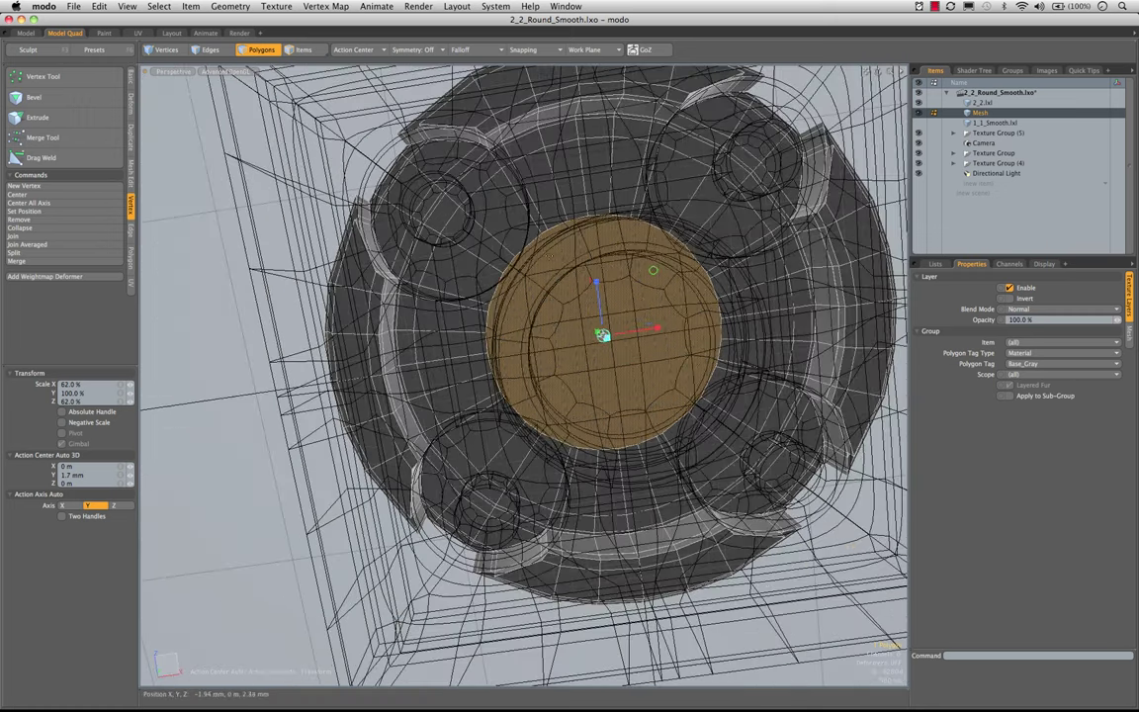
mouse_move(549, 256)
left_mouse_down("alt")
mouse_move(534, 265)
mouse_move(552, 261)
left_mouse_up("alt")
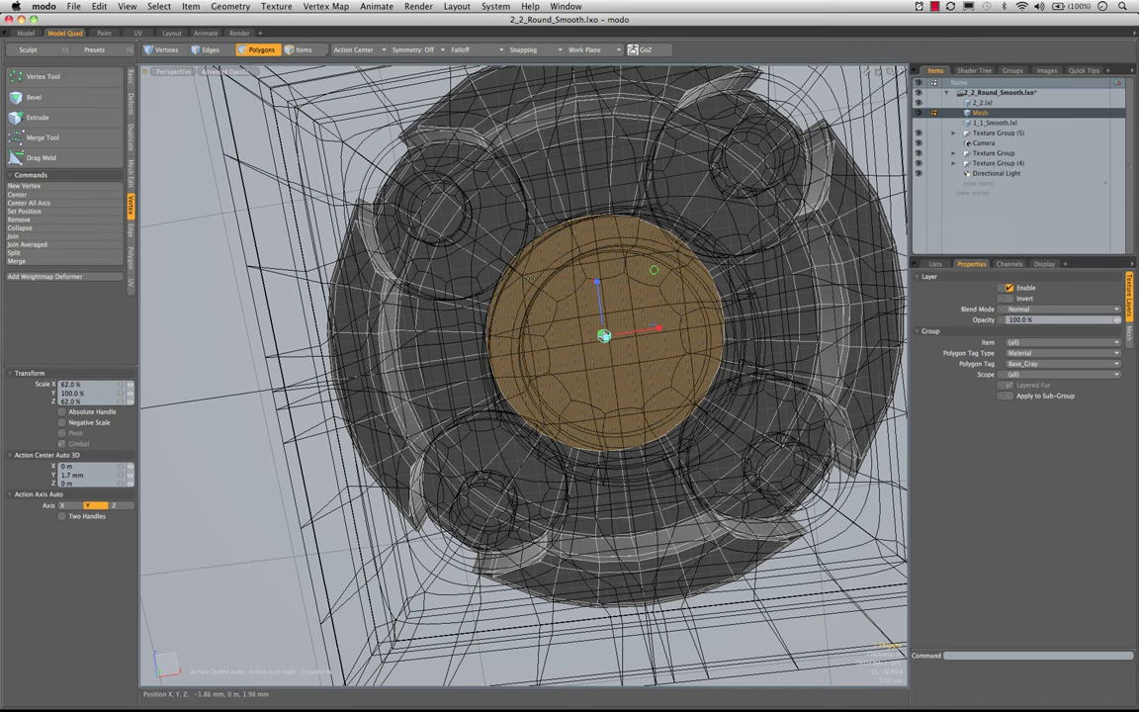
left_click_drag(734, 210, 716, 209, "alt")
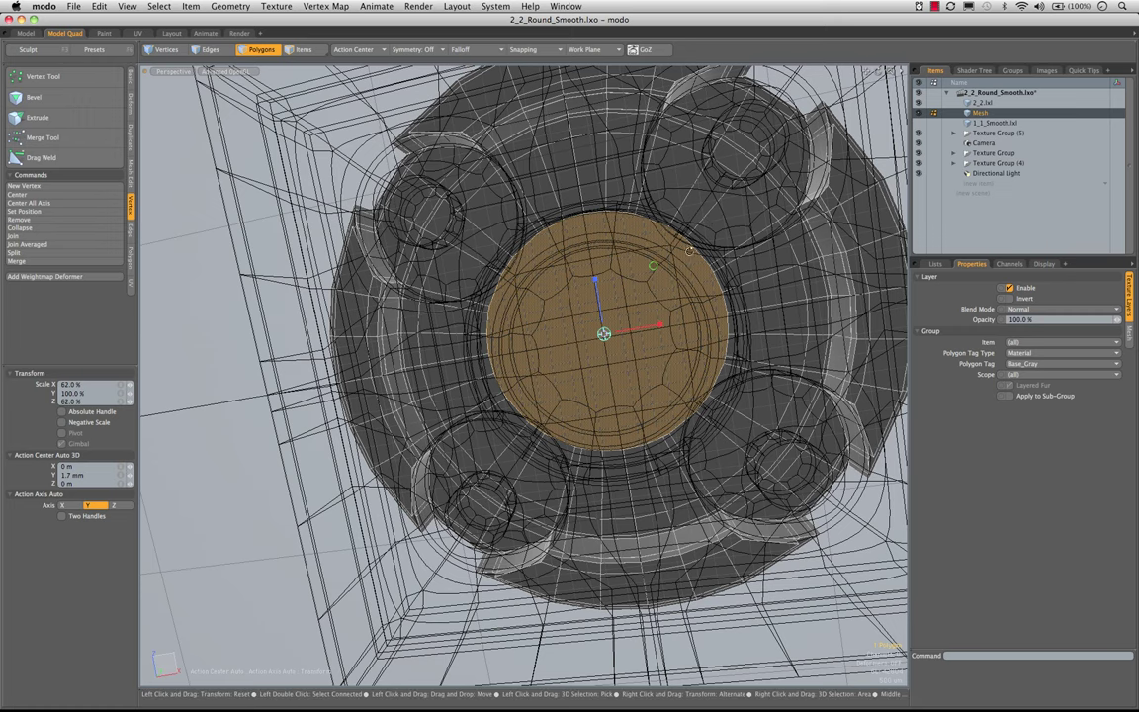
left_click_drag(690, 253, 534, 276, "alt")
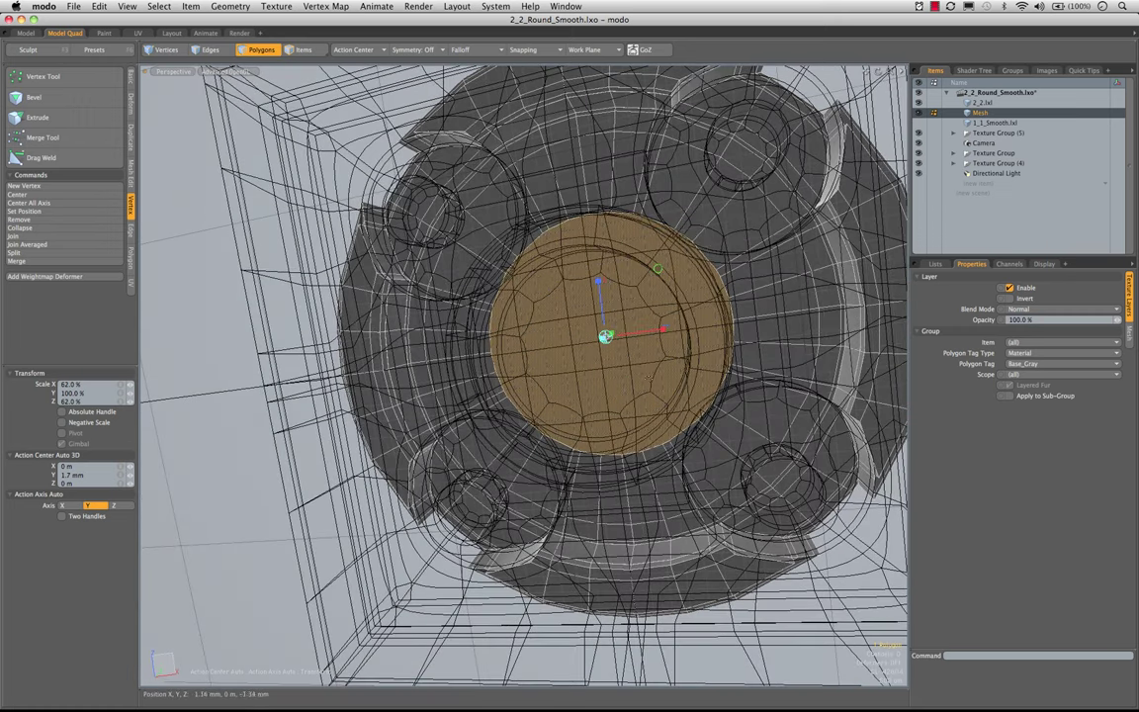
- Convert the central polygon selection to its boundary edges, make a polygon from them, and return to polygon selection
left_click(217, 56, "ctrl")
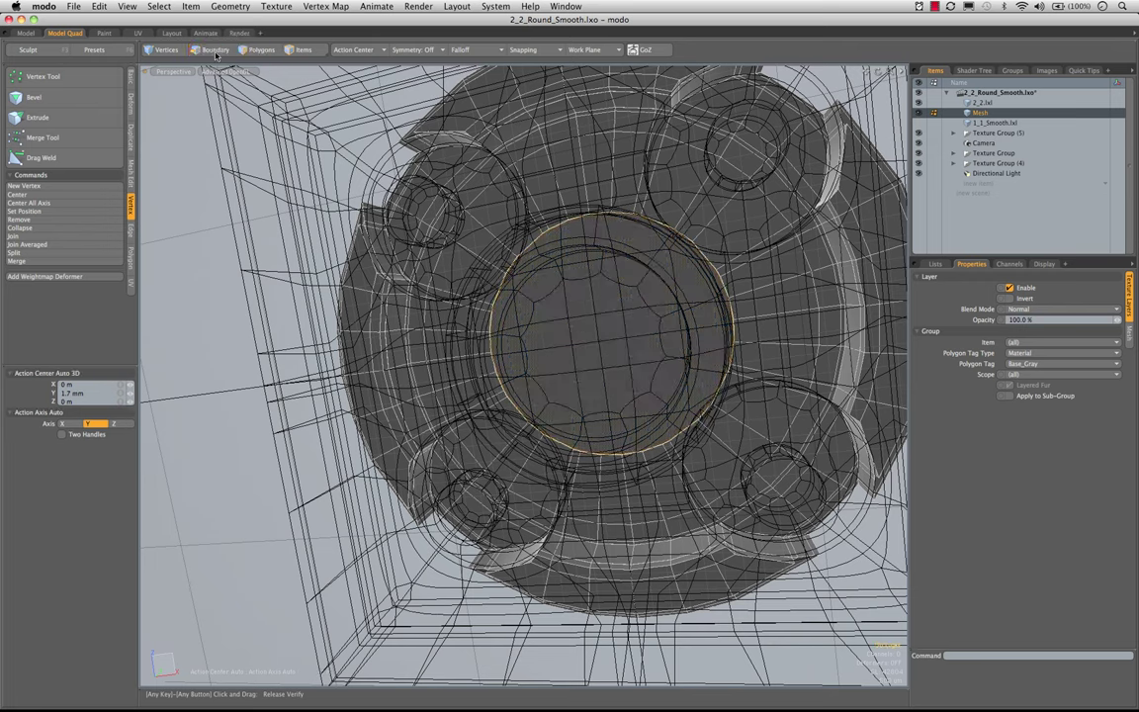
left_click_drag(588, 437, 522, 286, "alt")
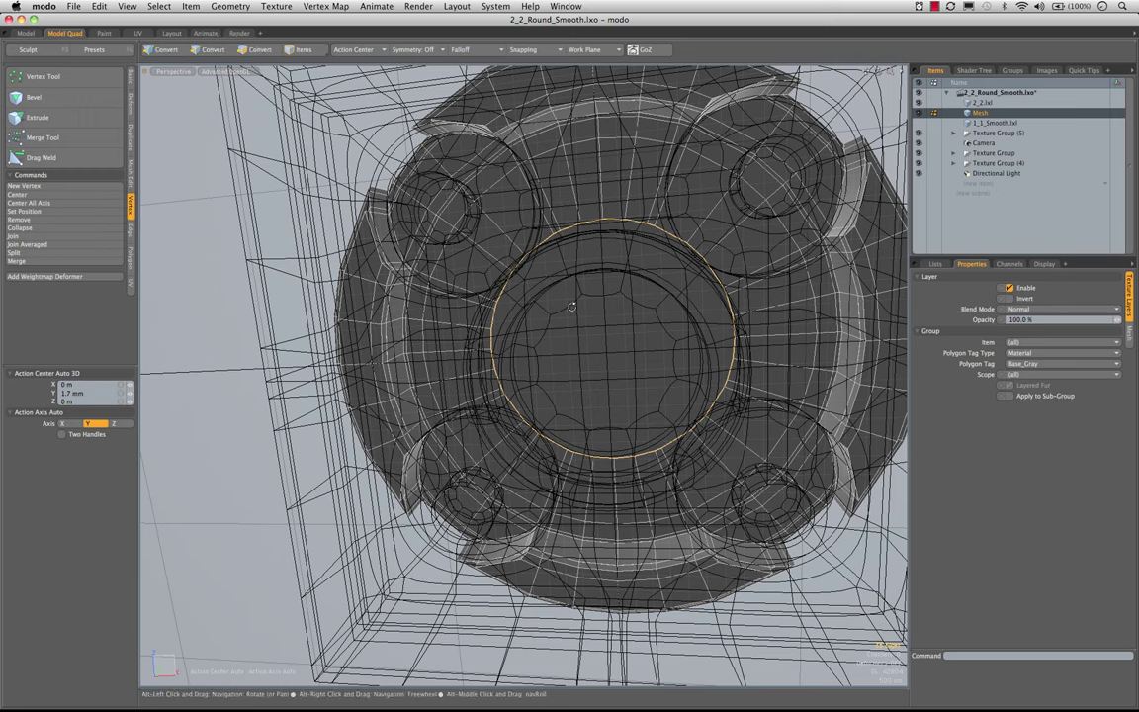
left_click_drag(572, 303, 600, 307, "alt")
key("p")
key("3")
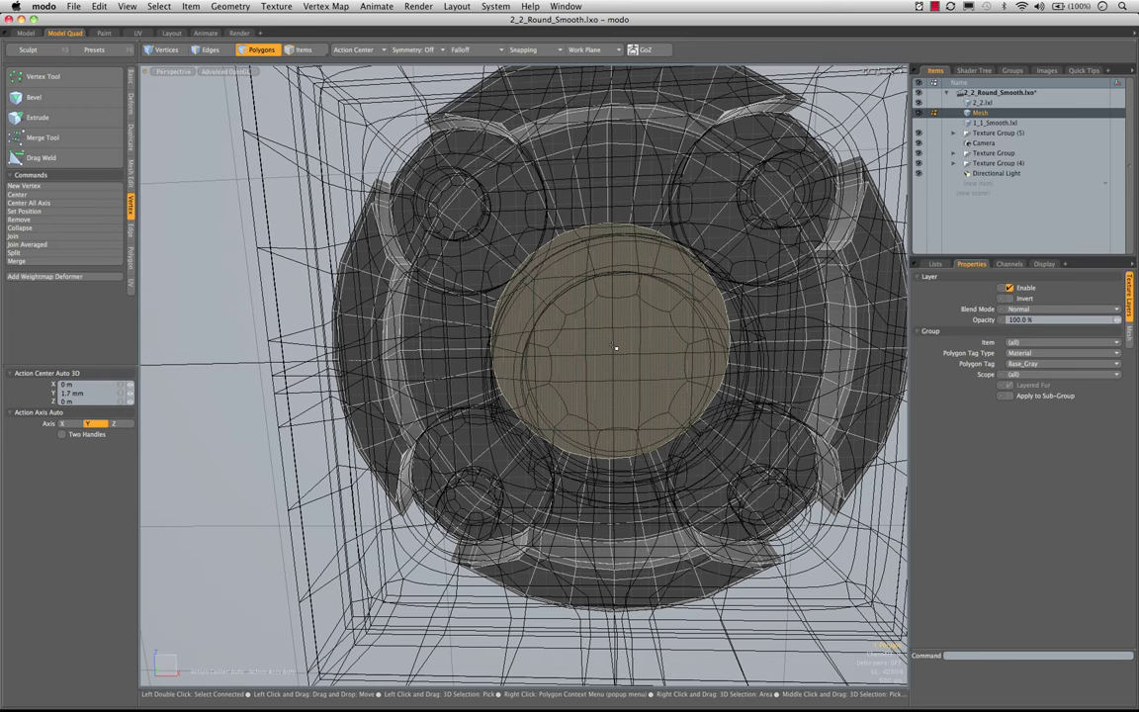
- Cut the central polygon, paste it back as a separate piece, and scale it to 92.5% on X and Z
key("Delete")
key("super+v")
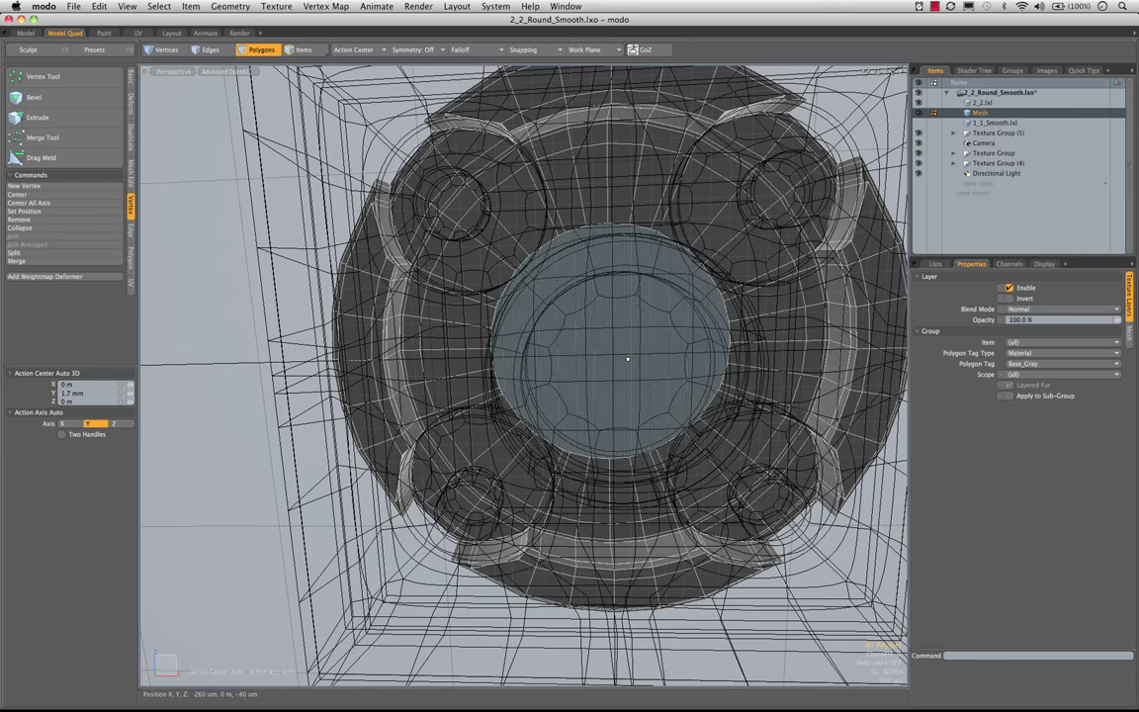
left_click(637, 354)
key("r")
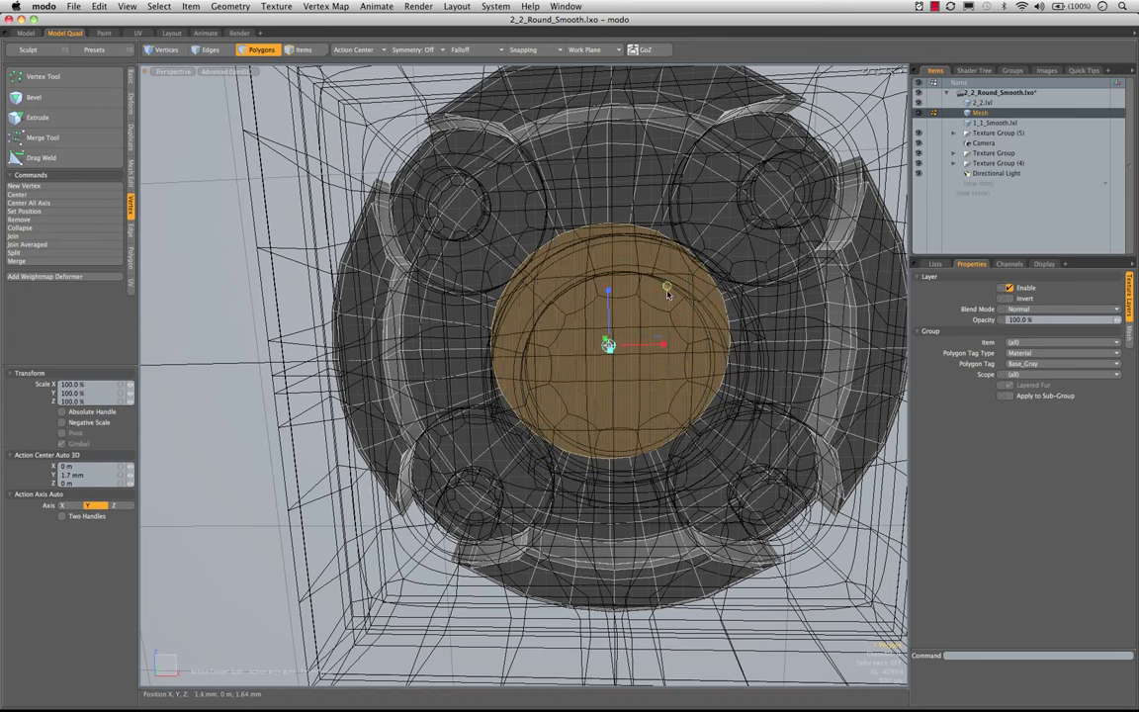
left_click_drag(666, 285, 661, 285)
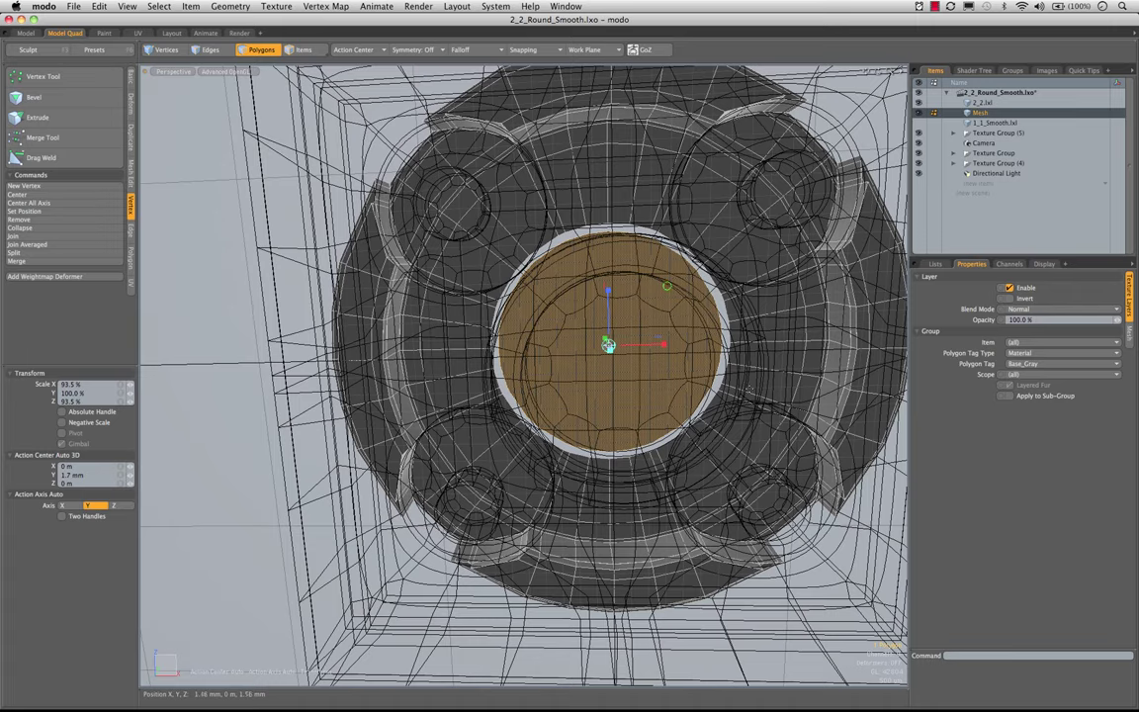
key("KP_0")
left_click_drag(388, 233, 427, 259, "ctrl+alt")
left_click_drag(428, 360, 412, 304, "alt")
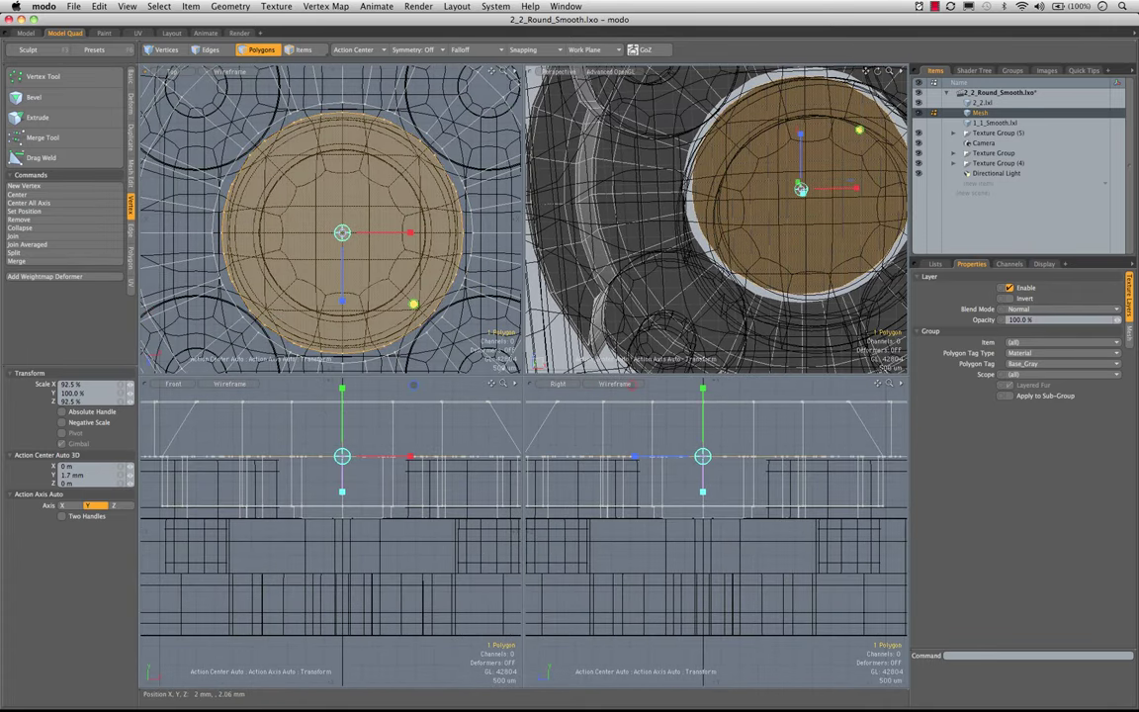
- Drop the scaling tool and delete the larger polygon spanning the central opening around the smaller disc
key("space")
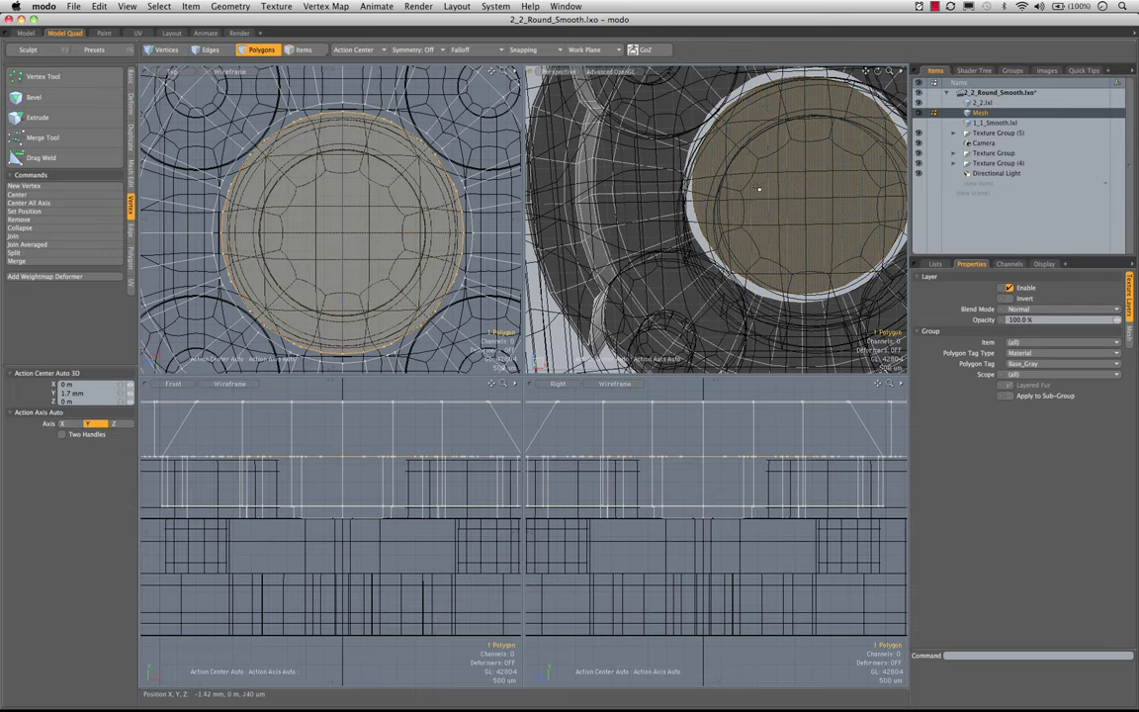
key("KP_0")
left_click_drag(617, 360, 592, 389, "alt")
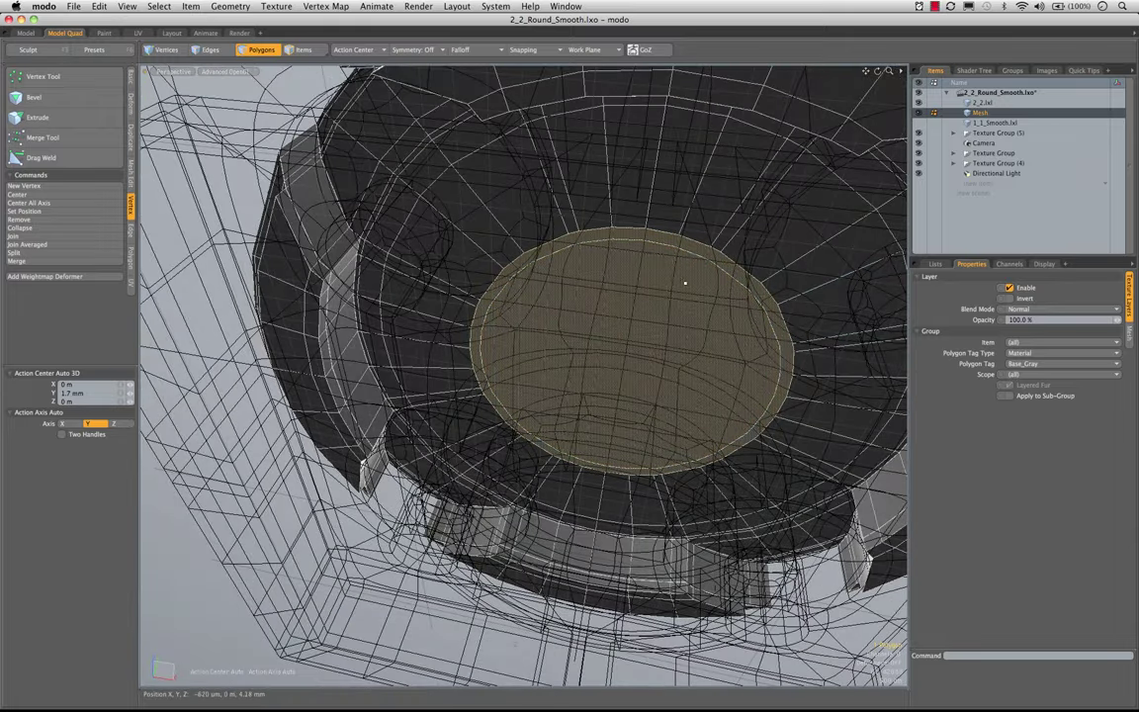
key("Delete")
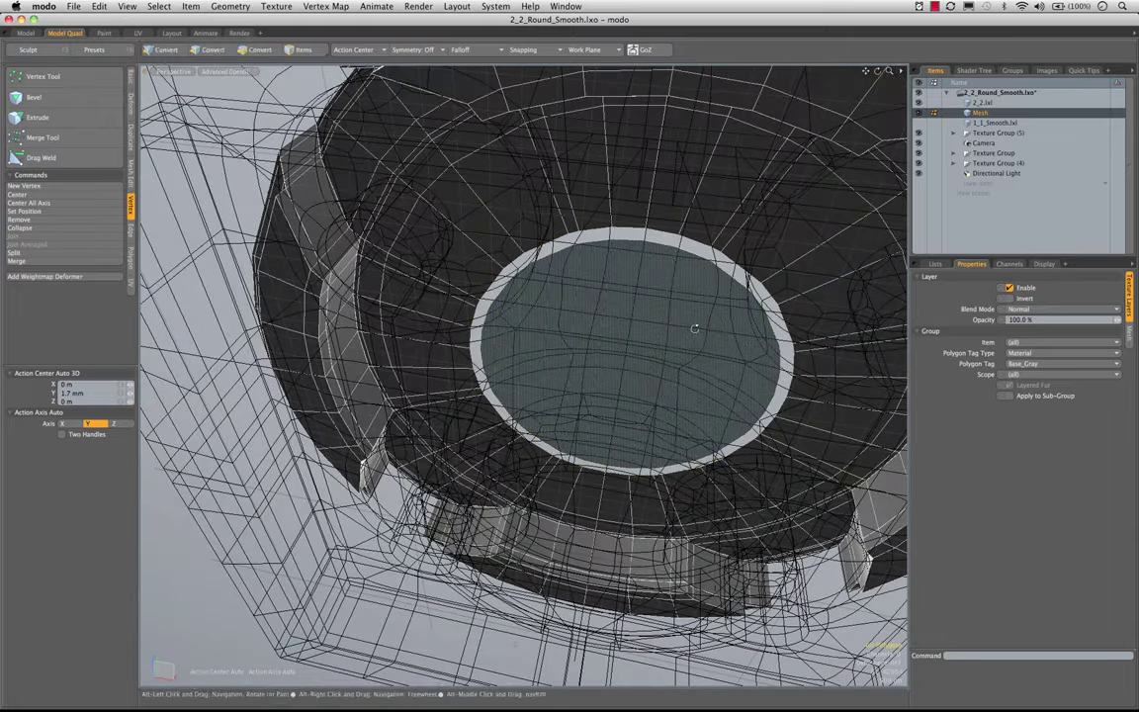
- Hide the 2_2.lxl reference mesh so only the round part and its central disc are shown
left_click_drag(696, 325, 638, 303, "alt")
left_click_drag(658, 252, 635, 313, "alt")
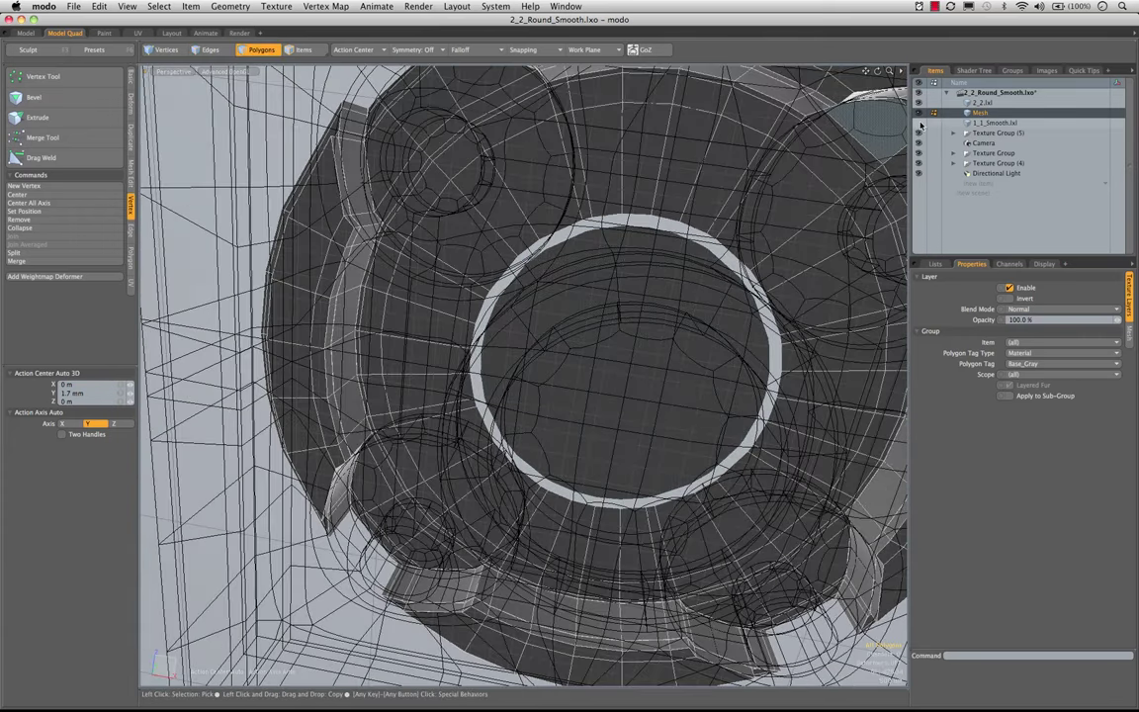
left_click(919, 104)
left_click_drag(546, 295, 609, 279, "alt")
scroll(582, 305, "up", 4)
scroll(575, 322, "down", 5)
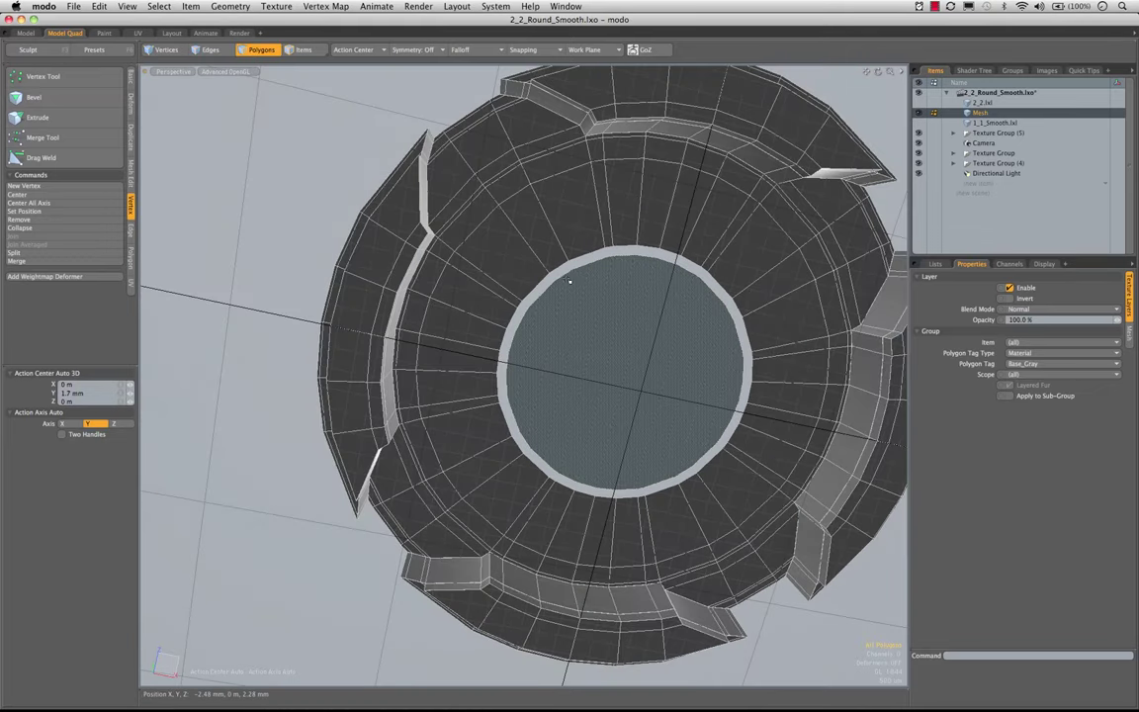
- Examine the spacing of the central disc's rim by picking individual edges and vertices and counting the segments between them
key("2")
left_click(570, 280)
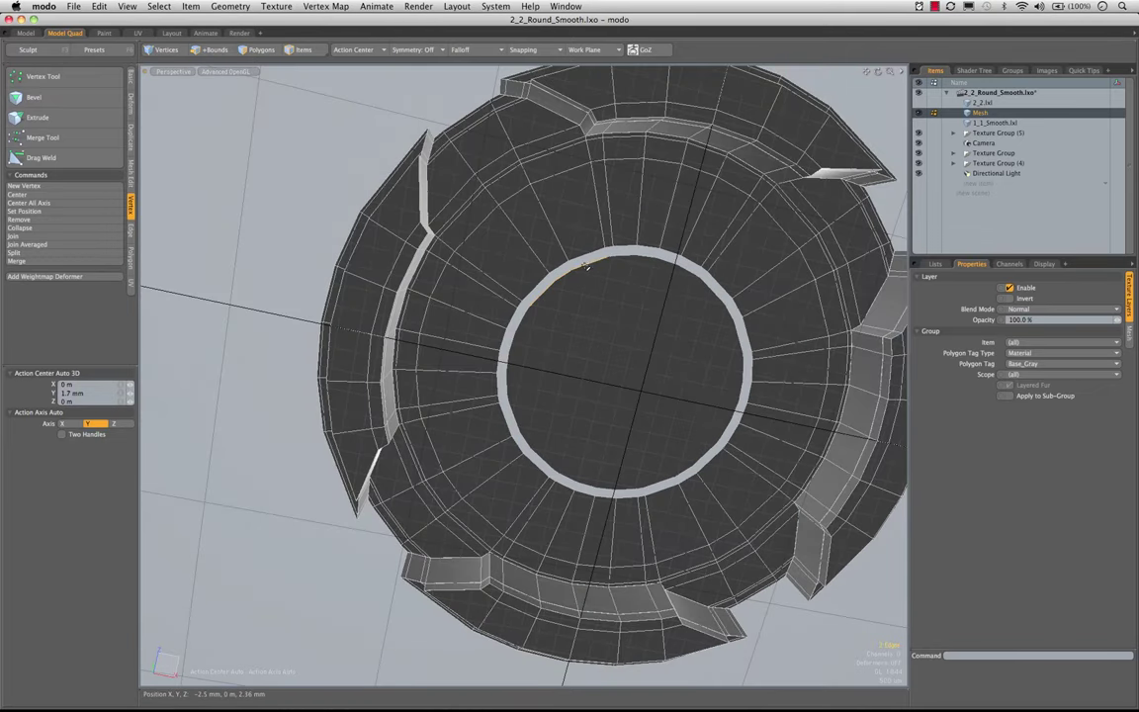
scroll(620, 265, "up", 5)
left_click_drag(520, 281, 575, 298, "alt+shift")
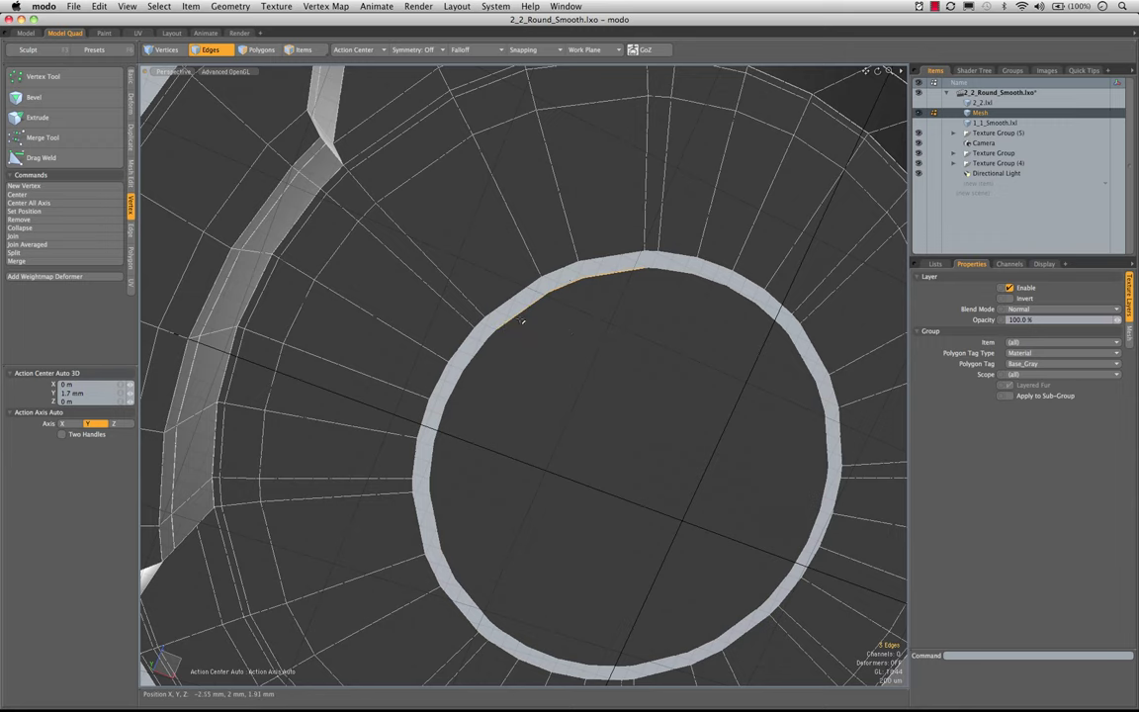
key("1")
left_click_drag(642, 345, 502, 240, "alt")
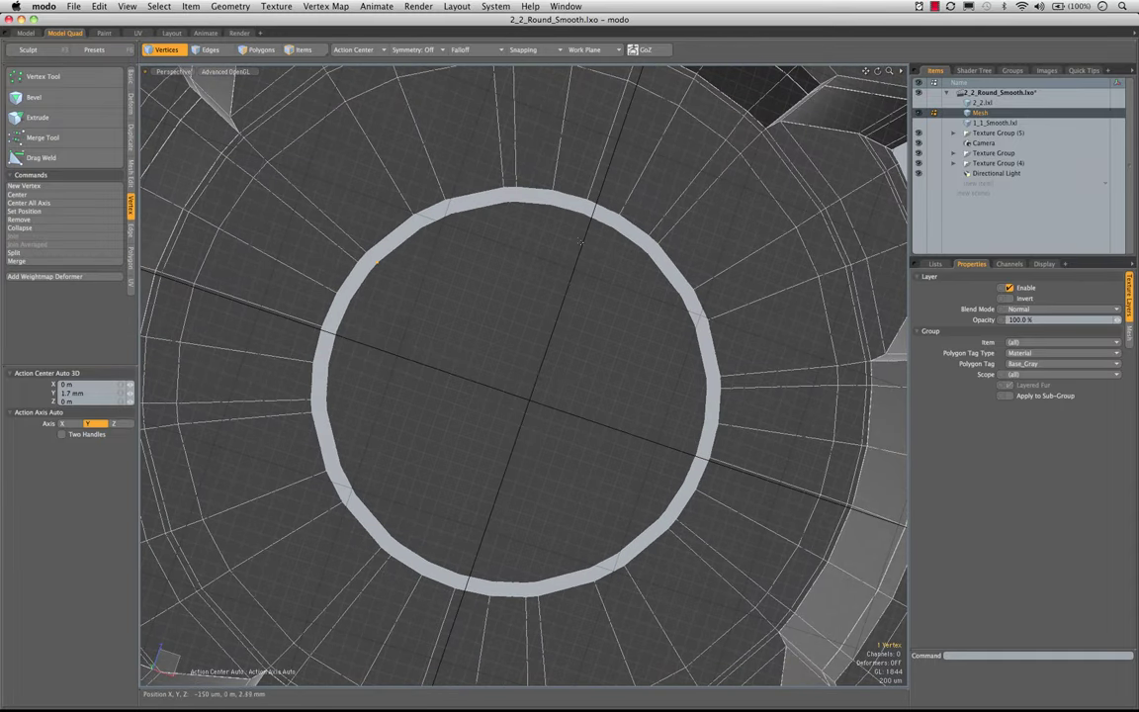
left_click(551, 205, "shift")
left_click_drag(598, 533, 602, 298, "alt")
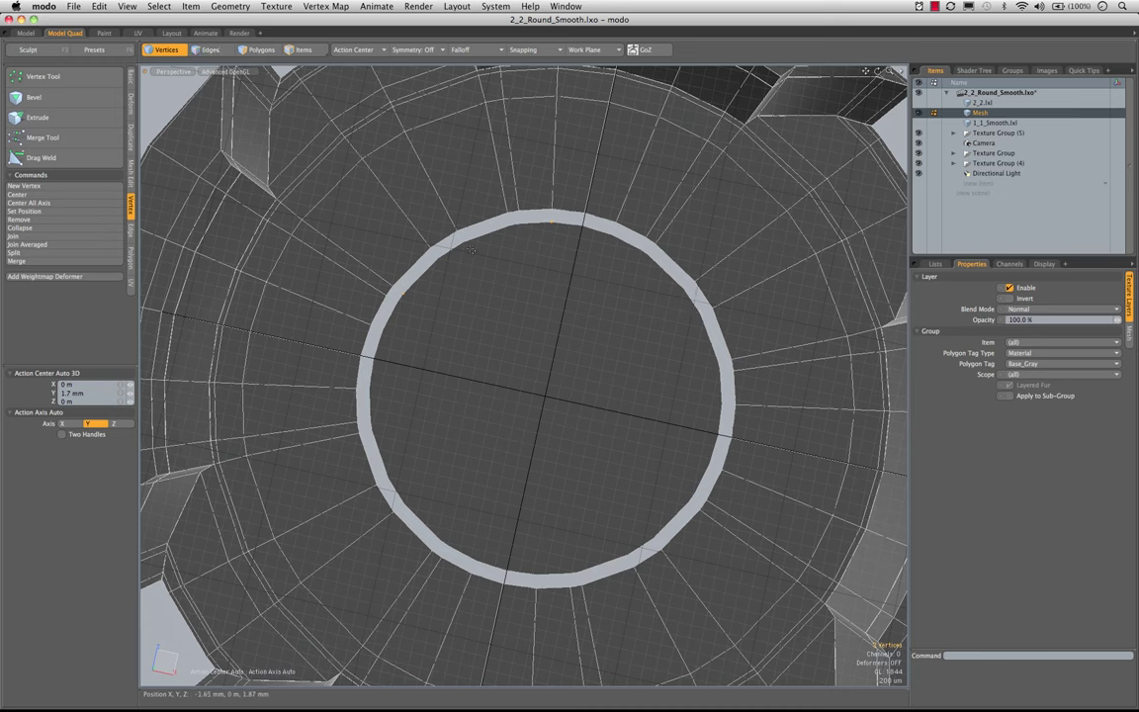
left_click(540, 219)
key("space")
key("space")
key("space")
key("space")
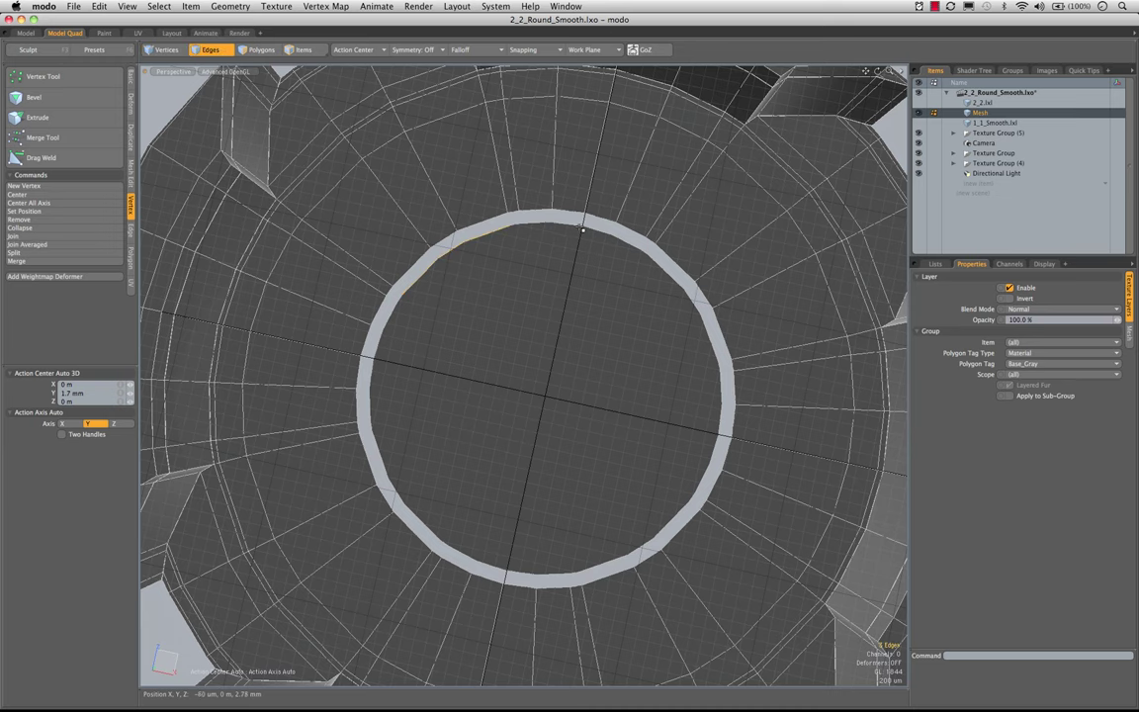
left_click(577, 223)
left_click_drag(600, 303, 628, 336, "alt")
left_click_drag(629, 336, 584, 270, "ctrl+alt")
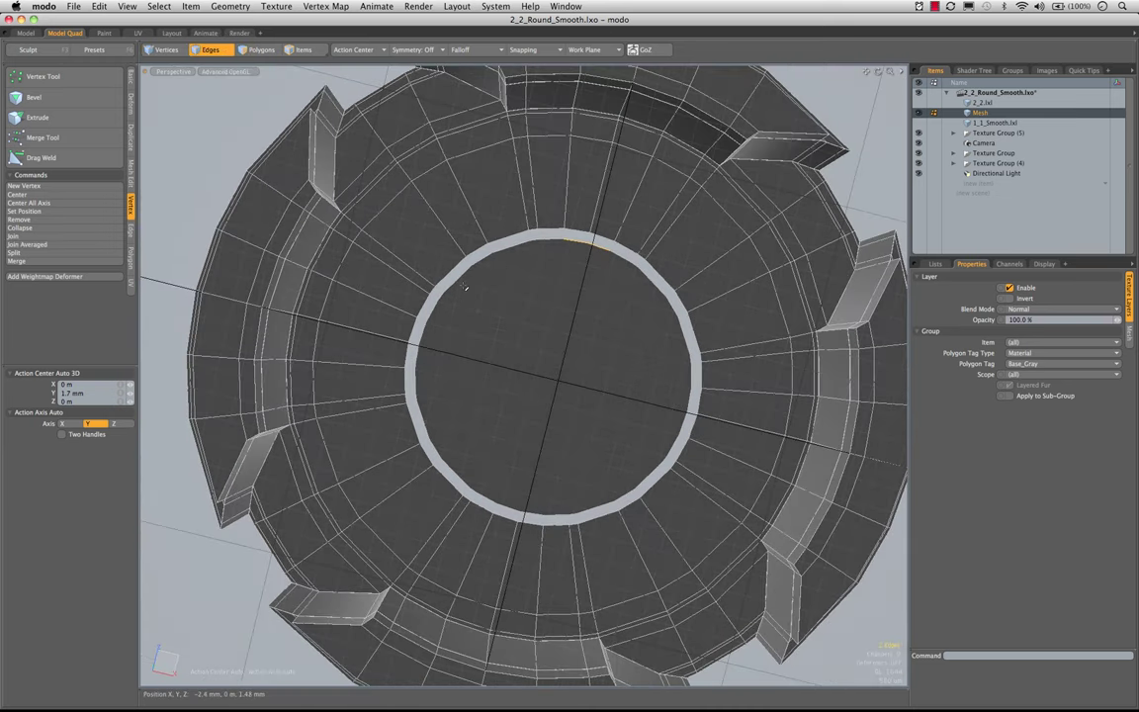
- Rotate four evenly spaced rim vertices of the central disc 13.5° about Y, with the action center set to Origin
key("space")
key("space")
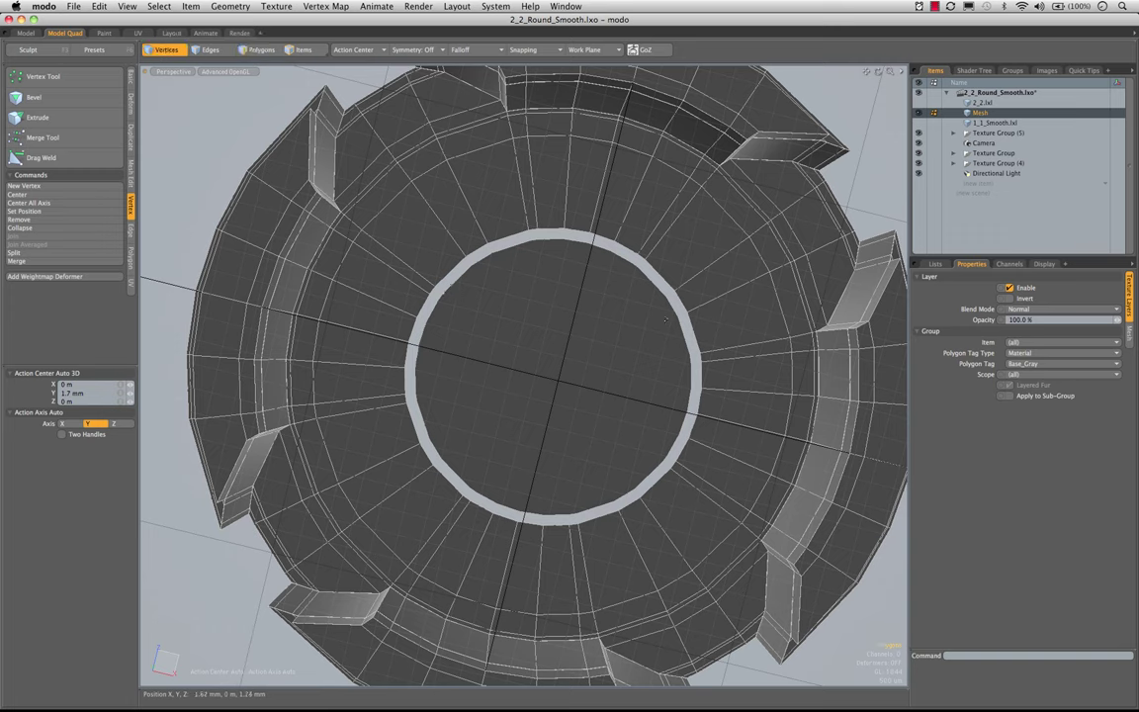
left_click(642, 270, "shift")
left_click(471, 486, "shift")
mouse_move(519, 429)
left_mouse_down("alt")
mouse_move(520, 393)
mouse_move(519, 419)
left_mouse_up("alt")
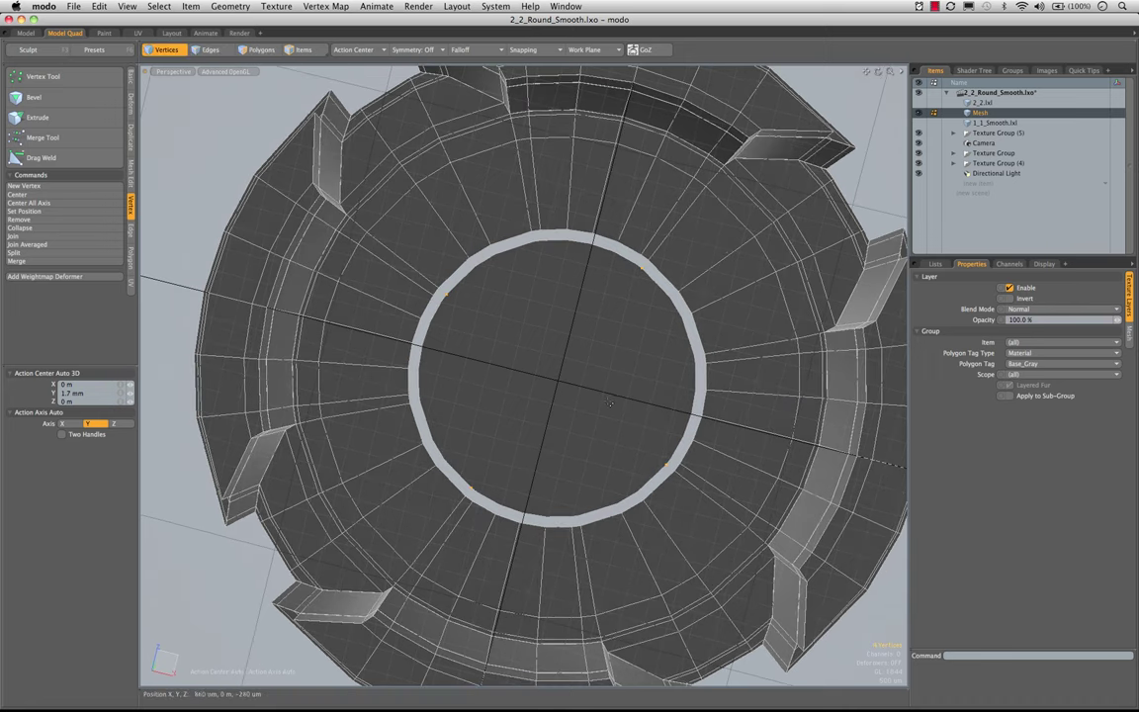
key("e")
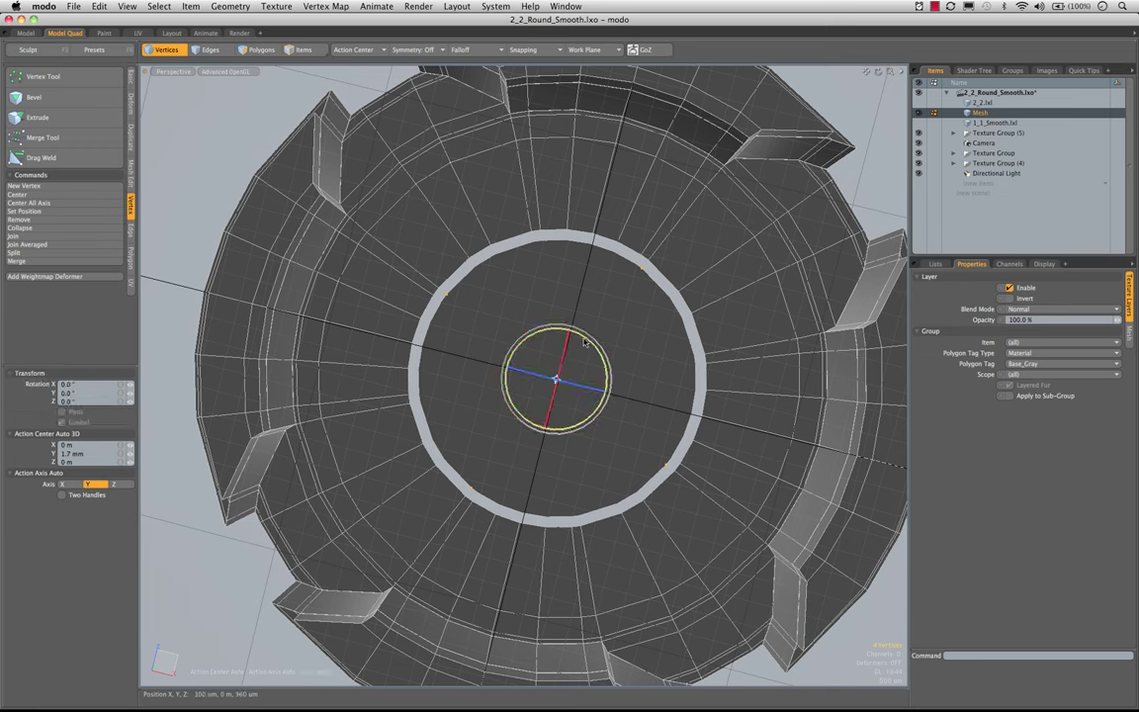
left_click(346, 49)
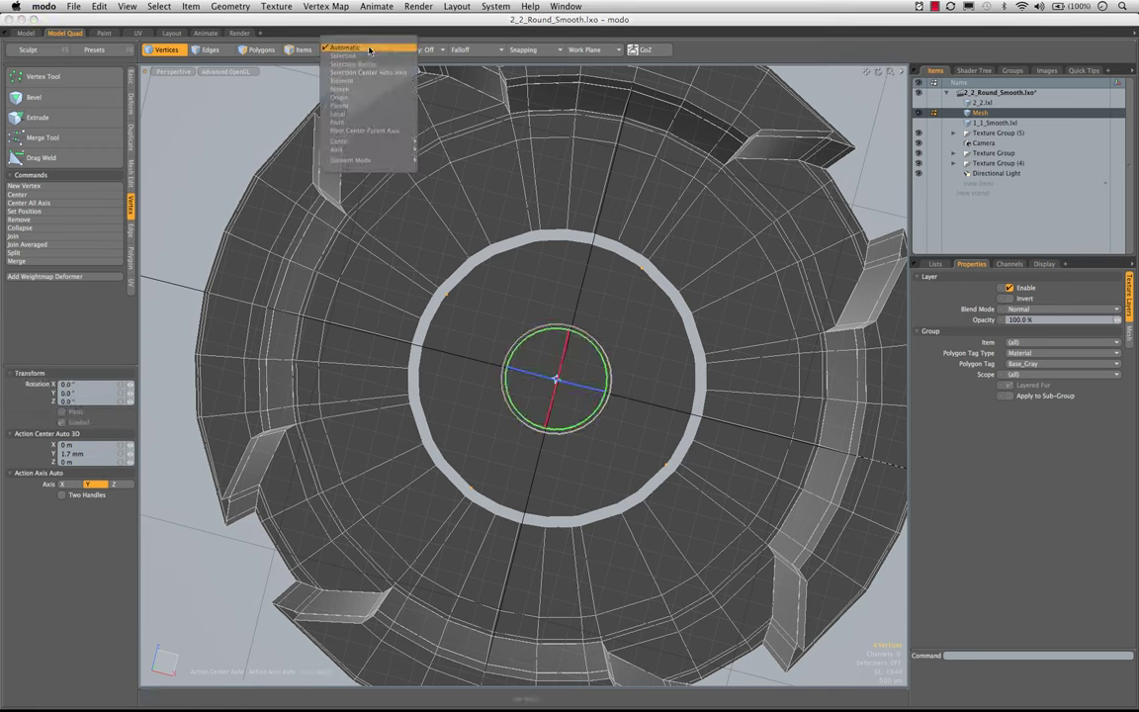
left_click(371, 100)
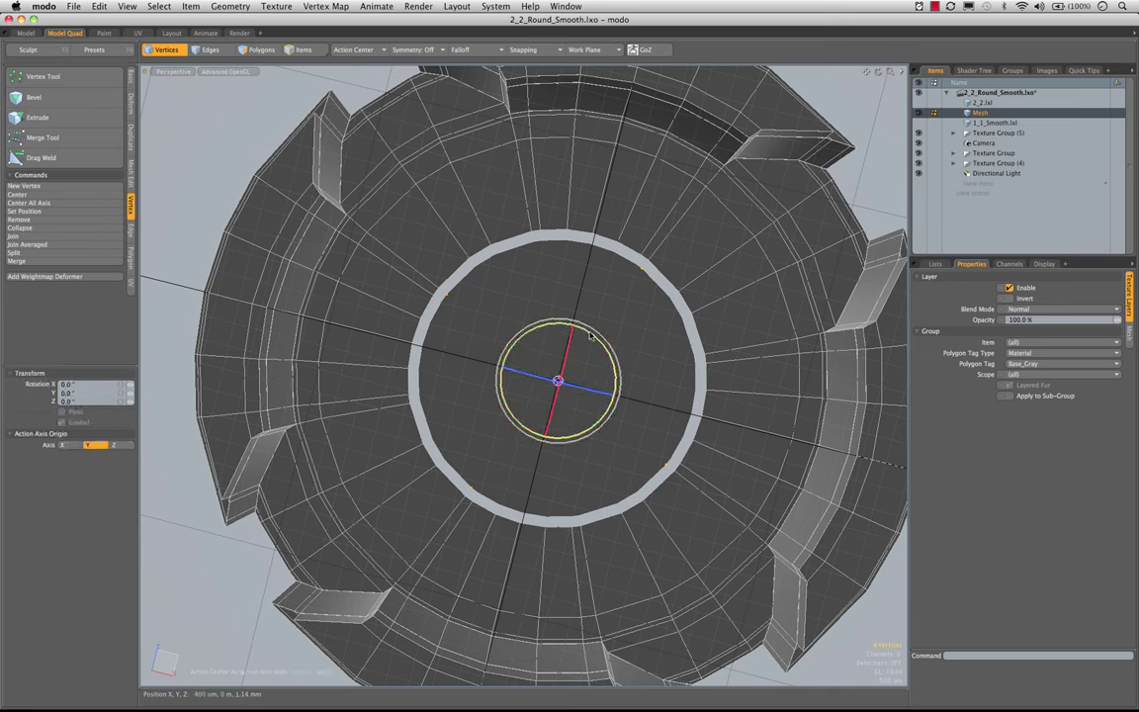
left_click_drag(591, 332, 568, 316)
left_click_drag(470, 263, 574, 370, "ctrl+alt")
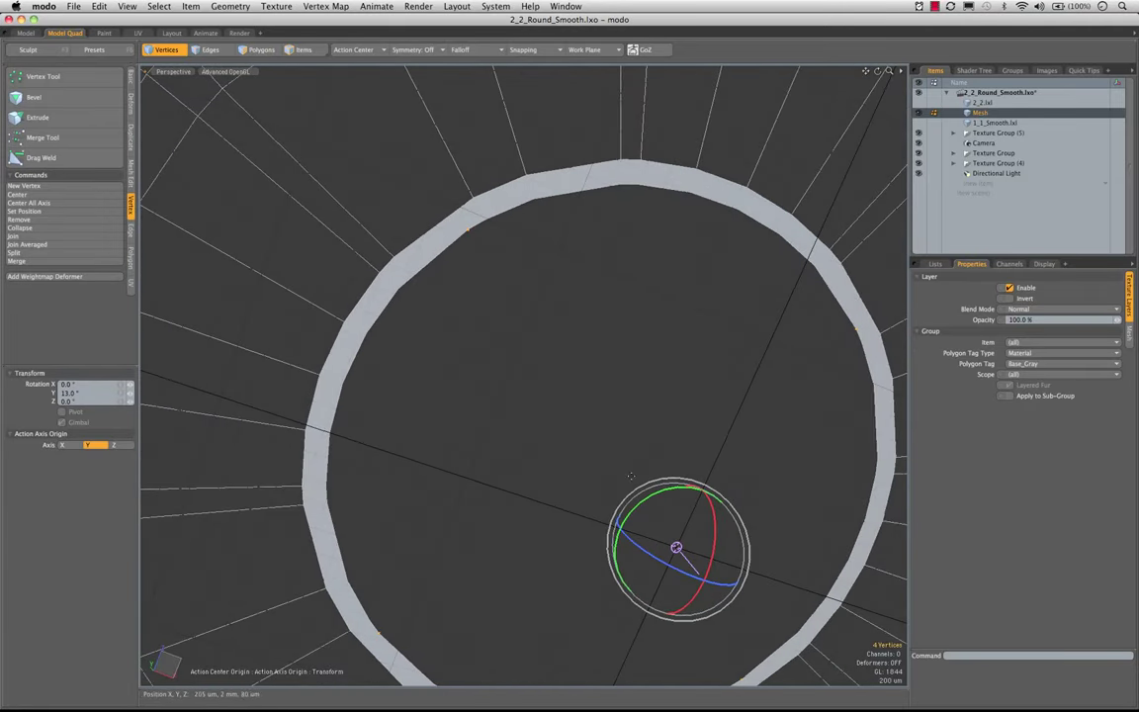
left_click_drag(647, 502, 647, 501)
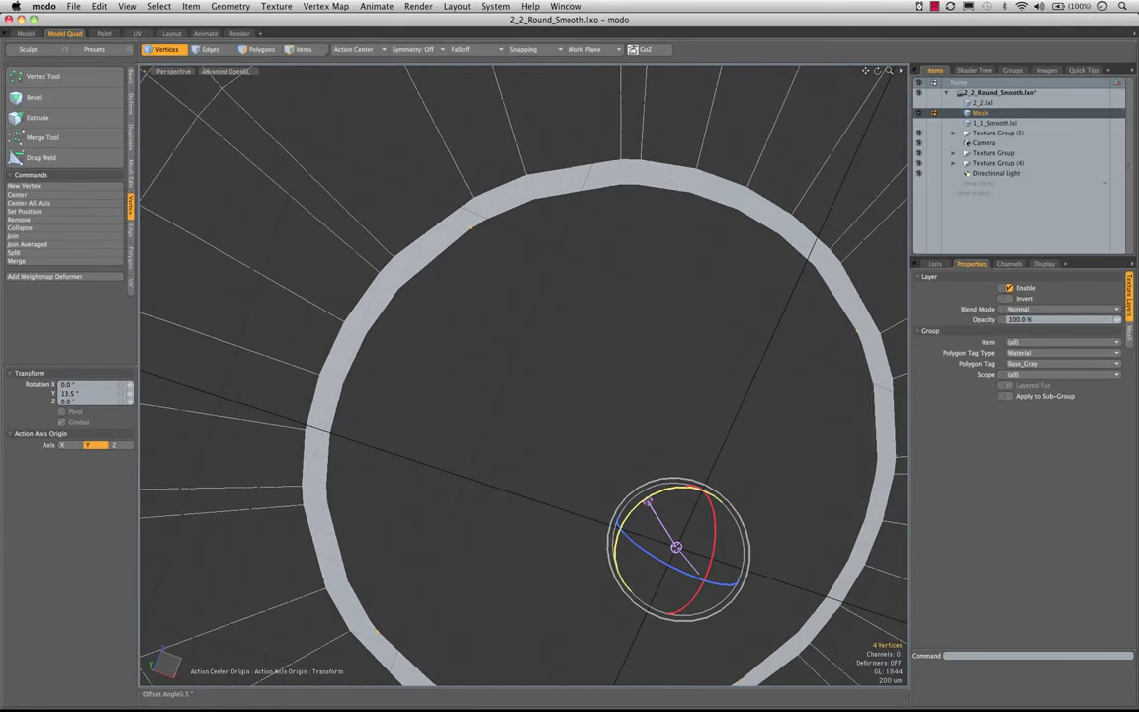
- Bevel the central disc polygon with no shift or inset and scale the new inner polygon to 96% on X and Z
key("space")
key("space")
key("space")
left_click(572, 379)
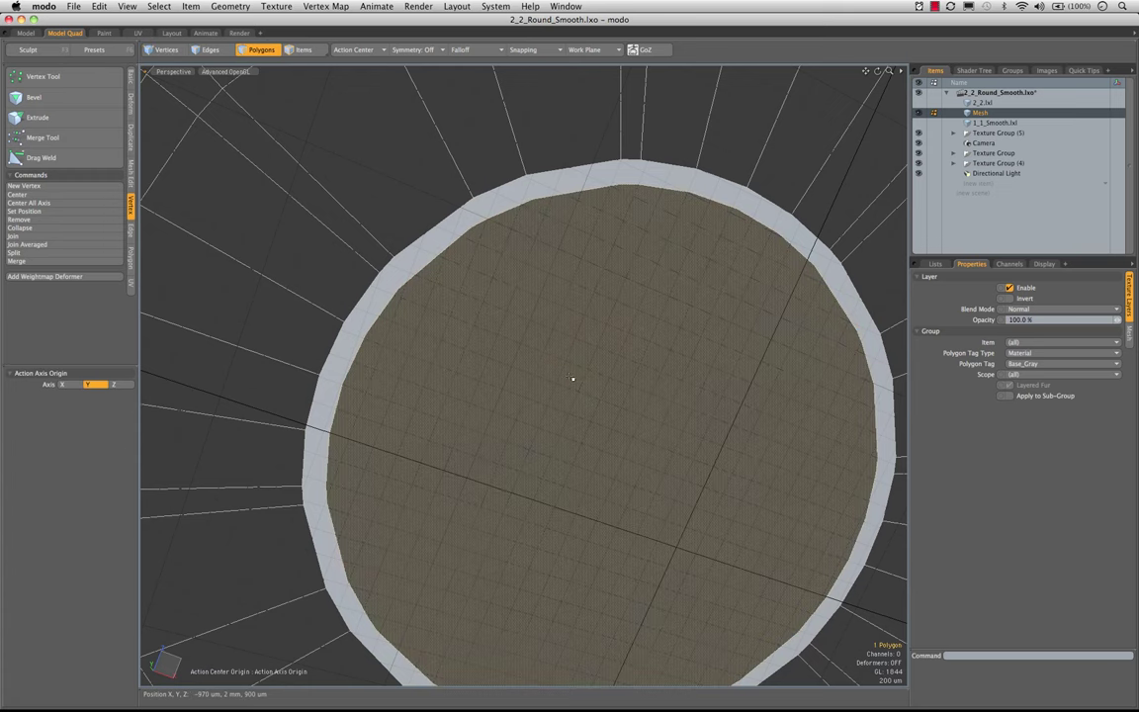
key("b")
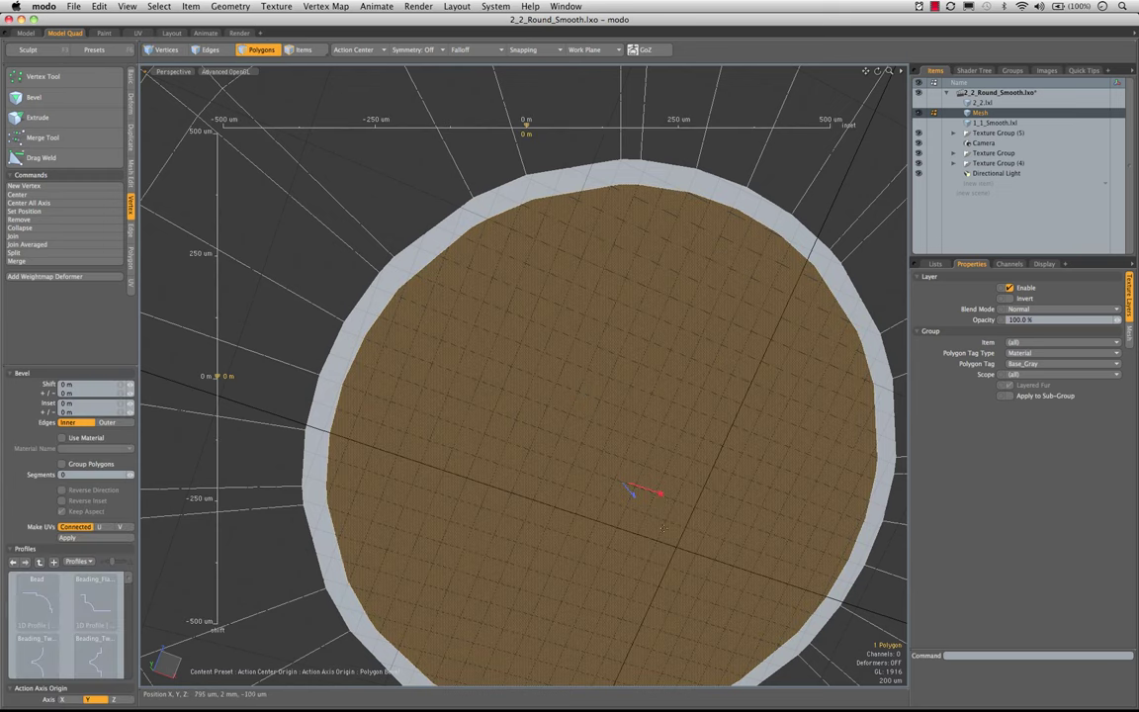
key("r")
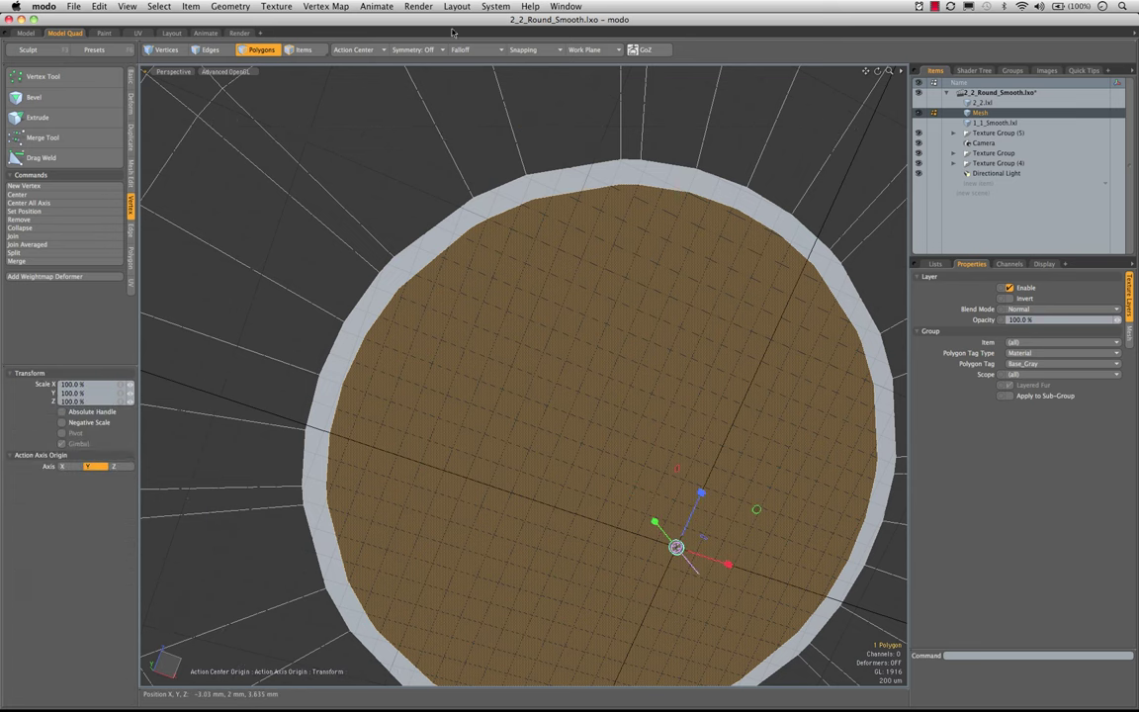
left_click_drag(572, 226, 600, 313, "alt")
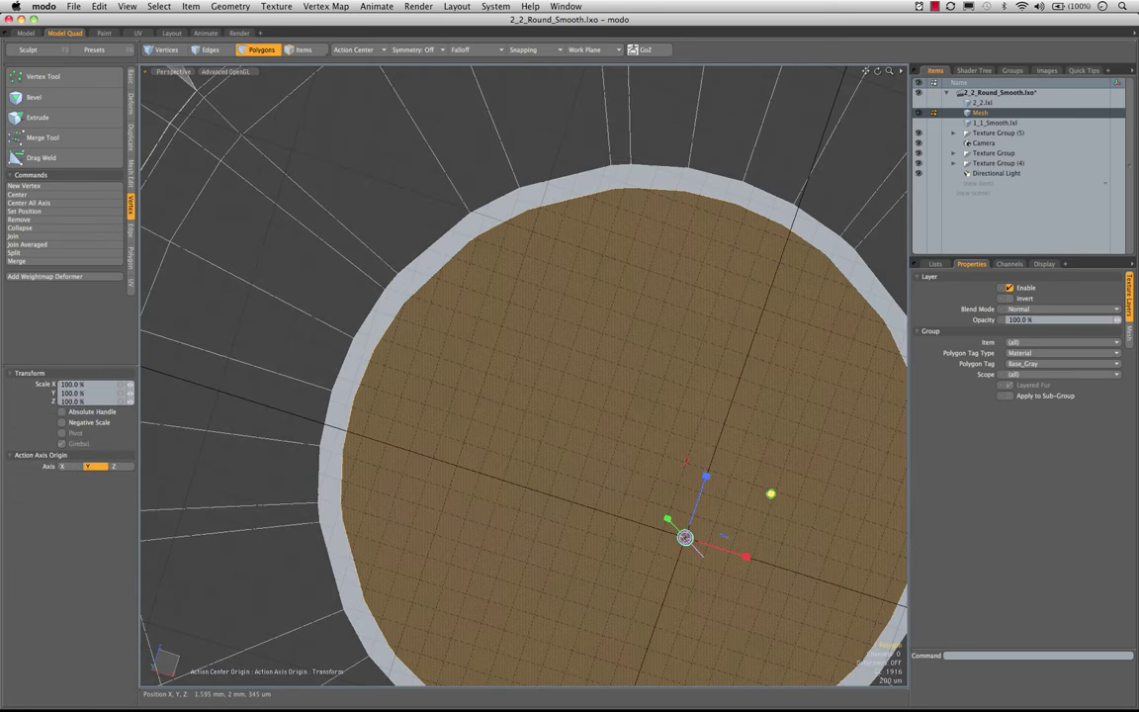
mouse_move(771, 493)
left_mouse_down()
mouse_move(738, 493)
mouse_move(763, 493)
left_mouse_up()
left_click_drag(693, 444, 668, 450, "alt")
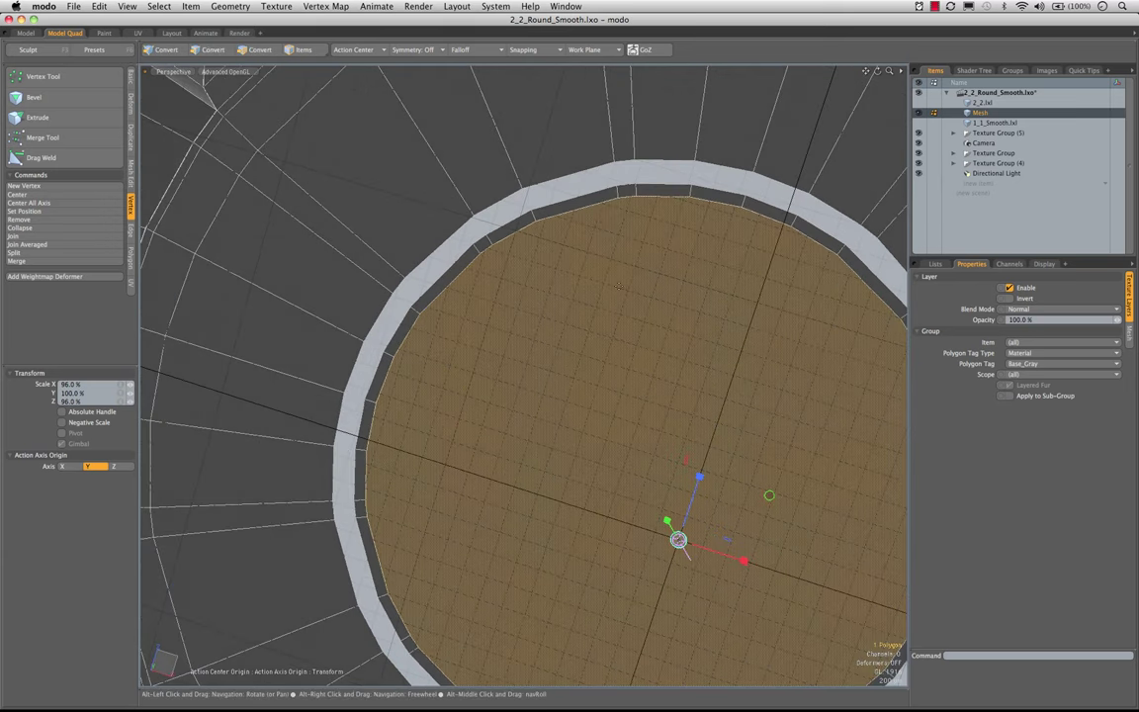
- Rotate four evenly spaced short edges of the disc's thin ring by -13.5° about Y around the origin
key("space")
key("space")
key("space")
left_click(619, 191)
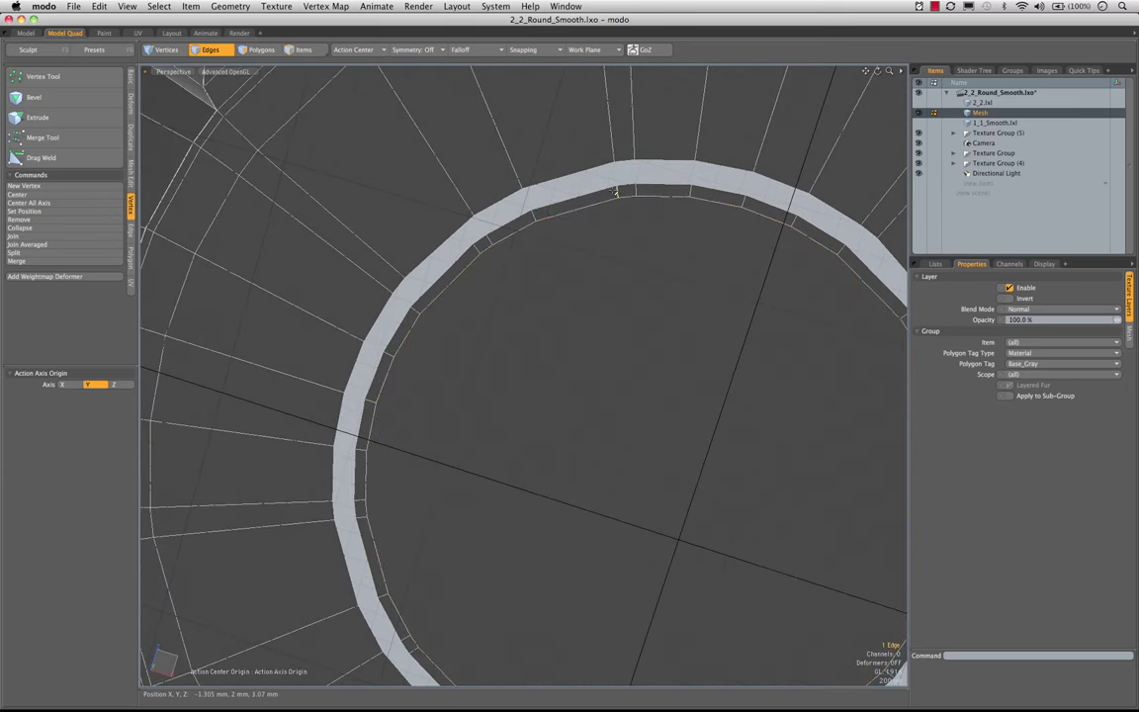
left_click_drag(689, 259, 562, 202, "alt+shift")
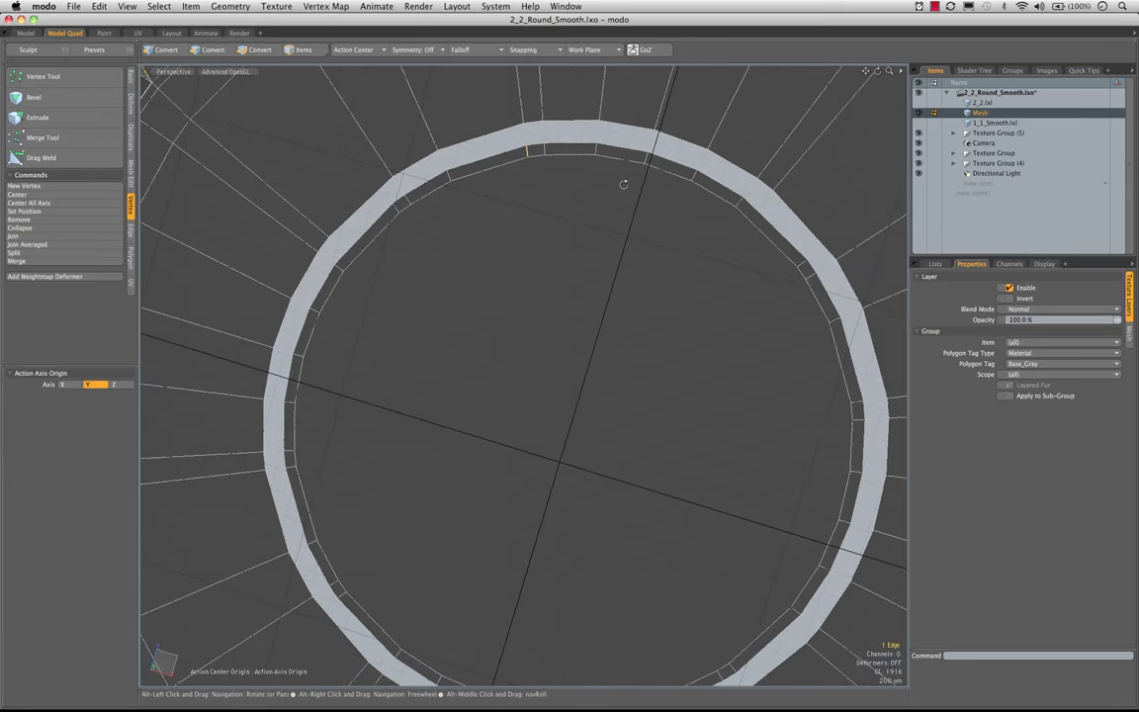
left_click(856, 405, "shift")
left_click_drag(682, 544, 682, 384, "alt+shift")
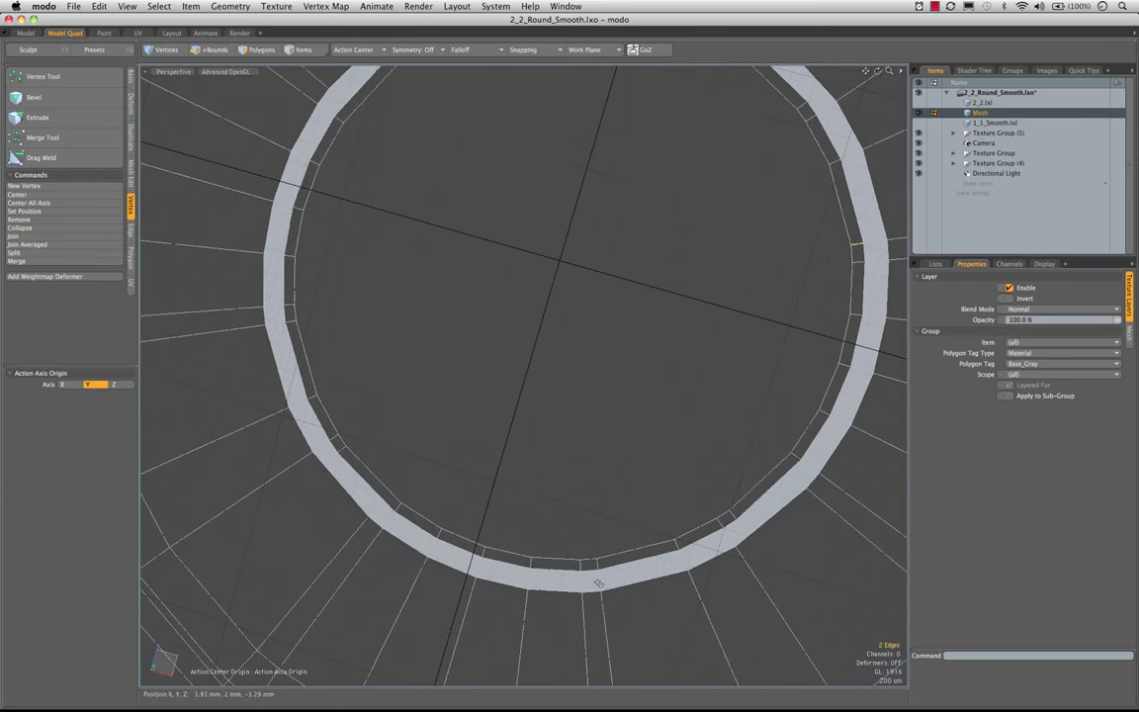
left_click_drag(539, 493, 570, 502, "alt+shift")
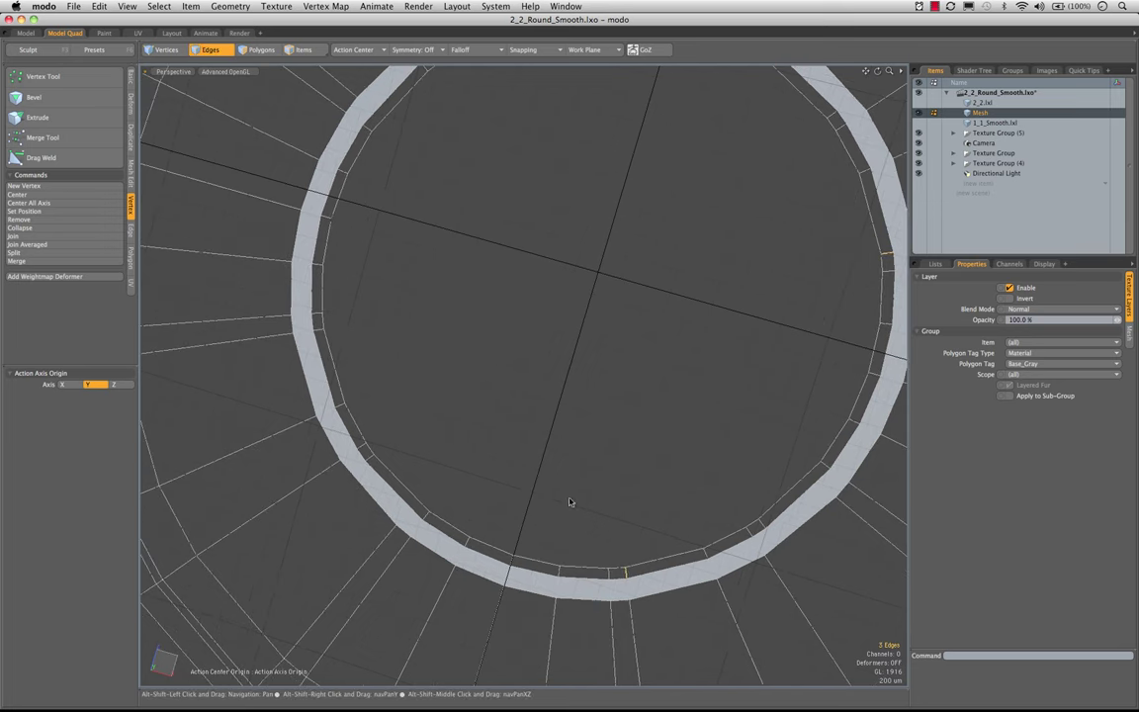
left_click_drag(686, 460, 640, 388, "ctrl+alt")
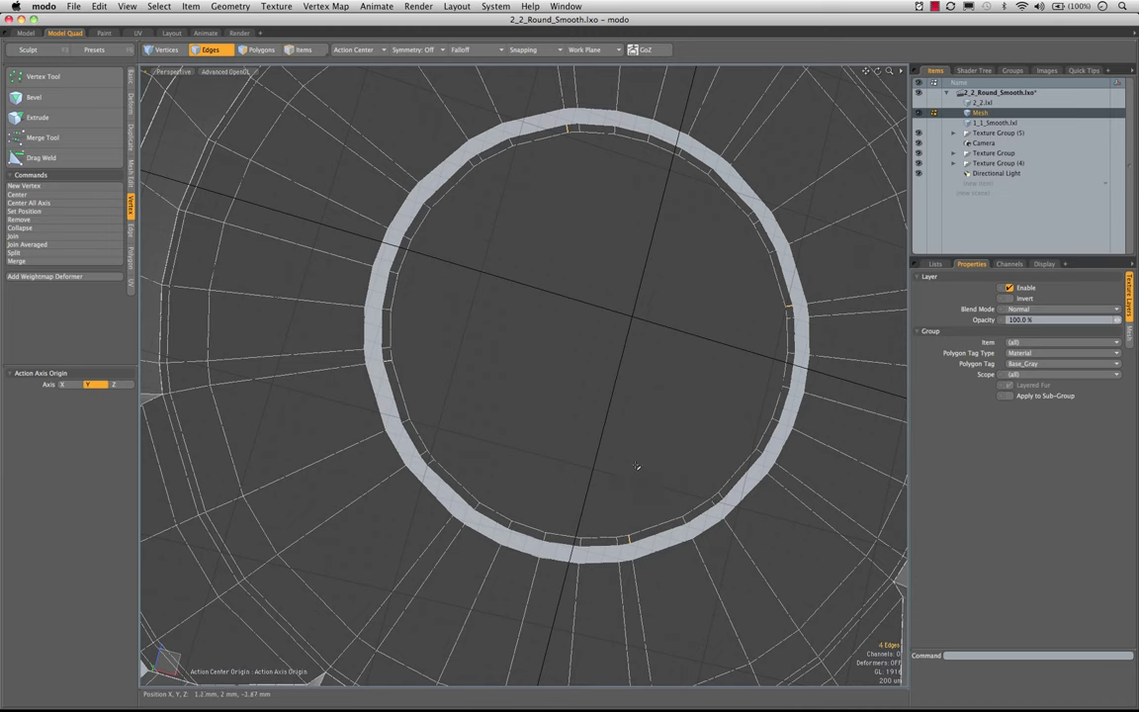
key("e")
left_click(365, 51)
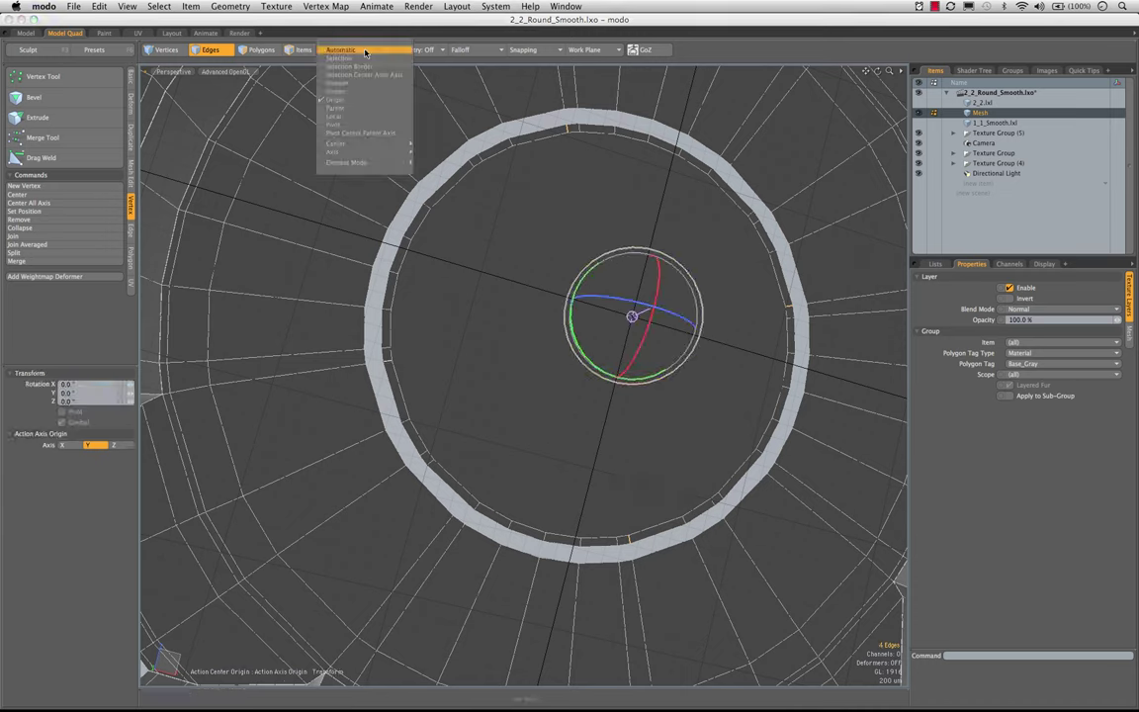
left_click(452, 26)
left_click_drag(535, 348, 579, 347, "alt")
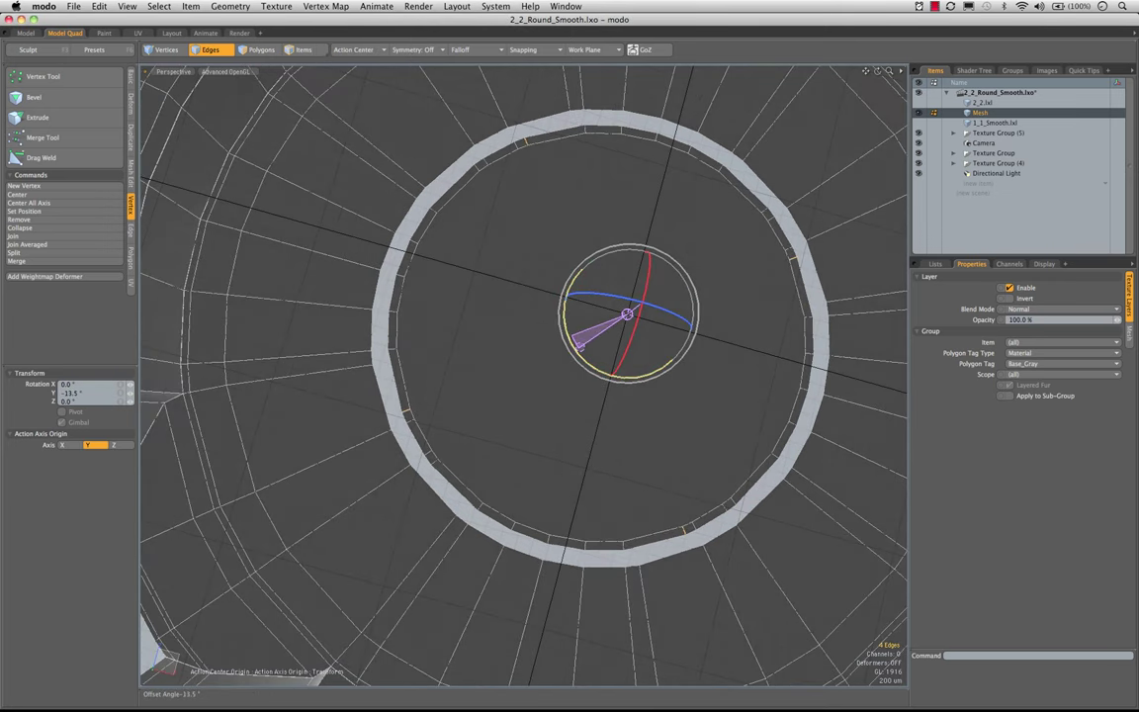
left_click_drag(548, 252, 613, 329, "alt")
key("space")
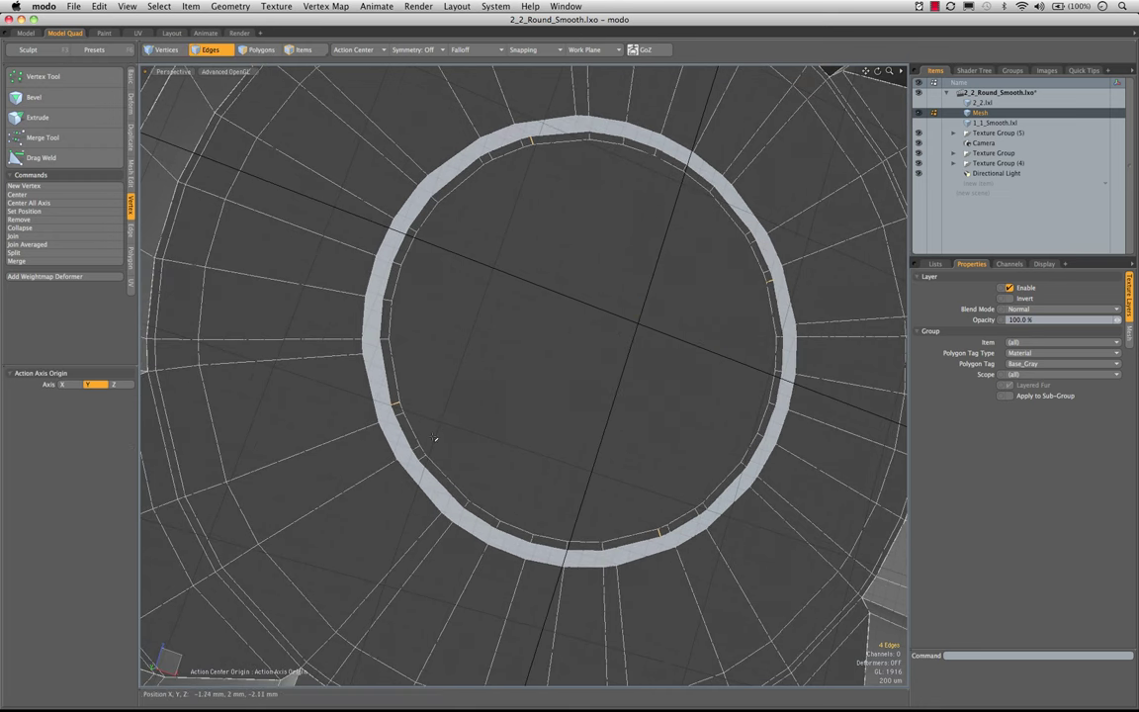
- Delete the large polygon inside the thin ring, leaving the center open
key("3")
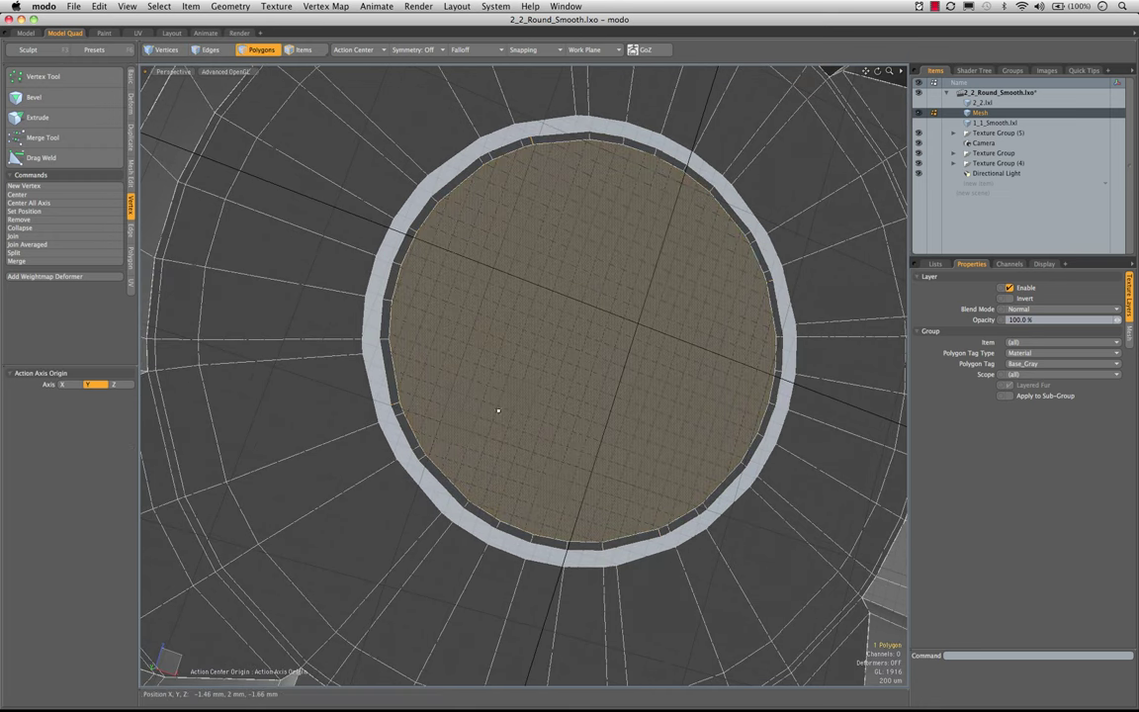
mouse_move(498, 410)
left_mouse_down("alt")
mouse_move(451, 374)
mouse_move(550, 394)
mouse_move(506, 411)
left_mouse_up("alt")
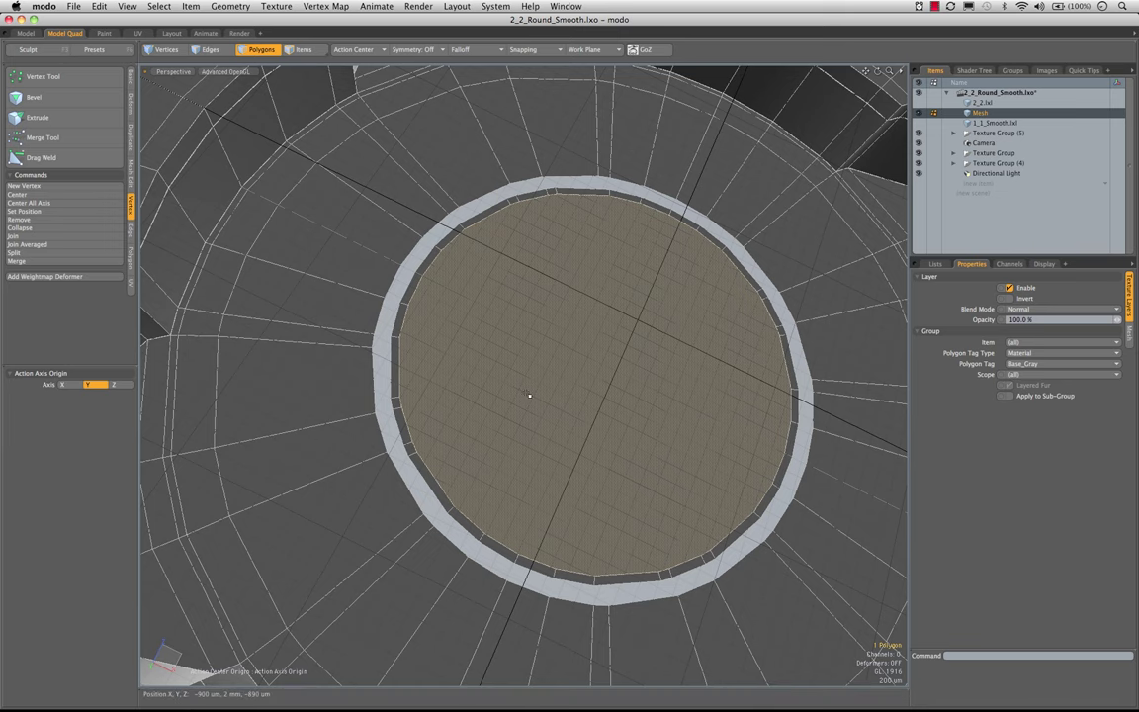
key("Delete")
left_click_drag(569, 427, 570, 456, "alt")
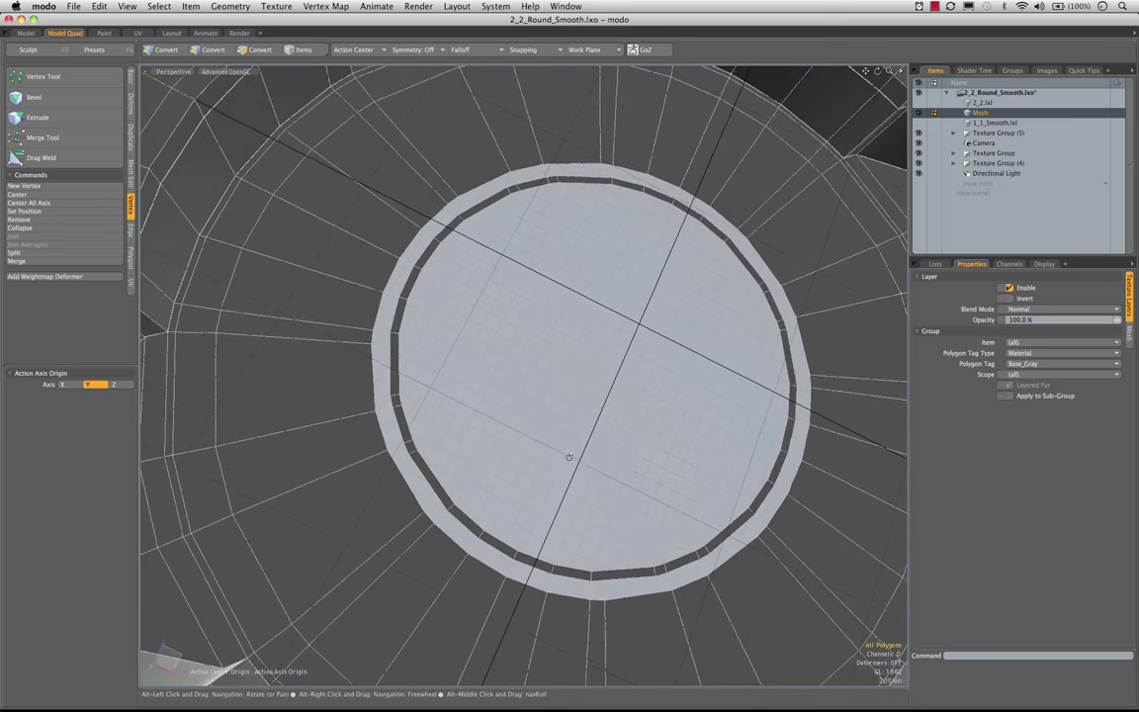
- Bridge two opposite groups of three inner edges of the thin ring to form a bar across the central opening
key("2")
left_click(403, 400)
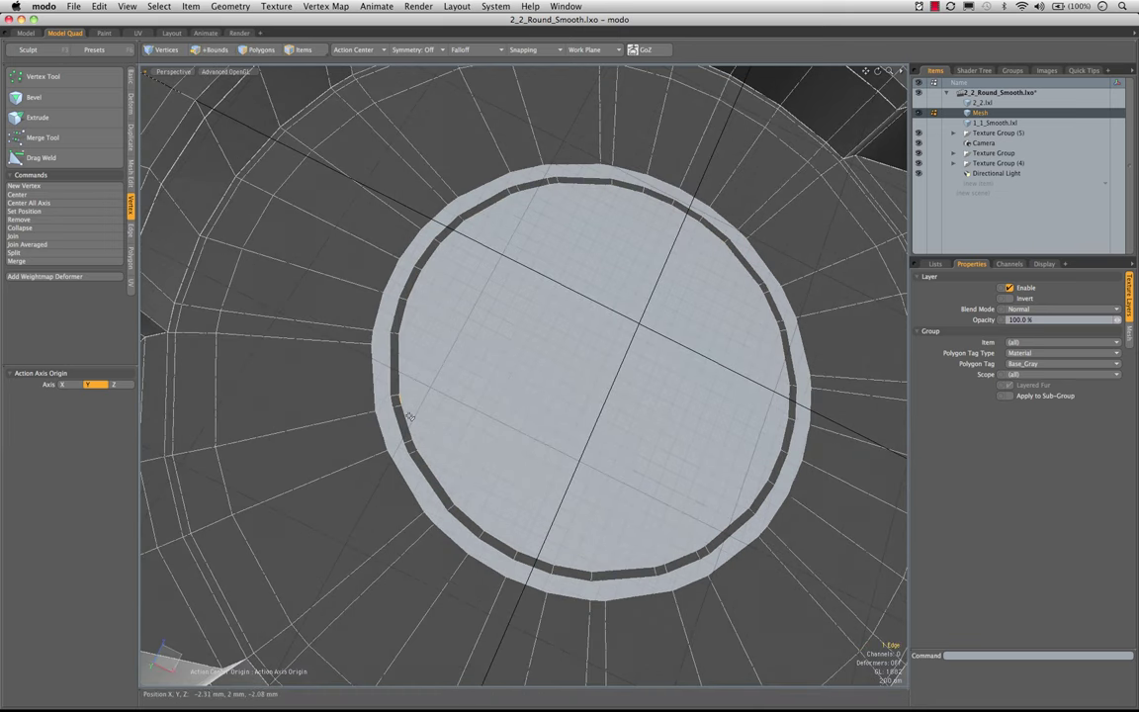
left_click(406, 415, "shift")
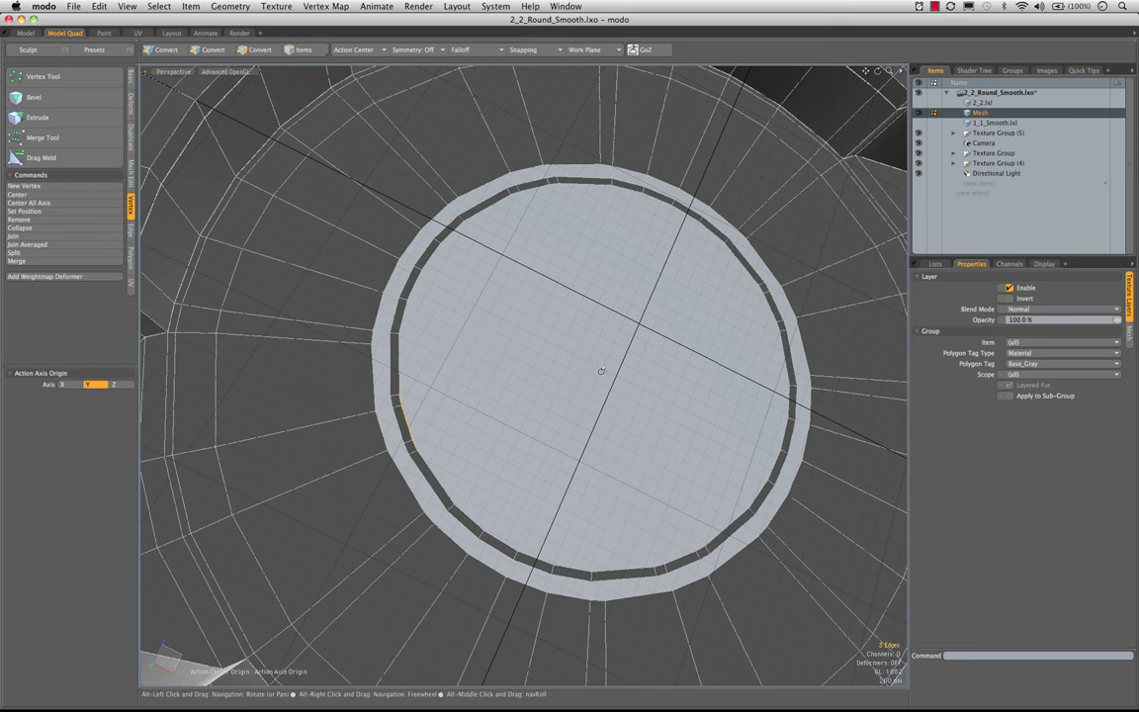
left_click_drag(600, 371, 603, 413, "alt")
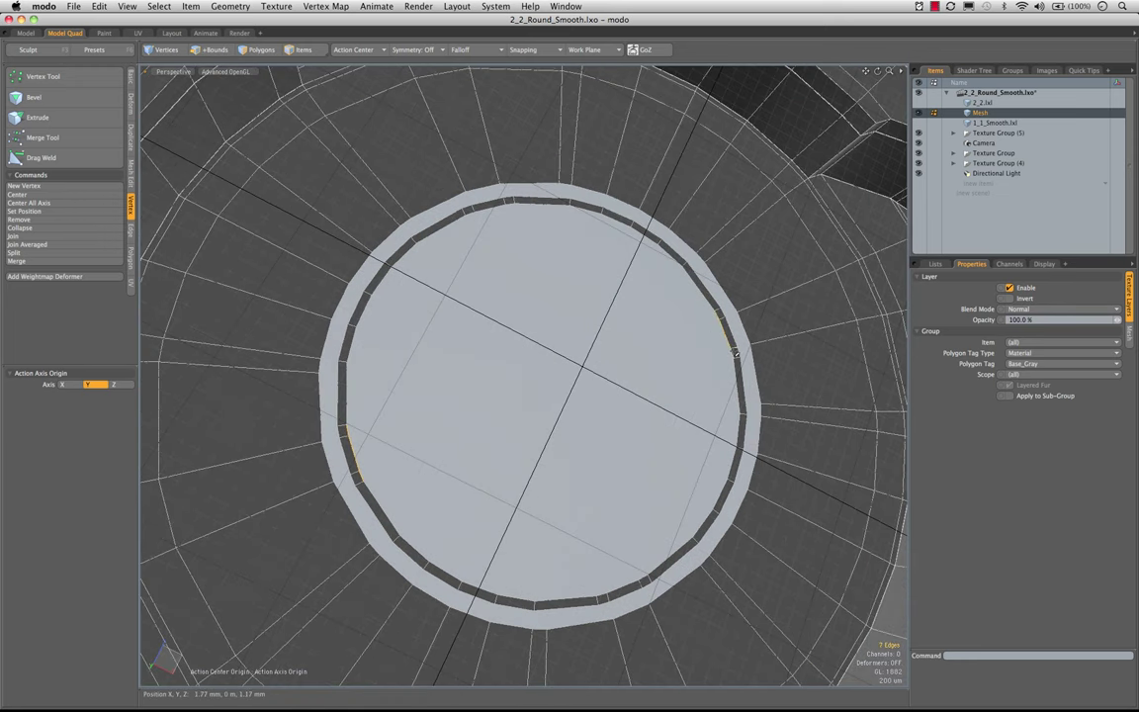
left_click(734, 350, "ctrl")
left_click_drag(692, 362, 576, 388, "alt")
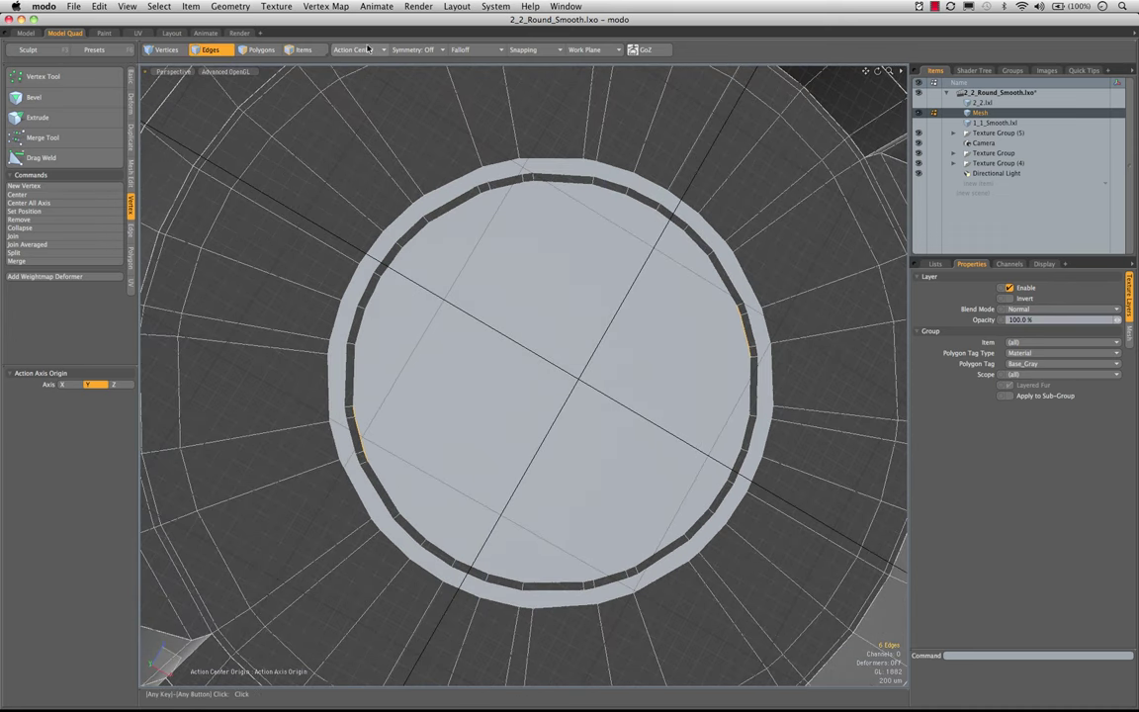
left_click(130, 230)
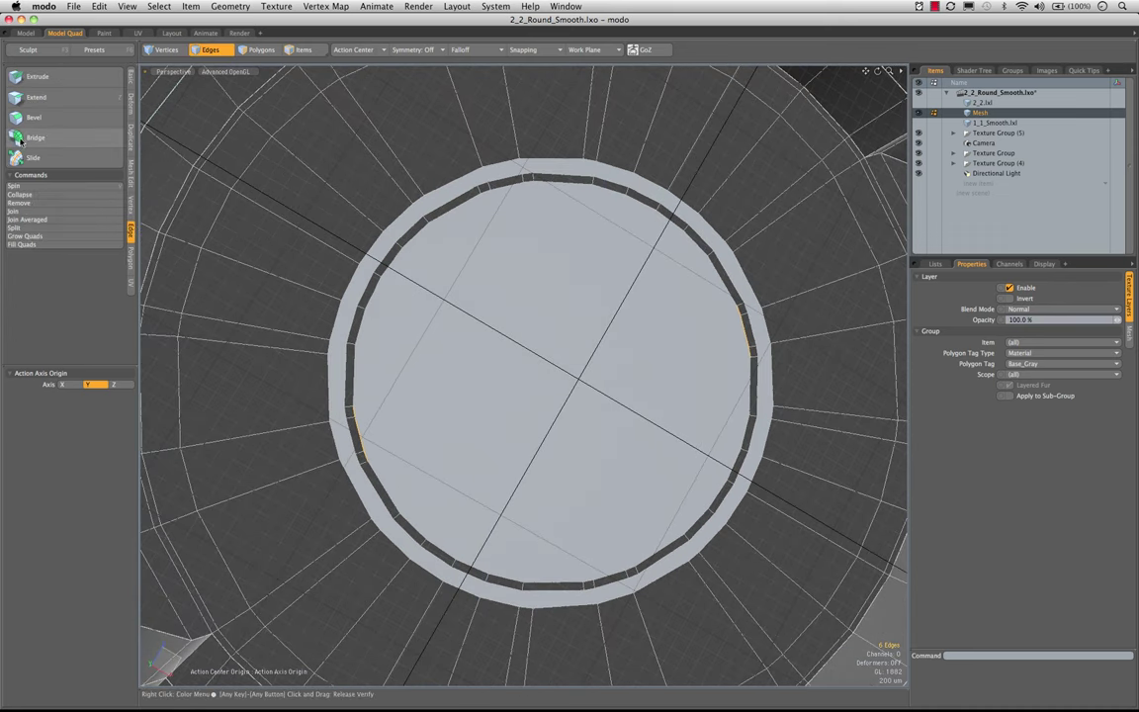
left_click(19, 142)
left_click(449, 272)
left_click_drag(450, 272, 511, 154, "alt")
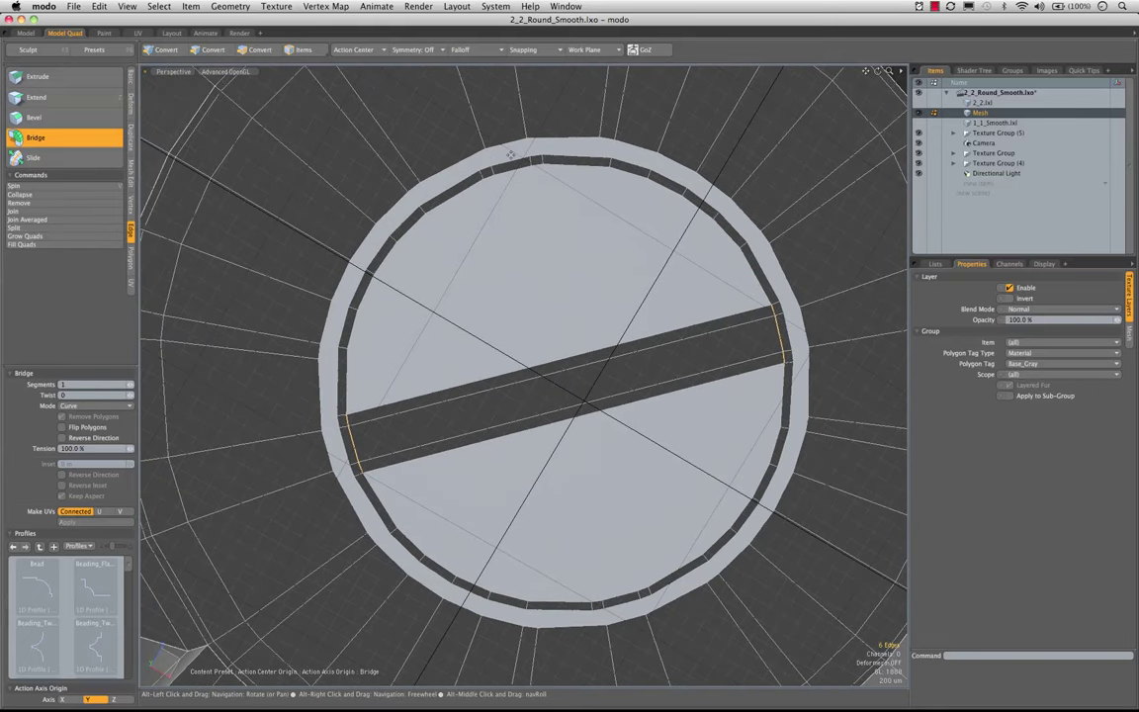
key("space")
- Bridge the other two opposite three-edge groups of the thin ring to form a second bar crossing the first
left_click(491, 181)
left_click(524, 177, "shift")
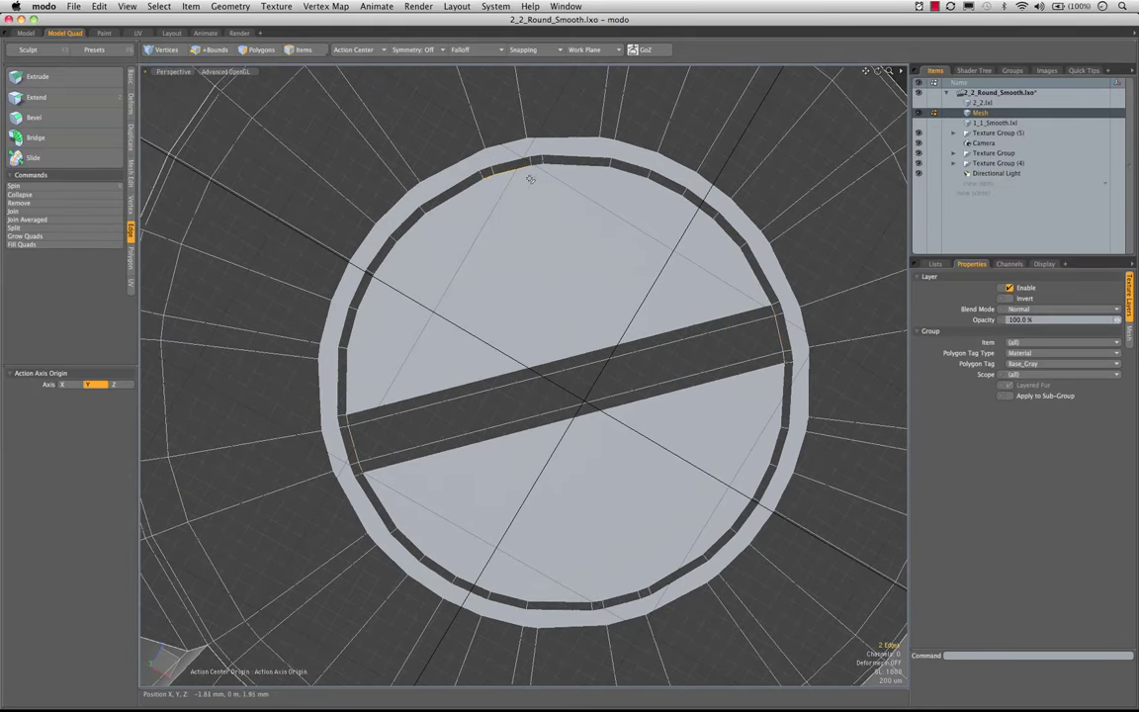
left_click_drag(525, 432, 515, 350, "alt+shift")
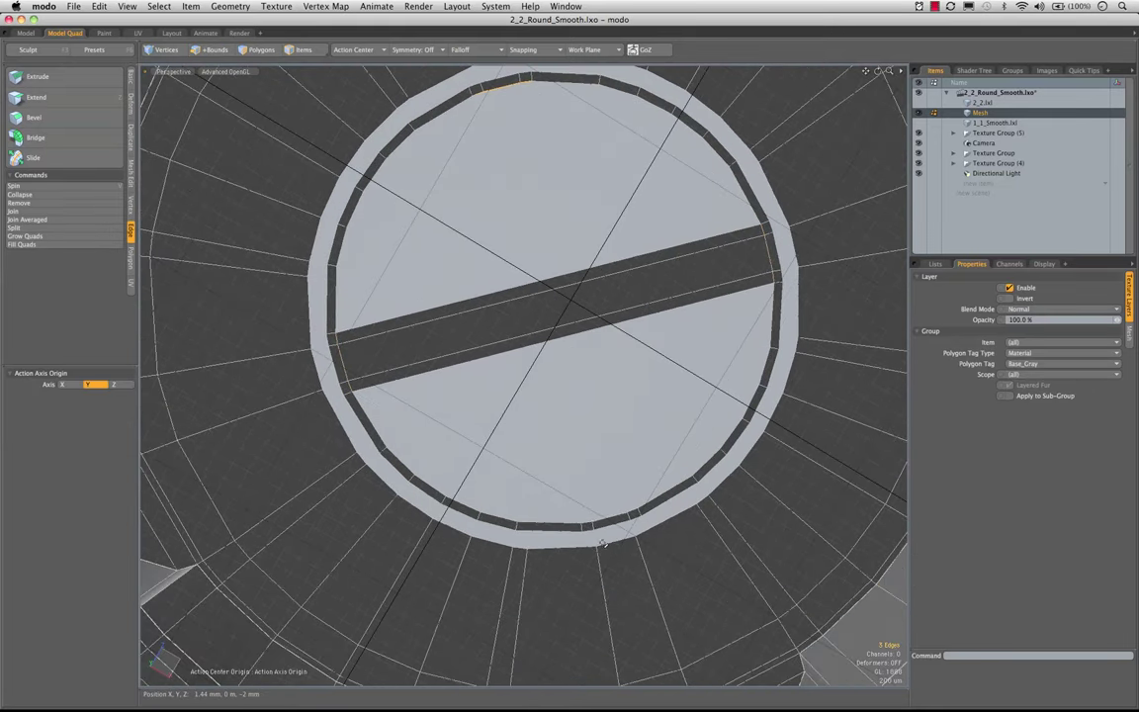
left_click(630, 514, "shift")
left_click(588, 523, "shift")
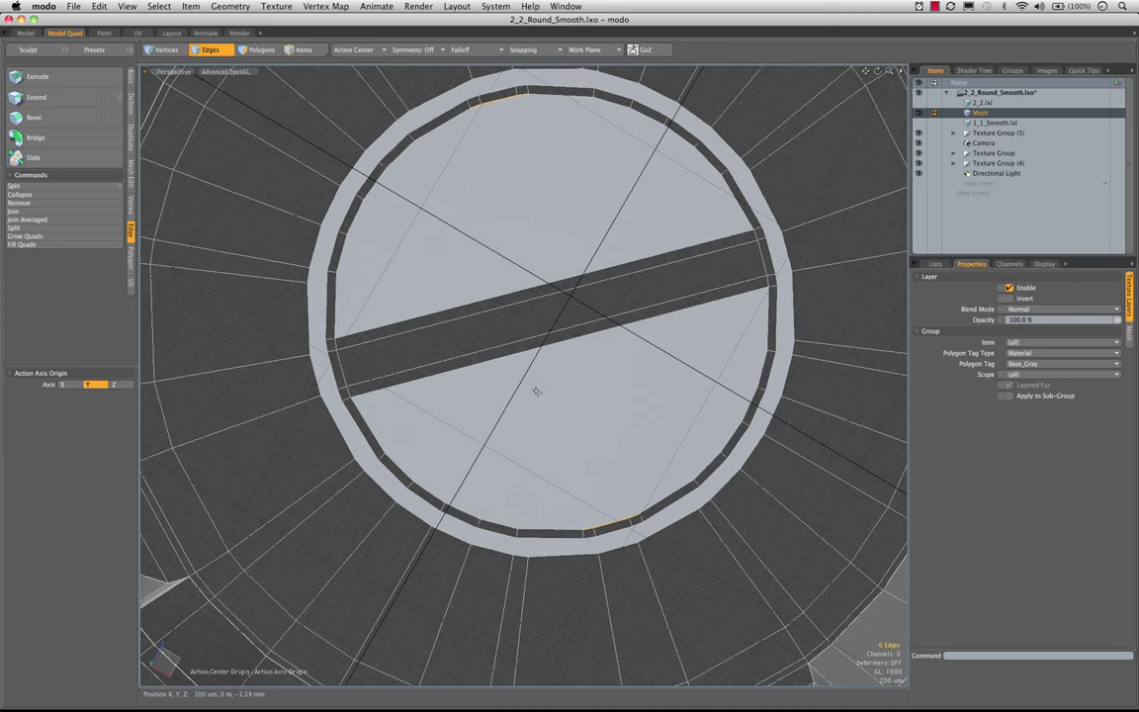
left_click(28, 139)
left_click(393, 312)
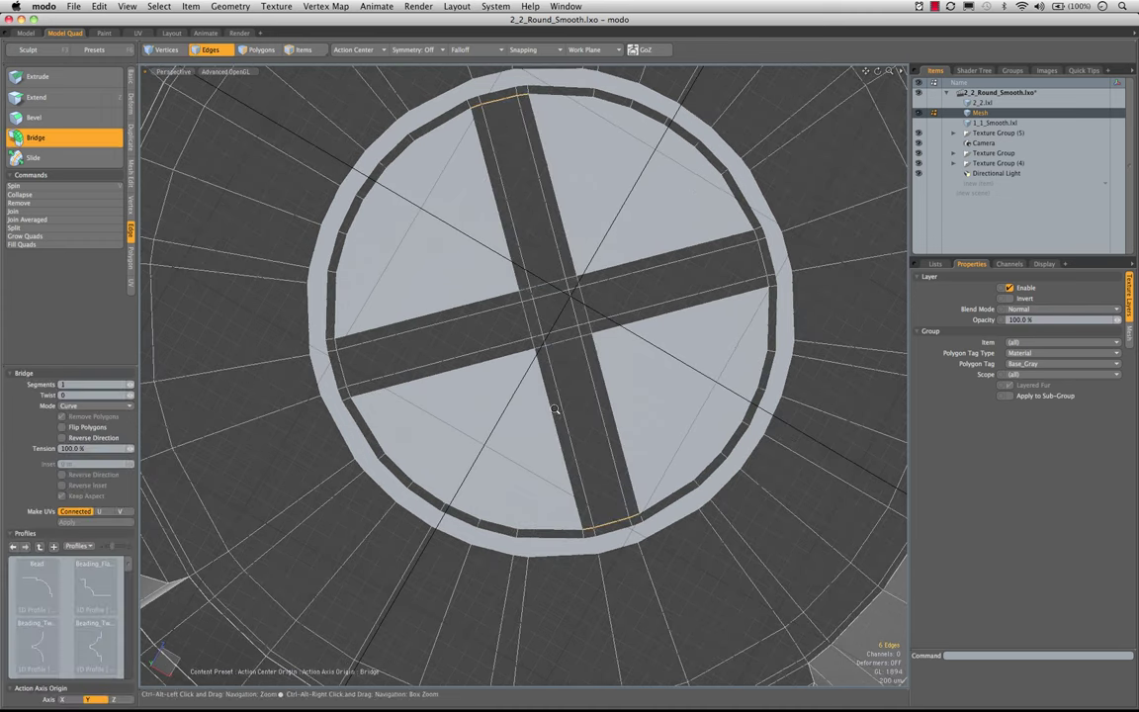
left_click_drag(584, 363, 594, 407, "alt")
key("space")
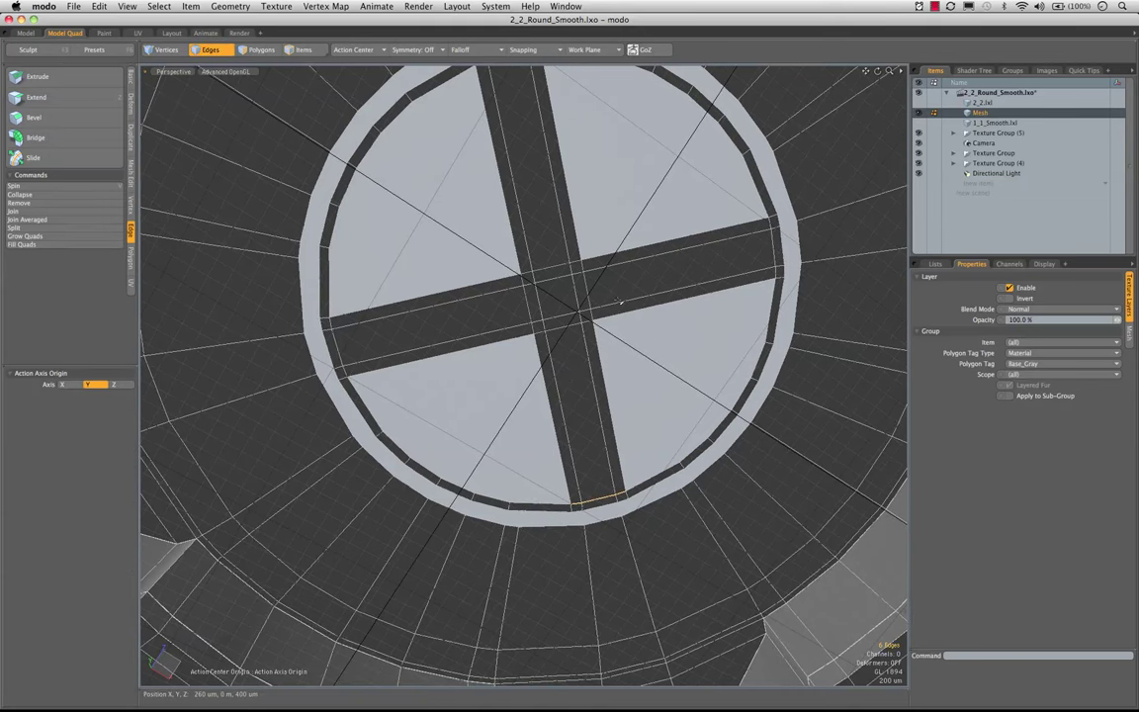
- Loop Slice the first bar crosswise with two symmetric cuts at 43% around the crossing
key("space")
left_click_drag(625, 309, 625, 291)
key("alt+c")
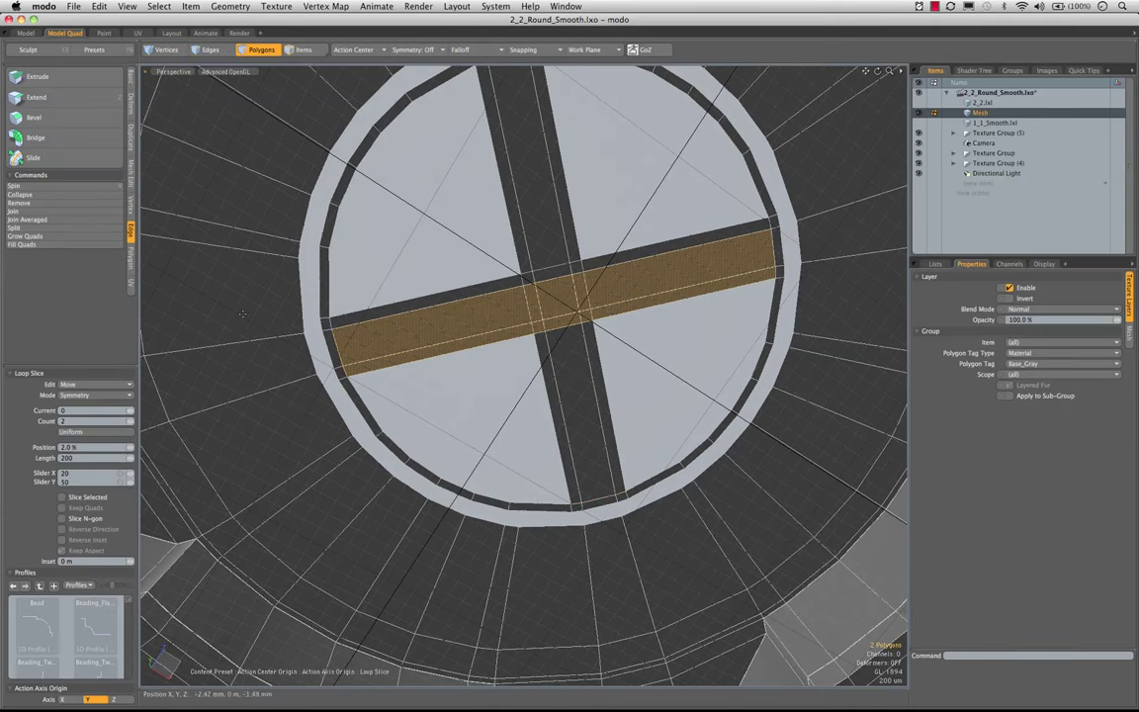
left_click(361, 317)
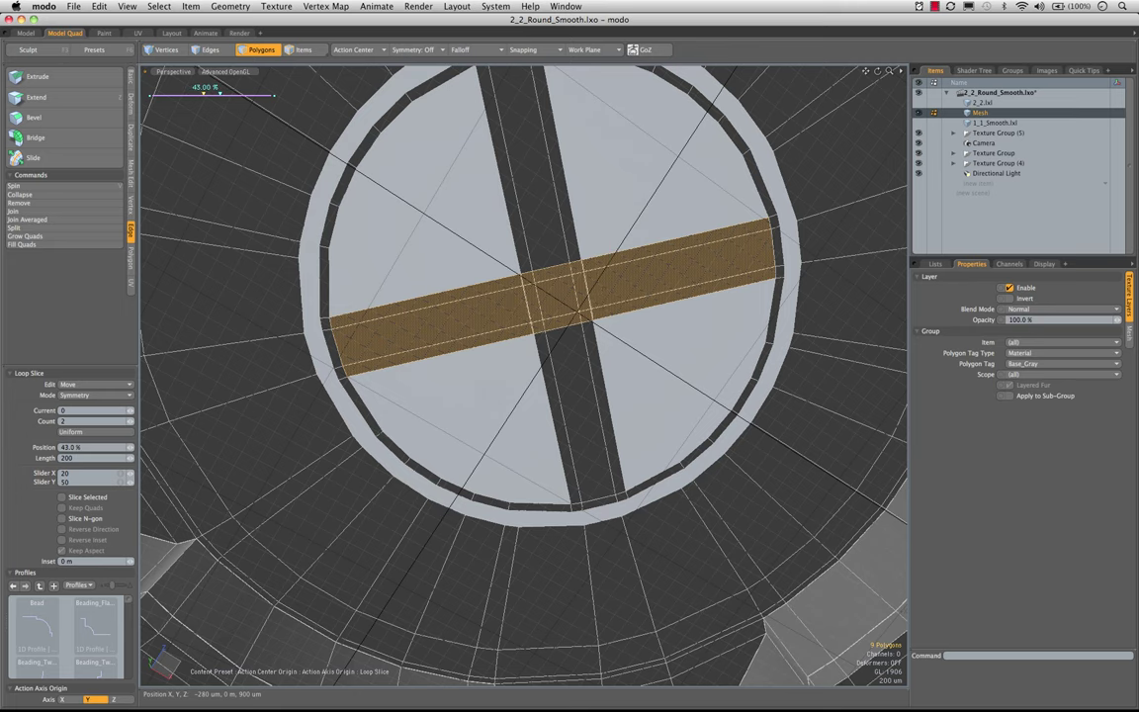
left_click_drag(601, 285, 566, 256, "alt")
scroll(554, 278, "up", 5)
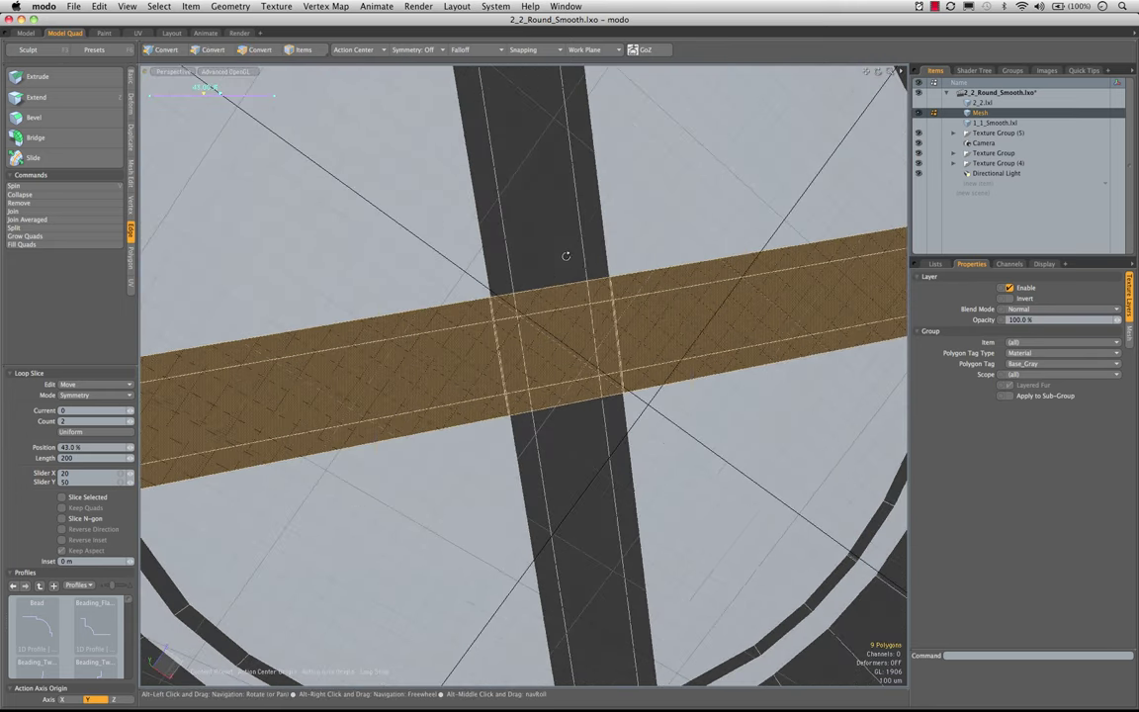
key("space")
- Loop Slice the second bar crosswise with two symmetric cuts at the same 43% position
left_click_drag(497, 249, 529, 254)
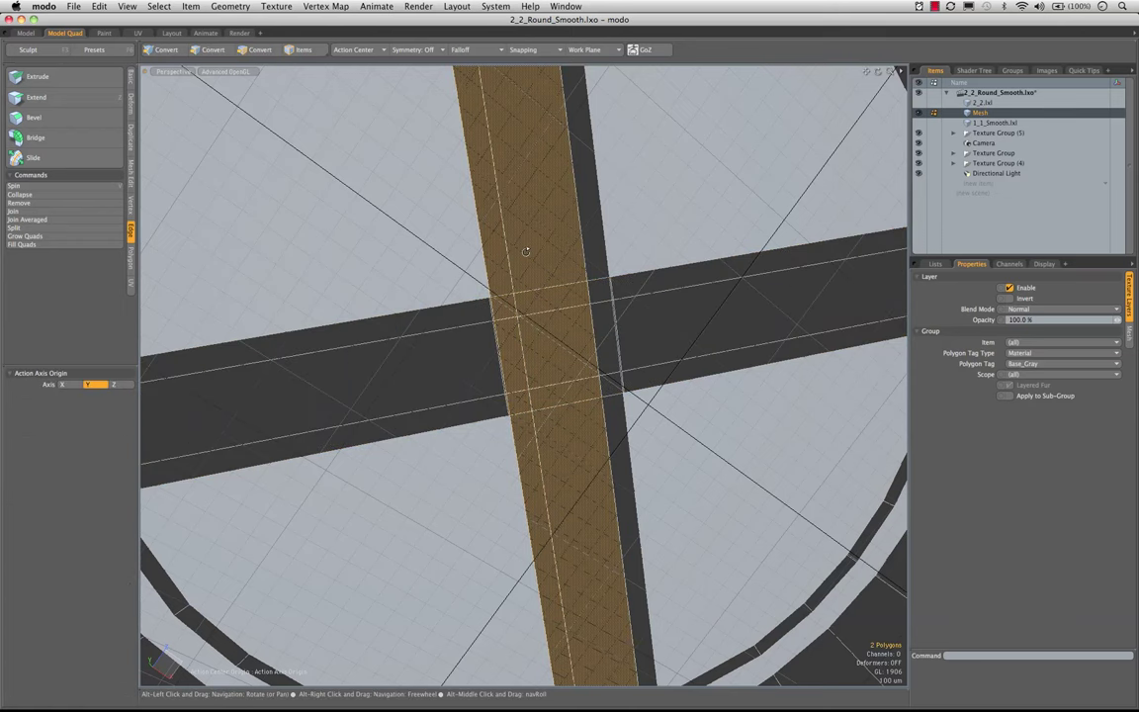
key("alt+c")
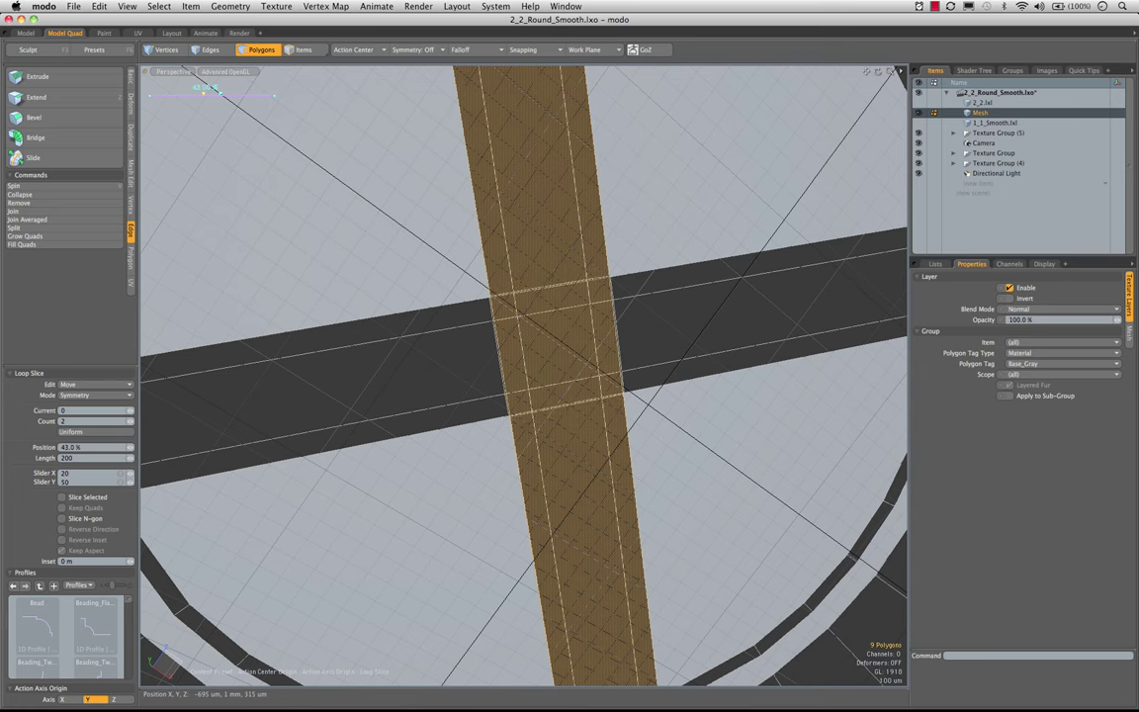
key("space")
- Delete the overlapping polygons of both bars where they cross, leaving a square central hole
left_click_drag(534, 262, 544, 363, "alt")
left_click(551, 327)
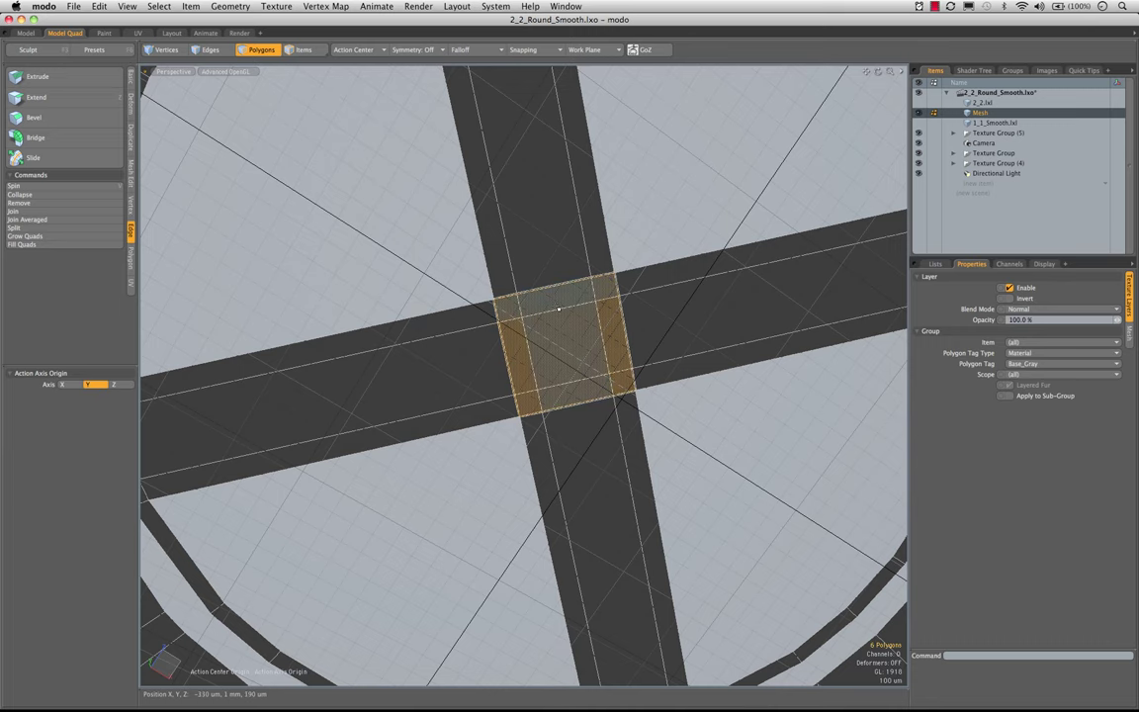
key("Delete")
left_click_drag(557, 309, 610, 302, "alt")
- Examine how the ends of the two bars meet at a corner of the square hole and inspect the corner vertices
scroll(524, 380, "up", 3)
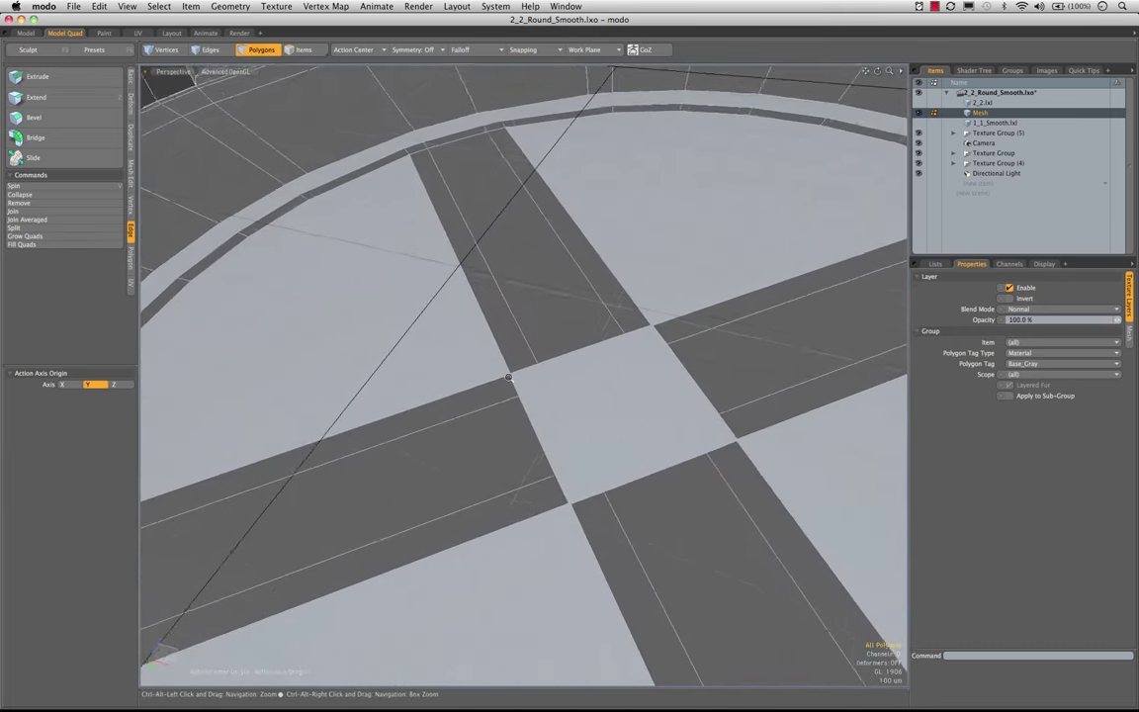
scroll(518, 361, "down", 3)
left_click_drag(518, 361, 601, 386, "alt")
scroll(576, 365, "down", 2)
scroll(577, 396, "down", 3)
scroll(593, 392, "up", 3)
scroll(644, 333, "up", 3)
left_click_drag(490, 332, 615, 394, "ctrl+alt")
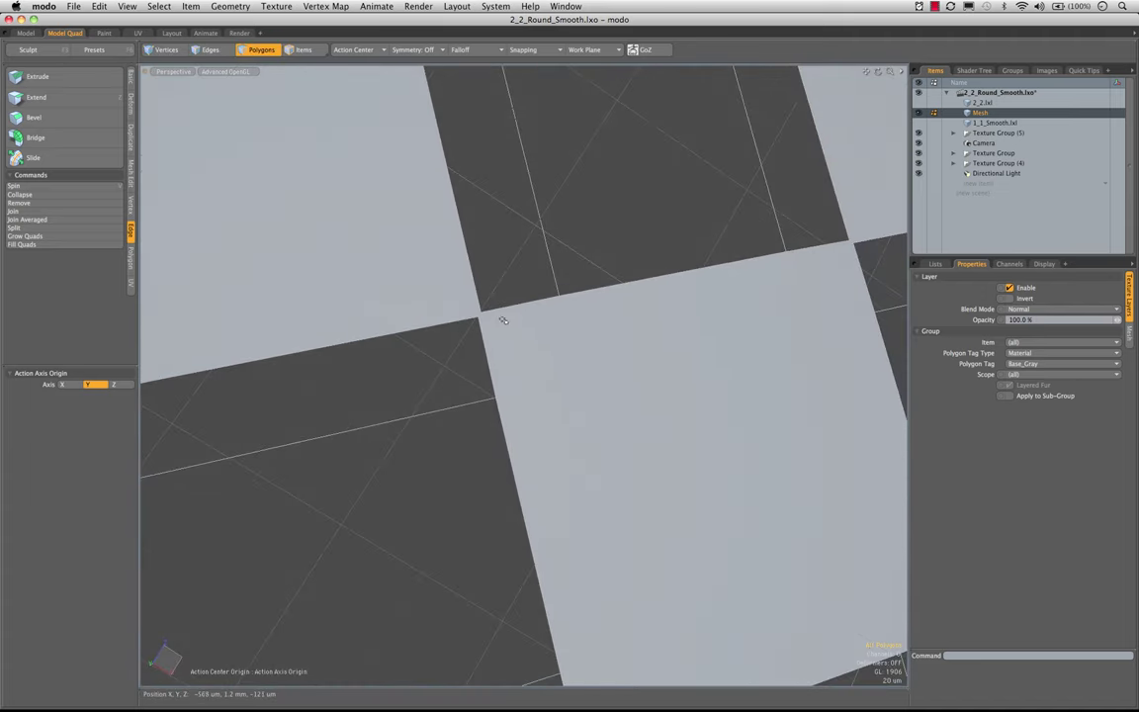
key("space")
key("space")
key("3")
key("1")
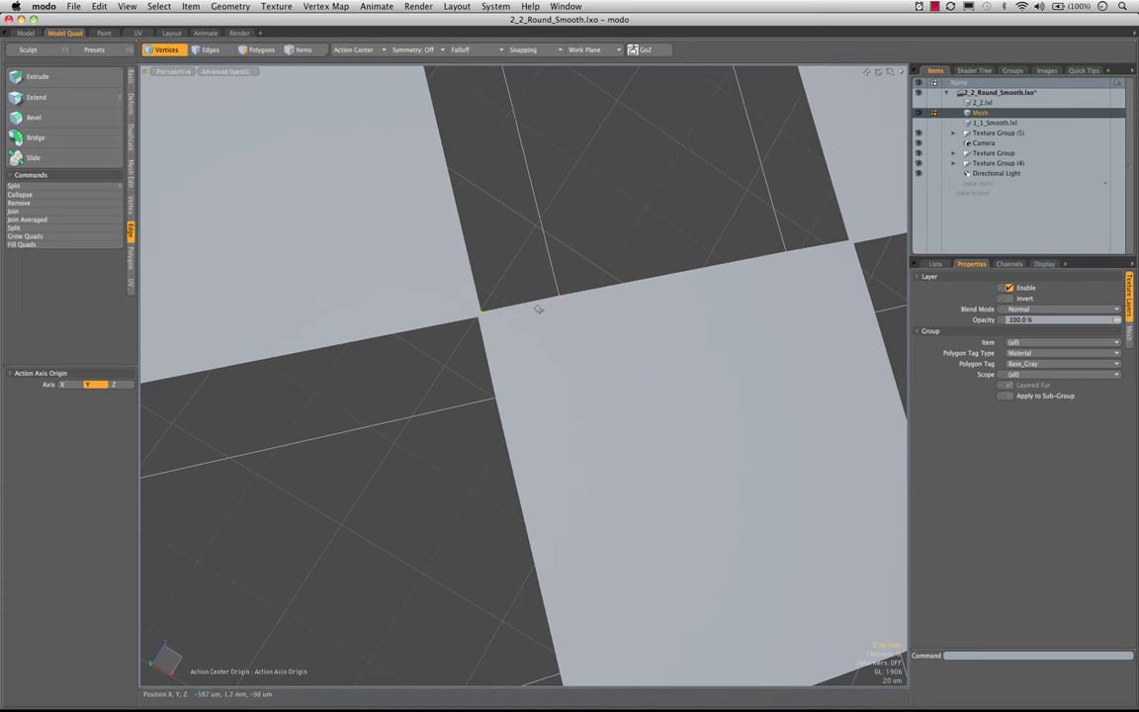
left_click_drag(538, 309, 508, 417, "alt")
left_click_drag(596, 328, 435, 318, "ctrl+alt")
left_click_drag(598, 356, 667, 356, "alt+shift")
left_click_drag(556, 177, 539, 194, "alt")
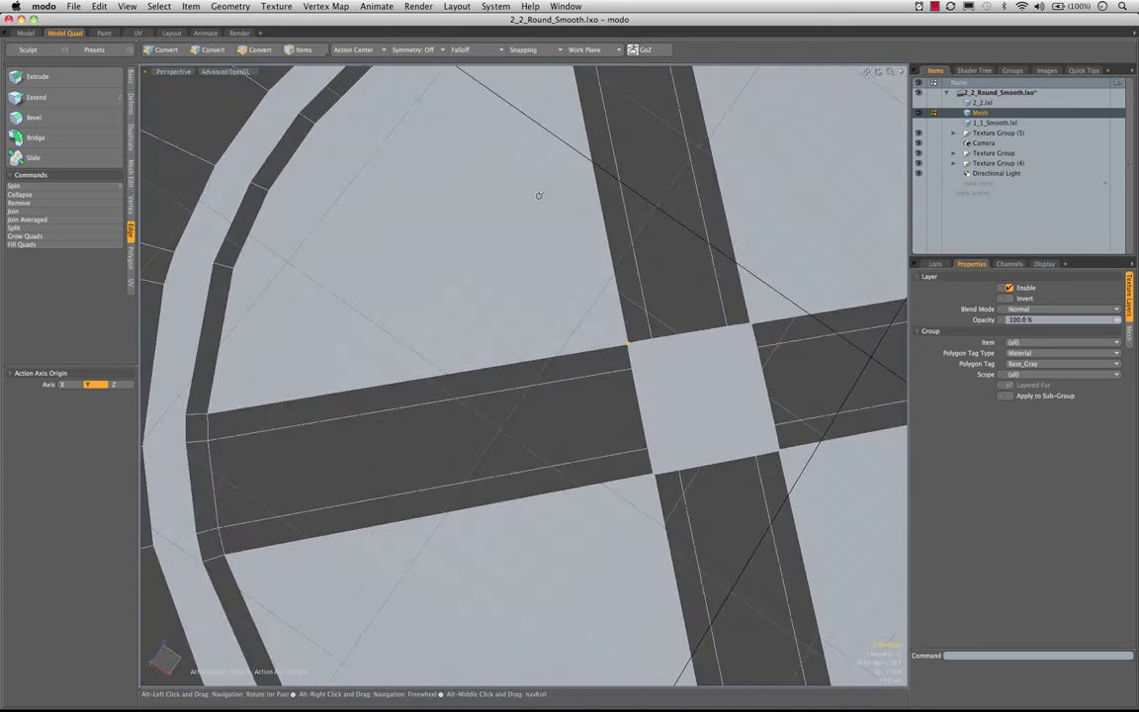
left_click_drag(535, 348, 559, 419, "alt+shift")
left_click_drag(675, 415, 755, 407, "ctrl+alt")
left_click_drag(704, 439, 649, 492, "alt")
left_click_drag(717, 464, 612, 386, "alt+shift")
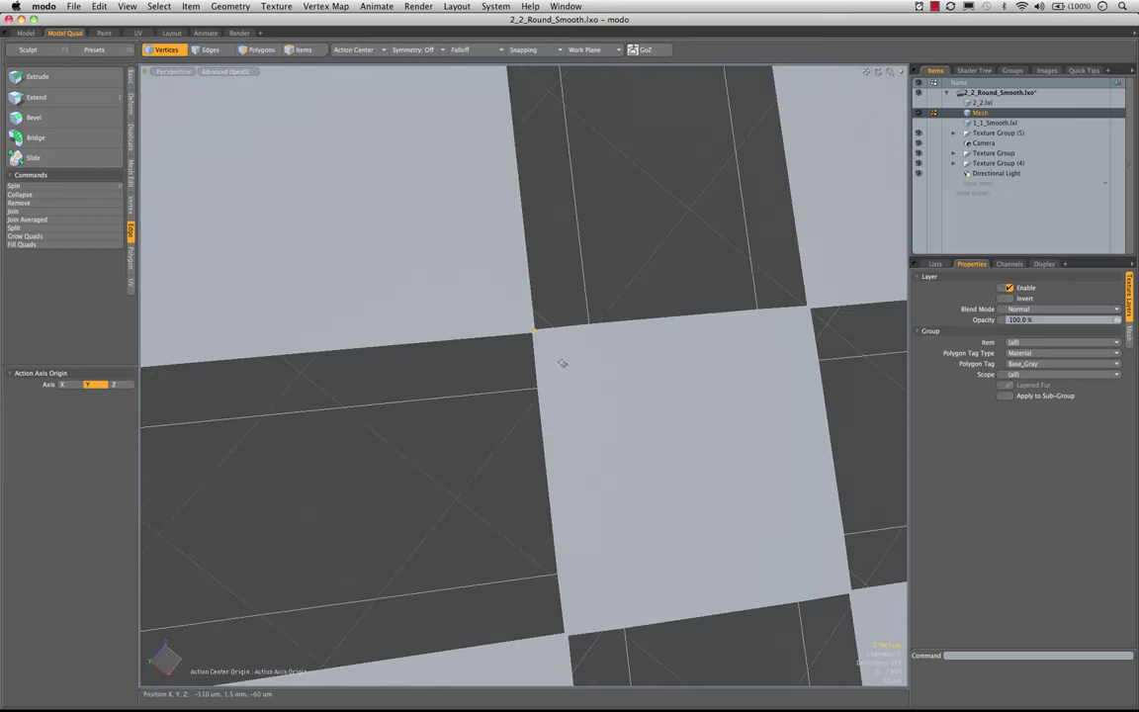
- Try to bridge the two short edges meeting at one corner of the square hole
key("space")
key("space")
key("space")
key("space")
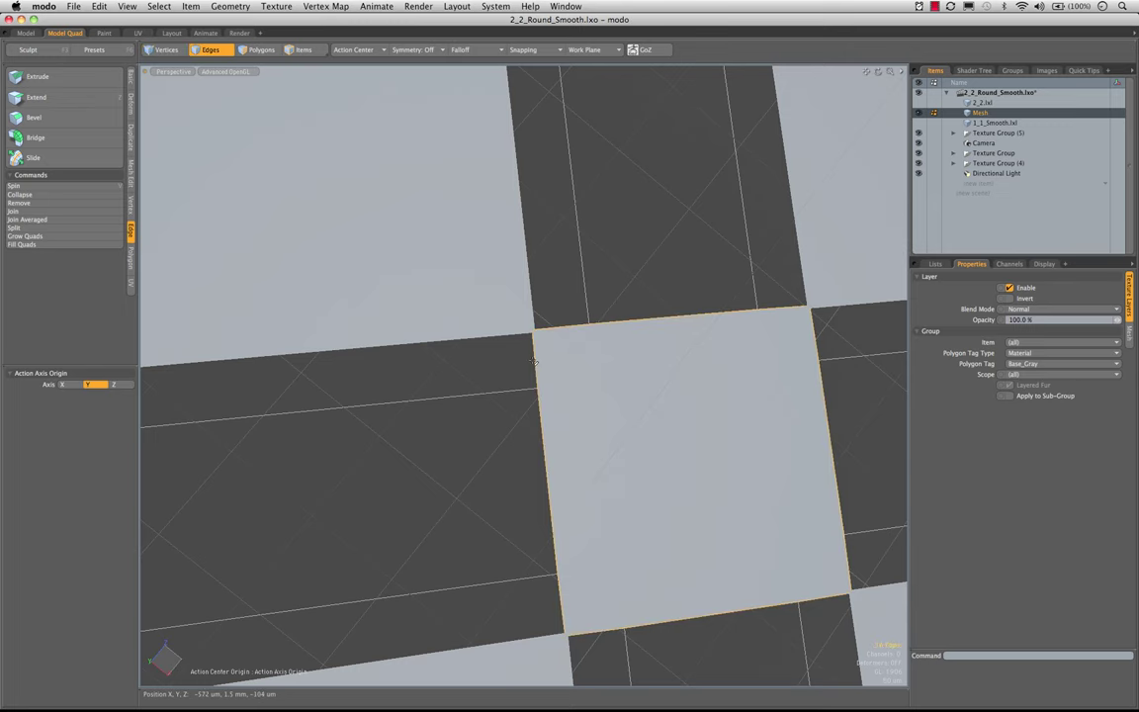
mouse_move(536, 358)
left_mouse_down()
mouse_move(553, 329)
mouse_move(549, 347)
left_mouse_up()
left_click_drag(636, 370, 593, 314, "alt+shift")
left_click(42, 137)
left_click(590, 353)
key("space")
left_click_drag(593, 314, 499, 335, "ctrl+alt")
key("super+z")
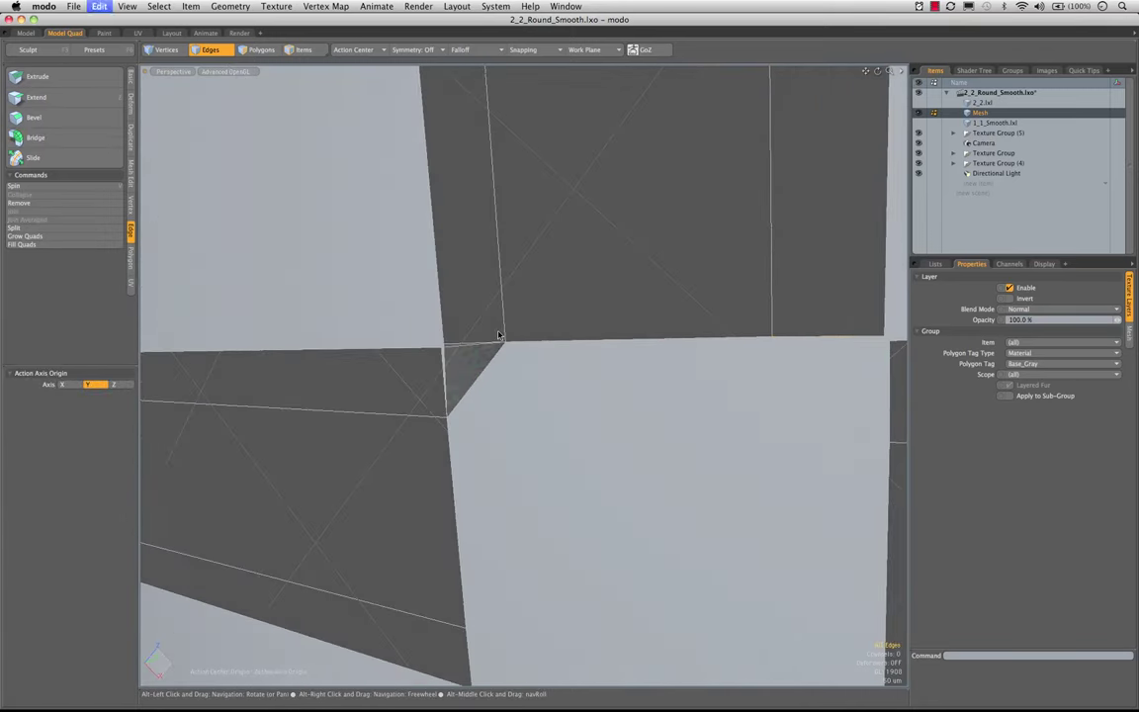
left_click_drag(320, 516, 530, 337, "alt")
key("super+z")
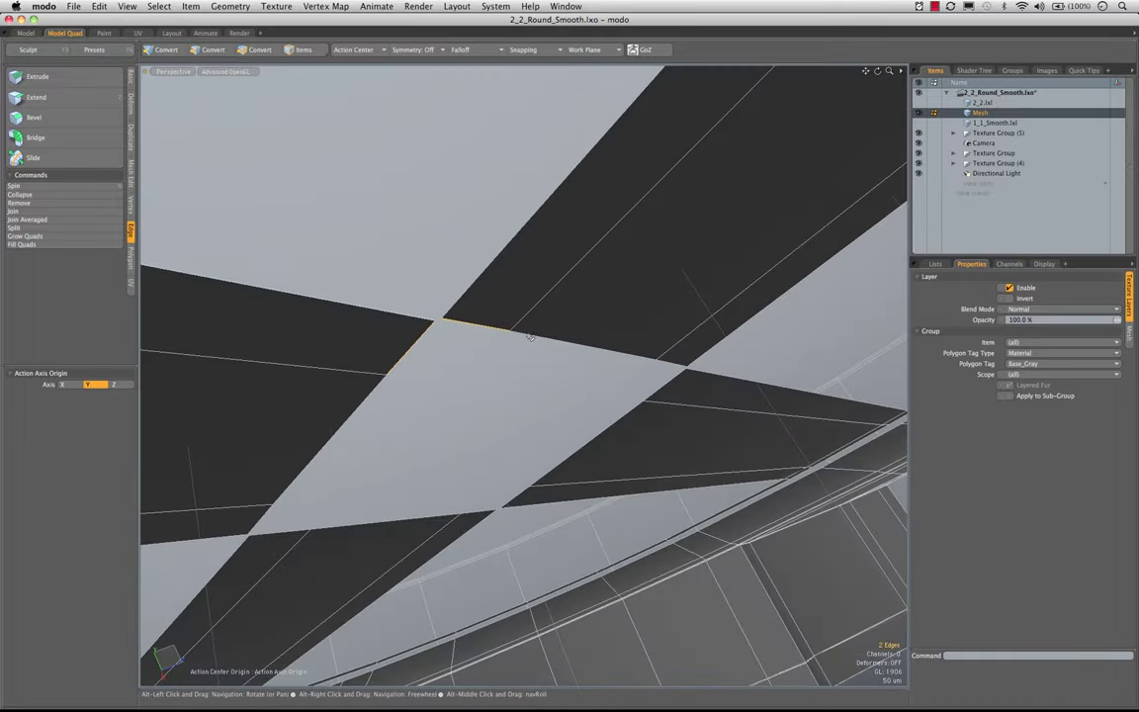
- Bridge the two short edges at the first corner of the central hole with 0 segments and a twist of -1
left_click_drag(592, 276, 465, 281, "alt")
left_click(39, 143)
left_click(418, 362)
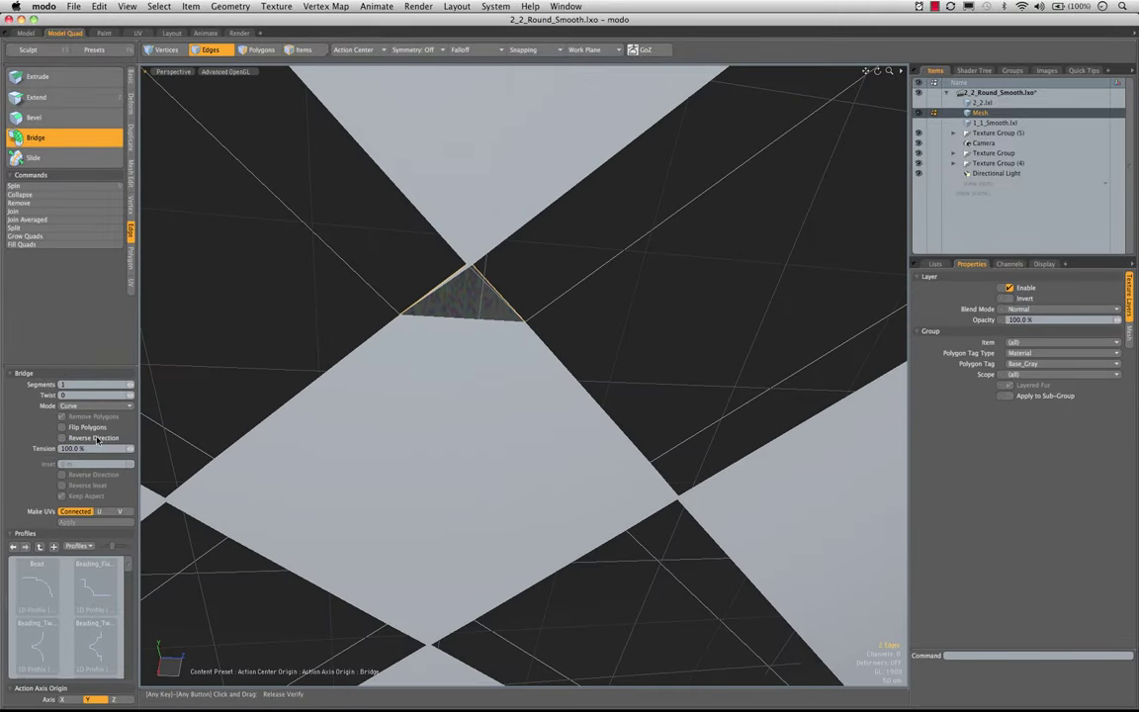
left_click(130, 397)
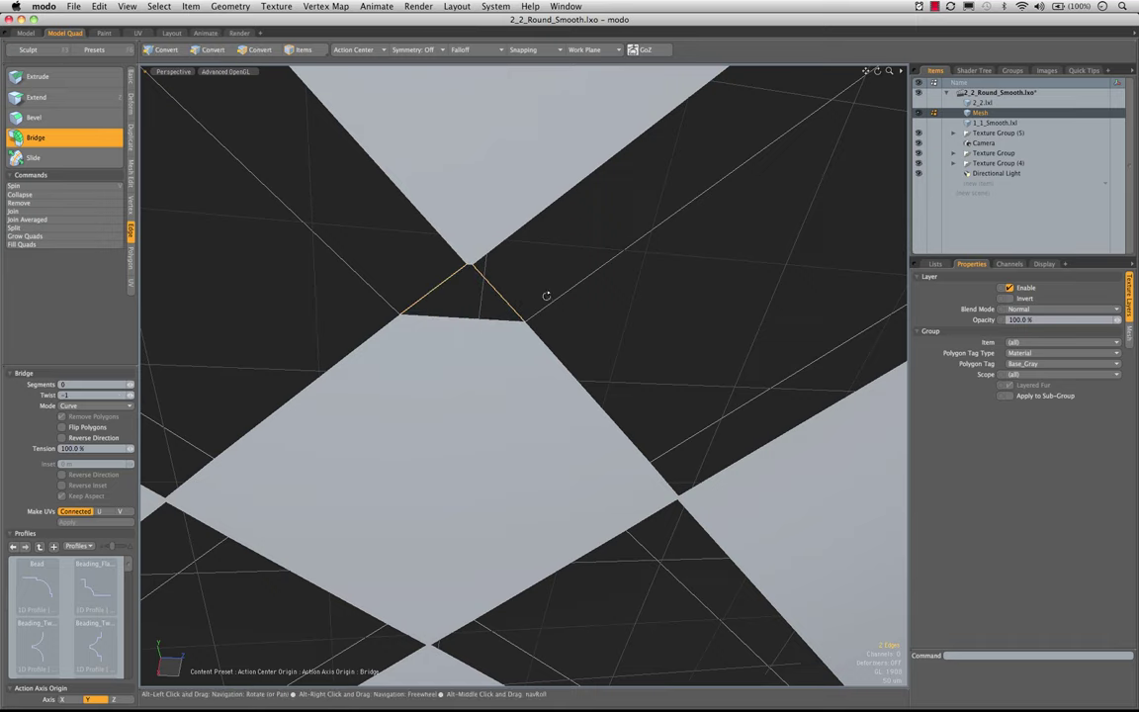
left_click_drag(544, 295, 529, 385, "alt")
key("q")
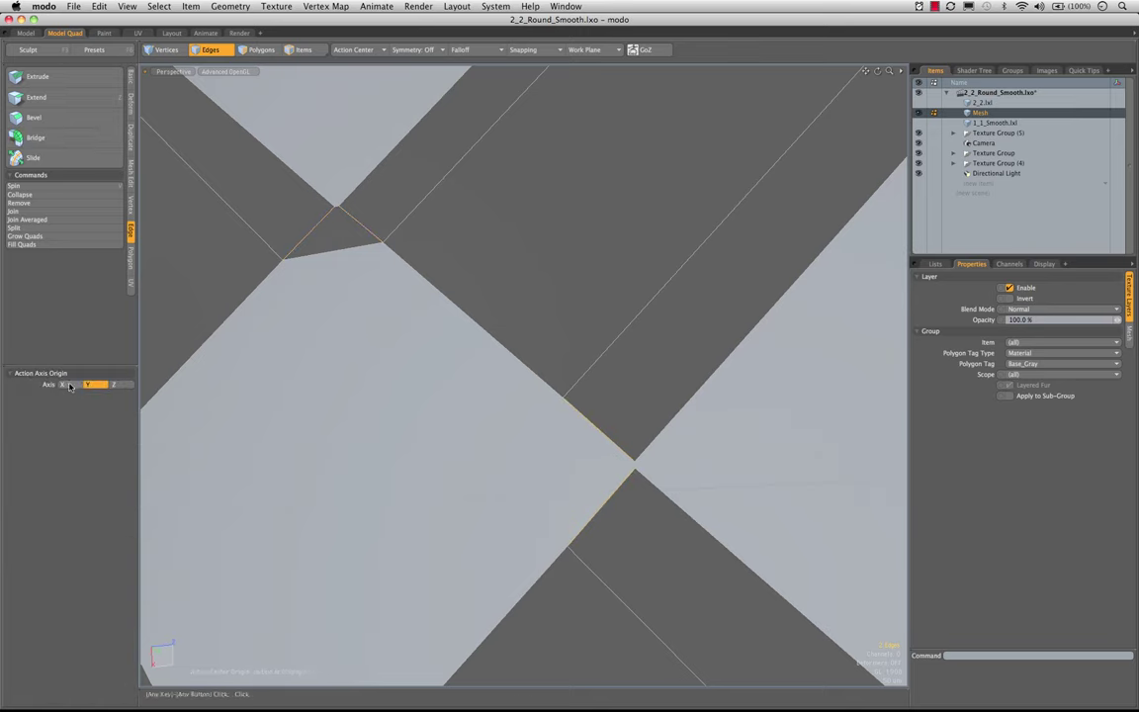
- Bridge the short edge pairs at the other three corners of the central hole with 0 segments and a twist of -1
left_click(31, 139)
left_click(539, 440)
left_click_drag(539, 440, 506, 534, "alt")
key("q")
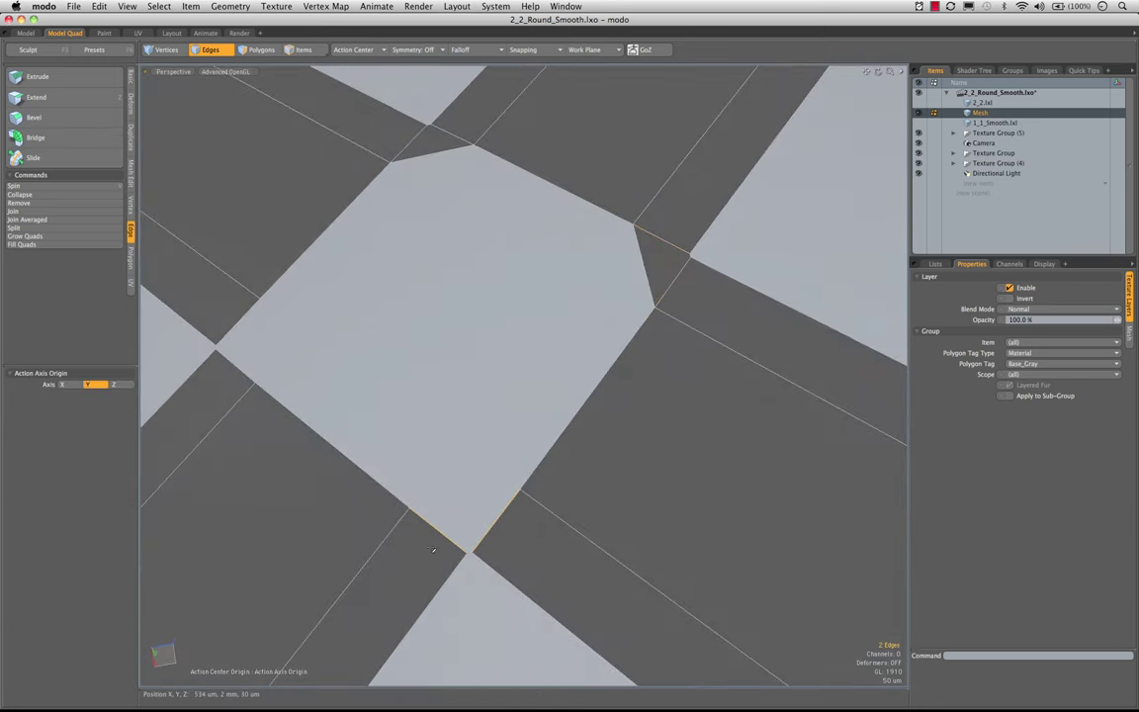
left_click(37, 137)
left_click(442, 405)
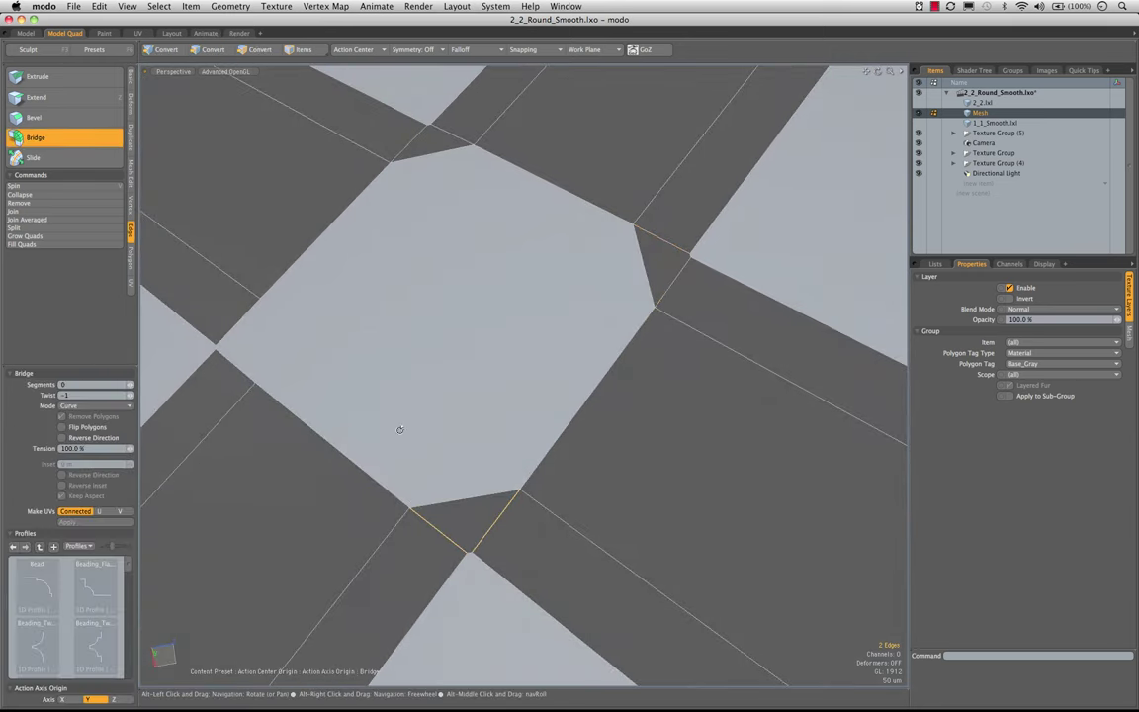
left_click_drag(399, 430, 365, 467, "alt")
key("space")
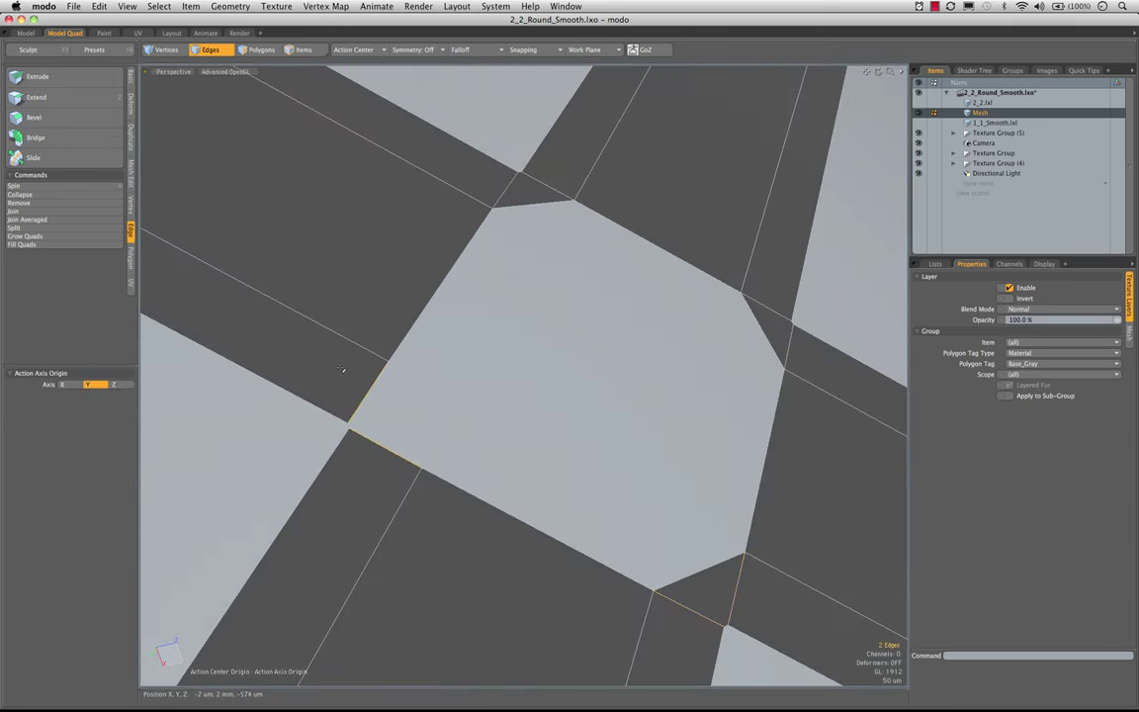
left_click(35, 137)
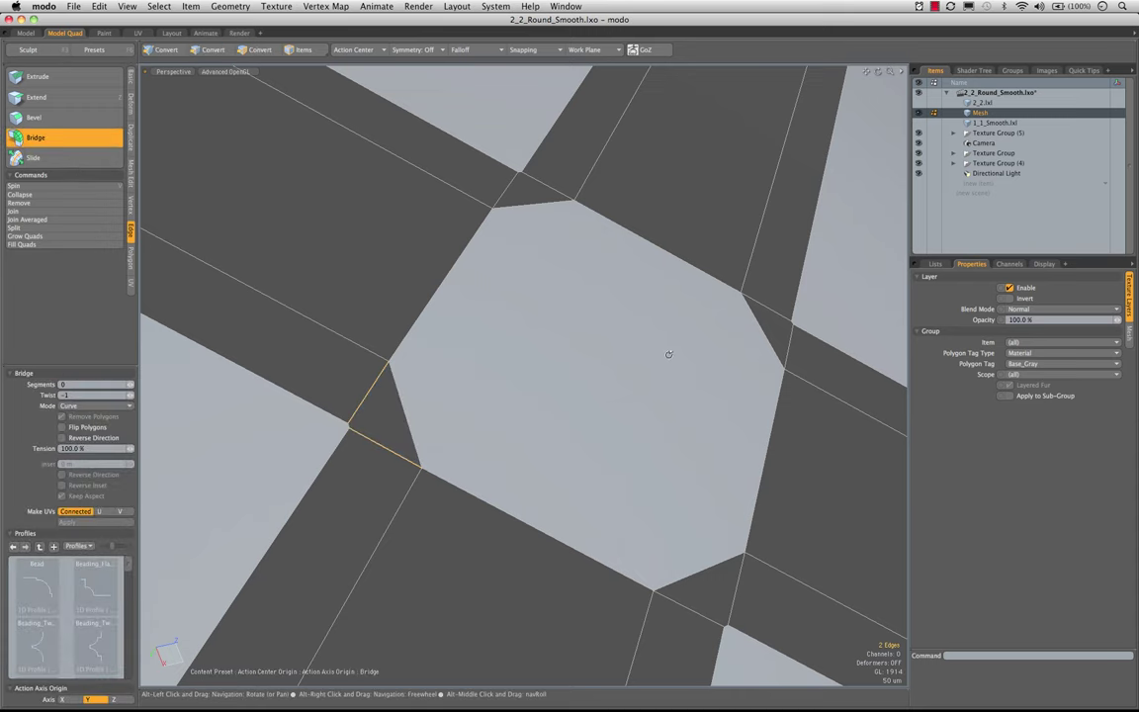
left_click_drag(668, 354, 483, 424, "alt")
key("space")
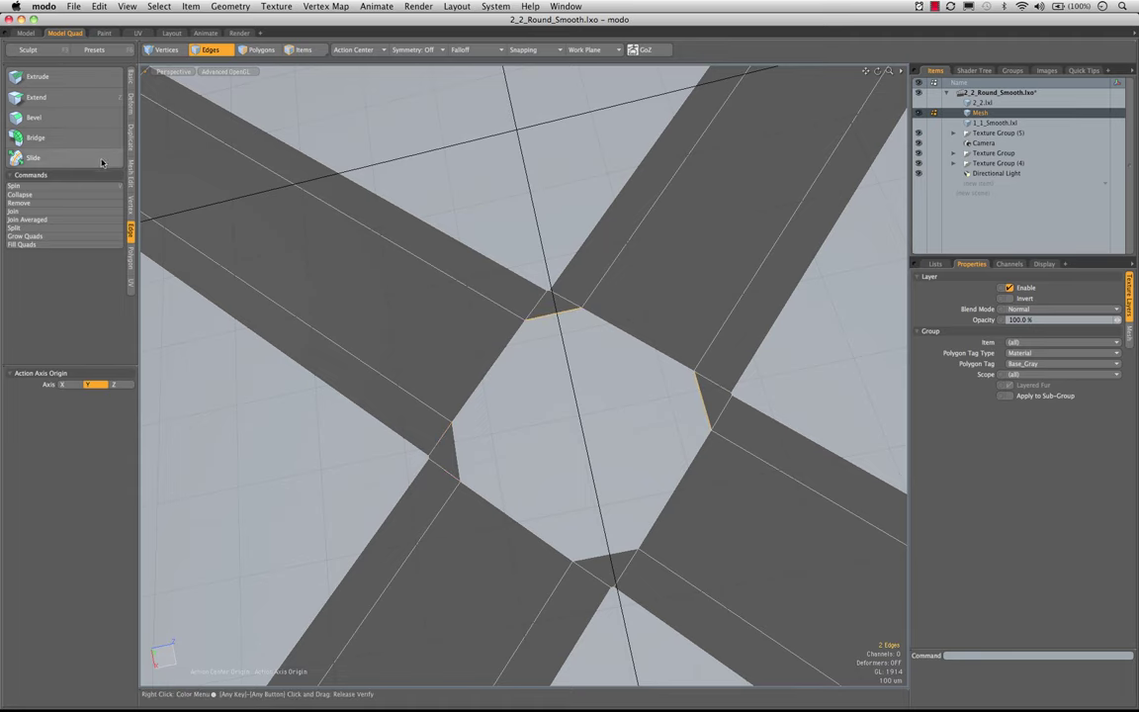
- Bridge two neighbouring diagonal corner edges to fill the strip along one side of the central hole
left_click(36, 137)
left_click_drag(461, 356, 459, 454, "alt")
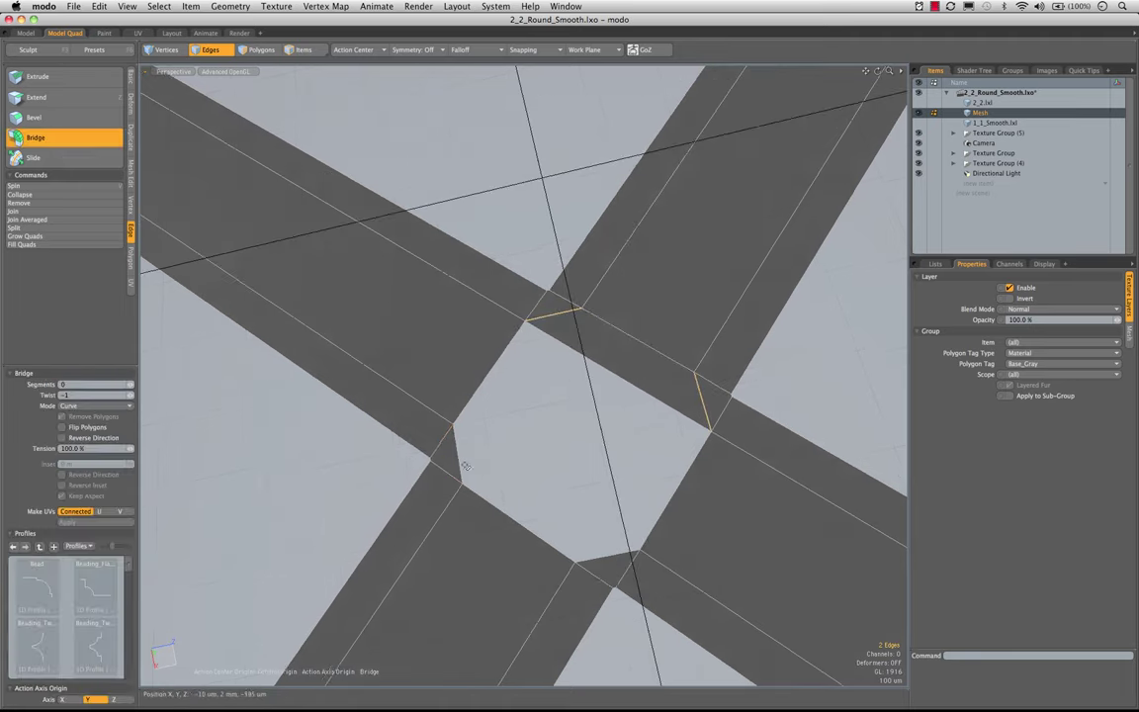
key("space")
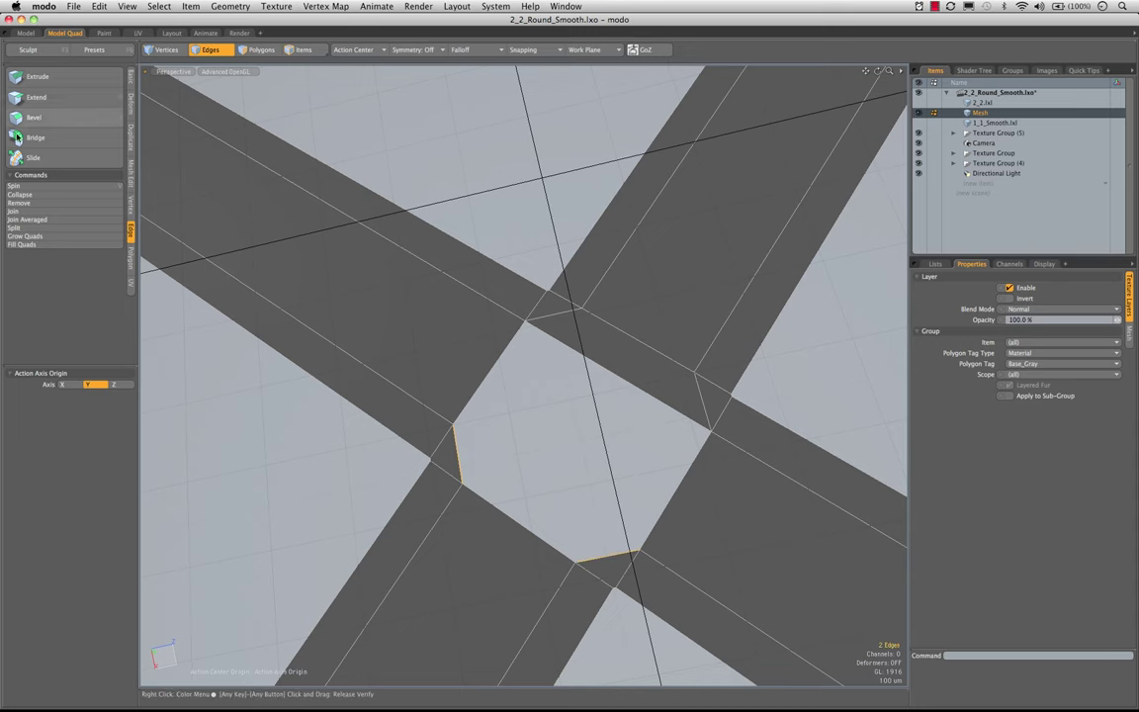
- Bridge the two remaining diagonal corner edges to fill the strip along the opposite side of the central hole
left_click(38, 138)
left_click_drag(481, 456, 542, 466, "alt")
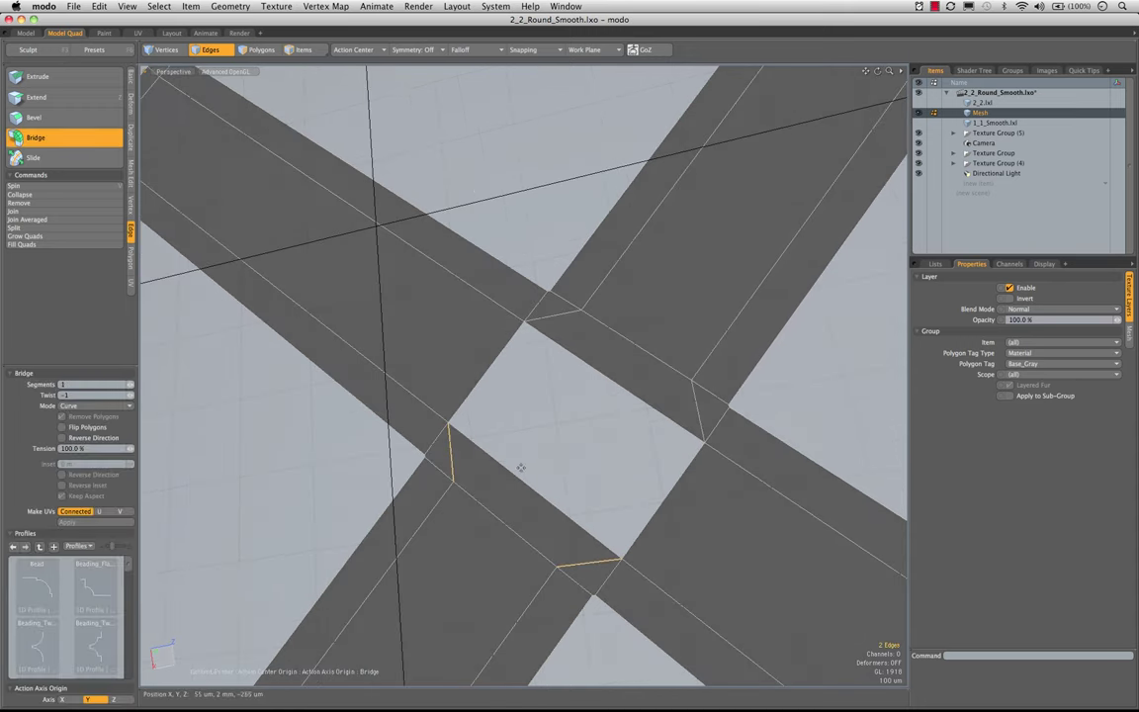
key("space")
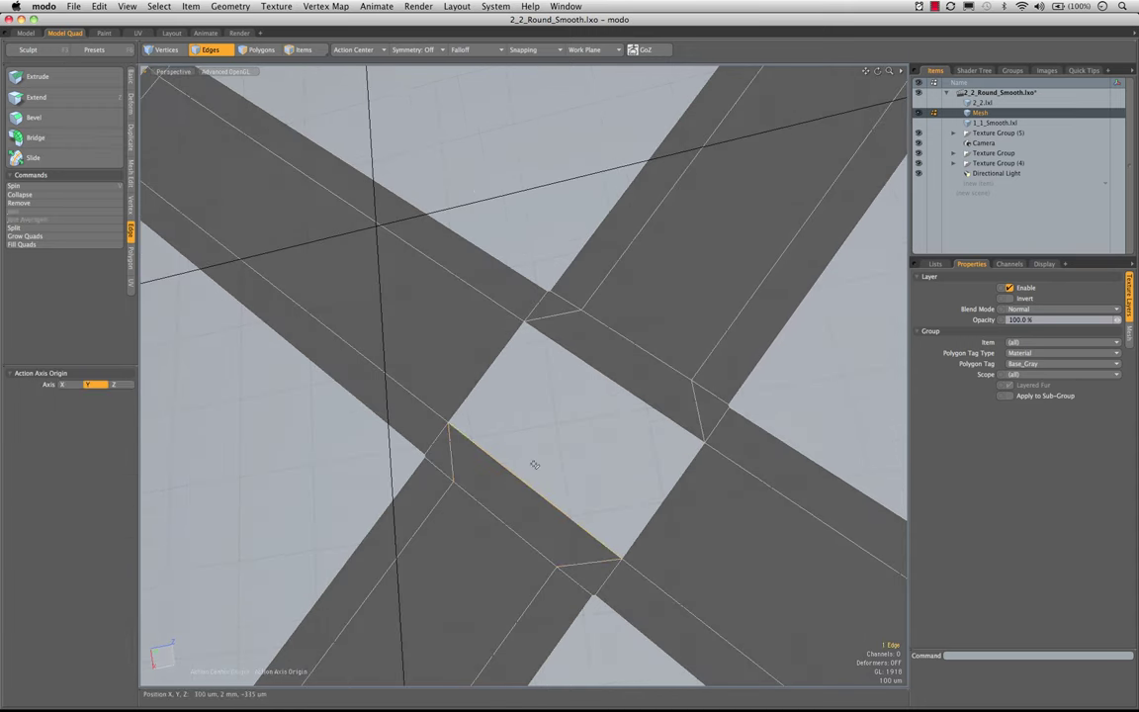
- Bridge the two opposite long edges of the central hole with a twist of 0 to close the crossing
left_click(36, 138)
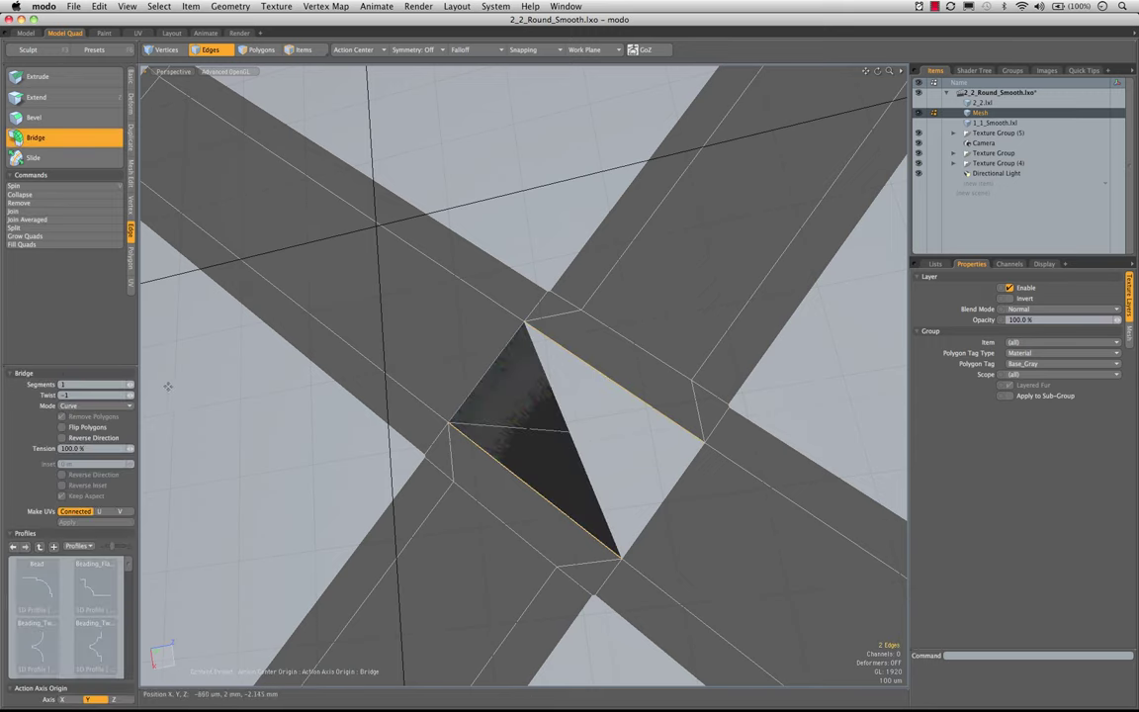
left_click(133, 396)
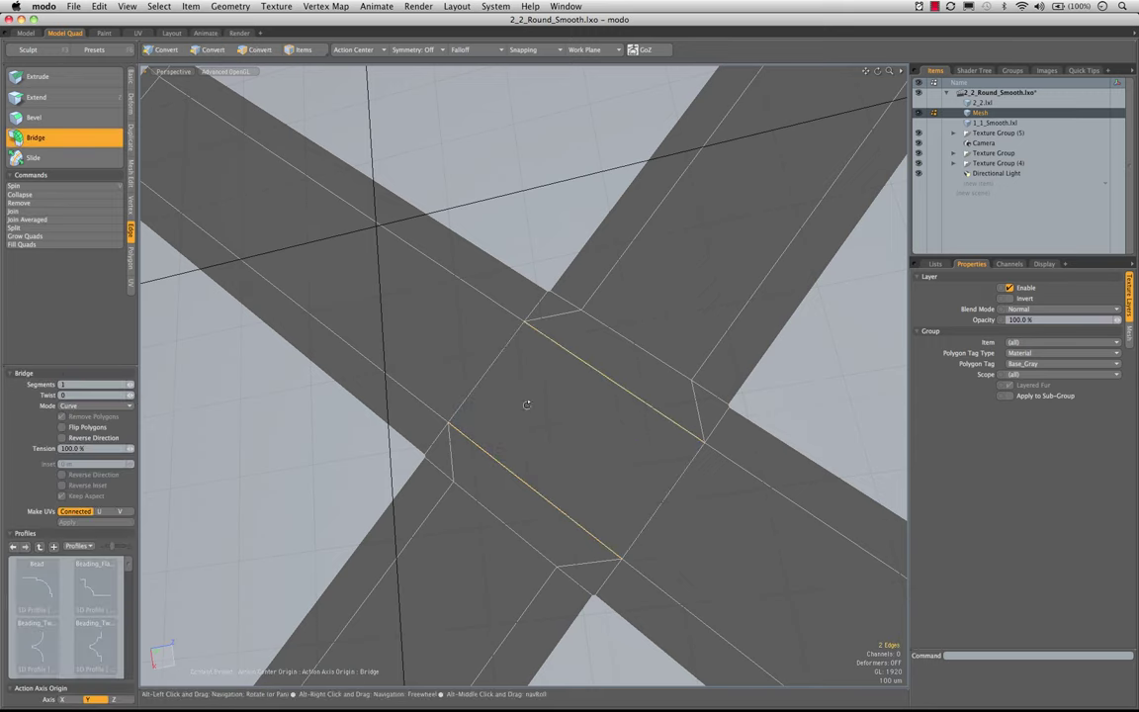
left_click_drag(588, 410, 425, 324, "alt")
key("space")
left_click(323, 335)
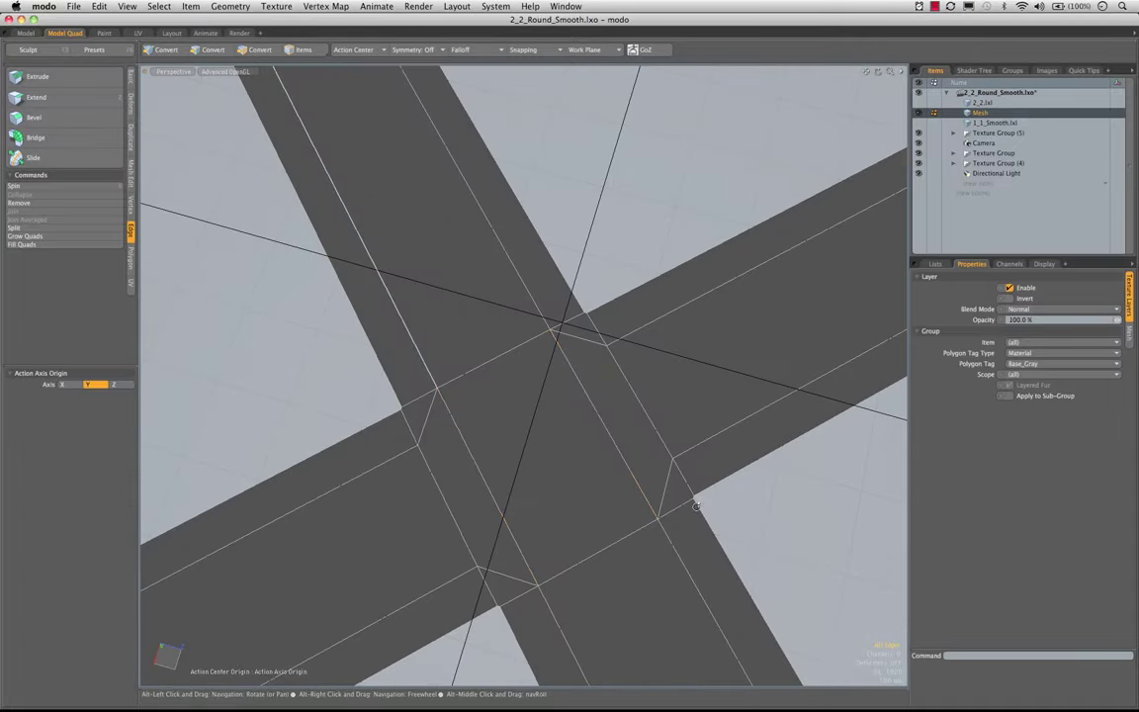
- Examine the closed crossing and the bars with subdivision smoothing from several angles, checking how the corners round off
left_click_drag(693, 502, 578, 408, "alt")
key("Tab")
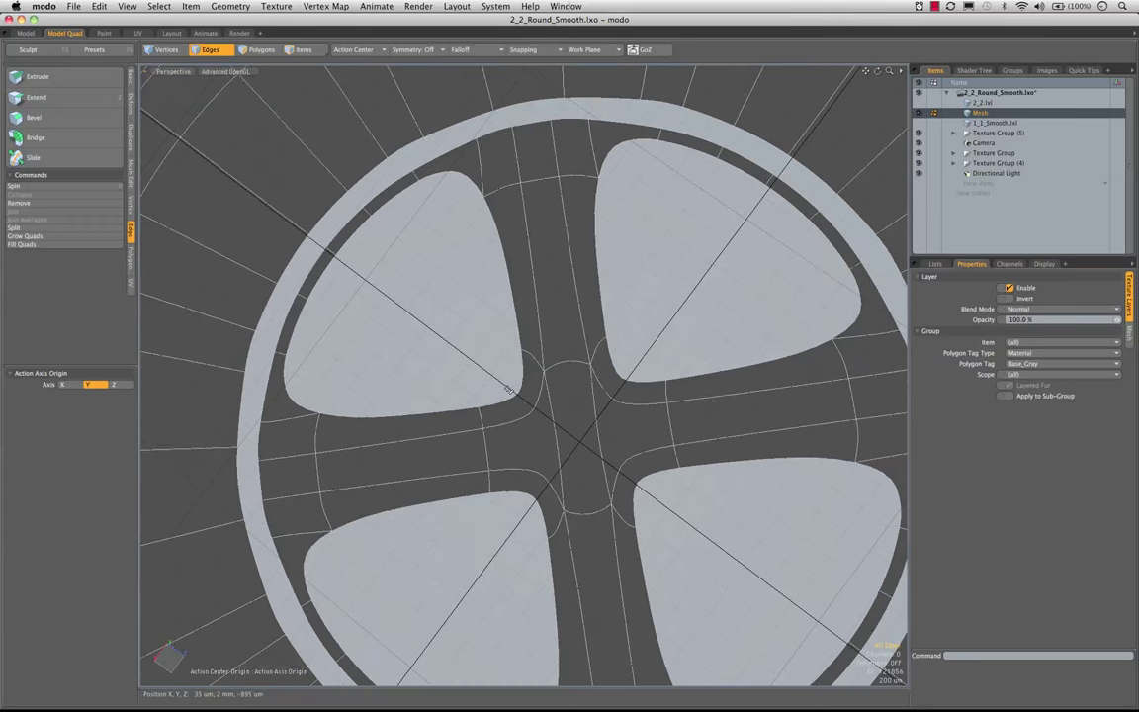
key("1")
left_click_drag(338, 258, 489, 386, "alt")
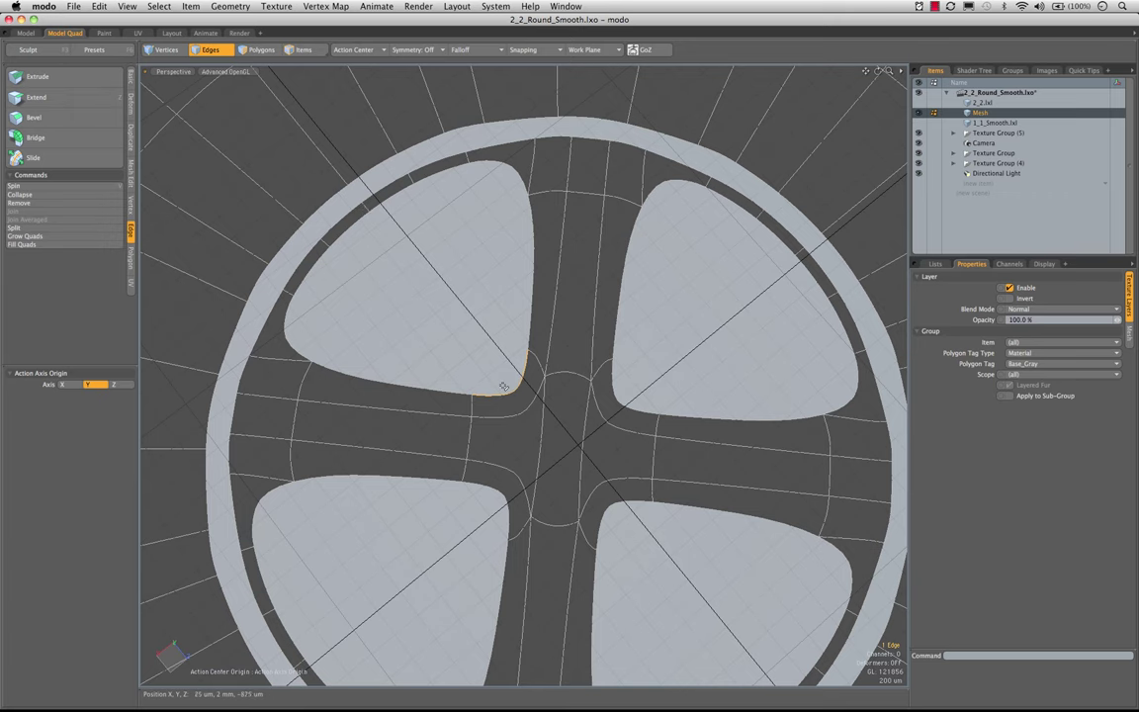
left_click_drag(512, 404, 570, 399, "alt")
key("KP_0")
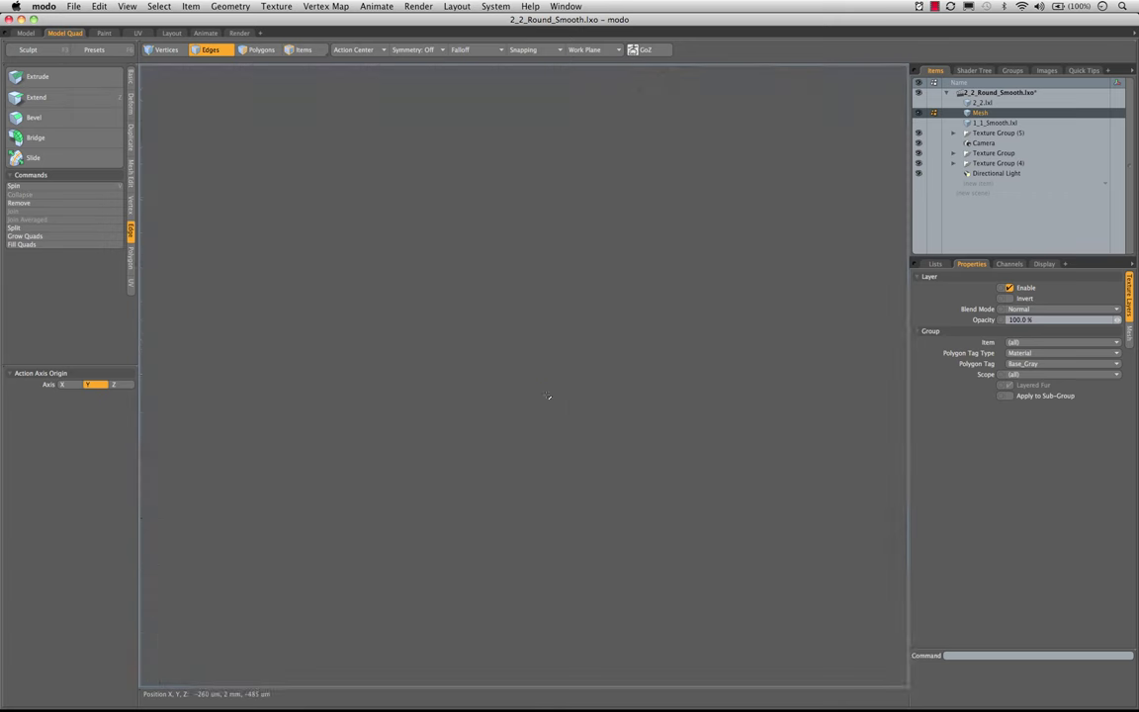
key("KP_0")
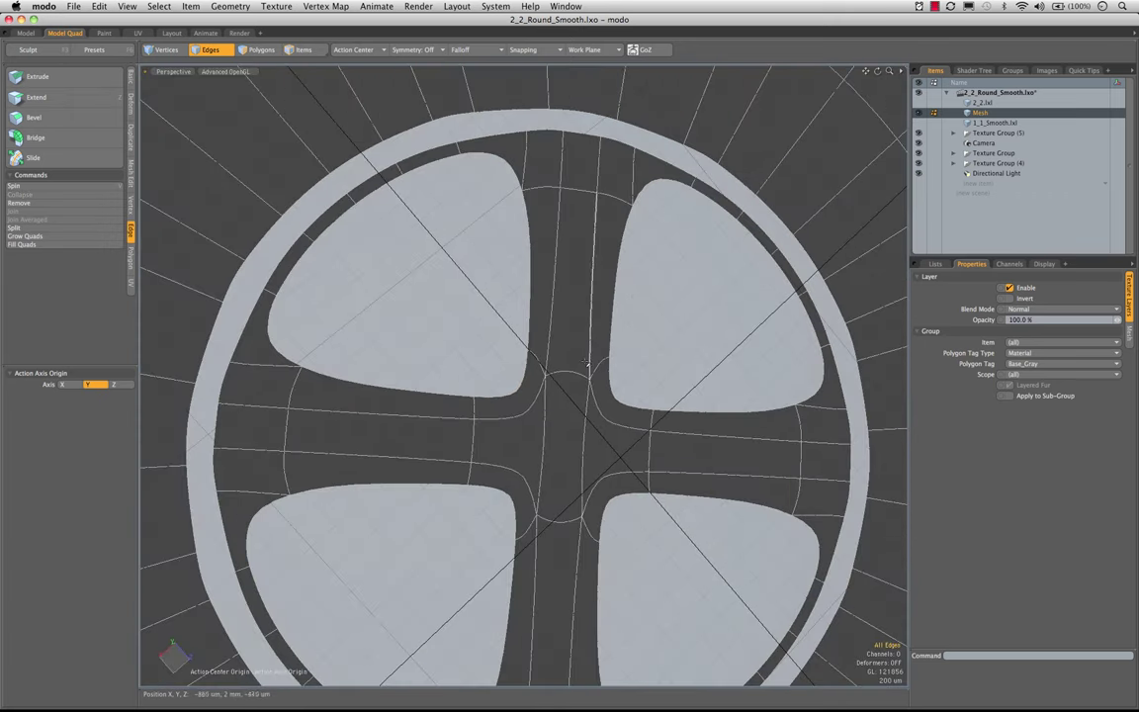
key("Tab")
- Loop-slice the narrow strip along one side of the bar crossing in Symmetry mode with a count of 2
left_click_drag(582, 369, 494, 317, "ctrl+alt")
left_click_drag(532, 358, 484, 486, "alt+shift")
key("3")
left_click(598, 504)
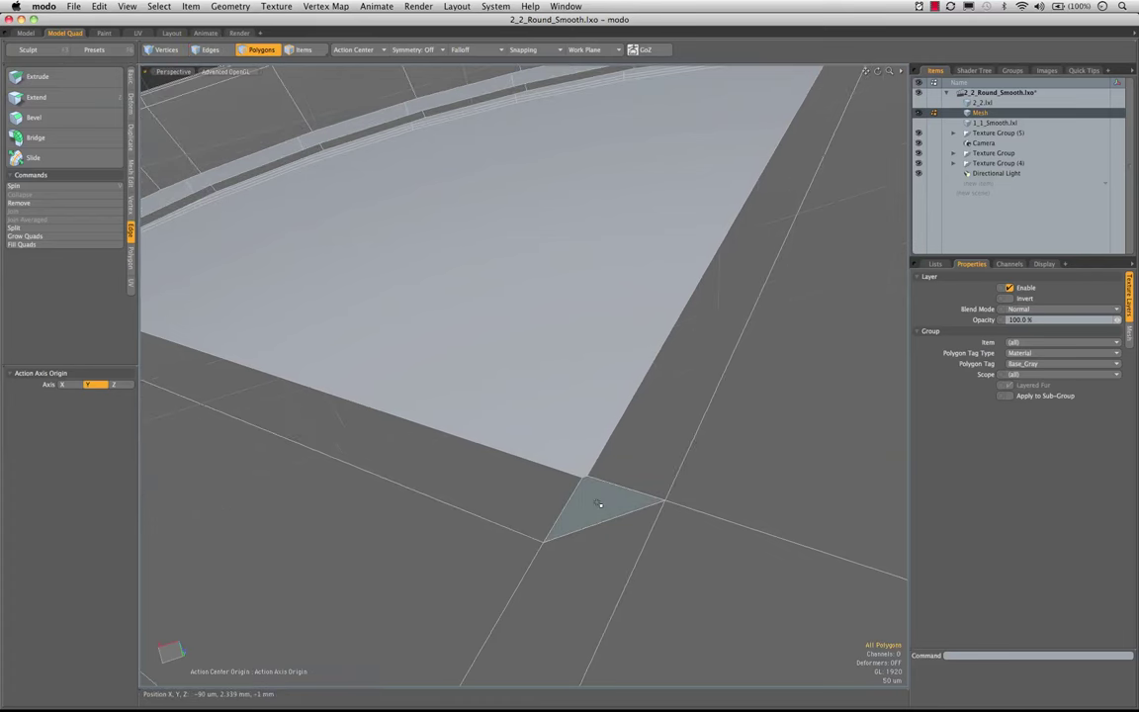
left_click_drag(604, 523, 556, 489)
key("alt+c")
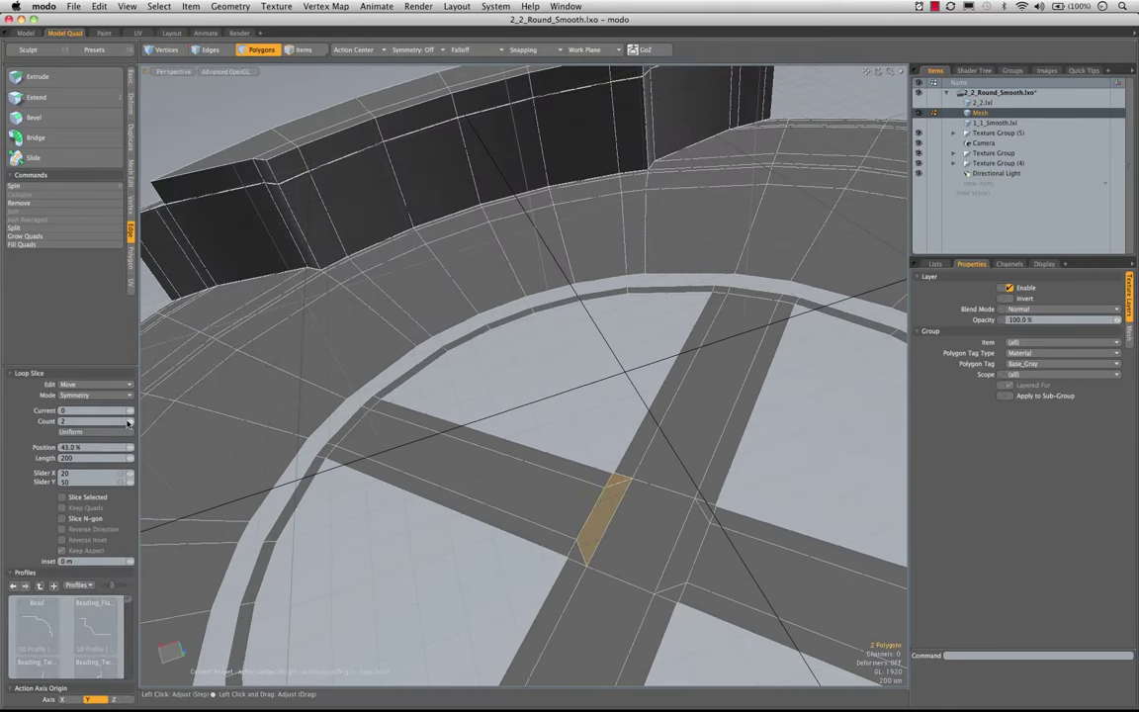
left_click_drag(581, 550, 689, 553, "alt")
key("space")
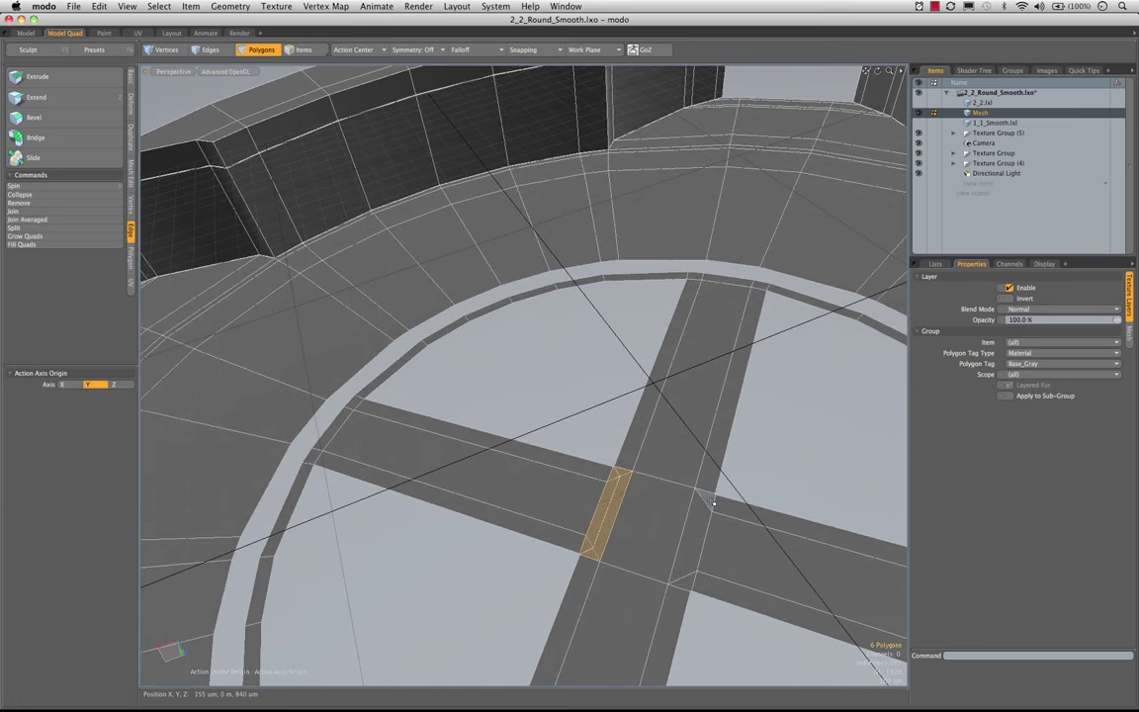
- Add the same double loop slice to the narrow strip on the crossing's opposite side and check its smoothing
left_click_drag(709, 501, 605, 484)
key("alt+c")
left_click(697, 505)
key("space")
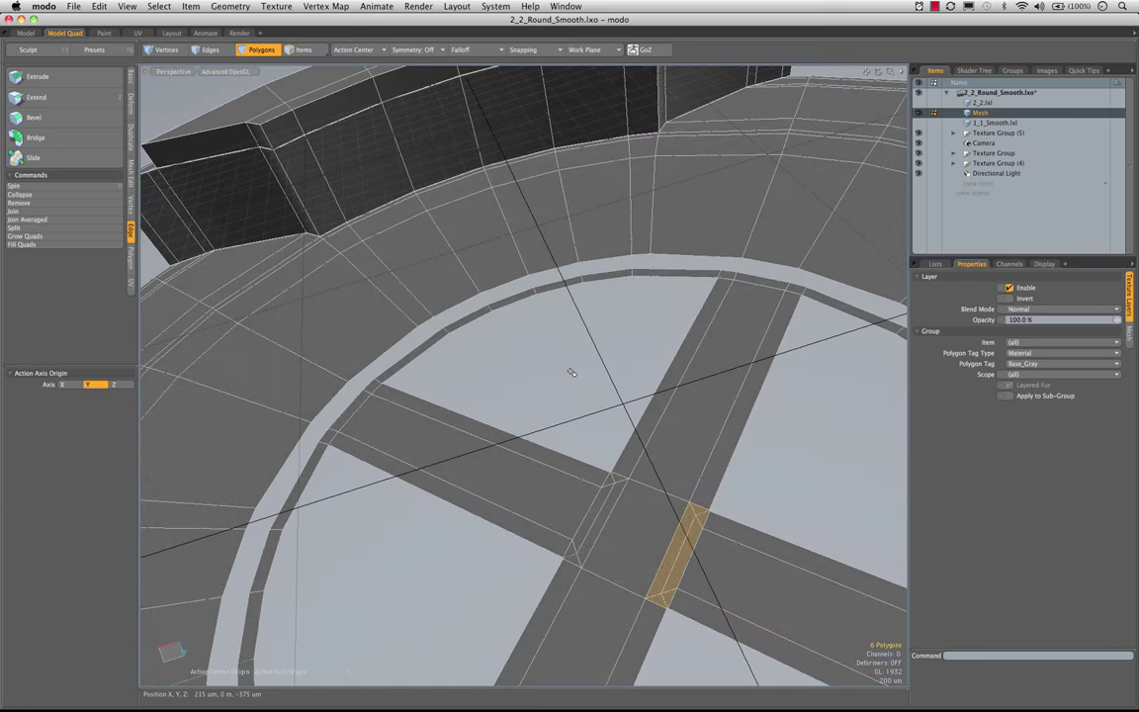
left_click(573, 371)
left_click_drag(672, 499, 637, 587, "alt")
key("Tab")
key("Tab")
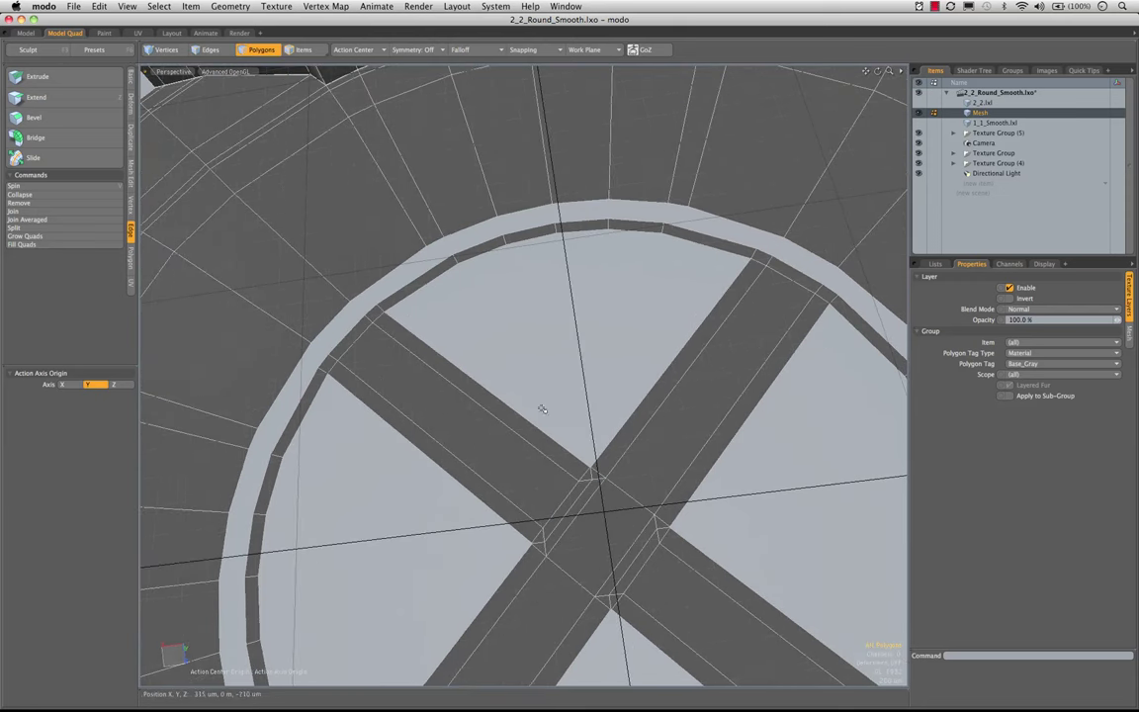
- Loop-slice all four bars crosswise near both of their ends and display the mesh with subdivision smoothing
left_click_drag(542, 407, 532, 365, "alt")
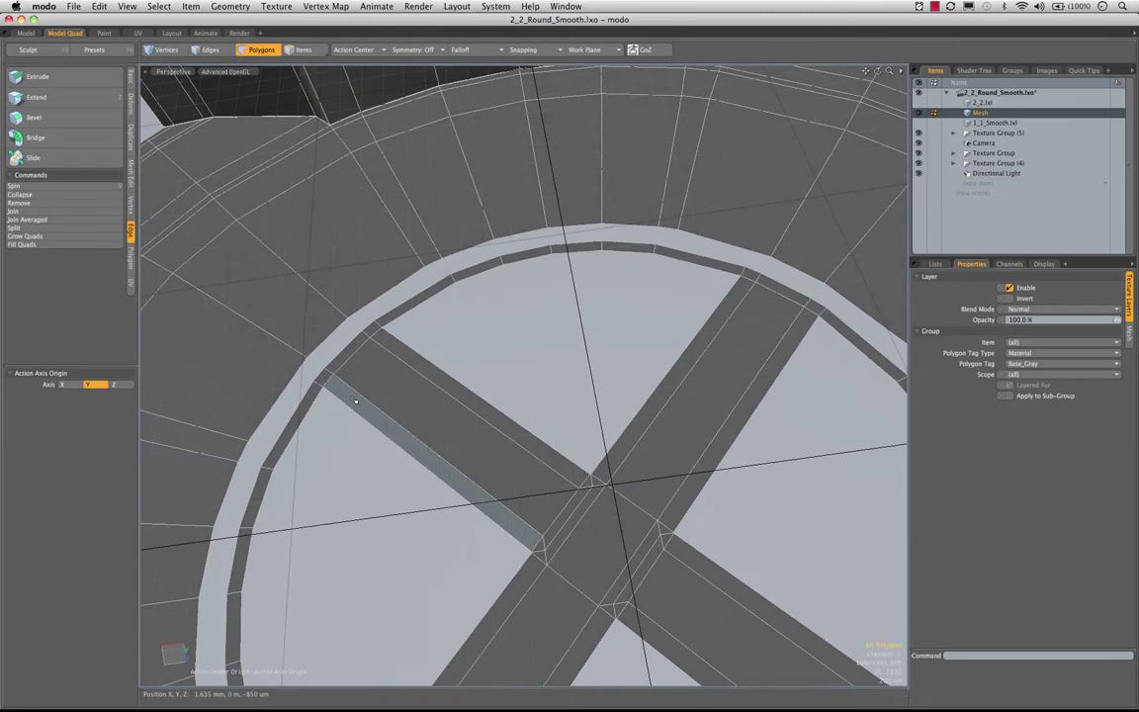
left_click(388, 364)
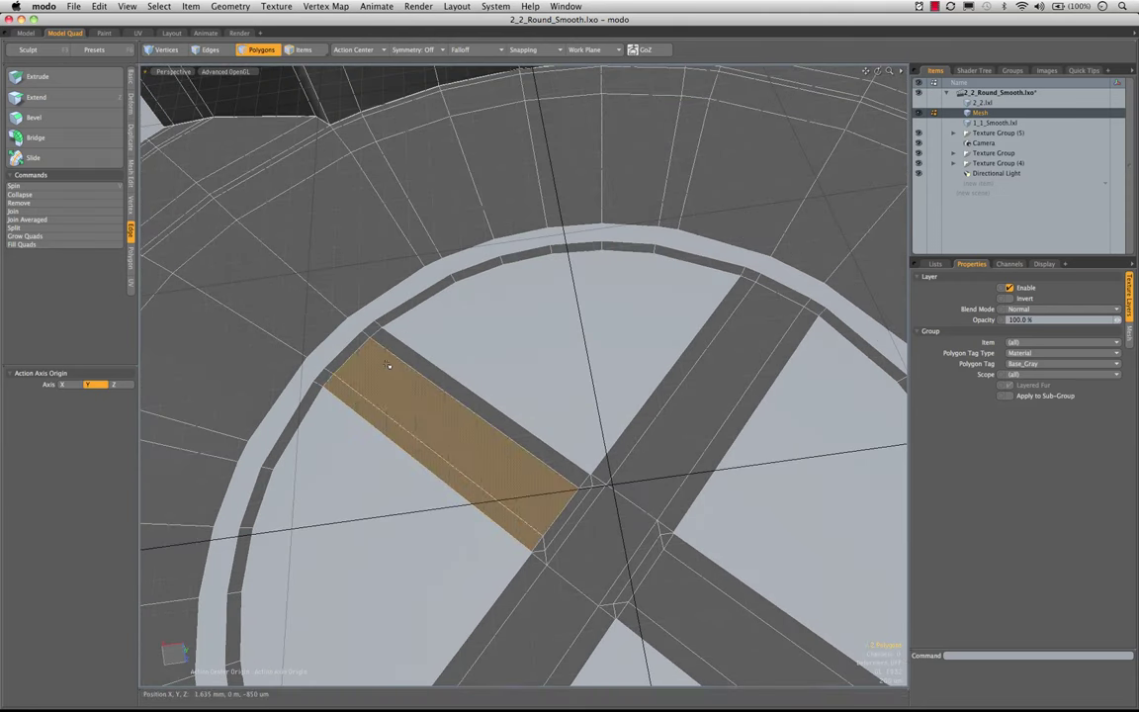
left_click(744, 300, "shift")
left_click(773, 332, "shift")
left_click(792, 340, "shift")
left_click_drag(816, 437, 690, 296, "ctrl+alt")
left_click_drag(810, 470, 777, 508, "shift")
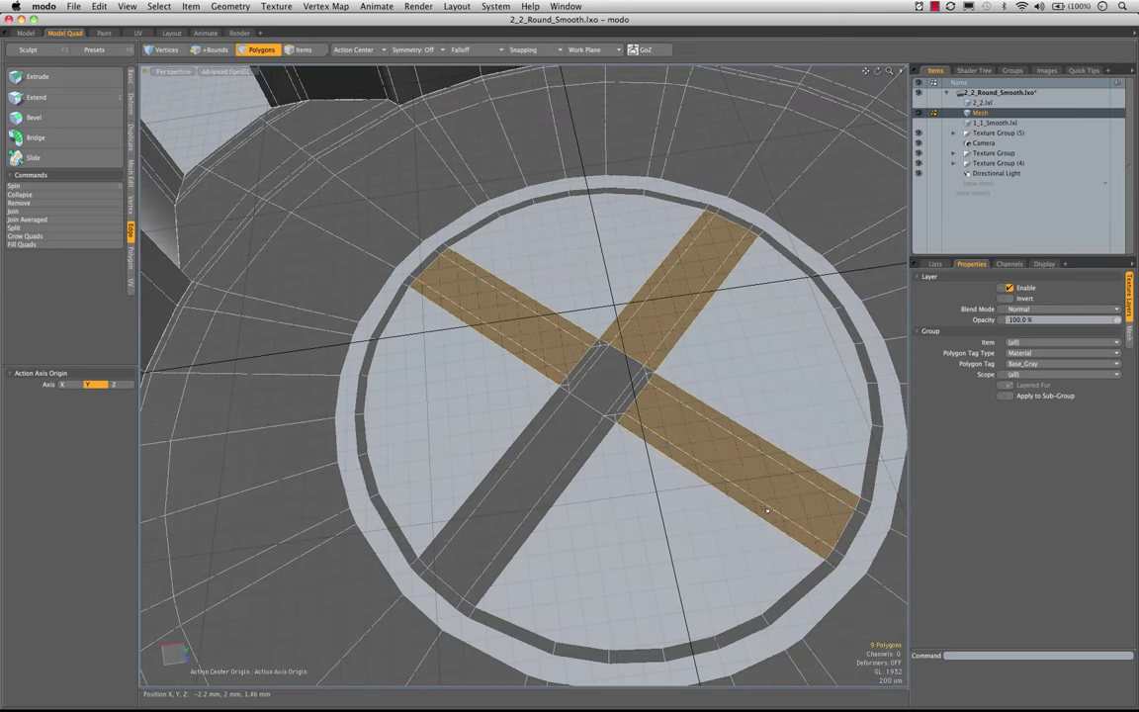
left_click(461, 514, "shift")
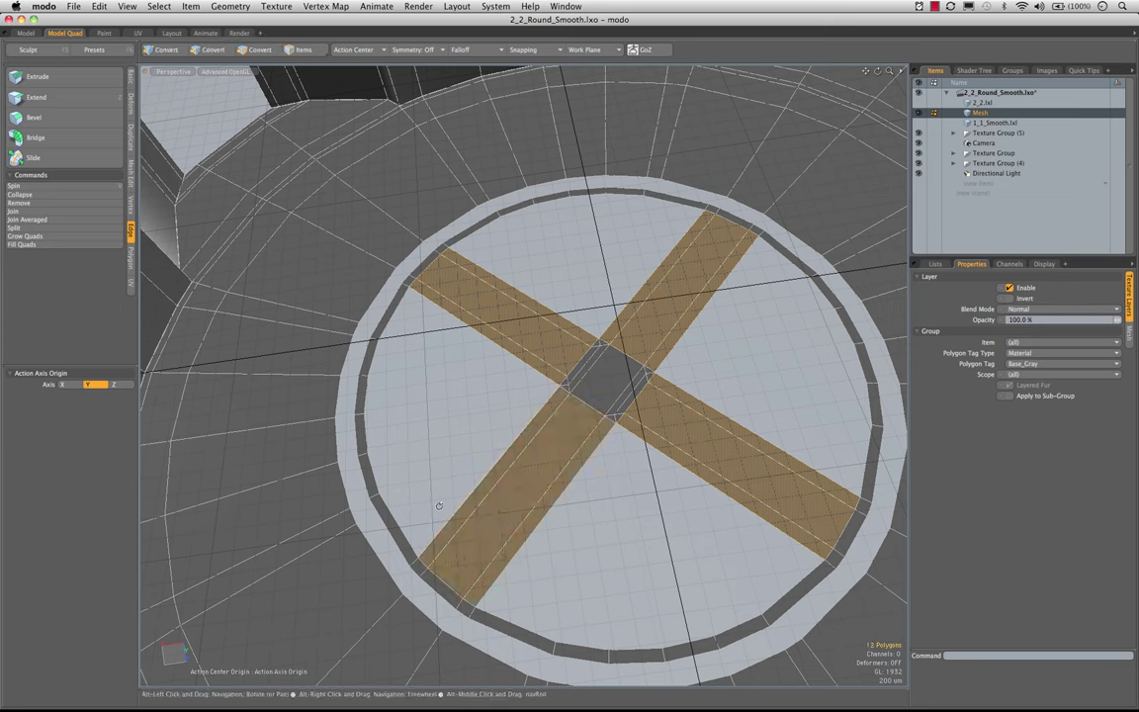
key("alt+c")
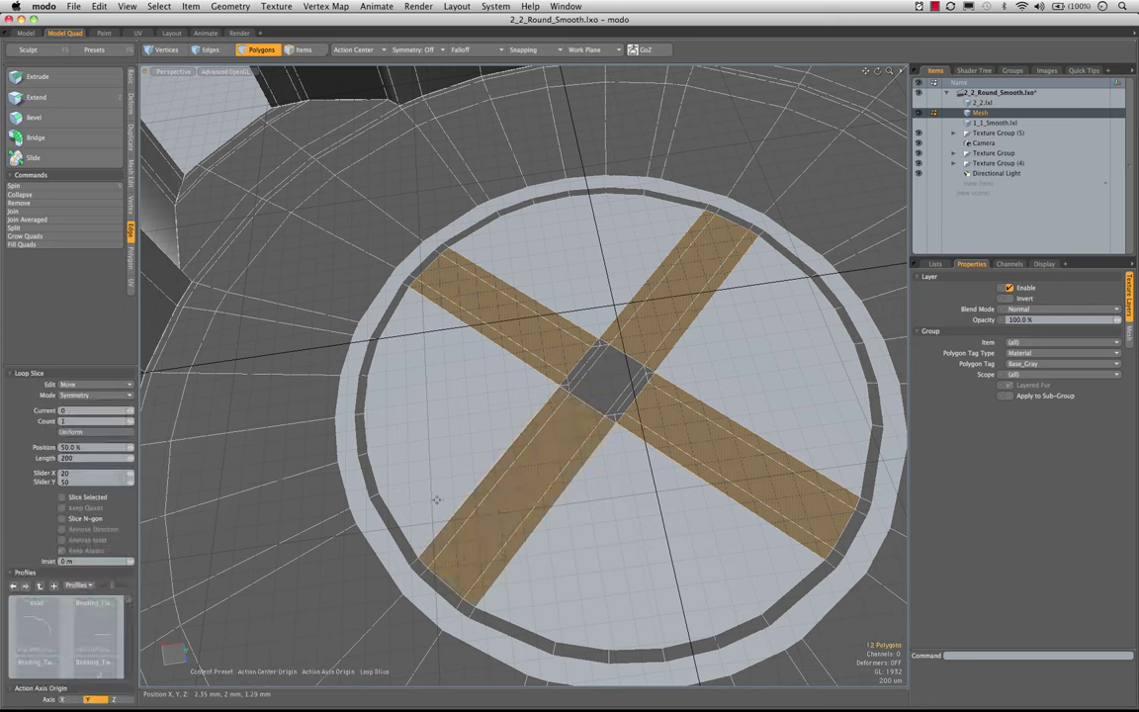
left_click(94, 395)
left_click(92, 346)
key("space")
left_click(466, 362)
key("Tab")
left_click_drag(521, 368, 584, 484, "alt")
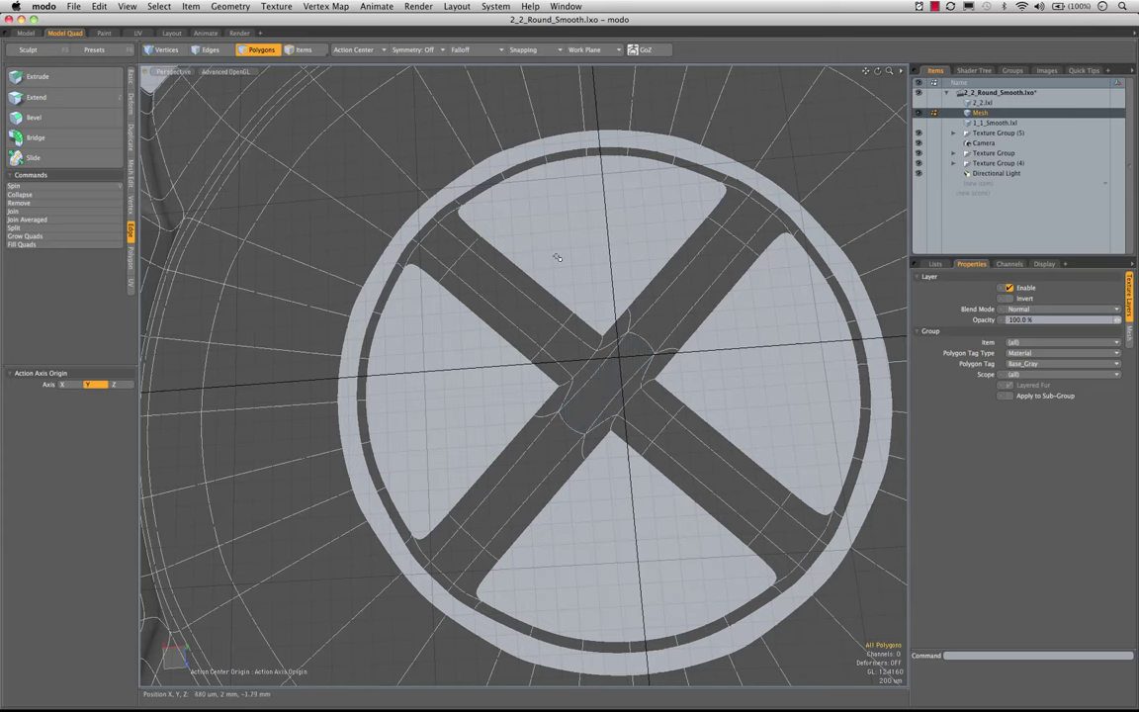
- Select two inner rim edges and the two facing edges at the crossing corner of one quadrant opening
left_click_drag(557, 255, 573, 359, "ctrl+alt")
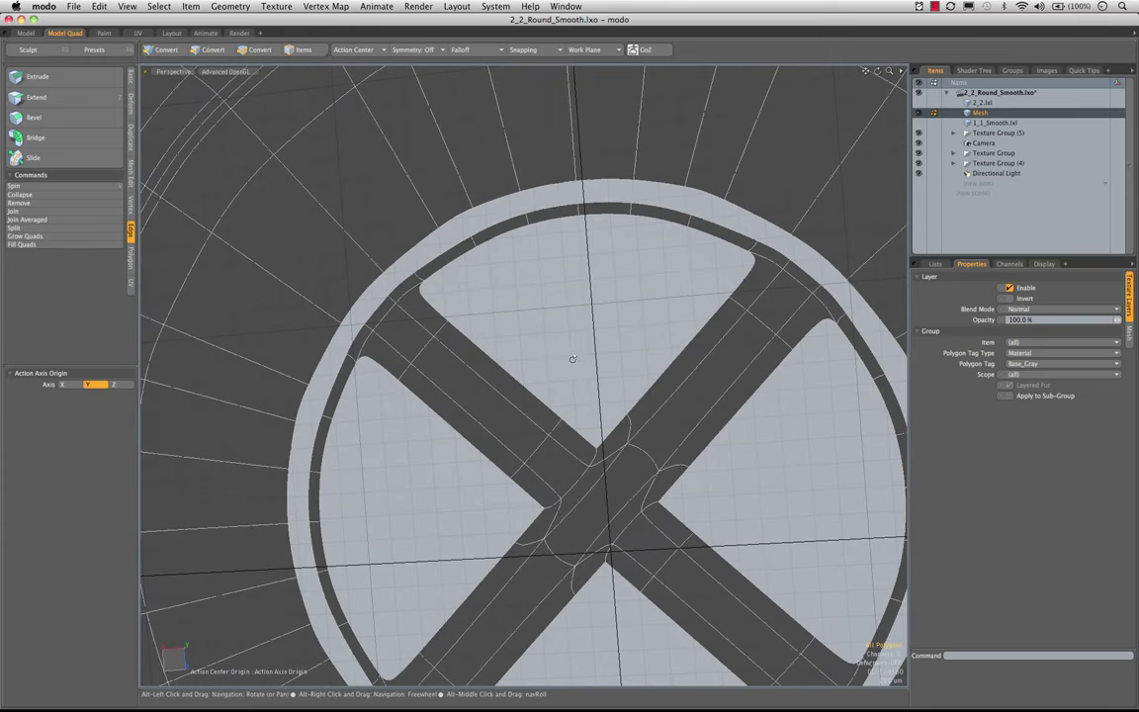
key("3")
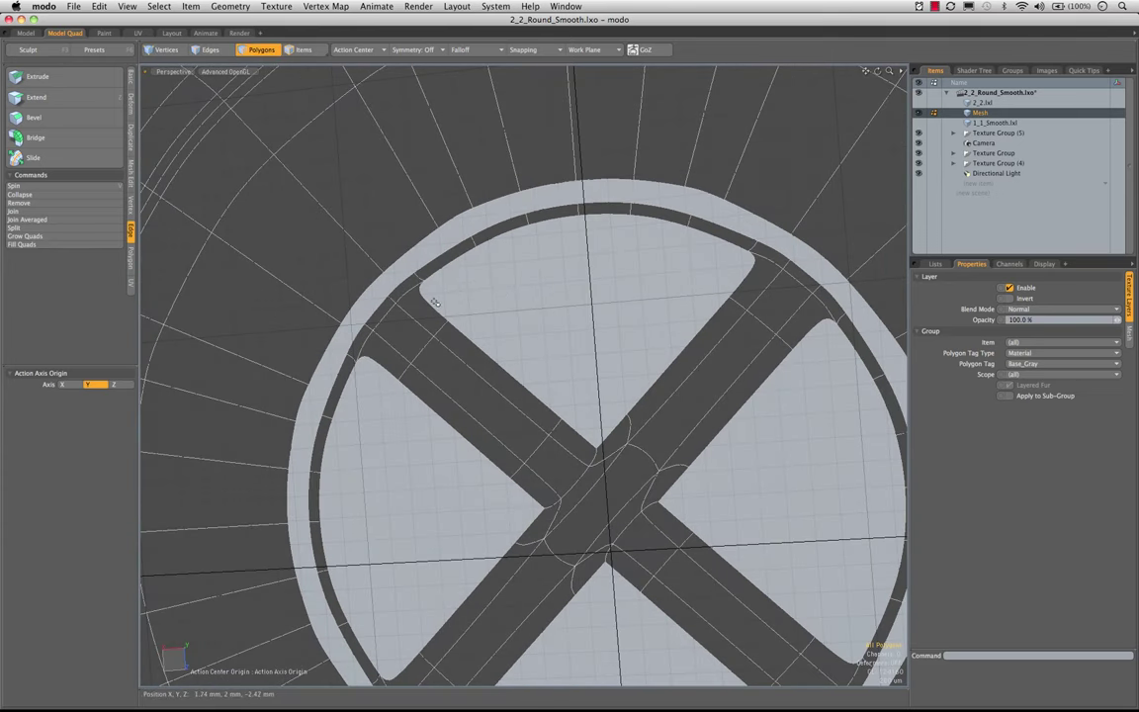
key("1")
left_click(594, 427)
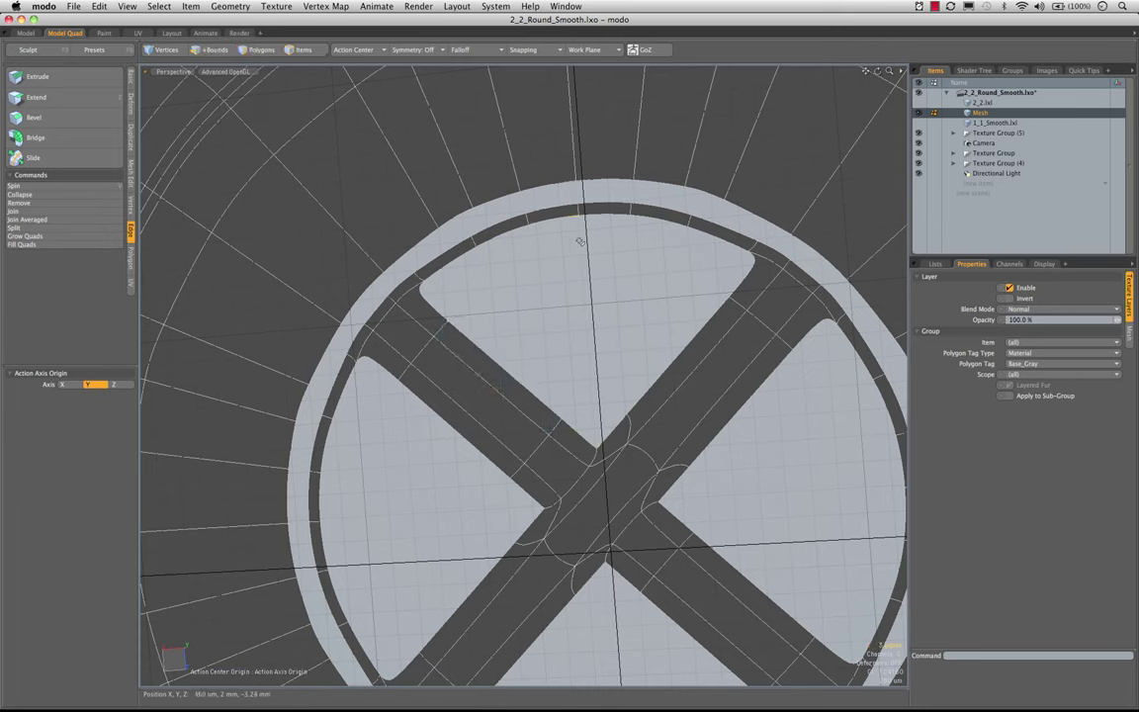
- Try bridging the selected rim and crossing edges across the quadrant opening with 1 segment
left_click(37, 137)
left_click(467, 319)
left_click_drag(580, 330, 397, 336, "alt")
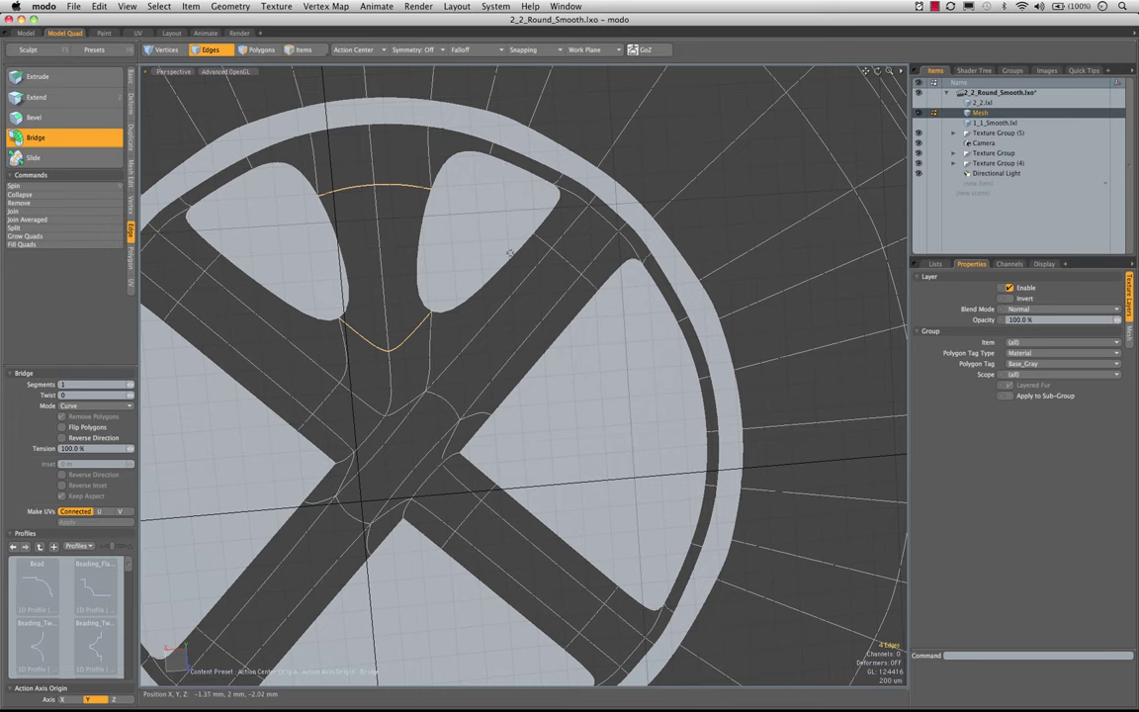
left_click_drag(449, 194, 477, 195)
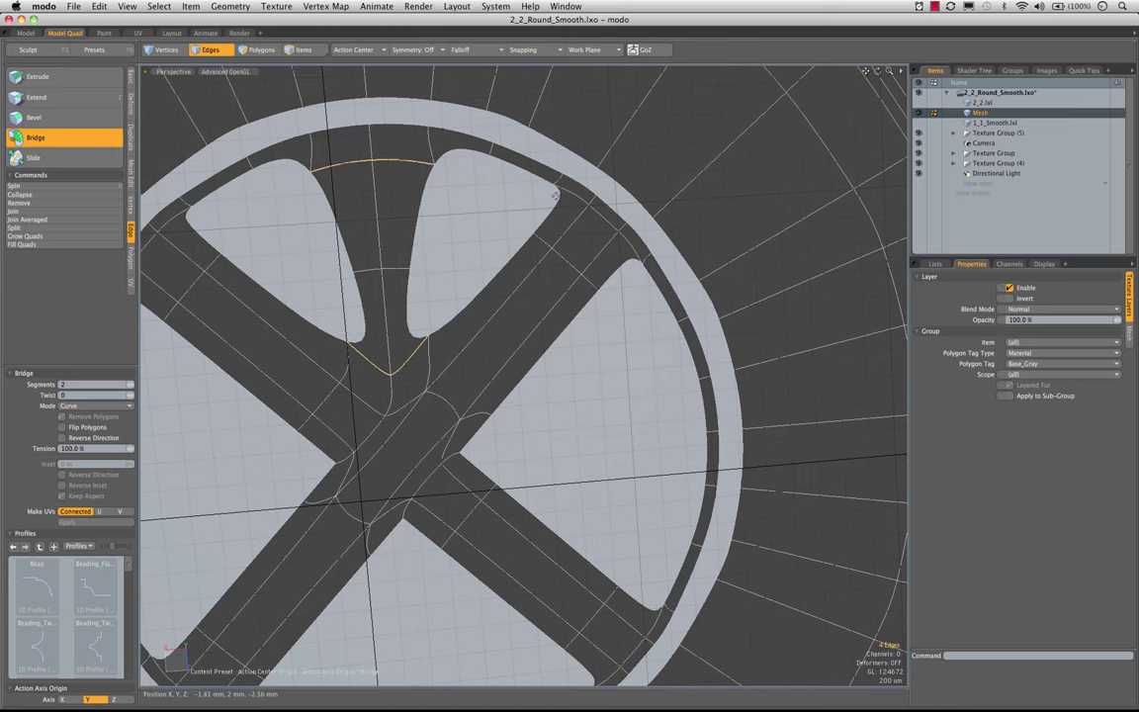
mouse_move(494, 249)
left_mouse_down()
mouse_move(465, 246)
mouse_move(545, 298)
mouse_move(496, 261)
left_mouse_up()
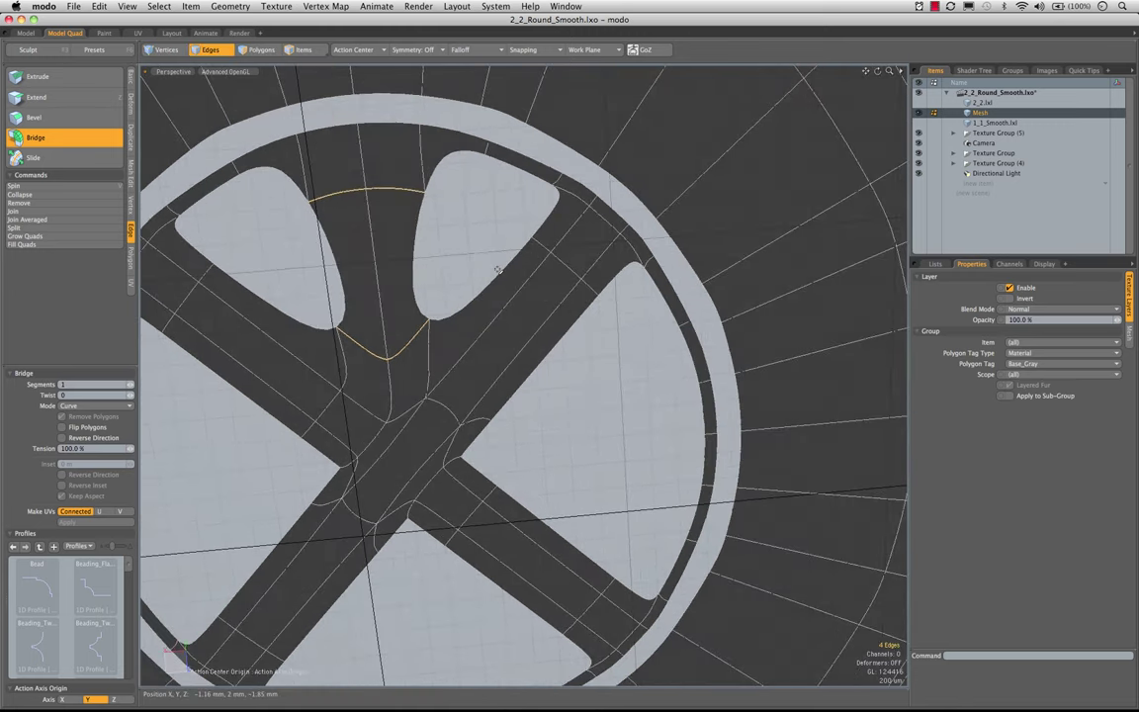
- Finish the one-segment bridge and select the boundary edges of the opening beside it
key("q")
key("space")
key("space")
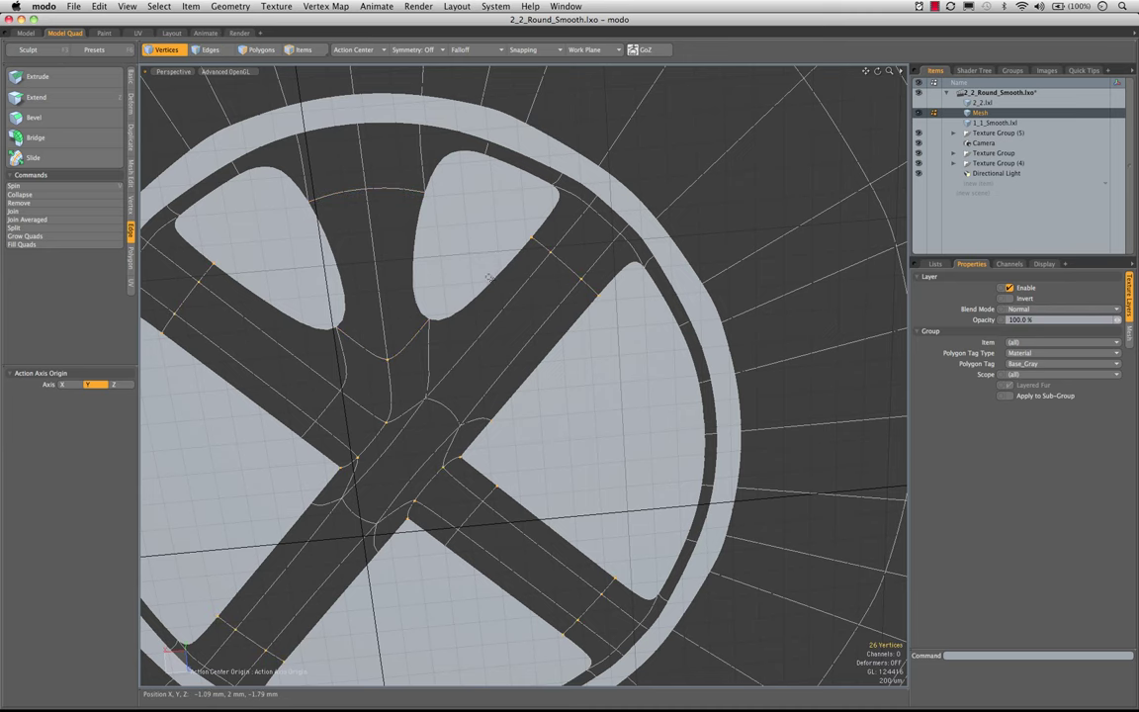
left_click_drag(492, 283, 516, 264, "alt")
key("space")
key("space")
key("space")
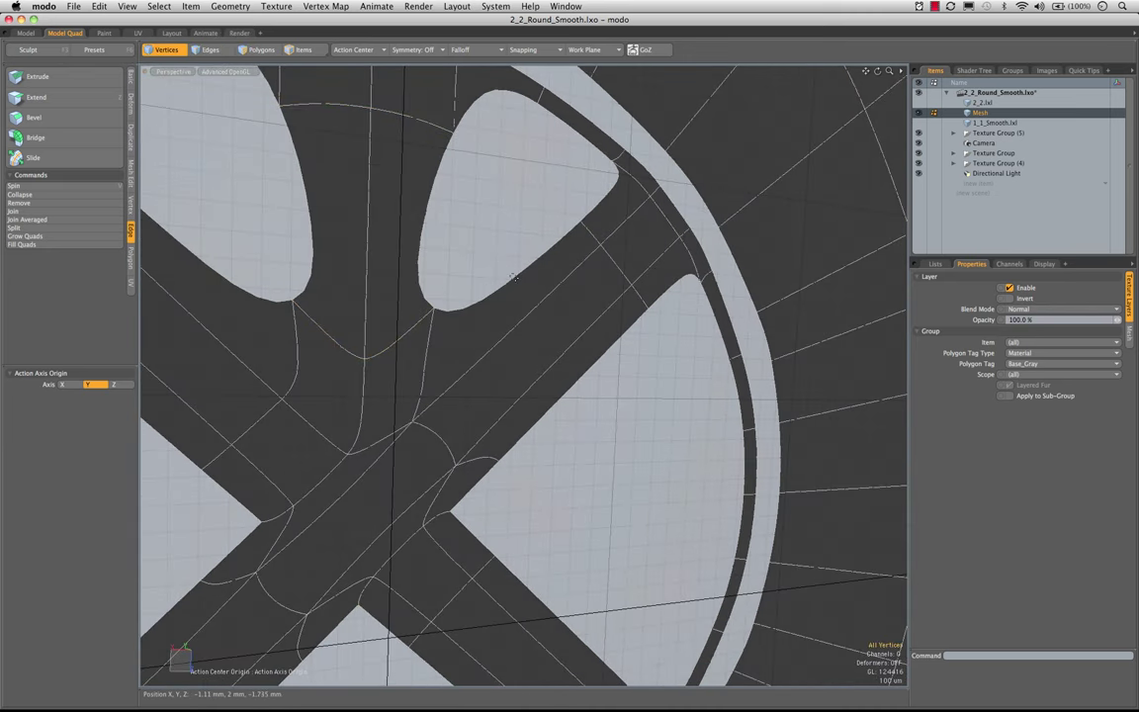
key("space")
double_click(511, 278)
left_click_drag(542, 223, 525, 284, "alt")
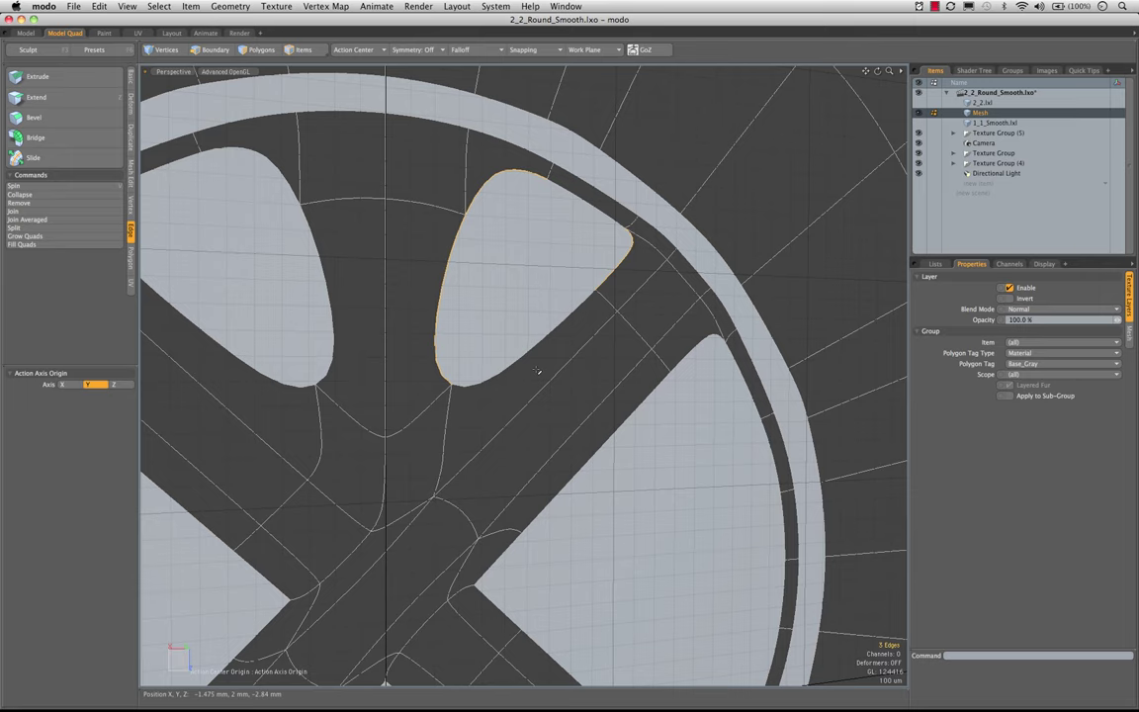
- Undo the boundary selection and the one-segment bridge, back to the four selected rim and corner edges
key("super+z")
key("super+z")
key("super+z")
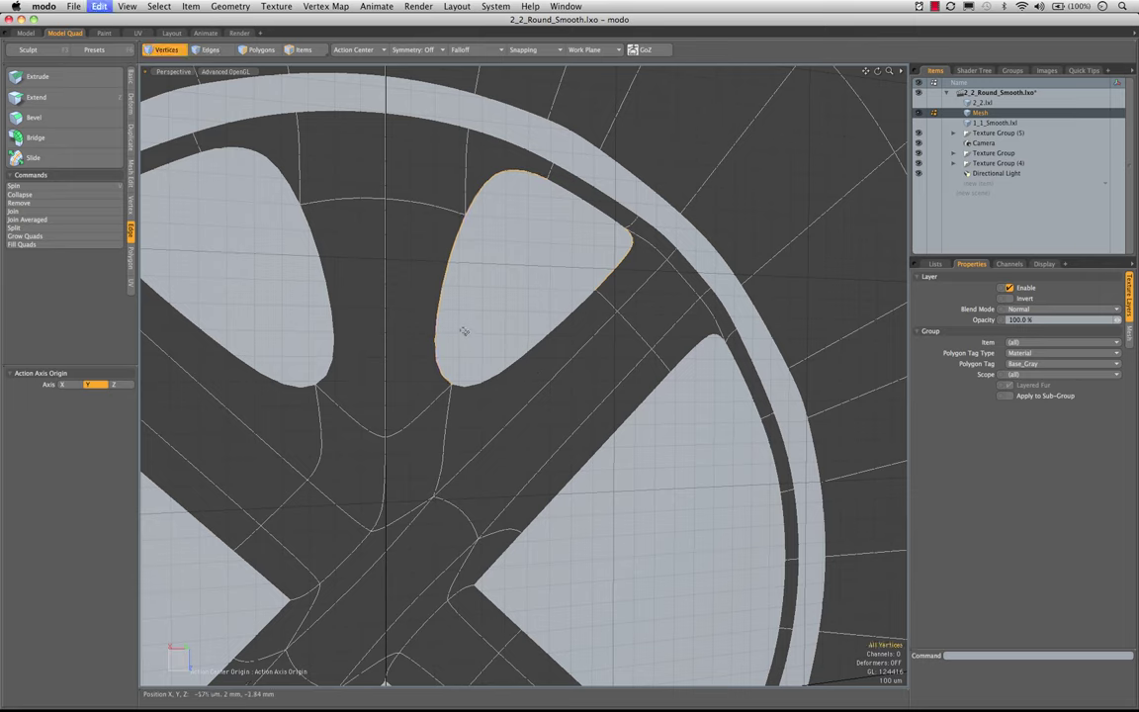
key("super+z")
key("super+z")
key("super+z")
key("super+z")
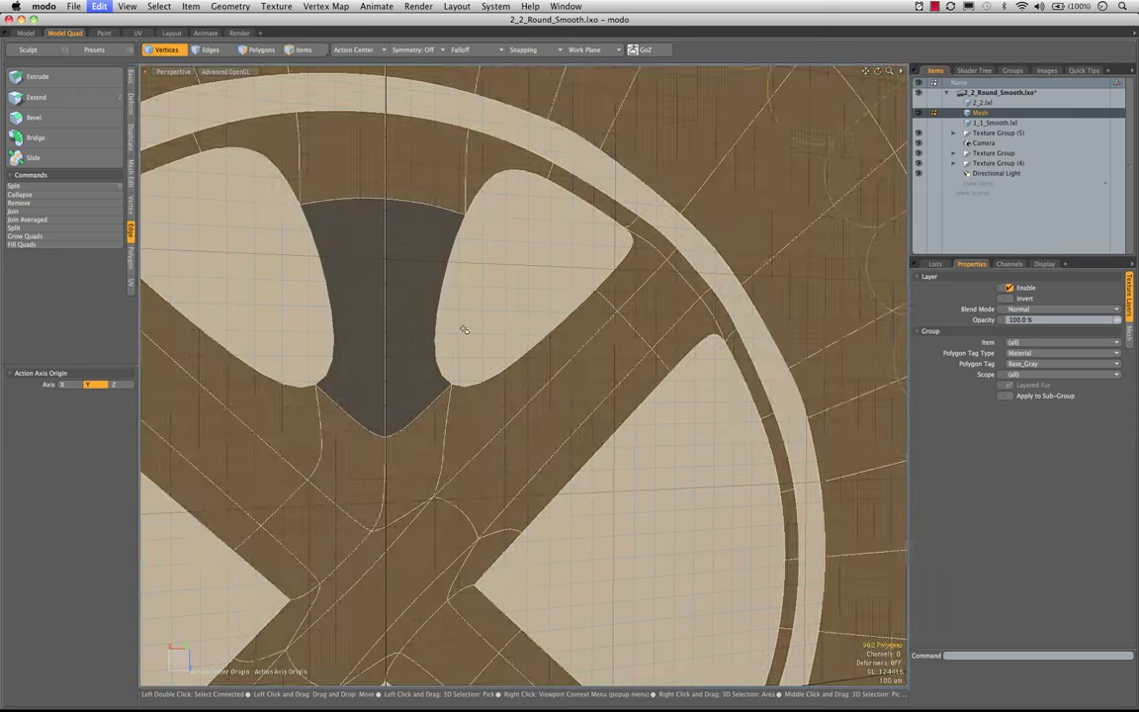
key("super+z")
key("super+z")
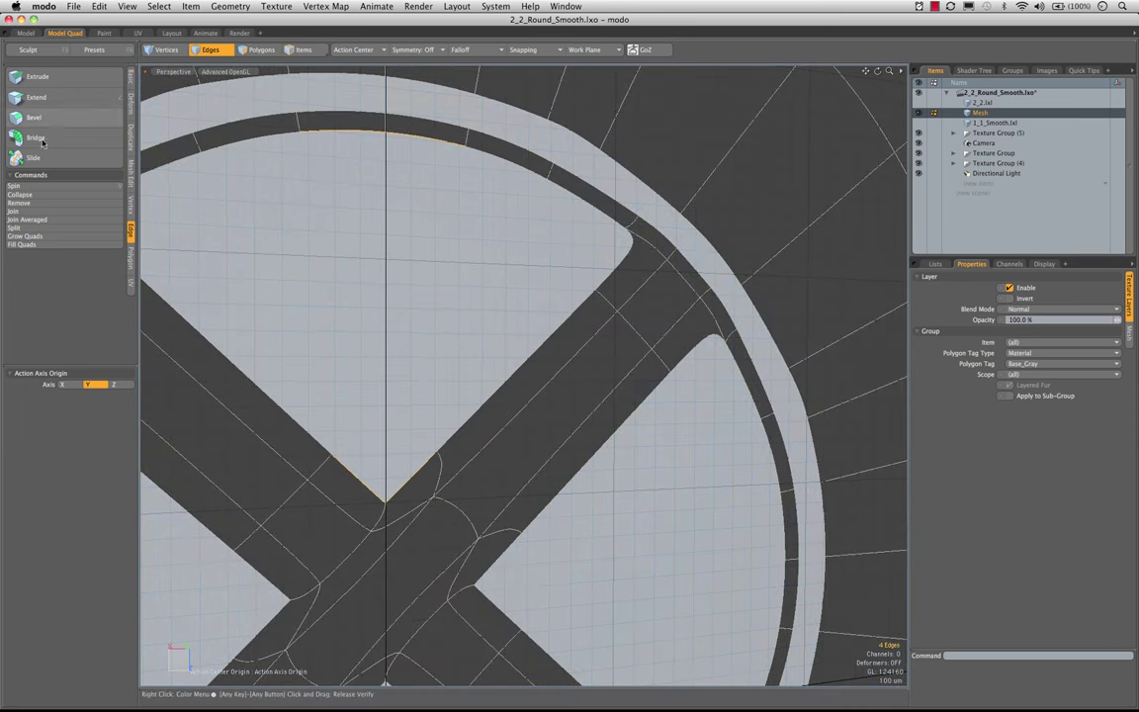
- Bridge the selected rim and crossing edges across the quadrant opening with 2 segments
left_click(36, 138)
left_click(443, 278)
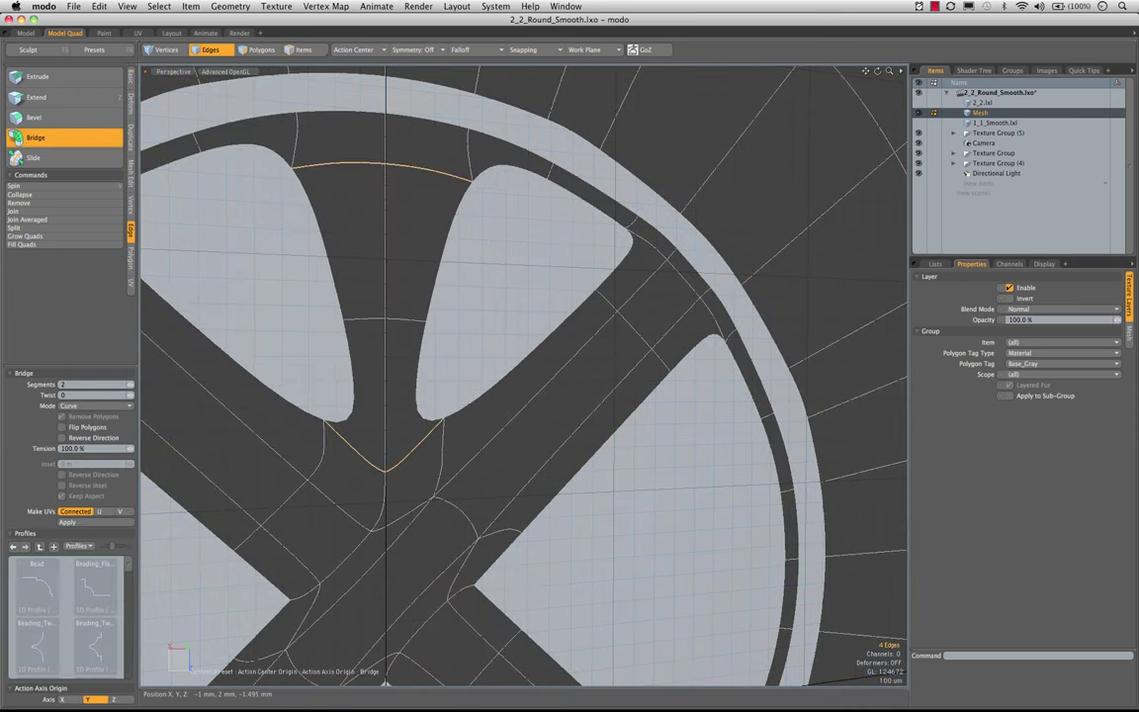
key("space")
- Finish the two-segment bridge, select the facing boundary edges of the remaining opening on one side of it, and bridge them with 1 segment
key("space")
key("space")
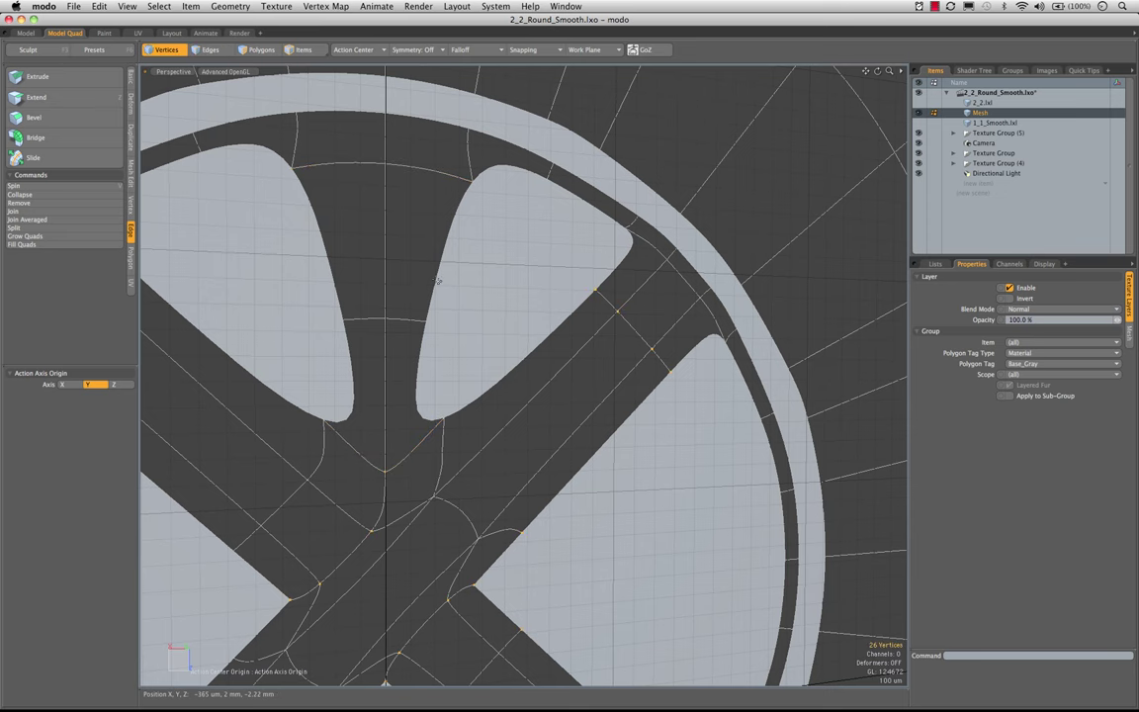
key("space")
double_click(439, 281)
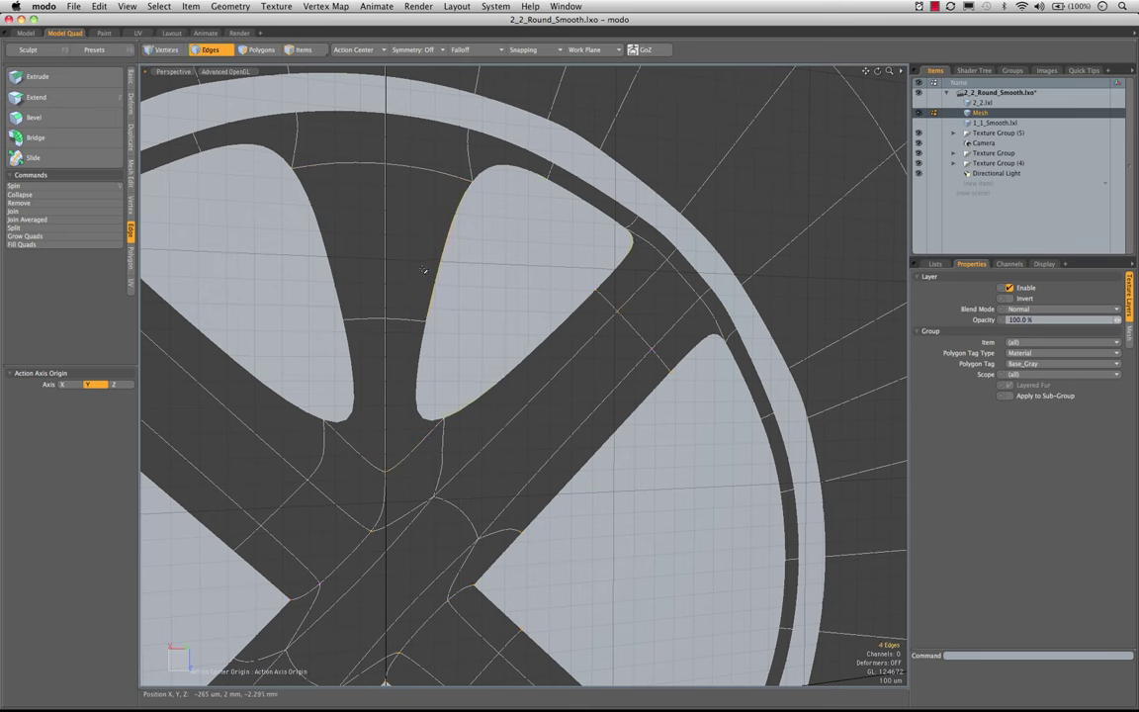
left_click(64, 143)
left_click(459, 431)
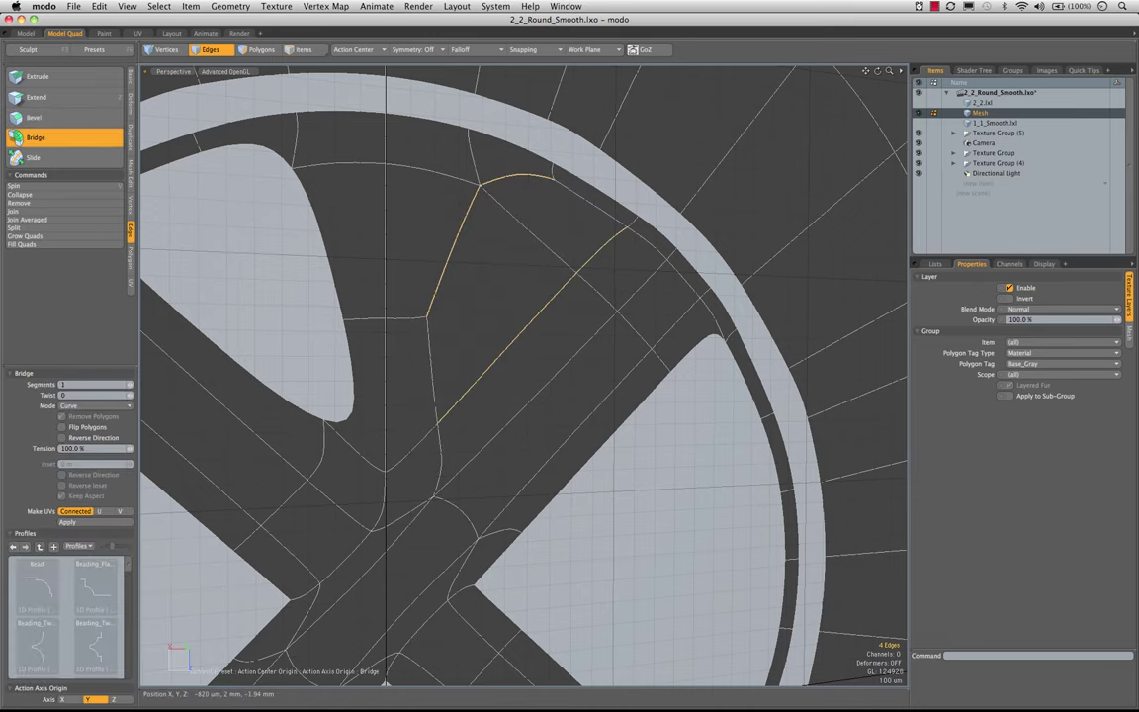
left_click_drag(458, 431, 595, 348, "alt")
left_click_drag(484, 370, 543, 451, "alt+shift")
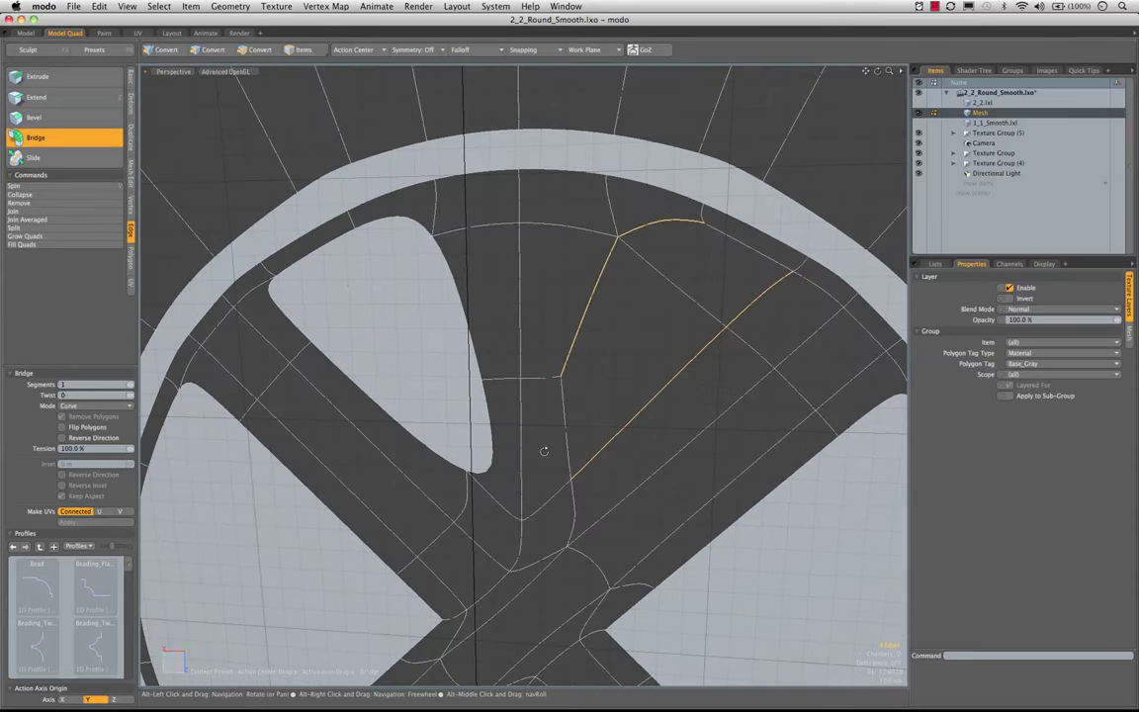
- Select the facing boundary edges of the last opening in this quadrant and bridge them with 1 segment
key("space")
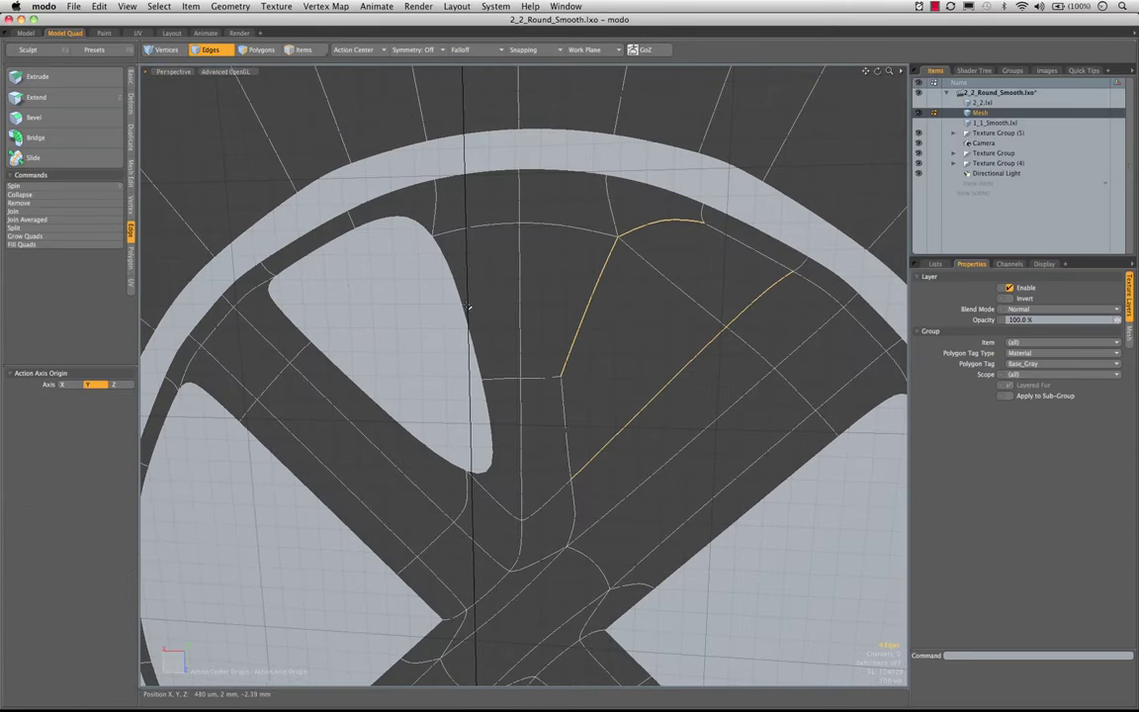
double_click(463, 311)
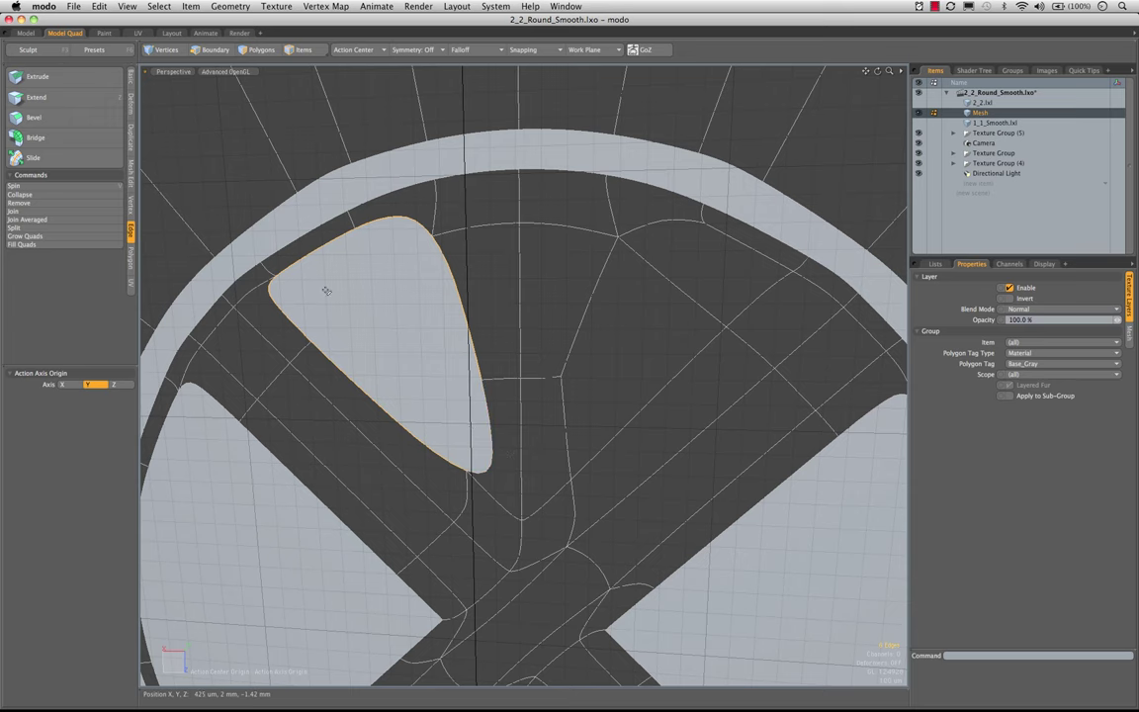
left_click(39, 137)
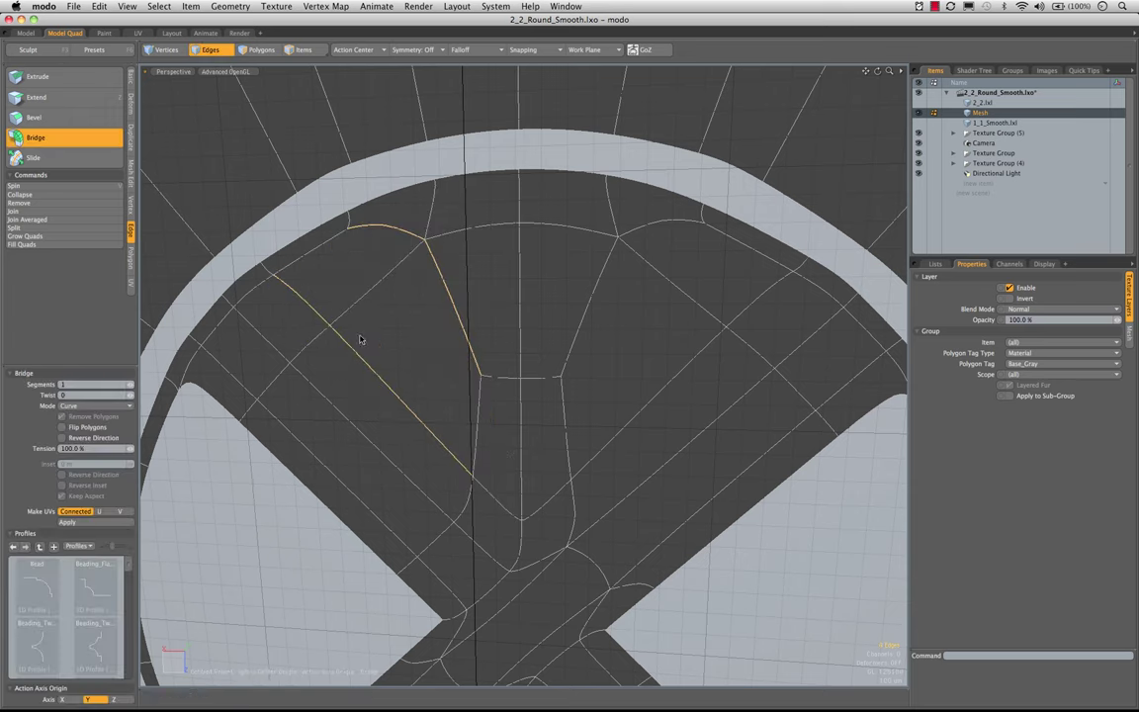
left_click_drag(556, 416, 613, 458, "alt")
scroll(613, 458, "down", 4)
left_click_drag(534, 398, 574, 388, "alt+shift")
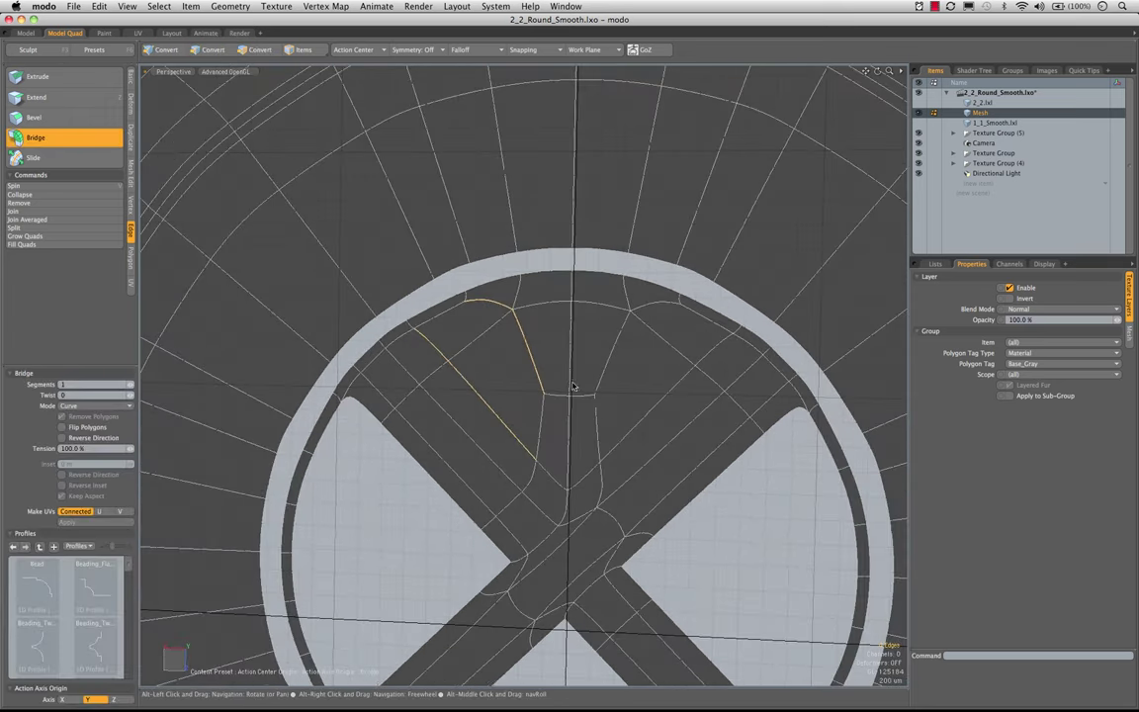
- Select only the polygons filling the completed quadrant, leaving out the adjoining strips of the crossed bars
key("space")
key("3")
mouse_move(575, 499)
left_mouse_down()
mouse_move(490, 435)
mouse_move(450, 354)
mouse_move(657, 296)
mouse_move(605, 415)
mouse_move(556, 441)
left_mouse_up()
scroll(610, 450, "down", 4)
left_click_drag(645, 511, 595, 424, "alt+shift")
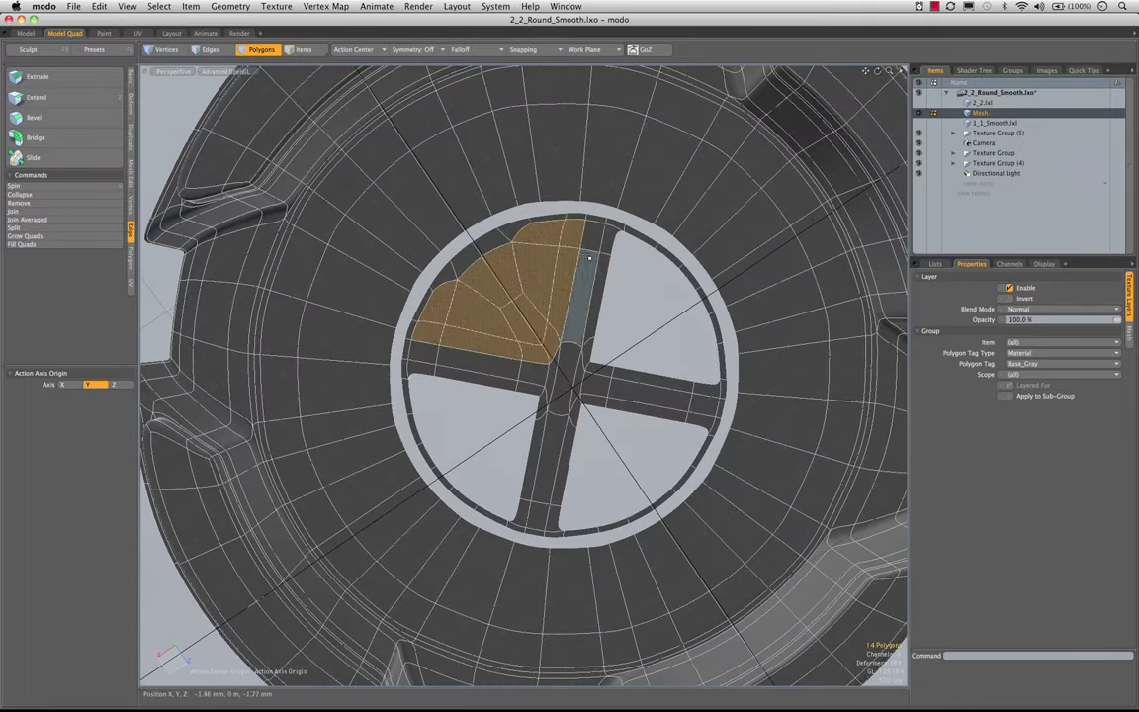
left_click_drag(561, 260, 581, 264, "ctrl+alt")
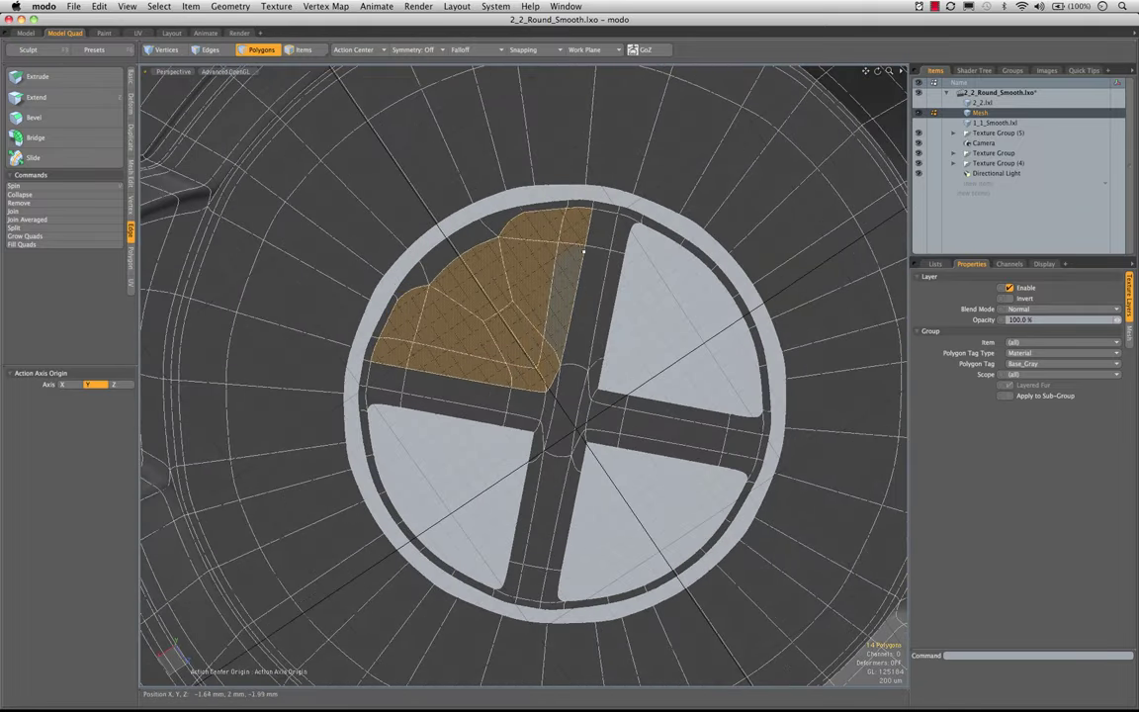
left_click(576, 271, "ctrl")
left_click(578, 233, "ctrl")
mouse_move(554, 360)
left_mouse_down("ctrl")
mouse_move(539, 387)
mouse_move(388, 356)
left_mouse_up("ctrl")
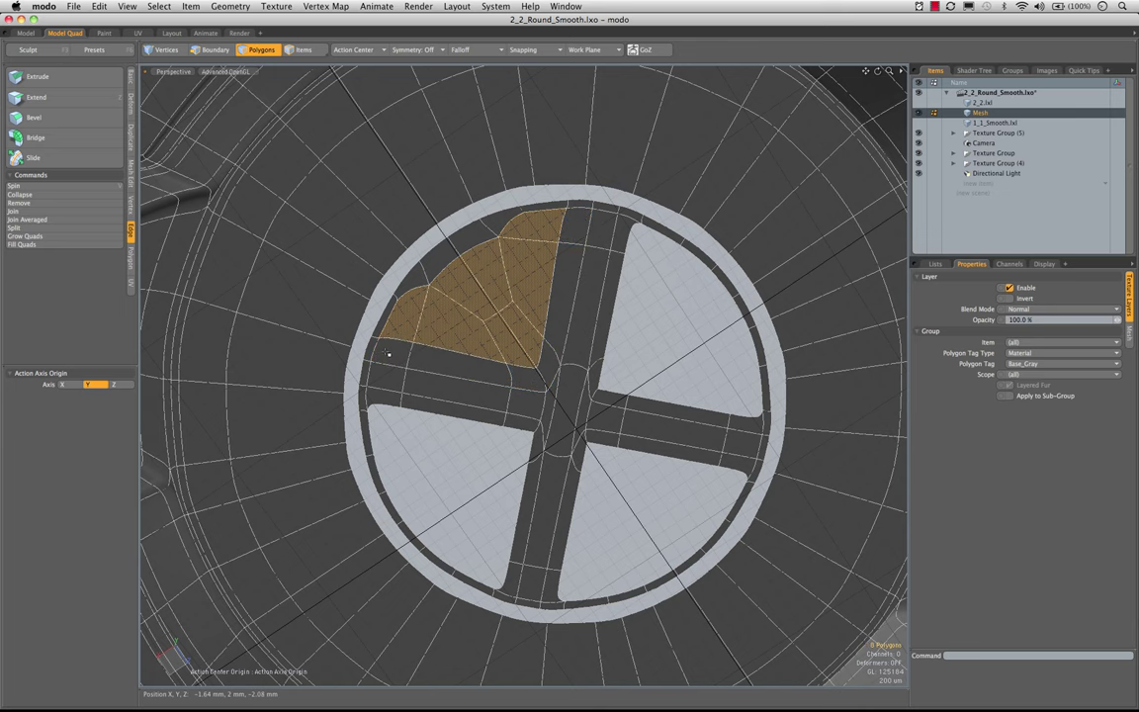
- Cut and paste the quadrant's fill polygons in place, select them as a connected piece, and rotate them 90° about Y into the neighbouring opening
left_click_drag(646, 305, 601, 372, "alt")
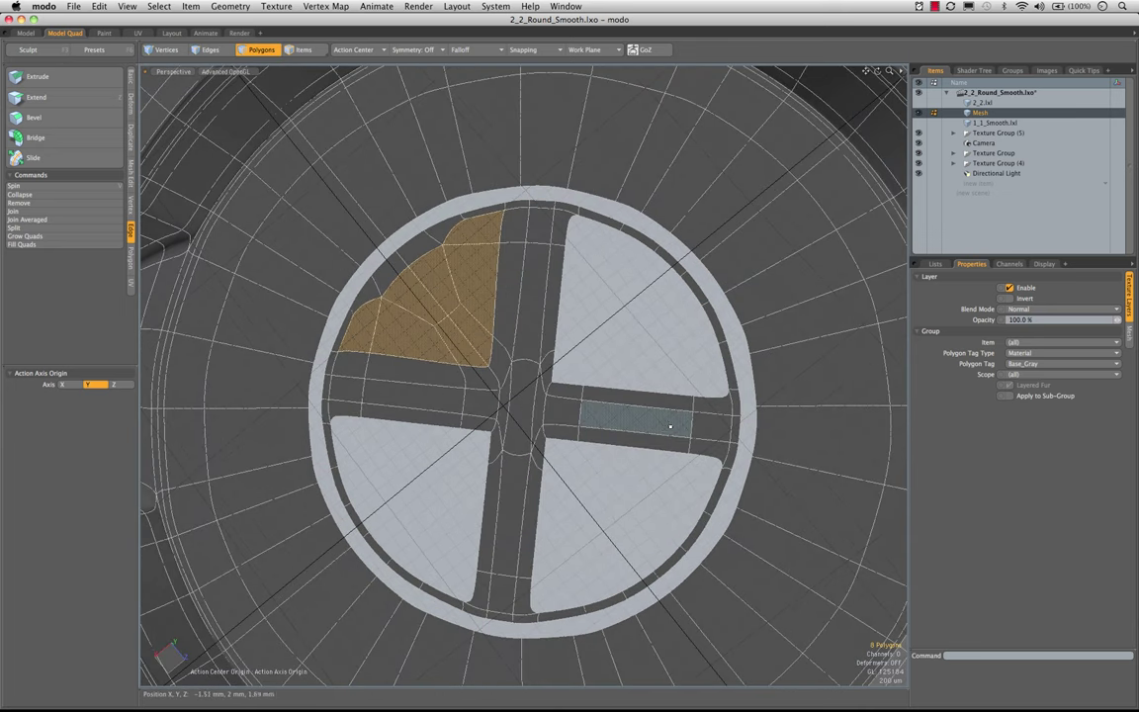
left_click_drag(748, 372, 702, 371, "alt")
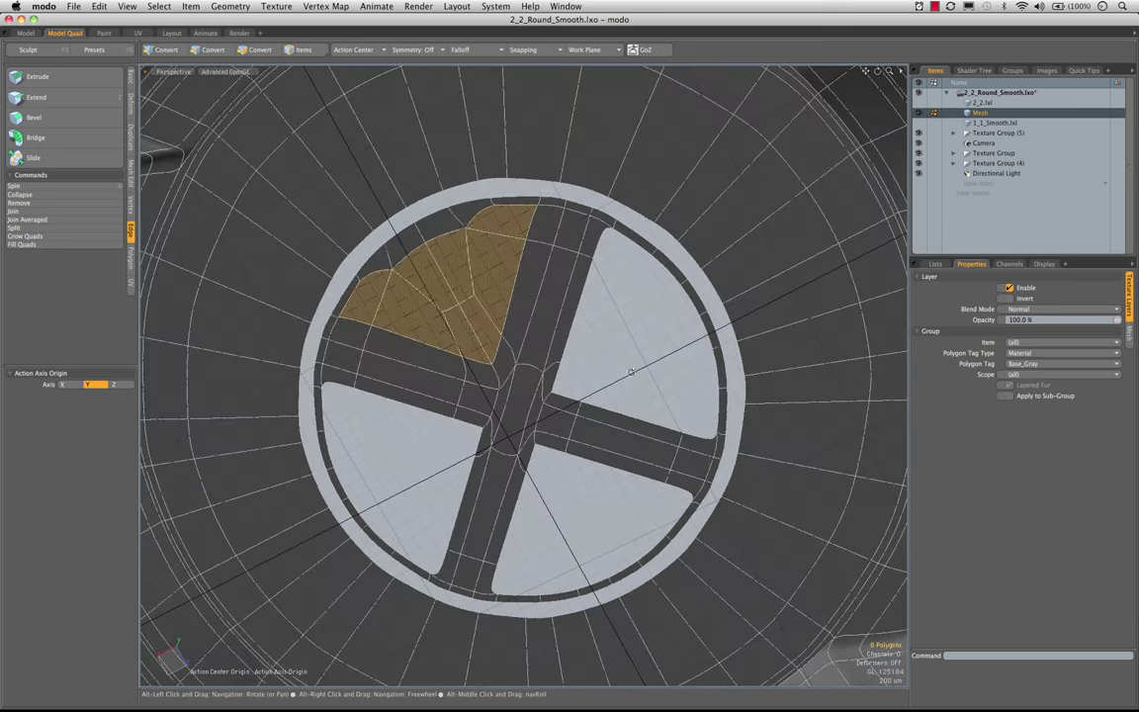
left_click_drag(556, 259, 490, 279, "alt")
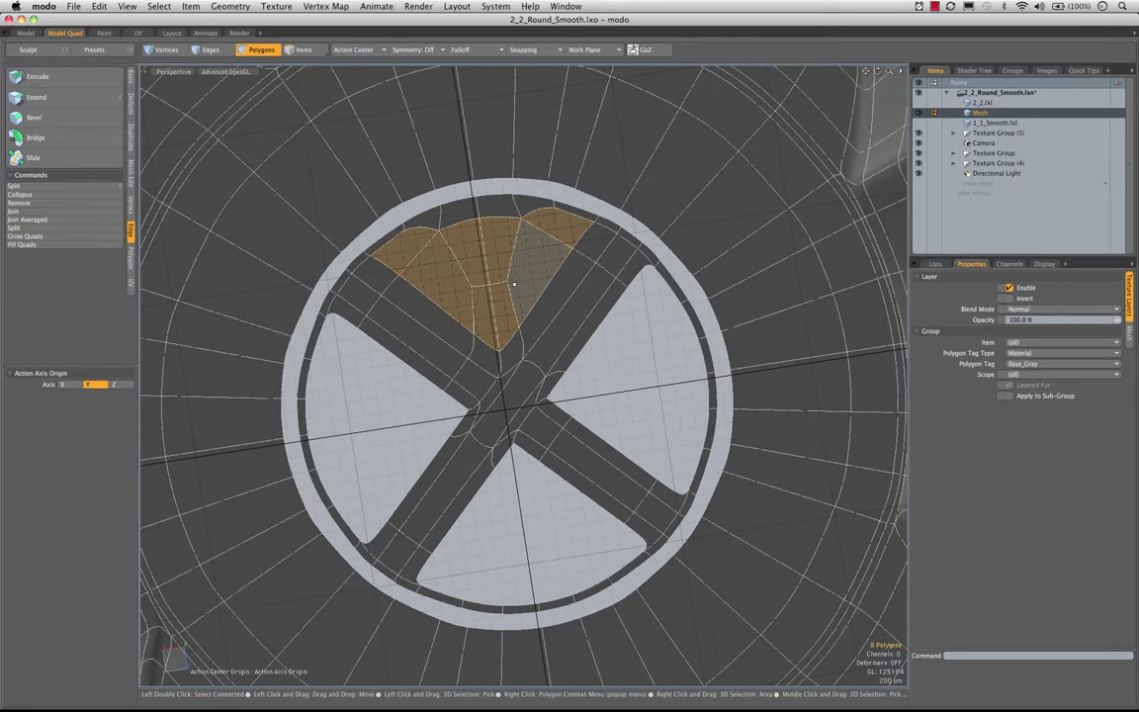
key("super+x")
key("super+v")
double_click(506, 299)
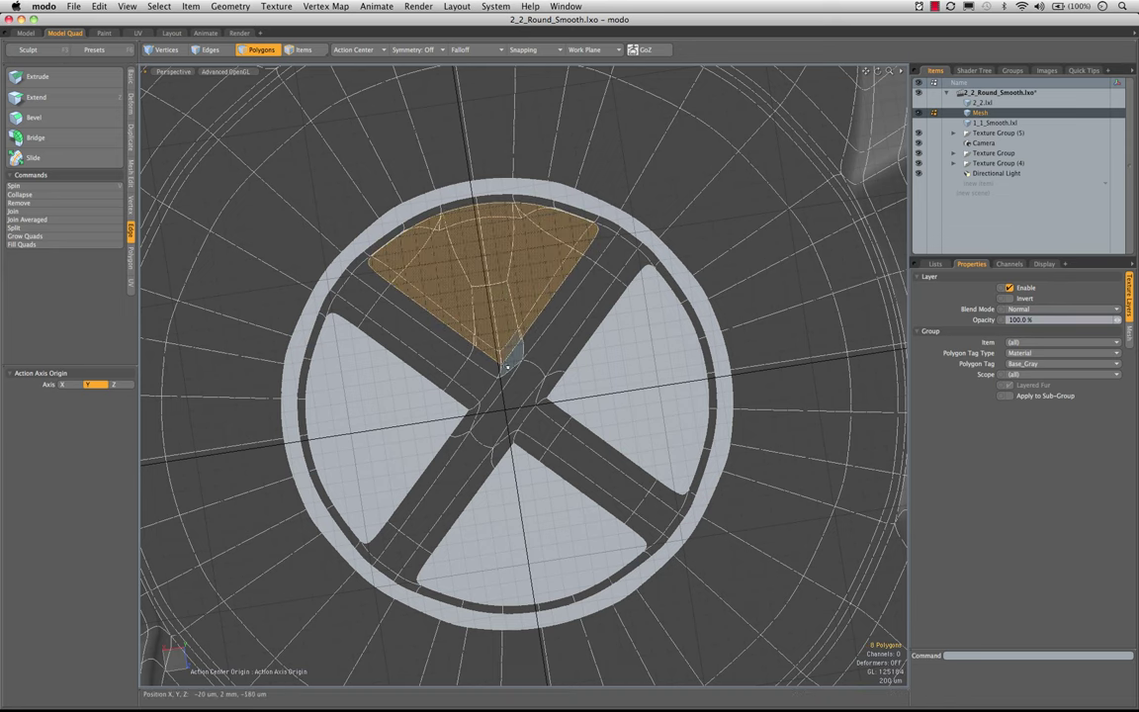
key("e")
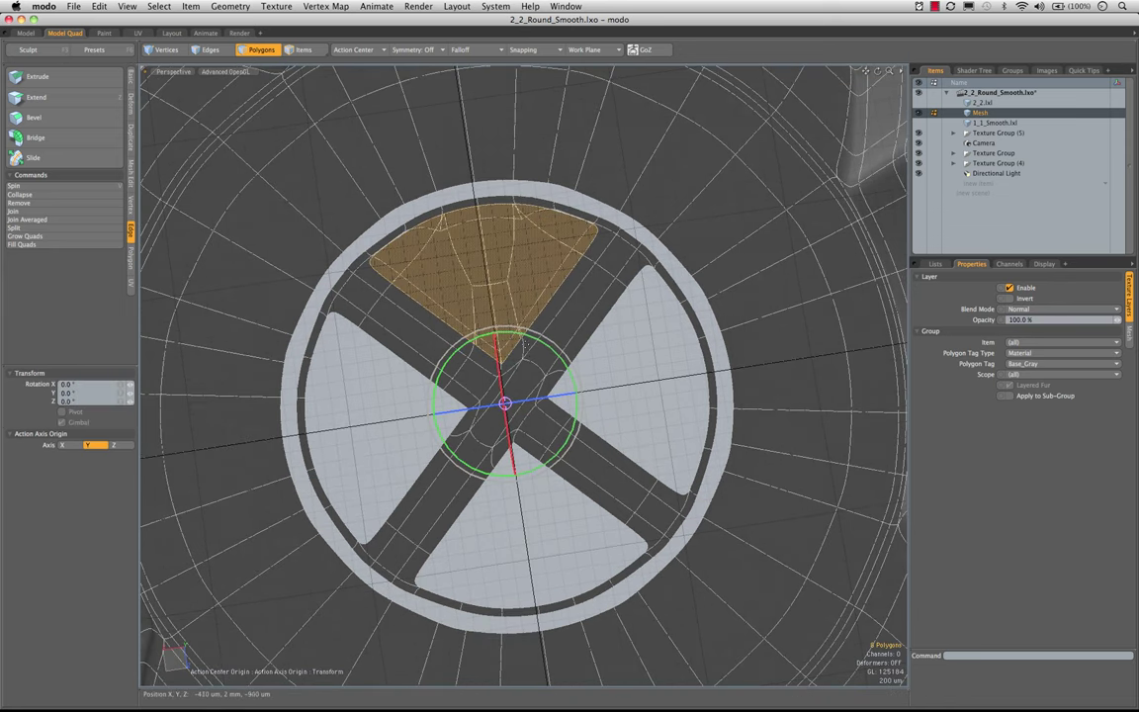
left_click_drag(529, 340, 596, 427)
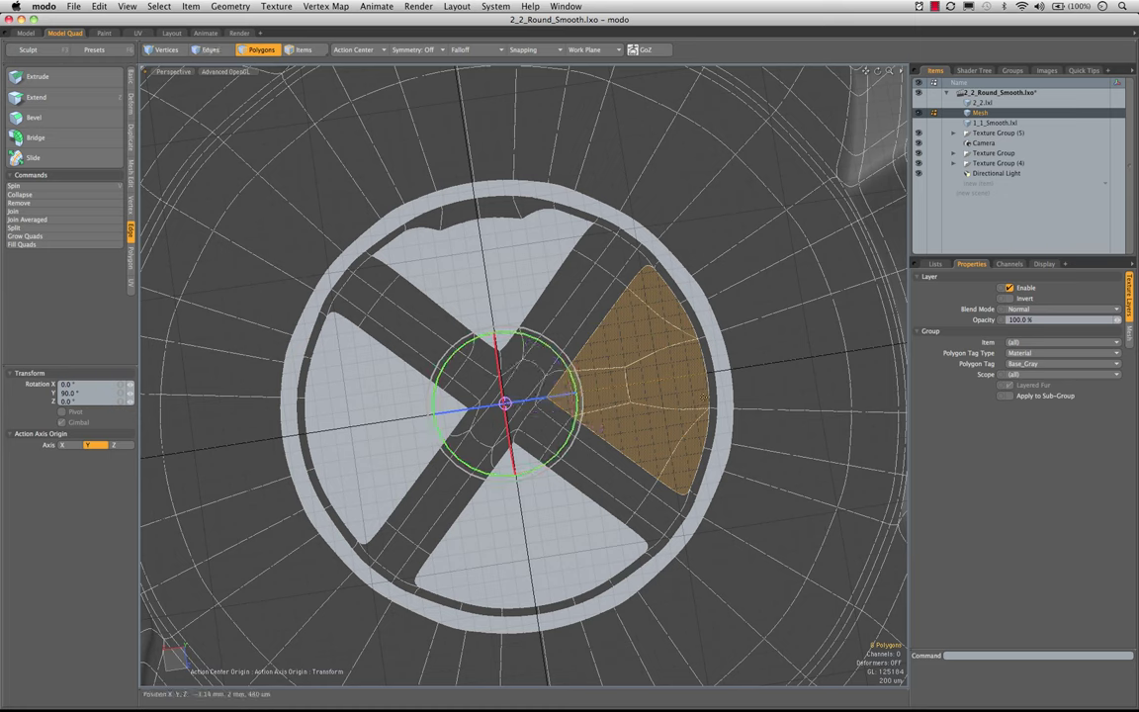
- Copy the rotated fill and rotate the duplicate another 90° about Y into the next empty quadrant opening
key("super+c")
left_click_drag(558, 358, 552, 466, "ctrl")
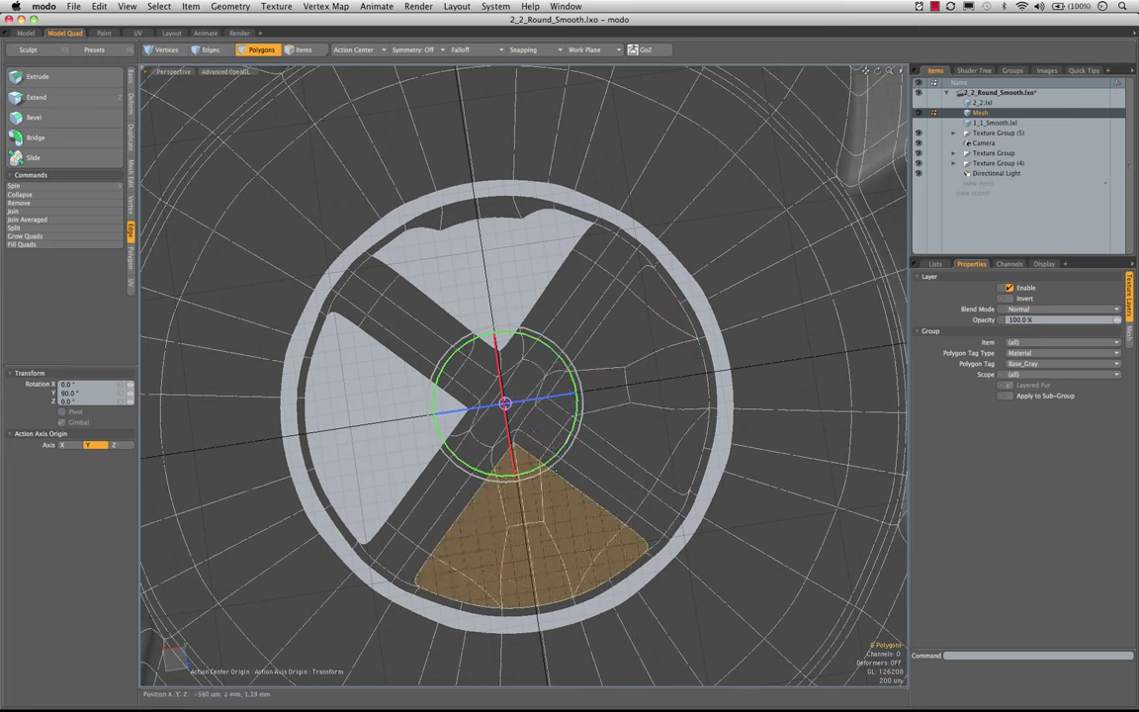
key("q")
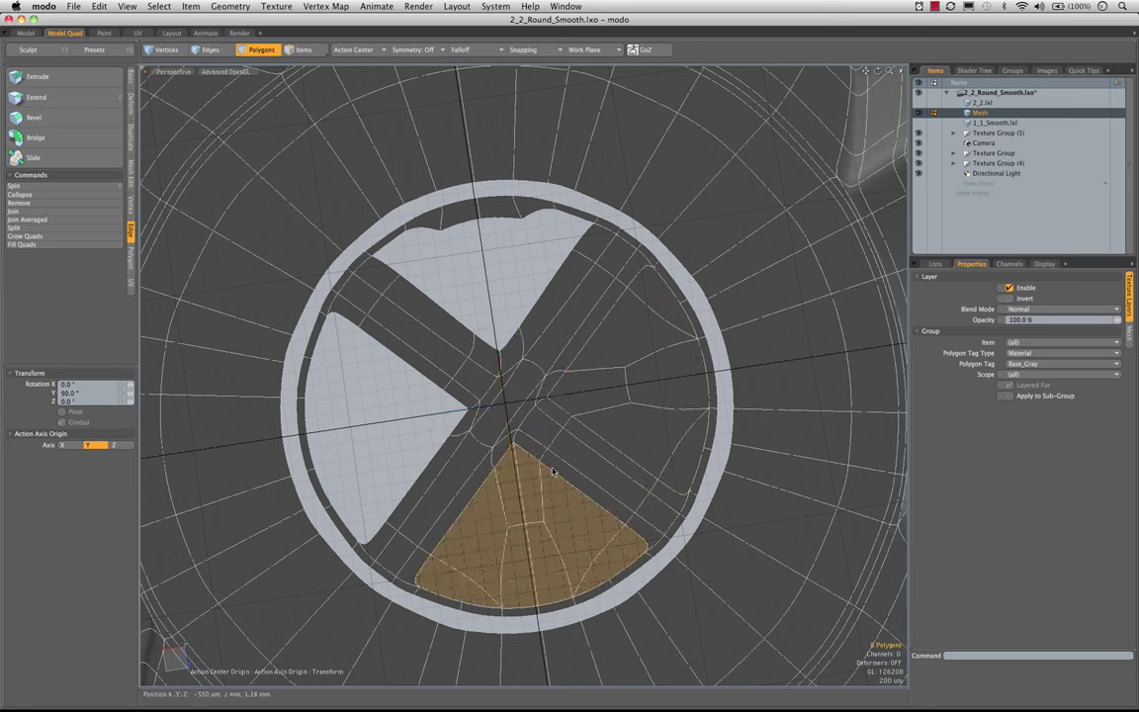
key("q")
key("e")
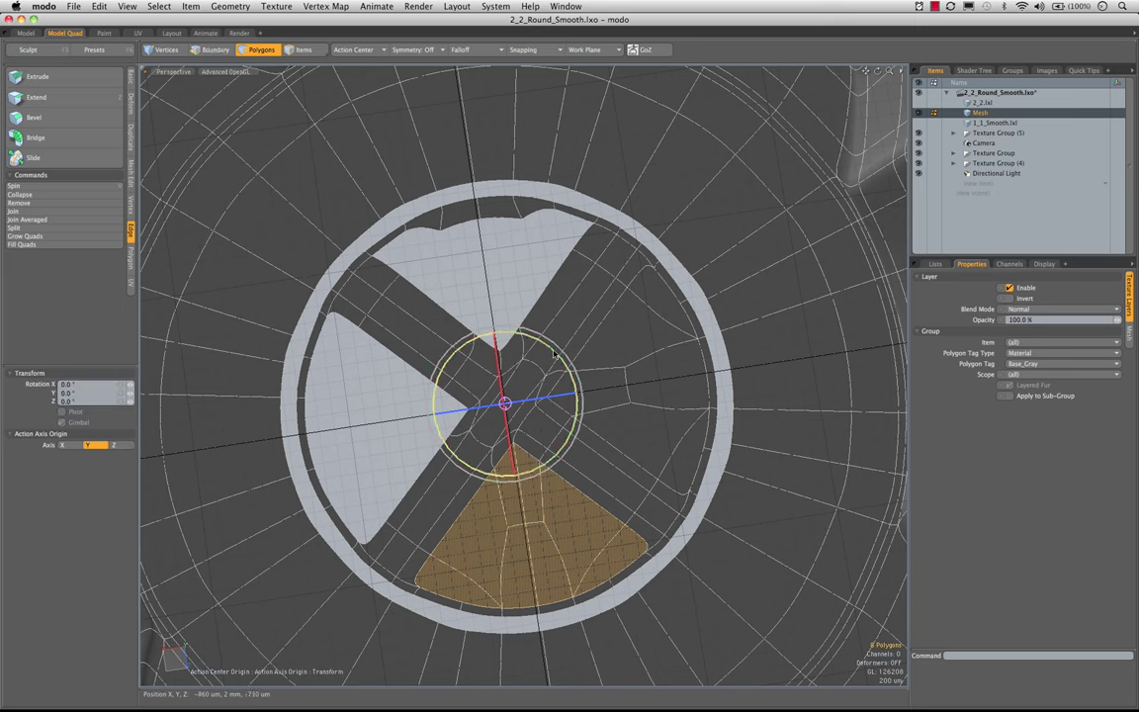
left_click_drag(556, 356, 568, 371)
key("super+z")
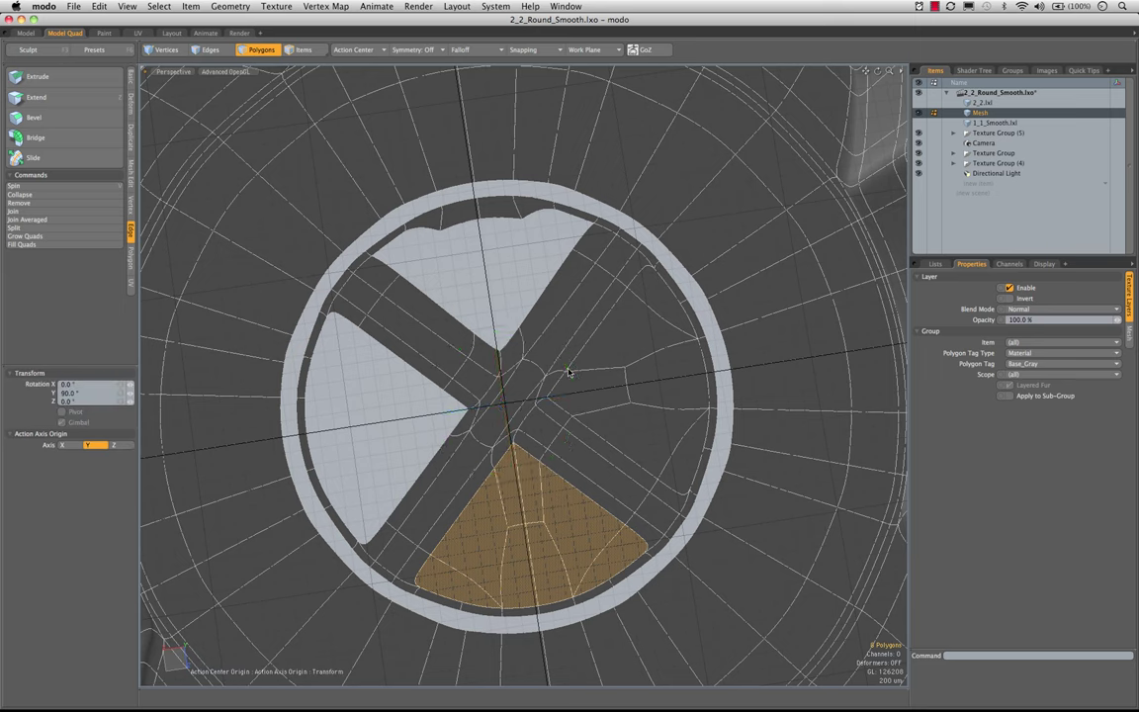
- Rotate another copy of the fill 90° about Y into the last empty opening and paste the original fill back into its quadrant
key("e")
left_click_drag(556, 356, 555, 462, "ctrl")
key("q")
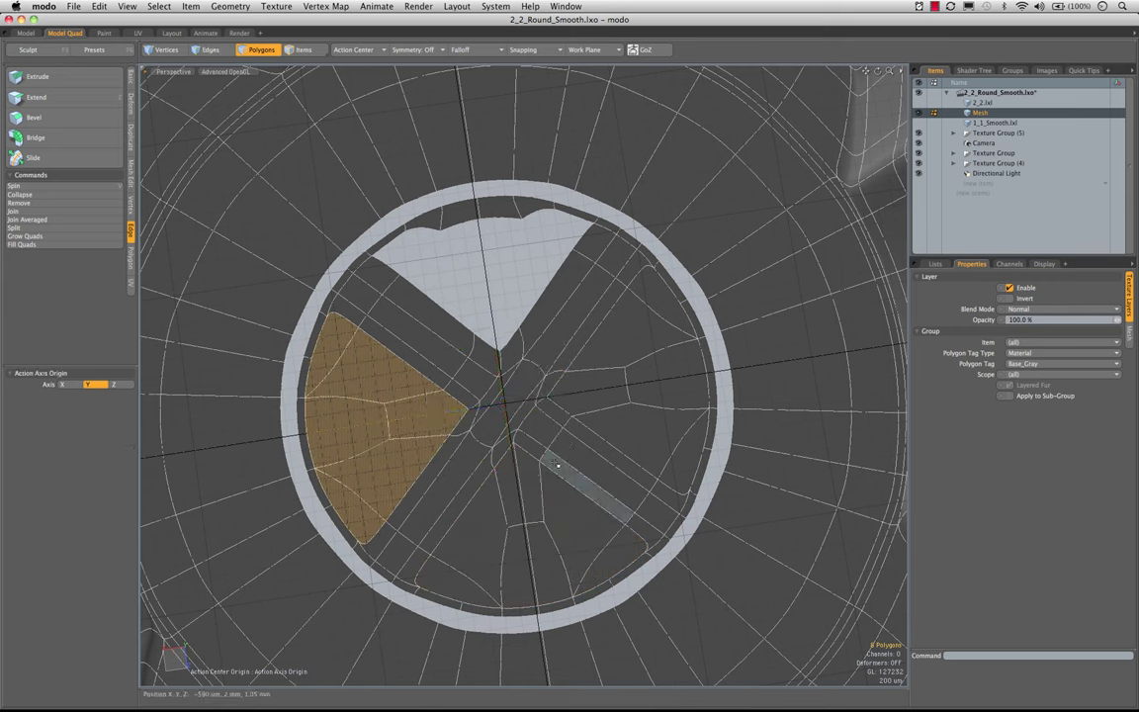
key("super+v")
- Select all four quadrant fills with the connected crossed bars and merge their coincident vertices with a distance of 0 m
double_click(607, 417)
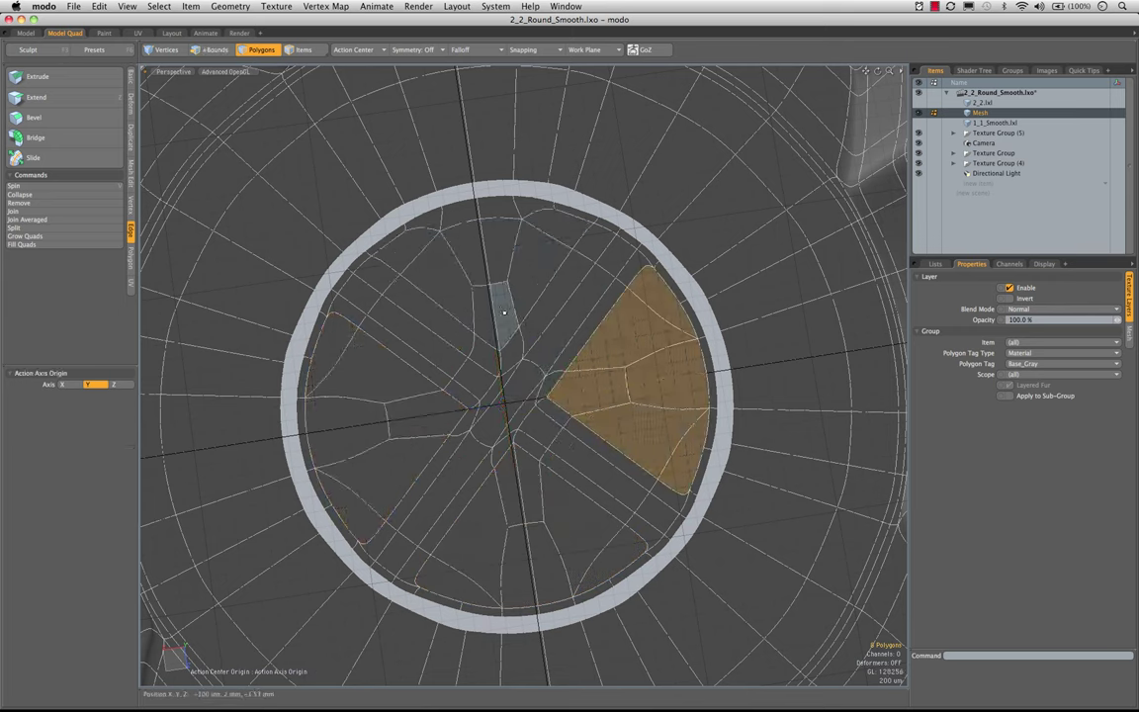
double_click(506, 311, "shift")
double_click(443, 427, "shift")
double_click(542, 492, "shift")
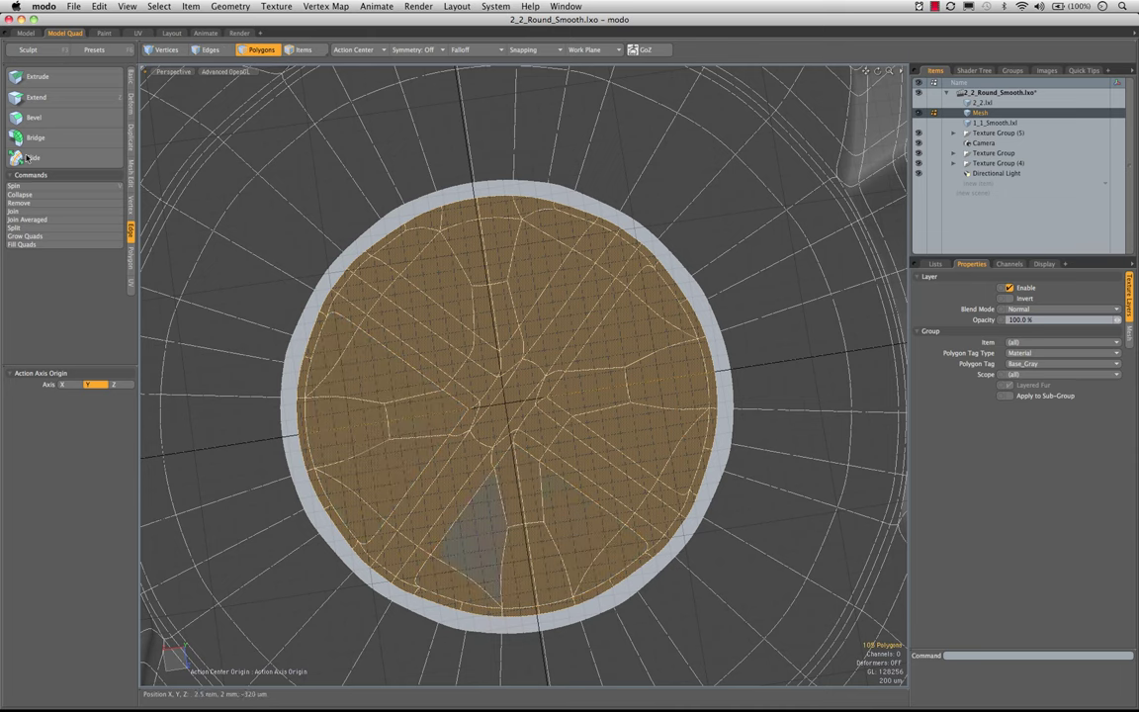
left_click(130, 206)
left_click(45, 137)
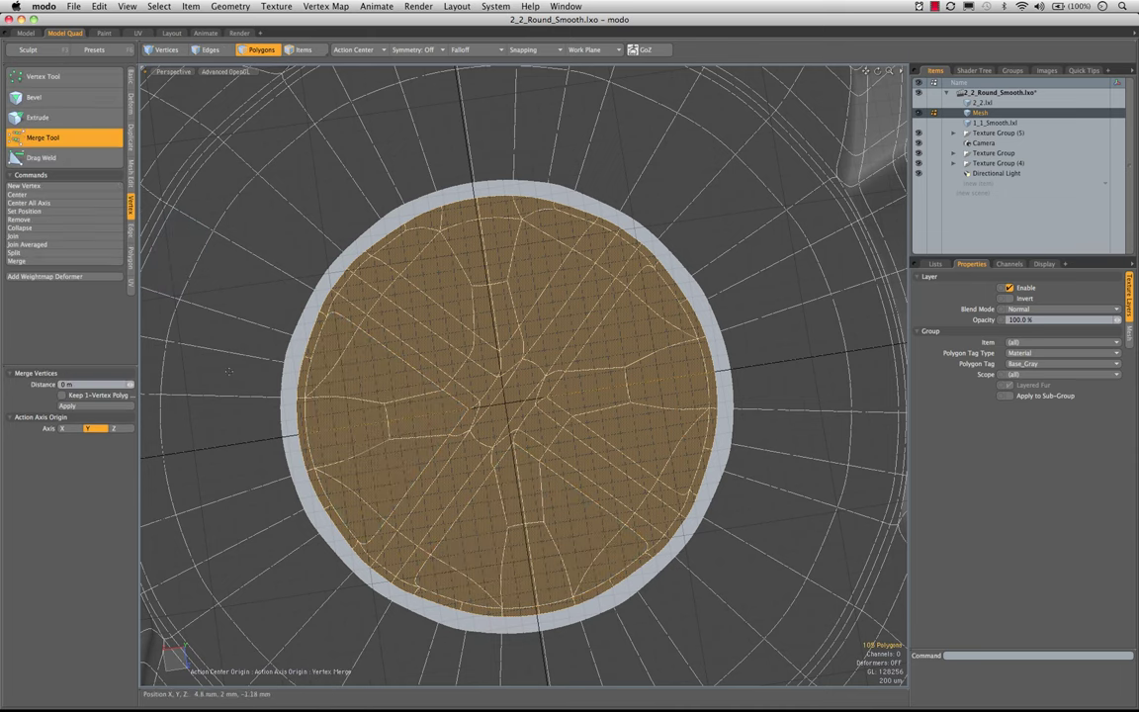
mouse_move(457, 272)
left_mouse_down()
mouse_move(514, 273)
mouse_move(457, 272)
left_mouse_up()
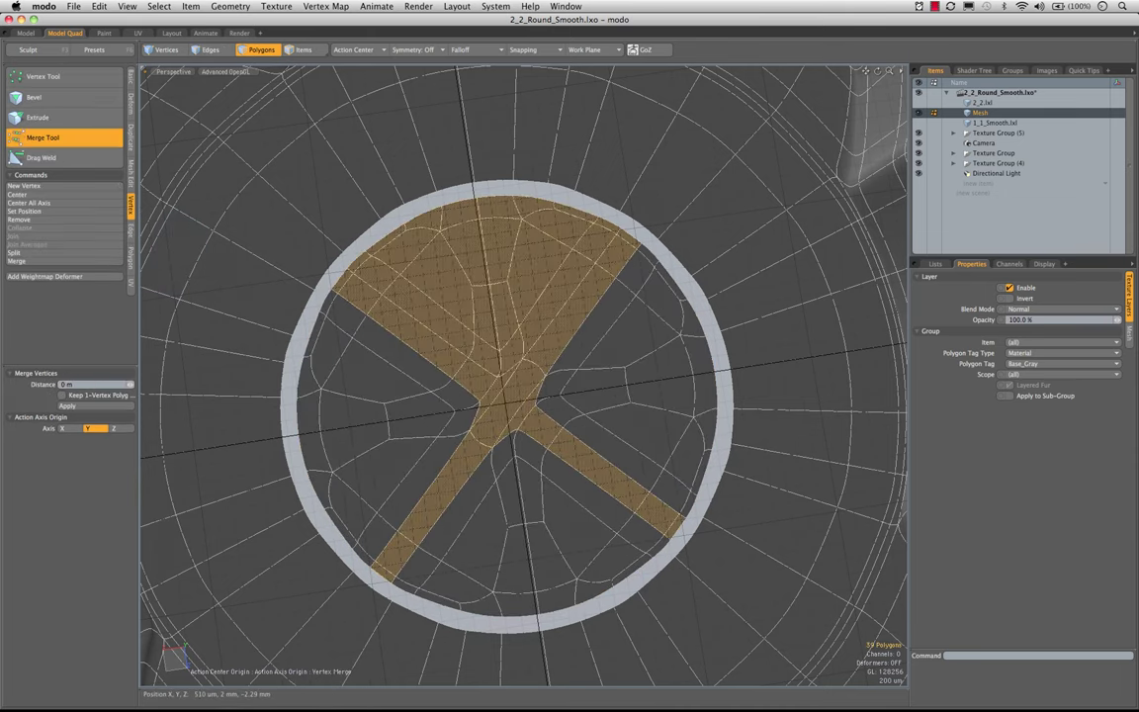
- Clear the selection and select the full-width polygons of all four arms and the centre of the crossed bars
left_click_drag(516, 396, 538, 356, "alt")
left_click_drag(539, 356, 560, 308, "ctrl+alt")
key("q")
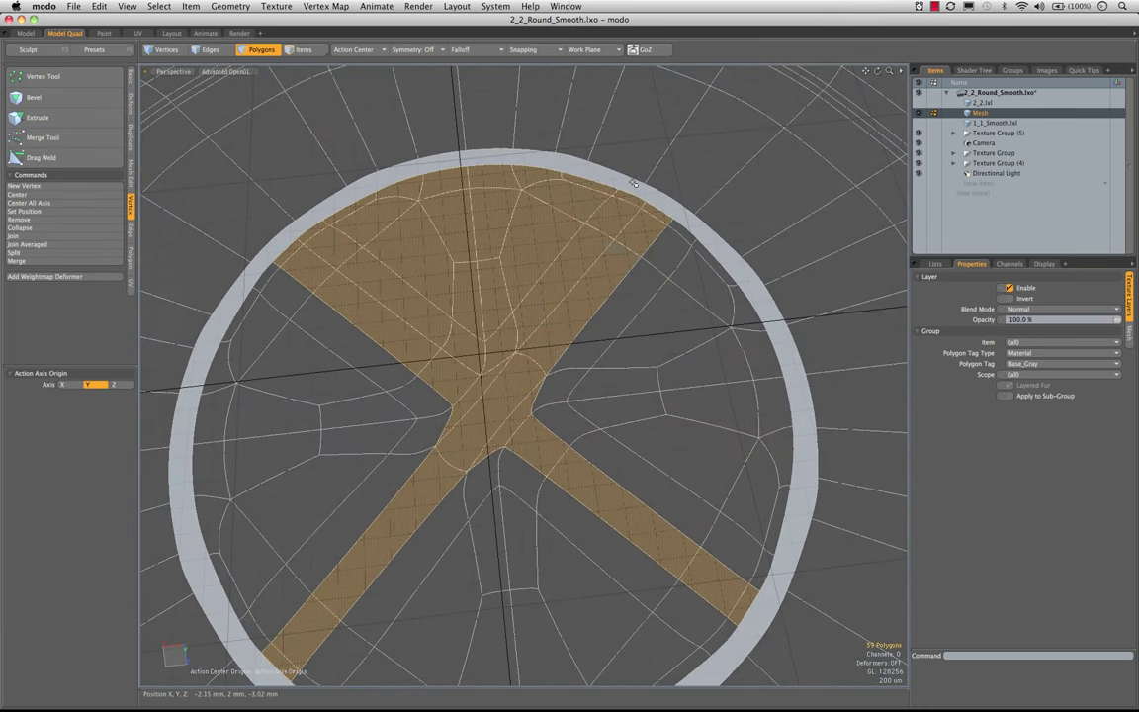
key("Escape")
left_click_drag(678, 226, 460, 314, "ctrl+alt")
mouse_move(376, 246)
left_mouse_down()
mouse_move(432, 311)
mouse_move(689, 505)
mouse_move(610, 394)
mouse_move(572, 365)
mouse_move(690, 230)
mouse_move(633, 217)
mouse_move(557, 323)
mouse_move(505, 323)
mouse_move(403, 250)
mouse_move(450, 364)
mouse_move(356, 456)
mouse_move(363, 546)
mouse_move(498, 441)
mouse_move(446, 489)
mouse_move(437, 515)
left_mouse_up()
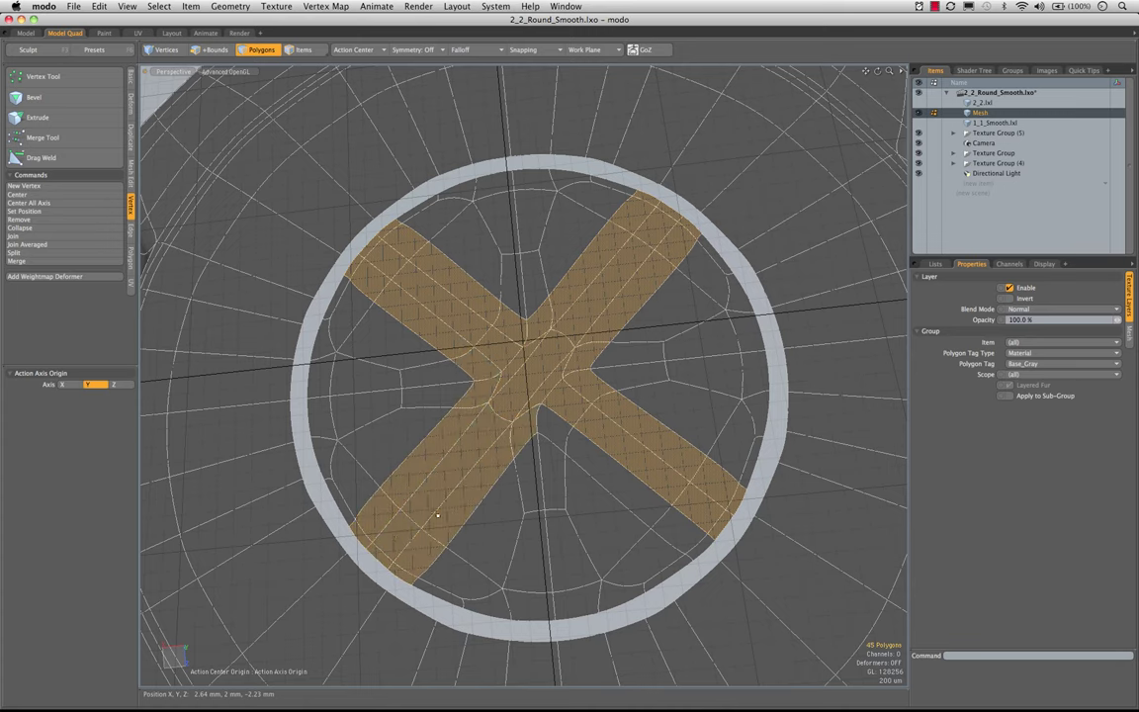
mouse_move(577, 422)
left_mouse_down("shift")
mouse_move(561, 433)
mouse_move(694, 540)
left_mouse_up("shift")
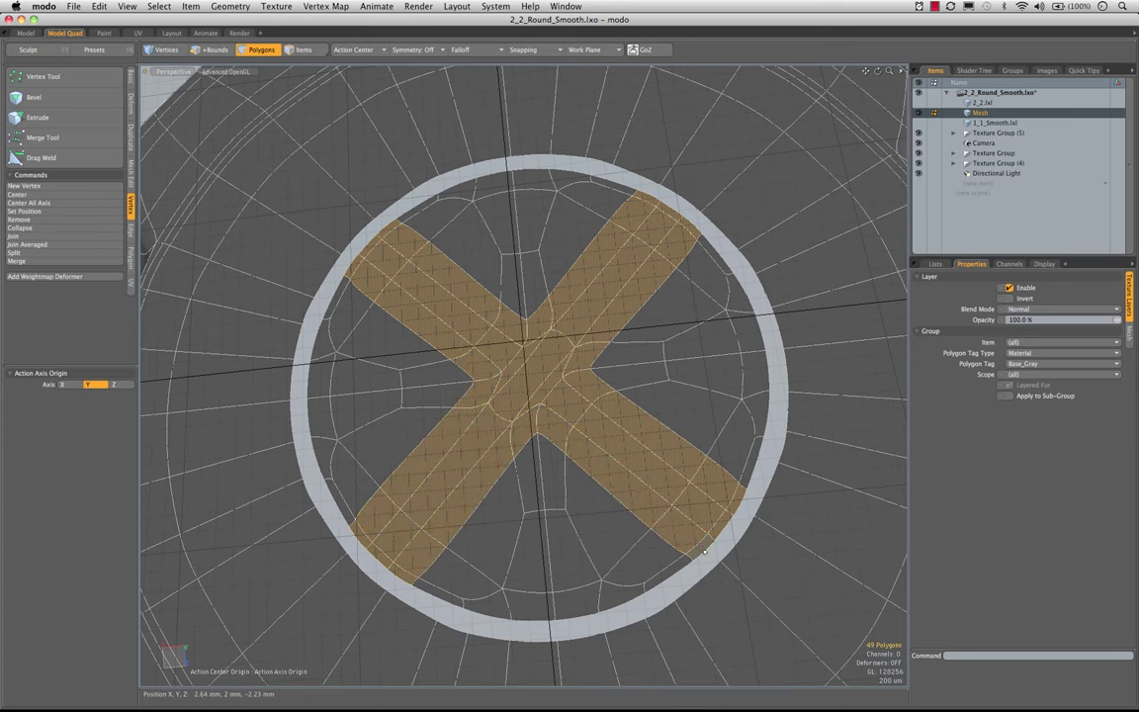
- Bevel the crossed-bar polygons with Group Polygons enabled, shifting them outward from the disc with no inset
left_click_drag(614, 364, 465, 379, "alt")
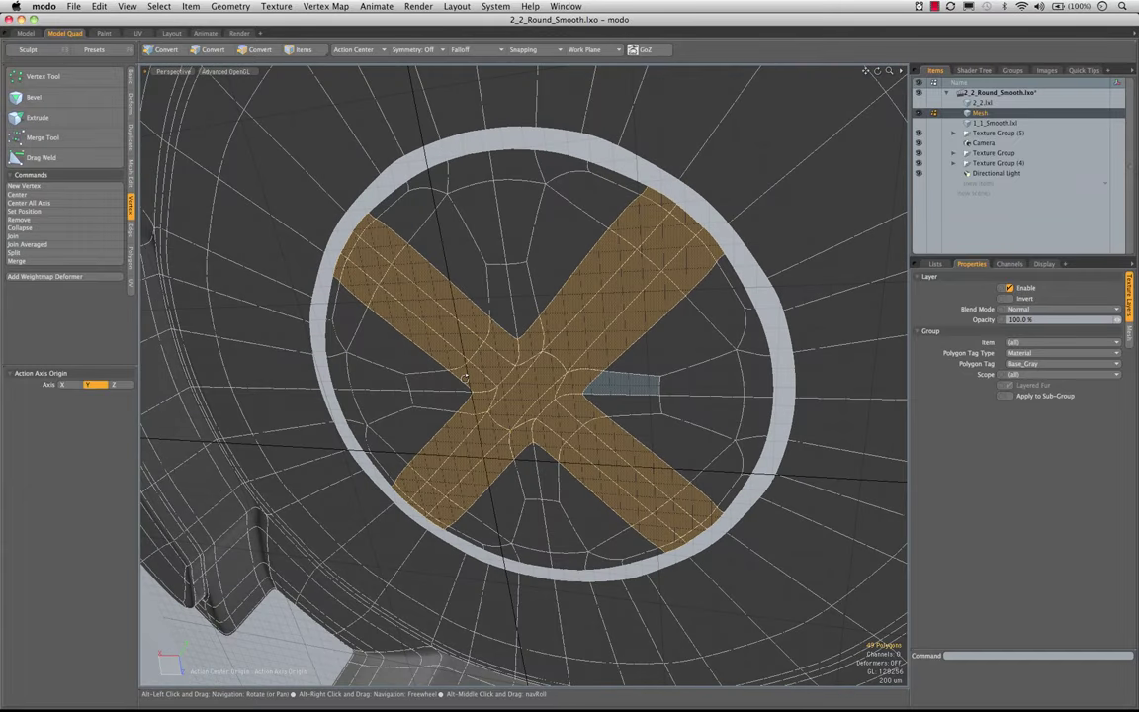
key("b")
left_click(508, 265)
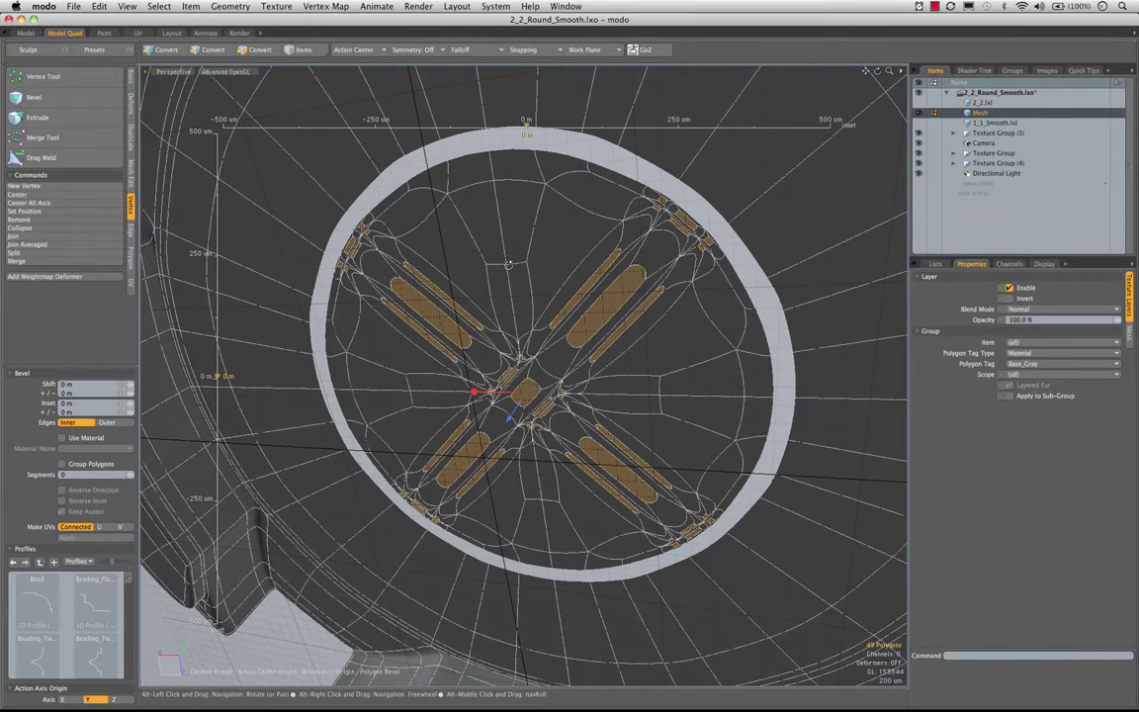
left_click(65, 466)
left_click_drag(681, 328, 593, 413, "alt")
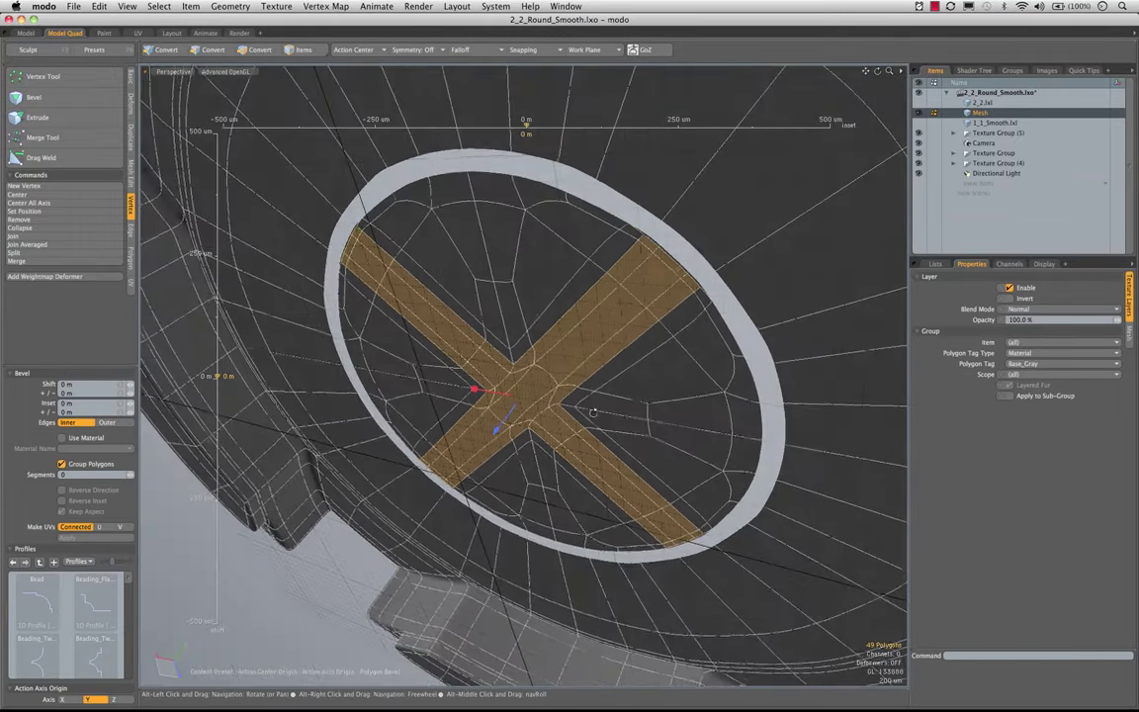
left_click_drag(500, 429, 426, 525)
left_click_drag(567, 366, 514, 420, "alt")
left_click_drag(514, 420, 559, 361, "alt")
- Select the loop of side polygons around the extruded cross and loop-slice it with count 2 in Symmetry mode at 2% position
key("q")
left_click(572, 418)
left_click(593, 412, "shift")
key("l")
key("alt+c")
mouse_move(592, 411)
left_mouse_down()
mouse_move(539, 411)
mouse_move(593, 411)
left_mouse_up()
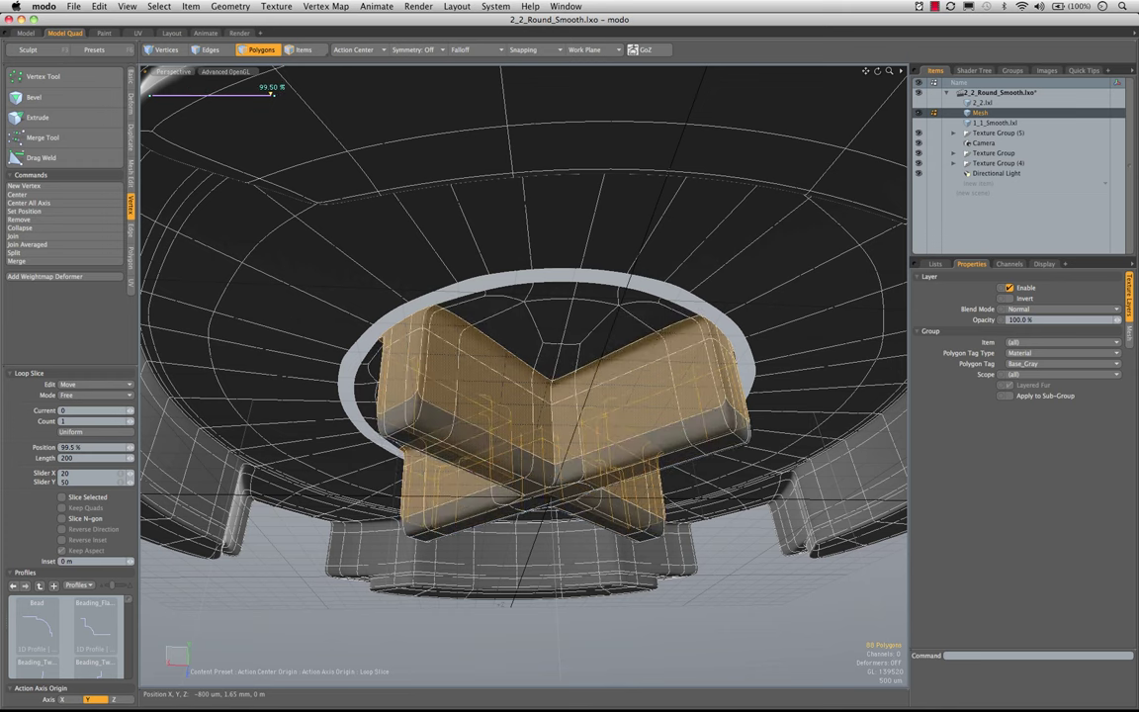
left_click(131, 422)
left_click(105, 394)
left_click(104, 414)
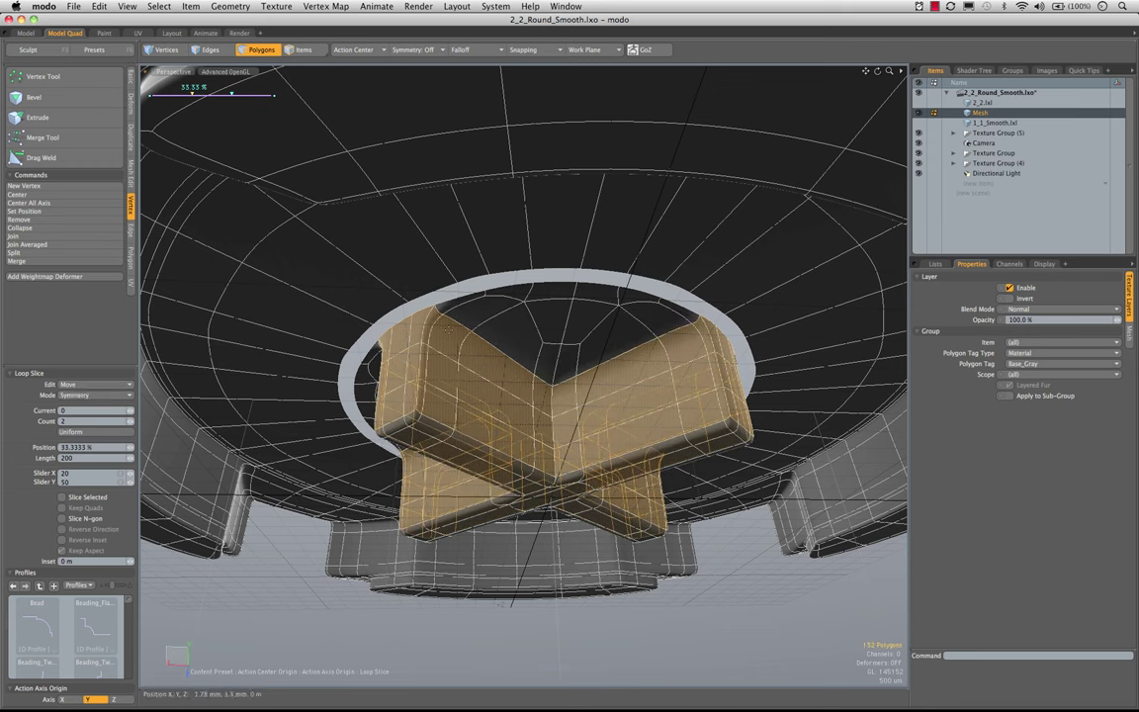
left_click_drag(192, 94, 156, 94)
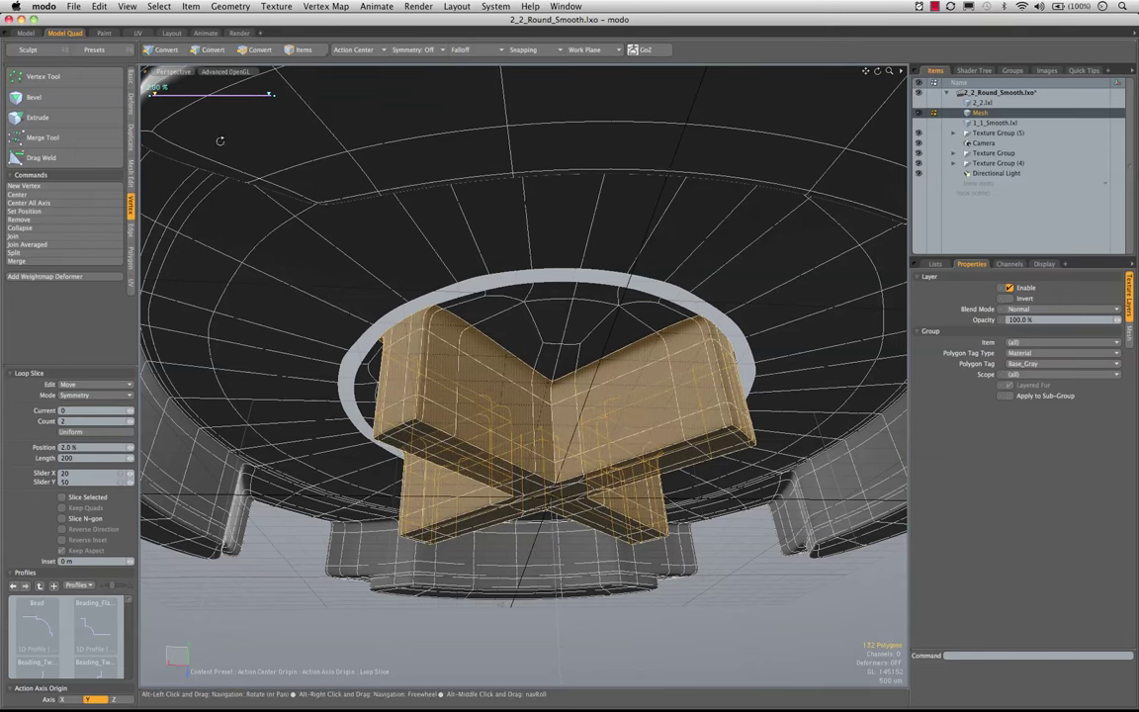
- Finish the loop slice, clear the selection and select the inner edge loop of the open gap around the crossed bars
left_click_drag(218, 139, 210, 164, "alt")
key("space")
left_click(730, 563)
left_click_drag(568, 380, 552, 249, "alt")
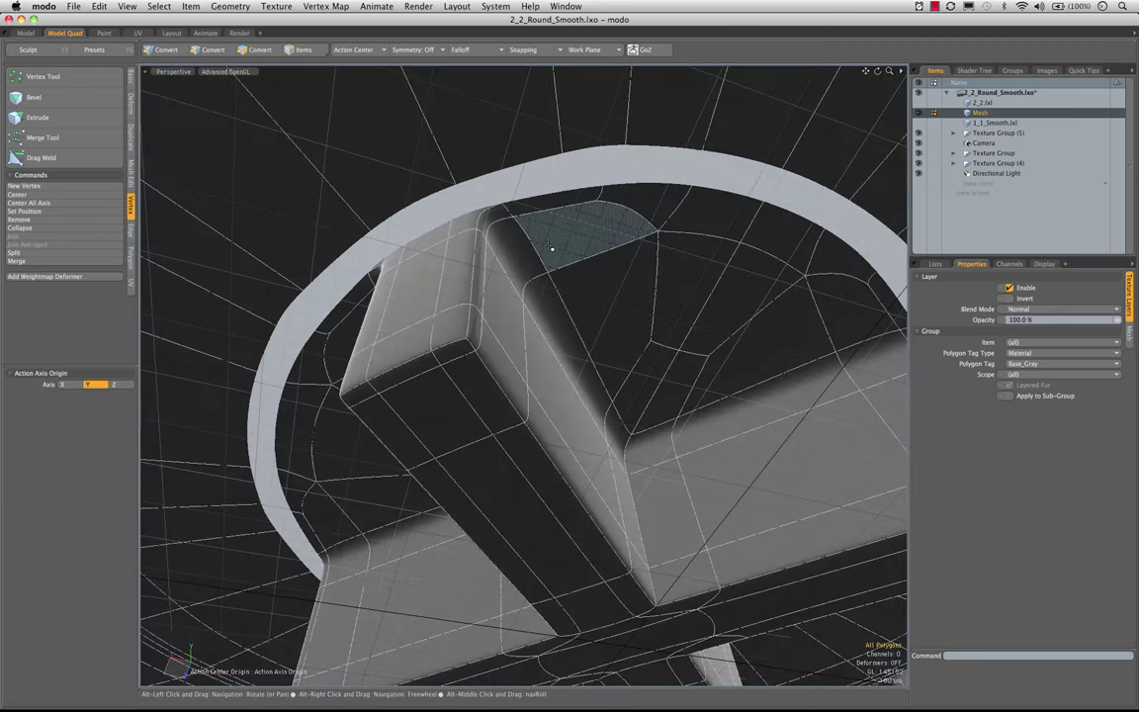
key("space")
key("space")
double_click(553, 192)
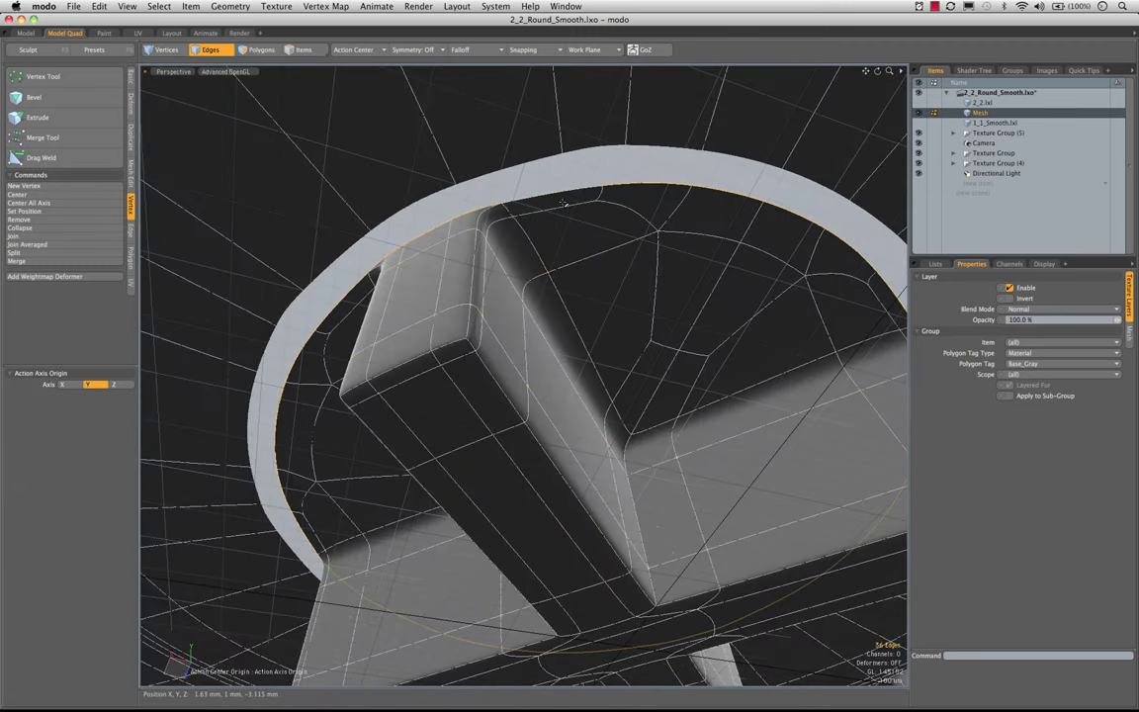
left_click_drag(593, 261, 643, 351, "alt")
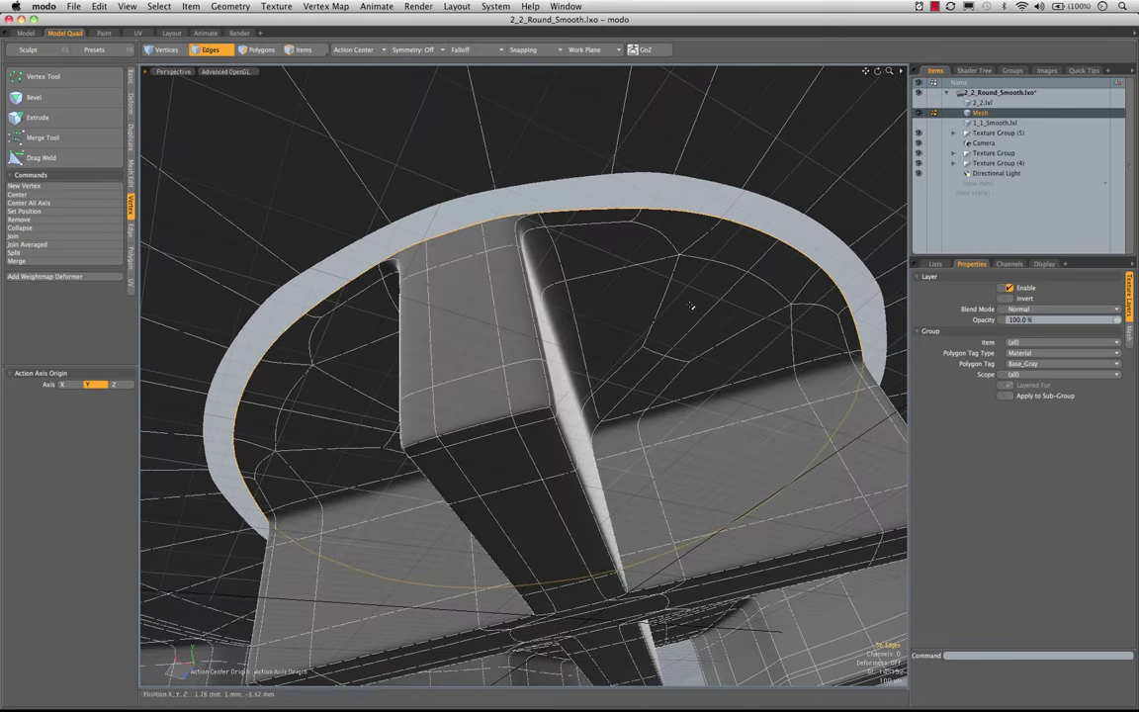
left_click_drag(691, 305, 628, 307, "ctrl+alt")
key("0")
left_click_drag(555, 403, 539, 353, "alt")
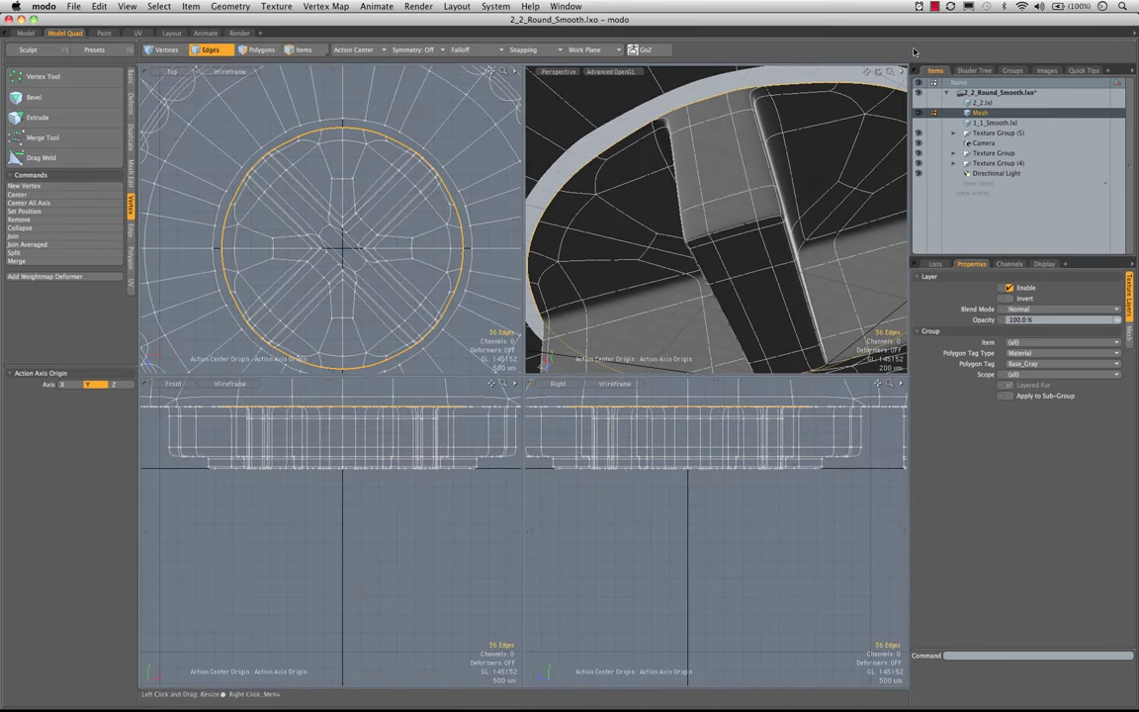
- Show the 2_2.lxl mesh for reference and bridge the inner and outer edge loops of the gap around the cross
left_click(917, 102)
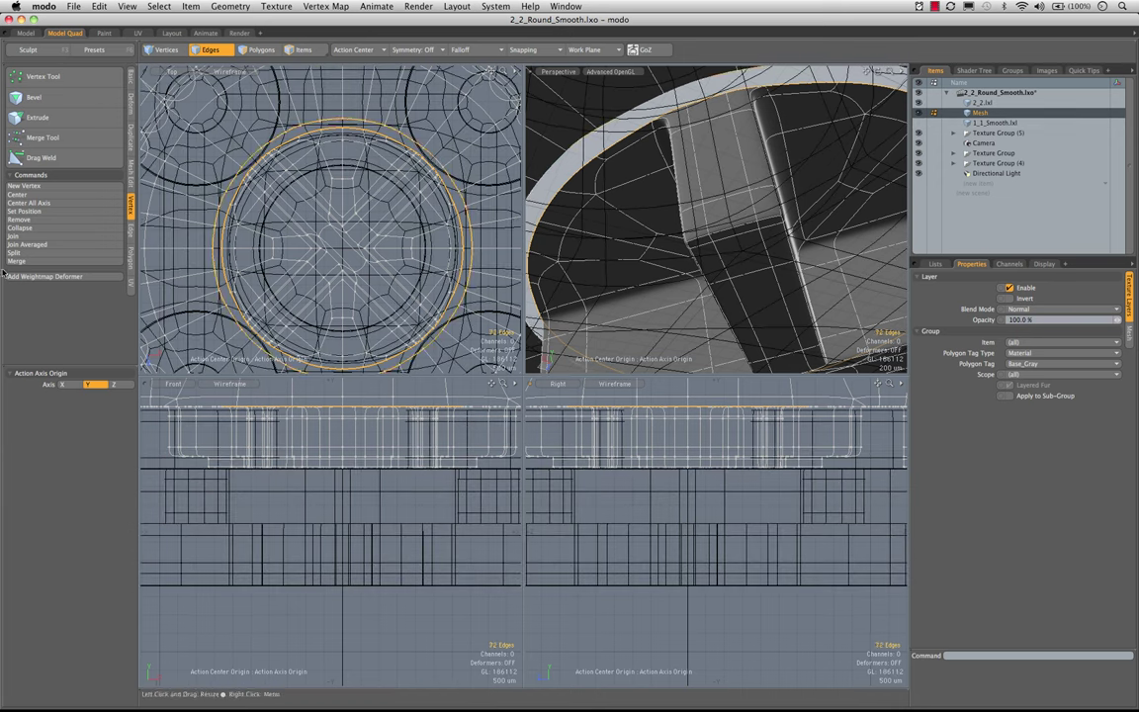
key("KP_0")
left_click_drag(433, 339, 643, 425, "alt")
scroll(567, 435, "down", 4)
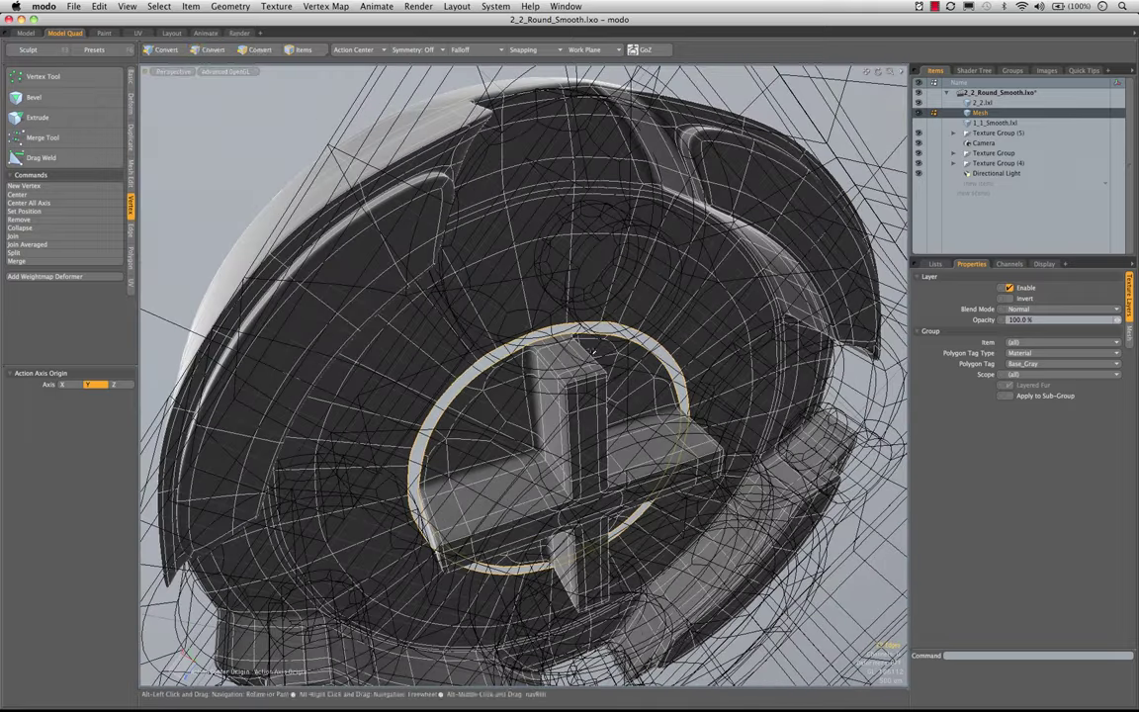
left_click(130, 230)
left_click(24, 137)
left_click_drag(612, 217, 495, 213, "alt")
key("q")
key("Escape")
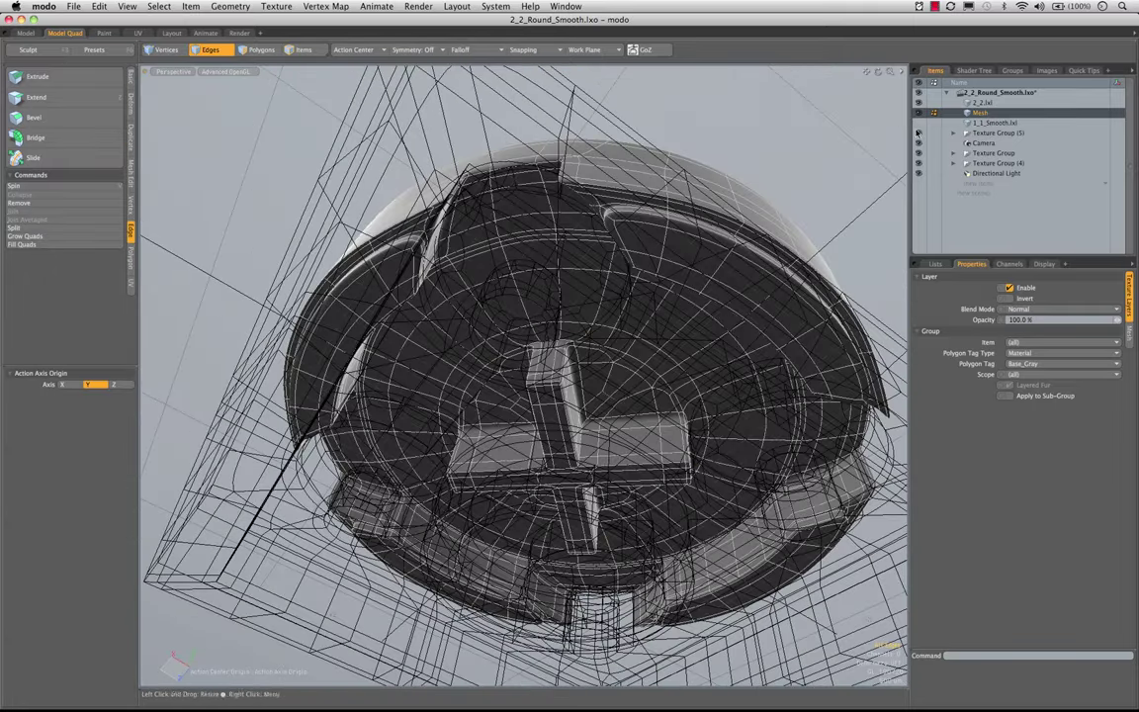
- Show only the Mesh item and switch to the Model layout
left_click(919, 113, "alt")
left_click_drag(563, 430, 682, 583, "alt")
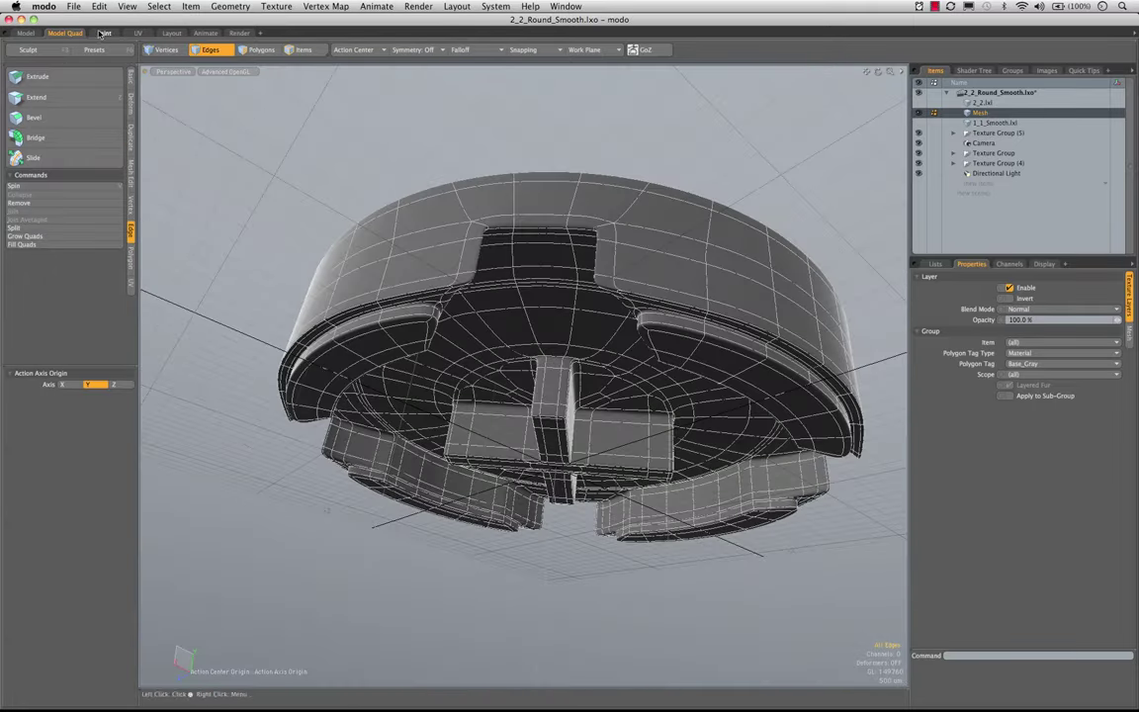
left_click(26, 33)
- Try to loop-slice the bridged ring of polygons around the crossed bars
mouse_move(491, 392)
left_mouse_down("alt")
mouse_move(666, 204)
mouse_move(671, 262)
mouse_move(620, 380)
mouse_move(634, 364)
left_mouse_up("alt")
key("3")
key("alt+c")
left_click(625, 364)
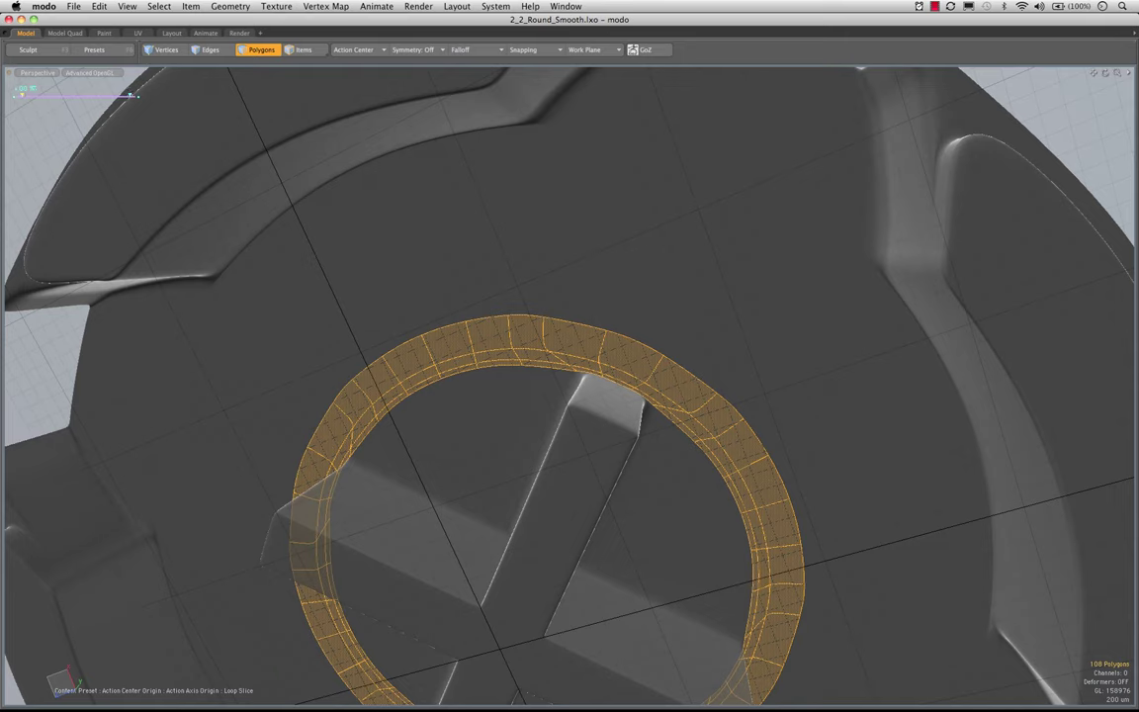
key("super+z")
- Select the two edge loops that run lengthwise over one arm of the cross and across its end face
left_click_drag(666, 406, 613, 307, "alt")
left_click_drag(527, 322, 712, 265, "alt")
left_click_drag(488, 384, 618, 317, "alt")
left_click_drag(293, 379, 450, 374, "alt")
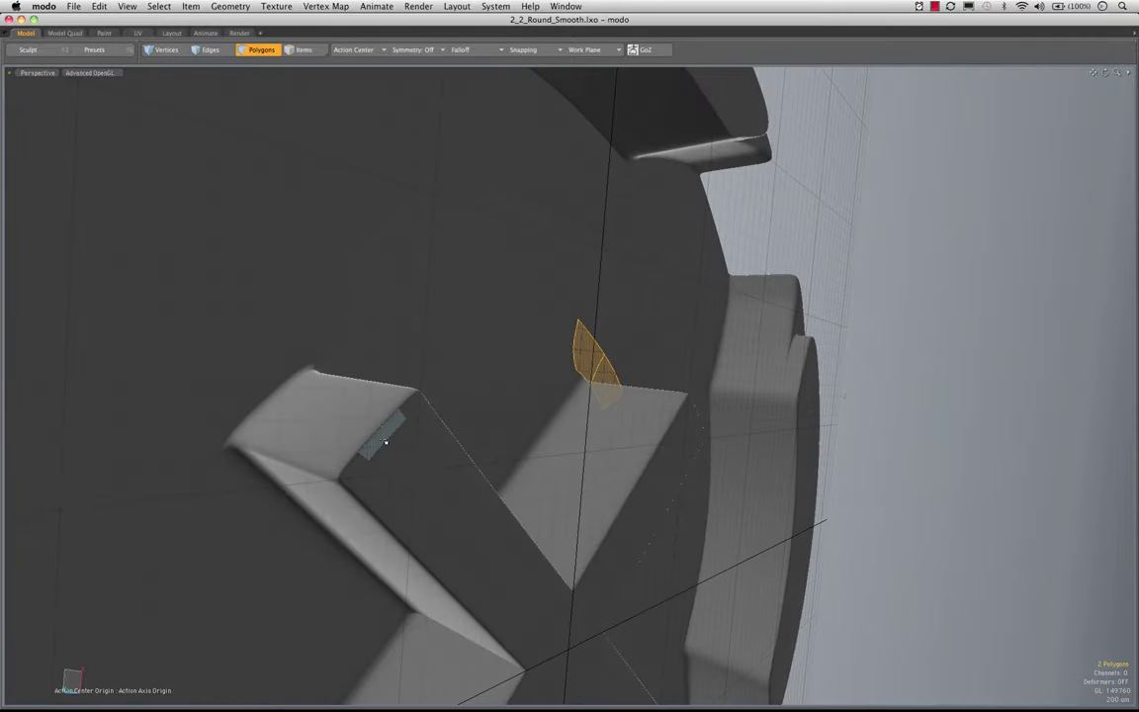
scroll(366, 440, "down", 3)
left_click_drag(423, 430, 446, 444, "alt")
key("2")
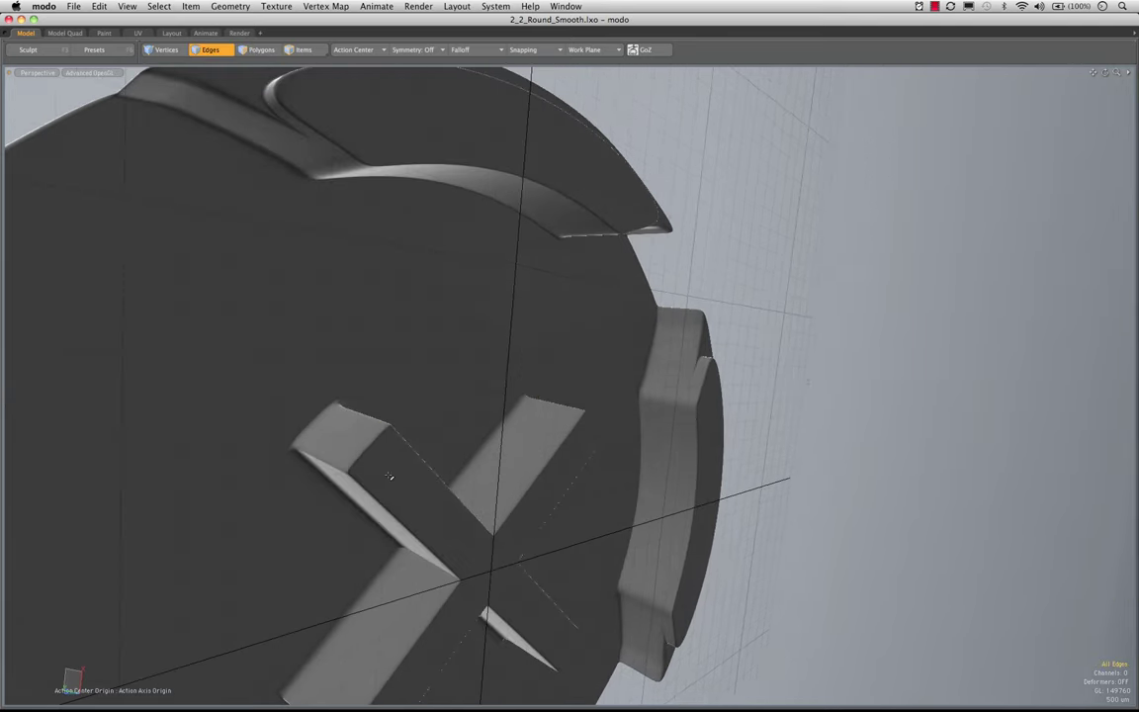
double_click(375, 477)
mouse_move(375, 477)
left_mouse_down("alt")
mouse_move(371, 488)
mouse_move(383, 455)
left_mouse_up("alt")
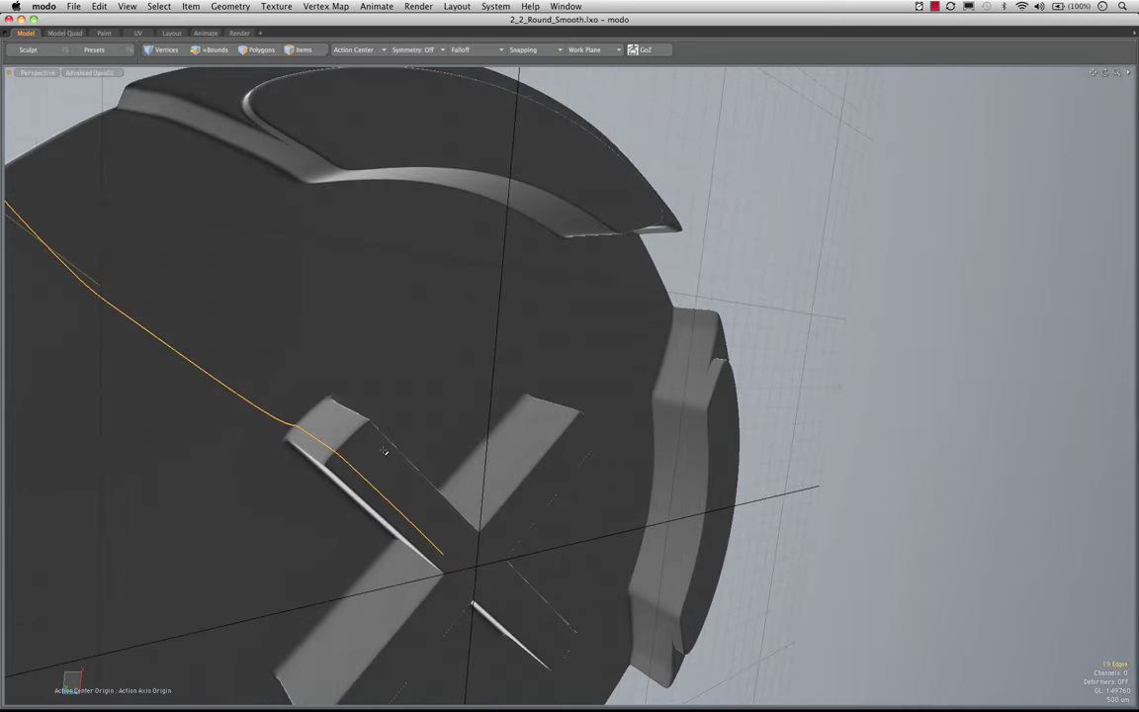
double_click(379, 453, "shift")
left_click_drag(352, 525, 333, 399, "alt")
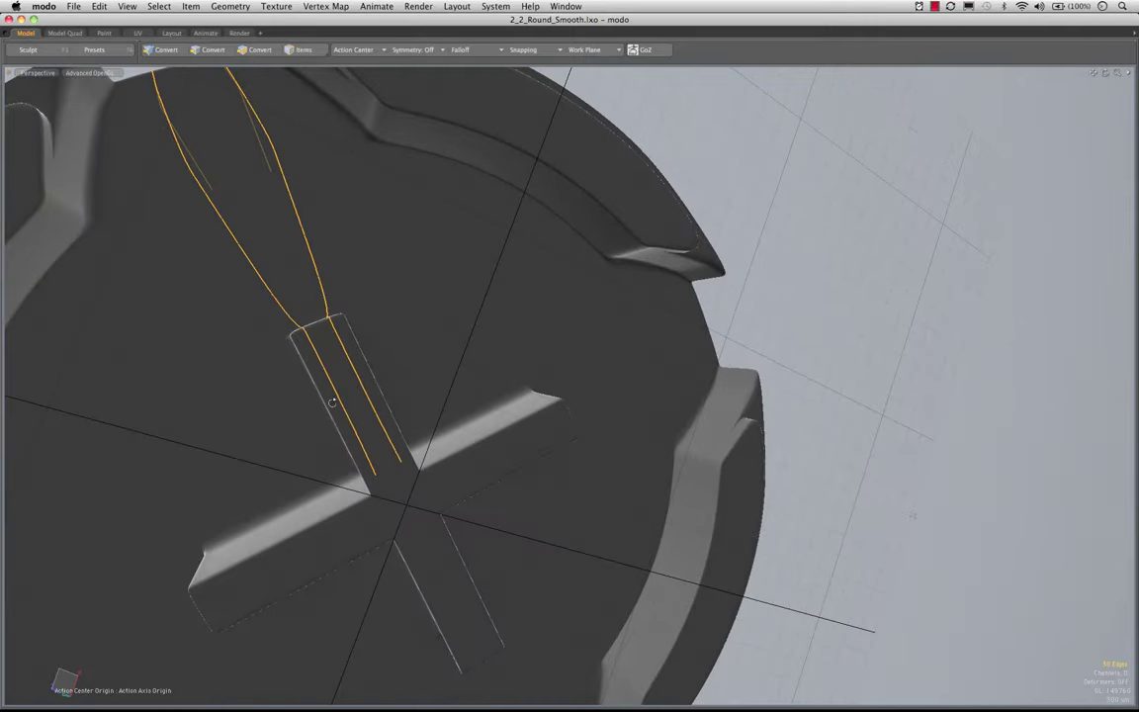
left_click_drag(332, 336, 489, 419, "ctrl+alt")
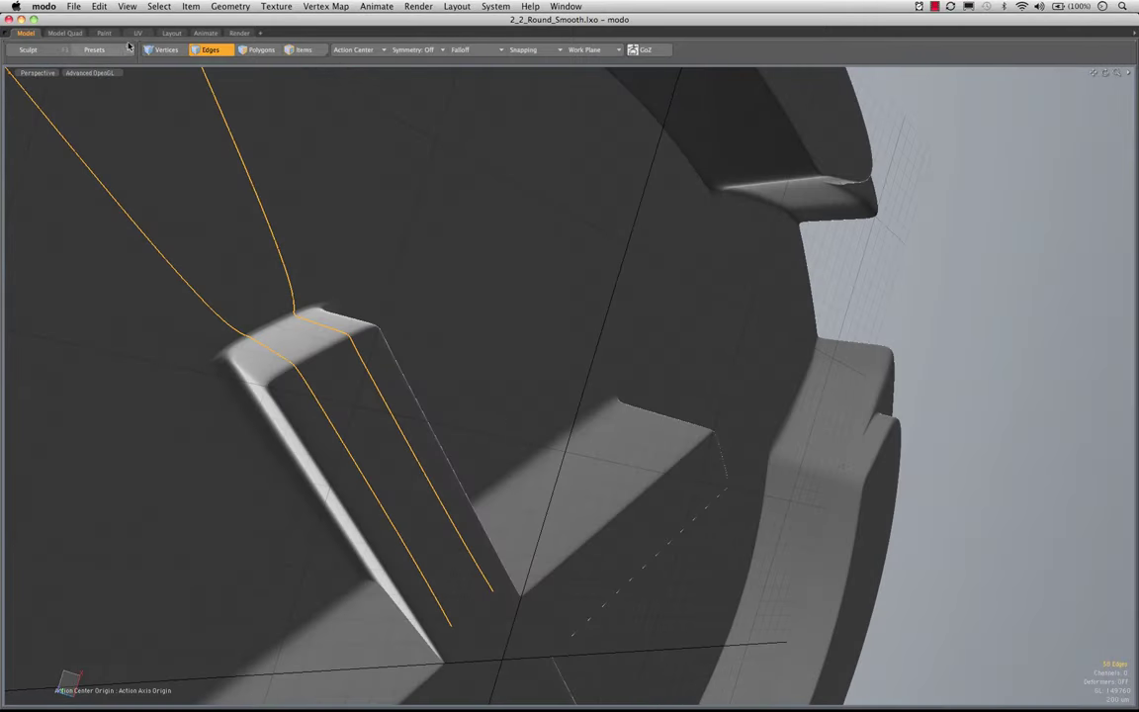
- In the Model Quad layout, reduce the edge selection to the edges at the arm's end and set symmetry to X
left_click(65, 33)
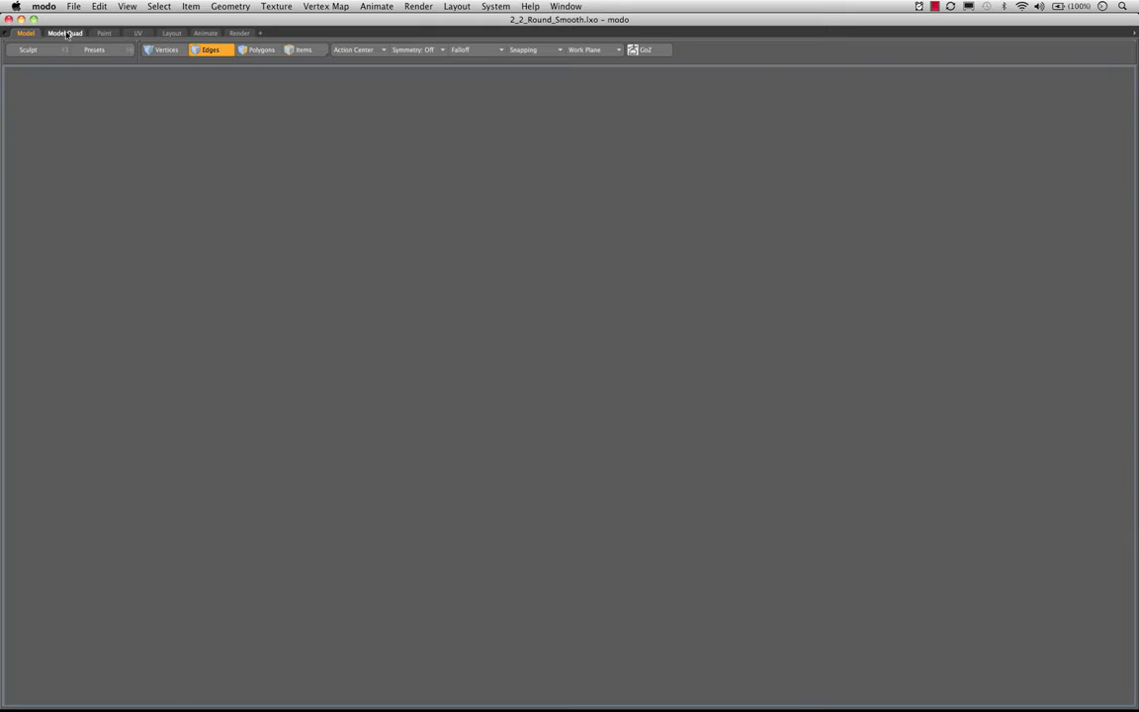
left_click_drag(421, 371, 355, 316, "alt")
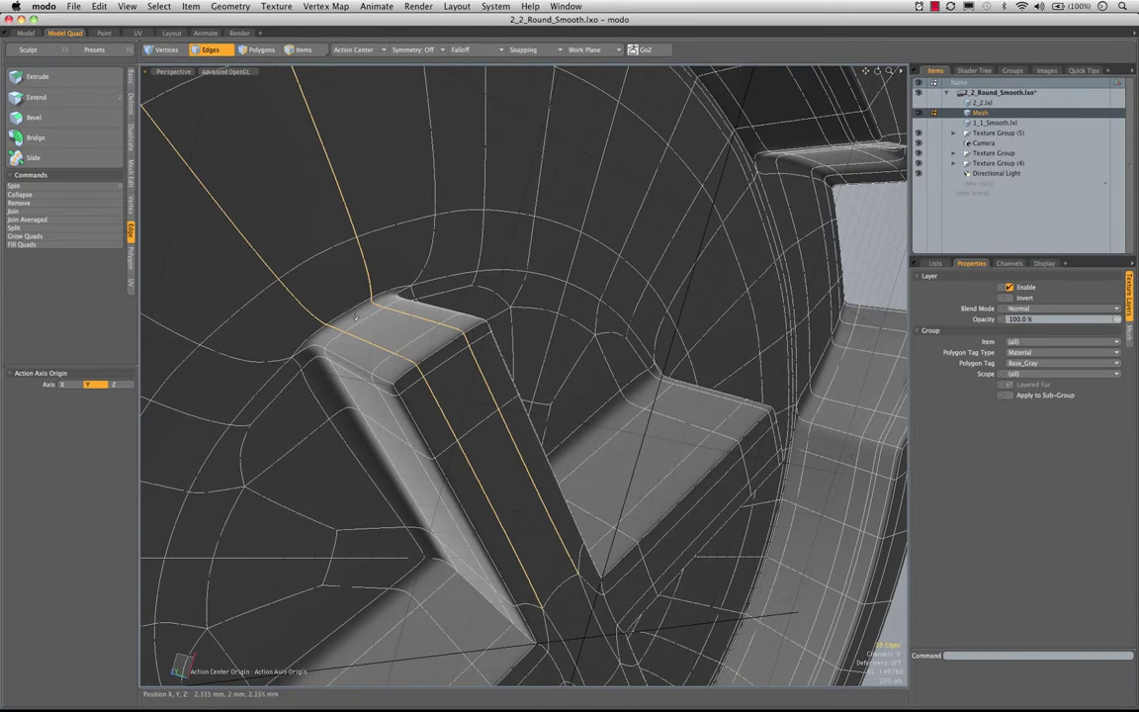
right_click_drag(373, 369, 336, 330)
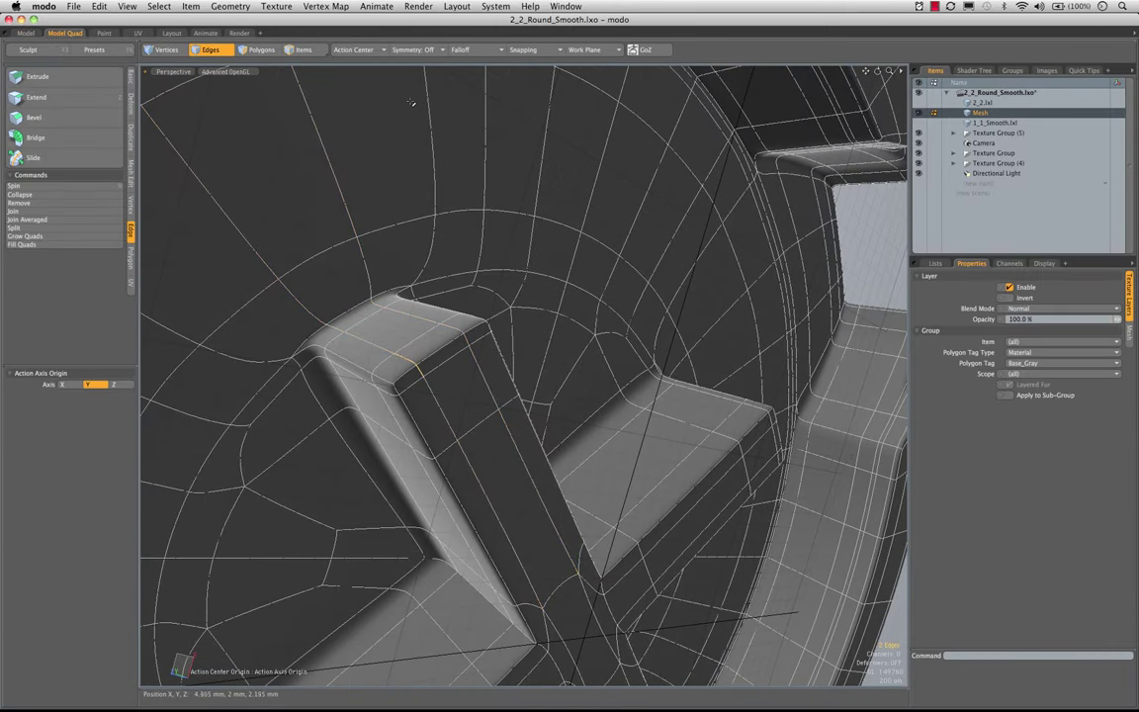
left_click(422, 53)
left_click(425, 59)
- Turn off the mesh's subdivision smoothing and select the support edges running down the arm's end face near one side
key("3")
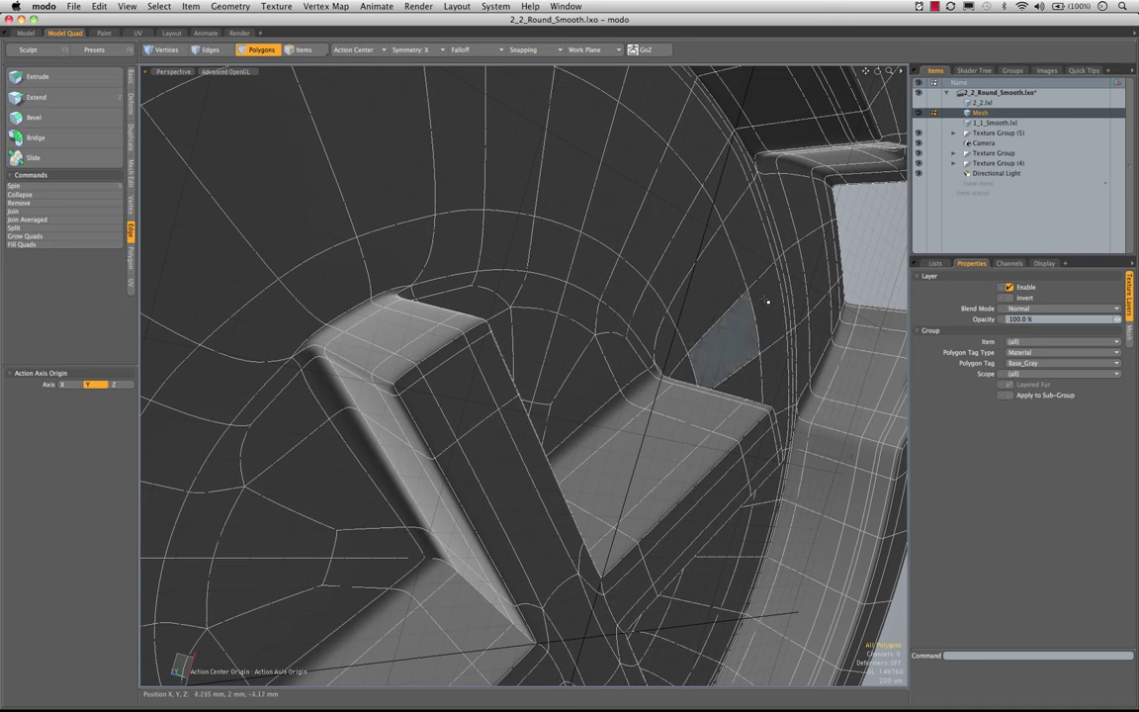
key("shift+Tab")
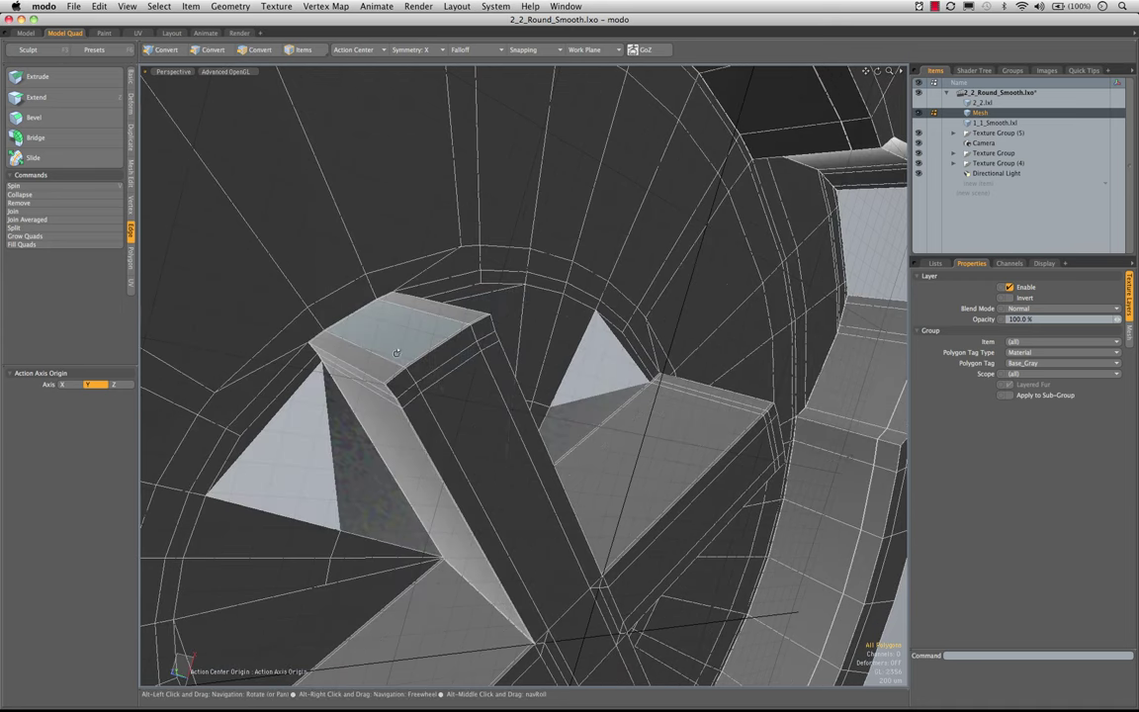
left_click_drag(397, 351, 403, 308, "alt")
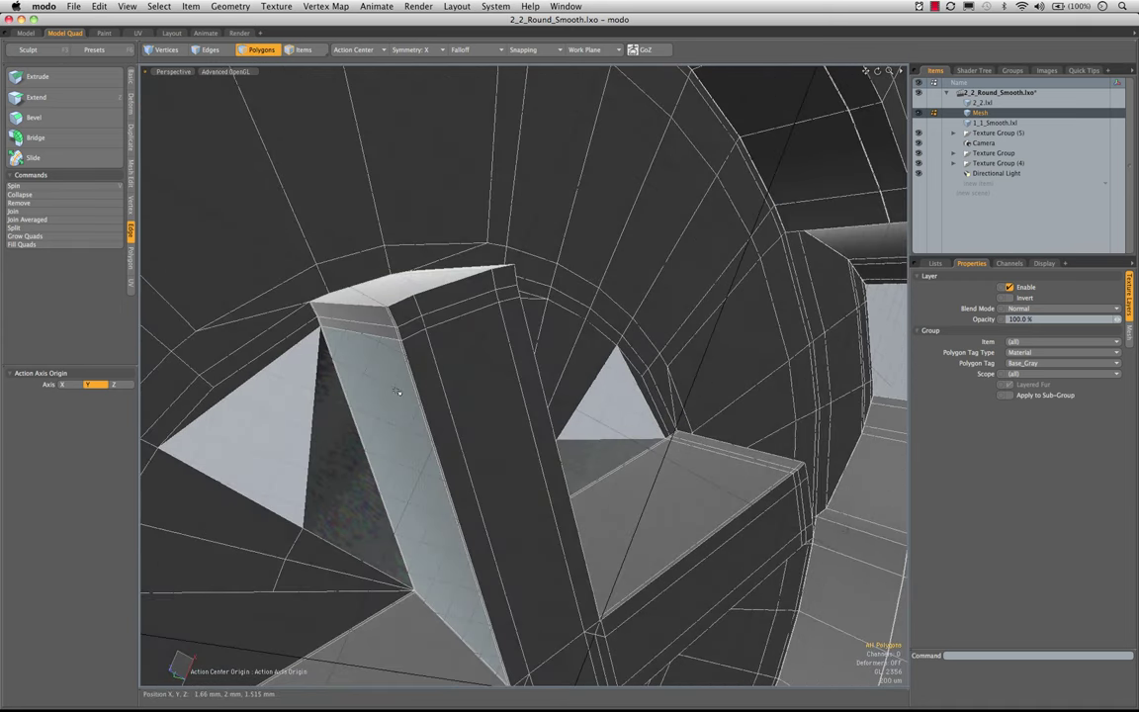
key("2")
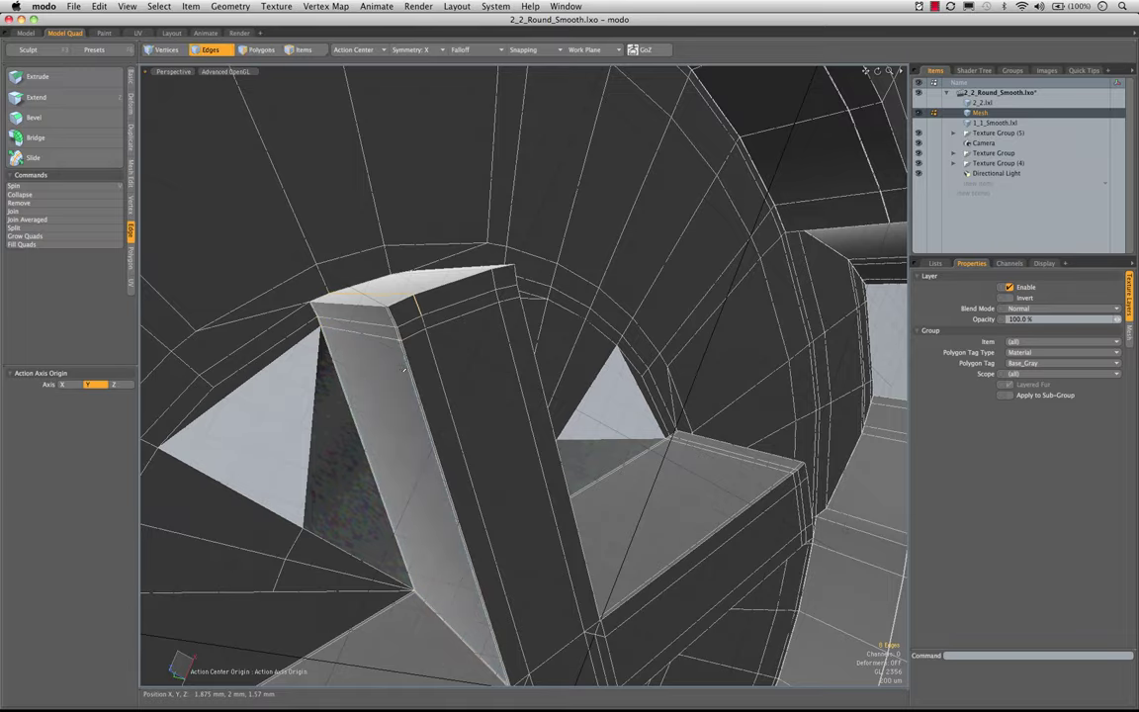
left_click_drag(403, 368, 478, 474, "alt")
left_click_drag(483, 413, 523, 281, "alt")
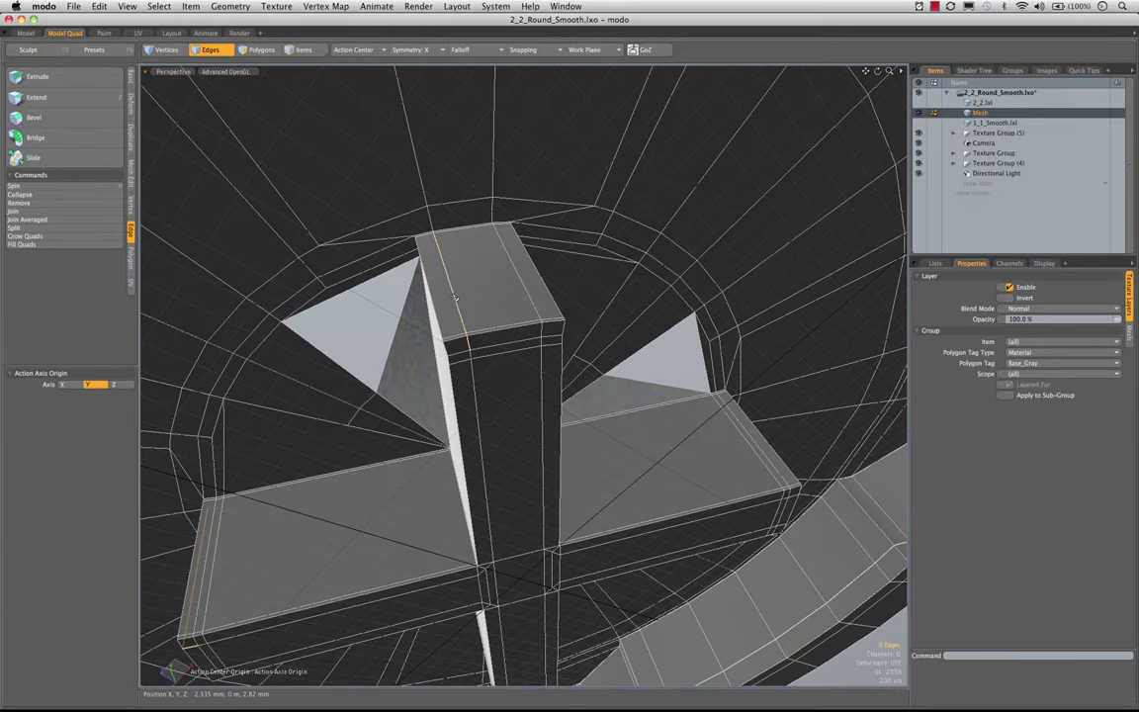
- Try to slide the support edges on the arm's end face toward its nearer side corner
right_click(454, 296)
left_click(445, 323)
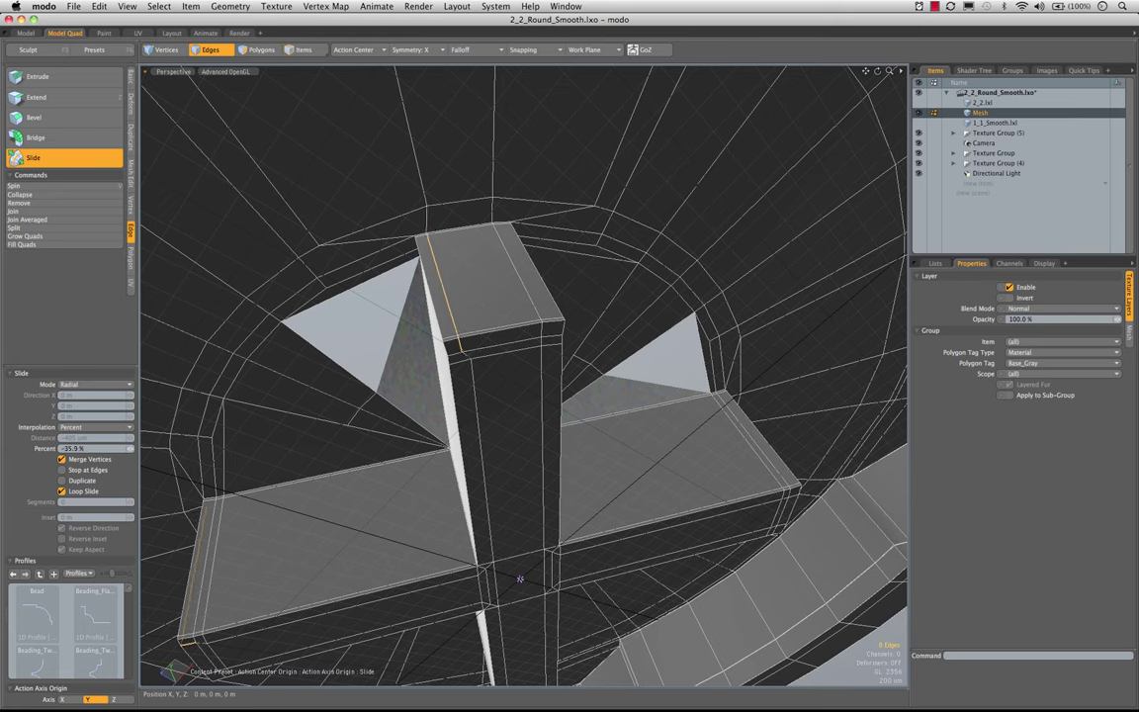
key("super+z")
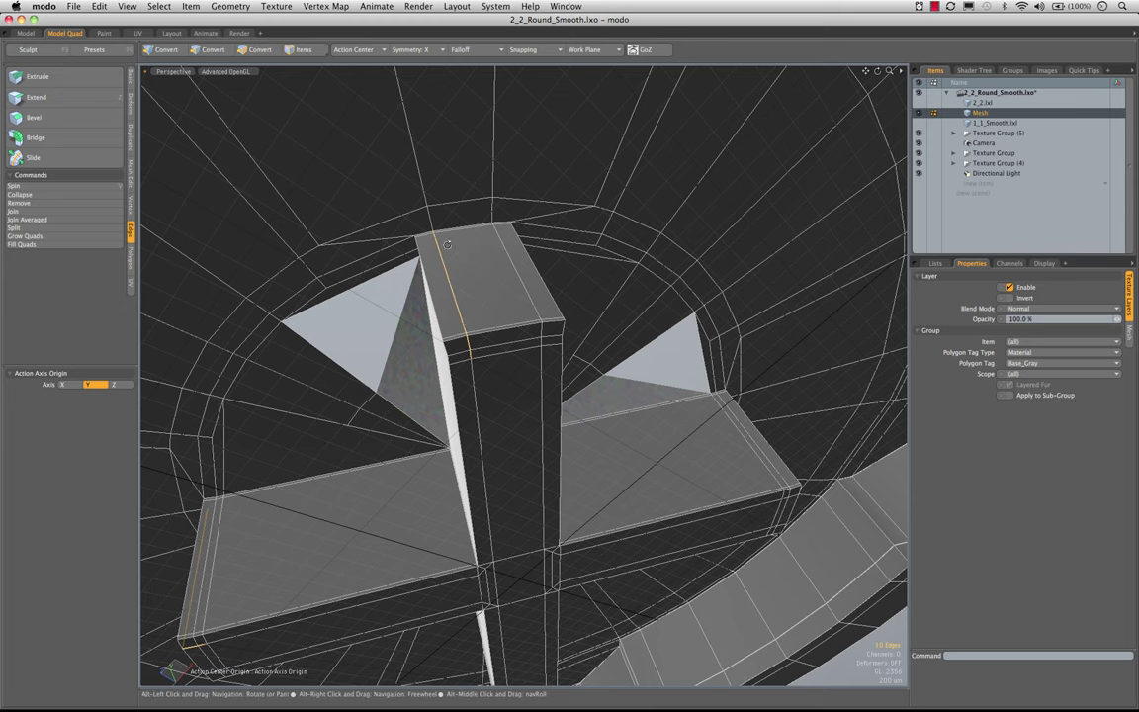
- Try to slide the support edges, extended onto the arm's outer face, by -77.8 % and select the opposite support edges
left_click_drag(427, 219, 438, 245, "ctrl+alt")
right_click(457, 313)
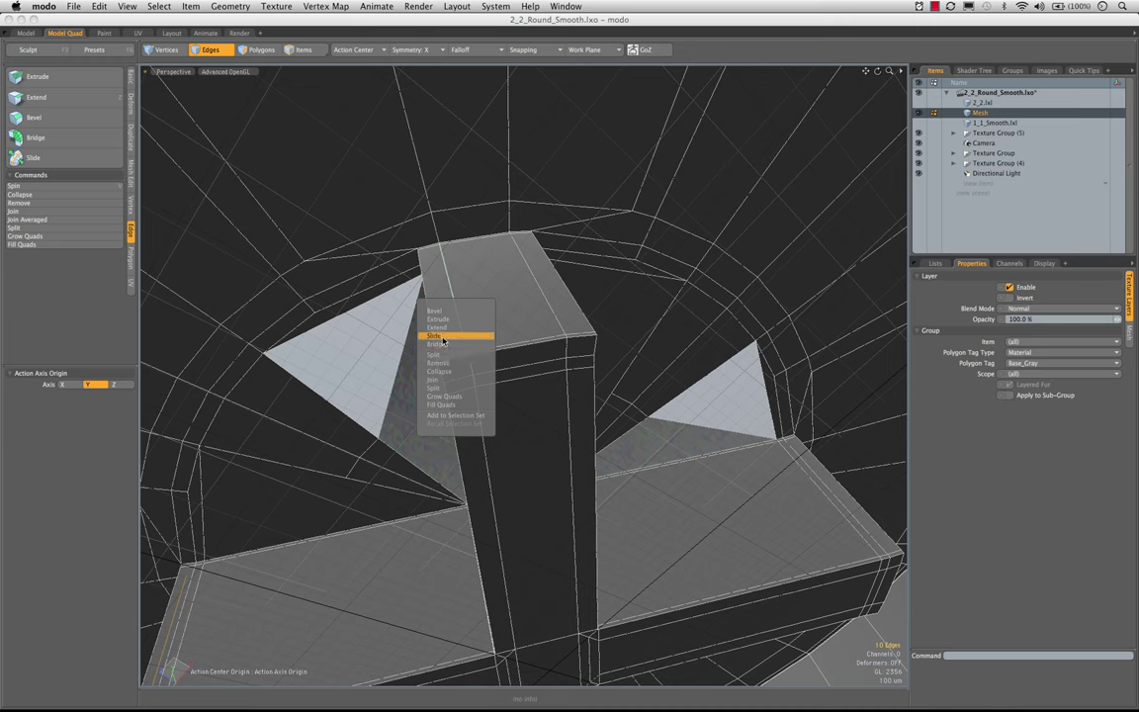
left_click(443, 337)
left_click_drag(445, 338, 344, 338)
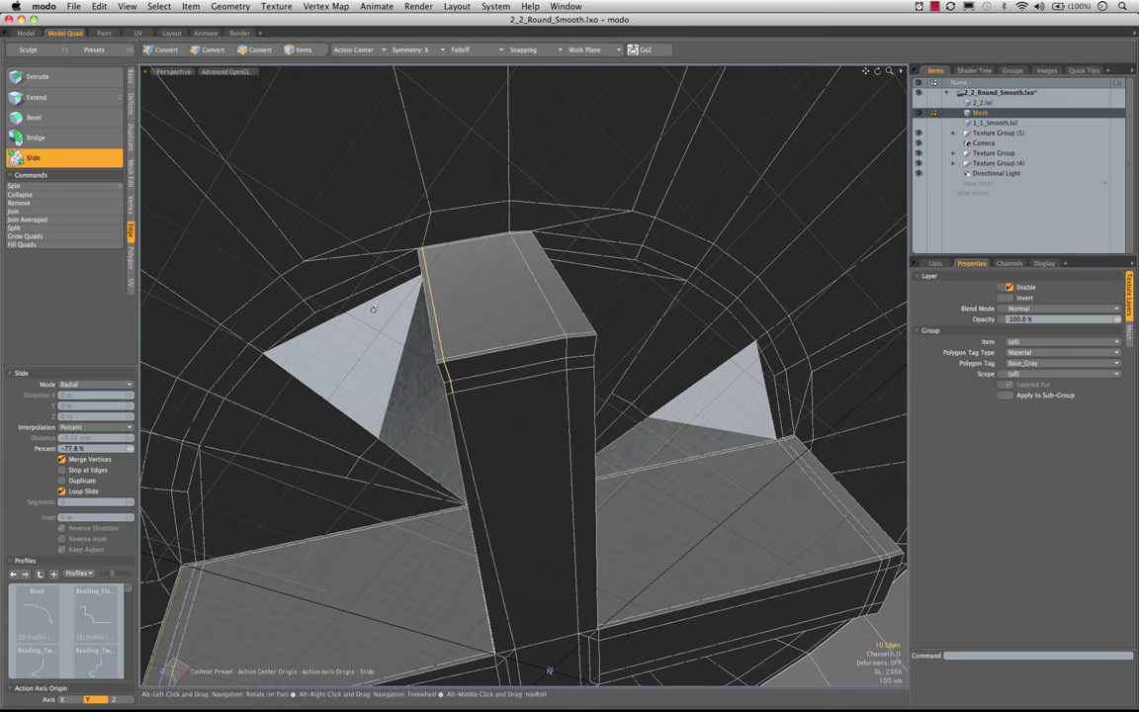
left_click_drag(376, 311, 550, 338, "alt")
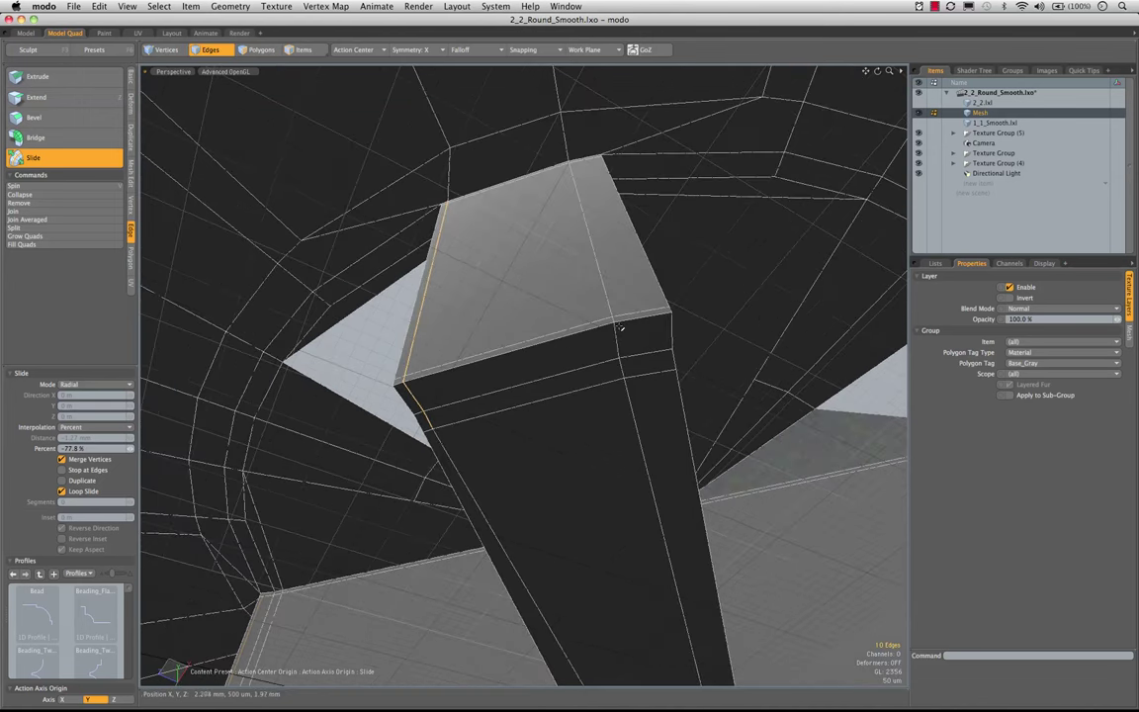
key("space")
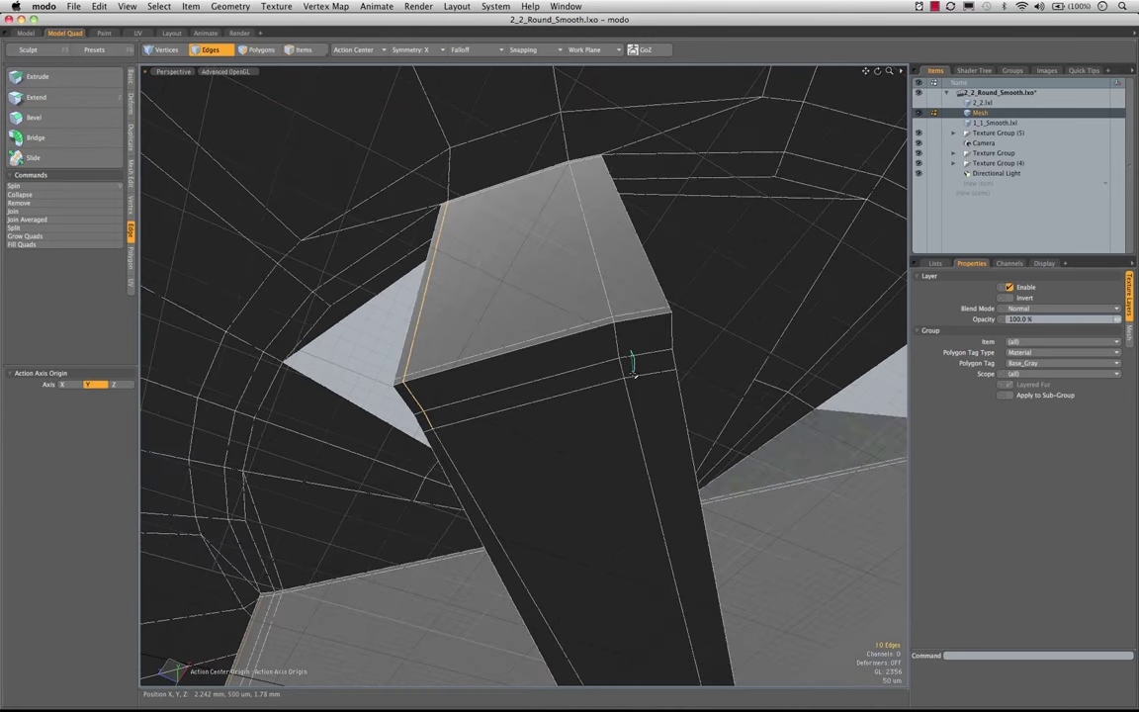
right_click_drag(573, 137, 578, 143)
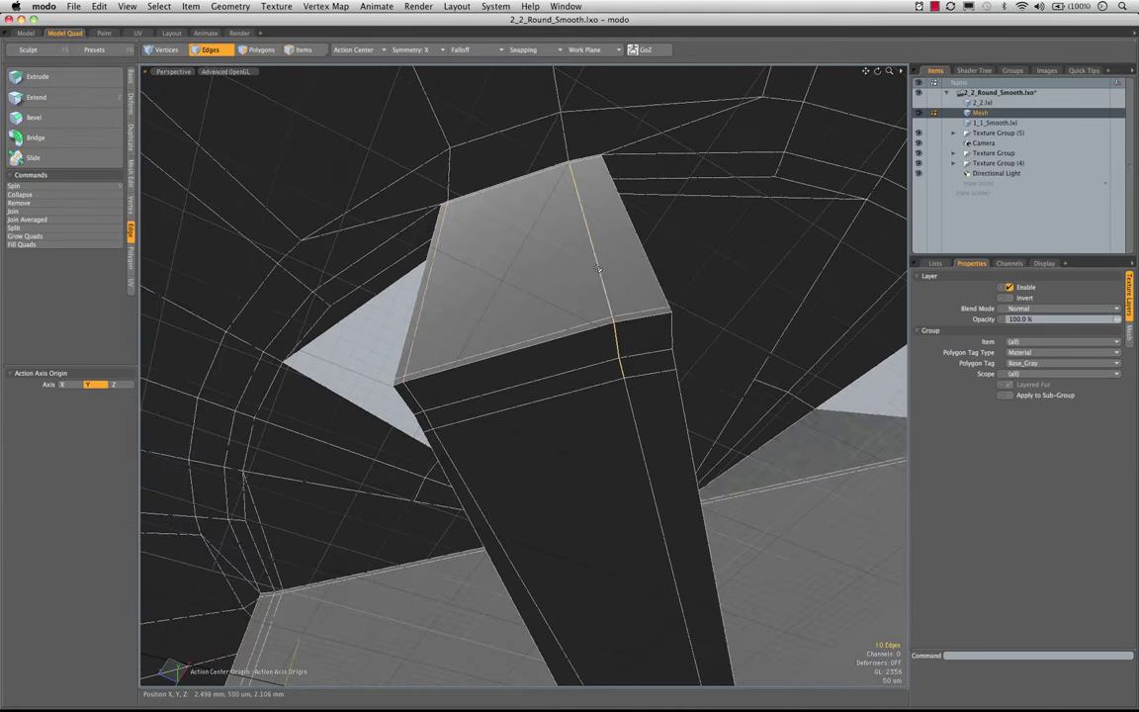
key("super+z")
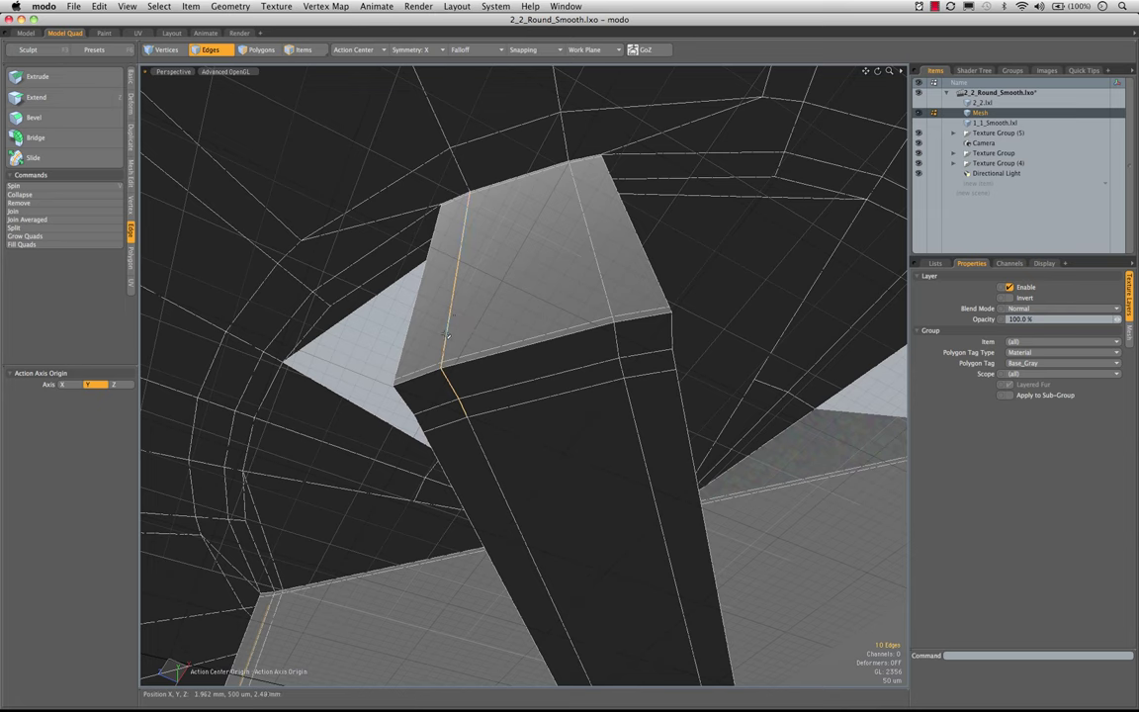
- Slide the first side's support edges on the arm end by -82.5 % toward the corner
right_click(447, 335, "ctrl")
left_click(431, 360)
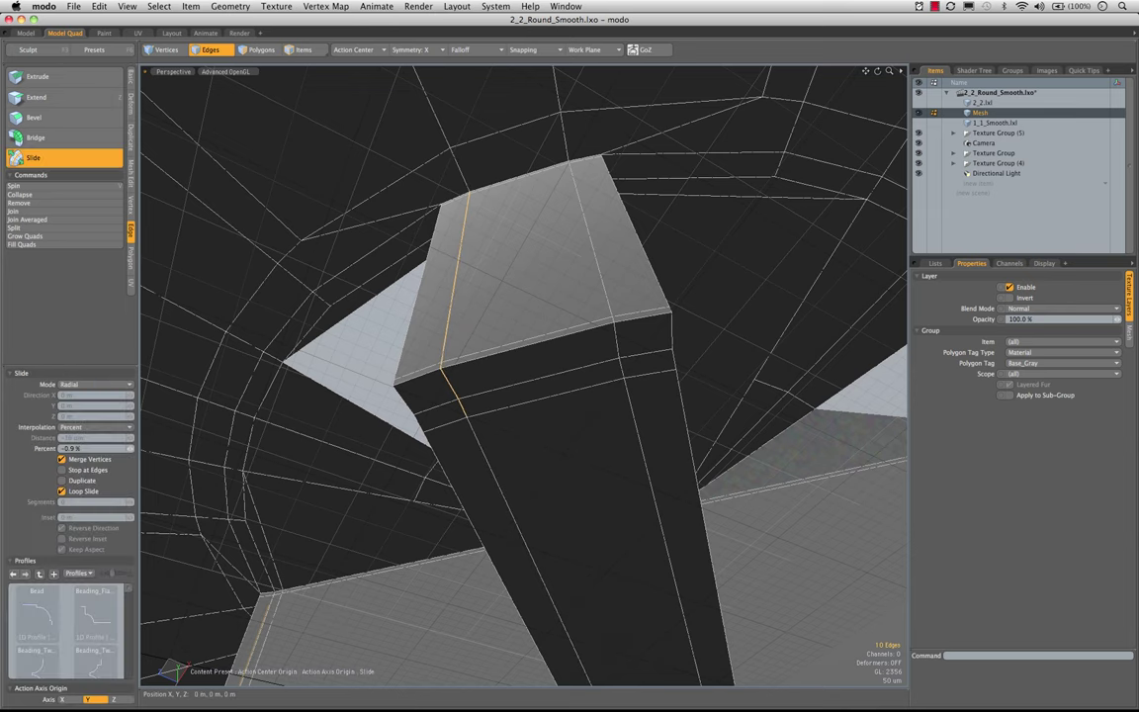
left_click_drag(447, 336, 411, 337)
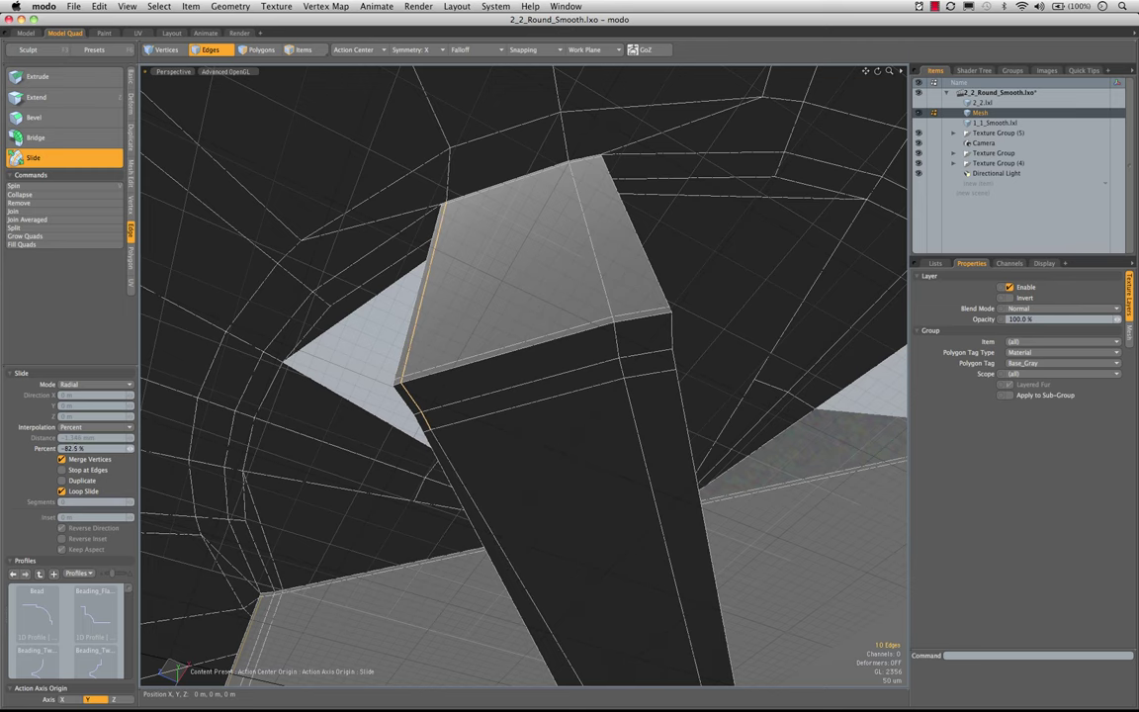
left_click_drag(534, 237, 567, 223, "alt")
key("space")
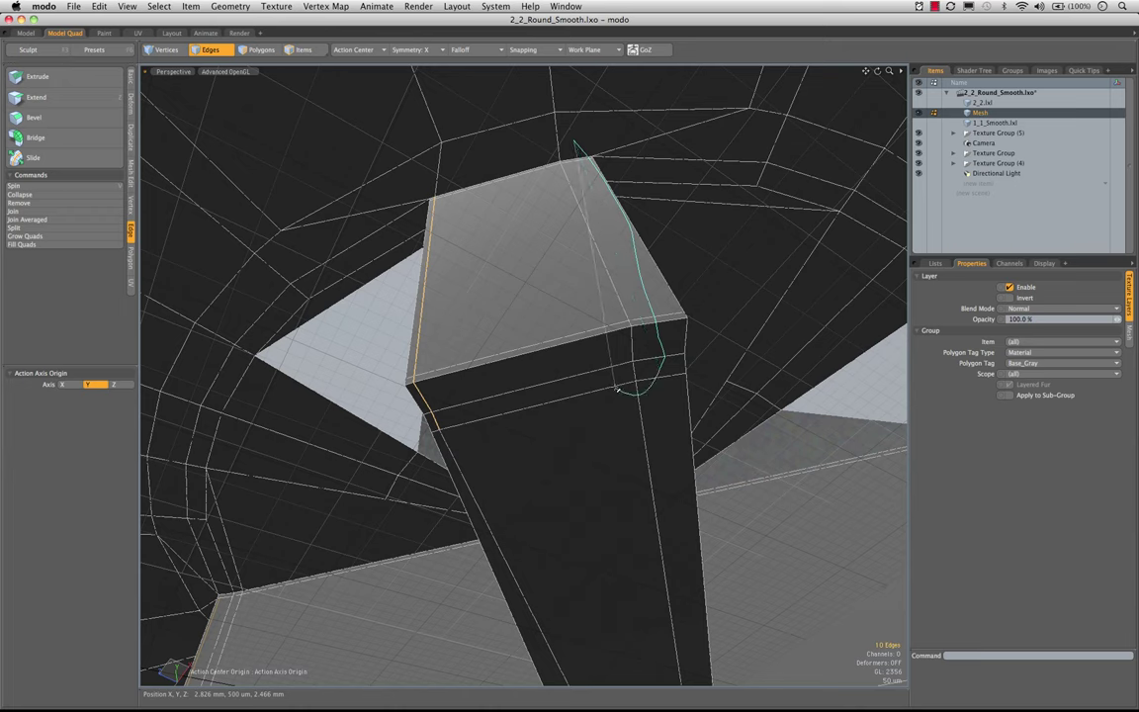
- Select the opposite side's support edges on the arm end and slide them by 82.5 % toward their corner
right_click_drag(522, 193, 567, 144)
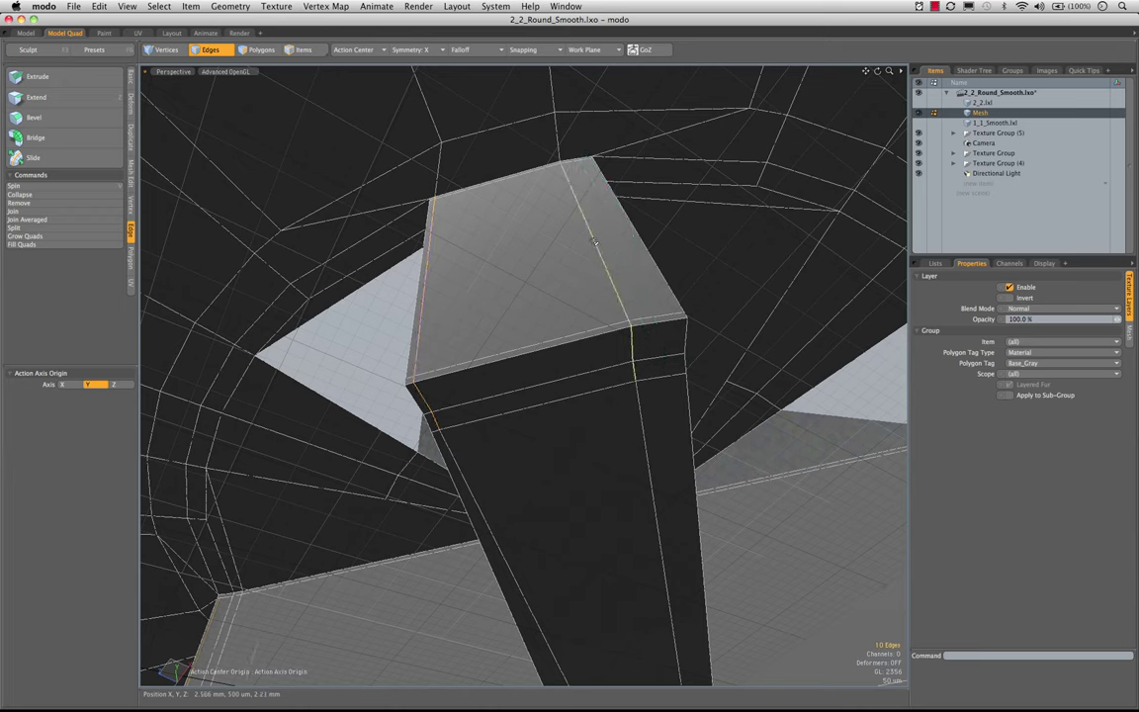
right_click(594, 241, "ctrl")
left_click(587, 265)
left_click_drag(587, 265, 677, 255)
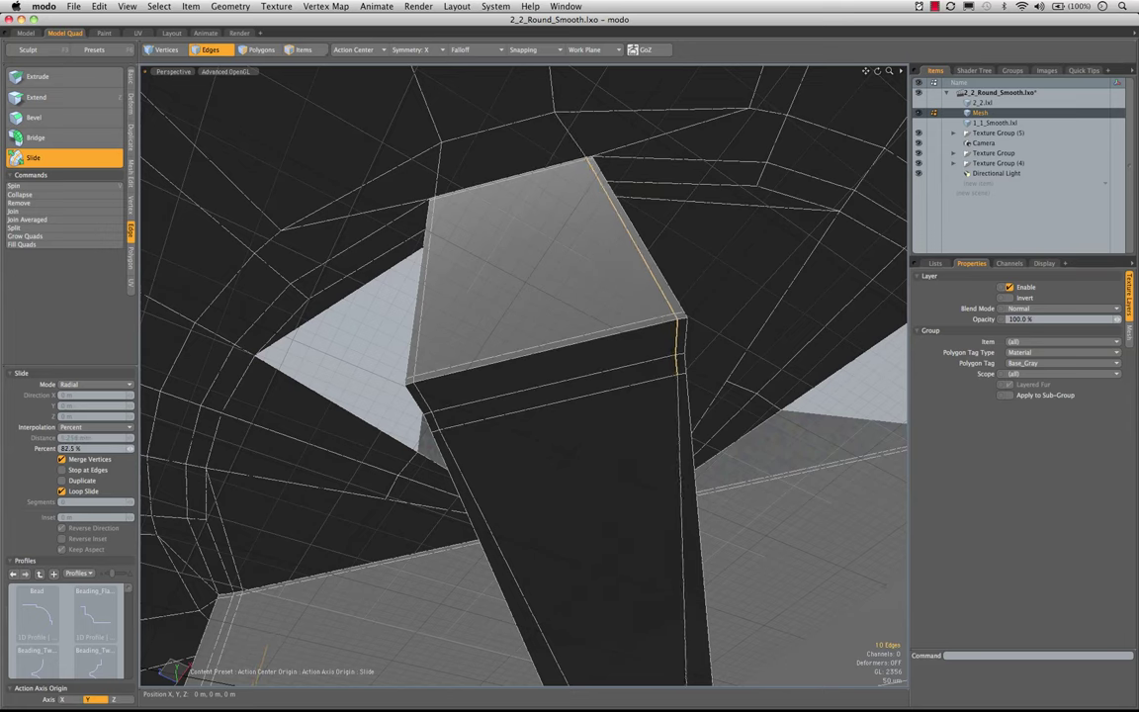
- Select one side's support edges on the next arm end and slide them by -82.6 % toward the side corner
left_click_drag(598, 259, 535, 317, "alt")
left_click_drag(535, 318, 726, 361, "alt+shift")
left_click_drag(726, 362, 642, 368, "alt")
key("space")
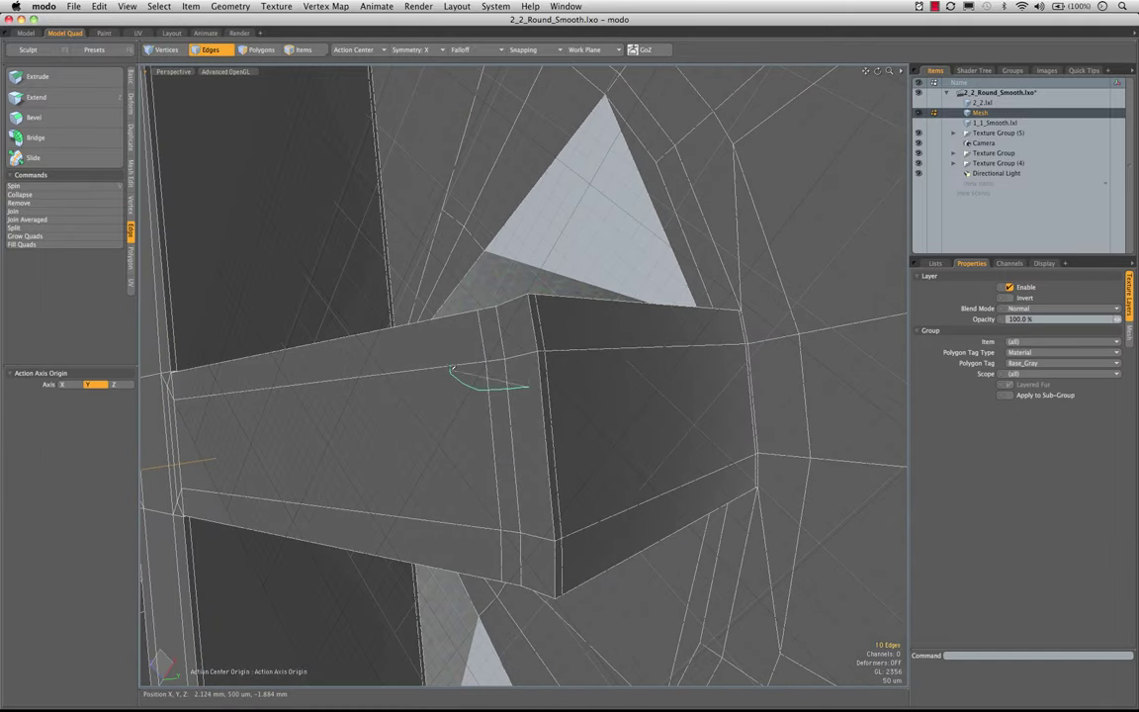
right_click_drag(785, 328, 685, 352)
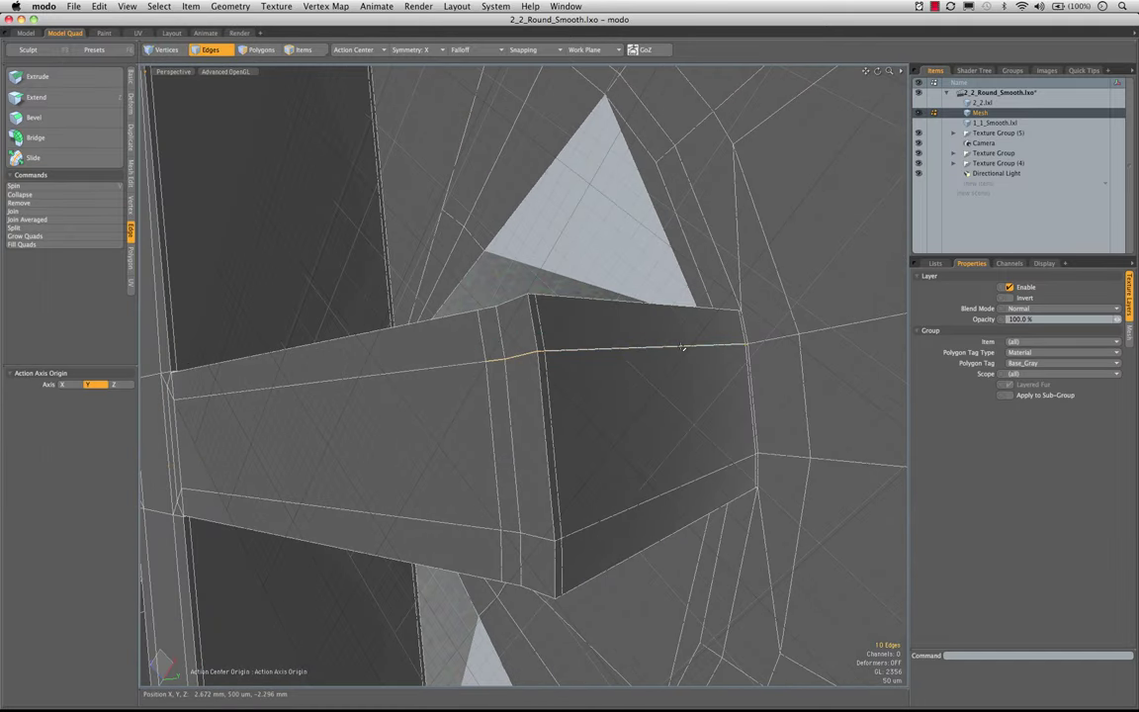
right_click(682, 347)
left_click(671, 374)
left_click_drag(130, 449, 151, 444)
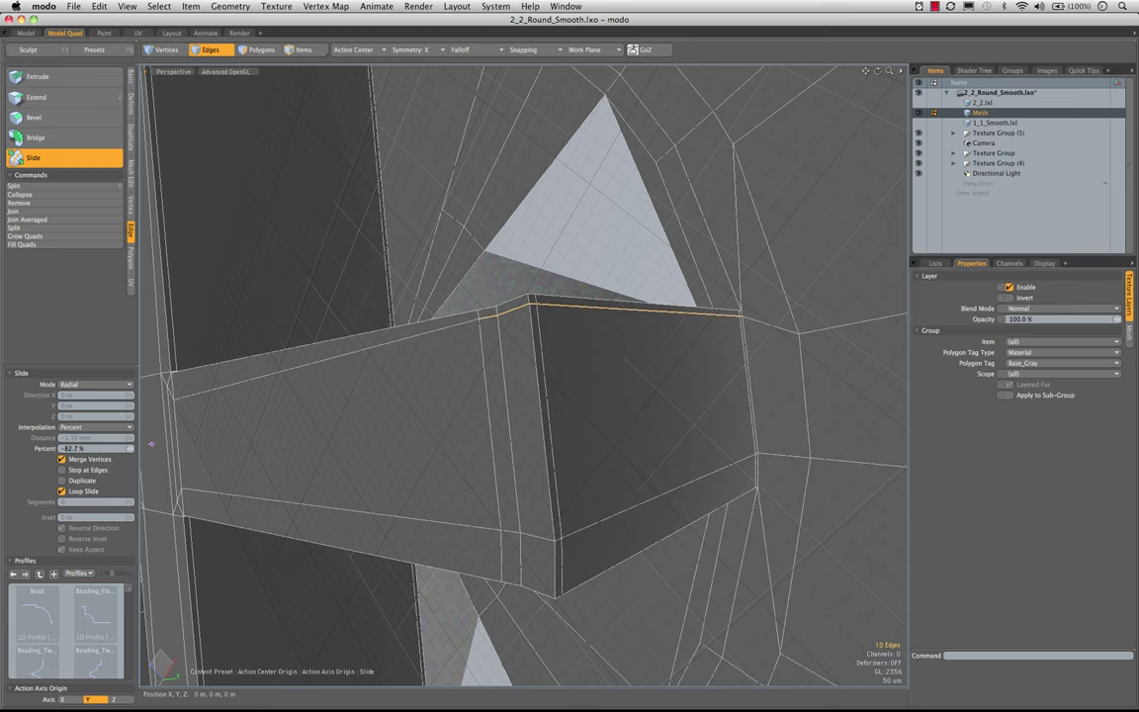
left_click_drag(609, 373, 488, 484, "alt")
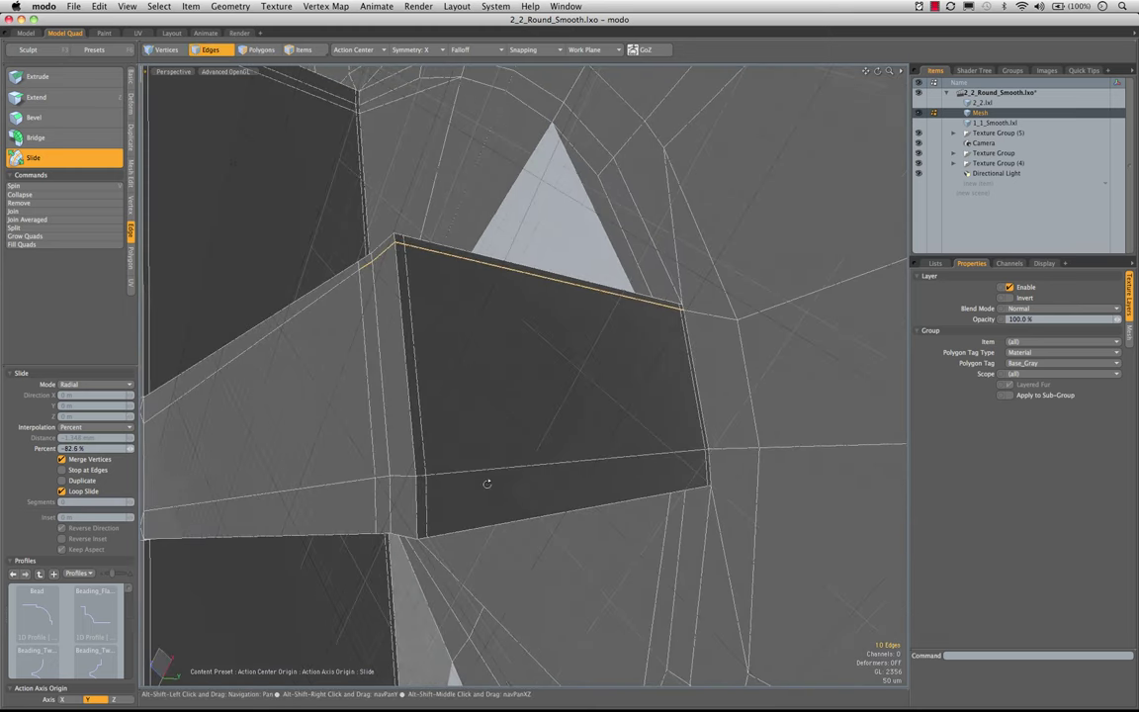
key("space")
- Select the opposite side's support edges on this arm end and slide them by 82.6 % toward their corner
mouse_move(467, 494)
right_mouse_down()
mouse_move(676, 369)
mouse_move(686, 445)
mouse_move(641, 462)
right_mouse_up()
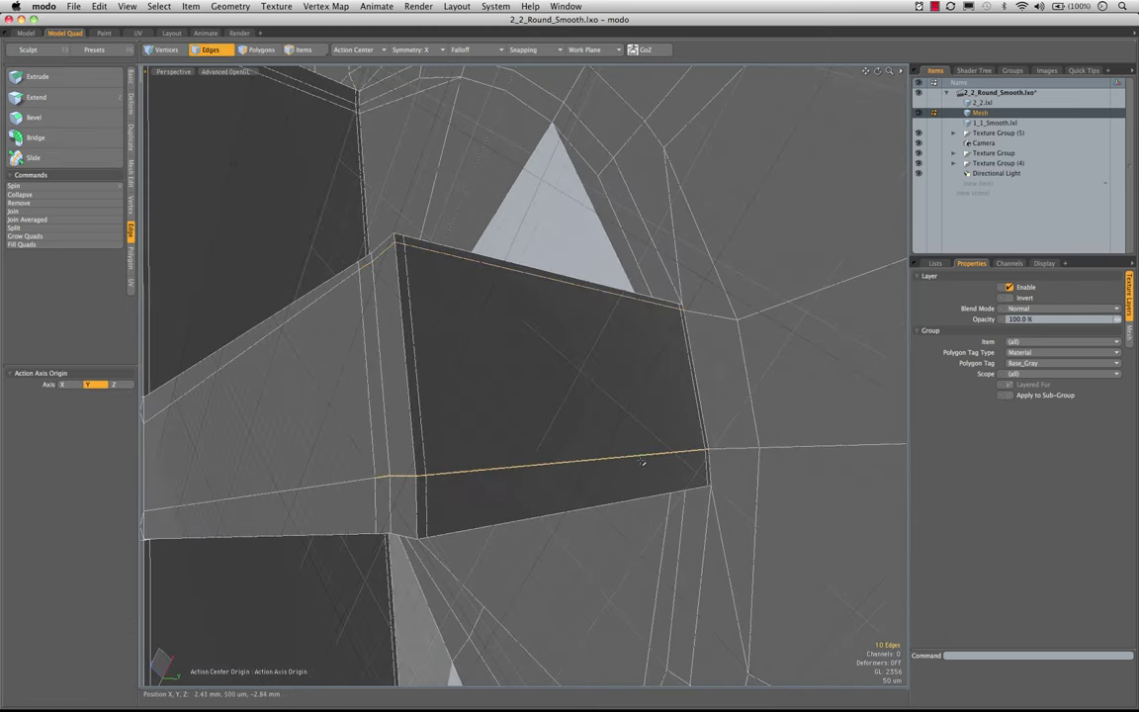
right_click(641, 460)
left_click(636, 480)
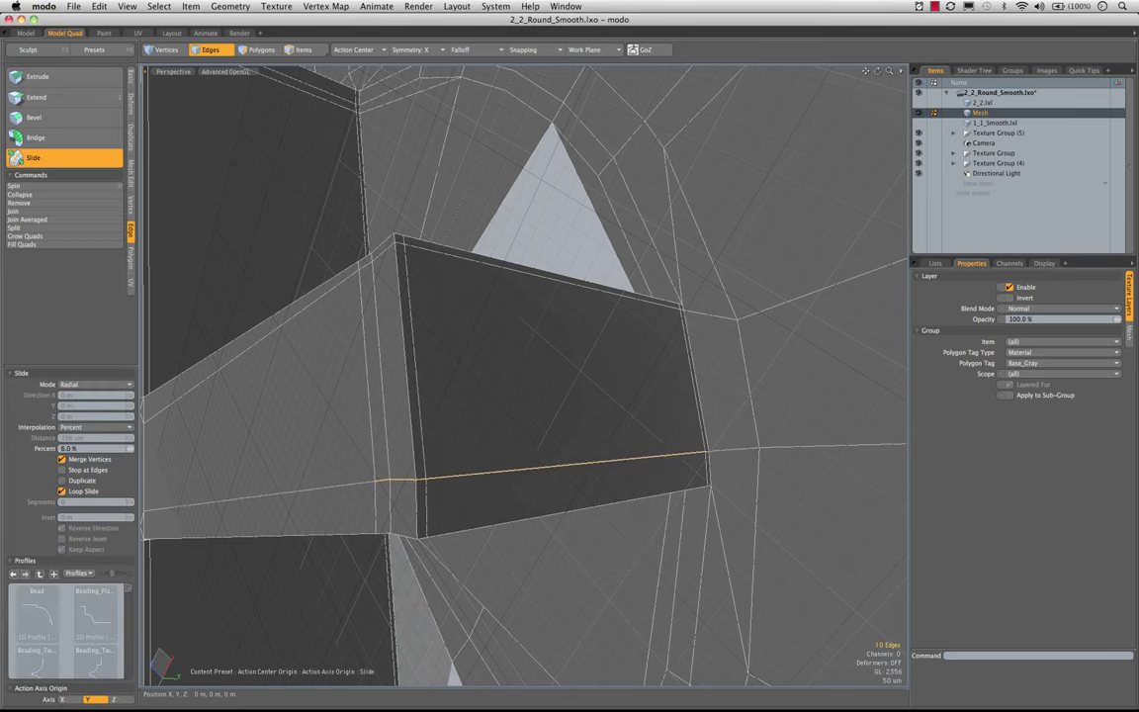
left_click_drag(636, 481, 846, 480)
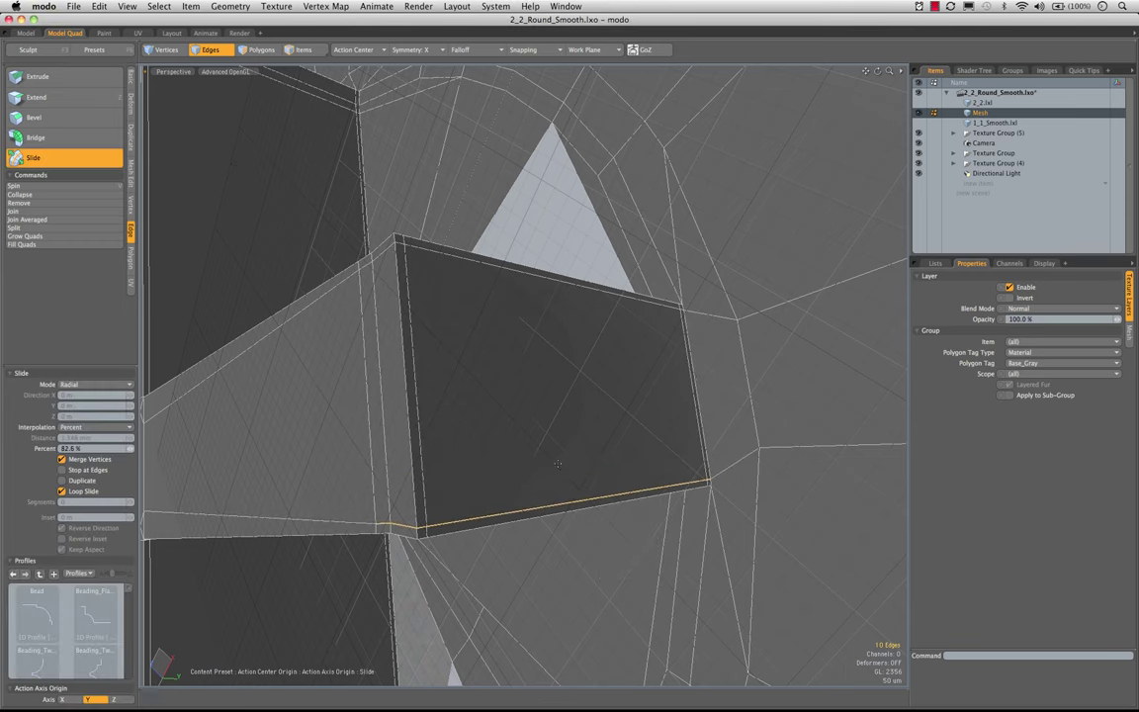
- Select the support edges beside the end faces of all four arms and scale them to 102.5 % in X and Z
scroll(558, 463, "down", 10)
left_click_drag(557, 464, 774, 294, "alt")
key("space")
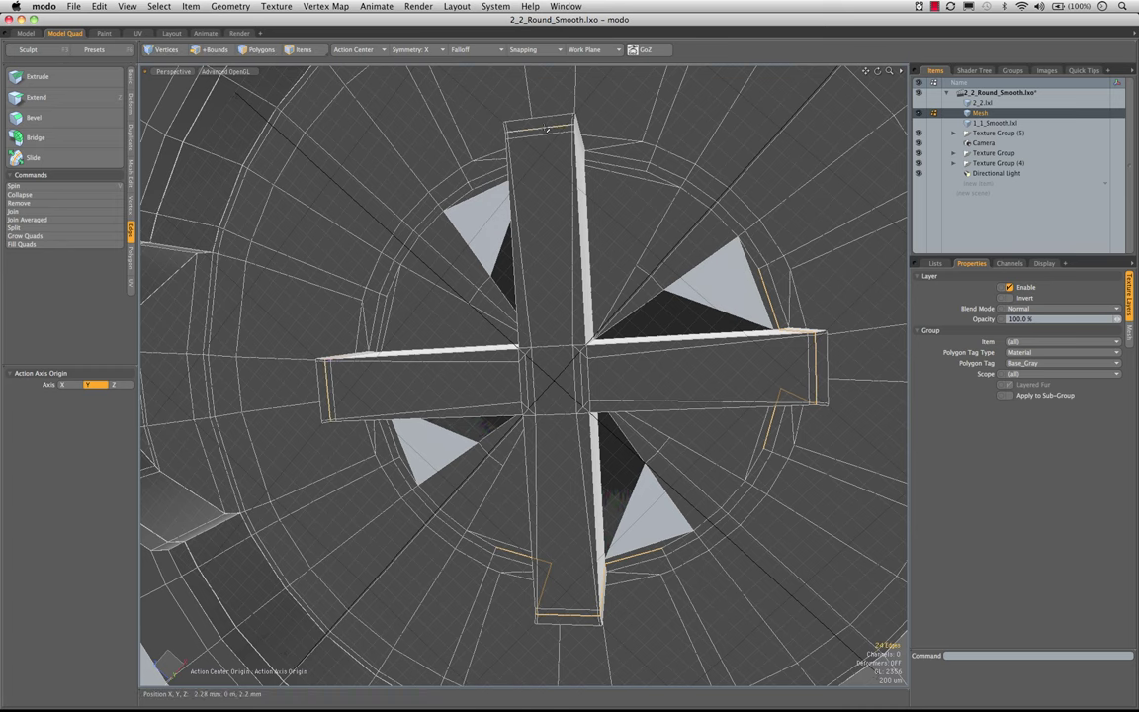
left_click_drag(459, 421, 540, 388, "alt")
key("r")
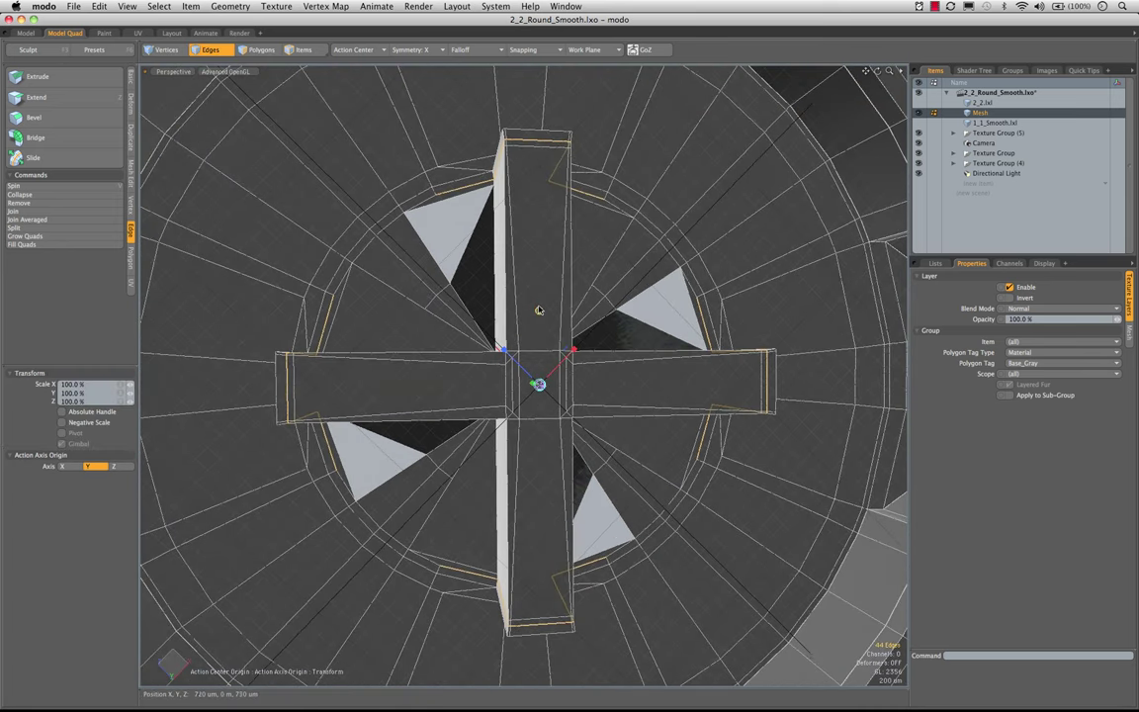
mouse_move(539, 310)
left_mouse_down()
mouse_move(550, 310)
mouse_move(543, 288)
mouse_move(554, 245)
mouse_move(551, 321)
left_mouse_up()
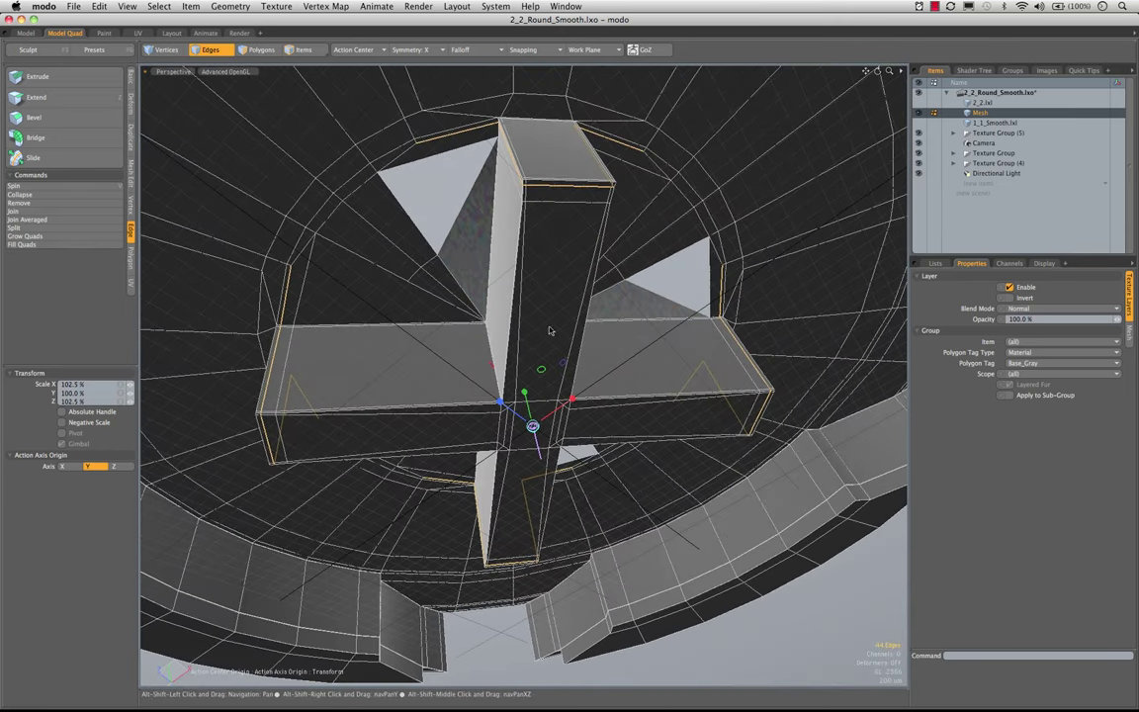
left_click_drag(541, 369, 628, 276)
scroll(572, 330, "down", 5)
key("space")
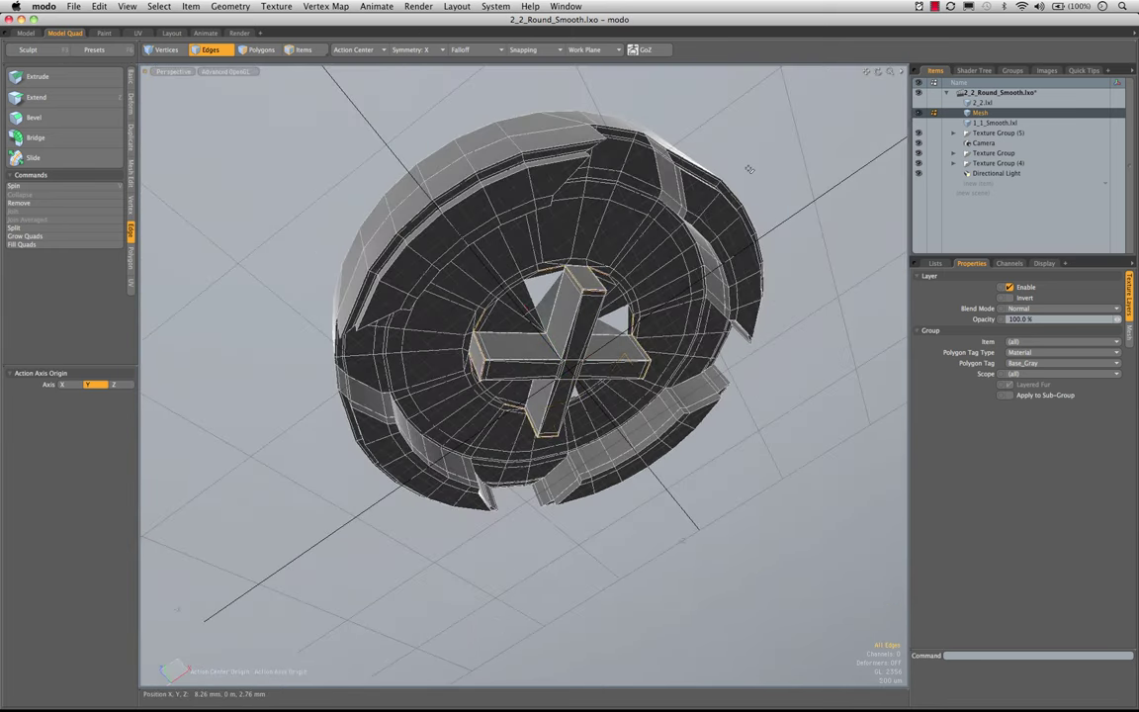
- Turn on subdivision smoothing for the mesh, return to the Model layout and switch to item selection
key("Tab")
left_click_drag(750, 169, 694, 148, "alt")
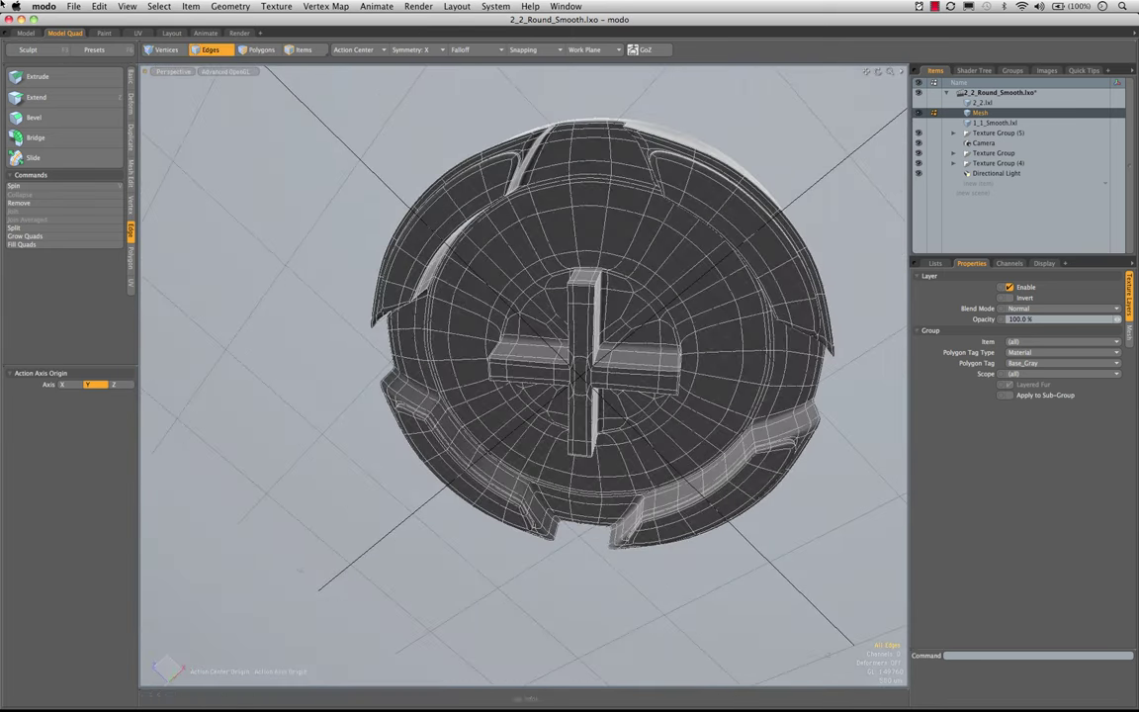
left_click(32, 37)
left_click_drag(532, 323, 574, 325, "alt")
key("0")
key("5")
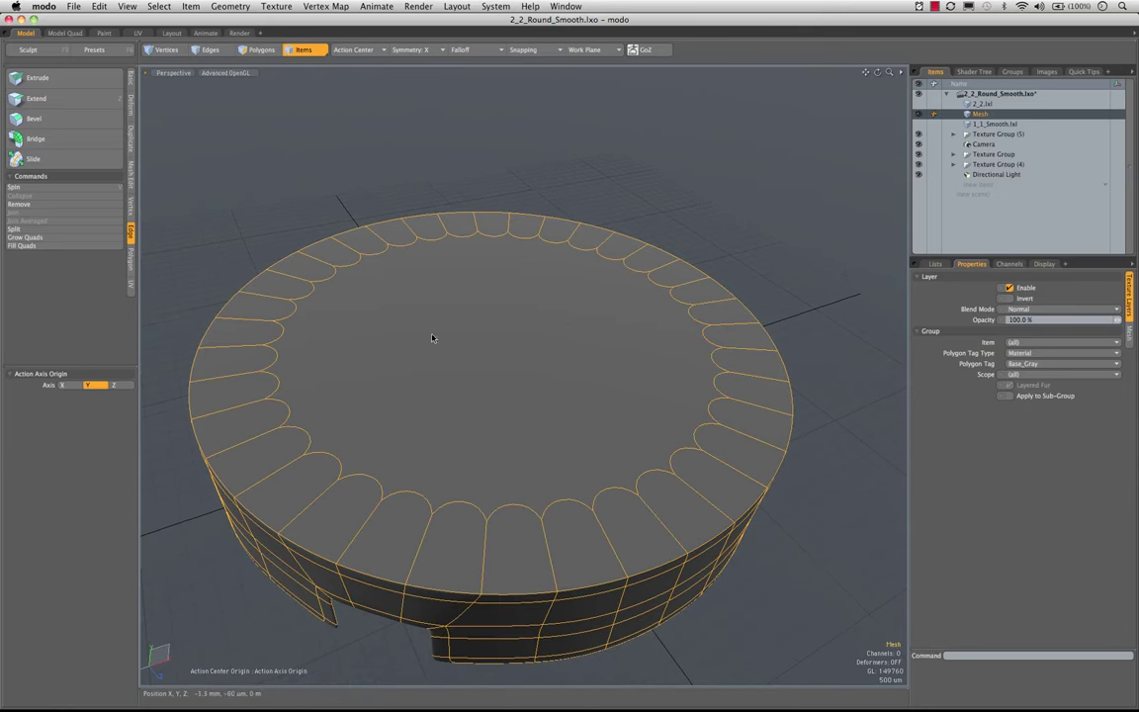
- Save the mesh as a mesh preset named 2_2_Round_Smooth in the Modos folder
left_click(76, 7)
left_click(103, 320)
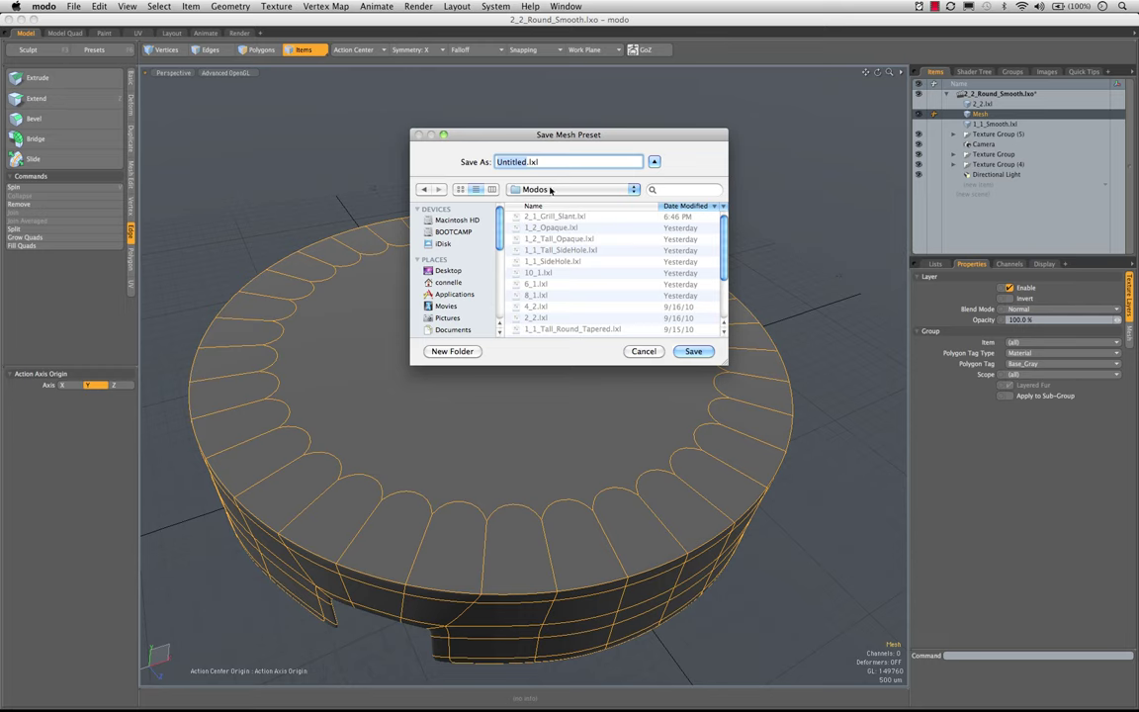
type("2_2_Rpou")
key("BackSpace")
key("BackSpace")
key("BackSpace")
type("ound_Smooth")
left_click(695, 351)
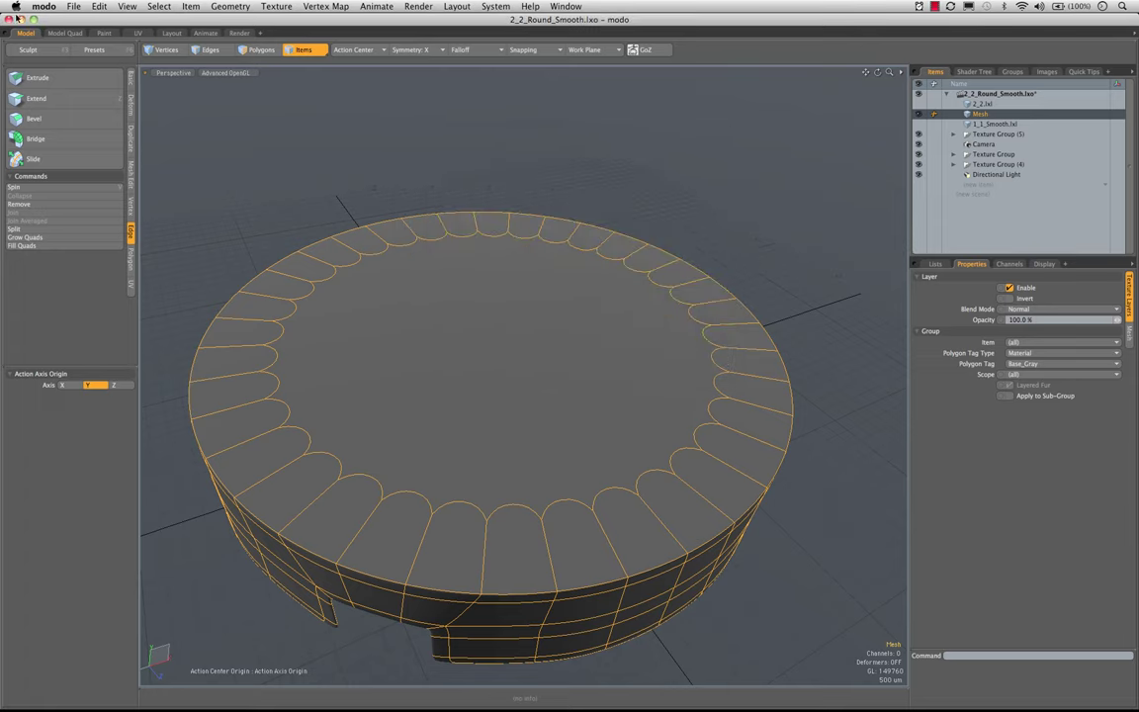
- Show the mesh presets in the Layout workspace and frame the whole round part from an angle above
left_click(171, 32)
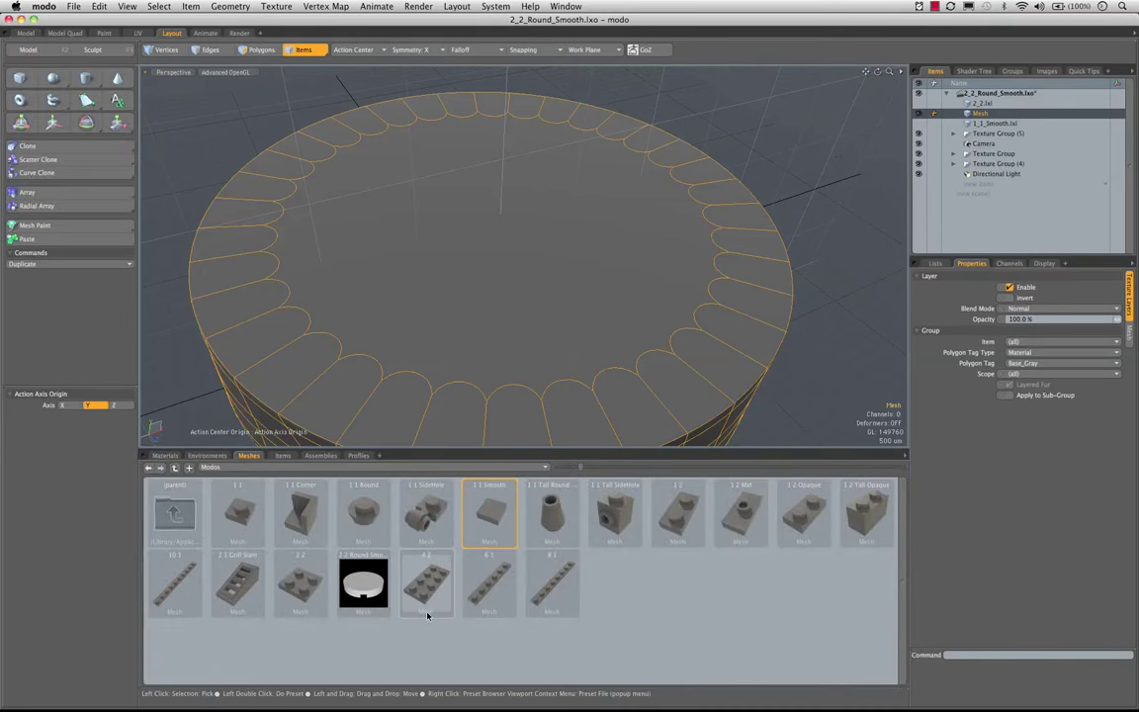
left_click_drag(650, 259, 561, 328, "alt")
left_click_drag(560, 328, 580, 259, "alt+shift")
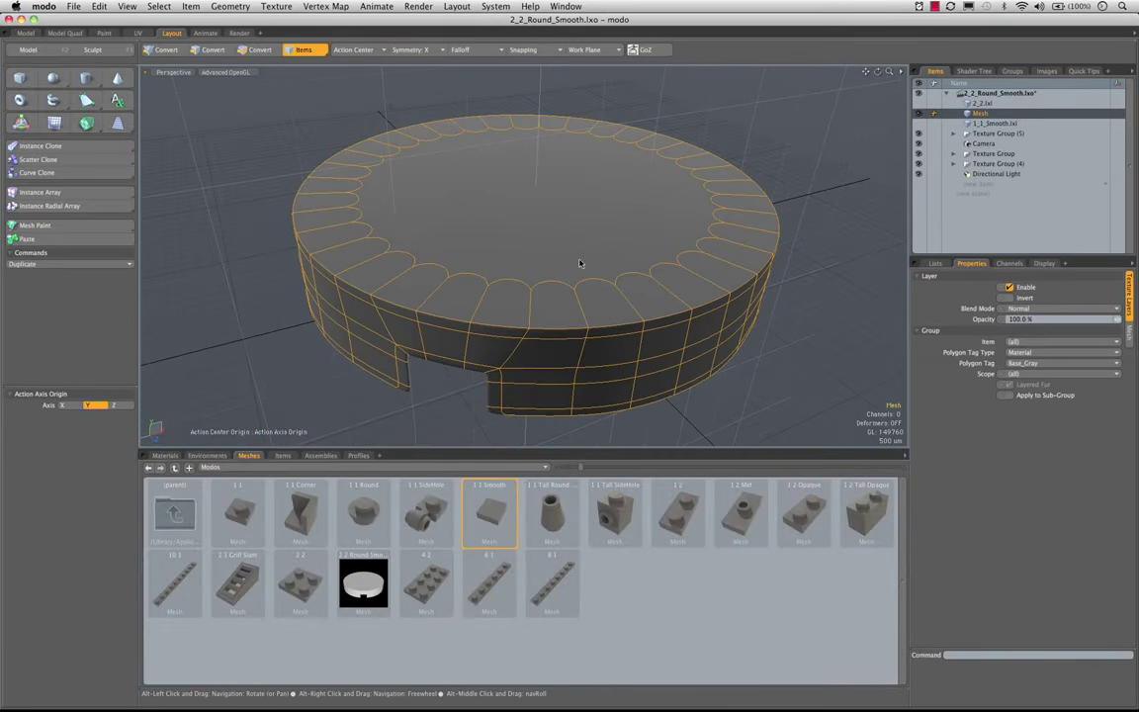